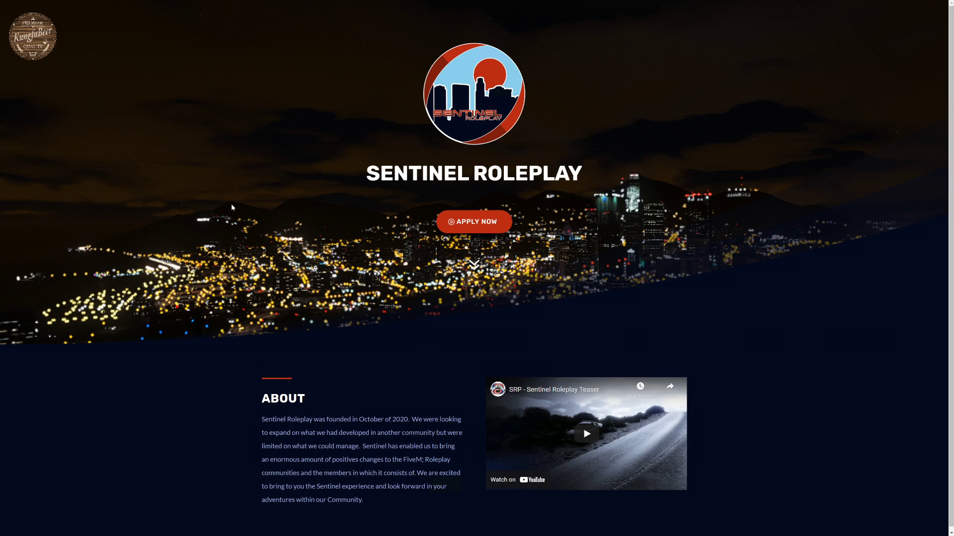
- Take the browser out of full-screen view and move the Dev-Training-Cars zip archive to a free spot on the desktop
key(F11)
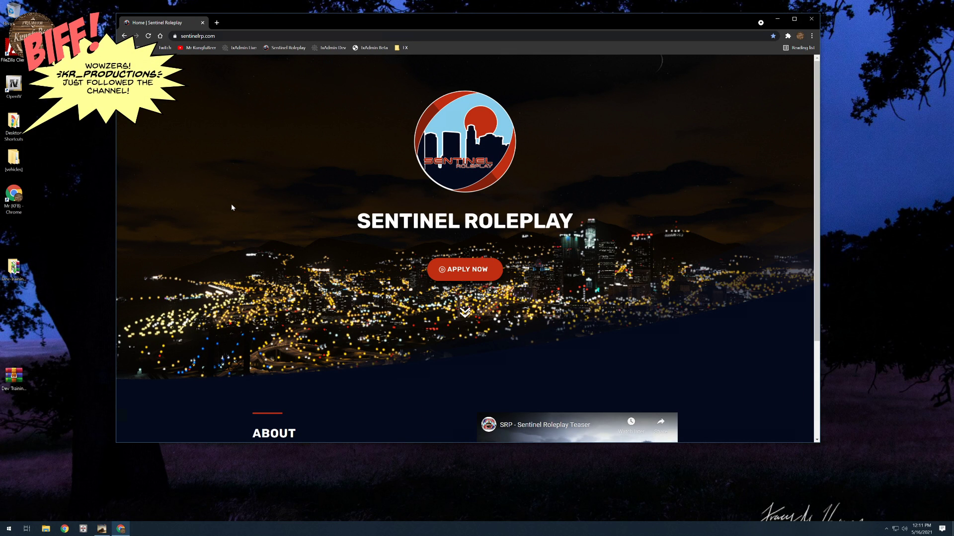
drag(488, 22, 531, 19)
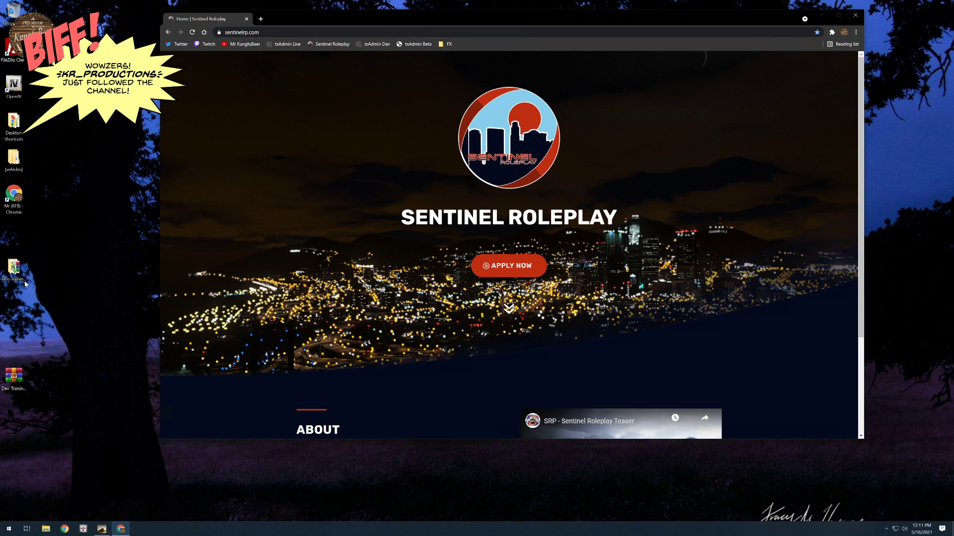
drag(14, 376, 112, 259)
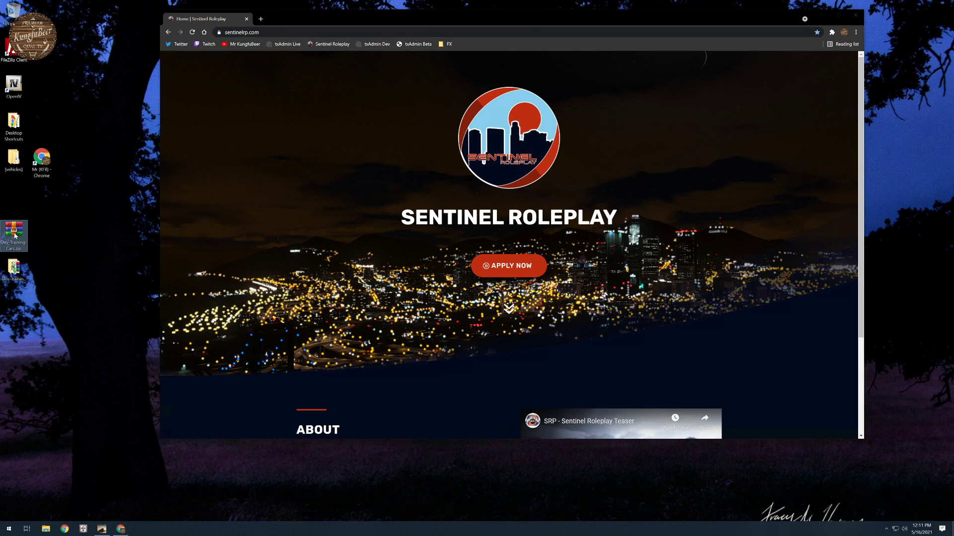
drag(13, 231, 73, 267)
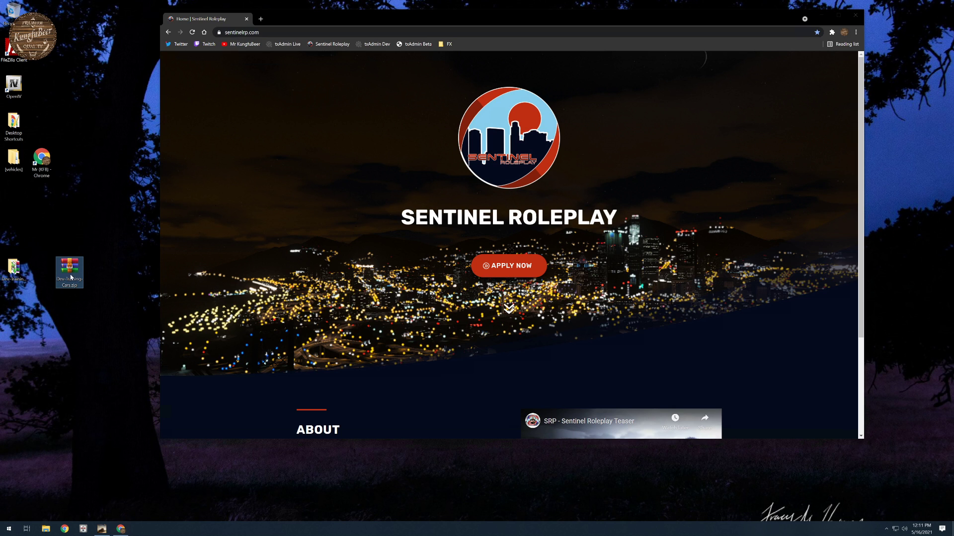
- Inspect the contents of the Dev-Training-Cars folder inside its zip archive and close the archive
double_click(72, 269)
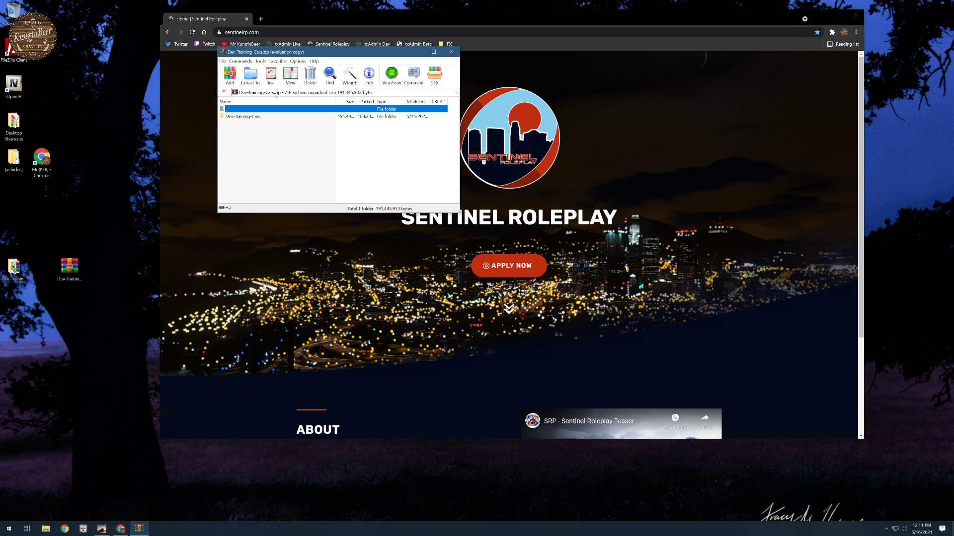
click(248, 117)
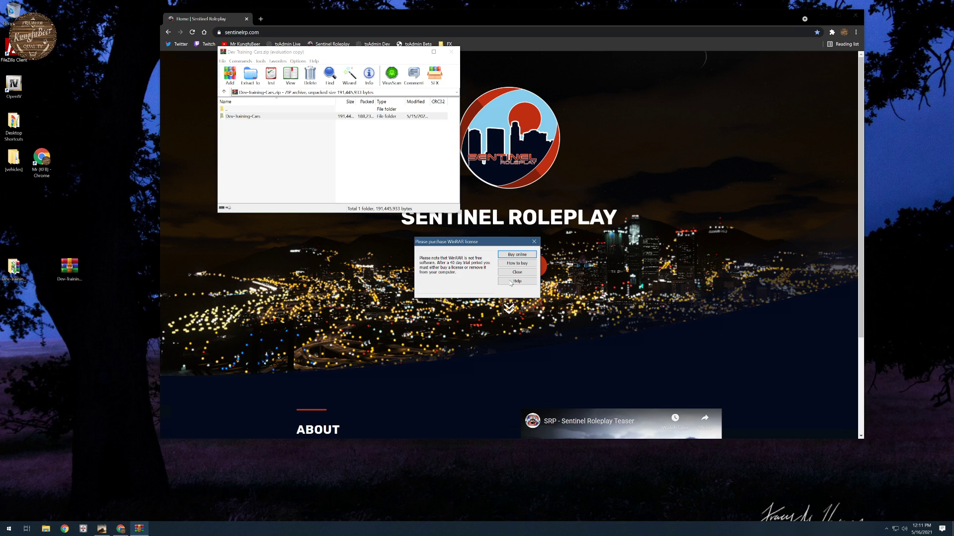
click(517, 273)
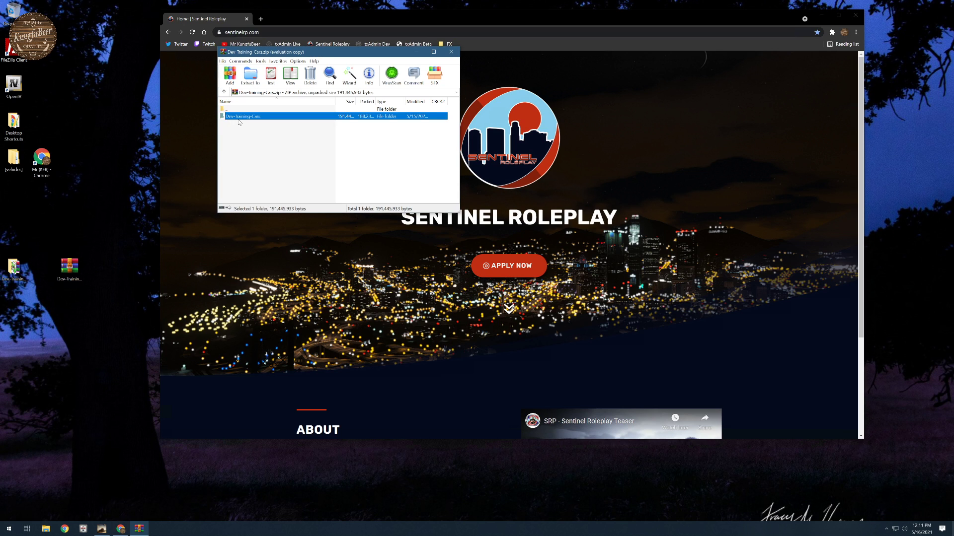
double_click(238, 119)
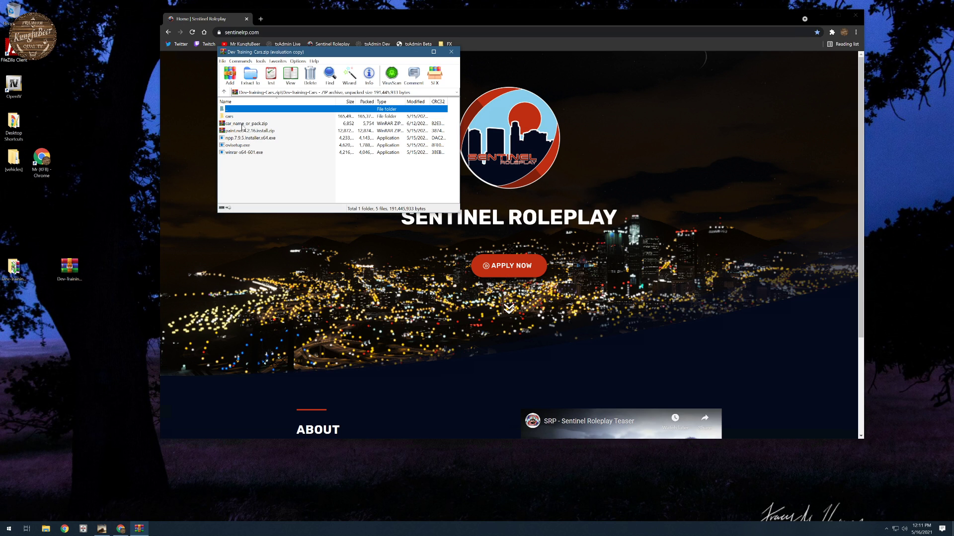
click(451, 52)
- Open the extracted Dev-Training-Cars folder and examine the car_name_or_pack folder inside car_name_or_pack.zip
double_click(13, 268)
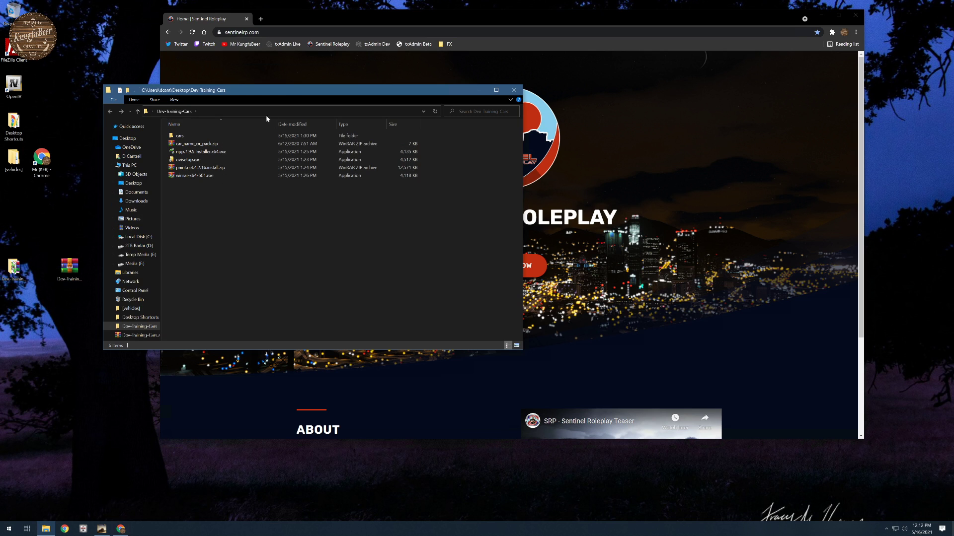
drag(285, 90, 290, 48)
double_click(198, 101)
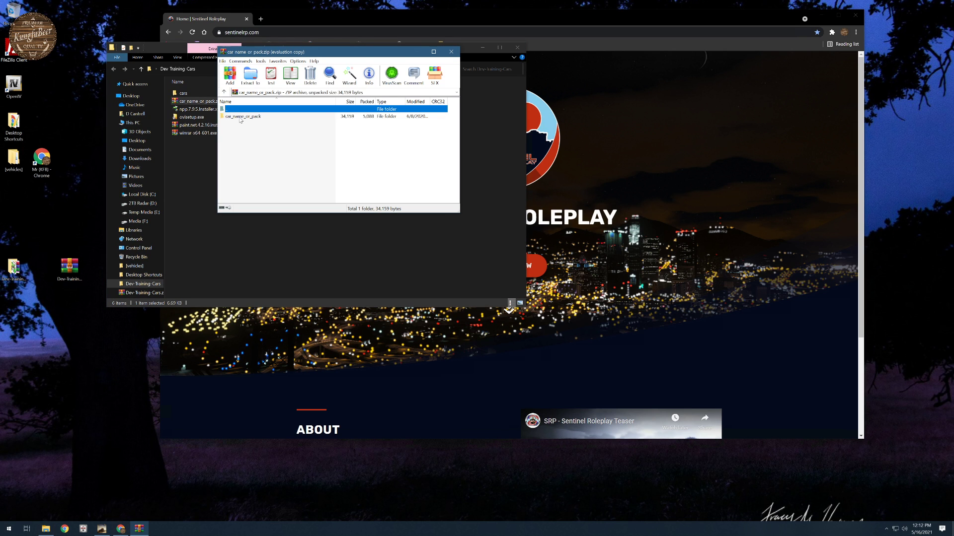
click(514, 274)
click(241, 118)
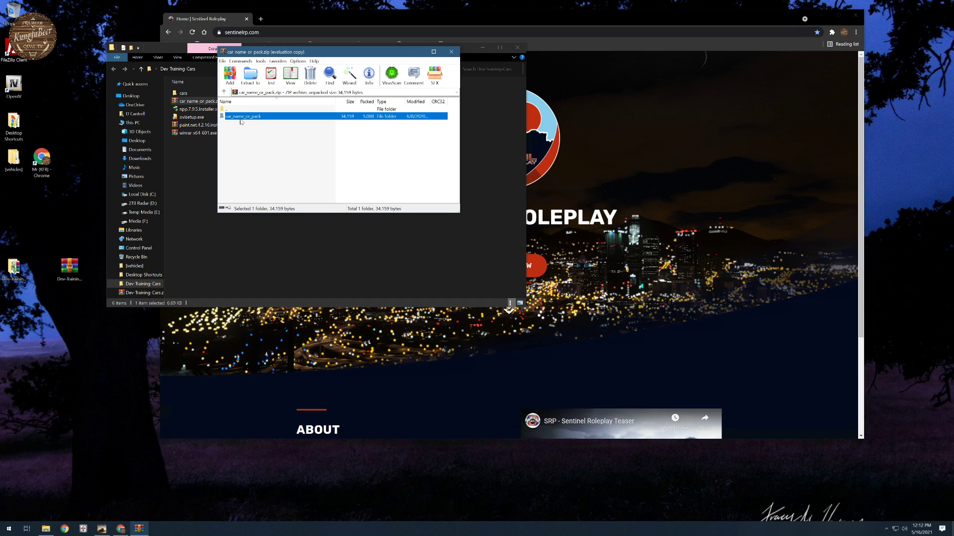
click(241, 118)
double_click(223, 118)
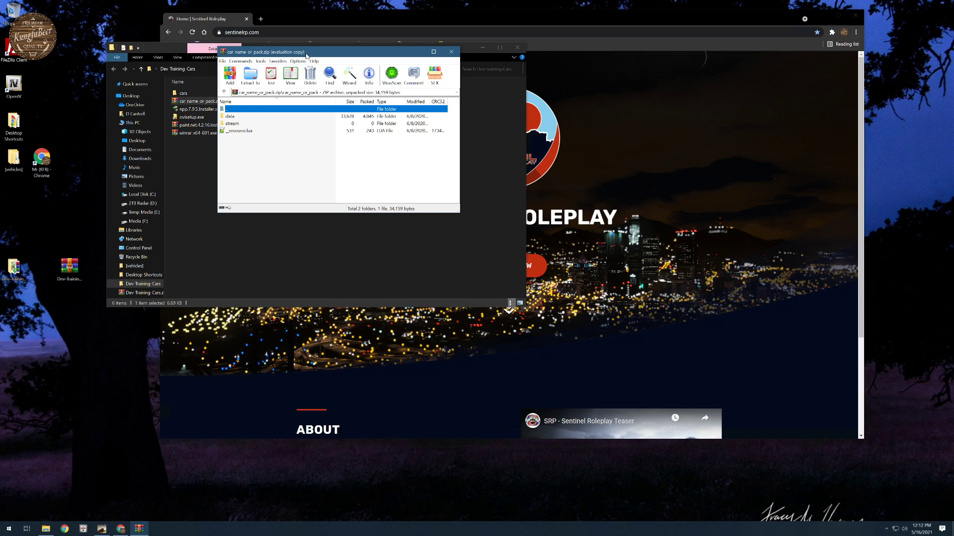
drag(306, 54, 567, 72)
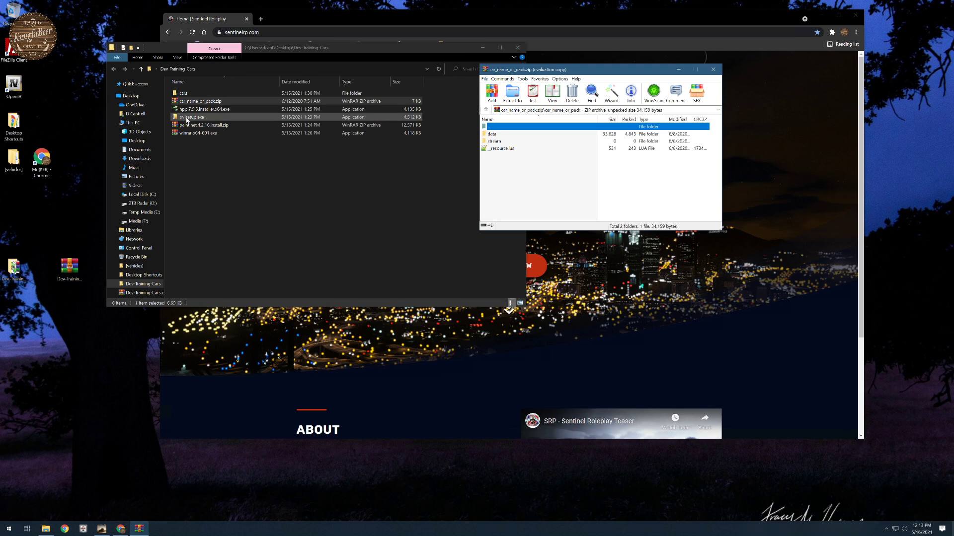
- Launch OpenIV for the Windows version of Grand Theft Auto V and move its window clear of the open archive
click(14, 86)
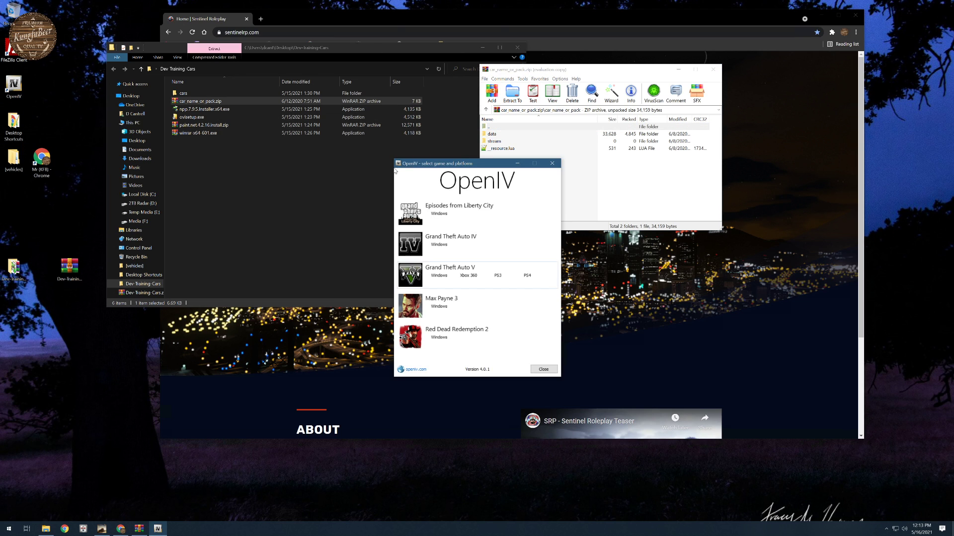
drag(454, 170, 143, 256)
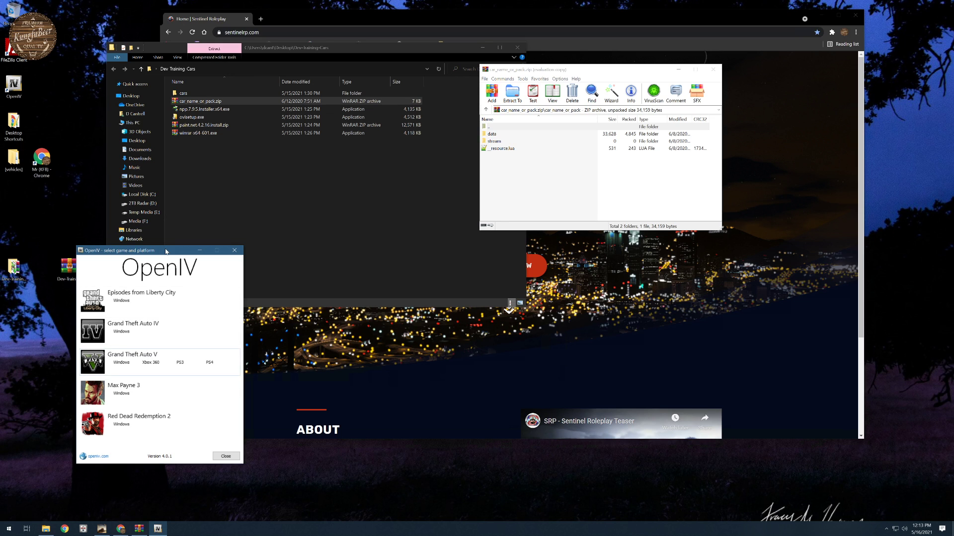
drag(167, 252, 178, 148)
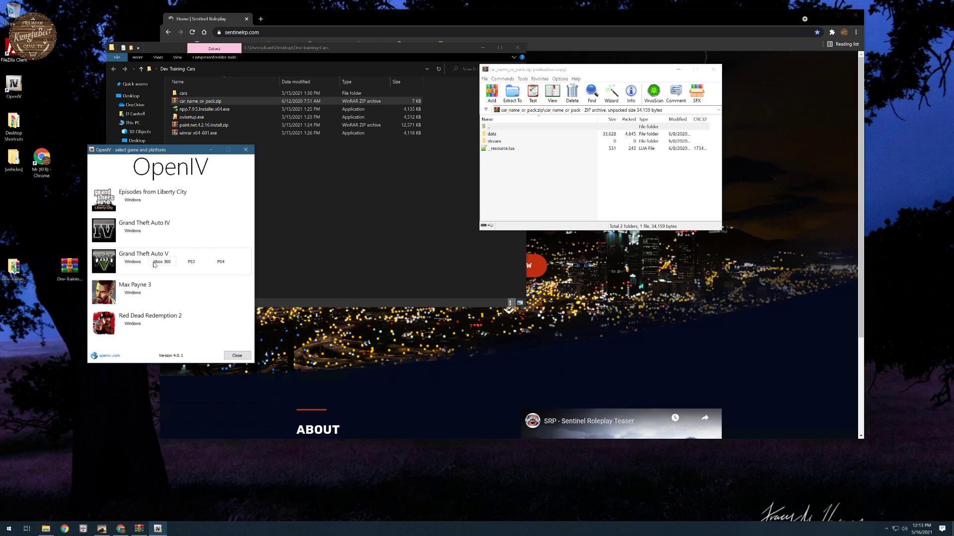
click(131, 264)
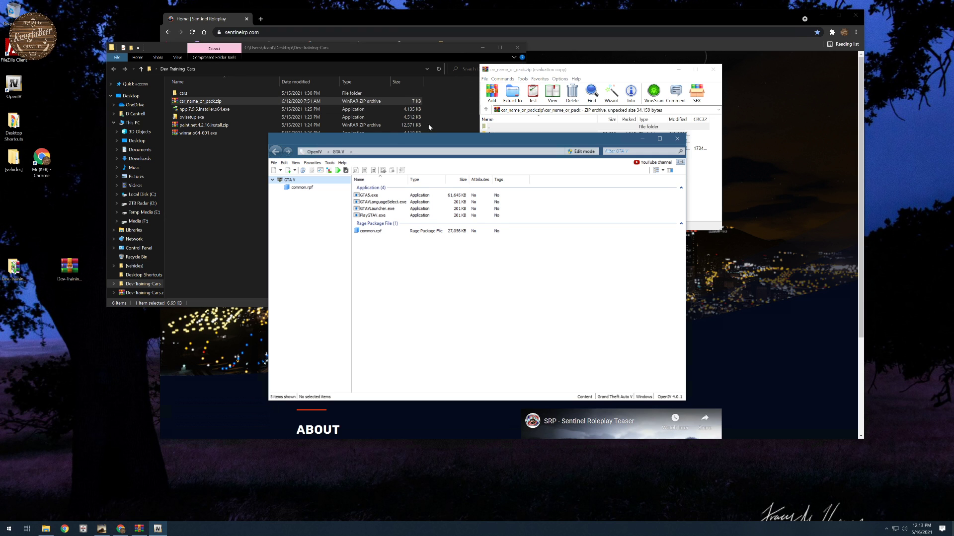
drag(518, 140, 335, 191)
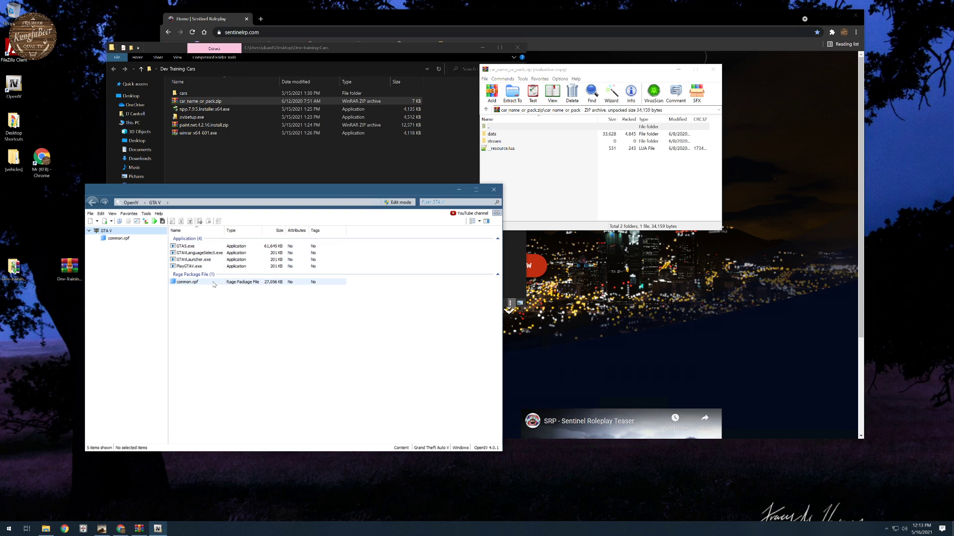
drag(248, 194, 266, 220)
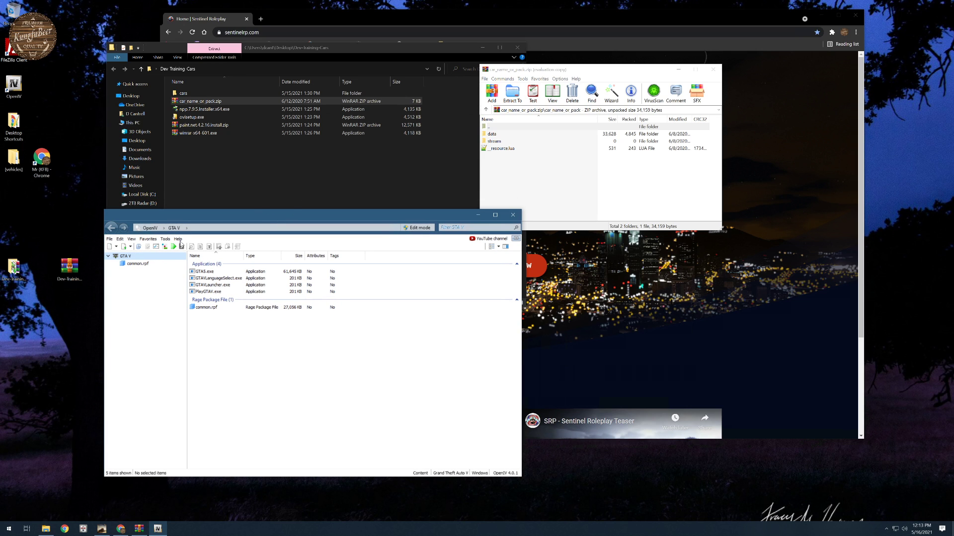
- Close the car_name_or_pack archive, open the cars subfolder of Dev-Training-Cars, and make room for it beside the browser
click(713, 69)
double_click(12, 272)
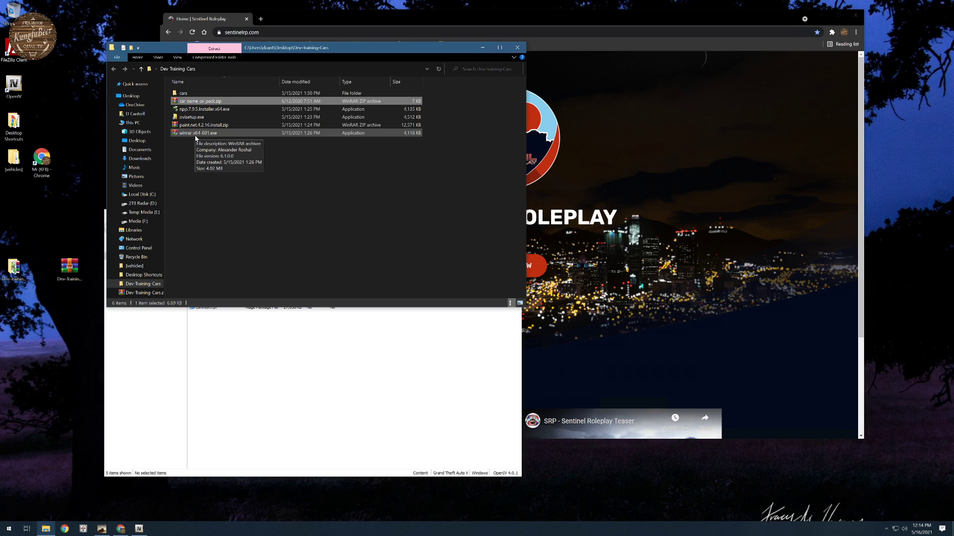
double_click(183, 93)
drag(319, 54, 293, 166)
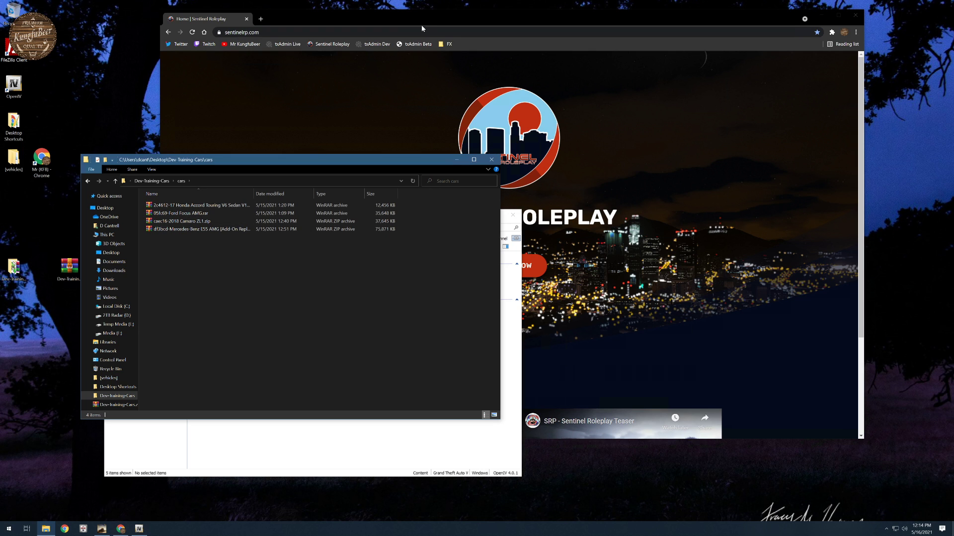
drag(421, 28, 490, 25)
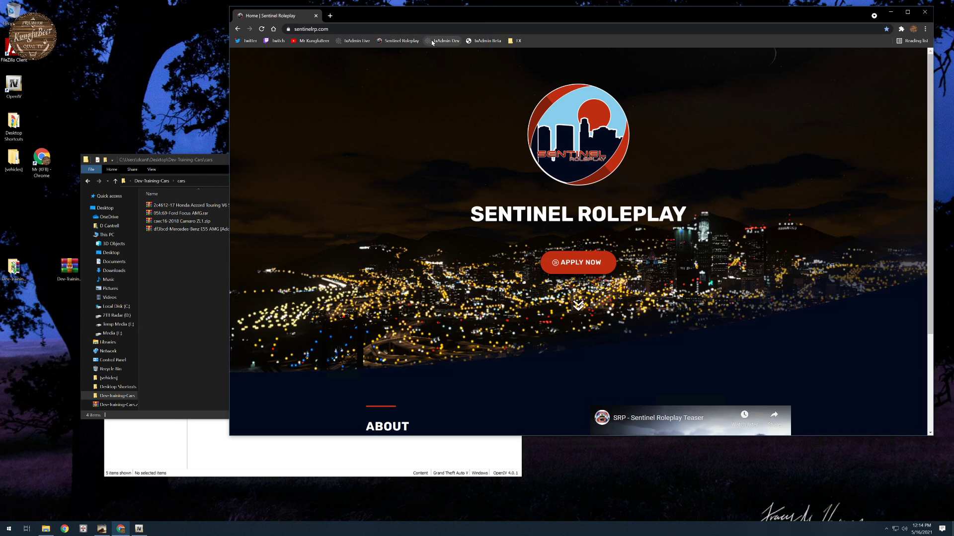
drag(216, 165, 184, 195)
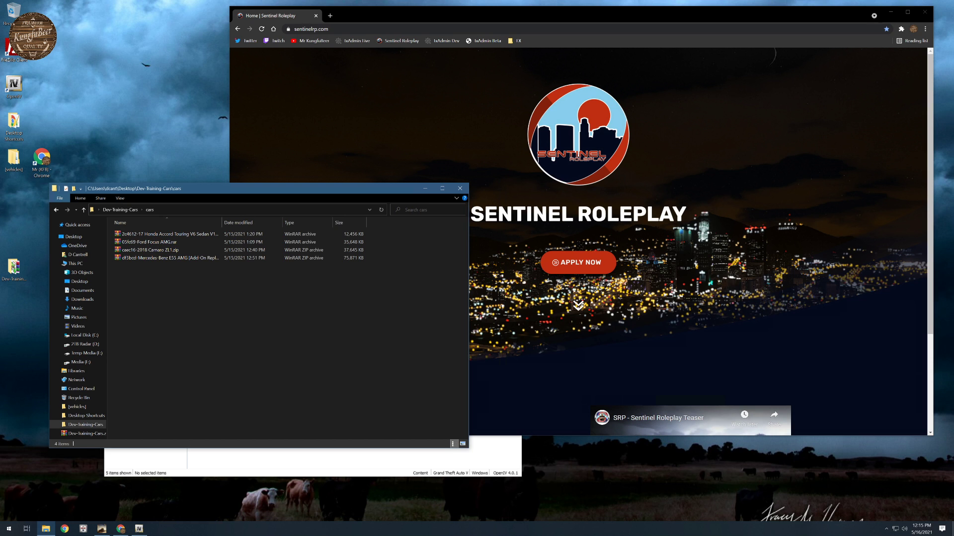
- Search the web for "gtavmods" and browse the Vehicles category on GTA5-Mods.com
click(358, 13)
text(gta)
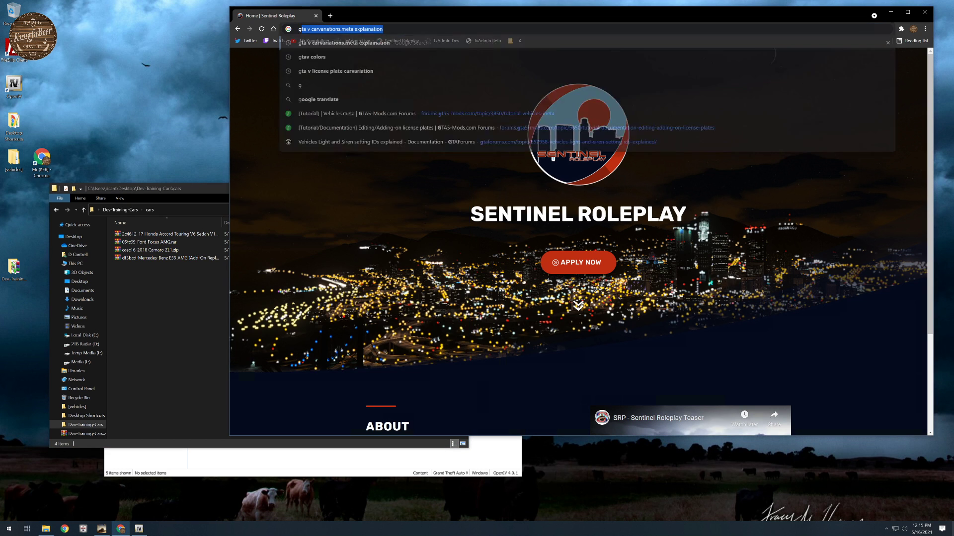
text(vmods)
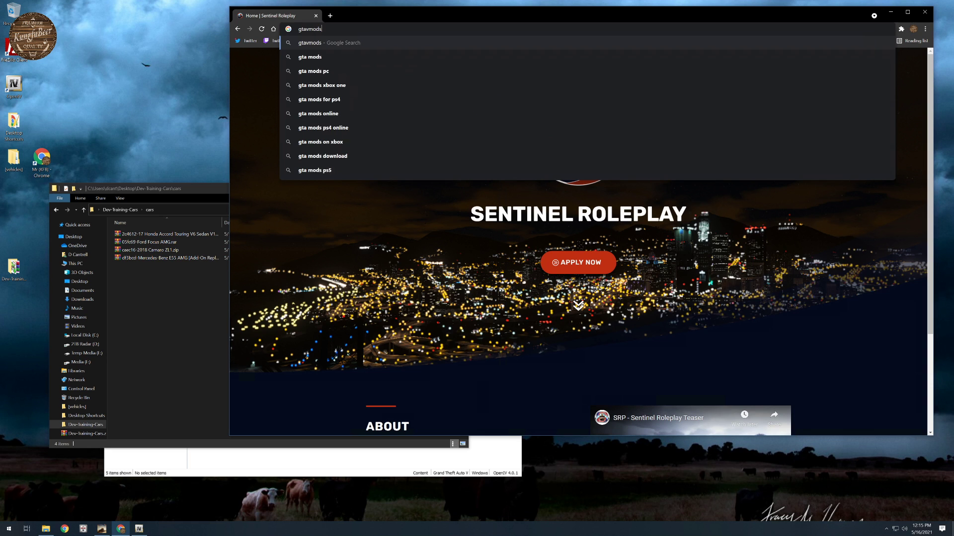
key(Return)
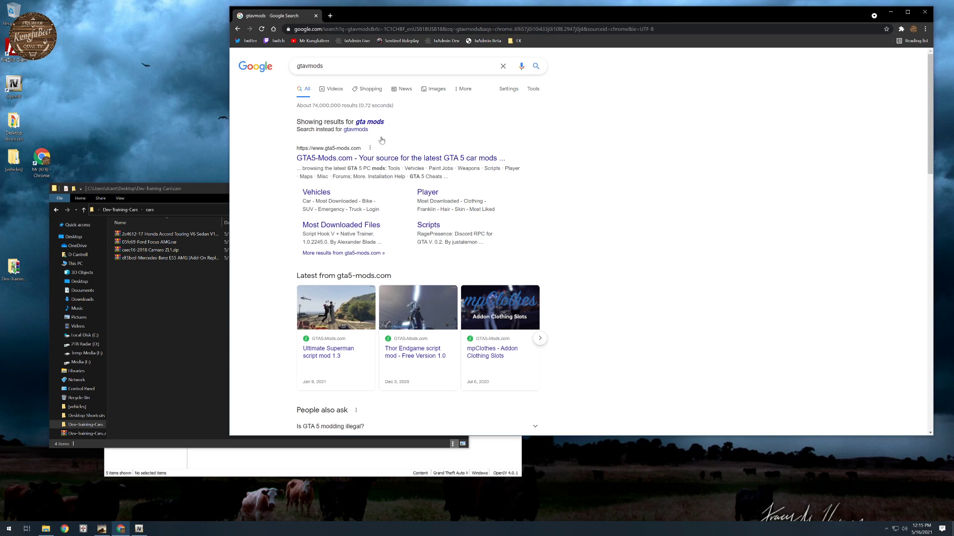
click(329, 162)
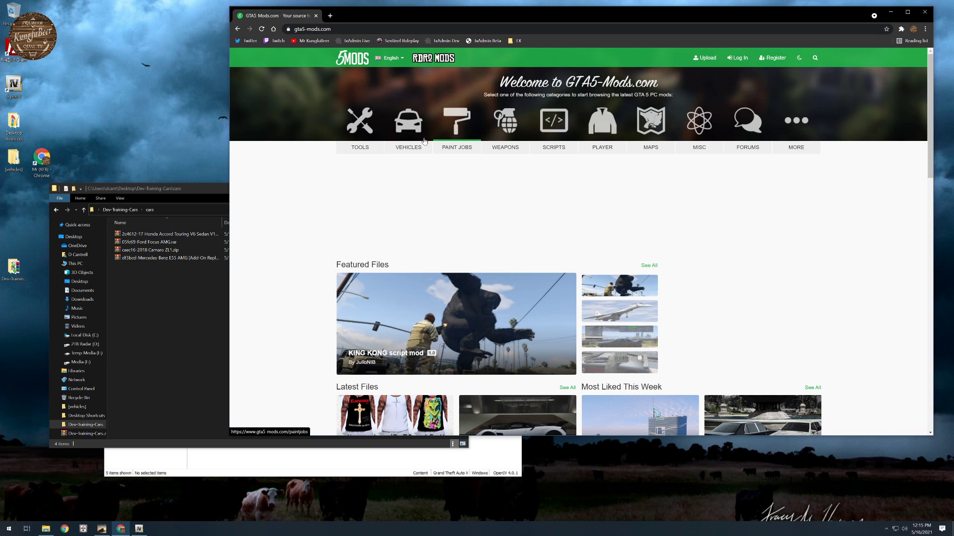
click(411, 149)
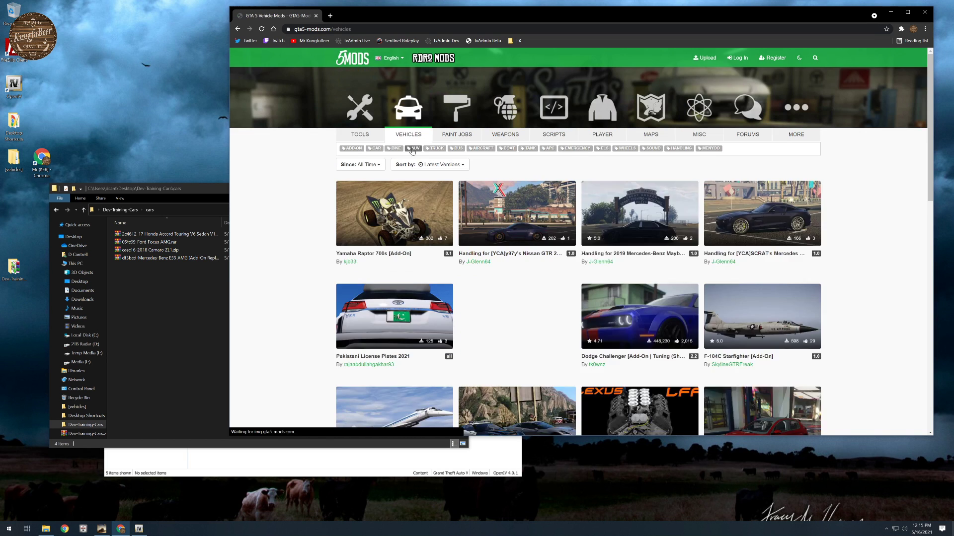
scroll(552, 299, down, 3)
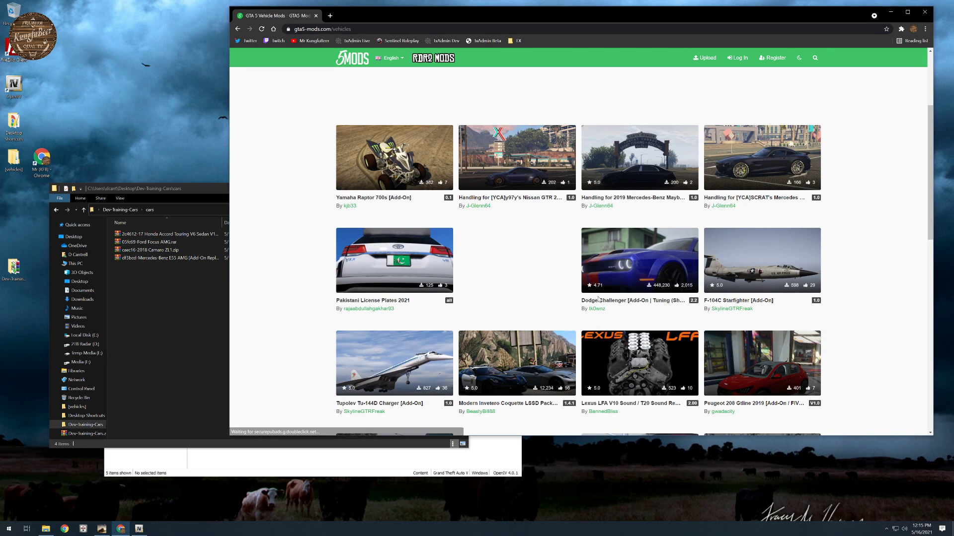
- Minimize the browser and arrange the OpenIV window and the cars folder window side by side
drag(205, 189, 366, 110)
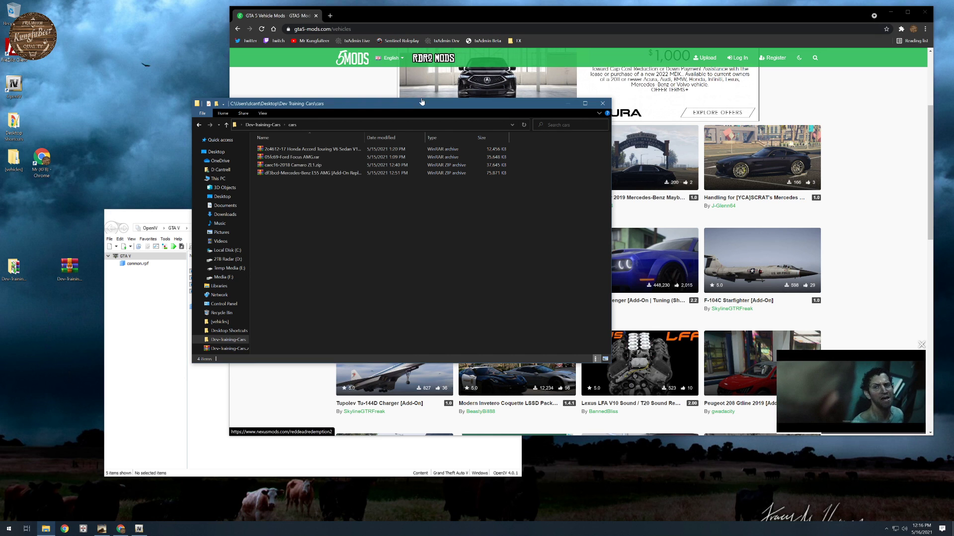
drag(415, 108, 360, 67)
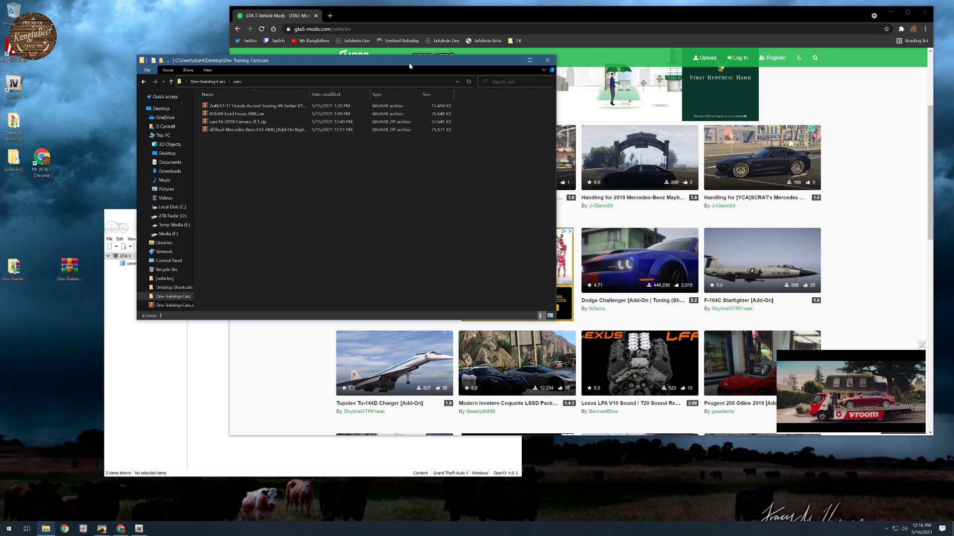
click(704, 13)
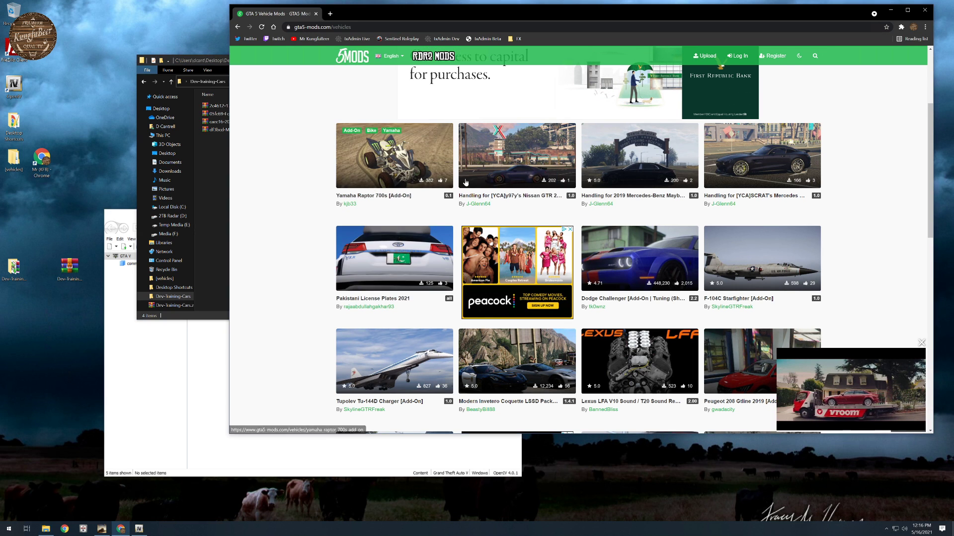
click(890, 10)
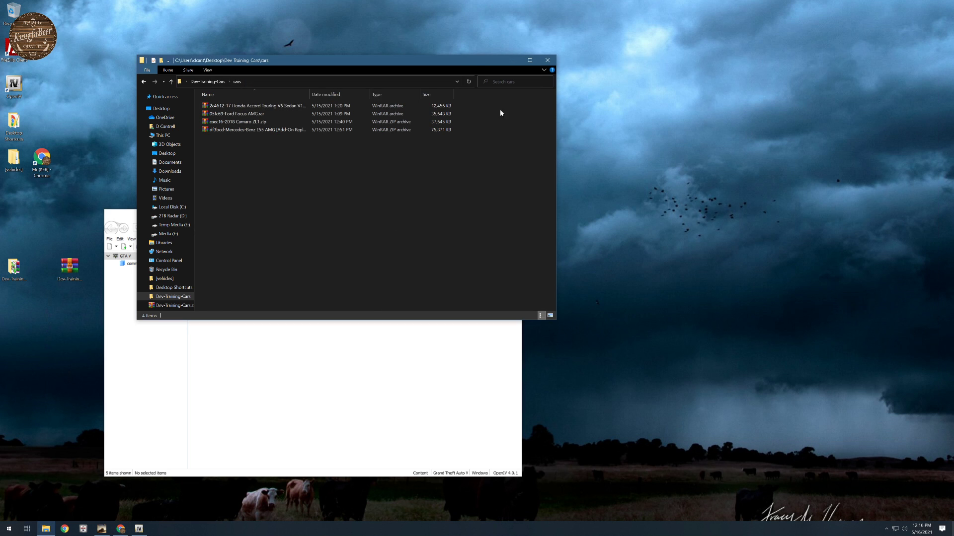
drag(456, 64, 796, 28)
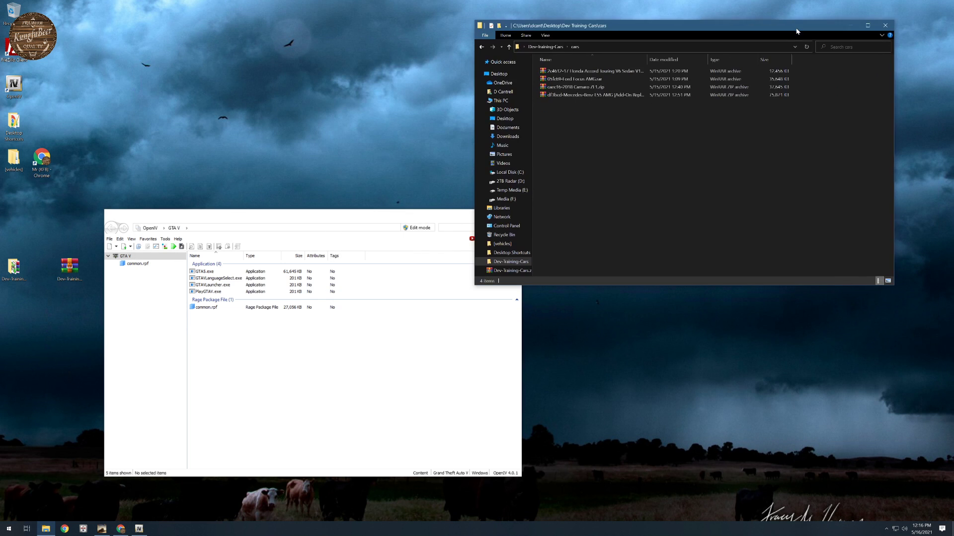
click(368, 216)
drag(331, 223, 290, 99)
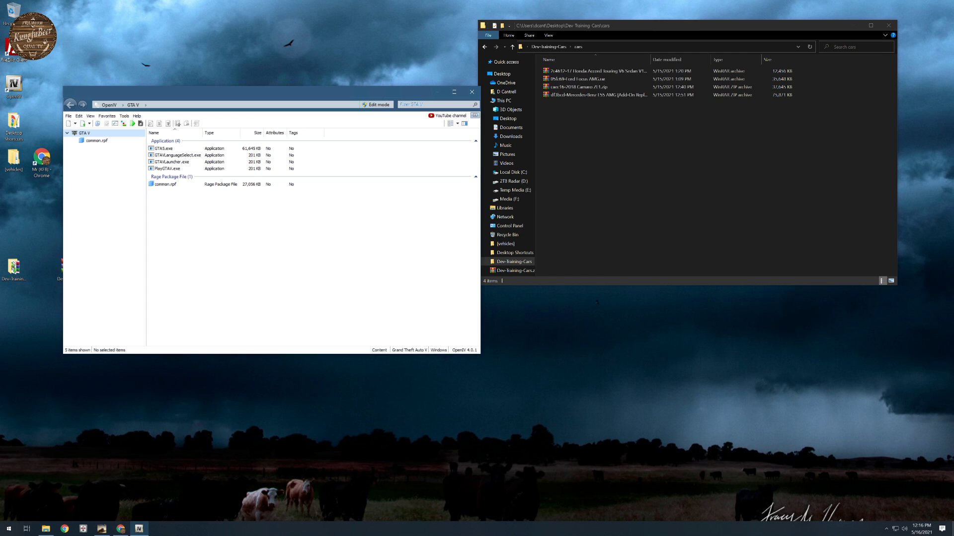
- Line up the OpenIV window and the cars folder window next to each other without overlap, leaving free desktop space beneath them
drag(329, 95, 324, 28)
drag(631, 32, 644, 30)
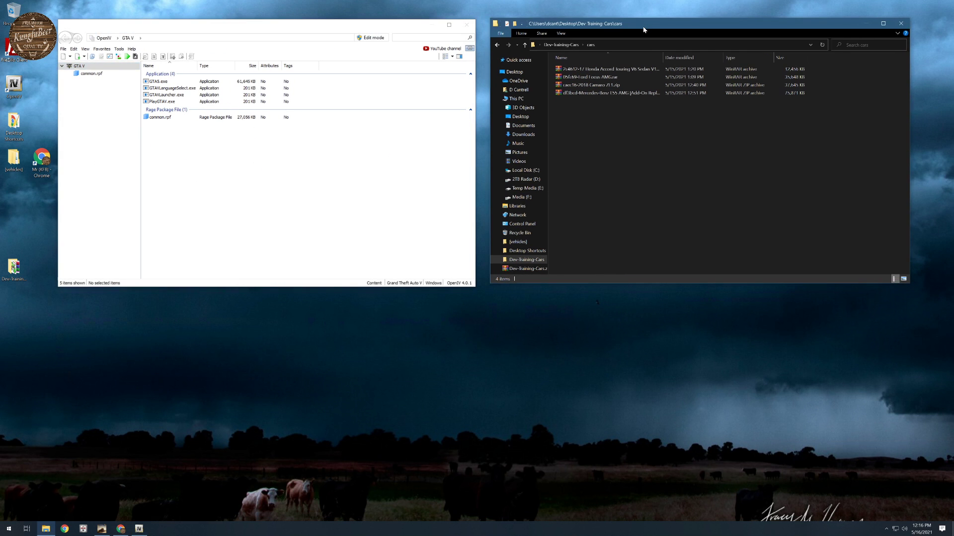
mouse_move(373, 30)
mouse_down()
mouse_move(402, 26)
mouse_move(385, 29)
mouse_up()
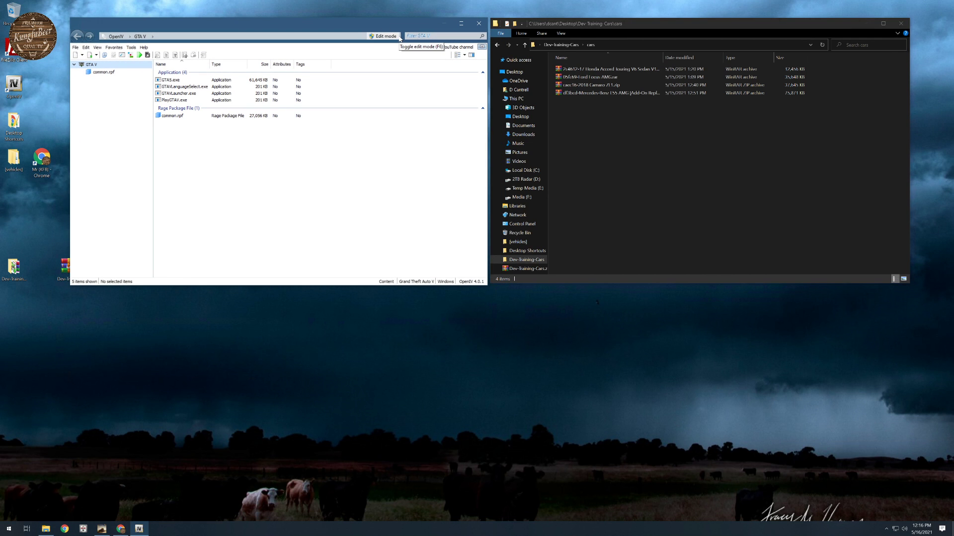
- Open the 17 Honda Accord Touring V6 Sedan archive, dismiss the WinRAR notice, and move the archive window clear of the cars folder
double_click(590, 73)
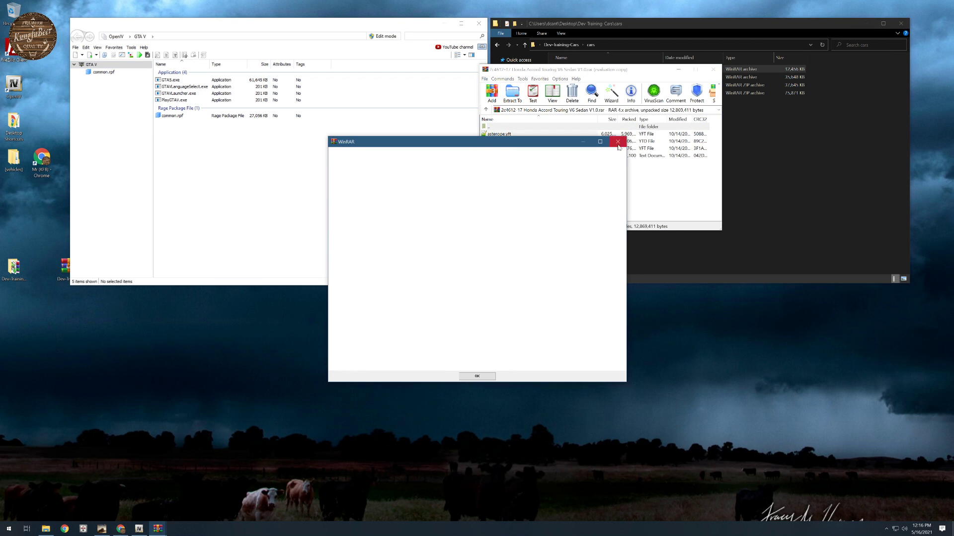
click(618, 144)
drag(646, 69, 457, 236)
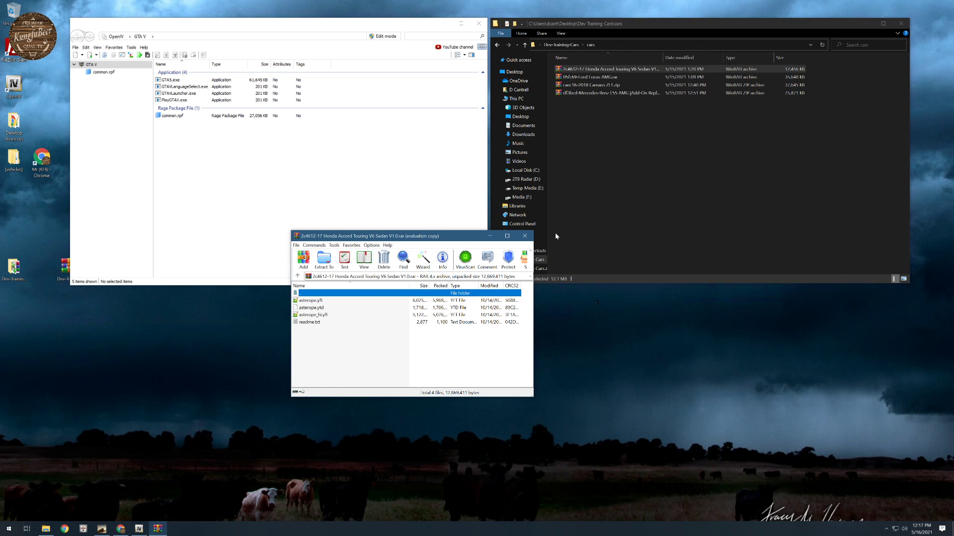
- Create a new folder named "17 Accord" in the cars folder
click(630, 221)
right_click(630, 200)
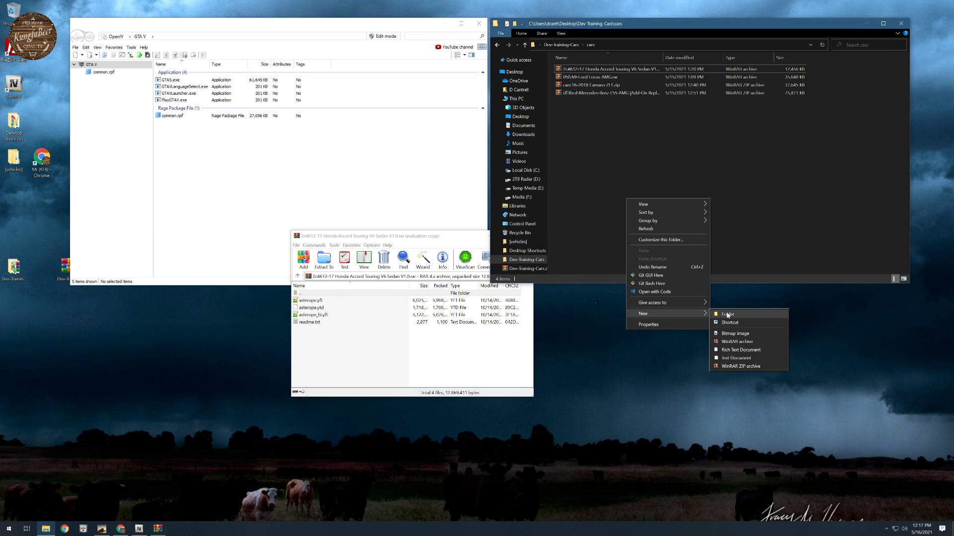
click(720, 314)
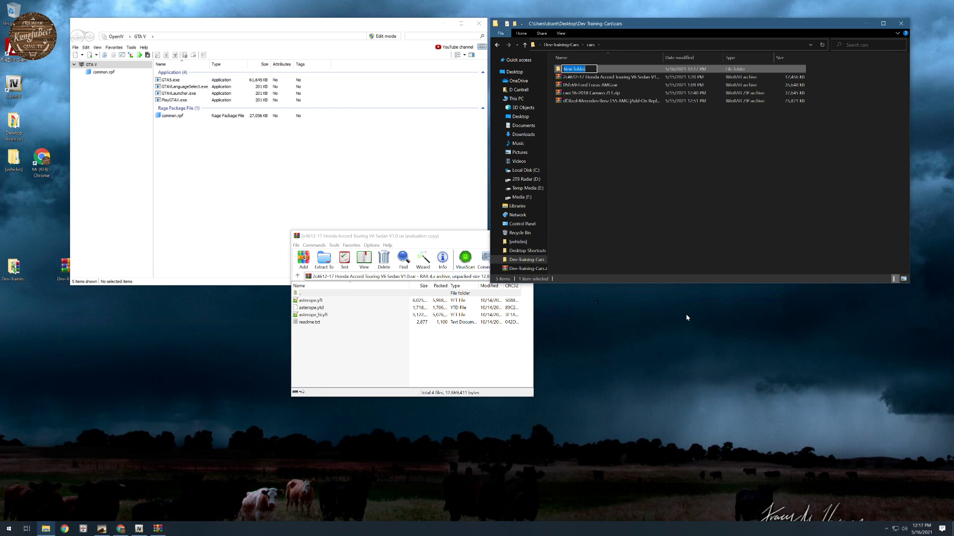
text(16)
text( A)
text(ccord)
key(Return)
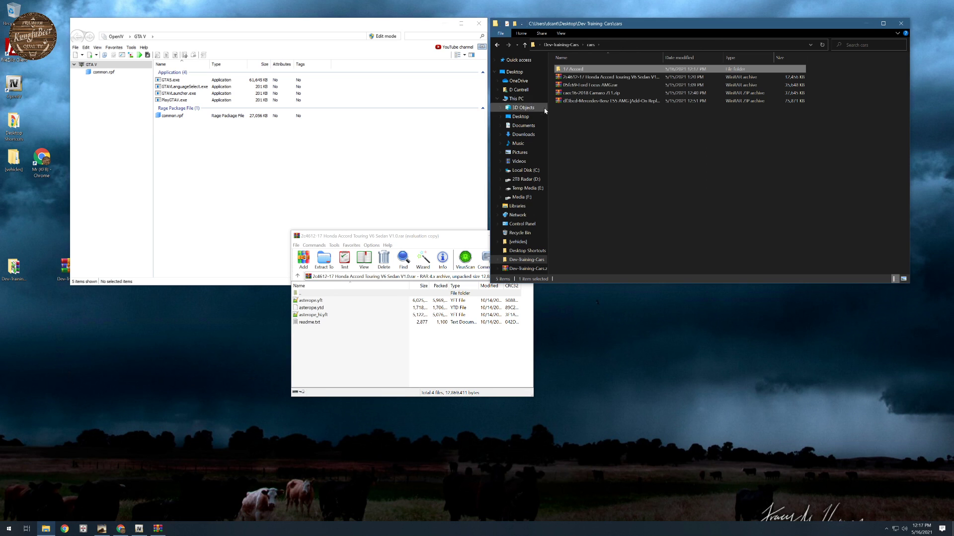
- Extract all the Honda Accord archive's files into the 17 Accord folder, then return WinRAR to the cars folder and move its window aside
double_click(575, 69)
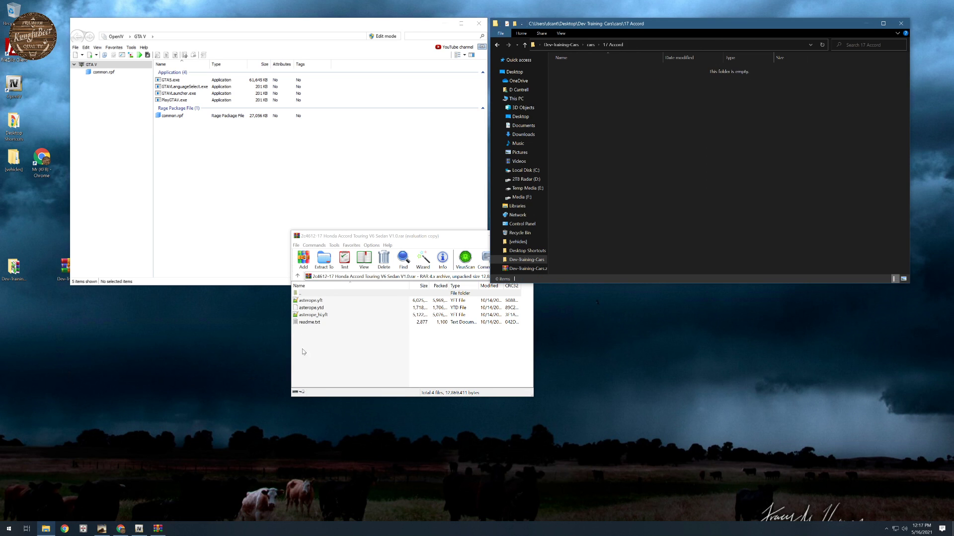
drag(302, 349, 649, 183)
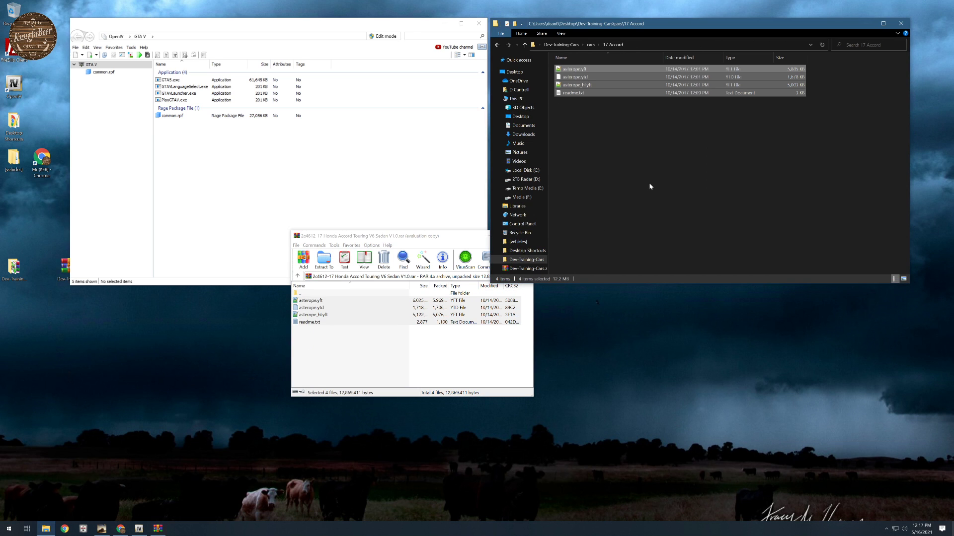
click(412, 232)
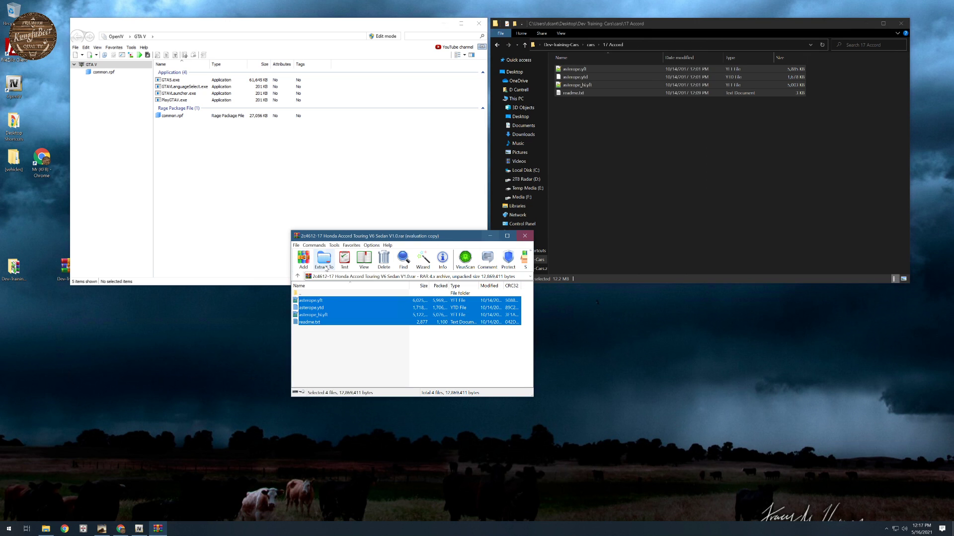
click(298, 276)
drag(461, 238, 305, 313)
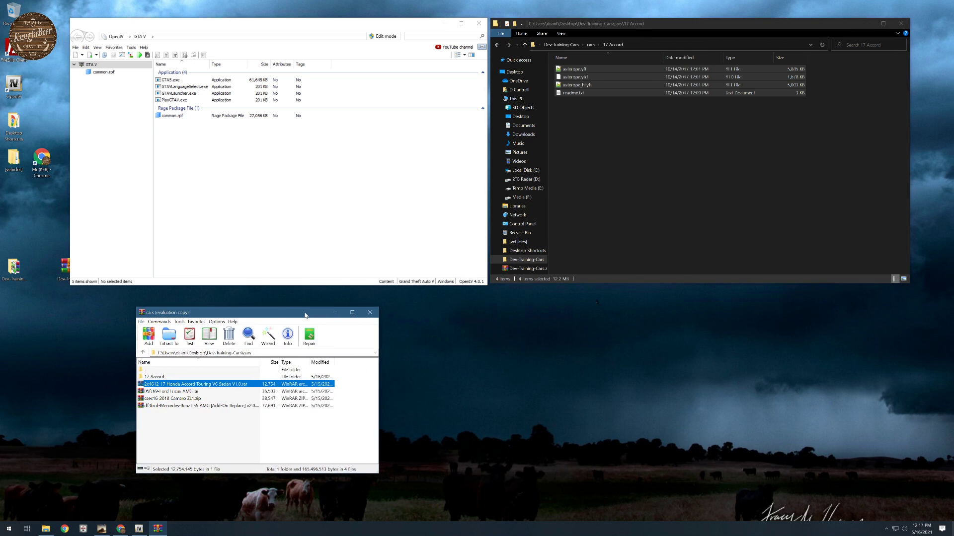
- Go back to Dev-Training-Cars in File Explorer and open that same Desktop folder in OpenIV
click(613, 177)
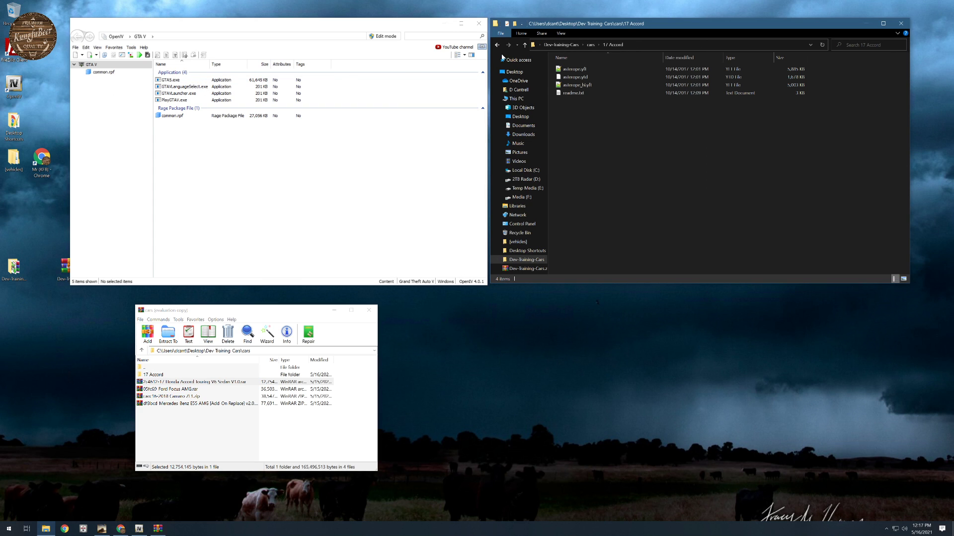
click(563, 47)
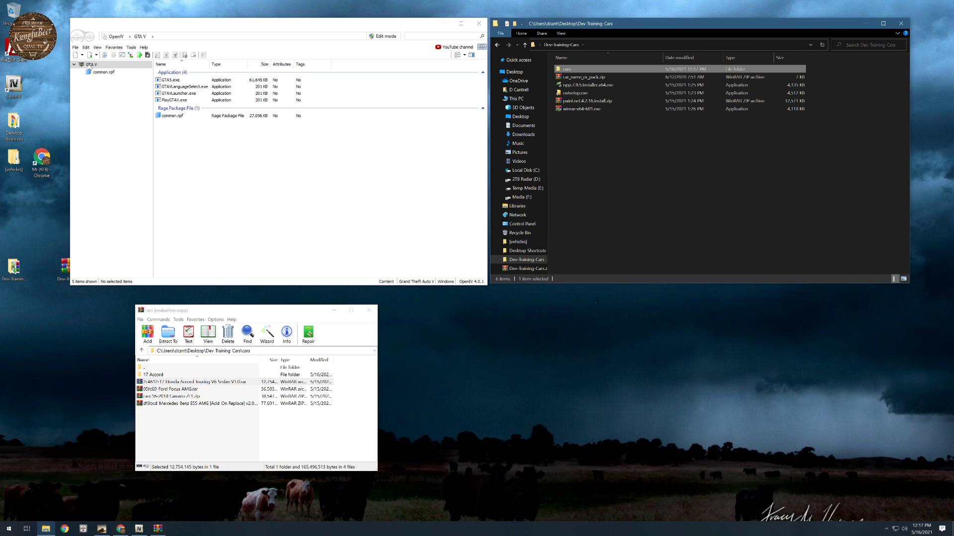
click(86, 48)
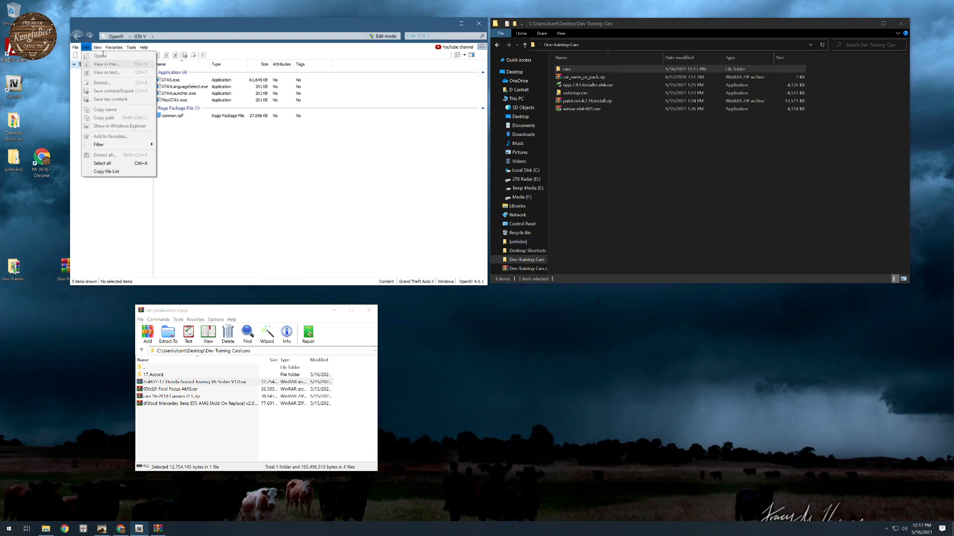
mouse_move(119, 50)
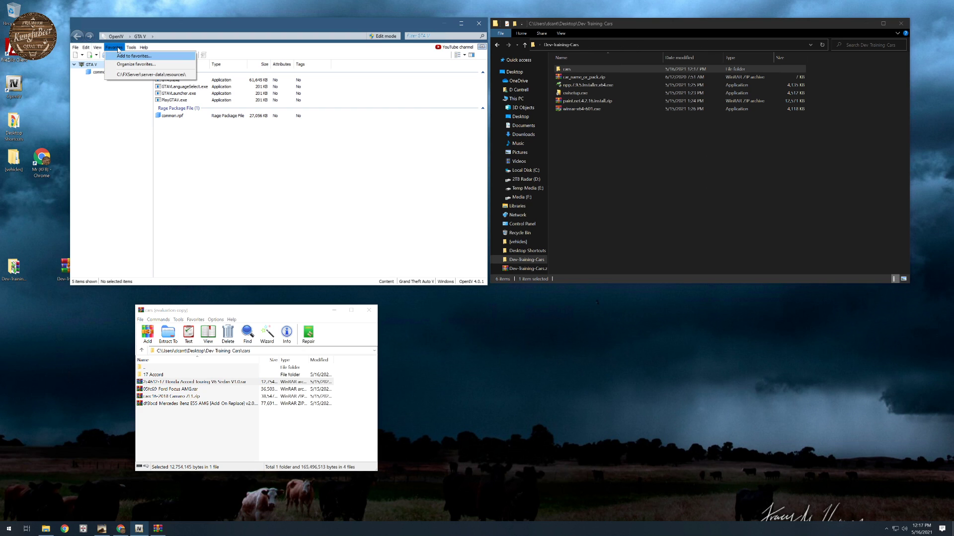
mouse_move(75, 48)
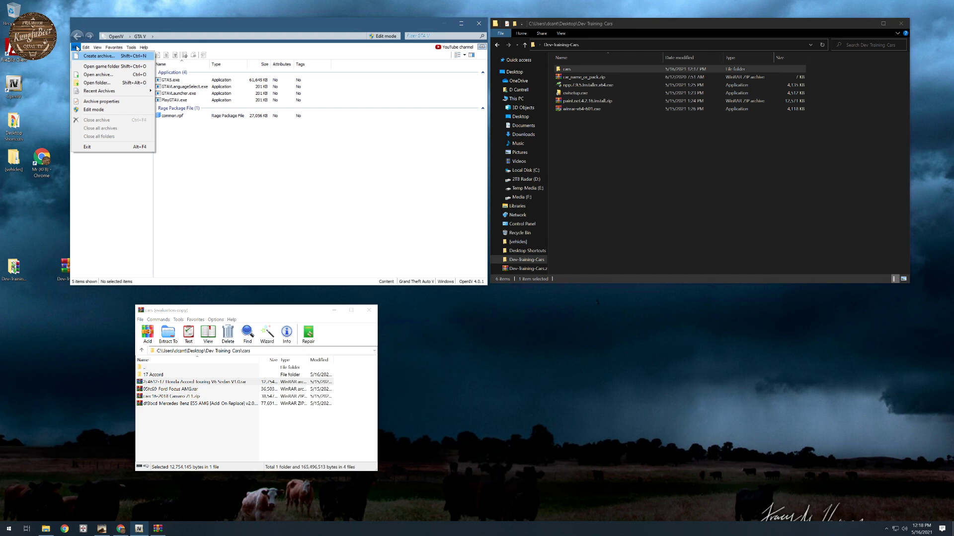
click(96, 82)
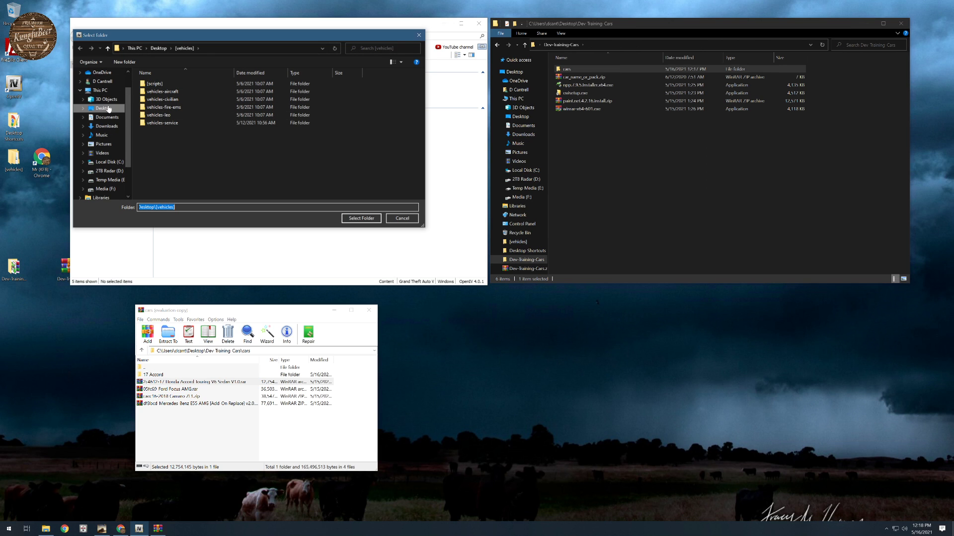
click(106, 108)
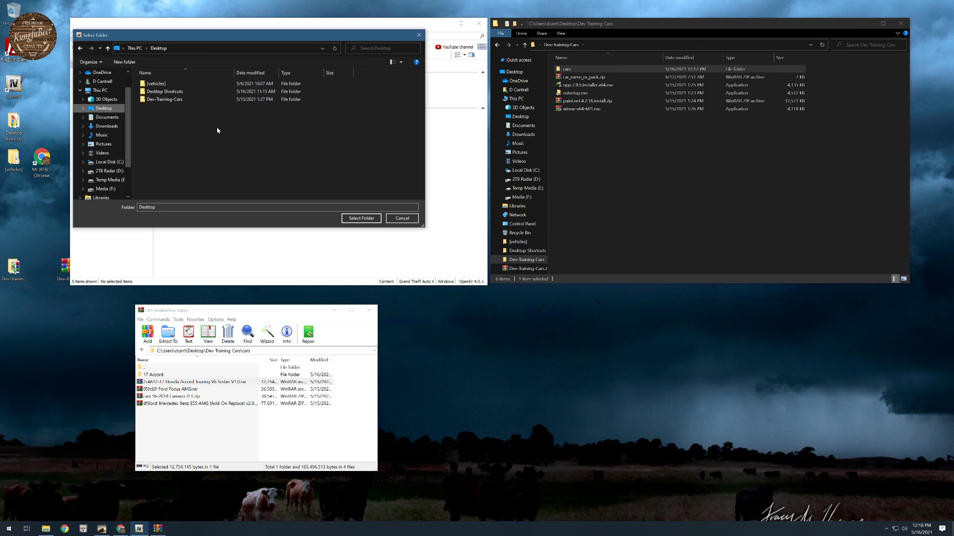
double_click(166, 100)
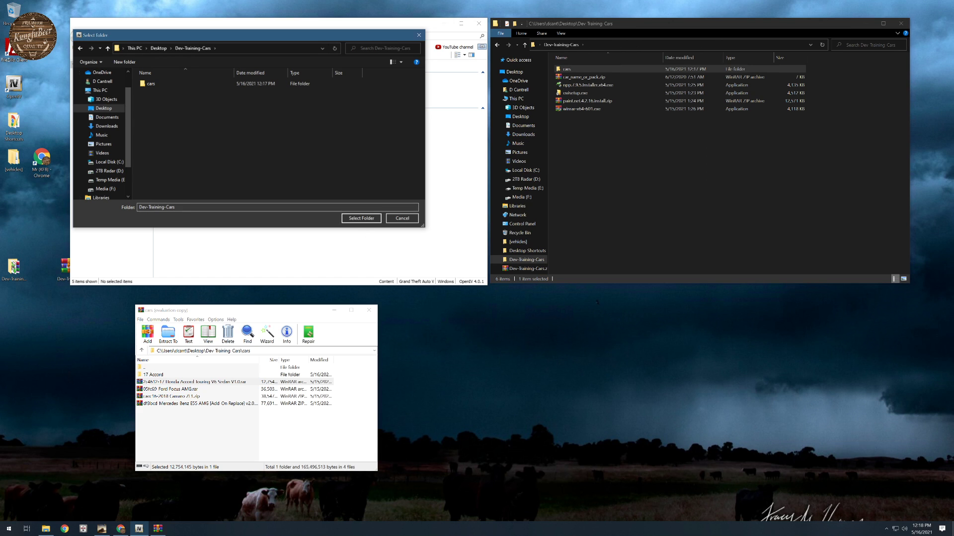
click(358, 219)
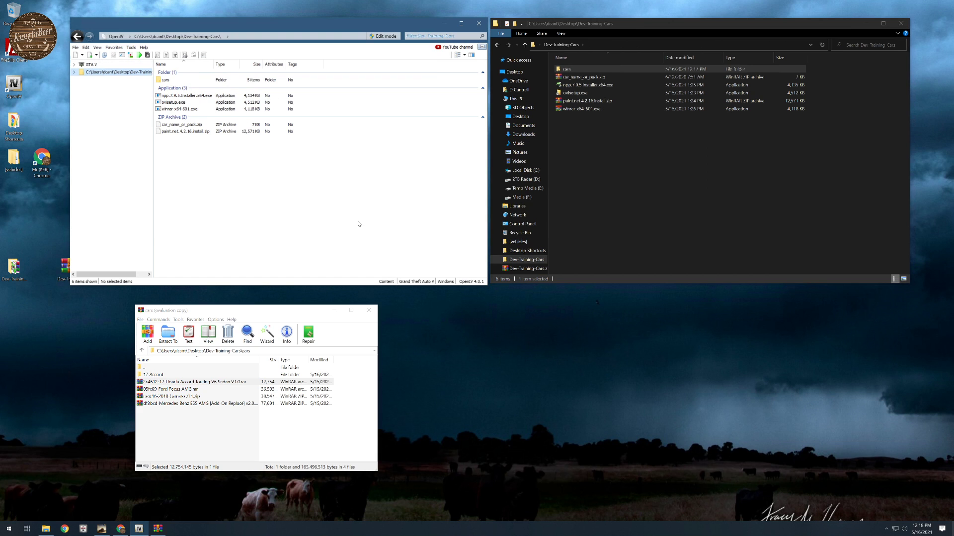
- Browse to cars > 17 Accord in both OpenIV and File Explorer
click(164, 80)
double_click(165, 80)
double_click(169, 80)
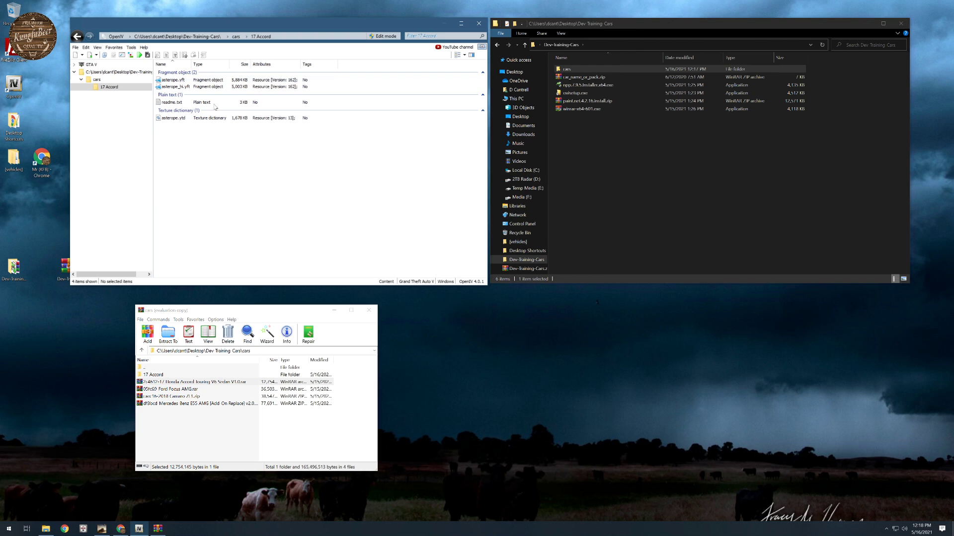
double_click(567, 69)
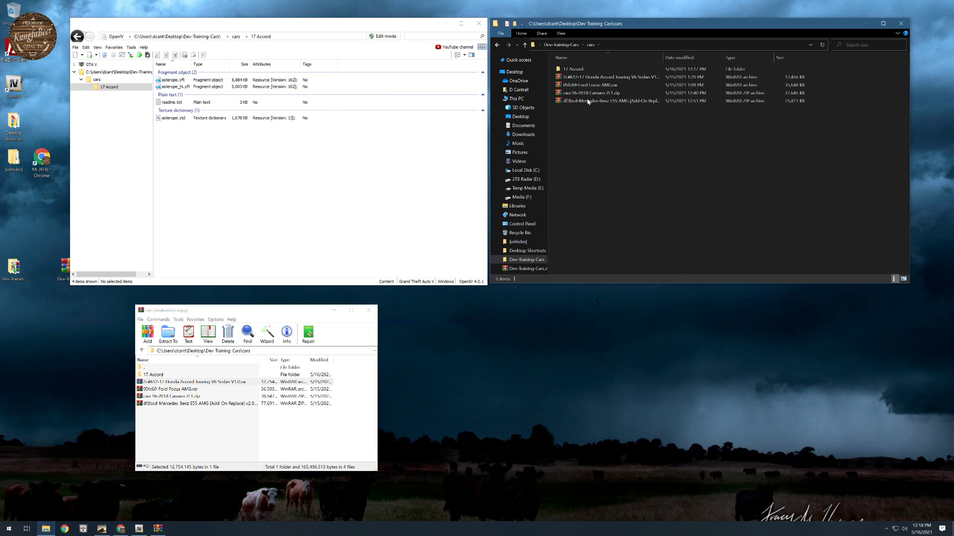
double_click(571, 69)
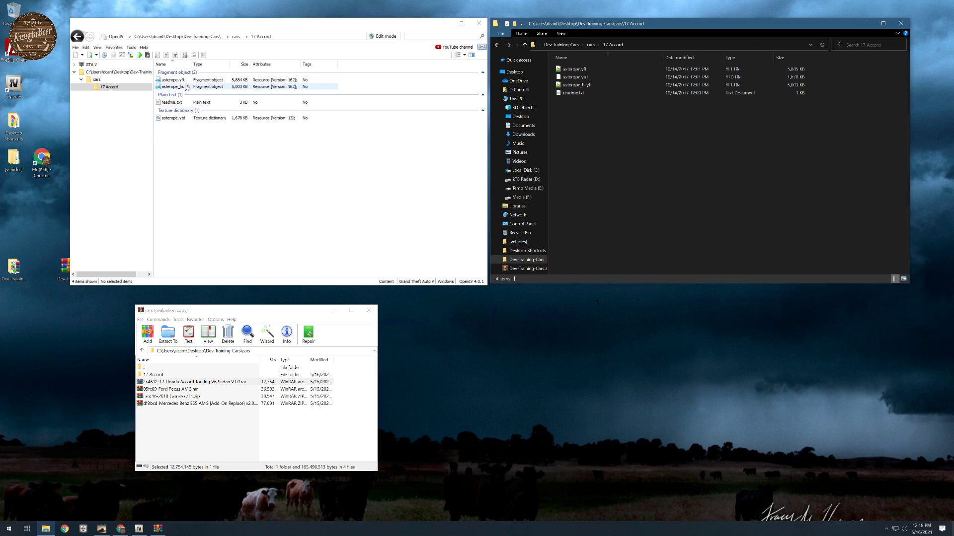
- Preview the asterope.yft model in OpenIV, inspect the car from the front, side and rear, and close the viewer
double_click(171, 80)
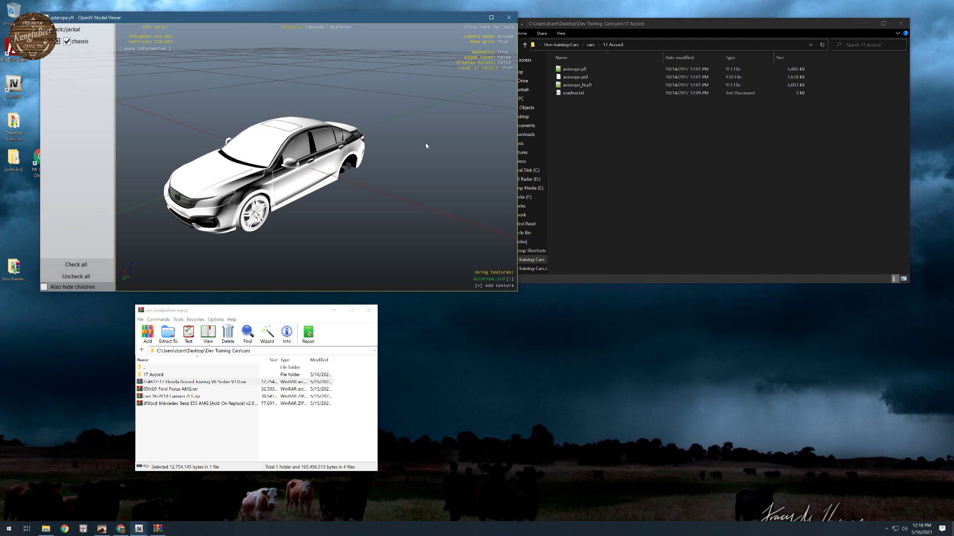
drag(241, 138, 427, 151)
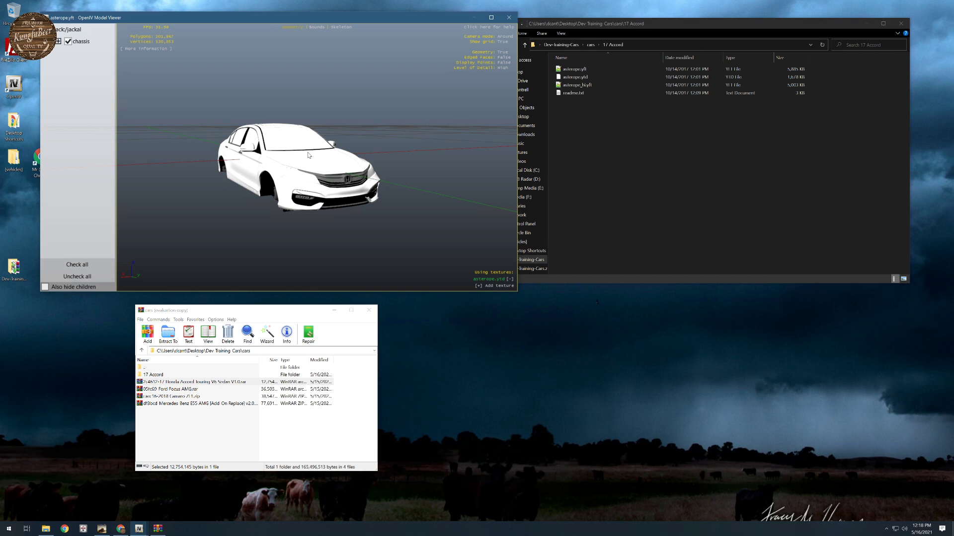
drag(310, 155, 225, 247)
drag(286, 210, 389, 230)
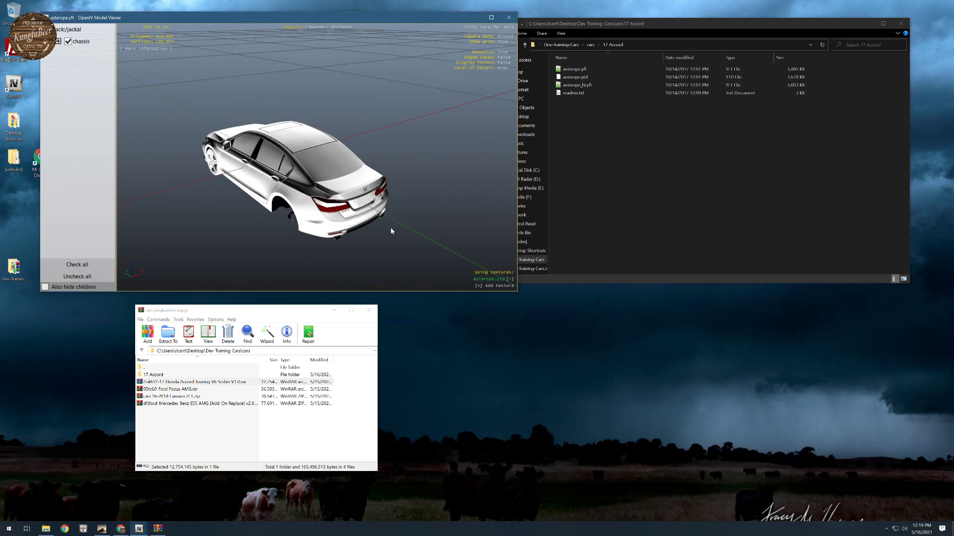
drag(313, 209, 325, 173)
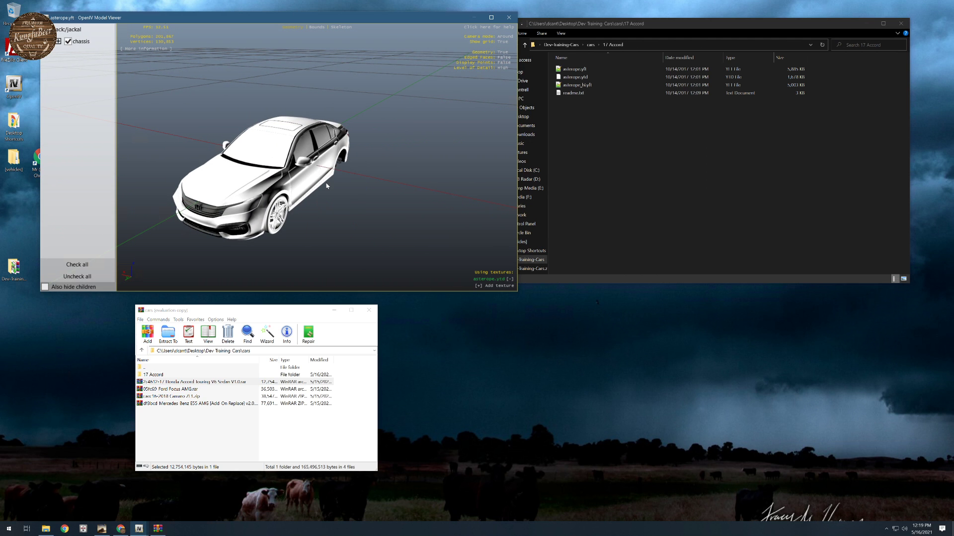
click(509, 18)
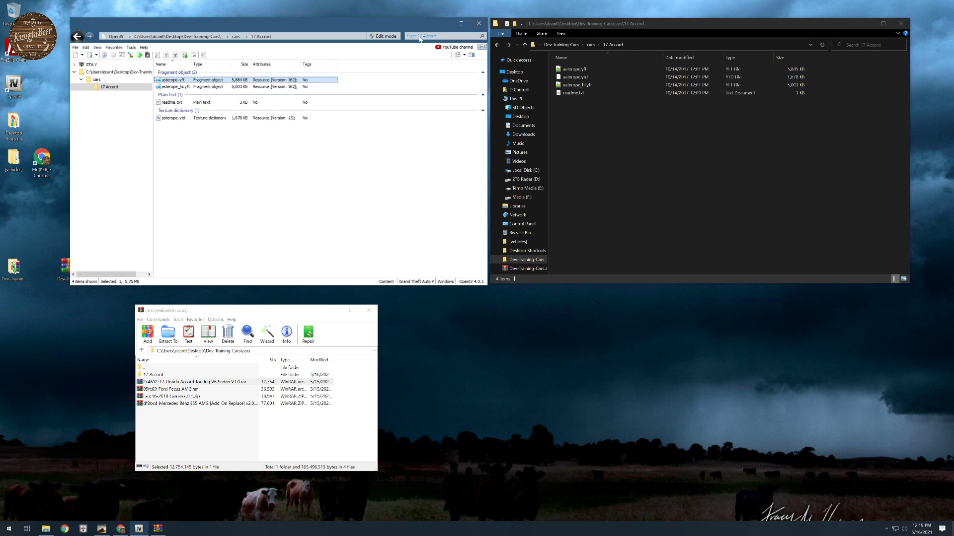
- Preview the asterope_hi.yft model and the textures in asterope.ytd, closing each viewer after inspection
double_click(178, 87)
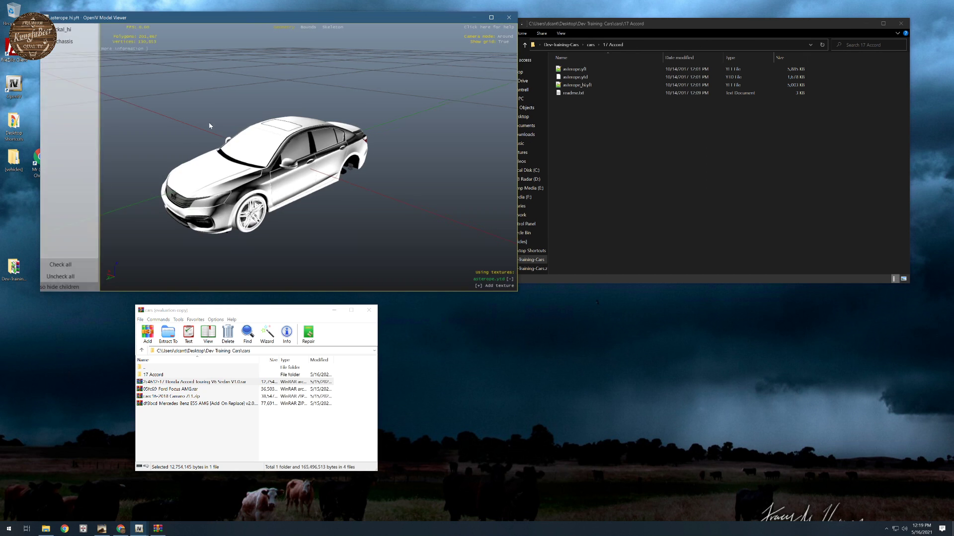
drag(209, 127, 248, 101)
click(511, 18)
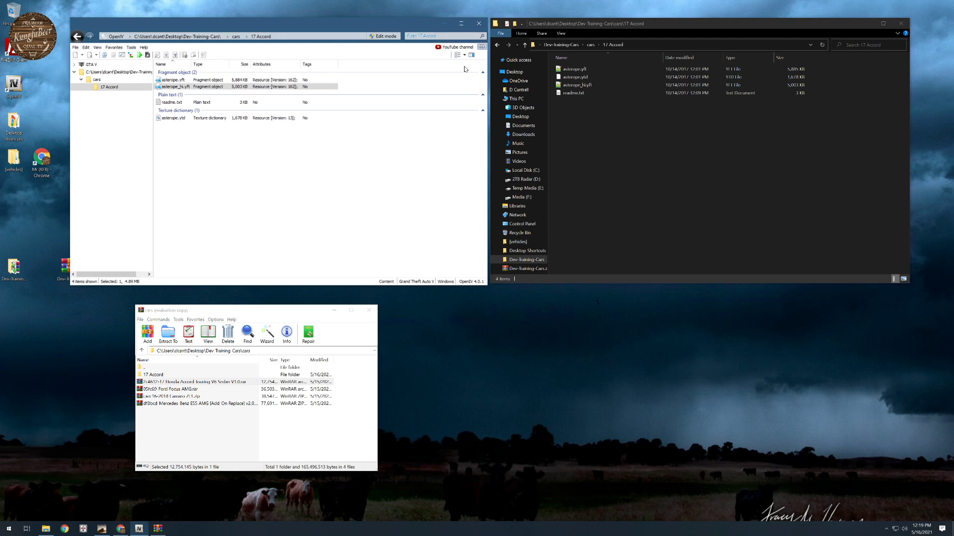
double_click(160, 117)
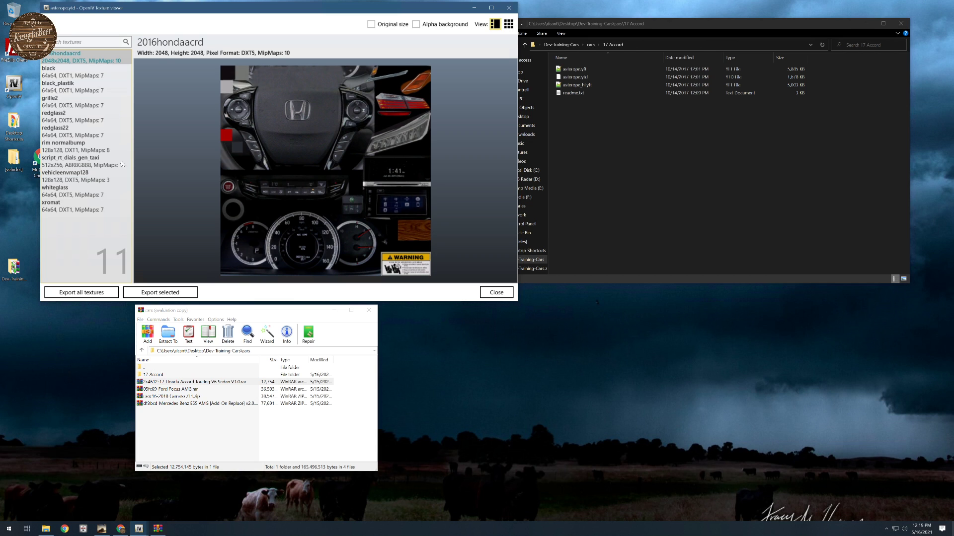
click(507, 8)
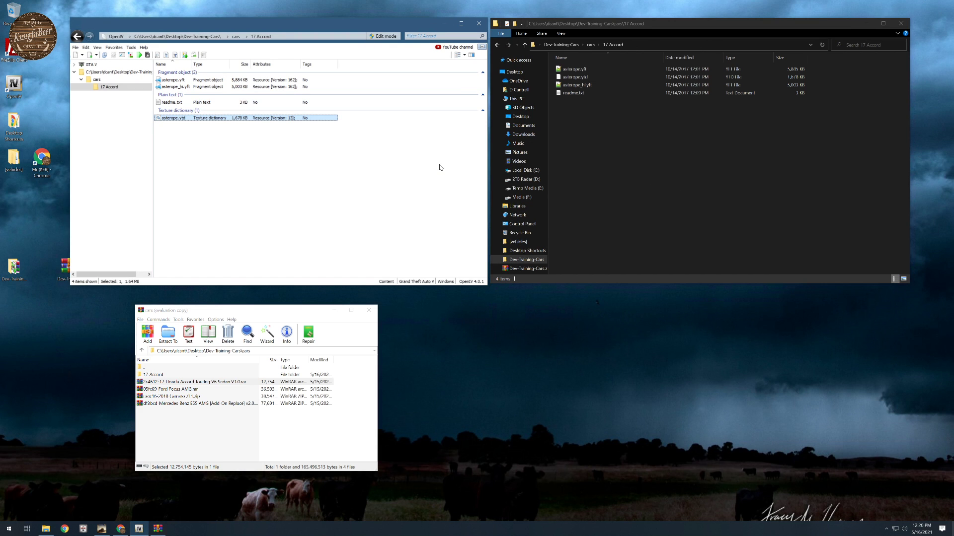
- Open readme.txt from the 17 Accord folder and read its install notes and handling data
double_click(566, 92)
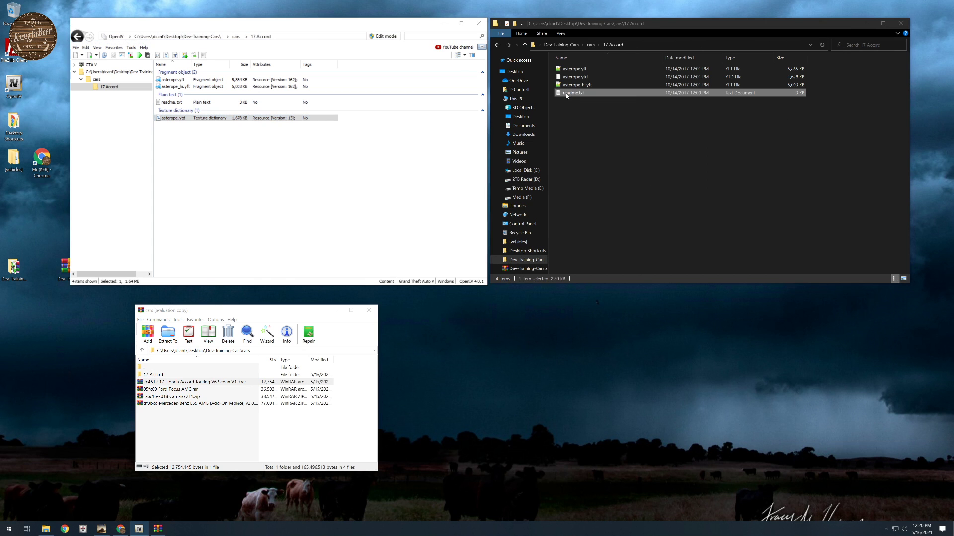
drag(374, 66, 497, 56)
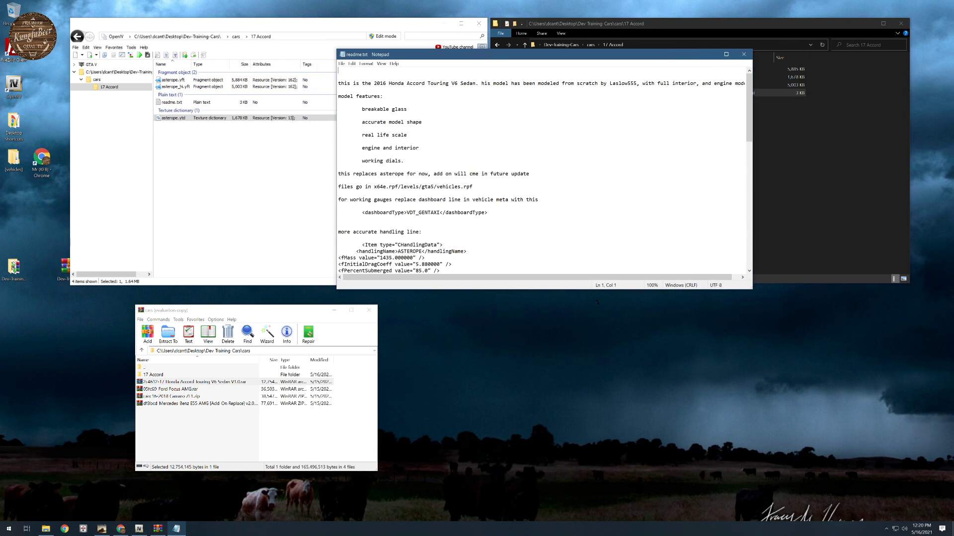
scroll(497, 169, down, 4)
scroll(546, 169, down, 1)
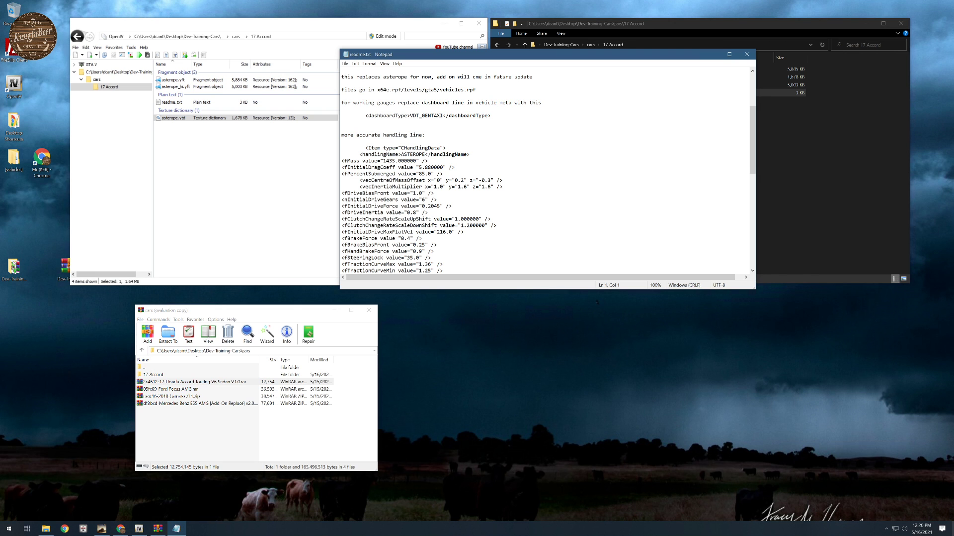
- Read the rest of readme.txt and highlight the note about which vehicle the mod replaces
scroll(547, 169, down, 13)
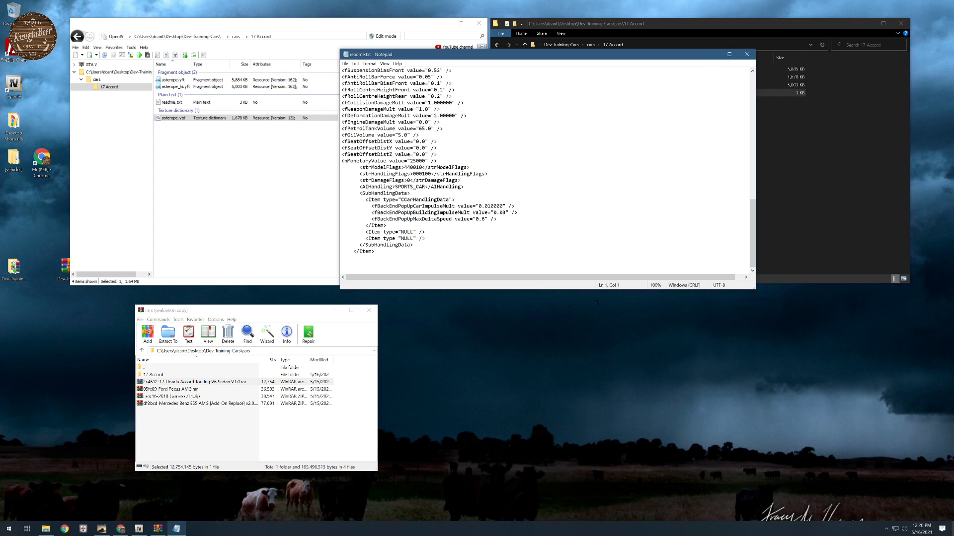
scroll(546, 169, up, 18)
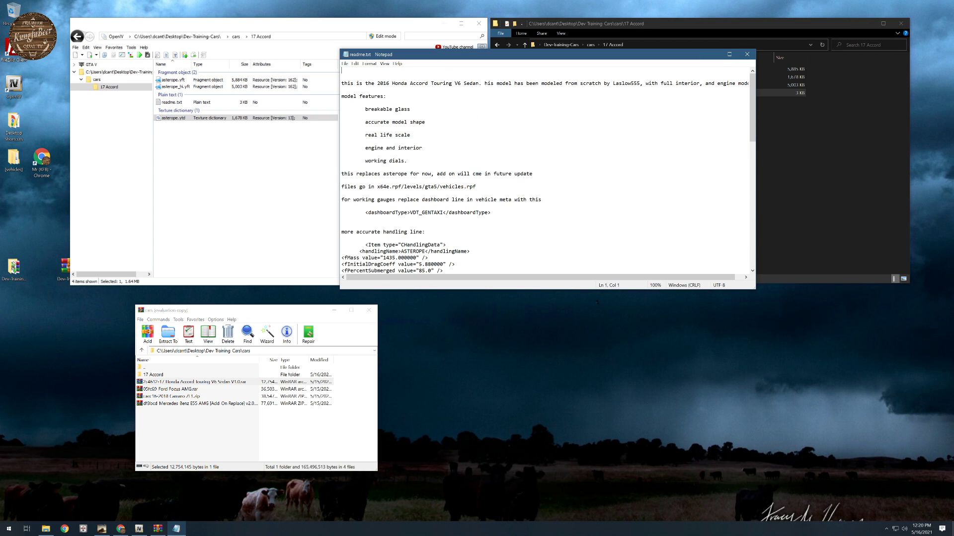
drag(344, 174, 407, 173)
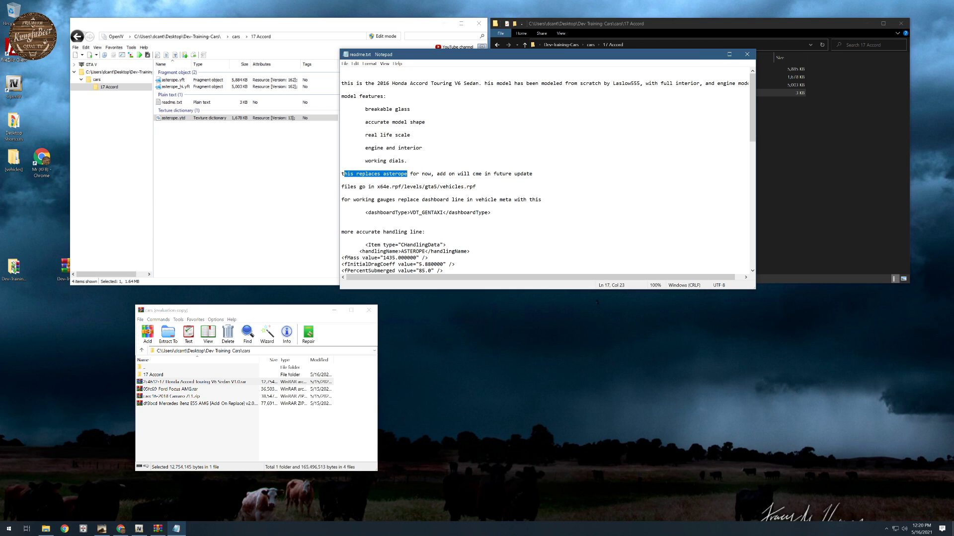
- Open car_name_or_pack.zip in the Dev-Training-Cars folder and extract its car_name_or_pack folder there
click(813, 160)
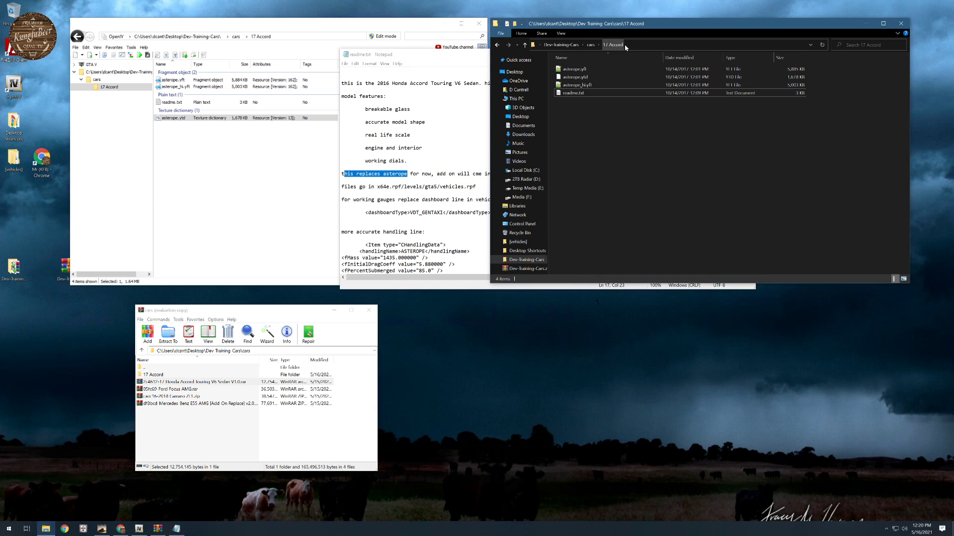
click(590, 45)
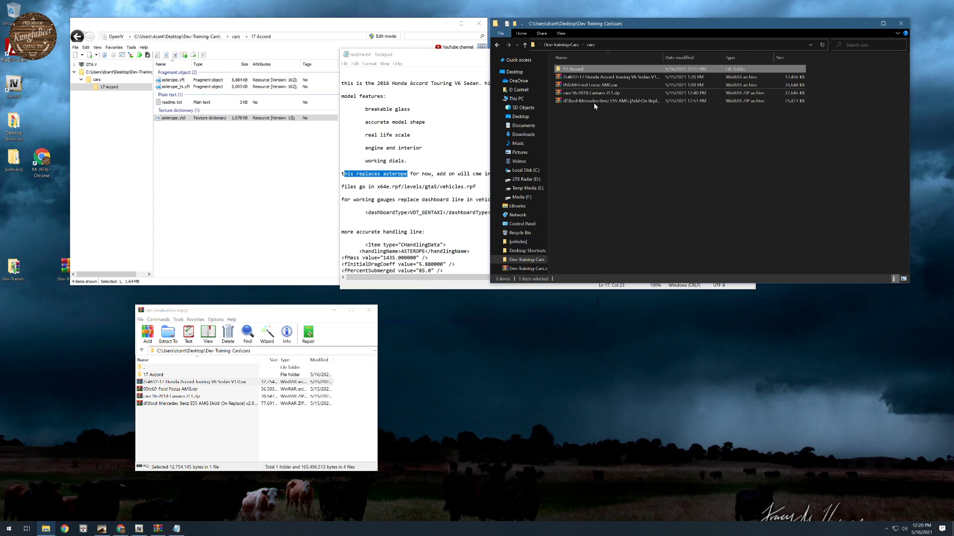
click(572, 46)
double_click(591, 77)
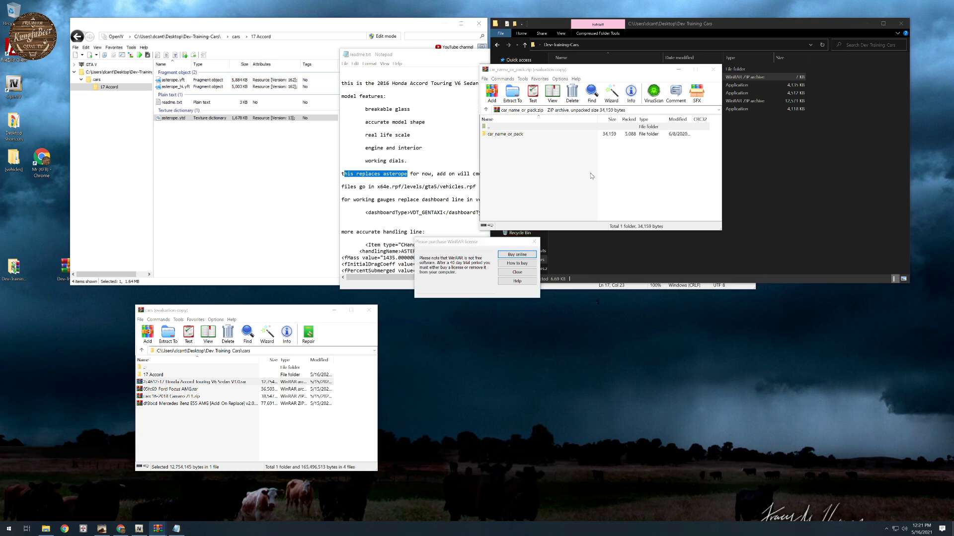
click(534, 242)
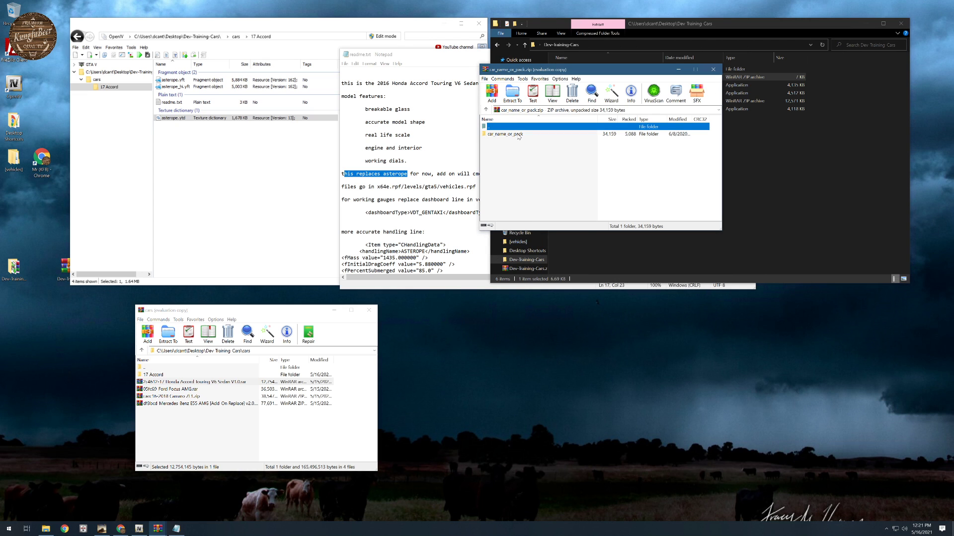
drag(519, 135, 755, 232)
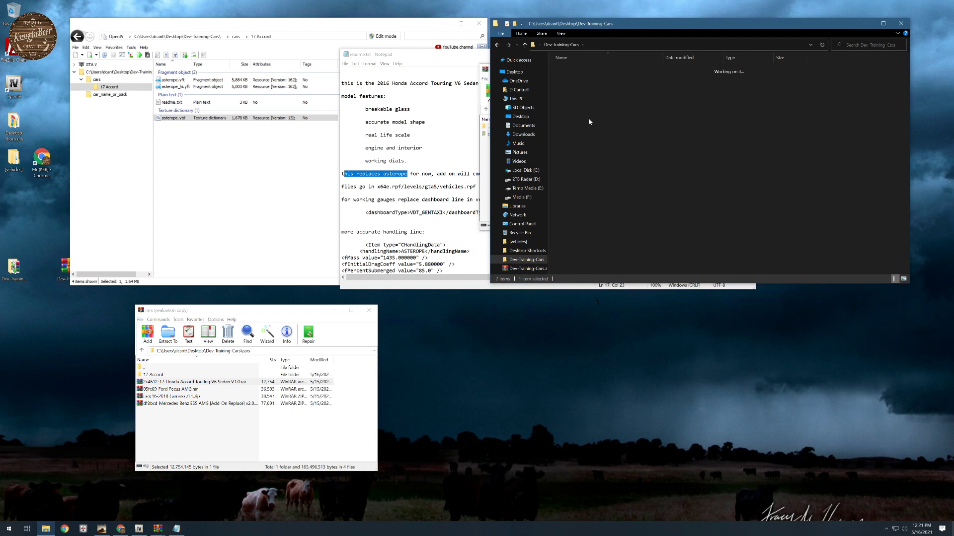
- Open vehicles.meta from the data folder of the extracted car_name_or_pack and review its vehicle settings in Notepad++
double_click(589, 119)
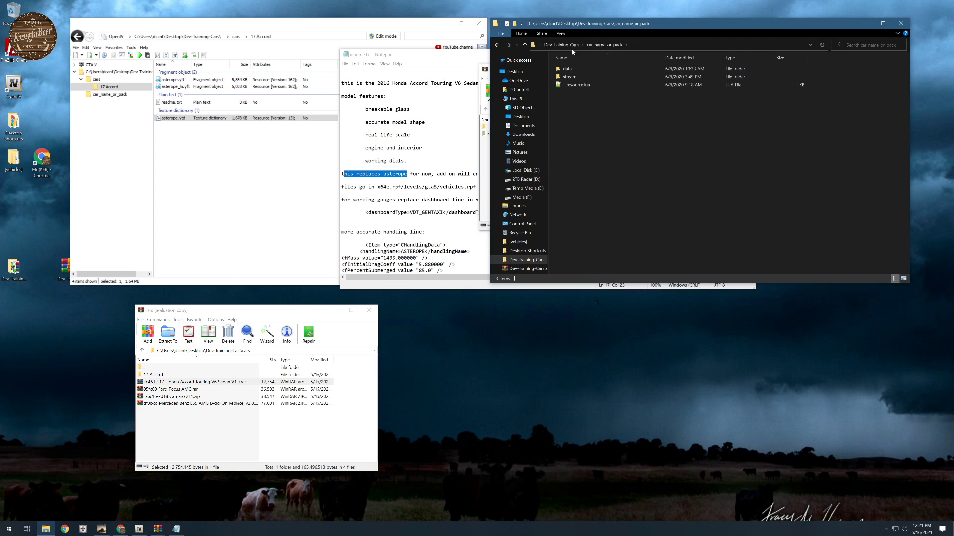
double_click(569, 70)
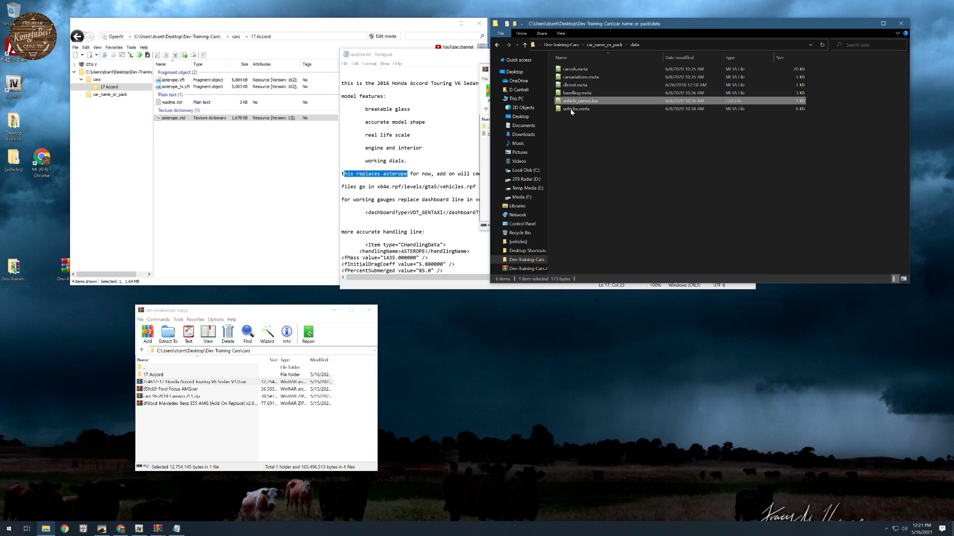
double_click(572, 109)
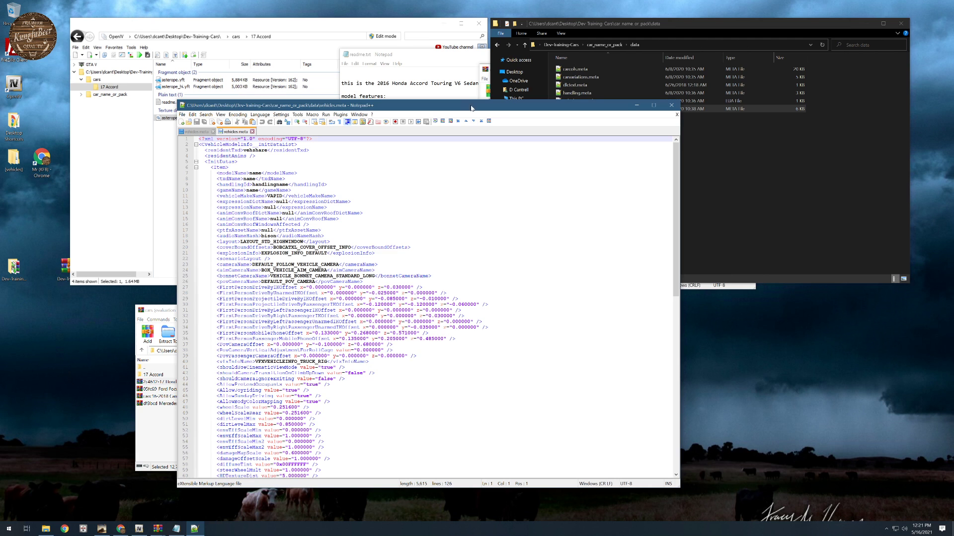
drag(471, 108, 633, 77)
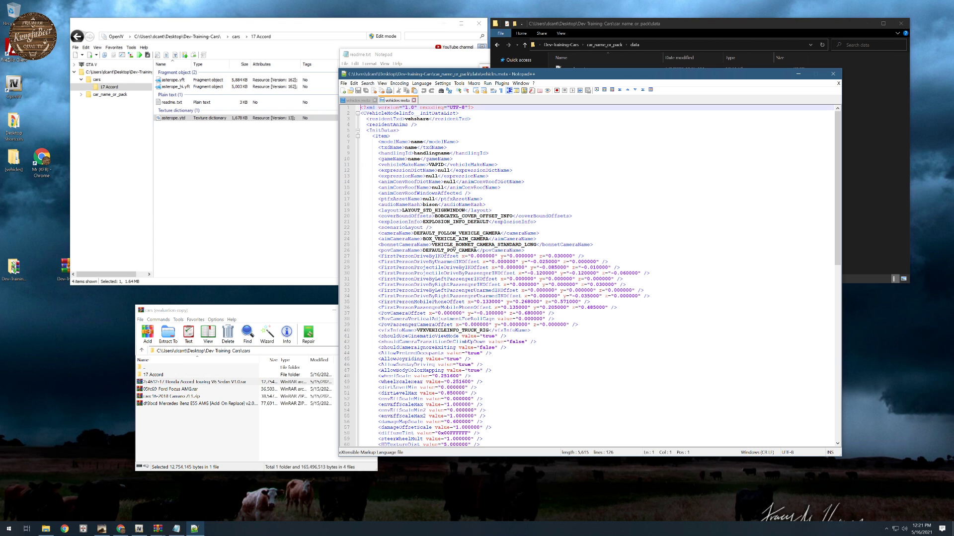
scroll(586, 273, down, 13)
scroll(586, 273, down, 10)
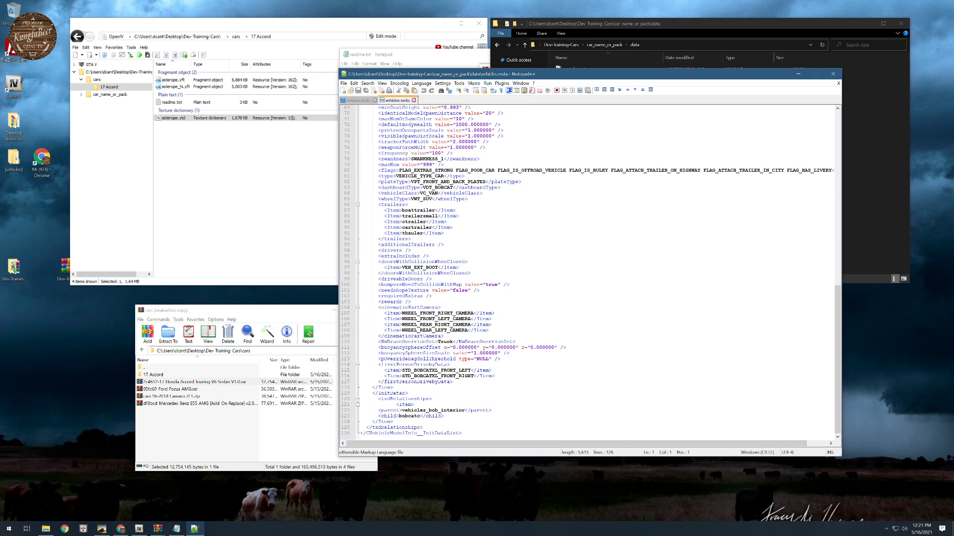
scroll(586, 273, up, 18)
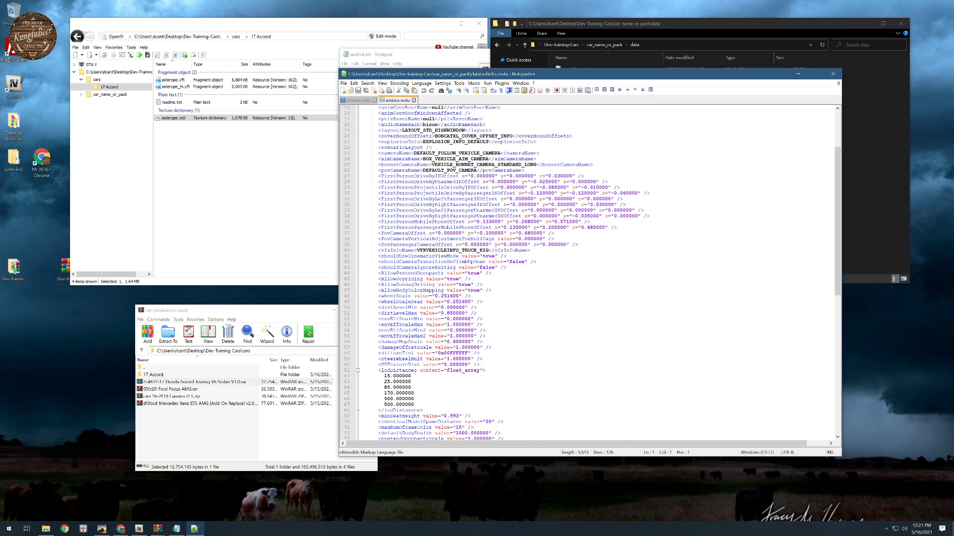
scroll(438, 239, up, 5)
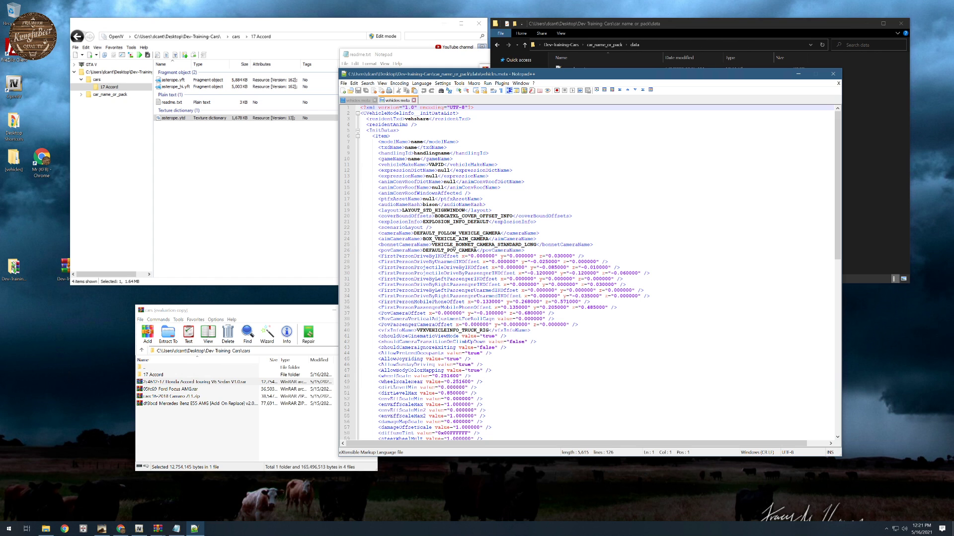
- Change the first lodDistances value in vehicles.meta to 150.000000
click(741, 37)
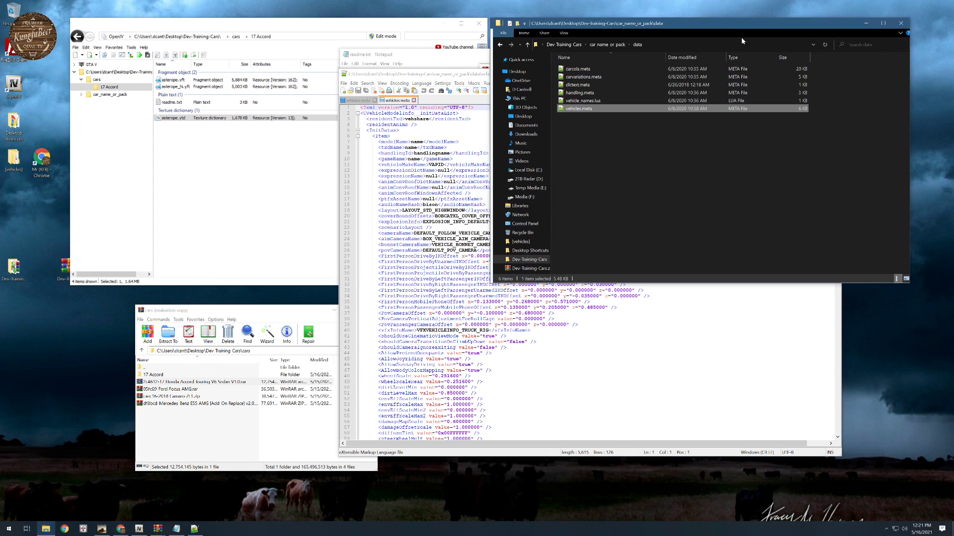
click(497, 371)
scroll(496, 370, down, 13)
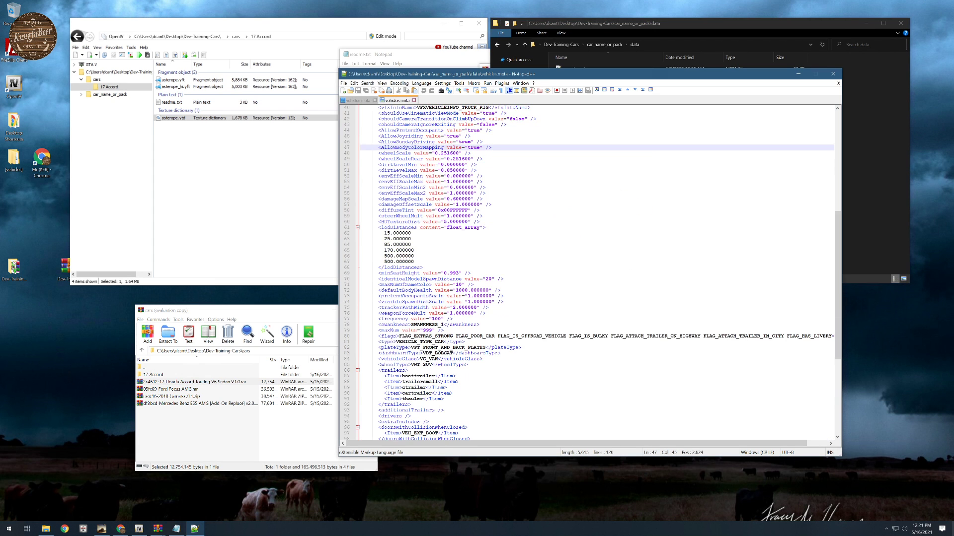
drag(384, 233, 415, 262)
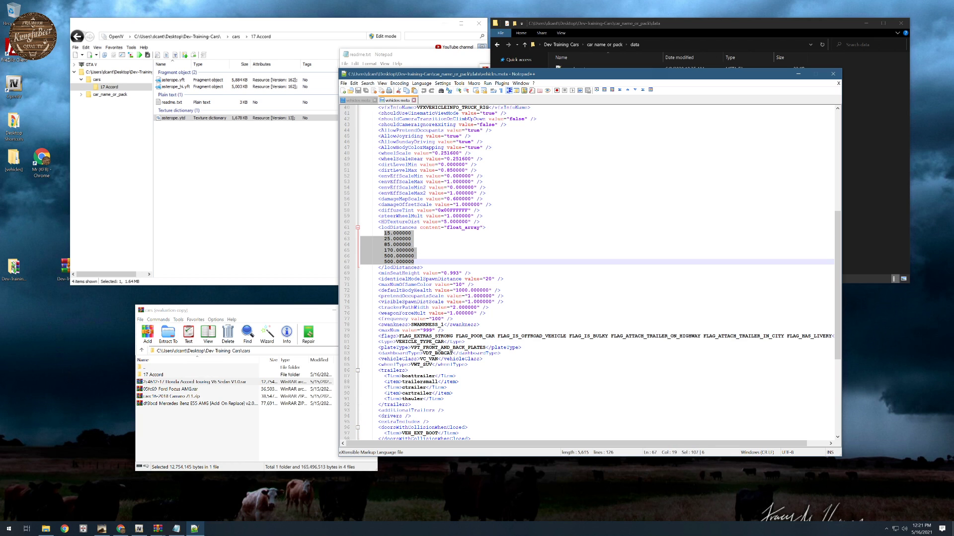
click(386, 234)
text(0)
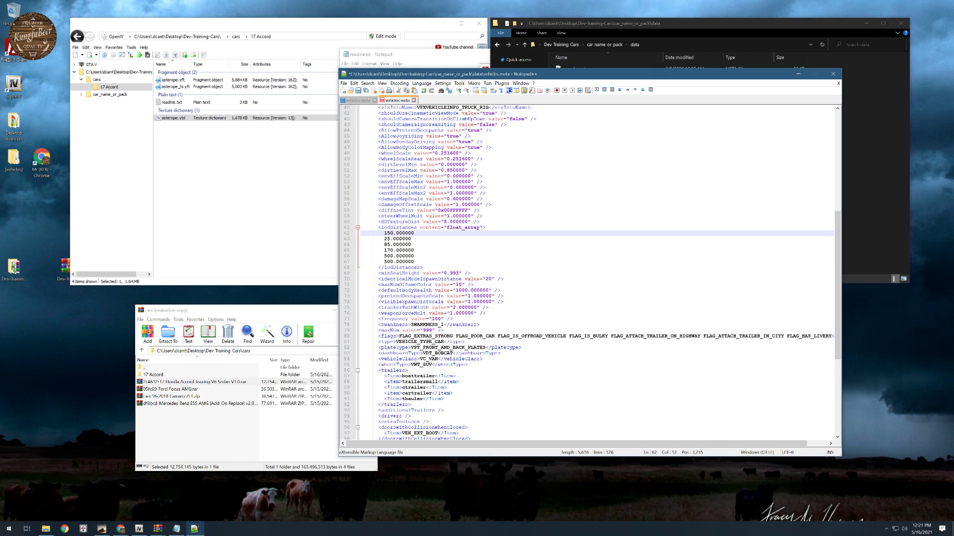
click(384, 238)
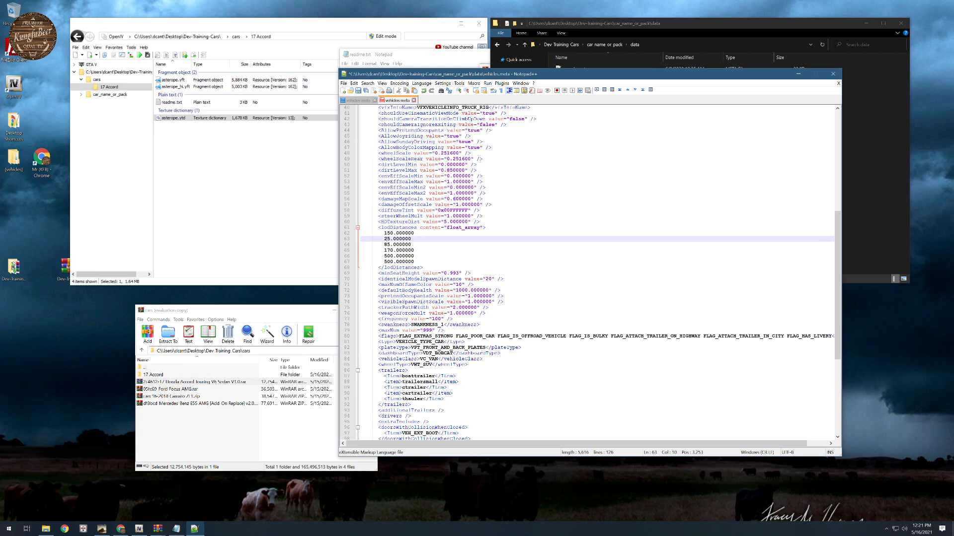
drag(384, 239, 389, 240)
click(387, 240)
scroll(388, 239, up, 4)
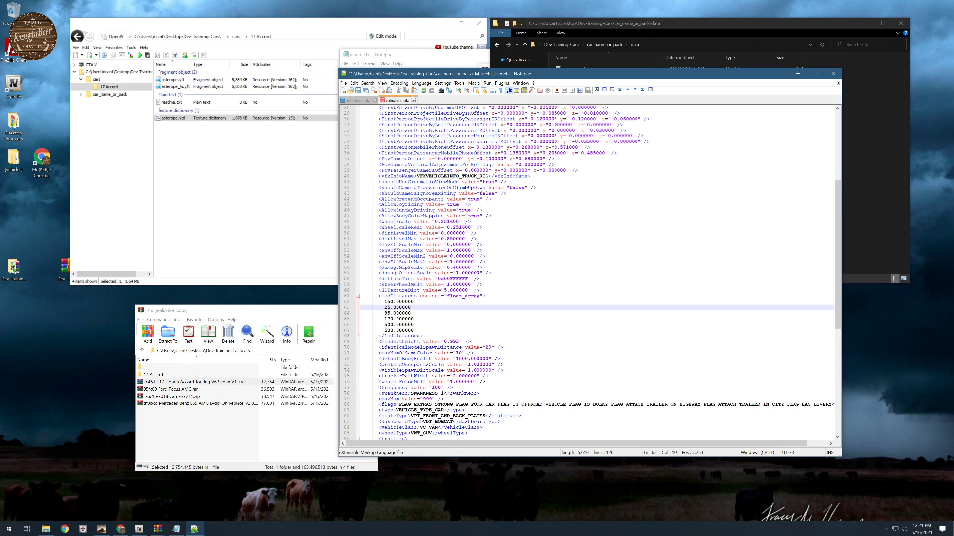
scroll(596, 273, up, 9)
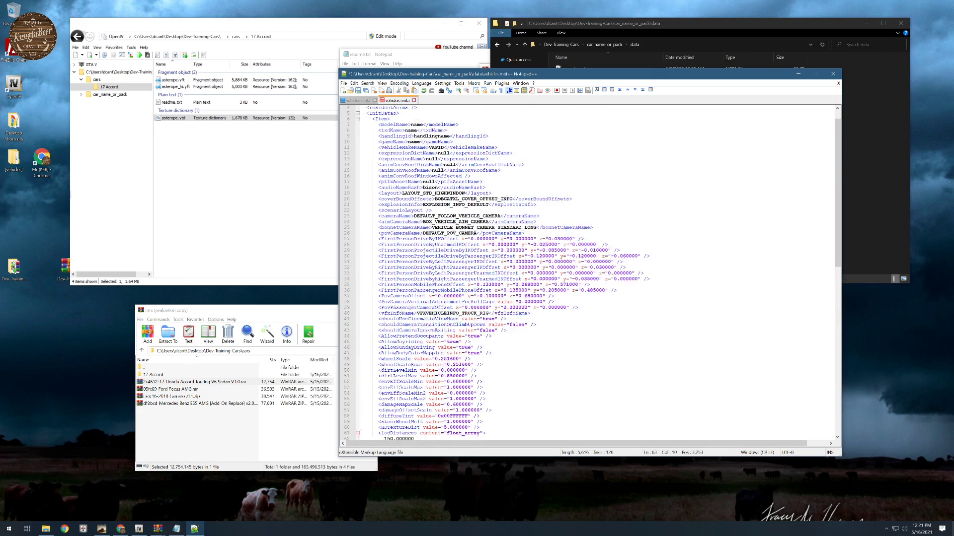
- Open carvariations.meta from the data folder in Notepad++, keeping its window clear for reading
drag(641, 76, 732, 164)
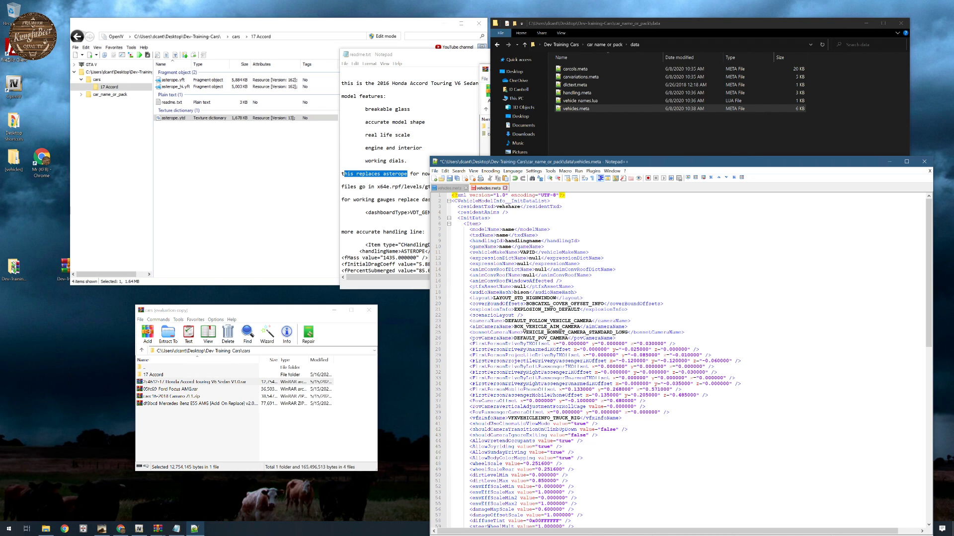
click(389, 161)
click(770, 136)
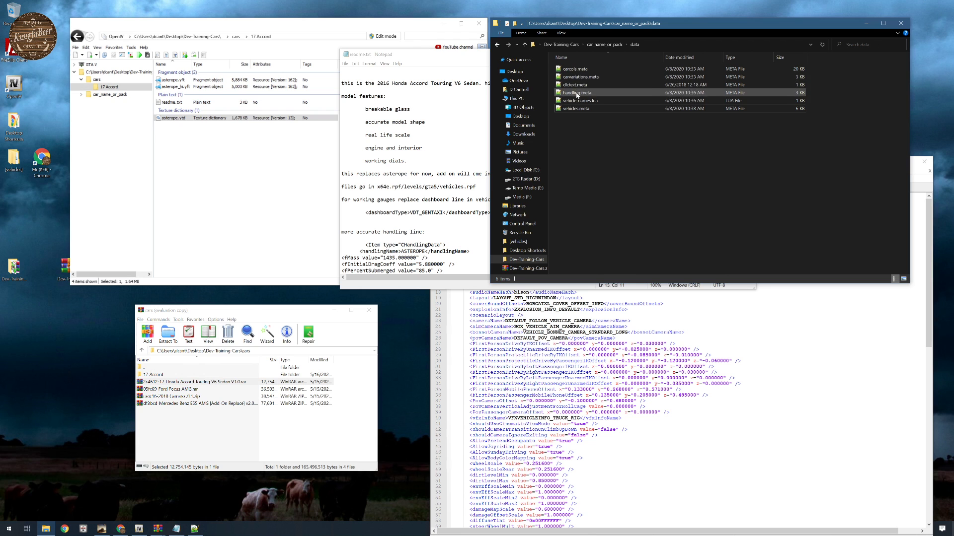
double_click(576, 77)
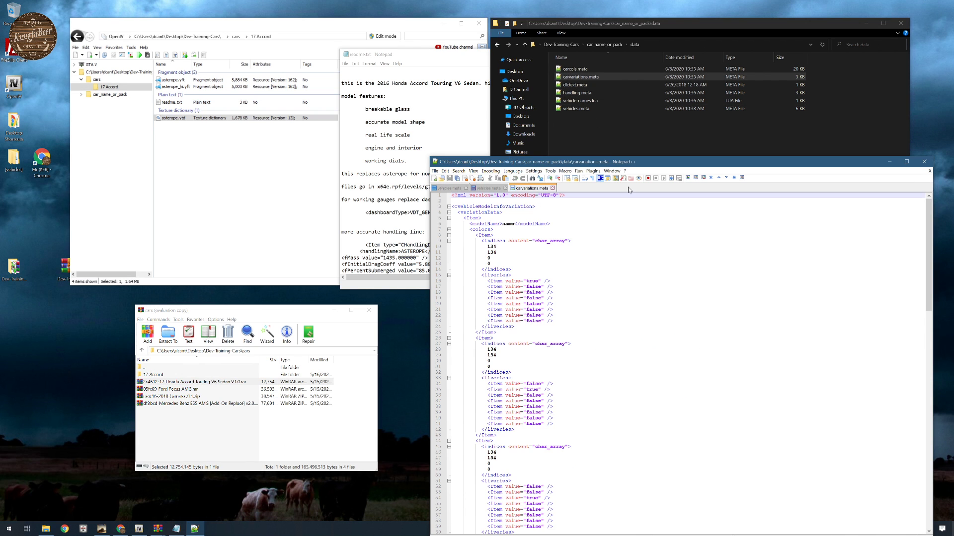
drag(624, 161, 596, 65)
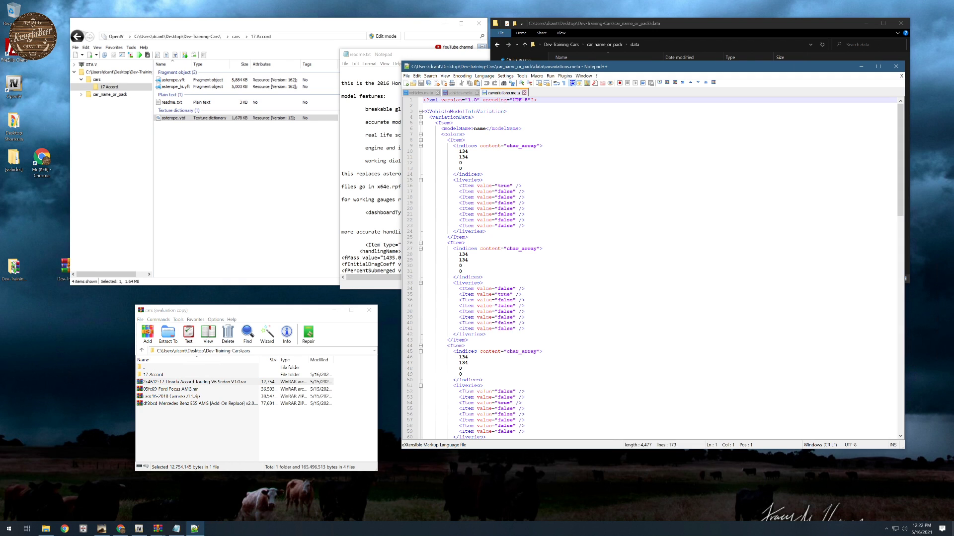
- Examine the color items in carvariations.meta, highlighting whole item blocks and the four indices values of the first item
drag(453, 146, 493, 428)
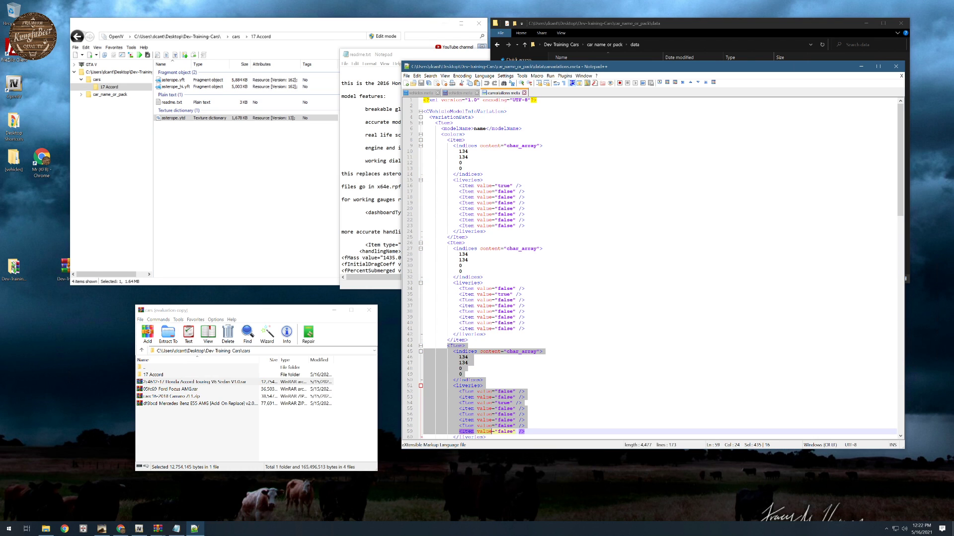
drag(446, 140, 468, 238)
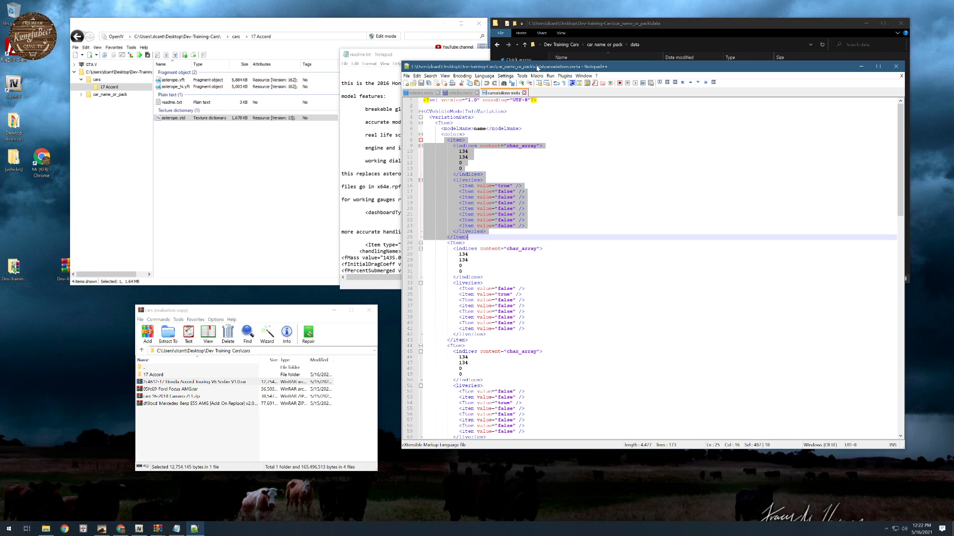
drag(537, 68, 423, 71)
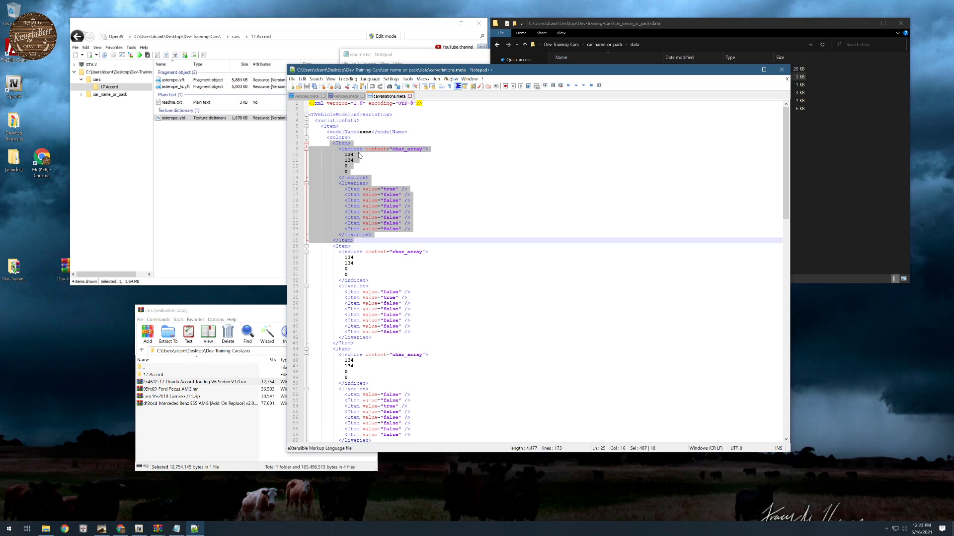
click(346, 154)
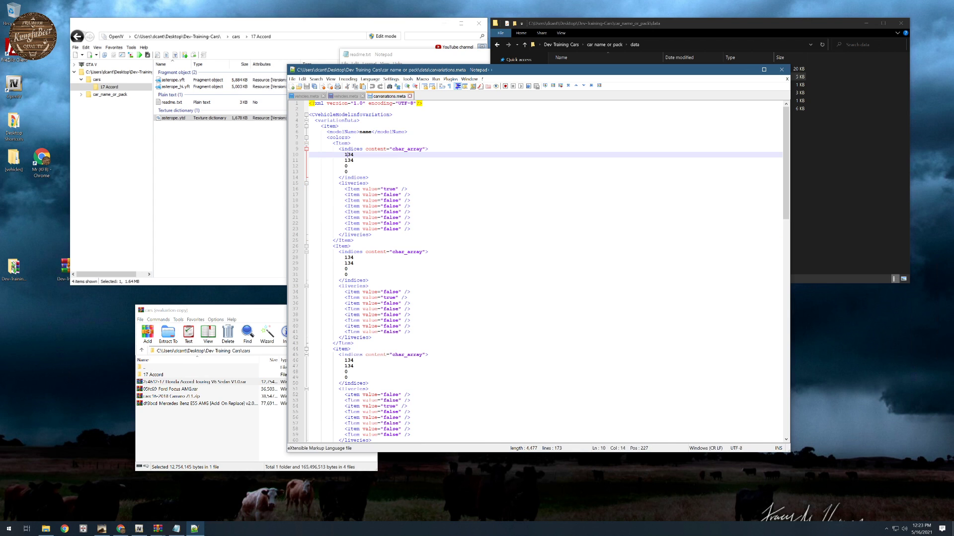
mouse_move(345, 154)
mouse_down()
mouse_move(356, 155)
mouse_move(349, 172)
mouse_up()
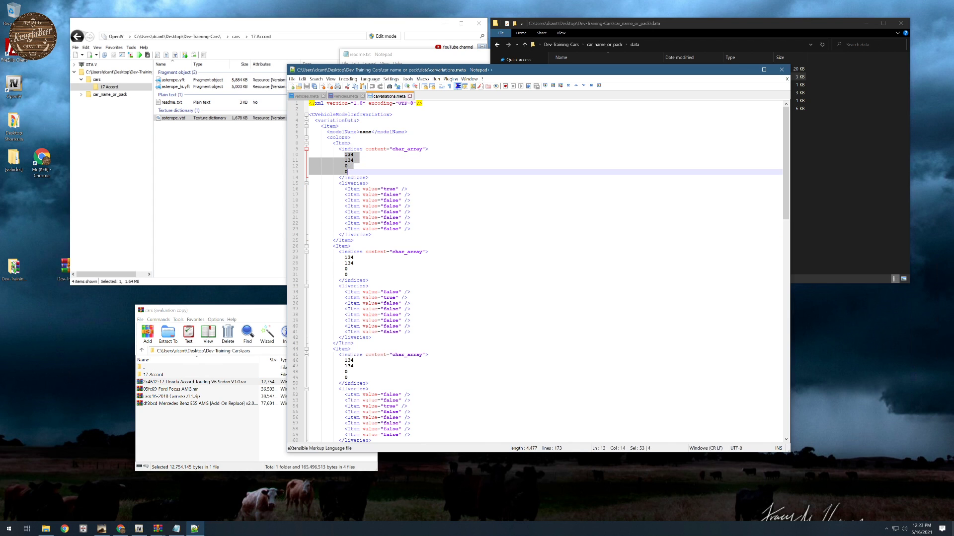
- Switch to Chrome and open the bookmarked RAGE Multiplayer Wiki page on Vehicle Colors
click(689, 26)
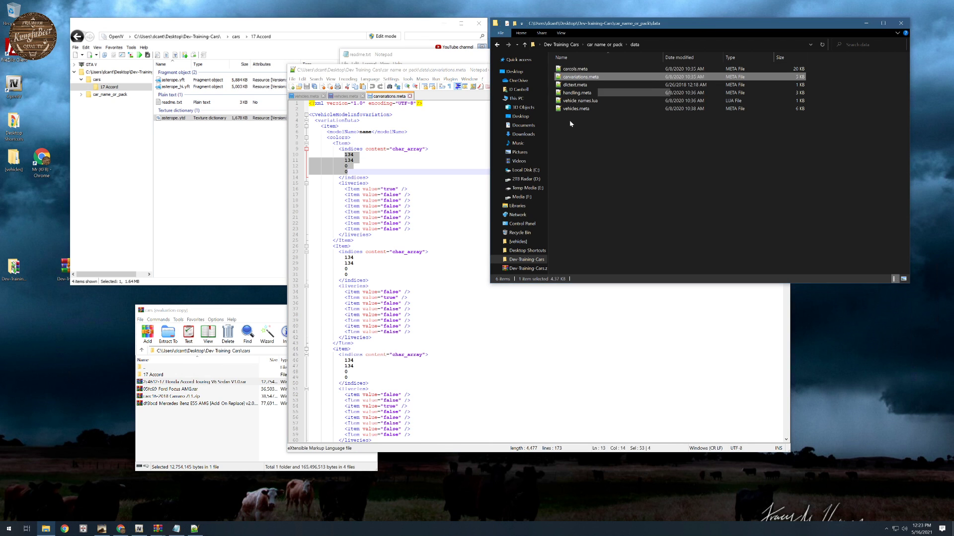
click(64, 529)
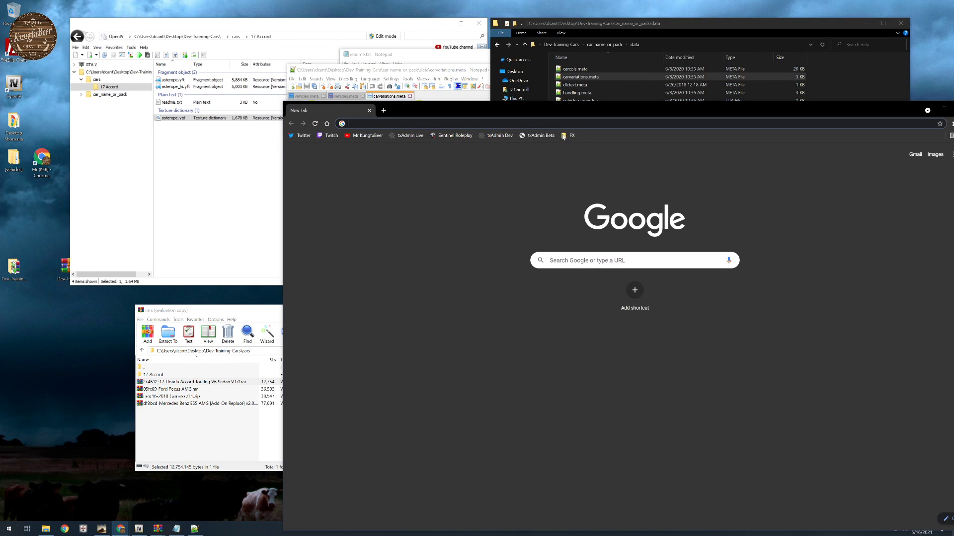
click(568, 135)
click(586, 164)
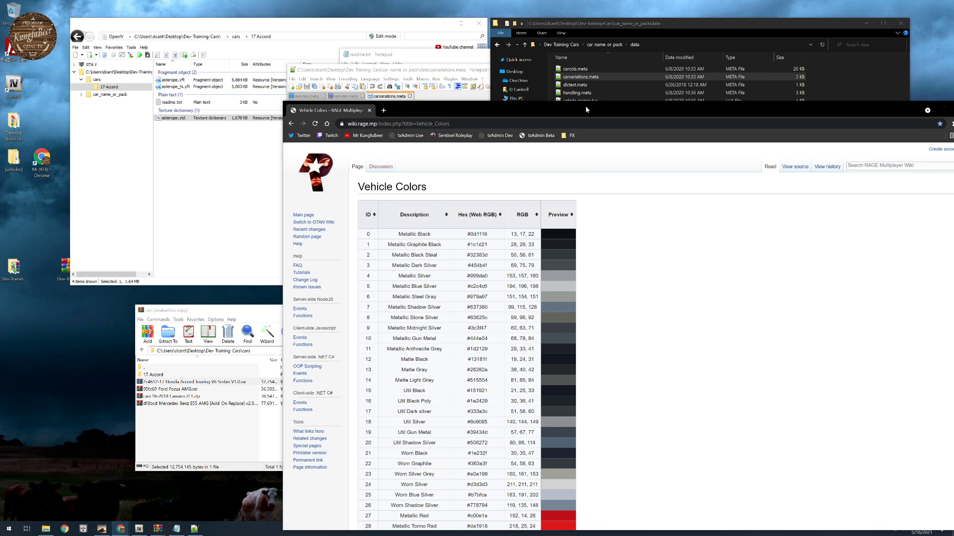
drag(585, 106, 494, 98)
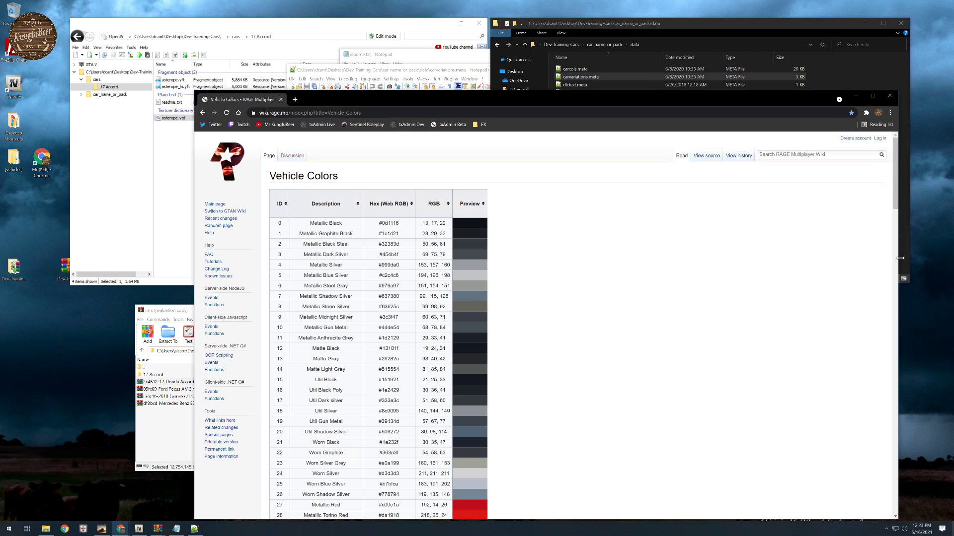
- Resize and move the Chrome window beside the Notepad++ text, and highlight color ID 134 in the Vehicle Colors table
drag(866, 268, 628, 261)
drag(443, 99, 767, 71)
scroll(641, 307, down, 20)
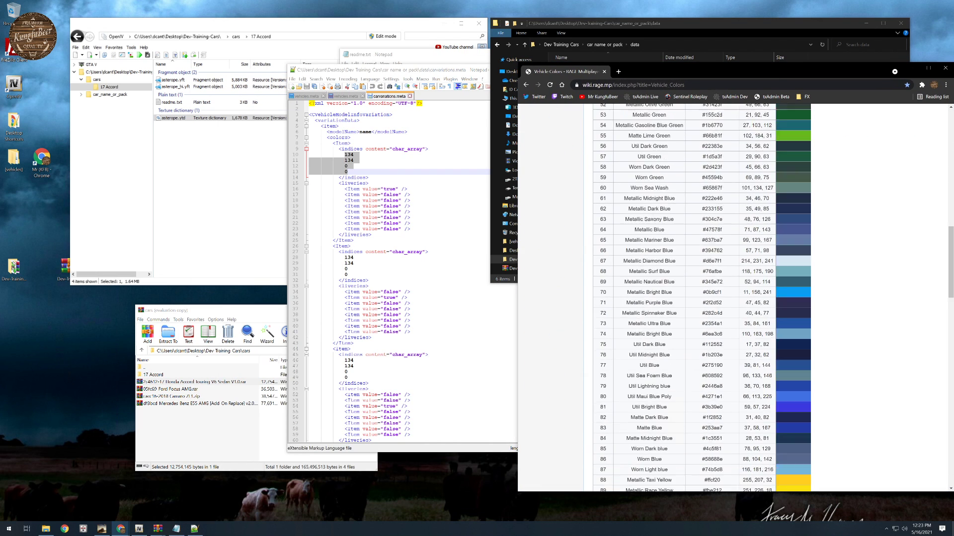
scroll(641, 307, down, 12)
scroll(642, 307, up, 5)
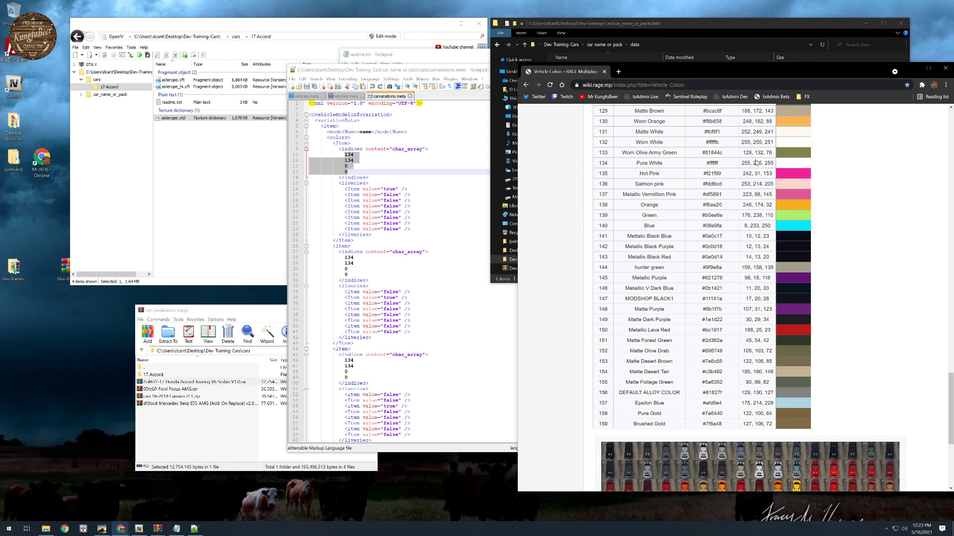
double_click(603, 163)
- Examine the four indices values of the first item in carvariations.meta in Notepad++, going through them line by line
click(356, 154)
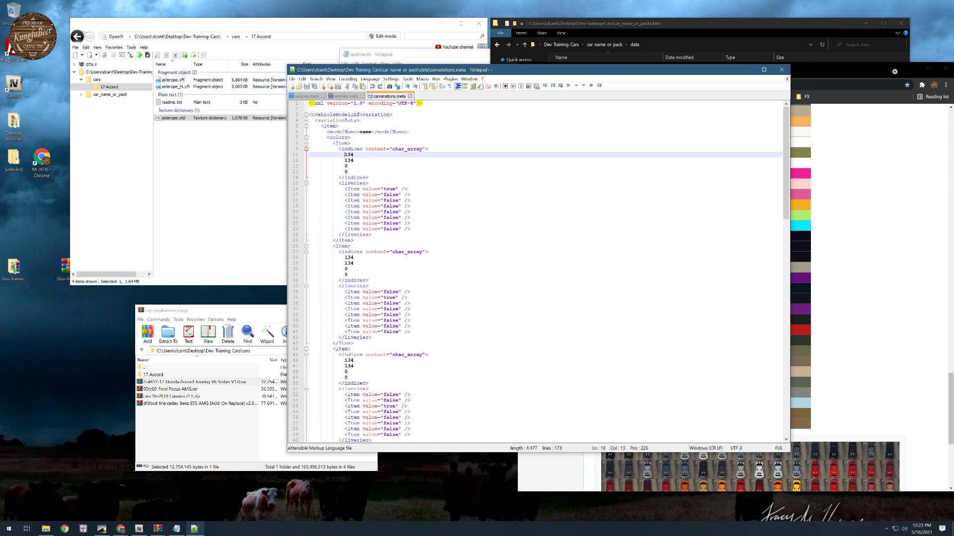
drag(345, 155, 348, 172)
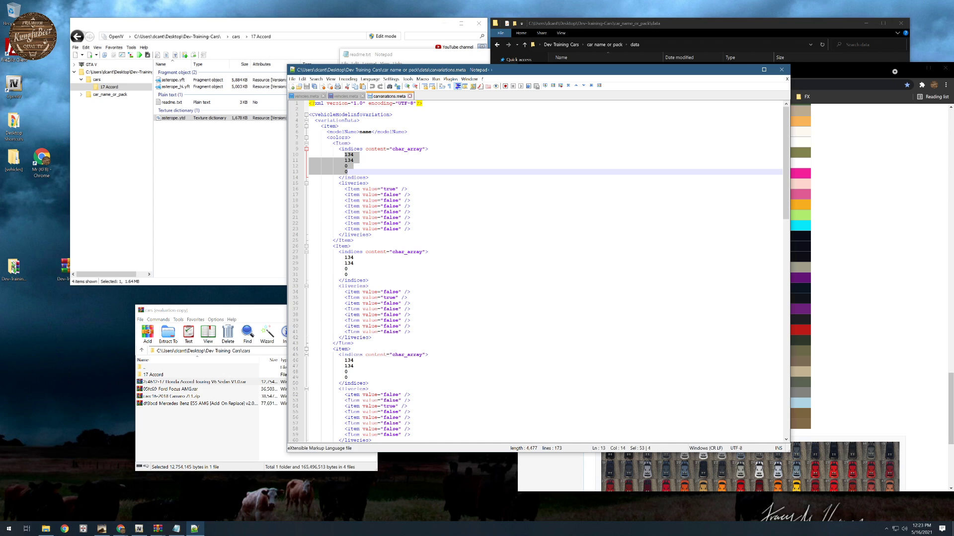
click(352, 155)
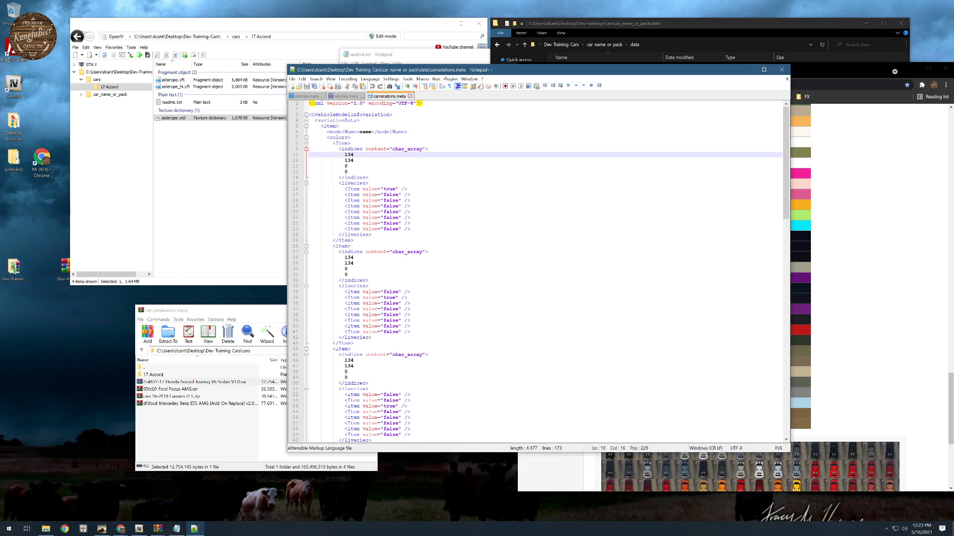
key(Down)
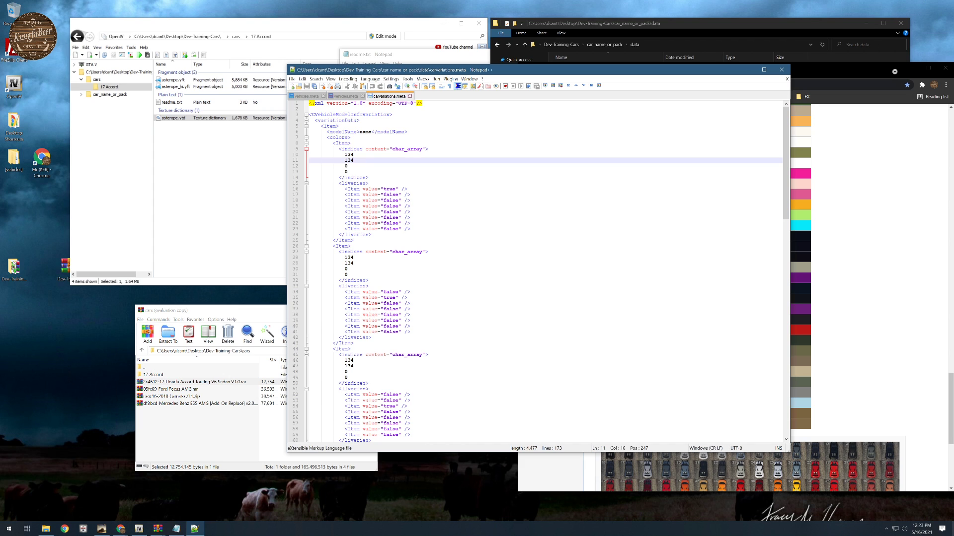
key(Down)
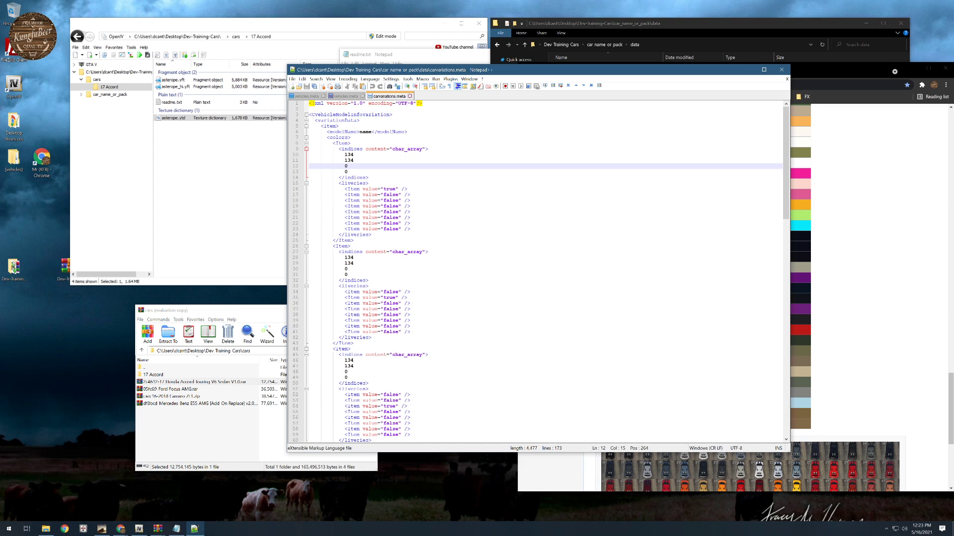
key(shift+End)
key(Down)
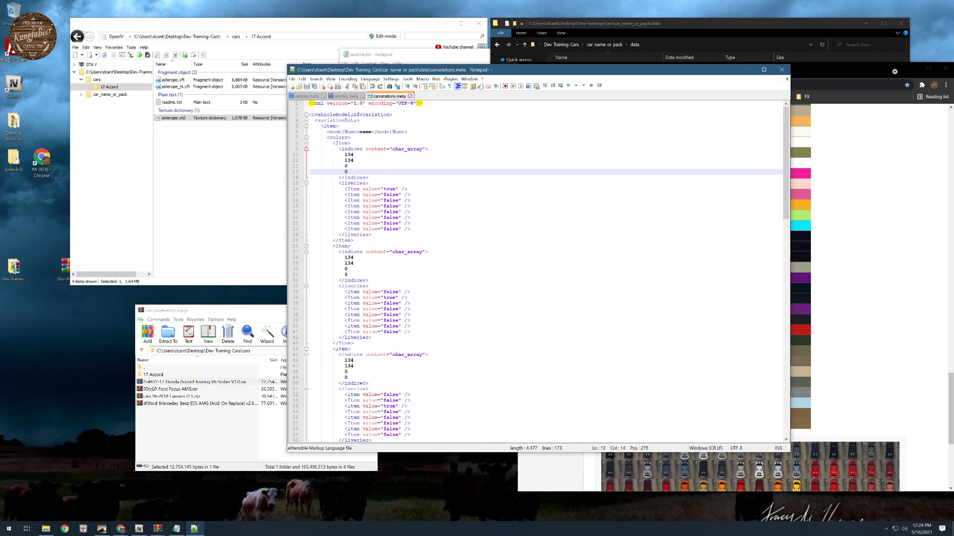
- Move Notepad++ clear of the color table, and compare the DEFAULT ALLOY COLOR entry with the first item's fourth indices value
drag(614, 71, 393, 72)
scroll(700, 298, up, 5)
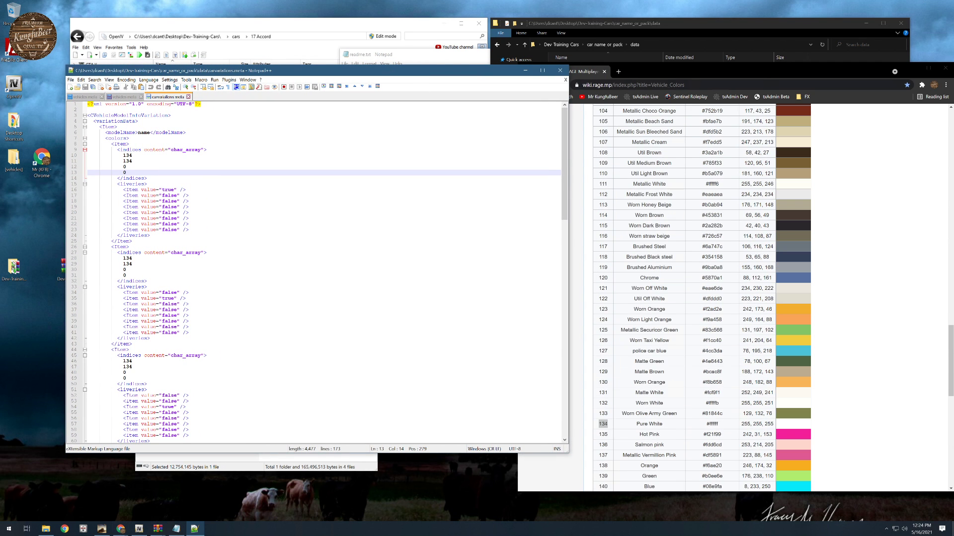
scroll(652, 243, down, 6)
scroll(652, 243, up, 3)
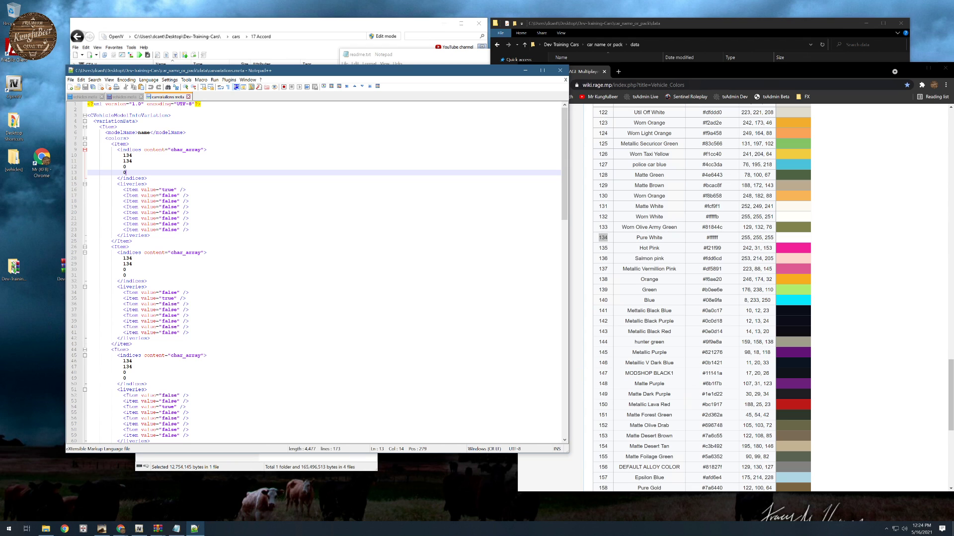
scroll(645, 375, down, 3)
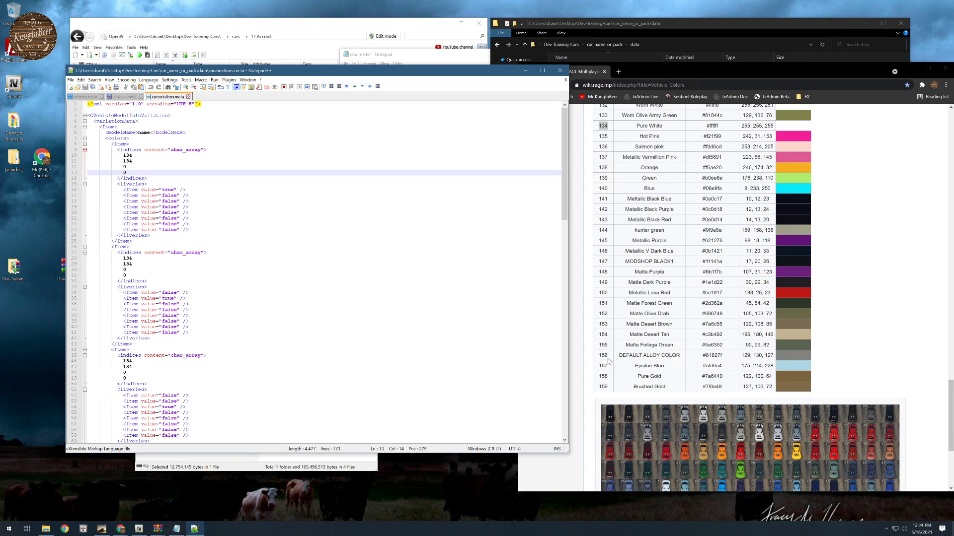
drag(618, 355, 677, 356)
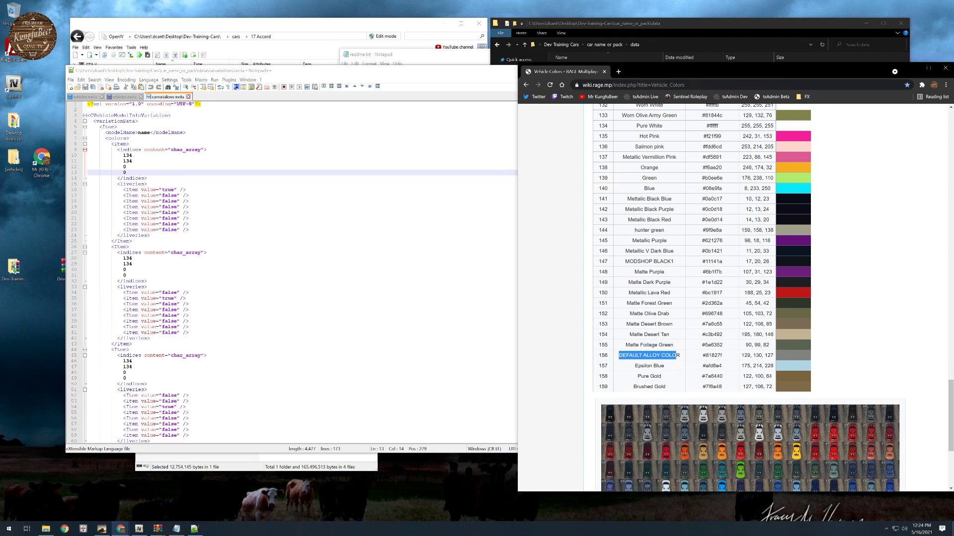
click(127, 173)
double_click(125, 173)
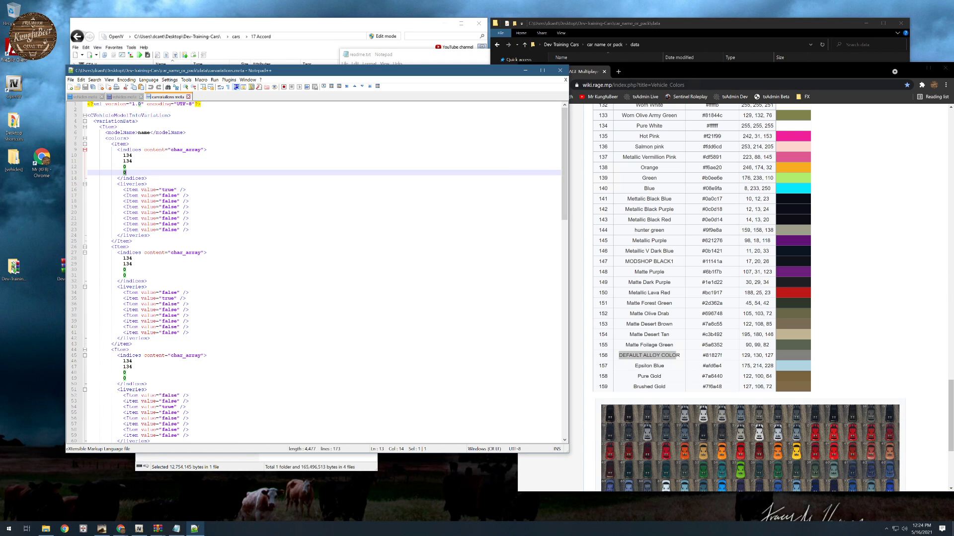
click(188, 201)
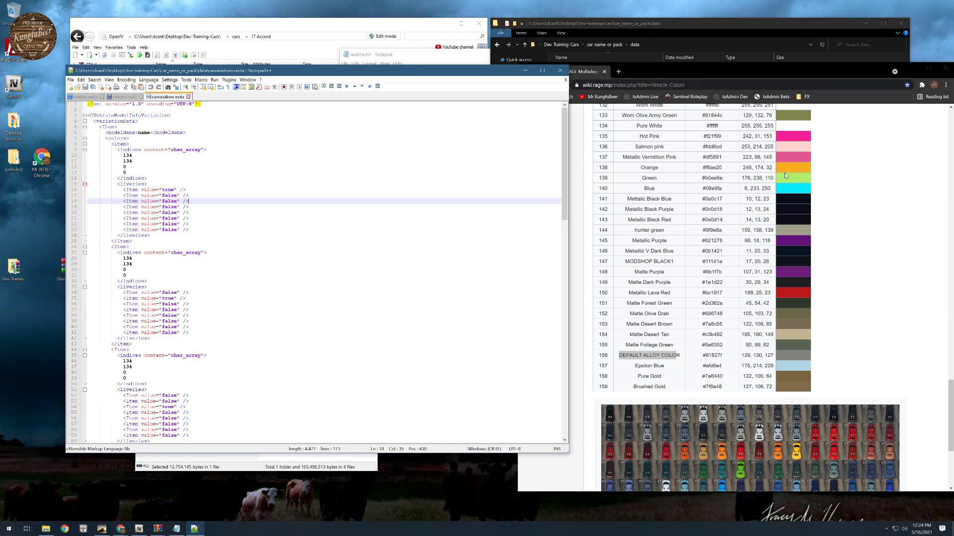
- Open the bookmarked Carvariations.ymt page in Chrome and read its indices section, highlighting the third to sixth ID descriptions
scroll(786, 175, up, 4)
click(803, 96)
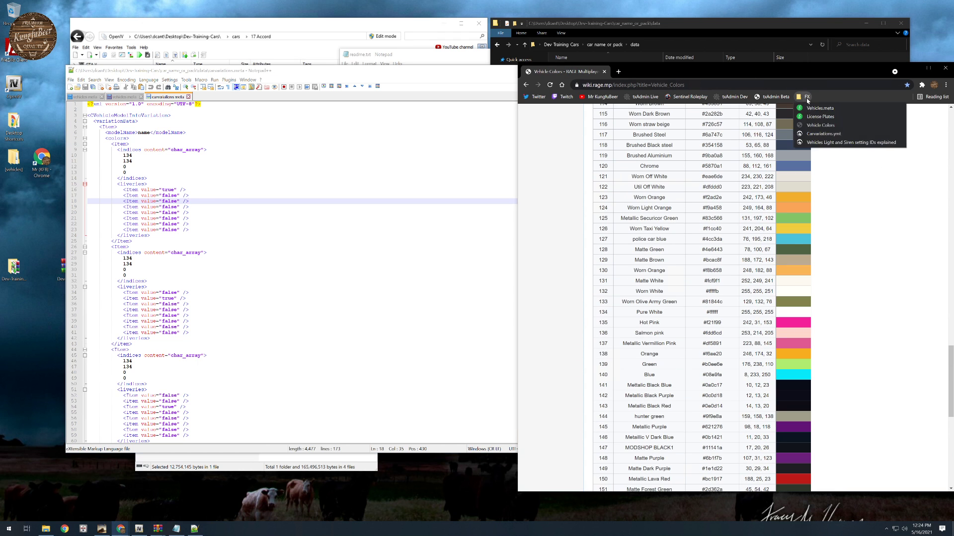
click(825, 134)
scroll(730, 249, down, 4)
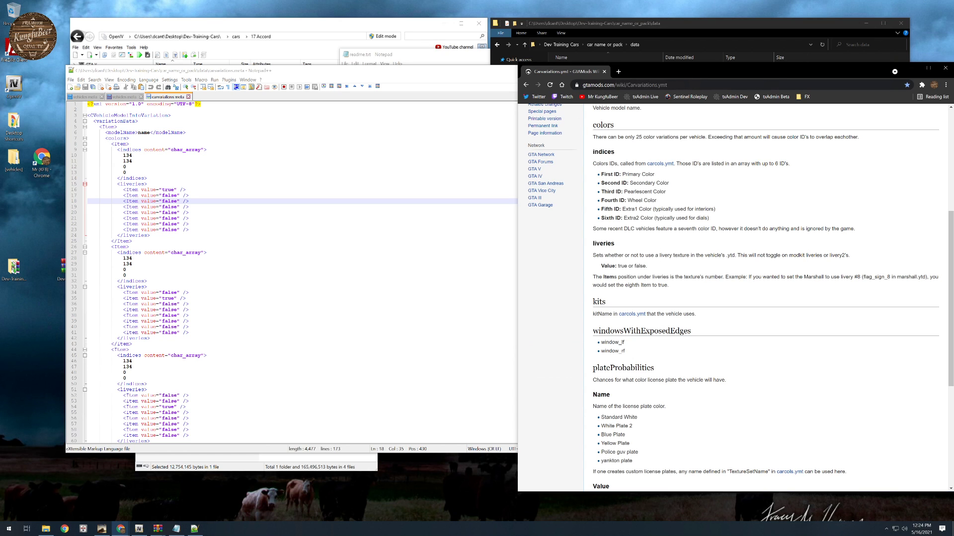
drag(624, 192, 674, 210)
drag(604, 209, 709, 218)
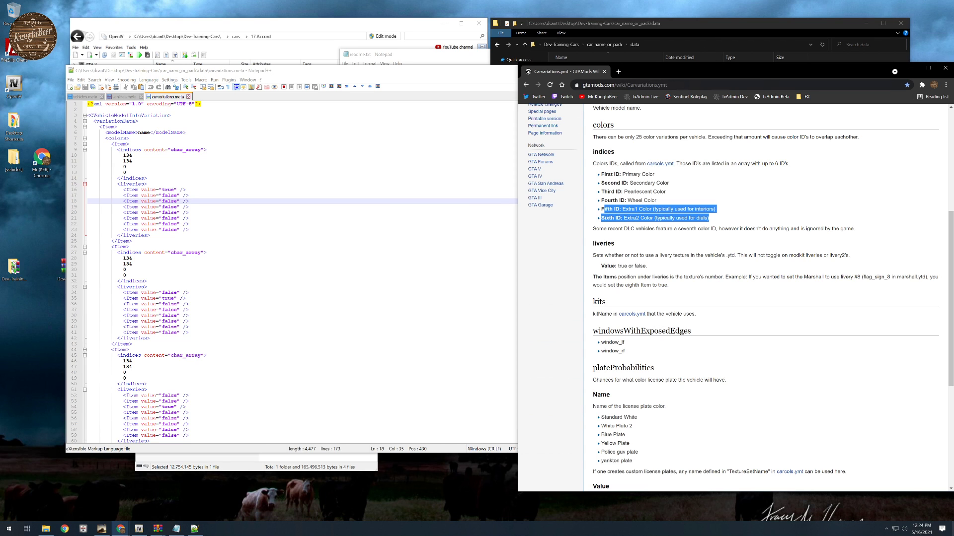
- Examine the closing settings of carvariations.meta, highlighting the plateProbabilities block, the lightSettings line and the sirenSettings line
scroll(293, 273, down, 20)
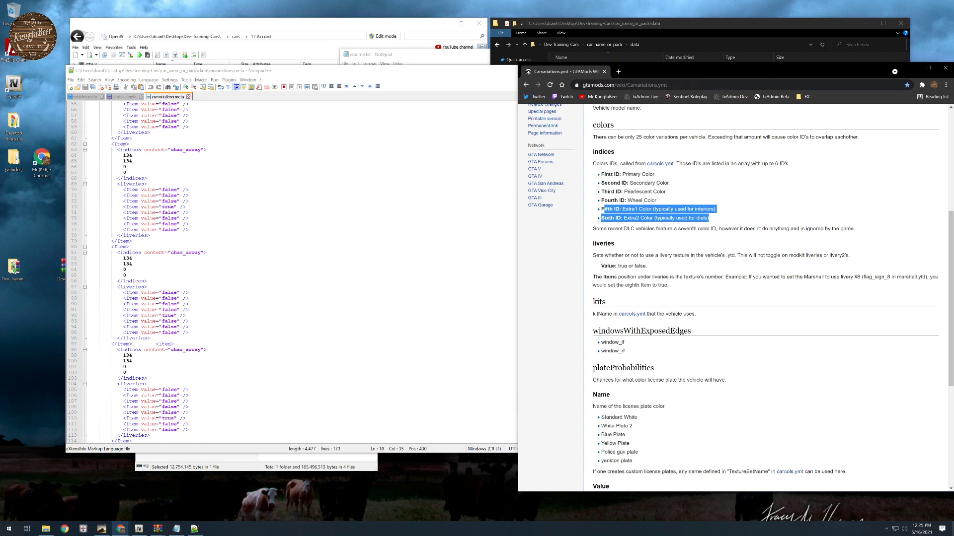
scroll(293, 274, down, 9)
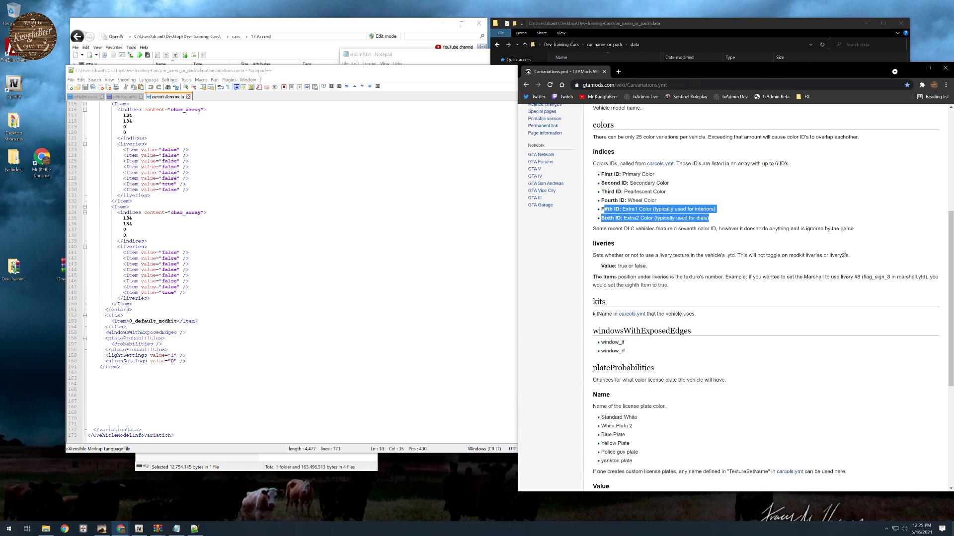
drag(105, 338, 168, 350)
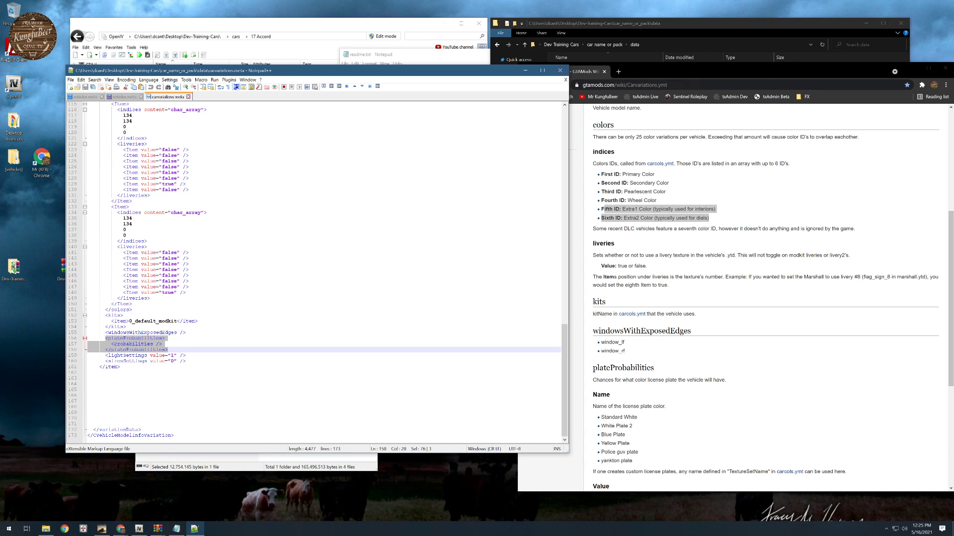
drag(105, 355, 187, 356)
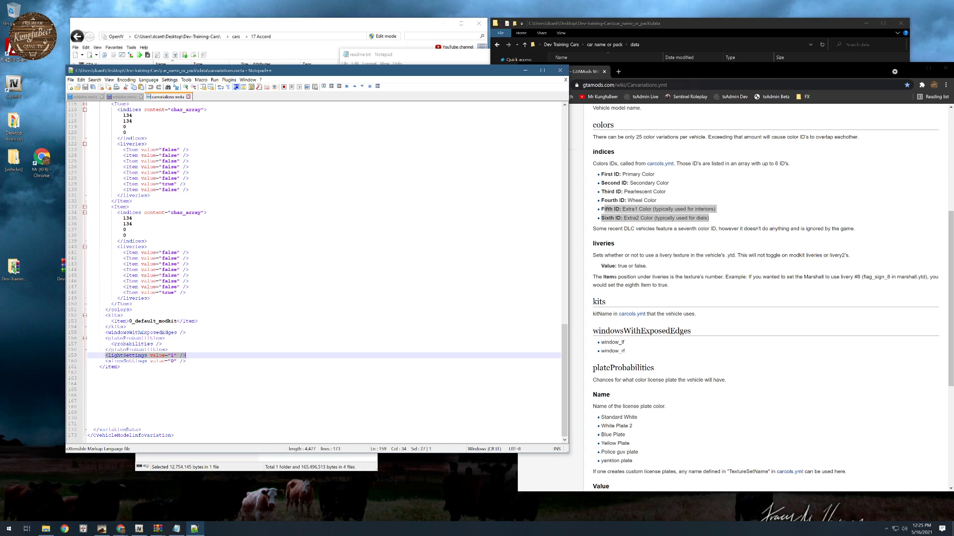
click(174, 356)
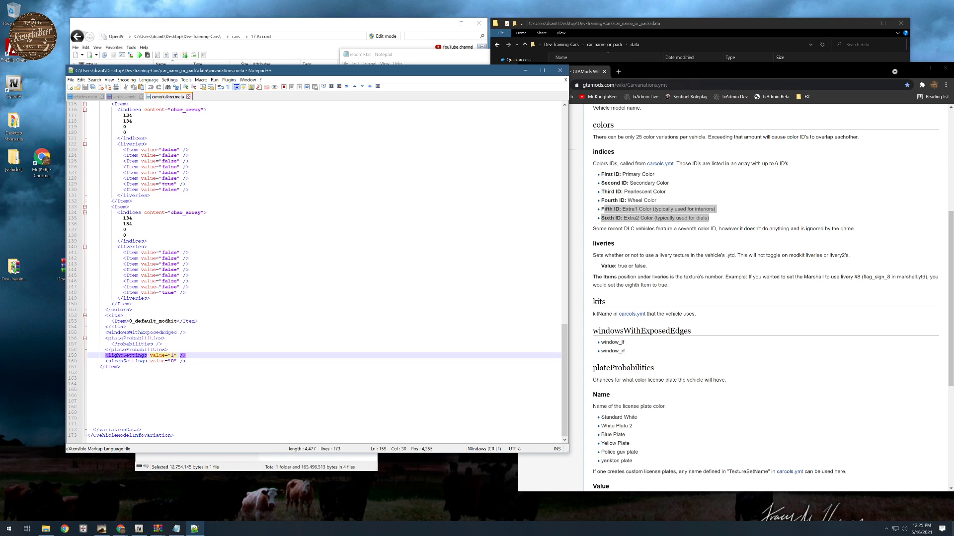
drag(191, 362, 109, 362)
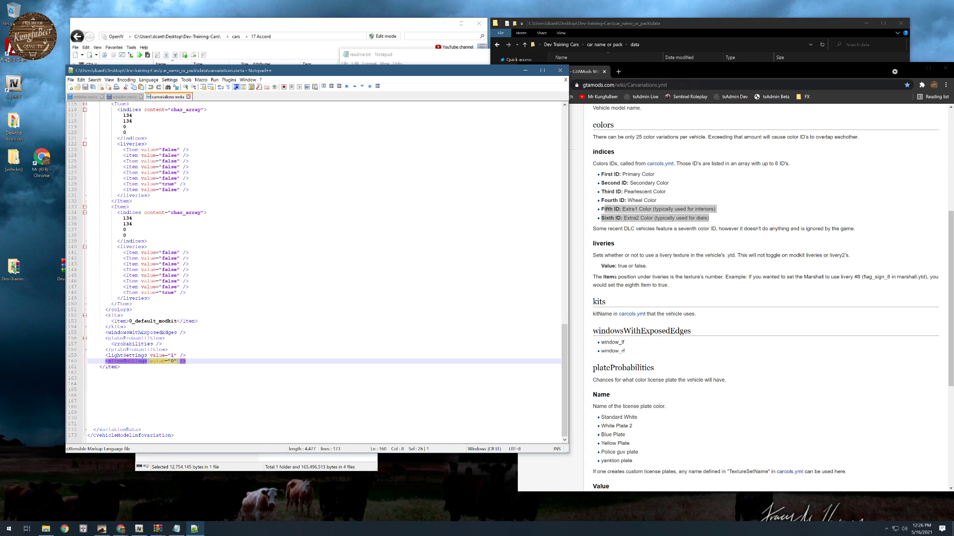
click(106, 362)
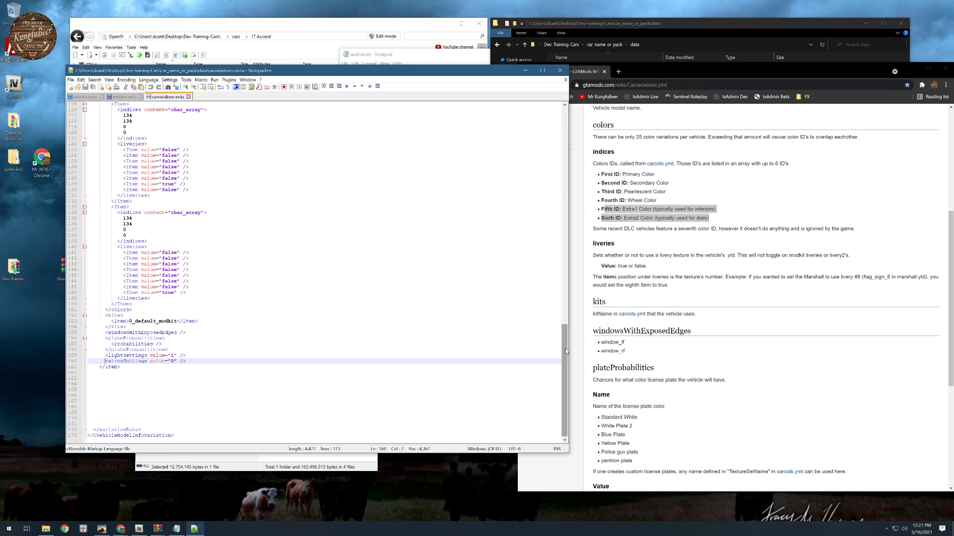
- Review the color and livery items throughout carvariations.meta, and return to the data folder in File Explorer
drag(565, 347, 564, 150)
scroll(530, 130, down, 2)
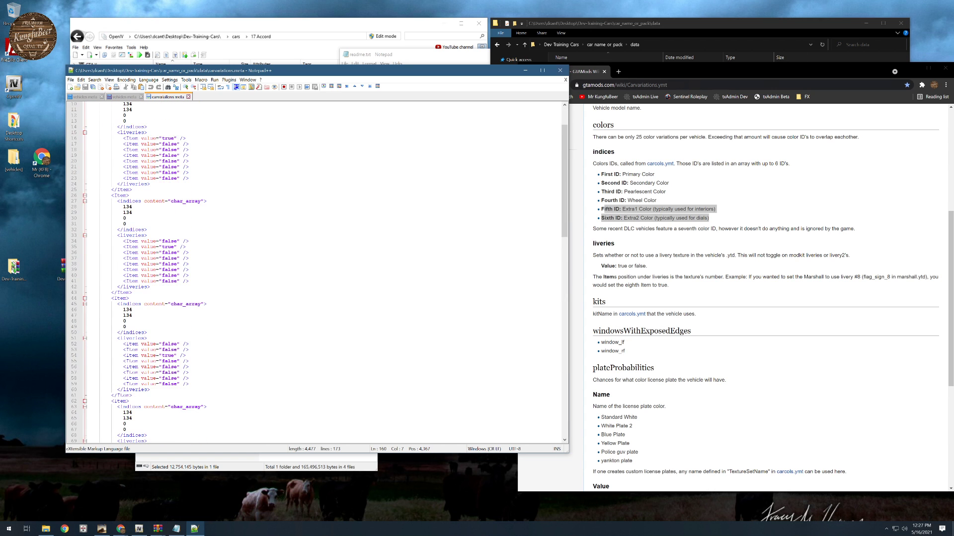
scroll(325, 273, up, 4)
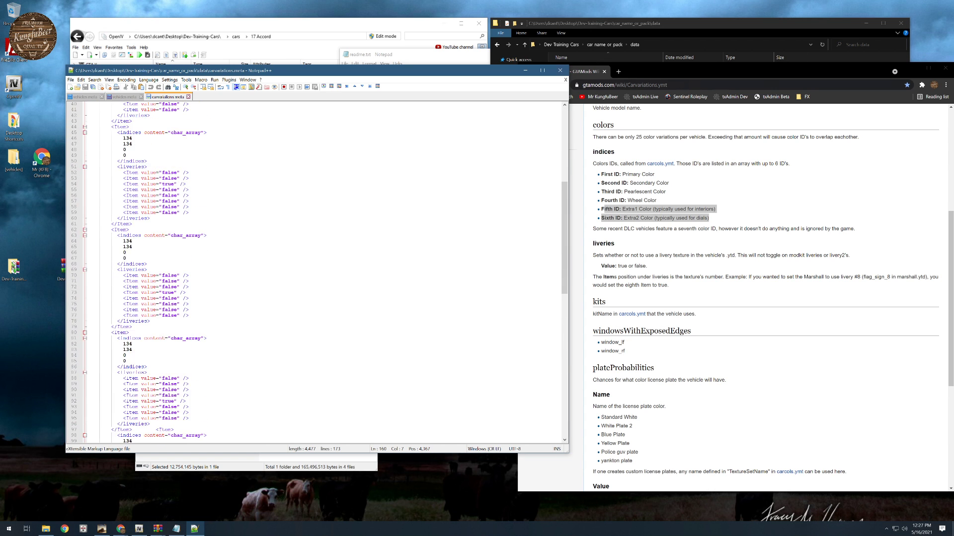
scroll(325, 272, up, 4)
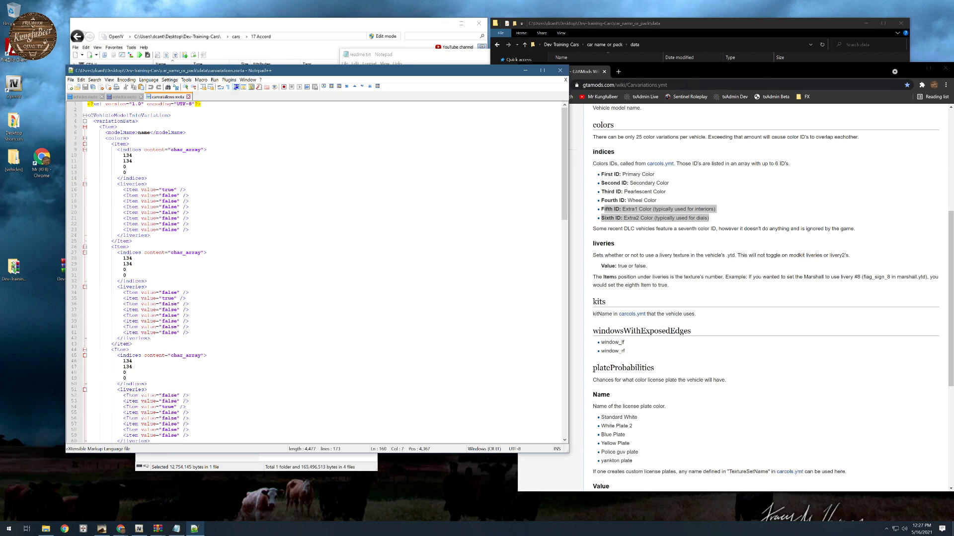
scroll(324, 273, down, 2)
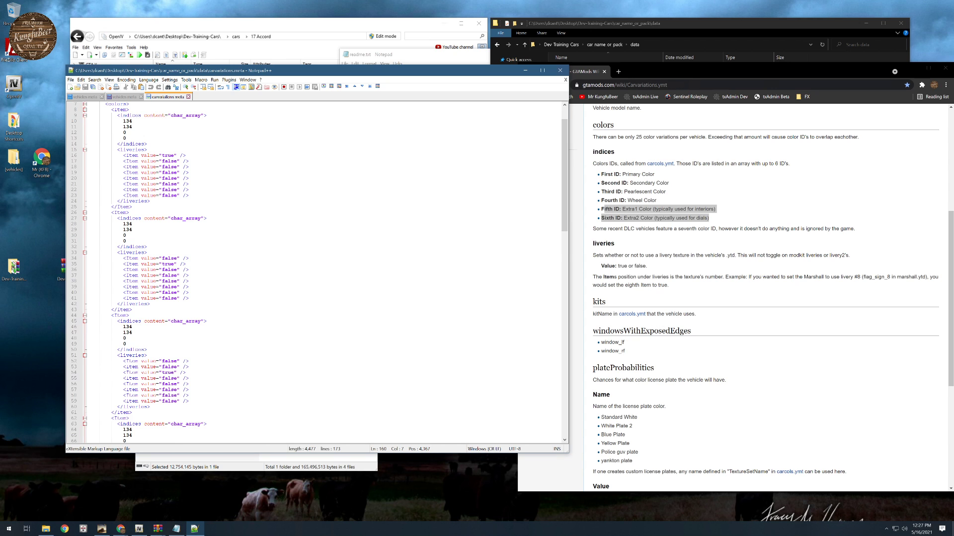
scroll(317, 274, down, 5)
scroll(318, 273, down, 3)
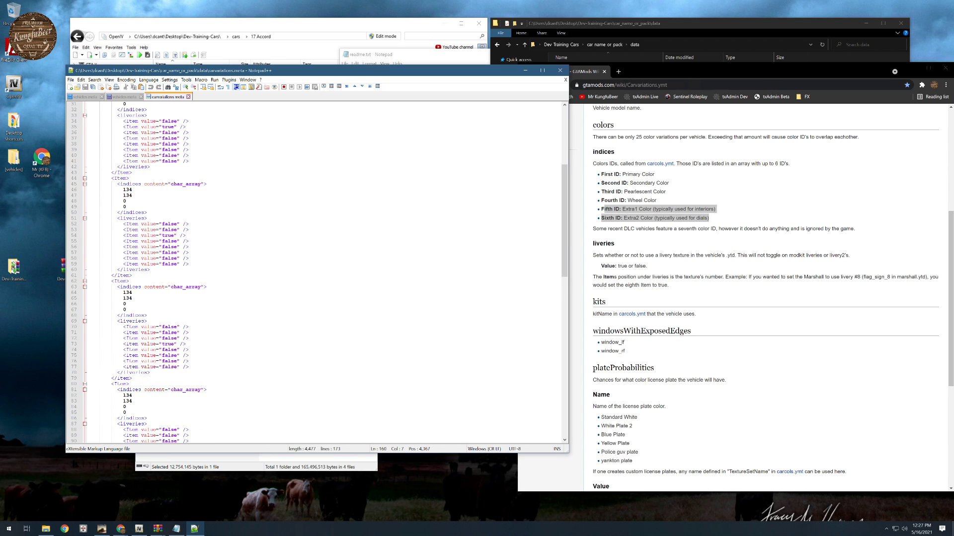
scroll(318, 273, down, 3)
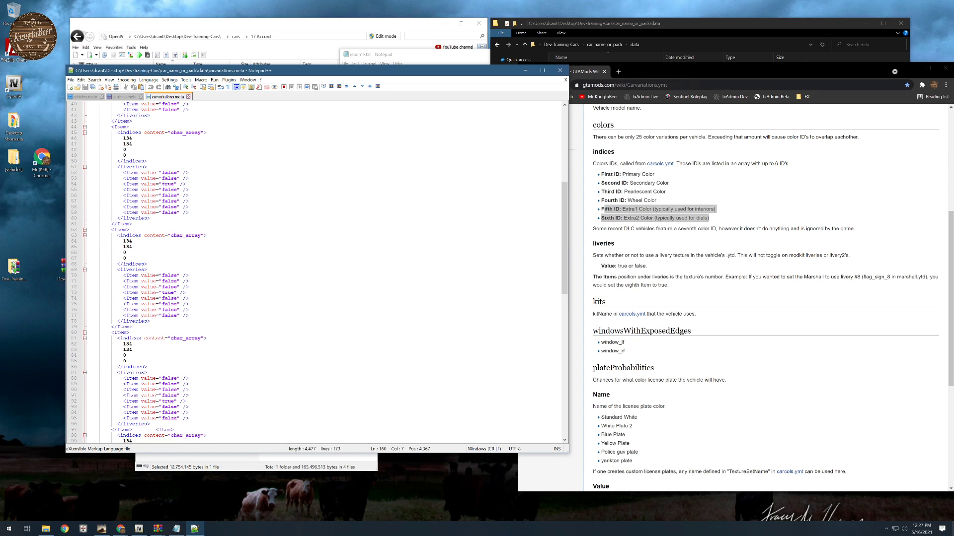
scroll(318, 273, down, 14)
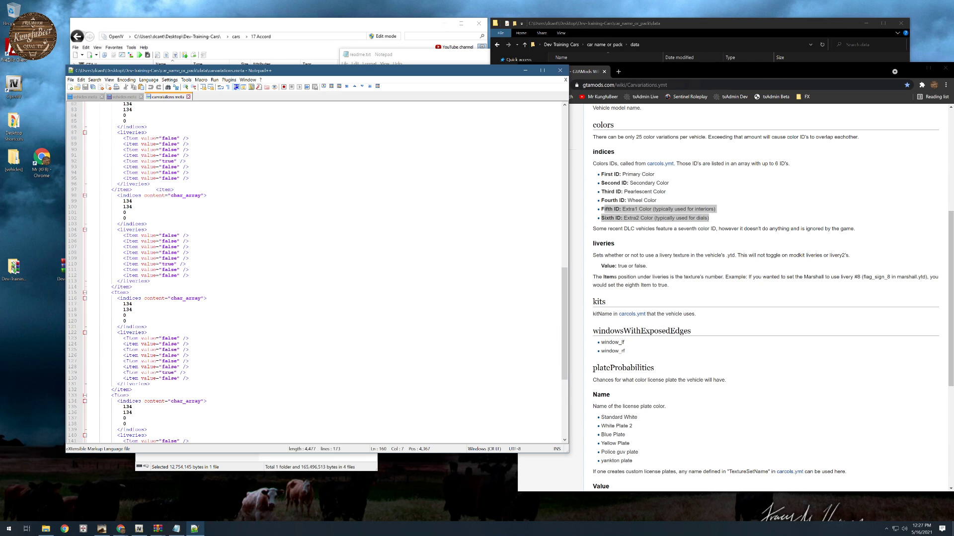
scroll(318, 273, down, 11)
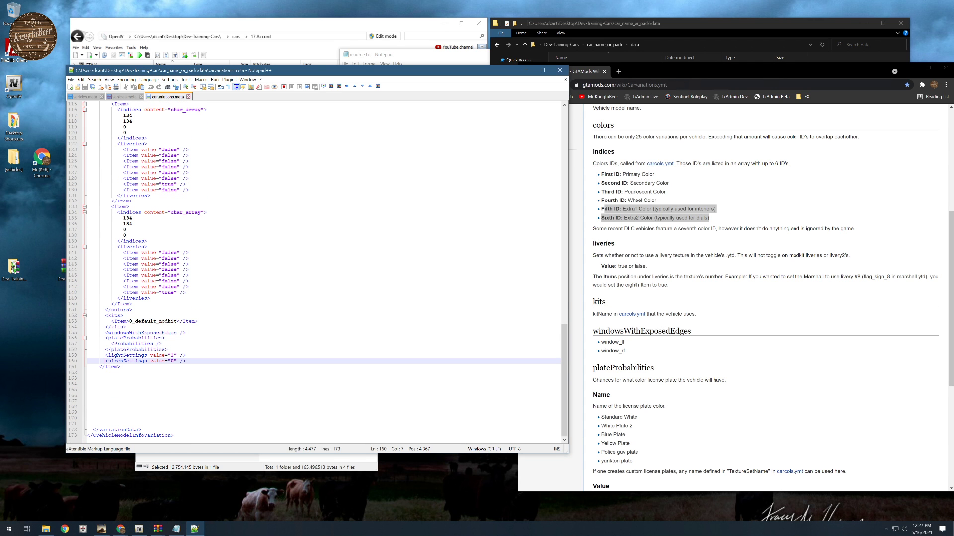
scroll(318, 273, up, 20)
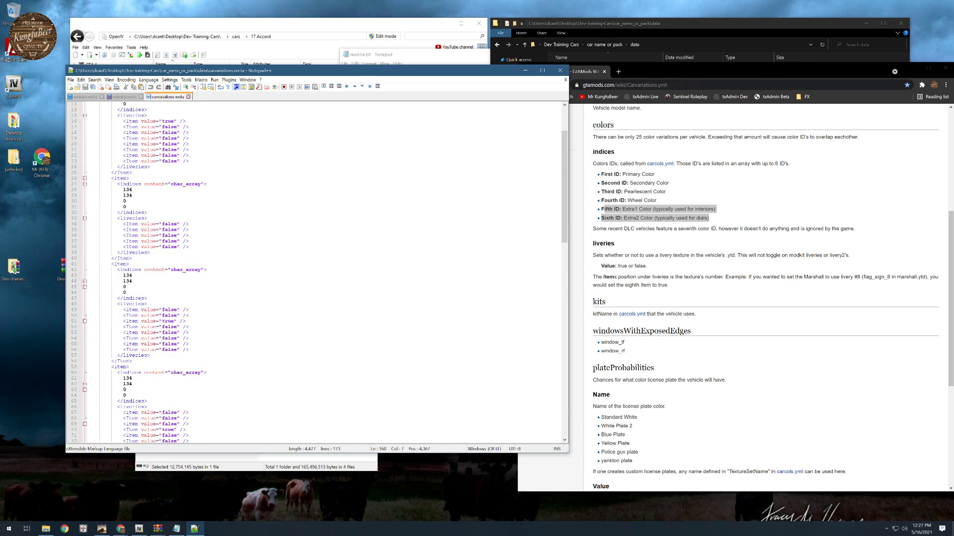
scroll(318, 273, up, 4)
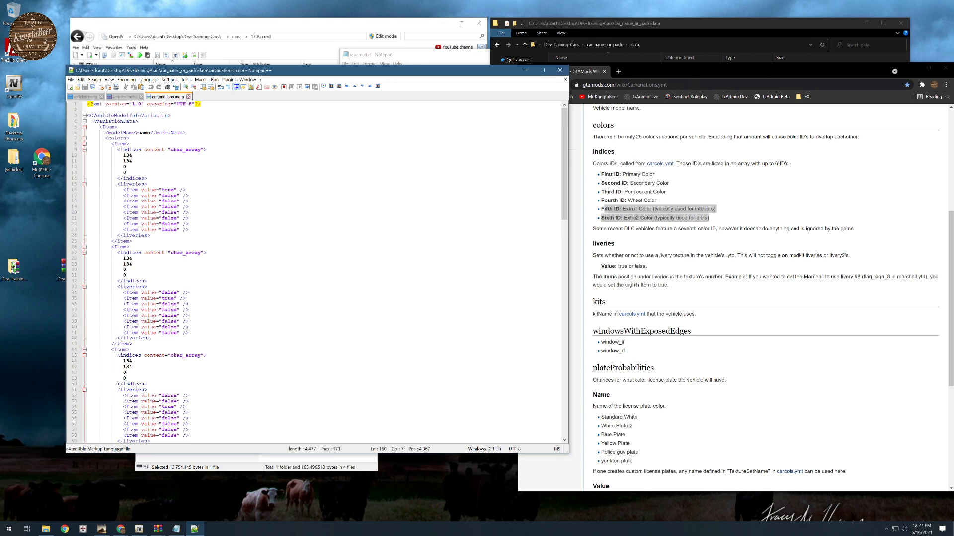
click(753, 26)
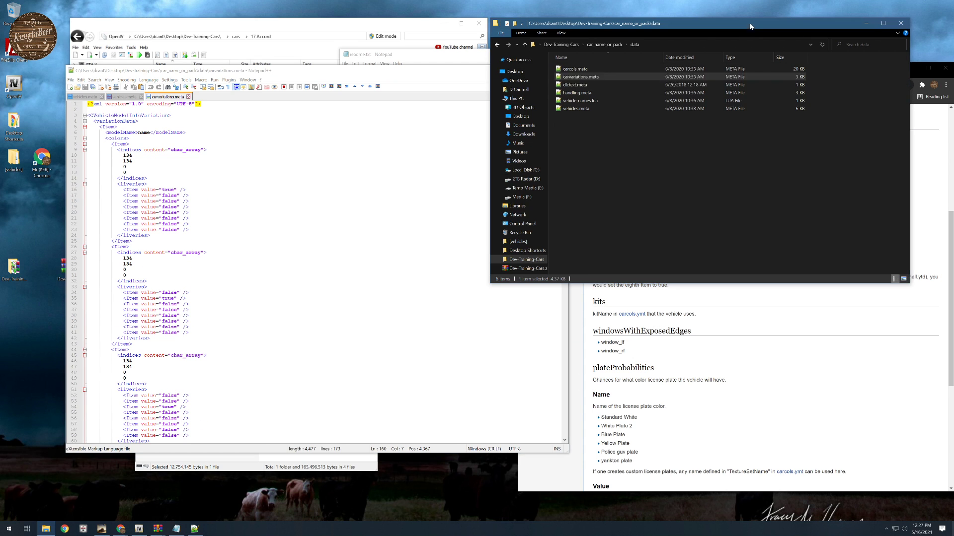
- Open the 17 Accord folder inside cars and rename asterope.yft as 17accord.yft
click(560, 45)
double_click(568, 77)
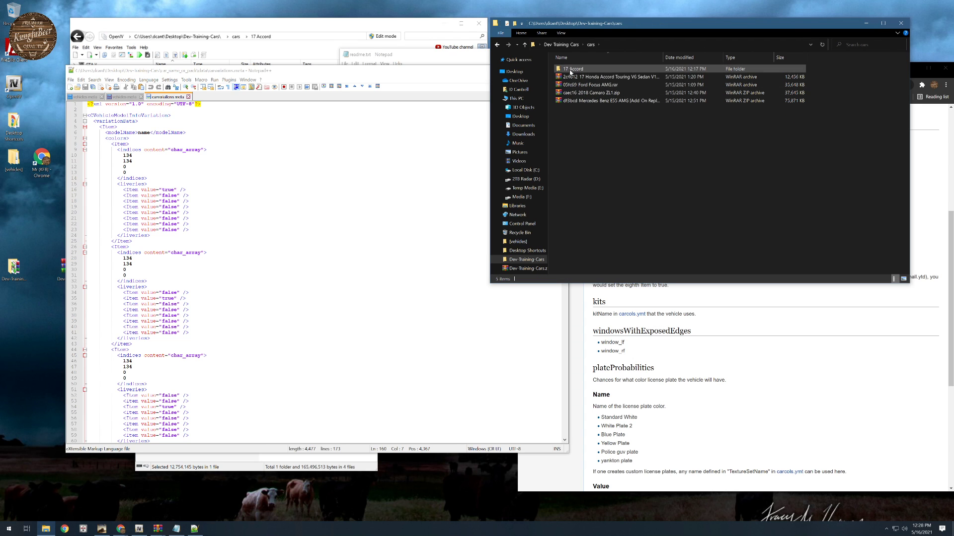
double_click(572, 69)
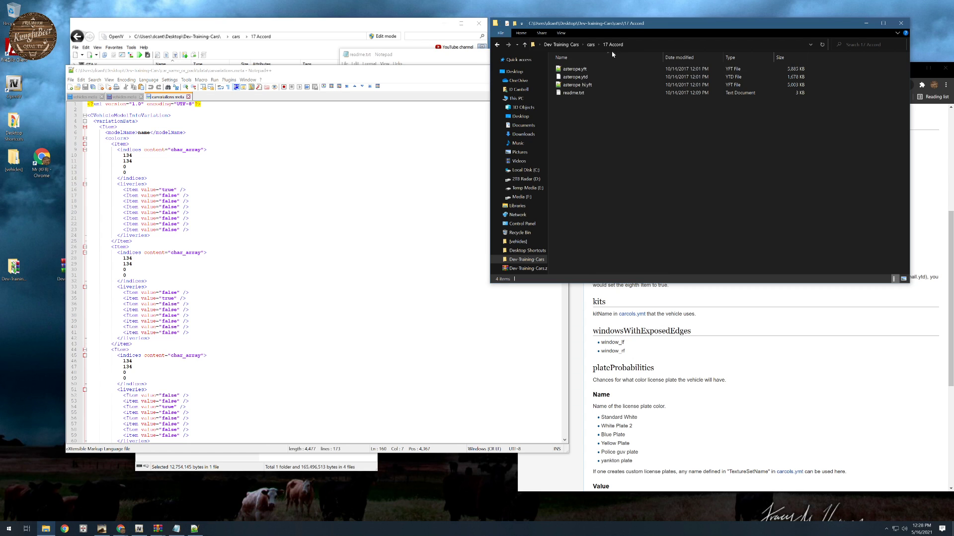
click(567, 70)
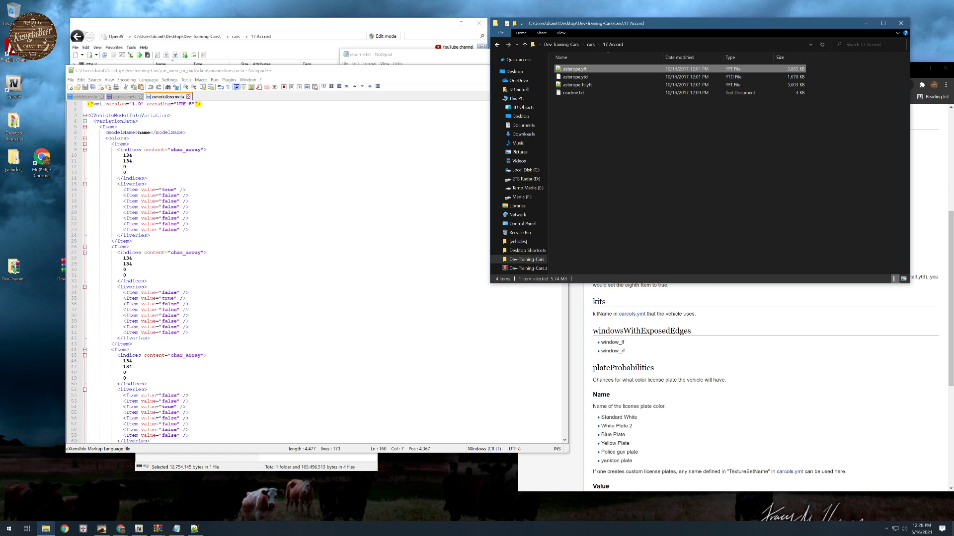
key(F2)
text(17accord)
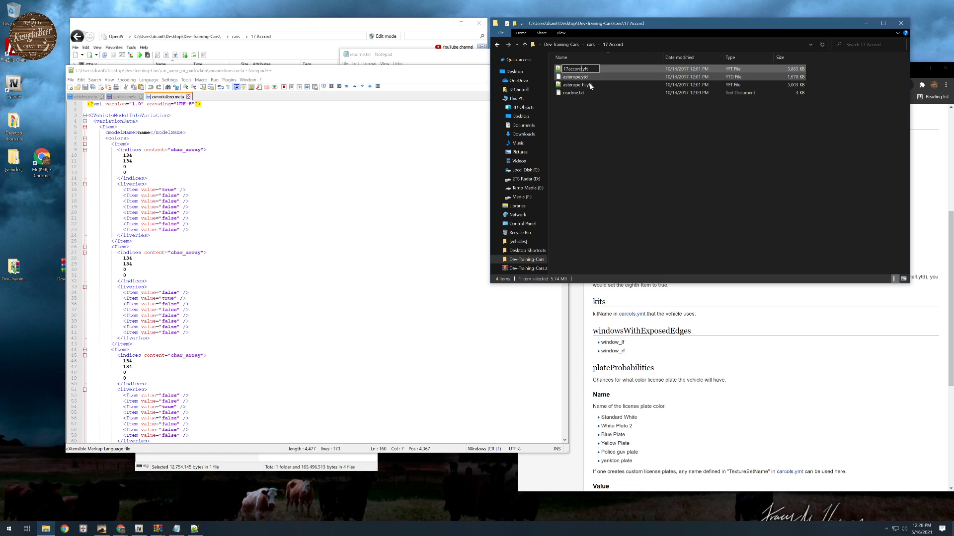
- Rename asterope.ytd as 17accord.ytd, and replace asterope with 17accord in the _hi.yft file's name
double_click(568, 68)
key(ctrl+c)
click(566, 77)
click(567, 79)
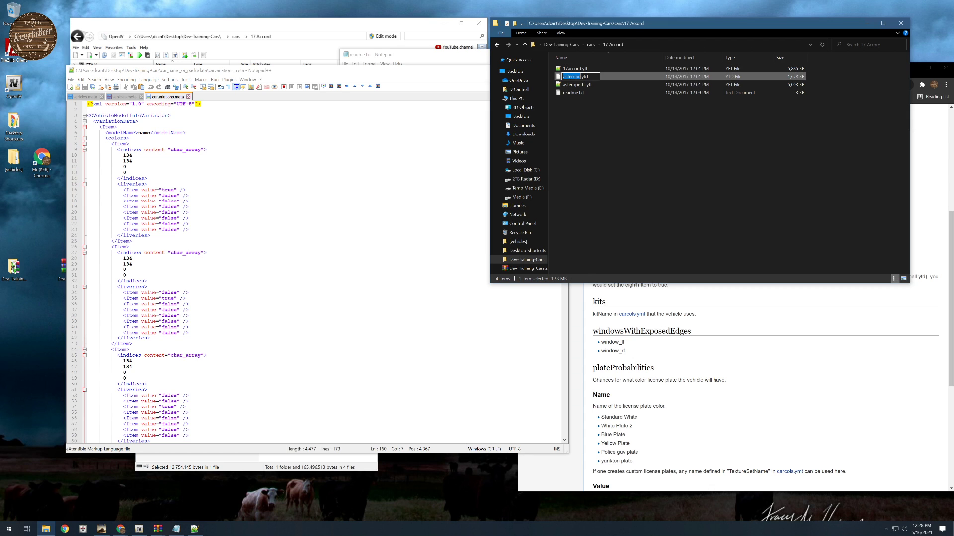
key(ctrl+v)
click(574, 87)
key(F2)
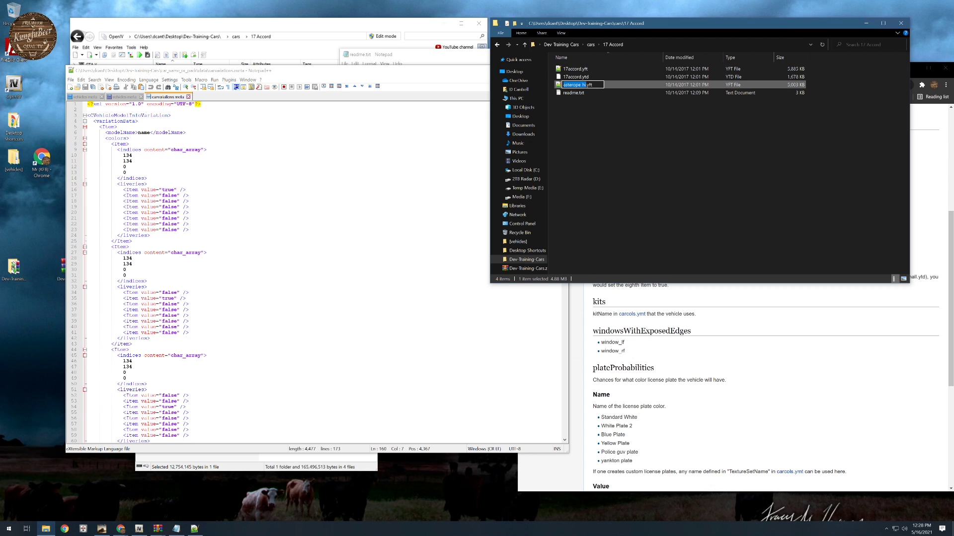
drag(580, 85, 562, 85)
key(ctrl+v)
click(594, 221)
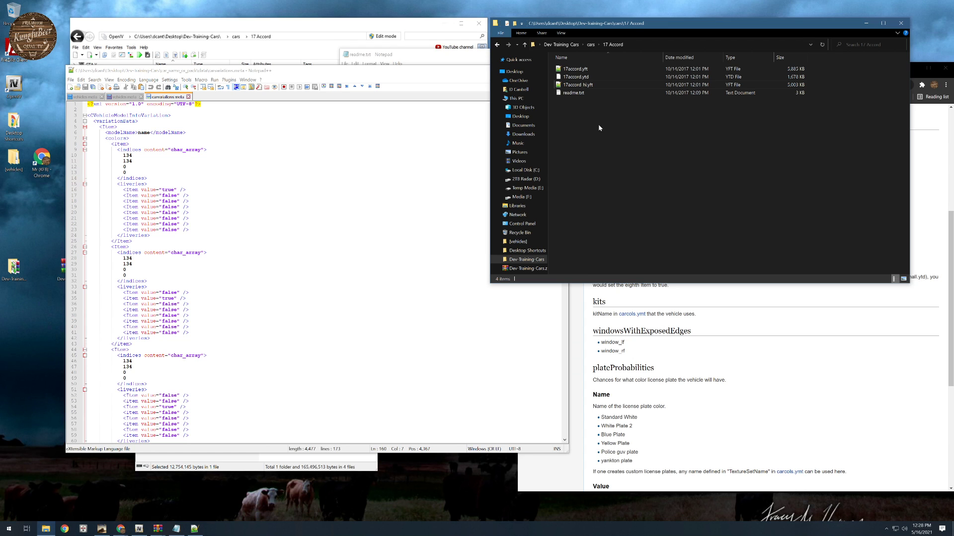
click(574, 69)
- Return to the cars folder, open the Ford Focus AMG archive and extract its focus2003 folder into cars
click(590, 44)
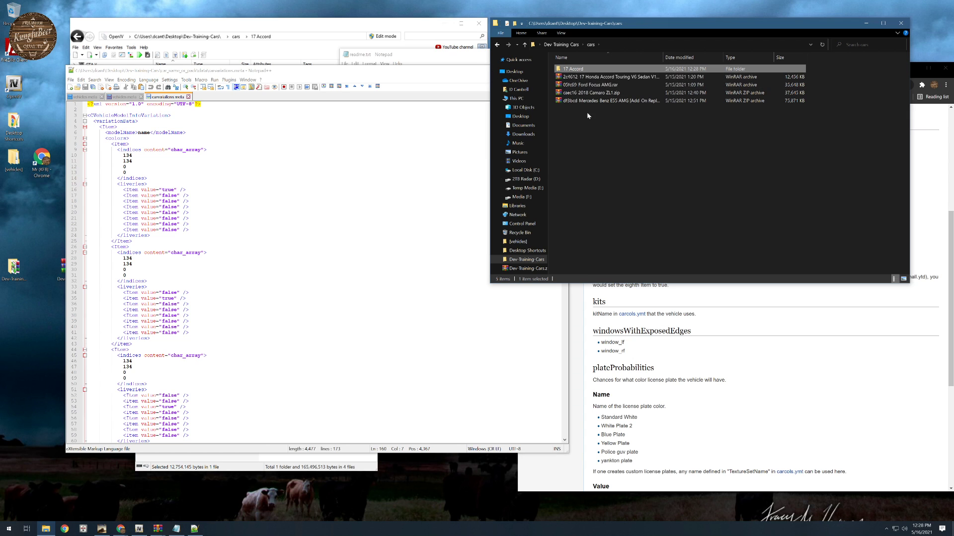
double_click(586, 85)
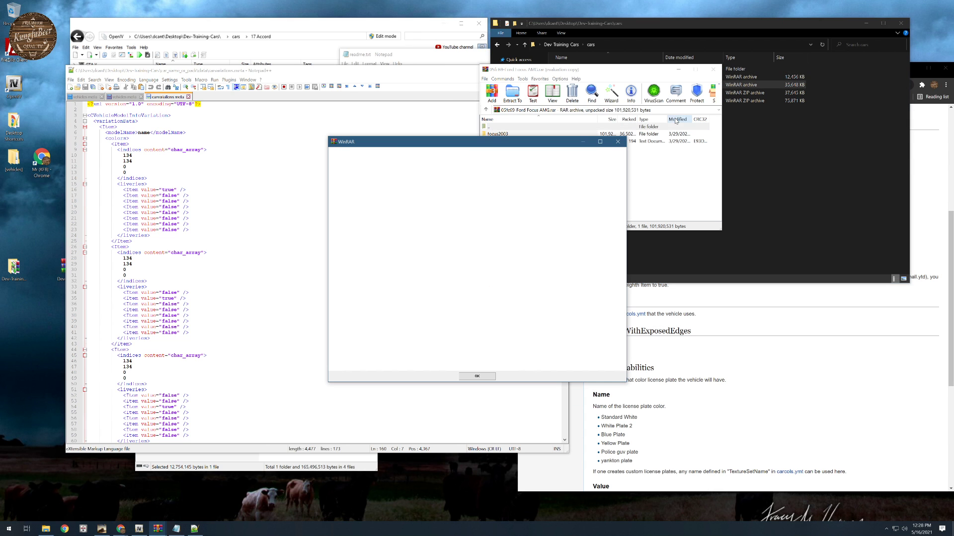
click(618, 142)
drag(571, 69, 326, 120)
drag(254, 184, 656, 177)
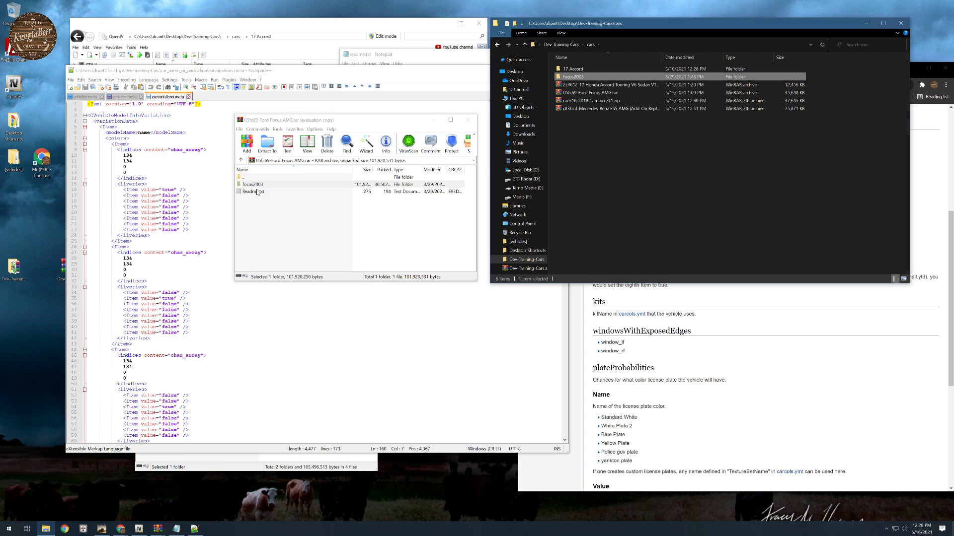
- Extract Readme.txt from the Ford Focus archive into the new focus2003 folder, and close the archive
double_click(579, 77)
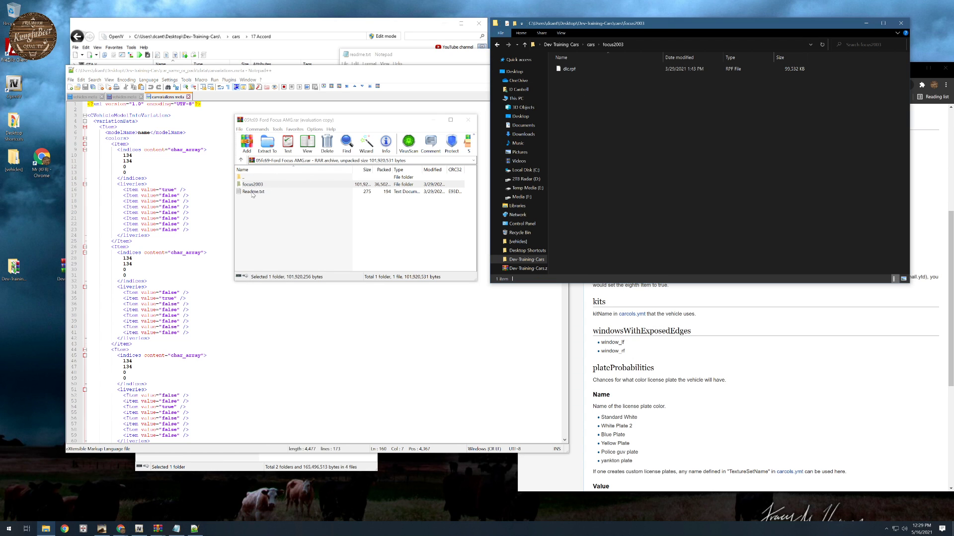
drag(253, 192, 660, 179)
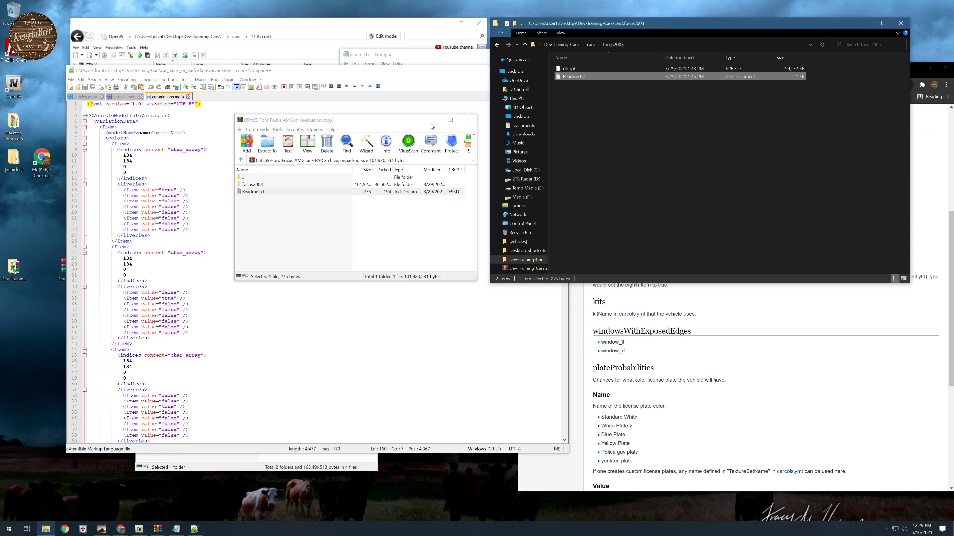
click(468, 119)
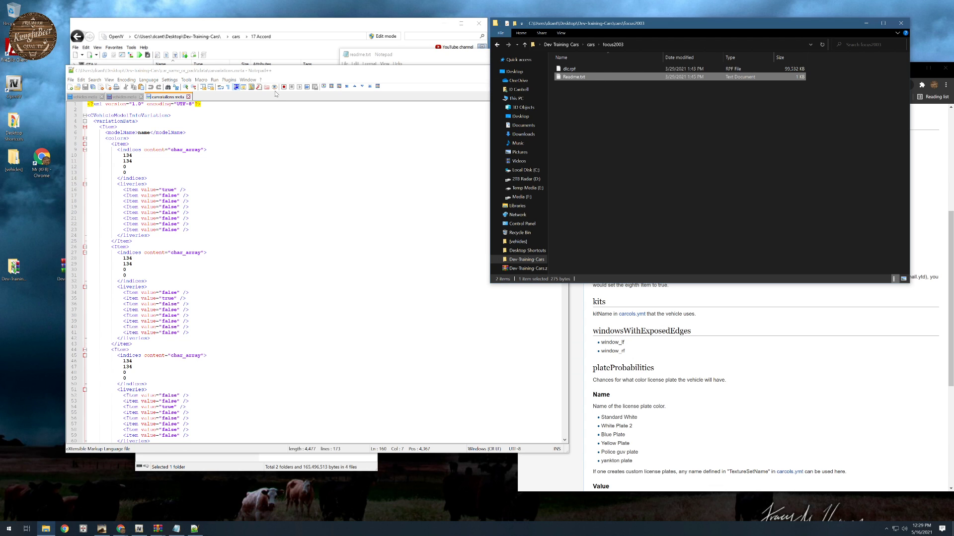
- Switch to OpenIV and check the contents of the cars and focus2003 folders
click(294, 24)
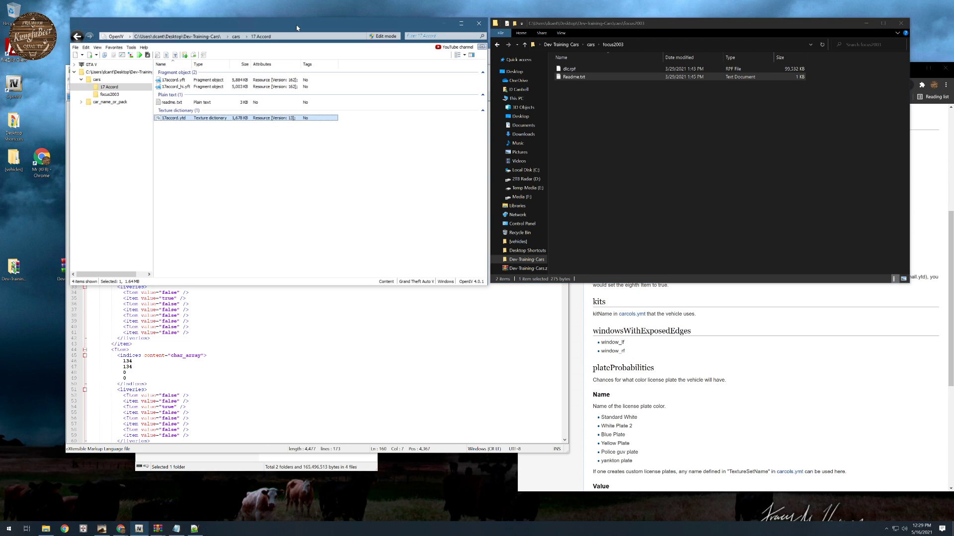
click(102, 80)
click(107, 95)
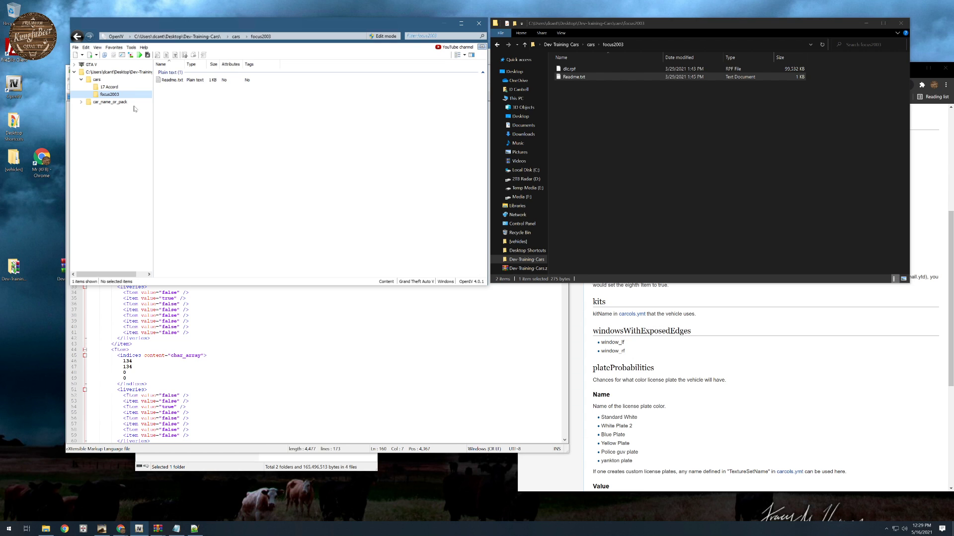
click(98, 80)
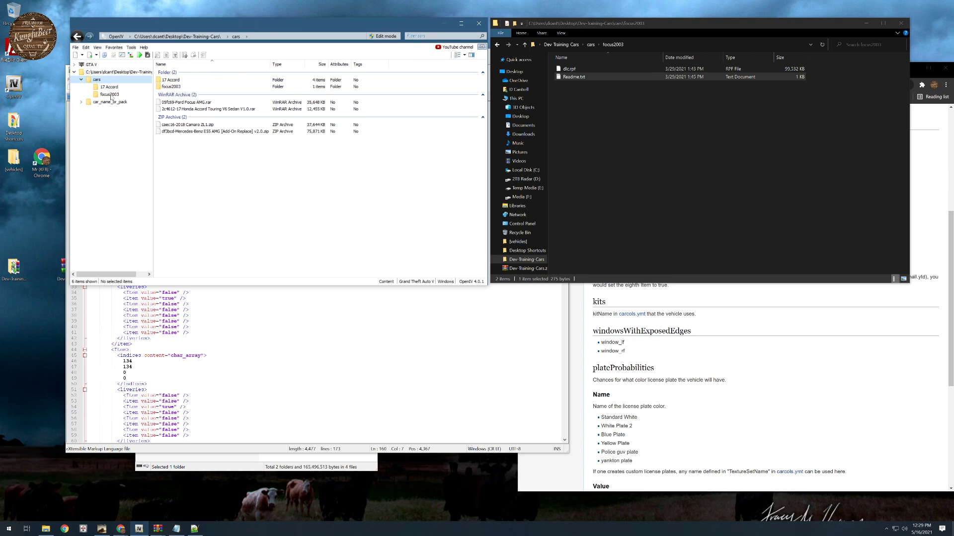
click(111, 94)
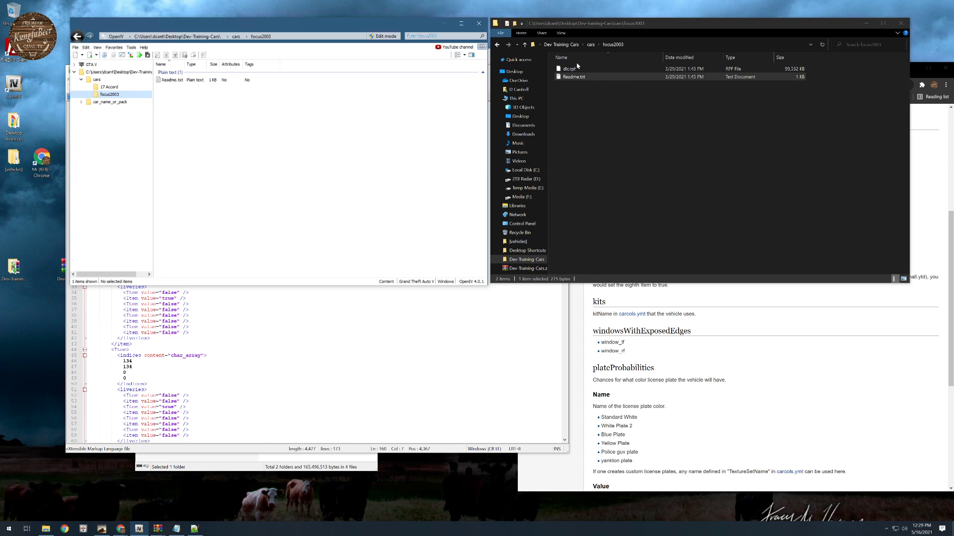
- Close the Dev-Training-Cars folder in OpenIV and reopen it
right_click(94, 72)
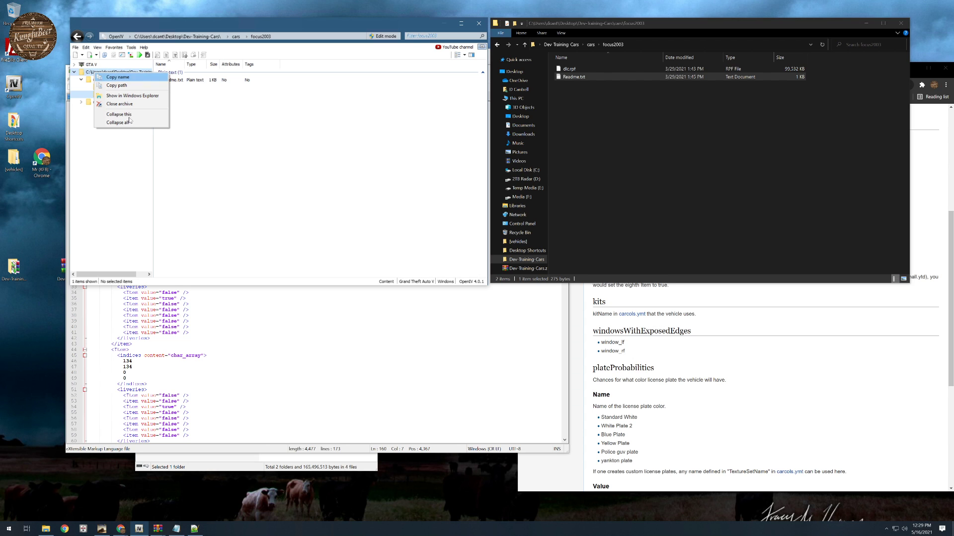
click(126, 105)
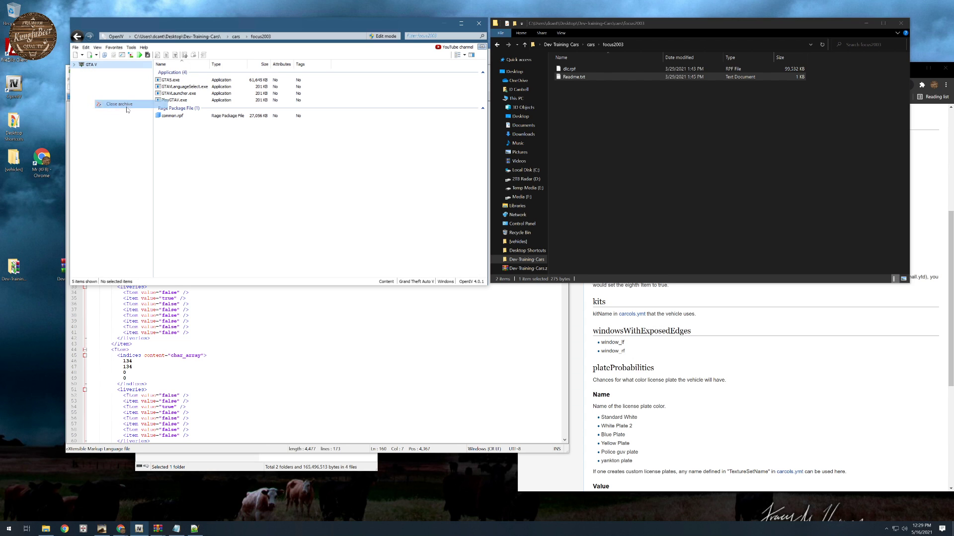
click(90, 48)
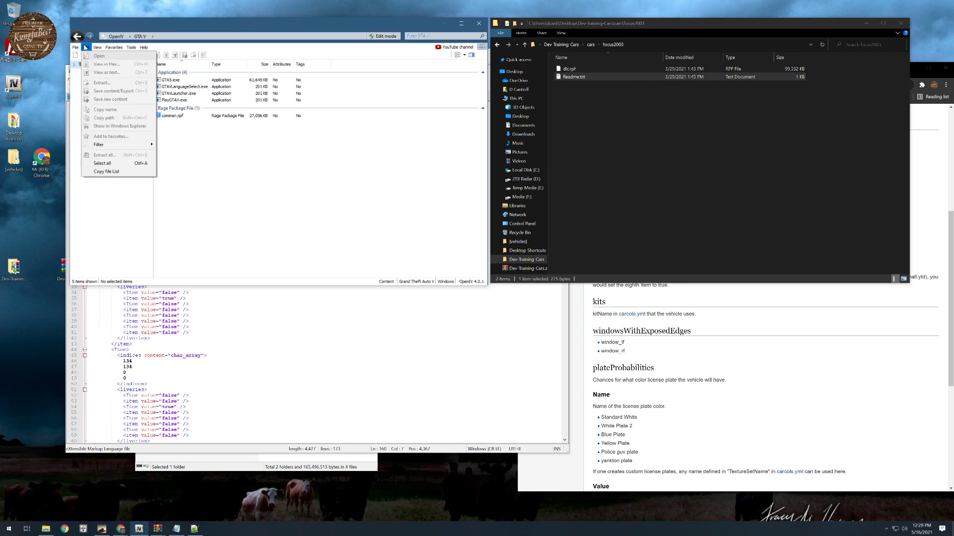
mouse_move(76, 48)
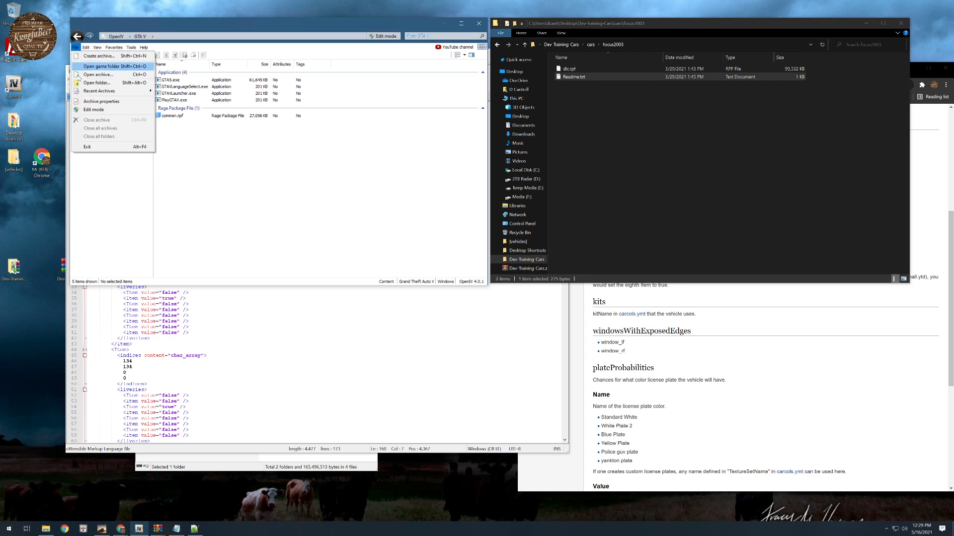
click(96, 83)
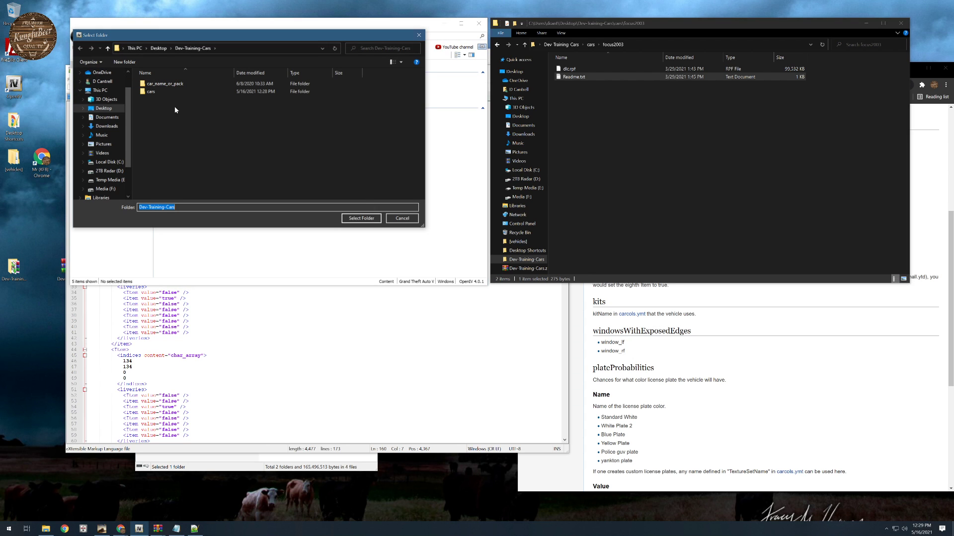
click(361, 218)
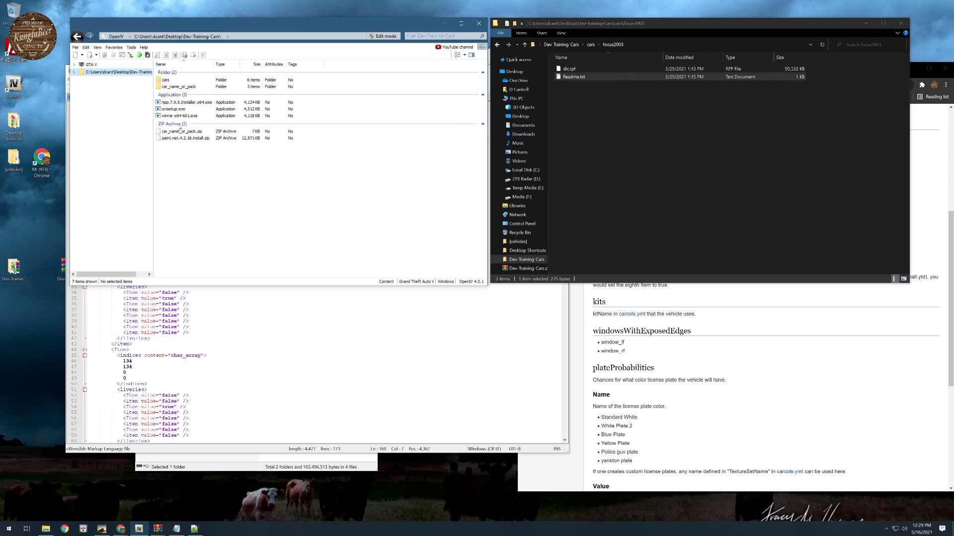
- Open dlc.rpf from the cars\focus2003 folder and dismiss the Edit mode notice
double_click(169, 80)
double_click(175, 86)
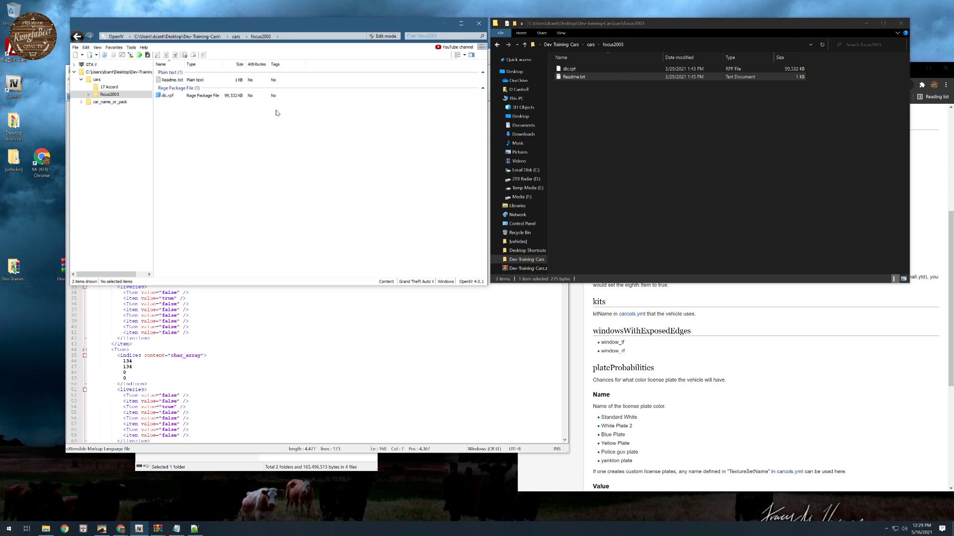
double_click(167, 96)
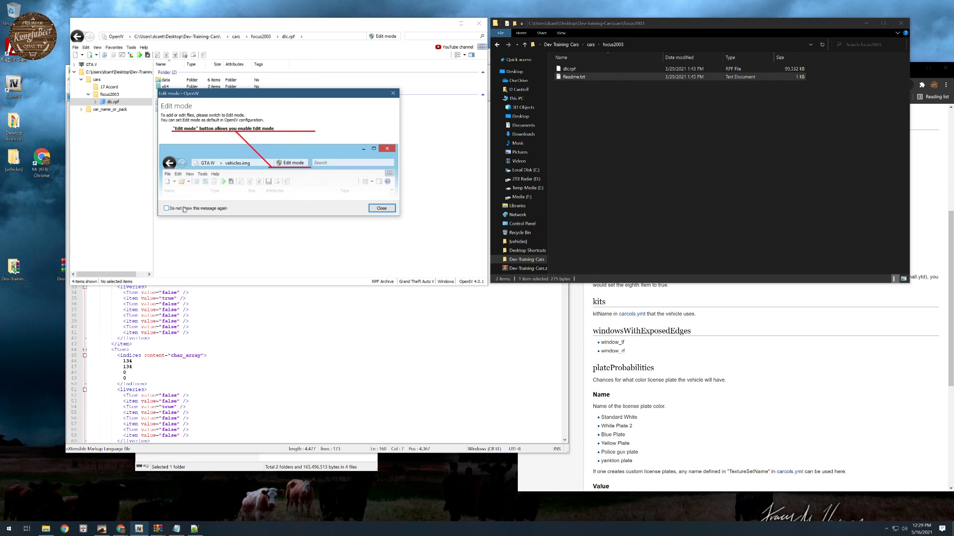
click(381, 208)
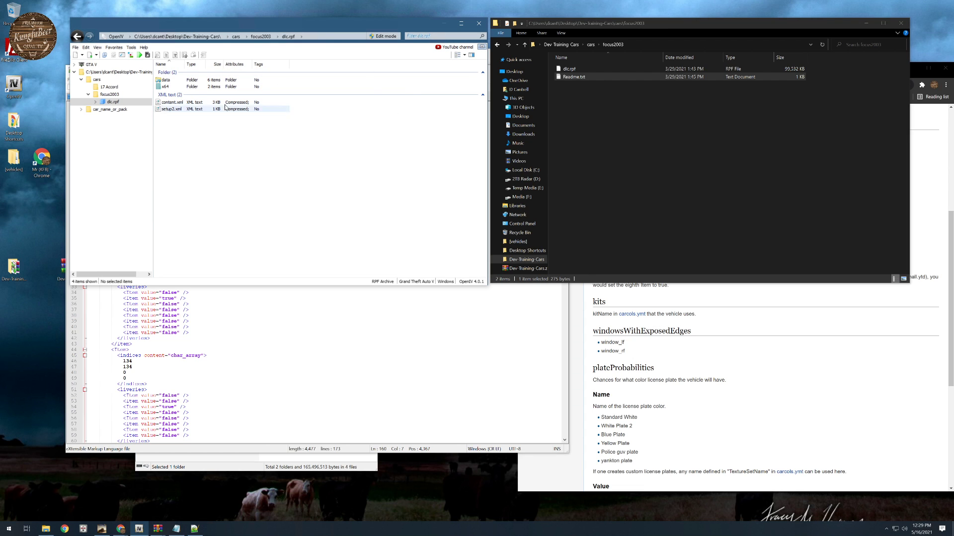
- Extract the five meta files from dlc.rpf's data folder into the focus2003 folder in File Explorer
click(95, 102)
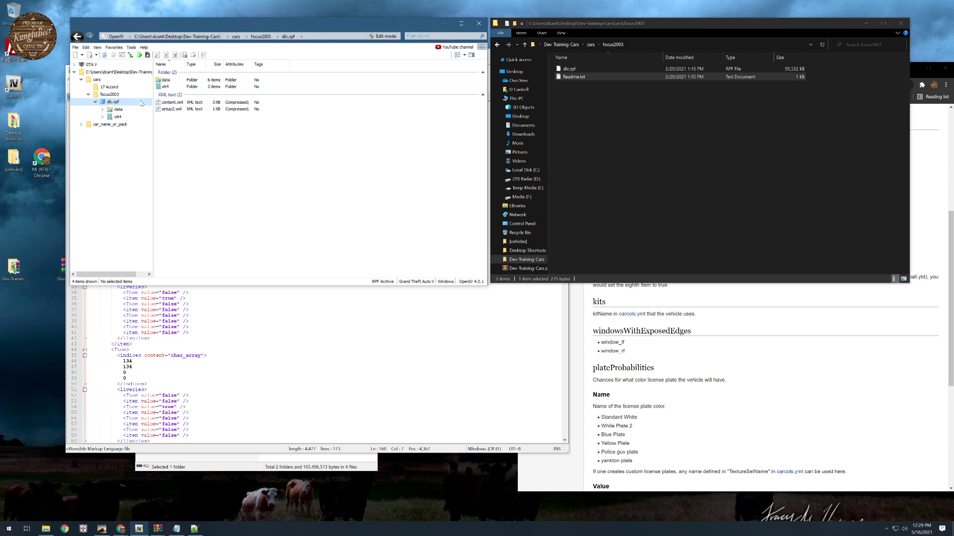
click(118, 109)
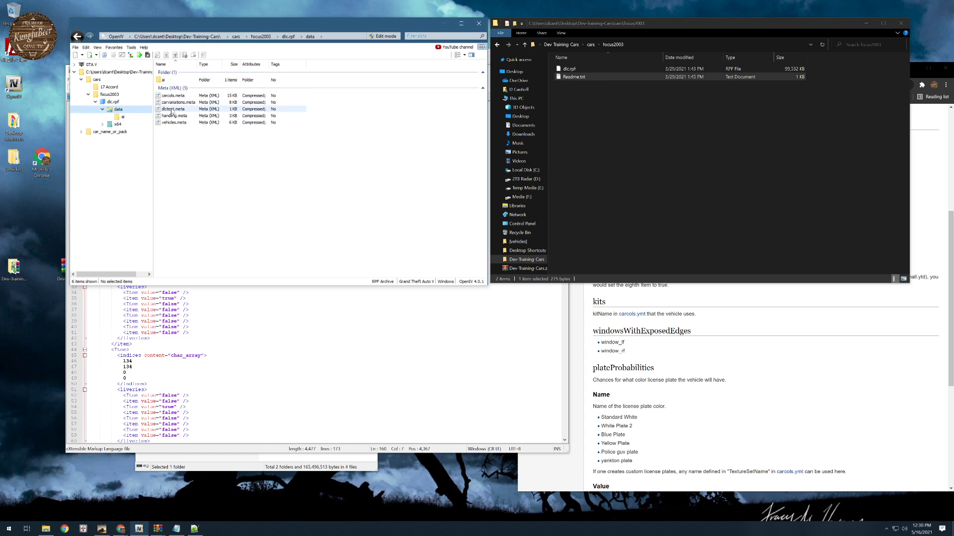
drag(175, 143, 173, 96)
drag(678, 201, 679, 201)
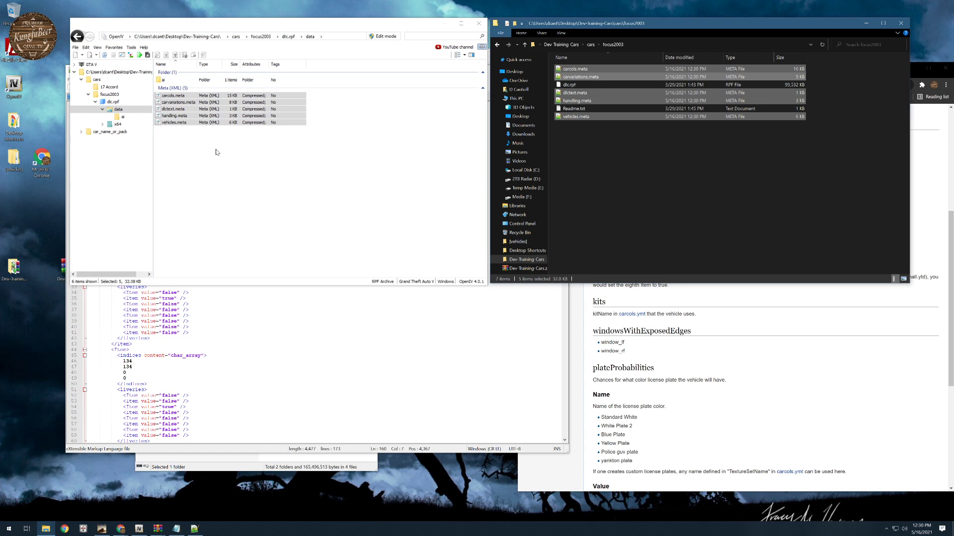
- Extract focus2003.yft, focus2003_hi.yft and focus2003.ytd from vehicles.rpf under x64 into the focus2003 folder, and move the OpenIV window aside
click(117, 124)
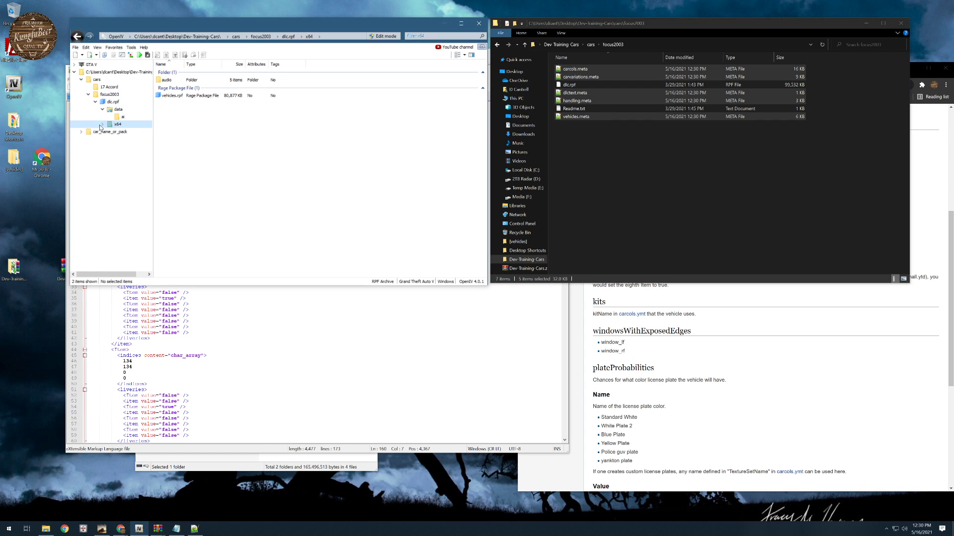
click(102, 125)
click(130, 139)
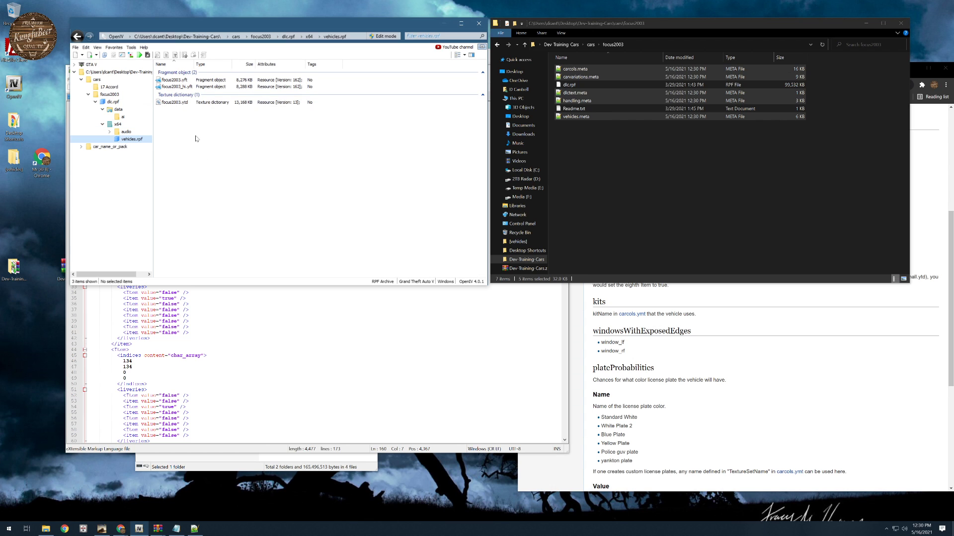
drag(174, 124, 610, 183)
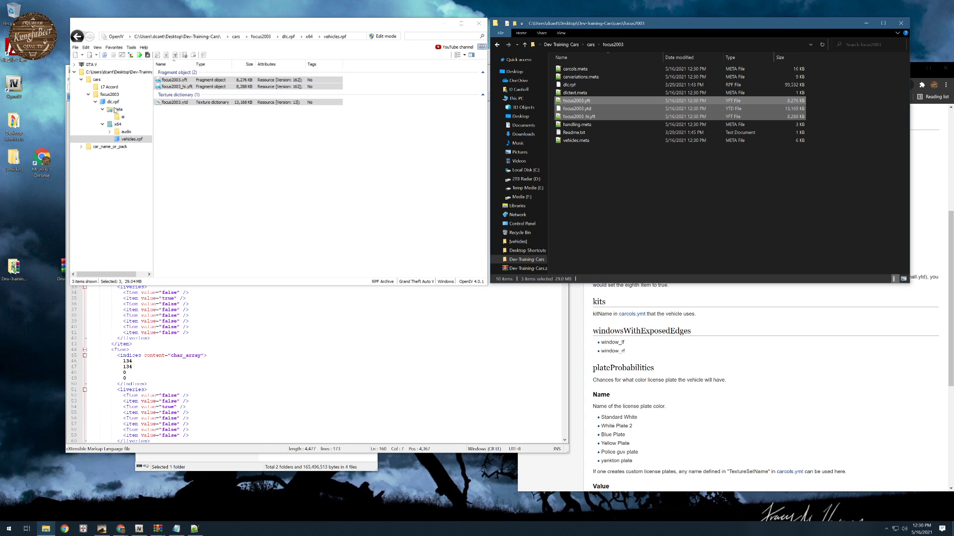
click(88, 94)
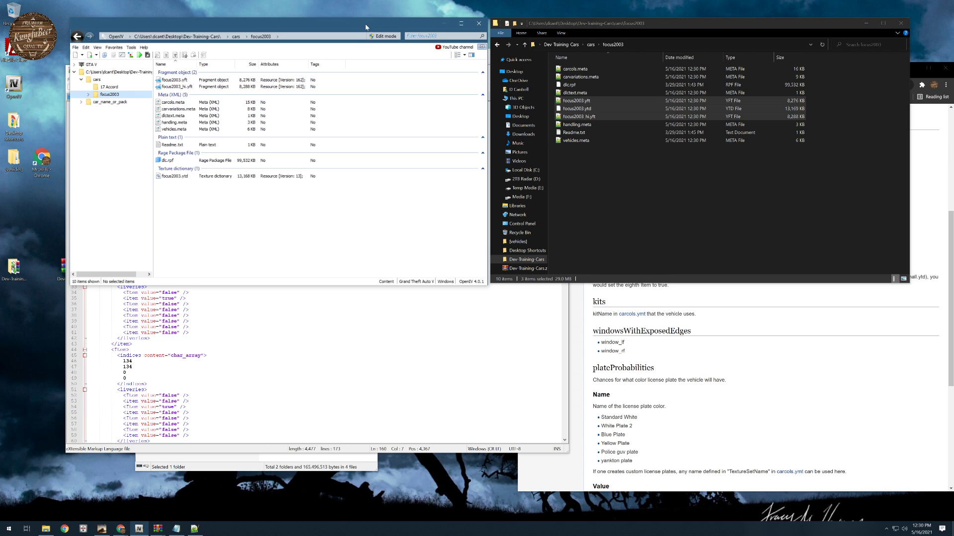
drag(365, 27, 303, 51)
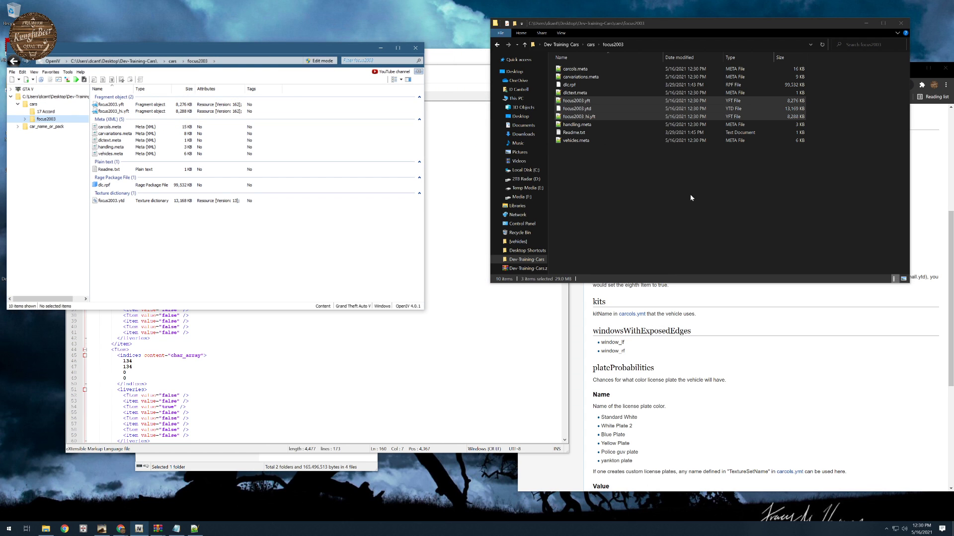
- View the focus2003.yft model from several angles in OpenIV's model viewer and close the viewer
click(601, 166)
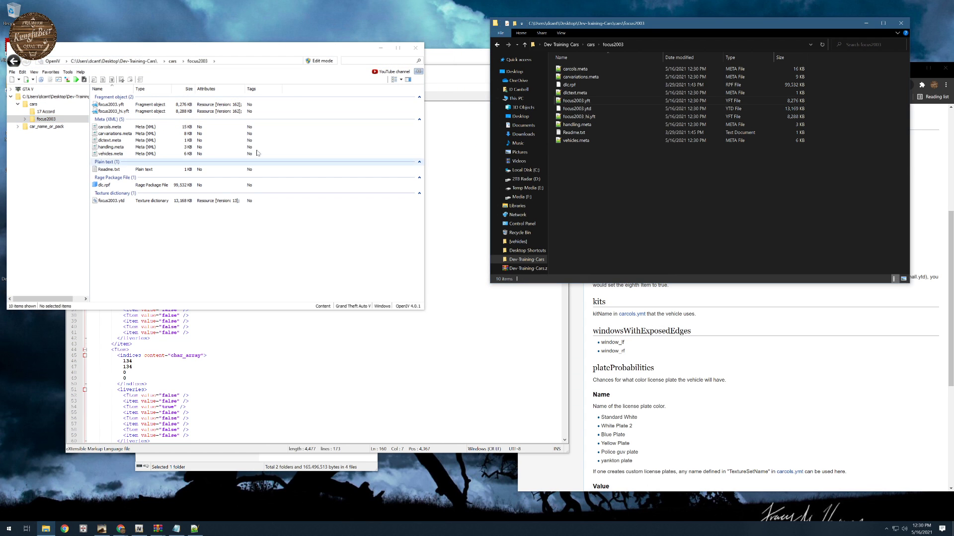
click(118, 104)
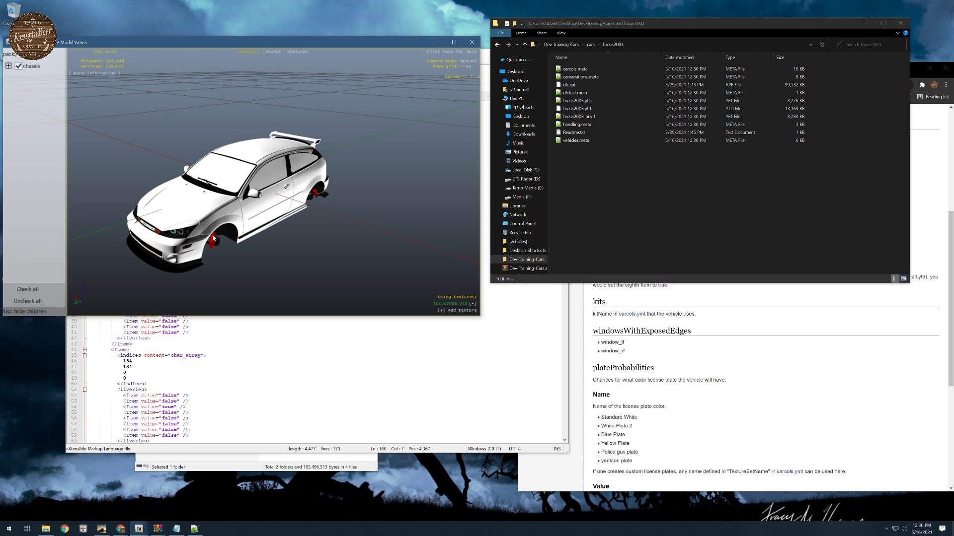
drag(345, 155, 289, 171)
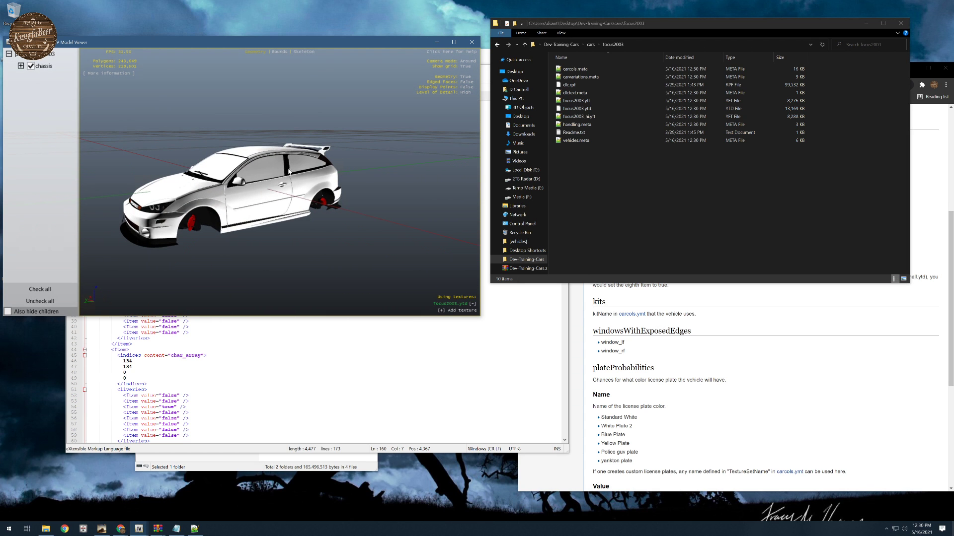
drag(170, 180, 209, 212)
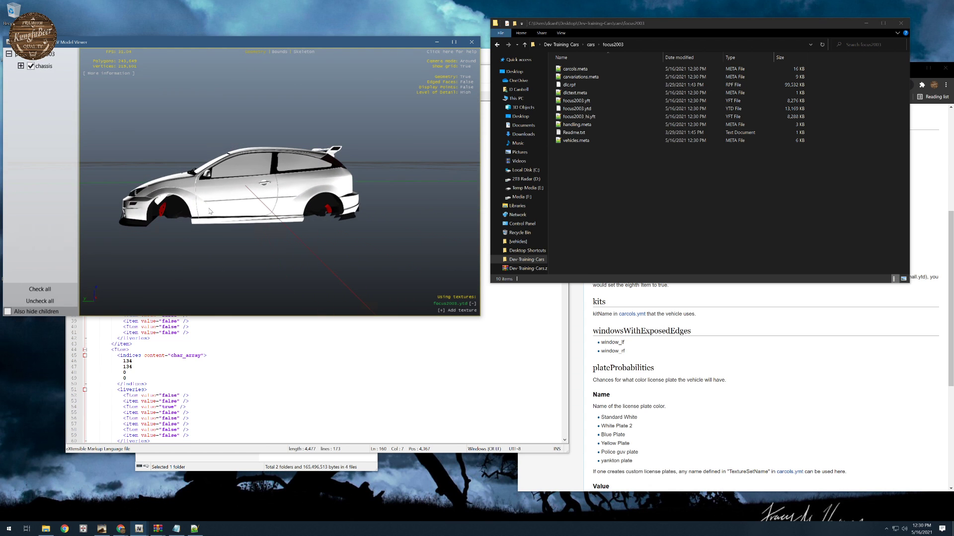
click(471, 43)
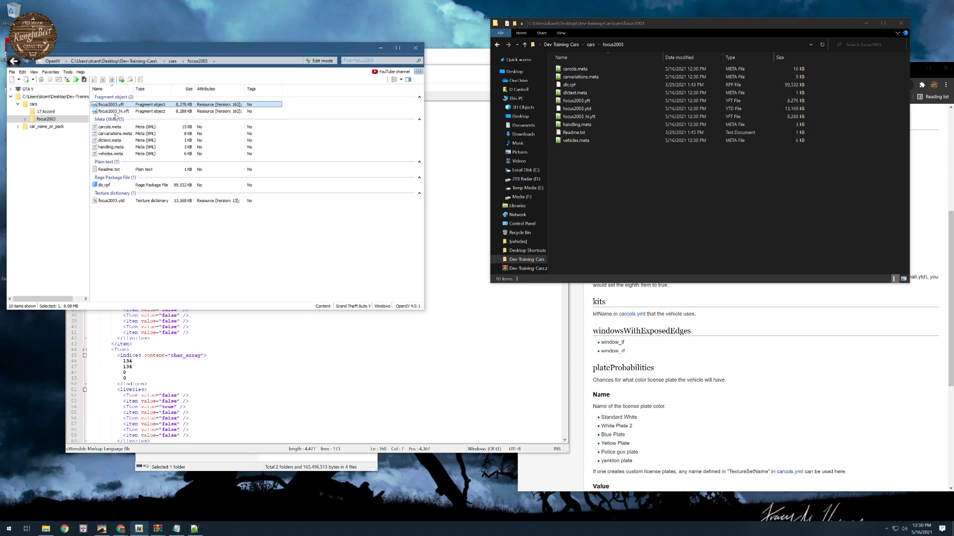
- Open focus2003.ytd in the texture viewer and preview the 002b0000, 11BLACK and blackfull textures
double_click(111, 203)
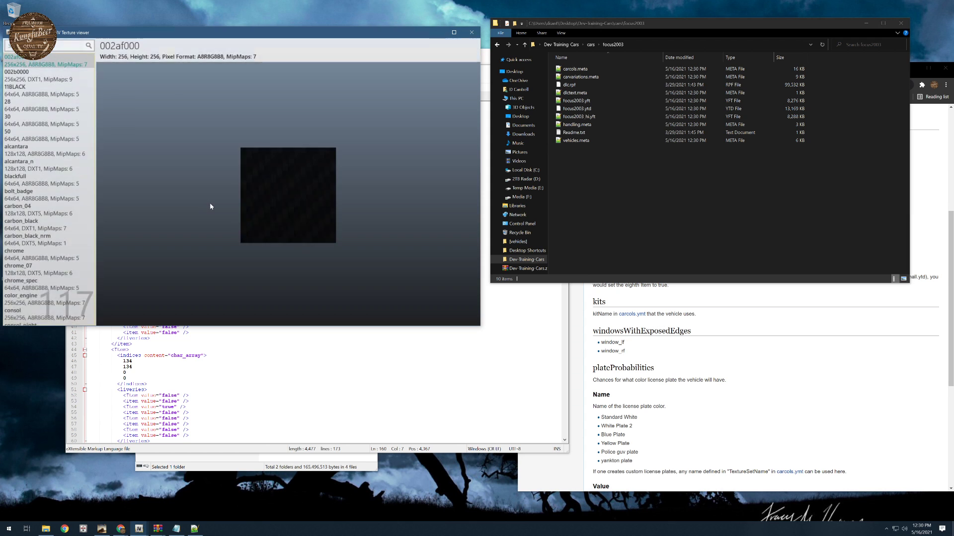
drag(229, 29, 348, 2)
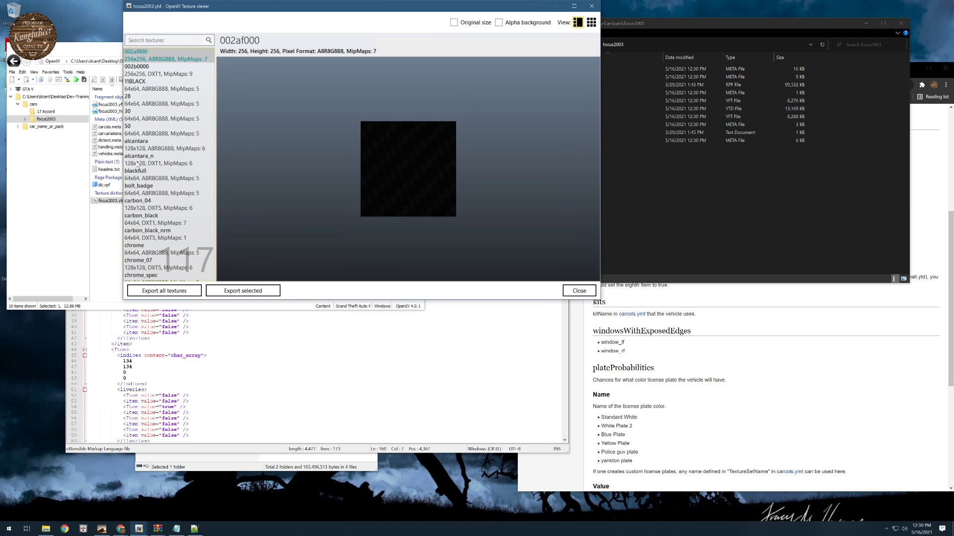
click(157, 70)
click(156, 92)
scroll(164, 124, down, 1)
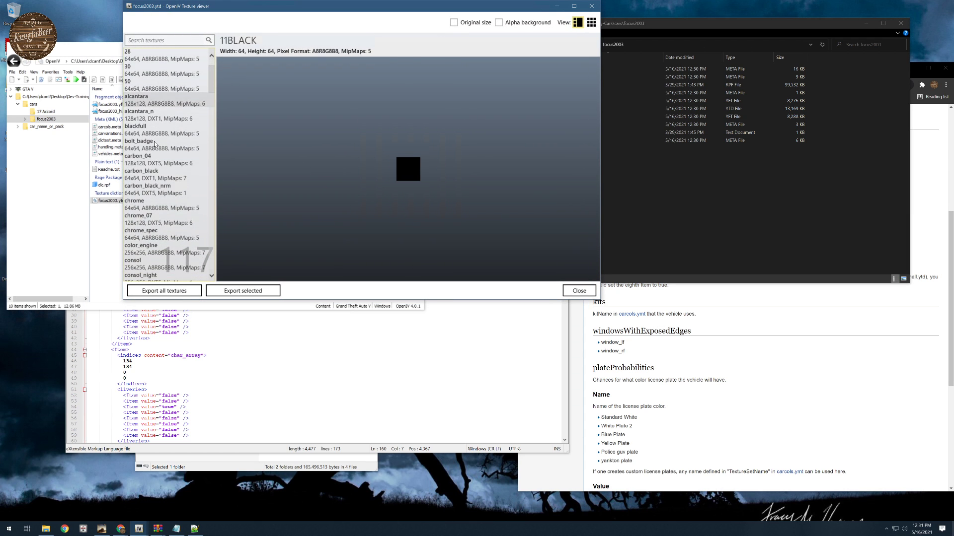
click(158, 129)
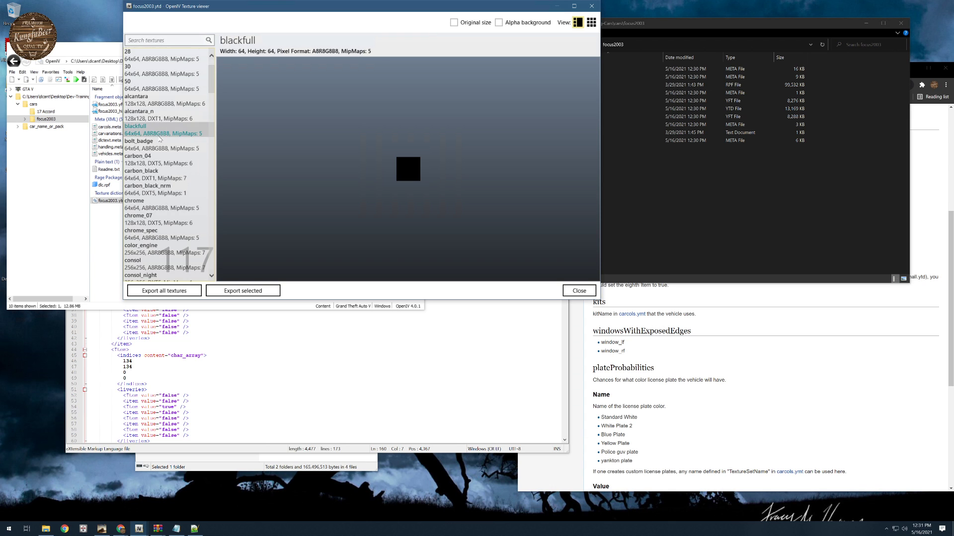
- Preview the Damaged and edition1 textures of focus2003.ytd
scroll(156, 159, down, 2)
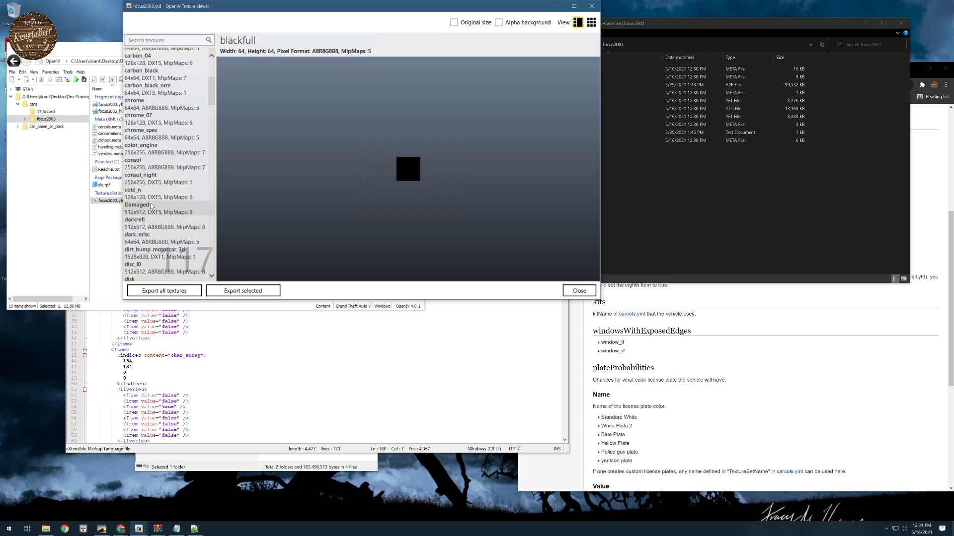
scroll(154, 184, down, 1)
click(155, 166)
scroll(156, 191, down, 1)
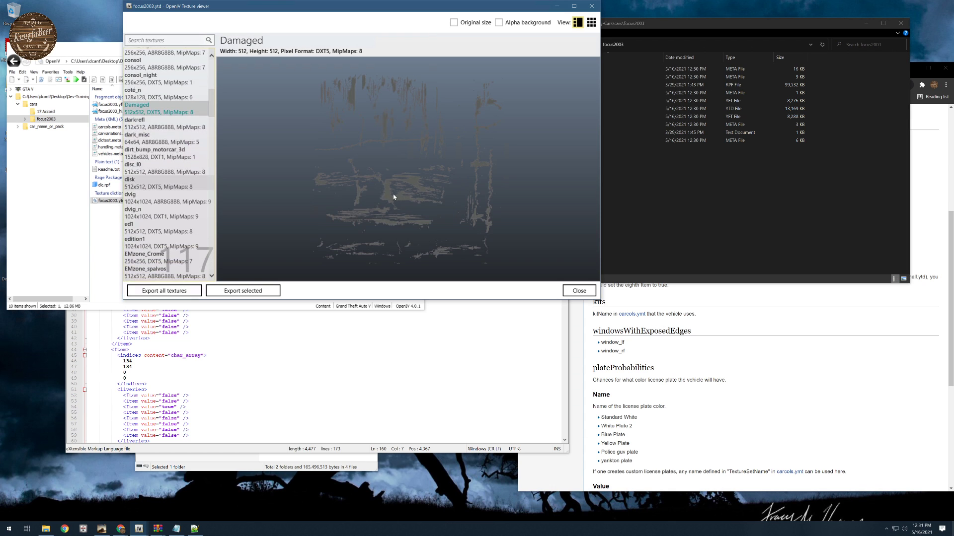
scroll(173, 172, down, 3)
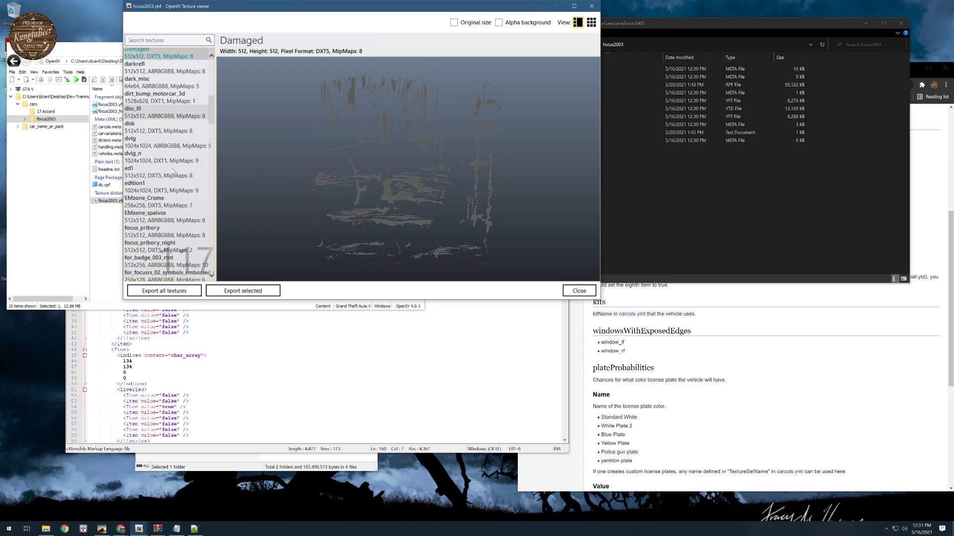
click(155, 131)
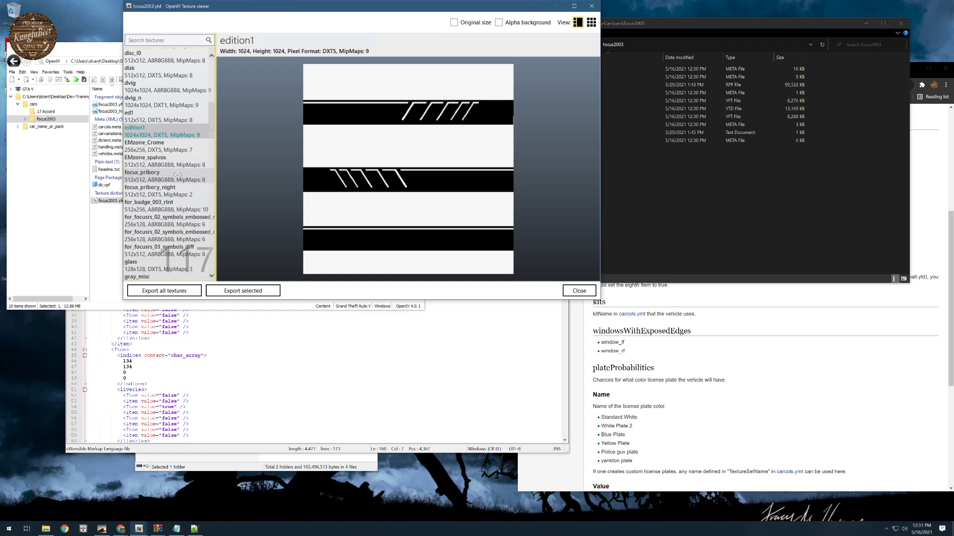
- Look through the interior, light and plastic texture entries and preview the rivet2_s texture
scroll(176, 172, down, 3)
scroll(176, 172, down, 2)
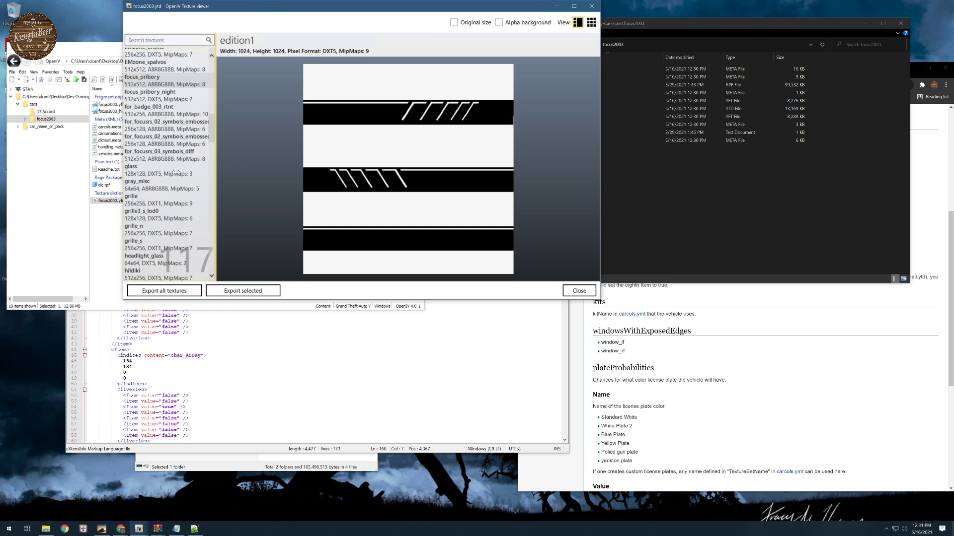
scroll(176, 172, down, 8)
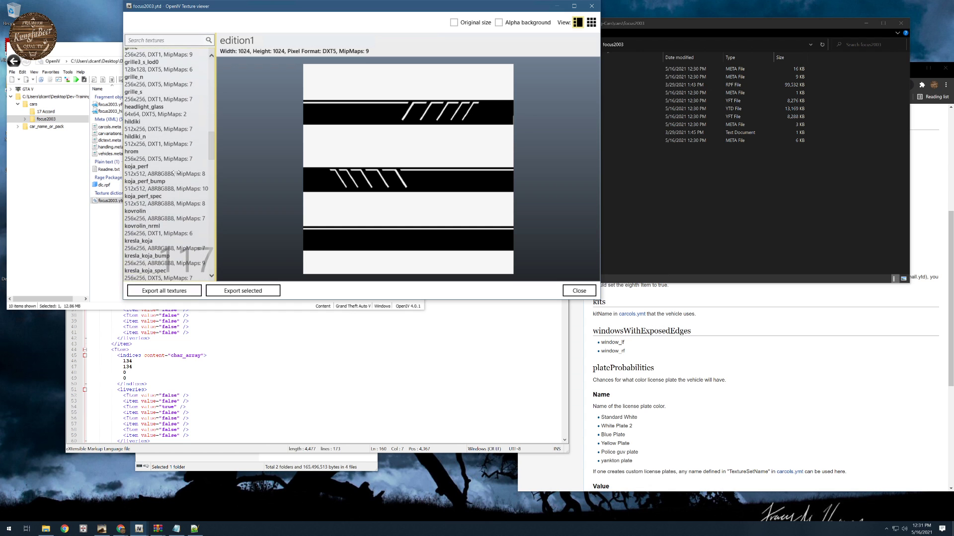
scroll(176, 172, down, 6)
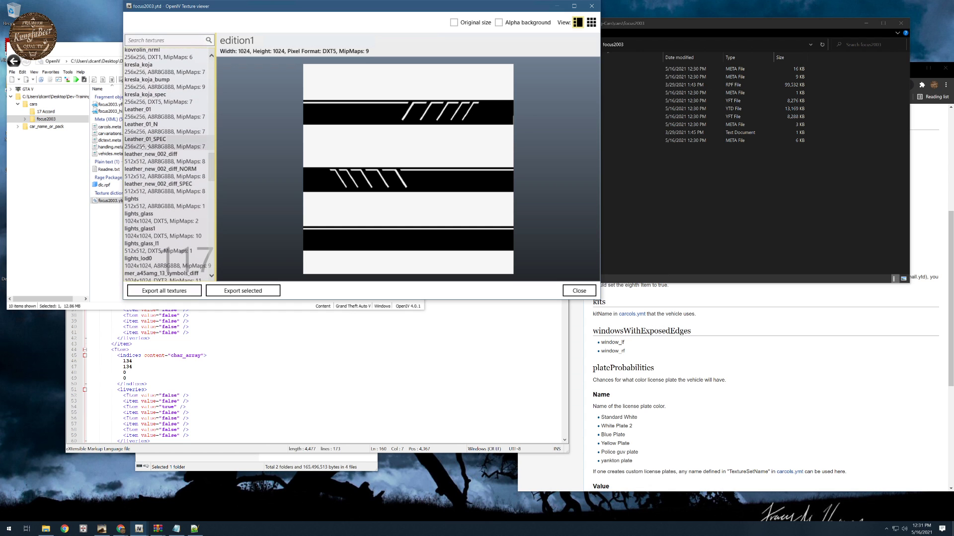
scroll(145, 147, down, 3)
scroll(145, 148, down, 6)
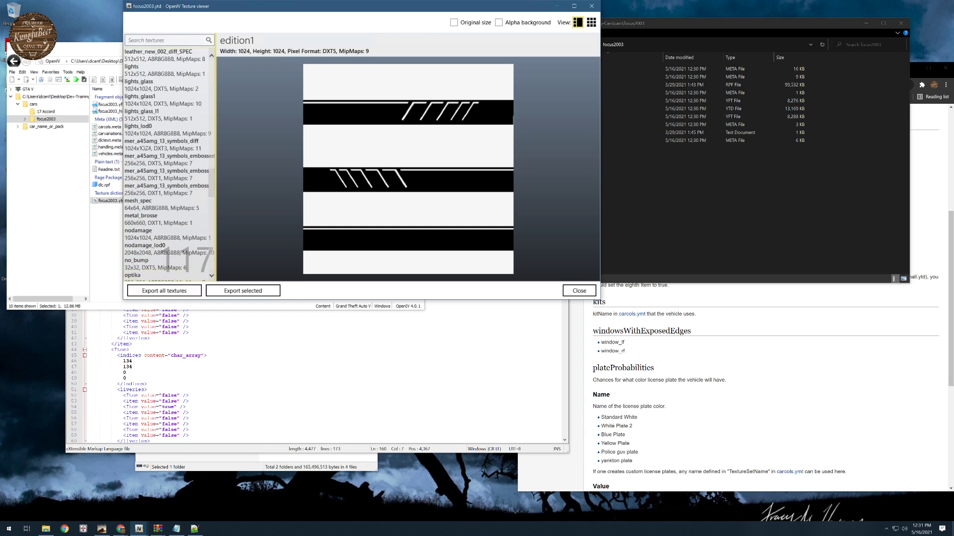
scroll(145, 148, down, 5)
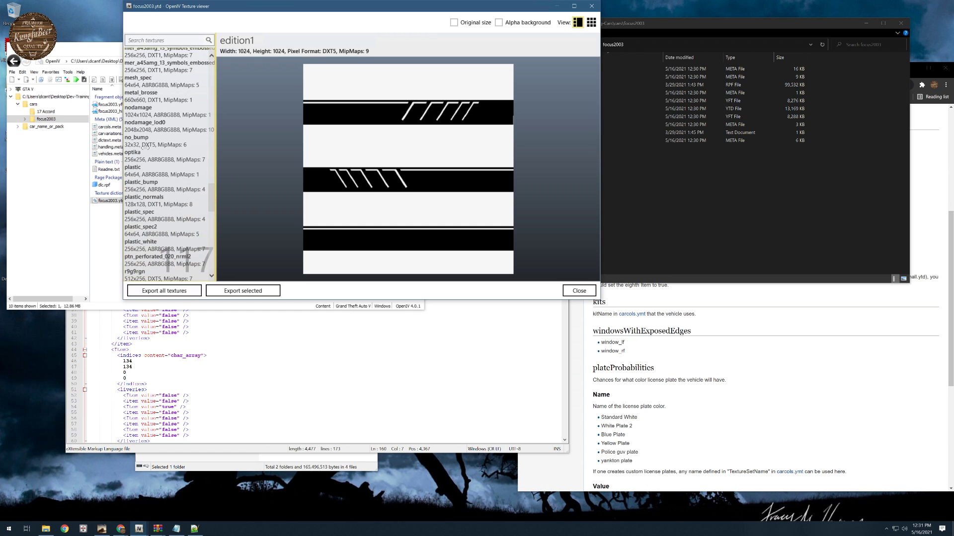
scroll(145, 147, down, 2)
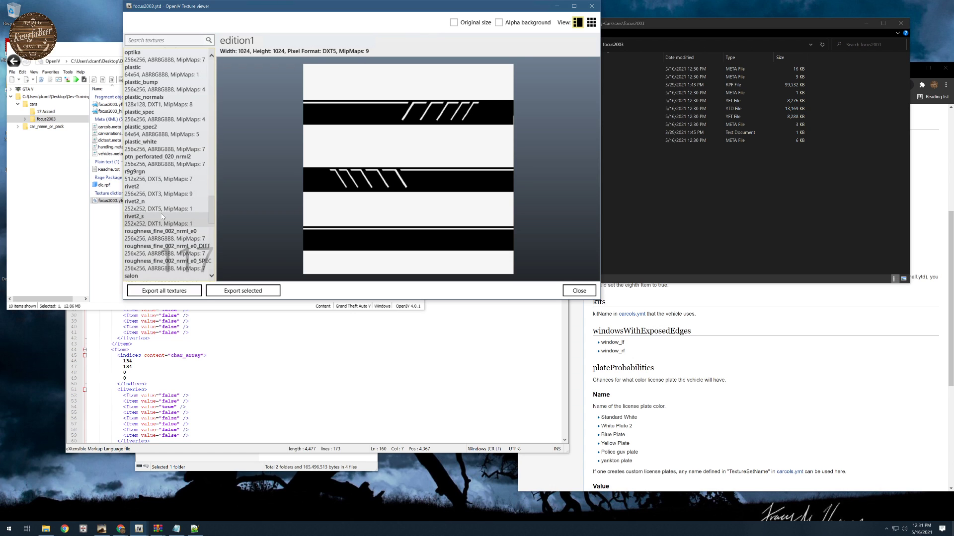
click(161, 216)
- Examine the remaining texture names and sizes from rivet2_s down to the wheel textures
scroll(162, 248, down, 2)
scroll(163, 255, down, 3)
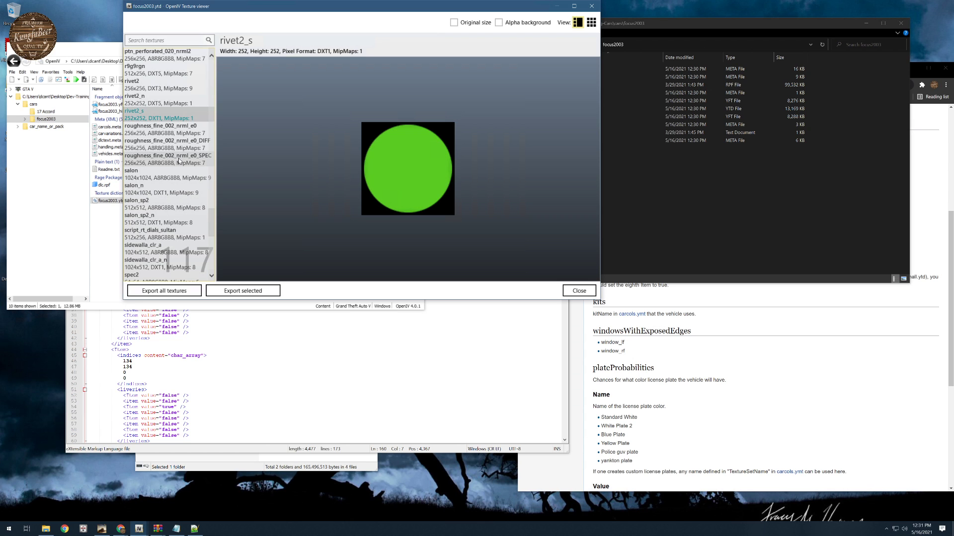
scroll(178, 170, down, 3)
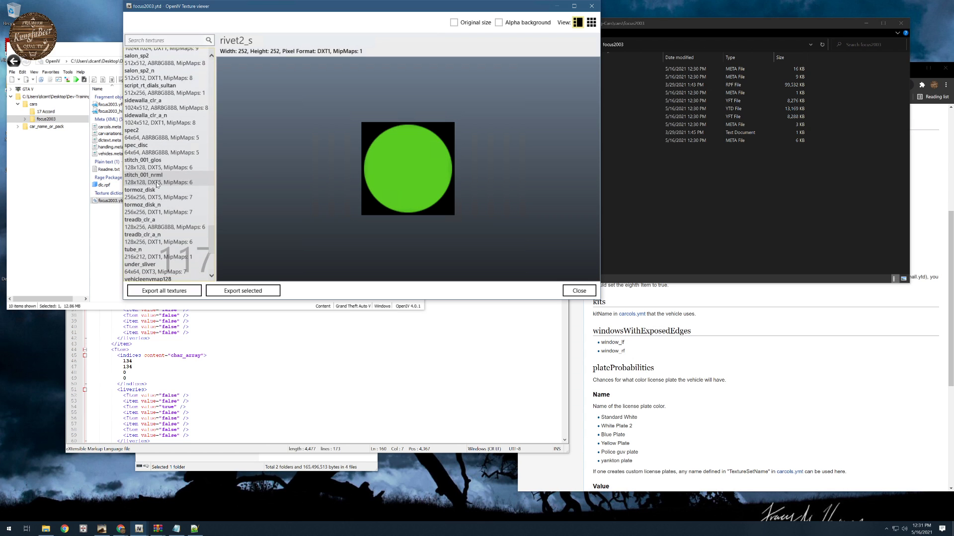
scroll(157, 183, down, 1)
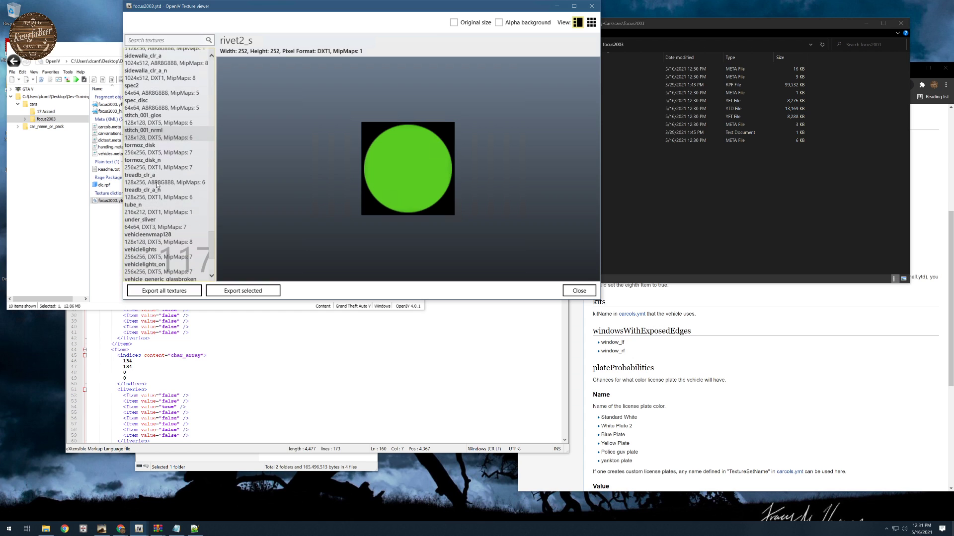
scroll(168, 210, down, 1)
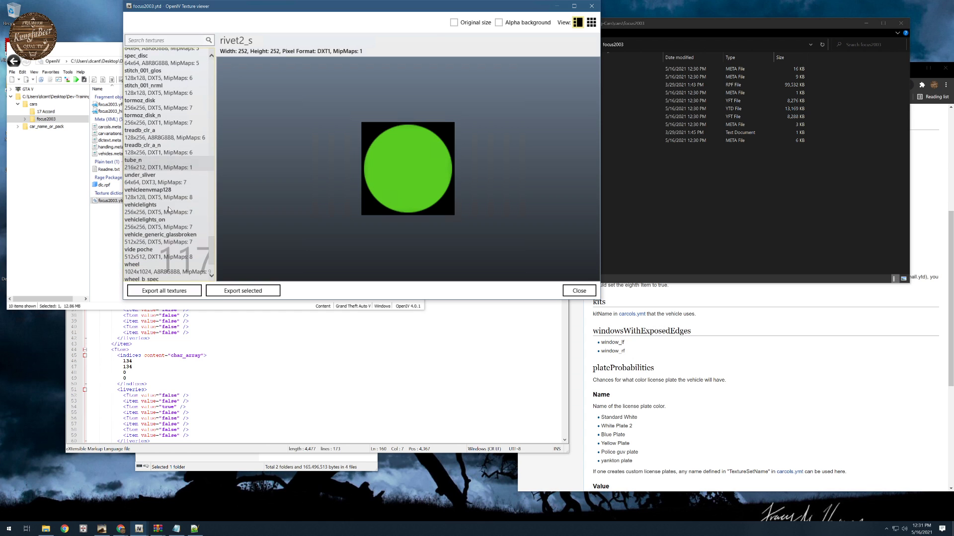
scroll(168, 209, down, 1)
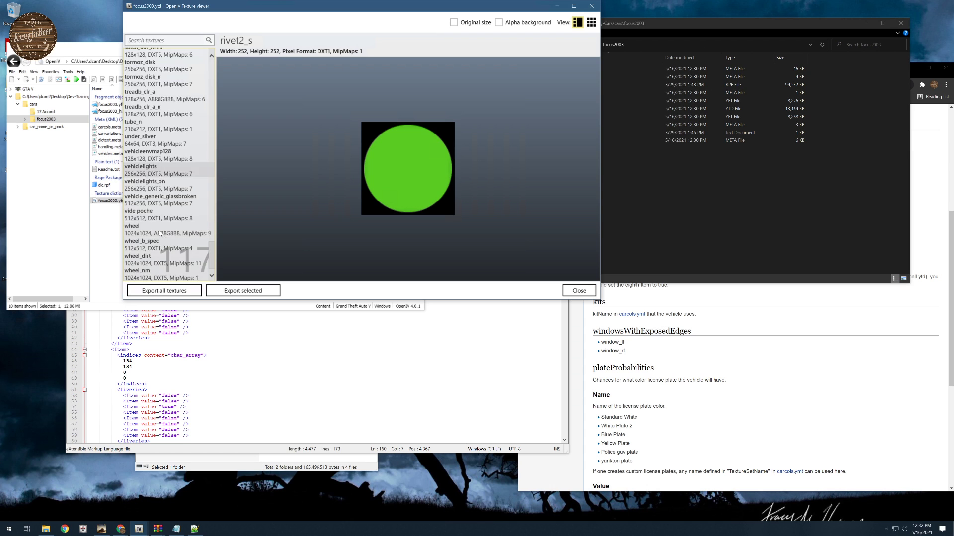
- Go back up the texture list and preview the metal_brosse texture
scroll(156, 190, up, 1)
scroll(149, 193, up, 1)
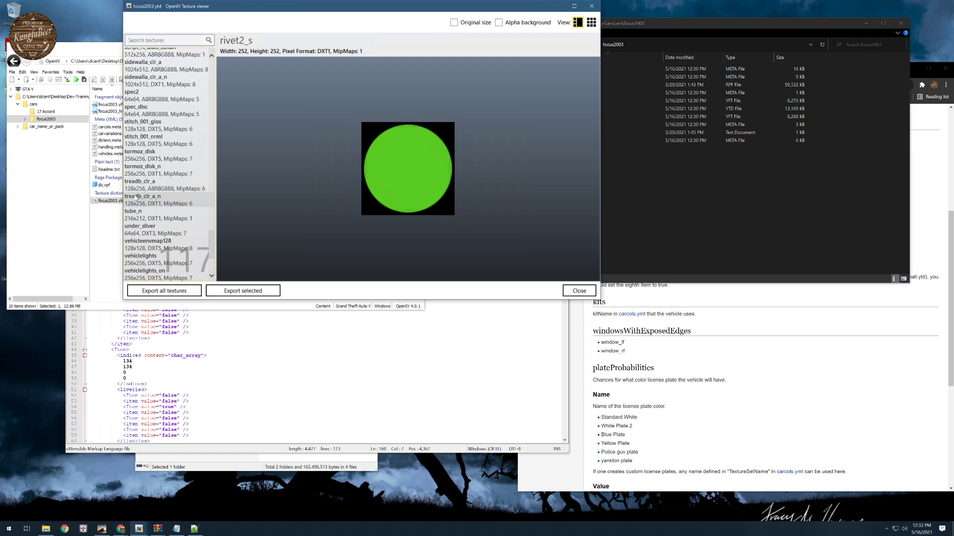
scroll(139, 198, up, 1)
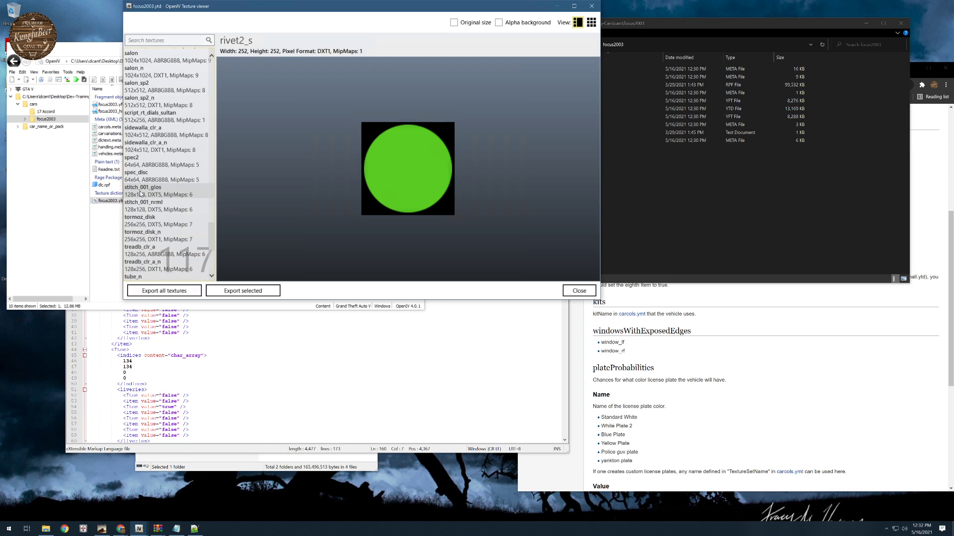
scroll(144, 214, up, 3)
scroll(145, 216, up, 4)
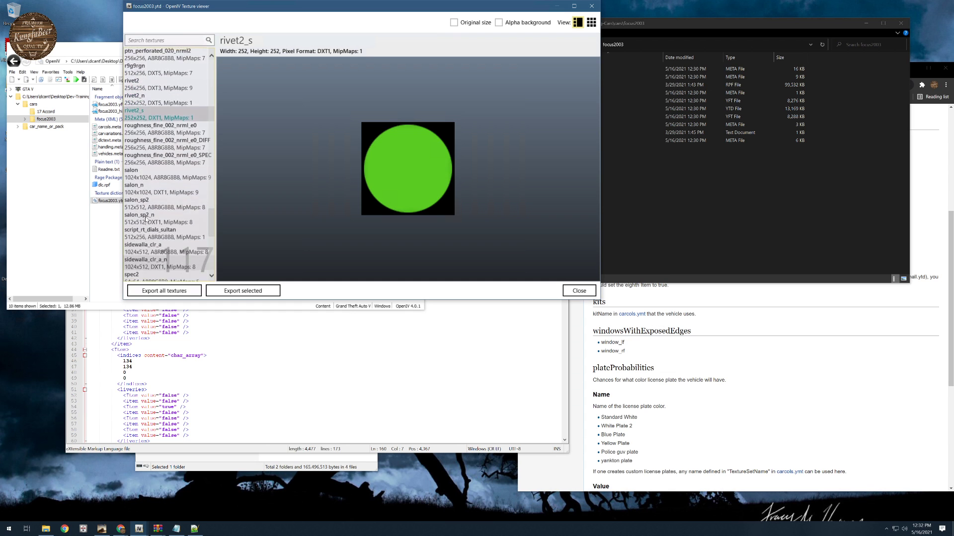
scroll(145, 217, up, 2)
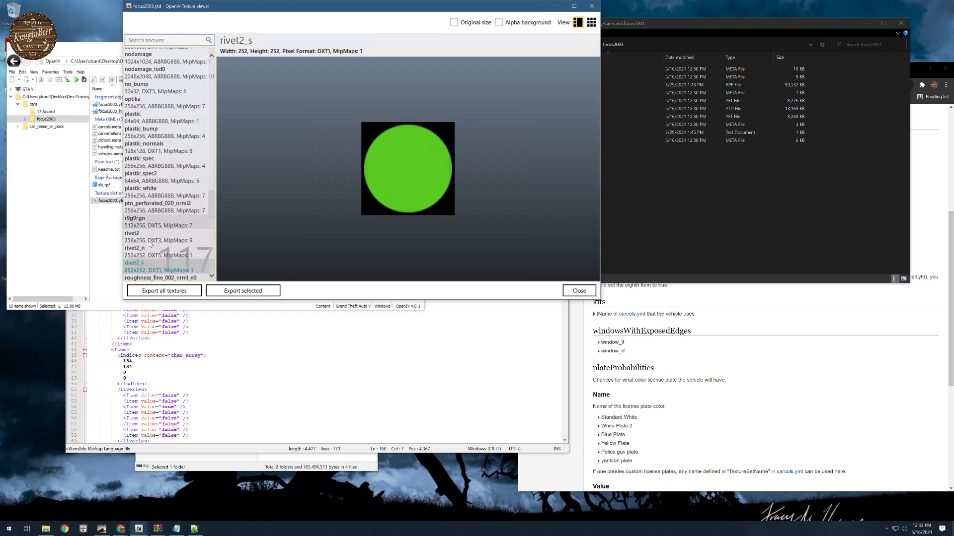
scroll(160, 188, up, 3)
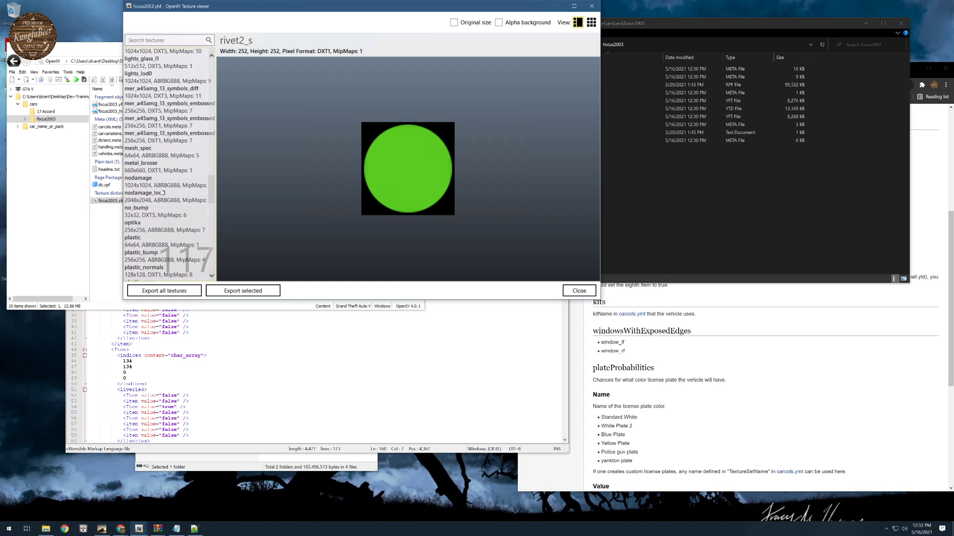
click(153, 166)
- Preview the lights_lod0 and lights_glass_l1 textures
scroll(153, 166, up, 1)
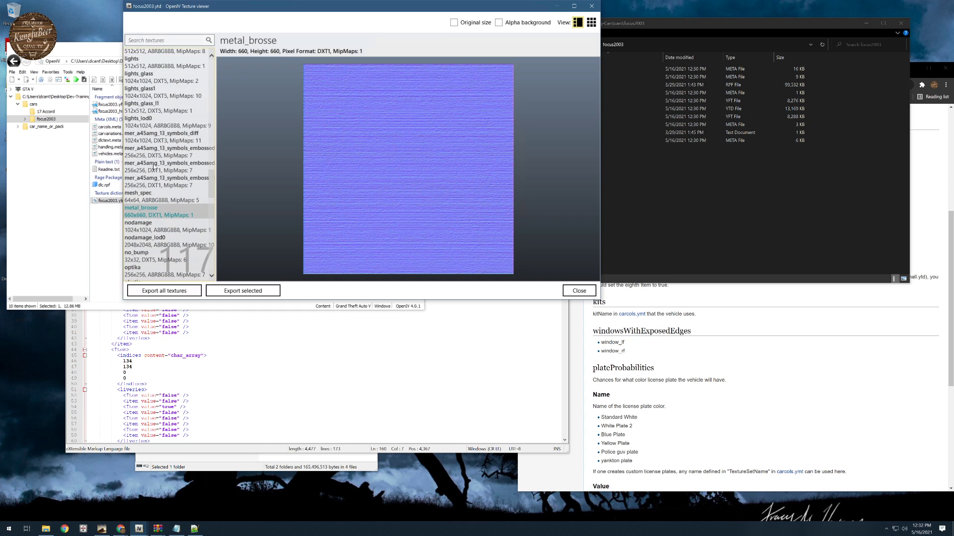
click(157, 118)
click(149, 105)
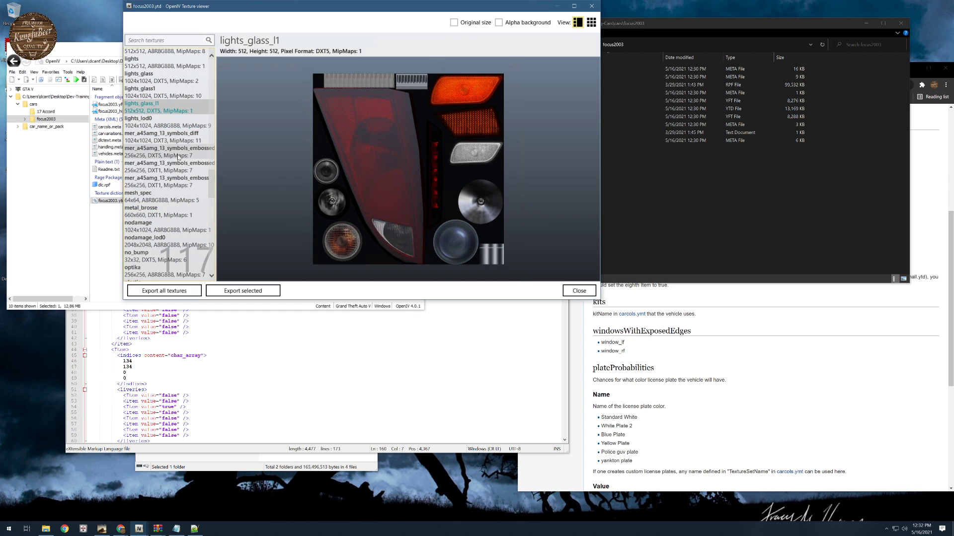
scroll(156, 149, up, 1)
click(162, 182)
click(160, 158)
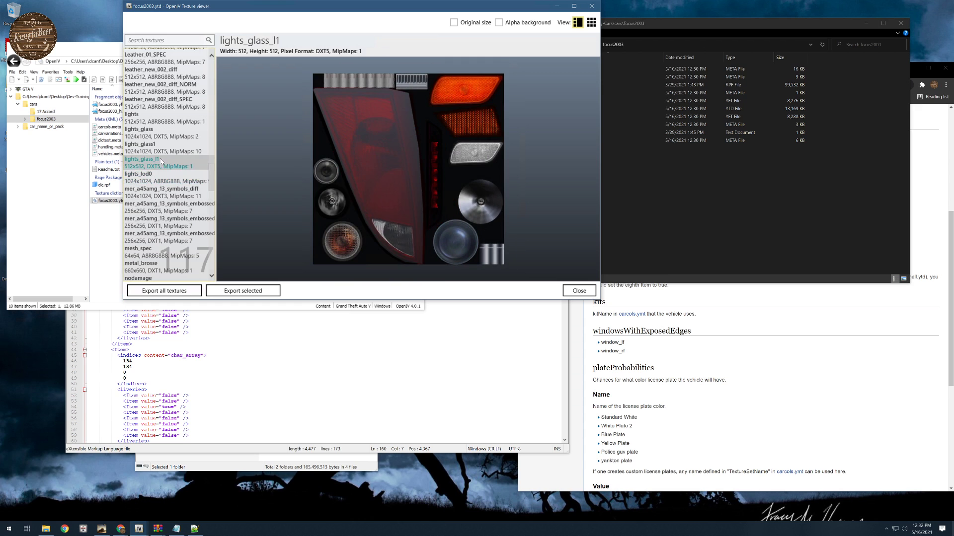
- Preview the Leather_01_N texture and look through the grille and badge entries above it
scroll(159, 167, up, 1)
scroll(157, 154, up, 1)
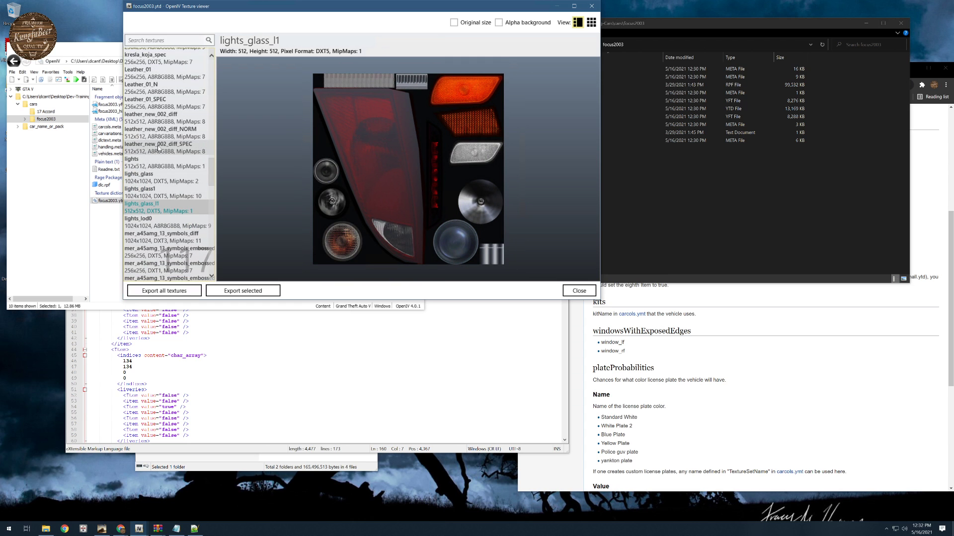
scroll(158, 148, up, 2)
click(159, 132)
scroll(159, 127, up, 1)
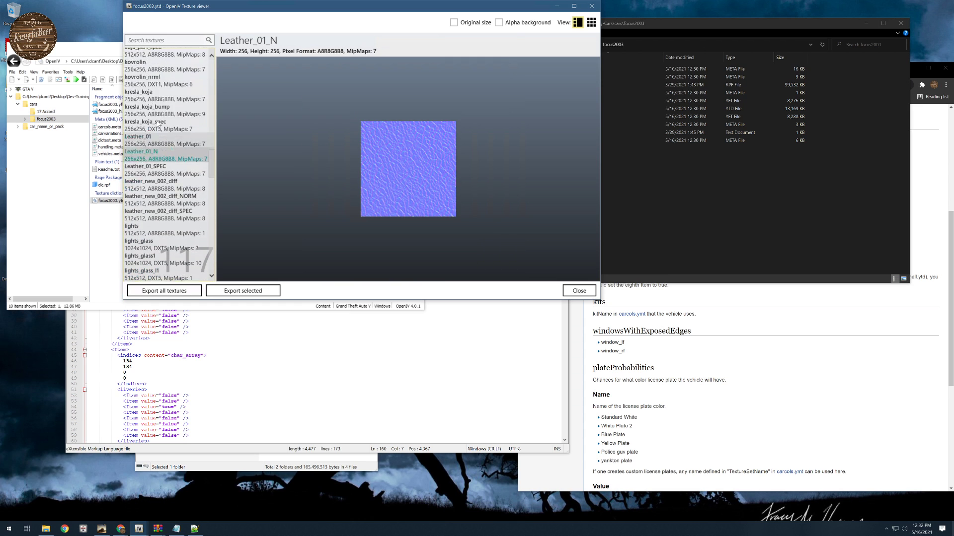
scroll(158, 124, up, 10)
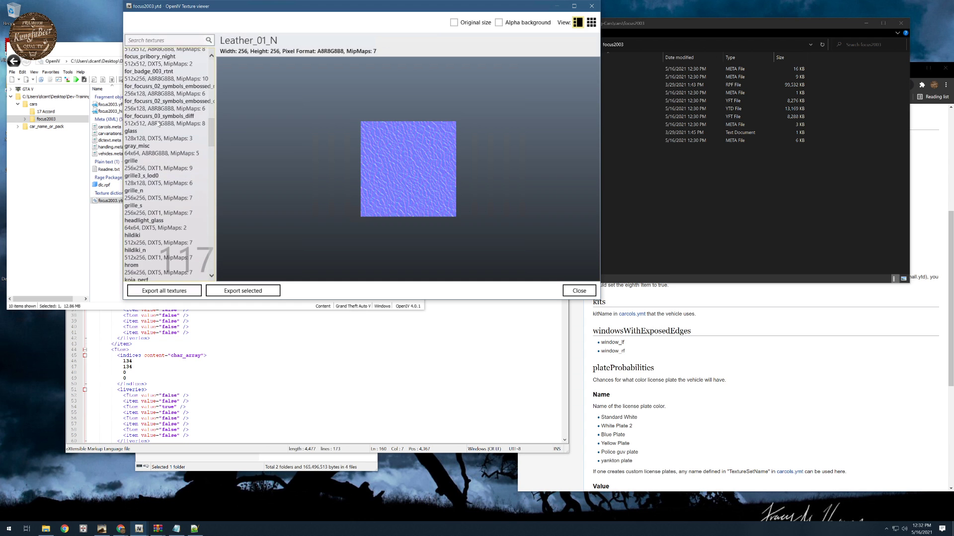
- Look through the texture list back to its first entries, close the texture viewer, and return to the extracted focus2003 folder
scroll(159, 124, up, 8)
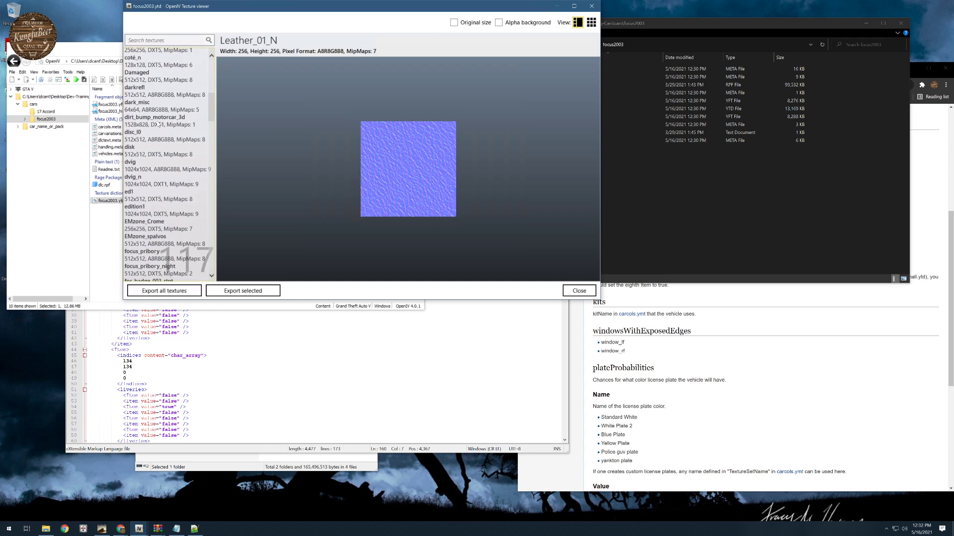
scroll(159, 124, up, 6)
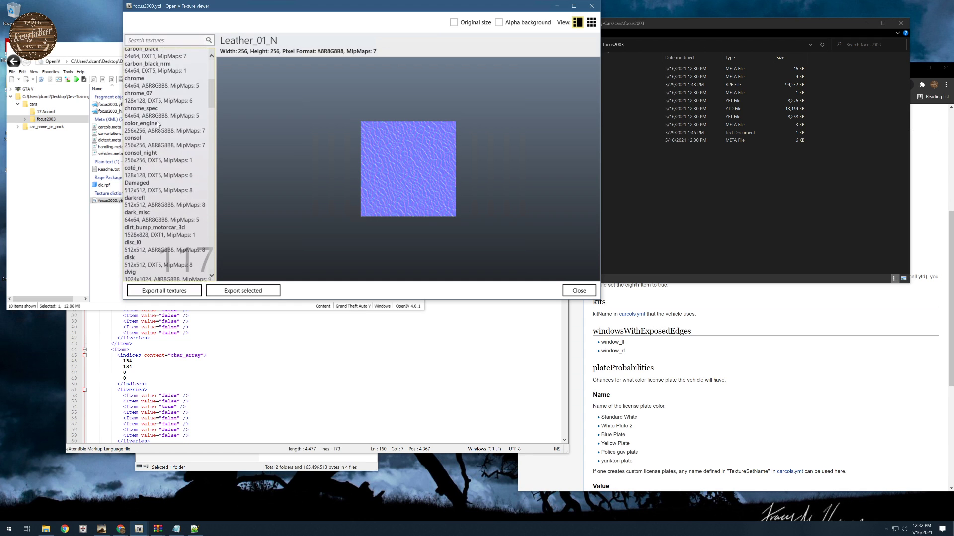
scroll(158, 124, up, 5)
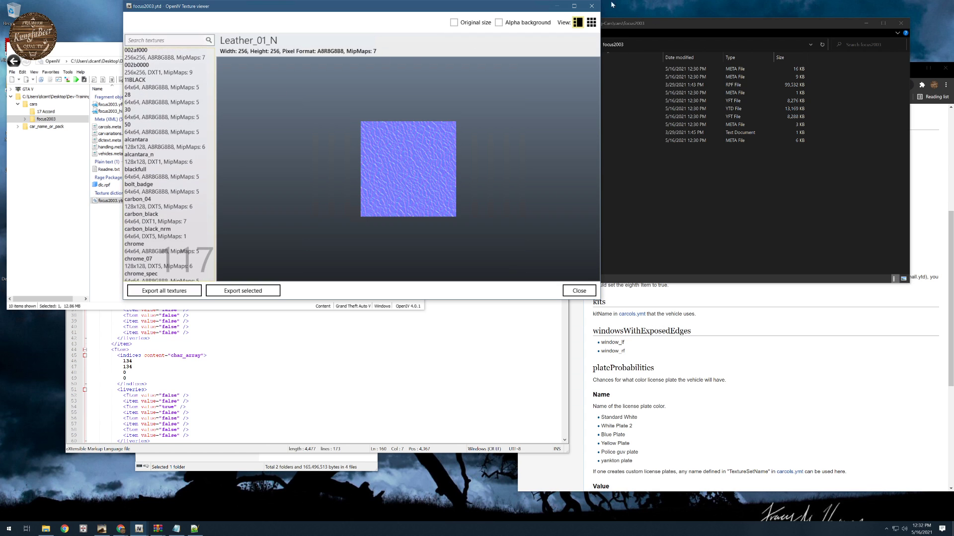
click(592, 7)
click(636, 206)
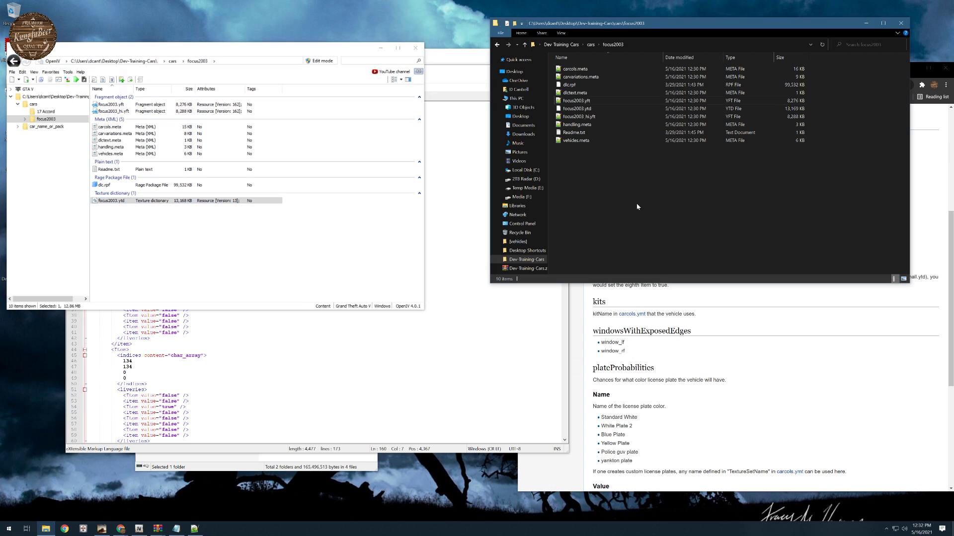
drag(305, 49, 315, 31)
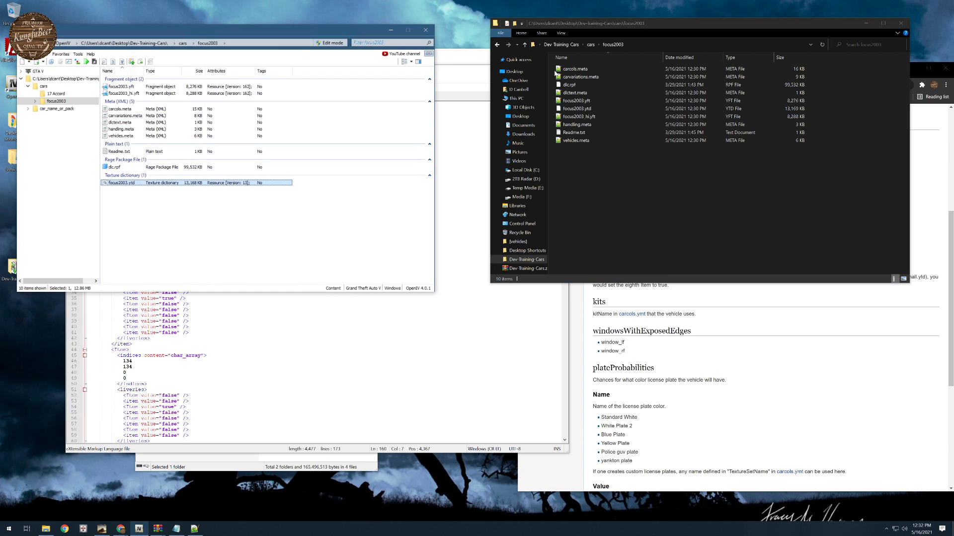
click(574, 102)
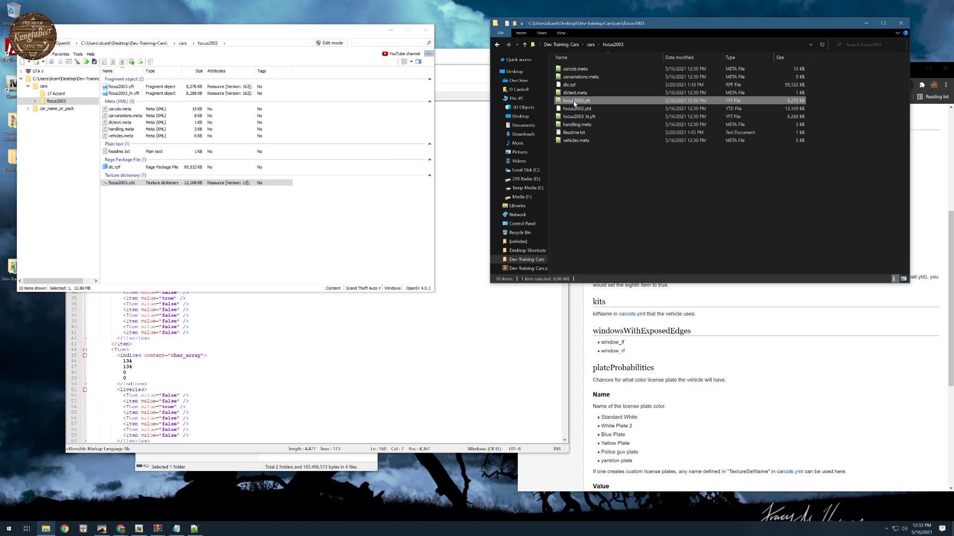
click(605, 184)
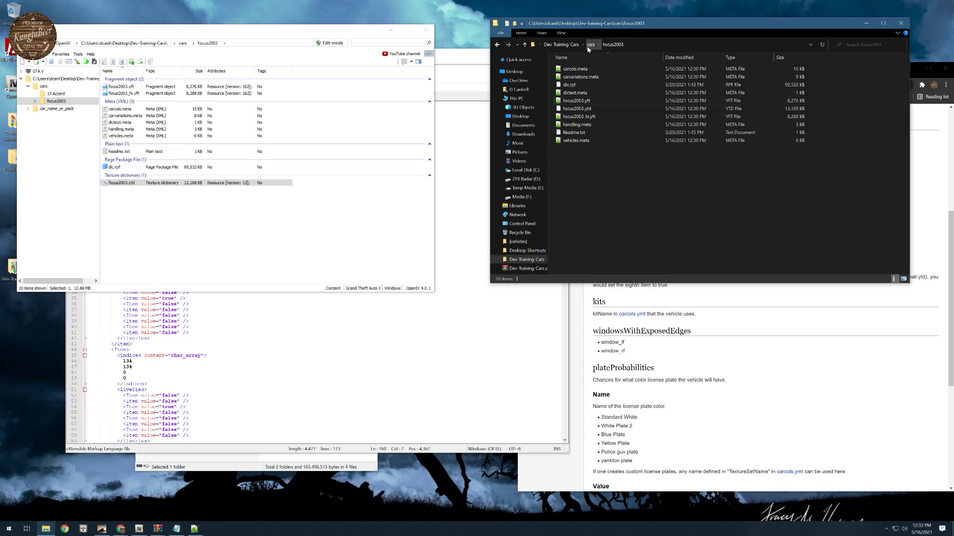
- Cut the carcols, carvariations, handling and vehicles meta files plus the focus2003 .yft, .ytd and _hi.yft files from the focus2003 folder
drag(566, 182, 571, 77)
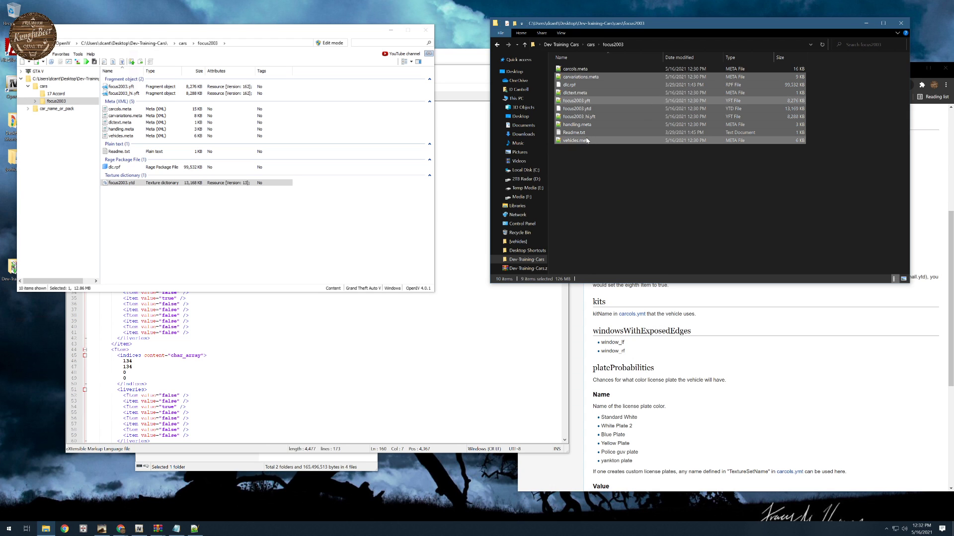
ctrl+click(569, 85)
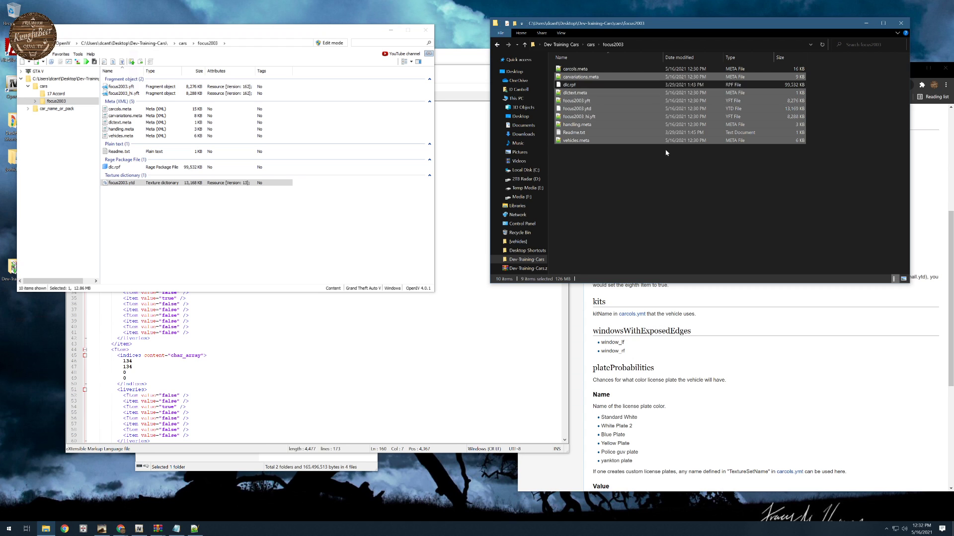
ctrl+click(592, 119)
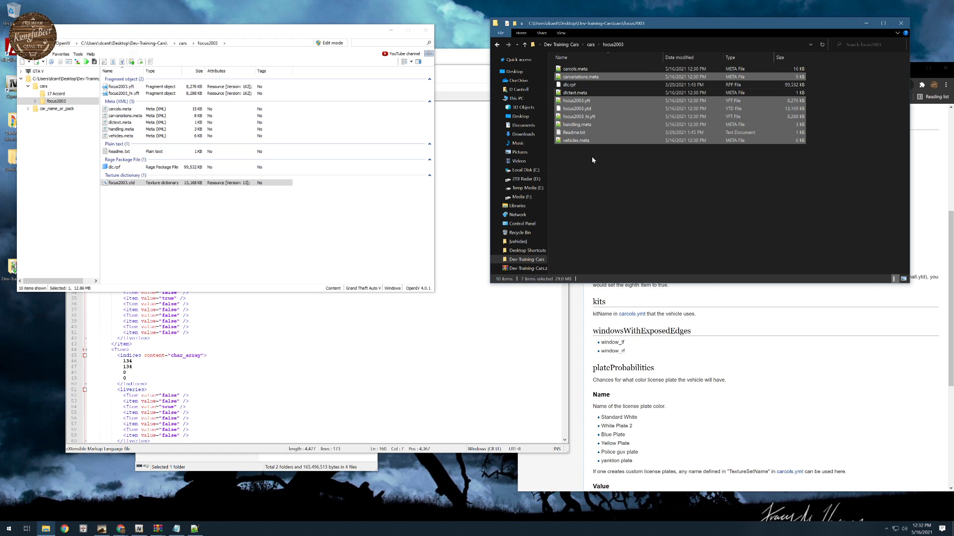
ctrl+click(582, 134)
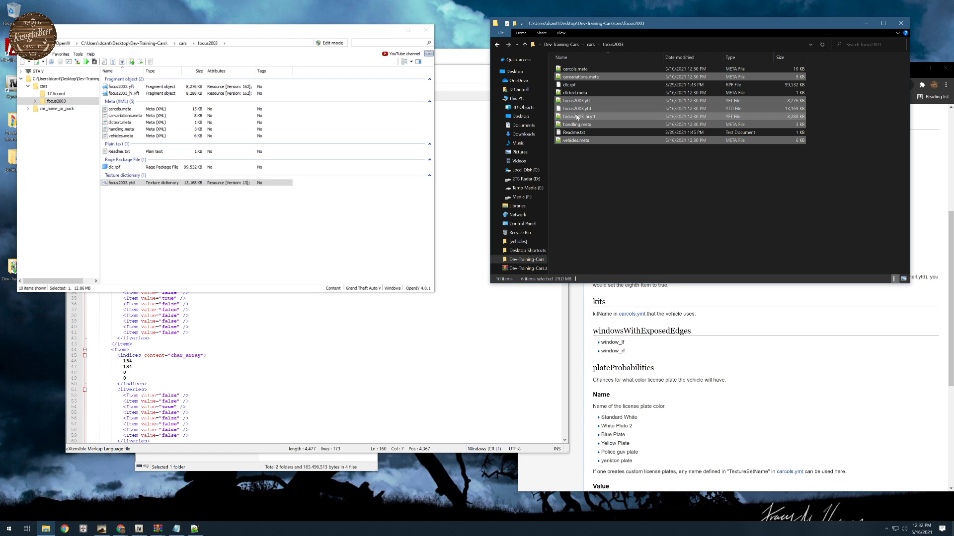
ctrl+click(577, 69)
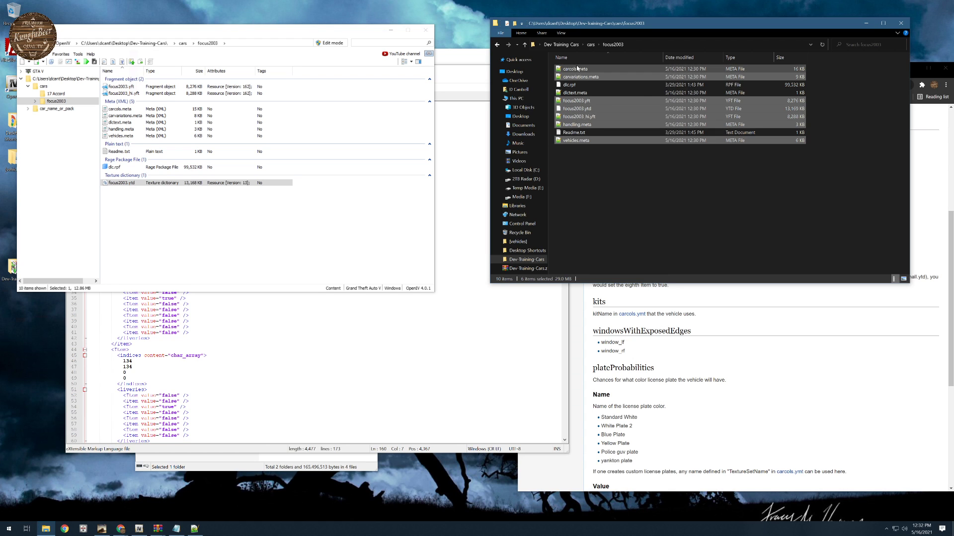
right_click(592, 118)
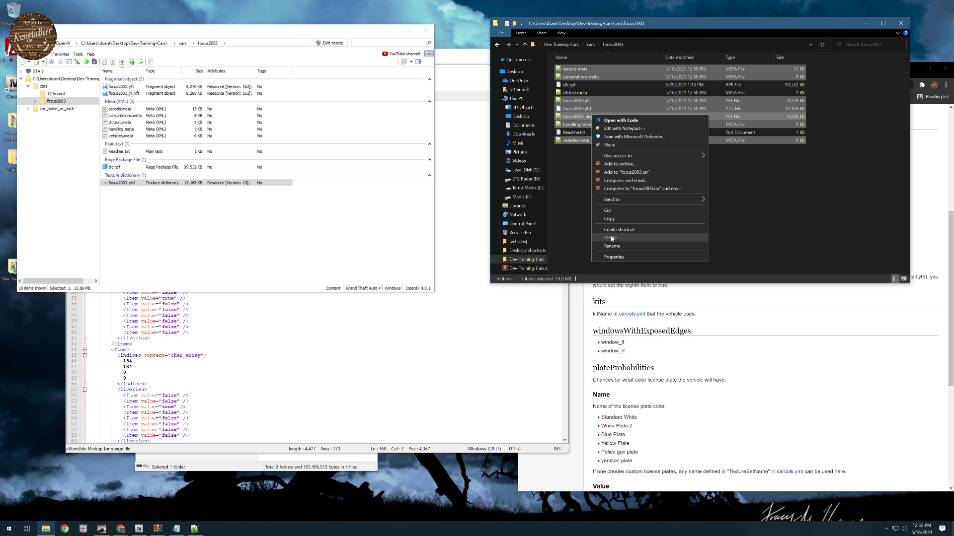
click(612, 210)
- Paste the cut Focus files into the stream folder of car_name_or_pack
click(571, 44)
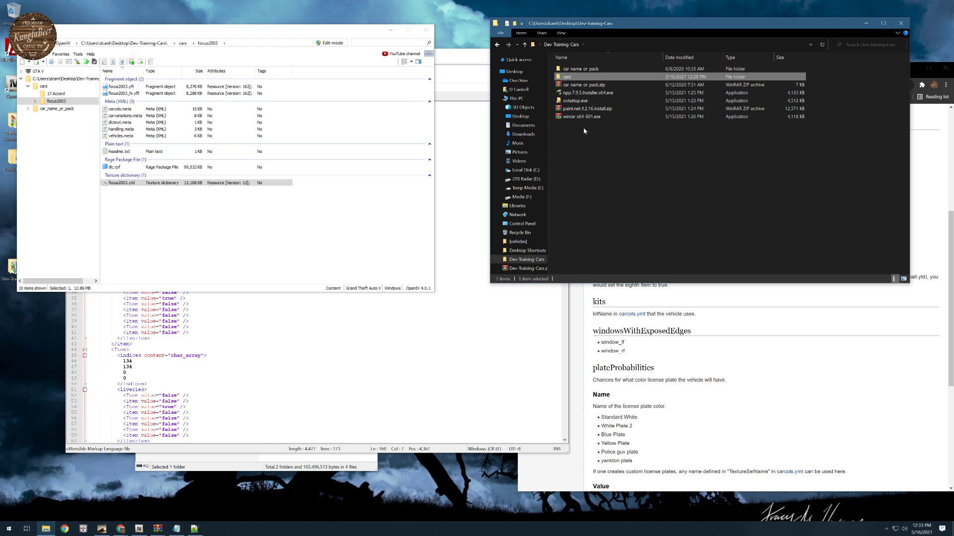
double_click(576, 69)
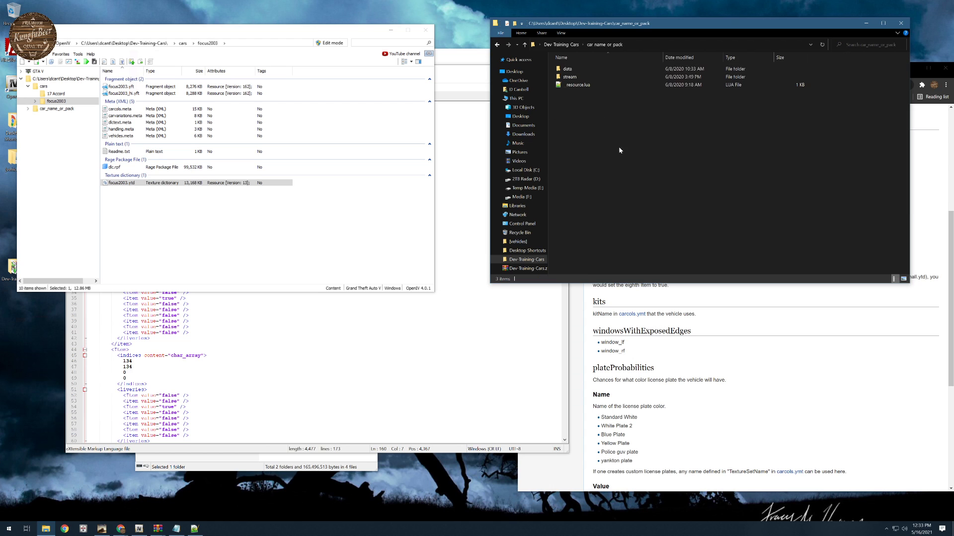
double_click(568, 79)
right_click(583, 183)
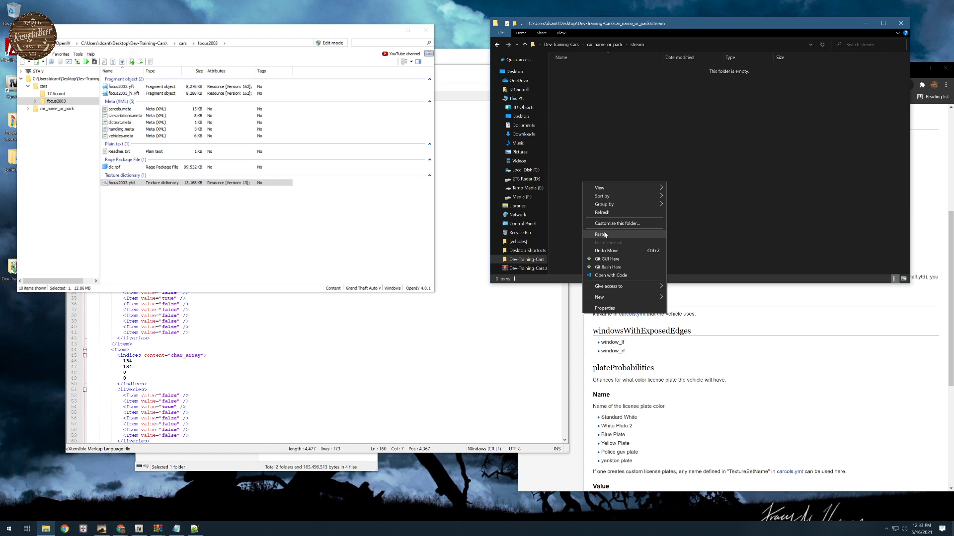
click(605, 234)
- Cut carcols.meta, carvariations.meta, handling.meta and vehicles.meta from the stream folder
click(576, 70)
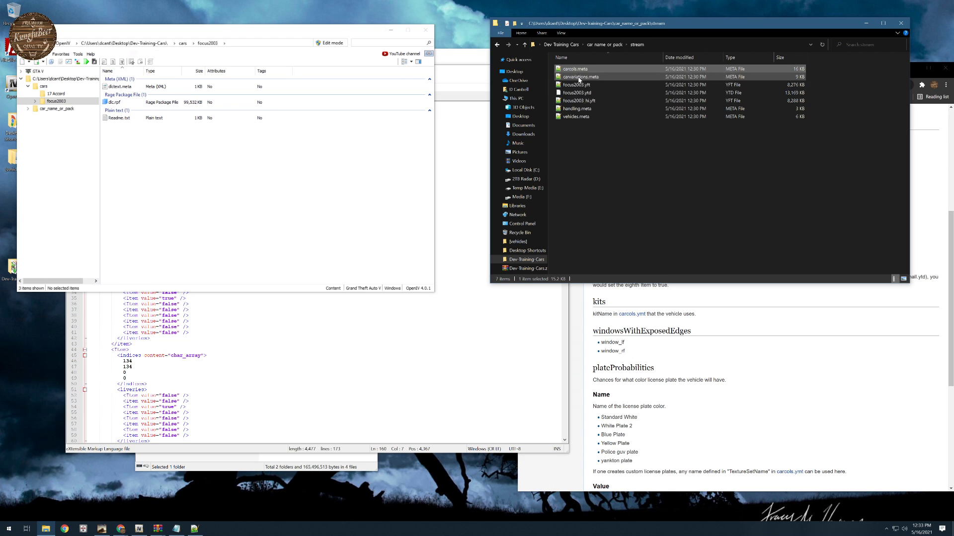
ctrl+click(579, 77)
ctrl+click(577, 109)
ctrl+click(577, 117)
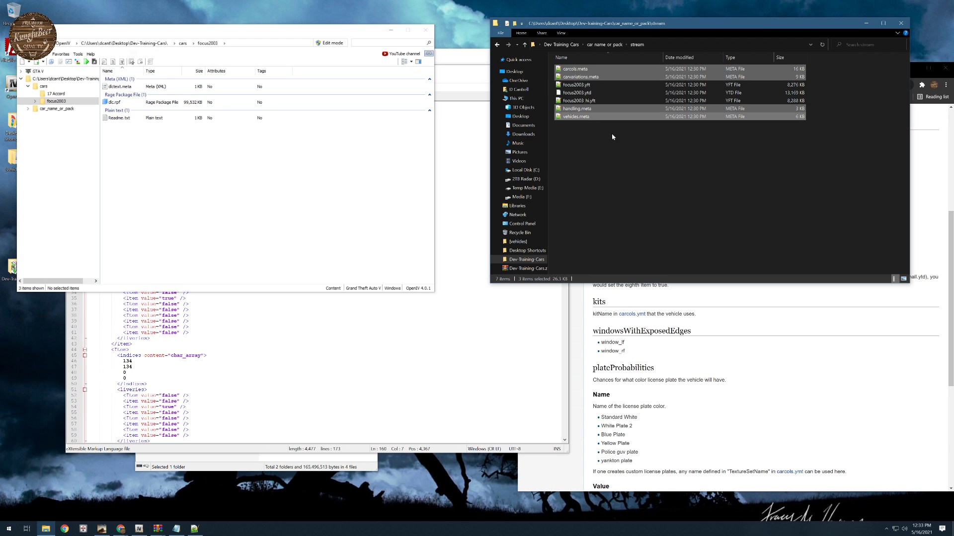
right_click(577, 118)
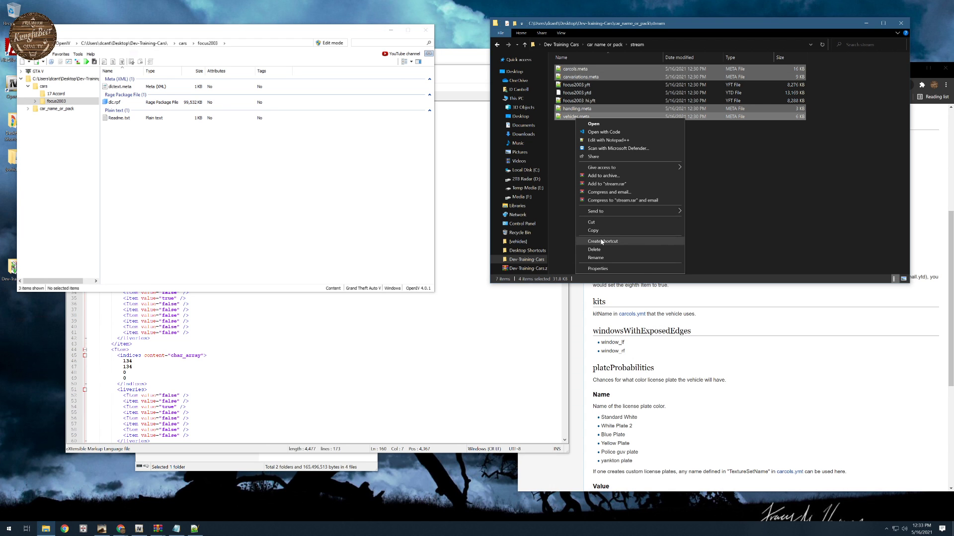
click(591, 223)
- Paste the four meta files into the data folder of car_name_or_pack, replacing the template files of the same name
key(alt+Up)
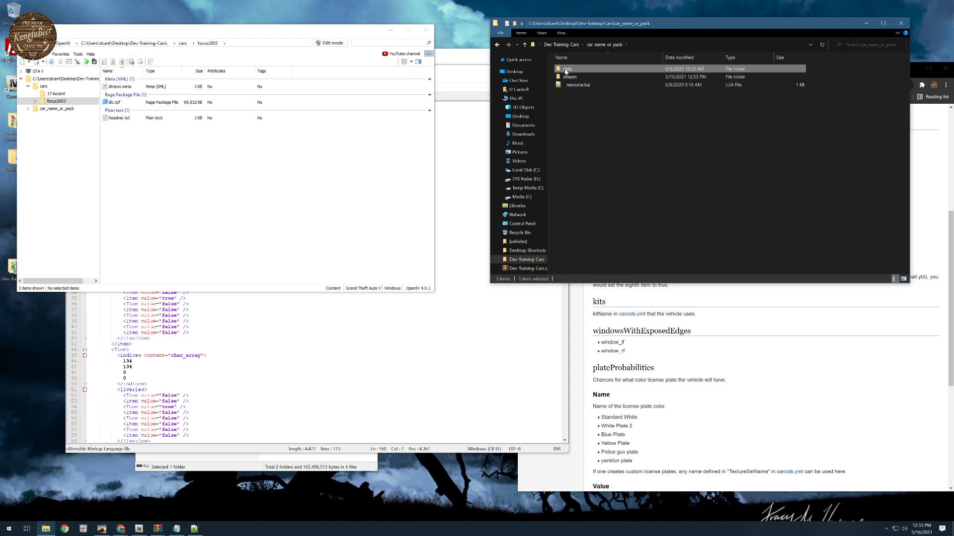
double_click(568, 69)
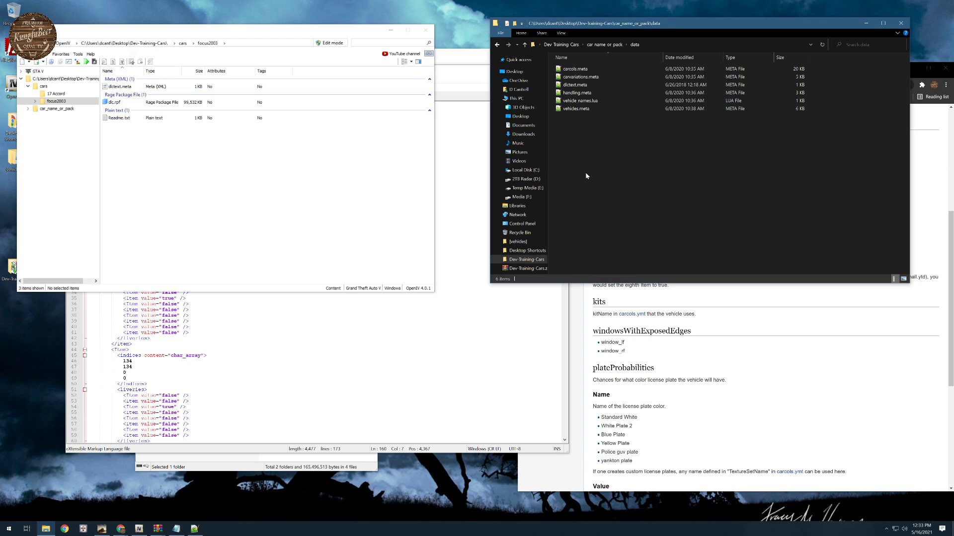
right_click(586, 176)
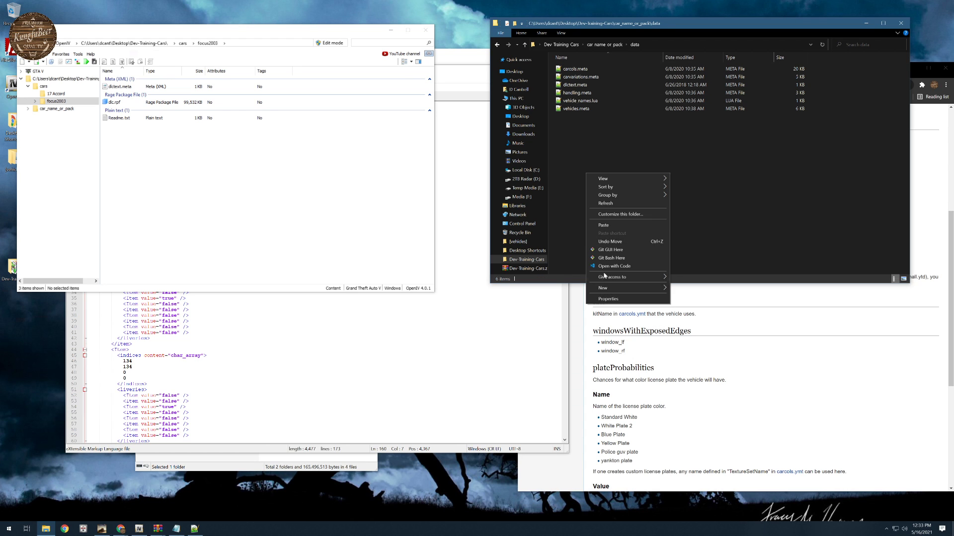
click(609, 228)
click(196, 243)
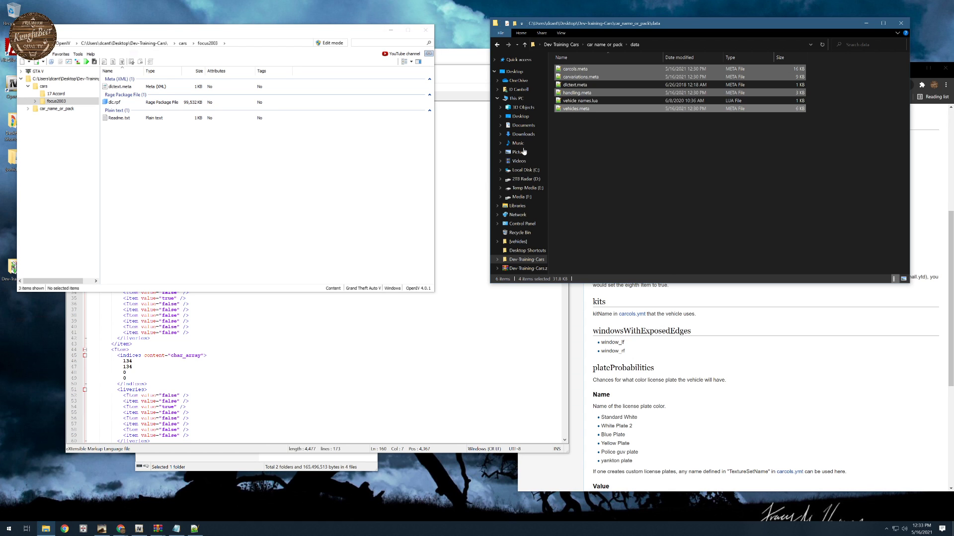
- Delete dlctext.meta from the data folder
click(636, 190)
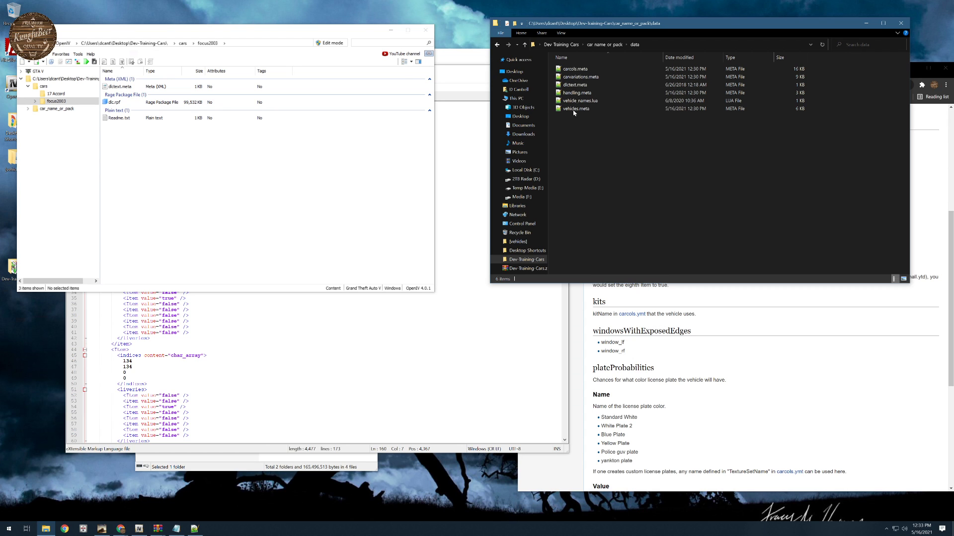
click(576, 87)
key(Delete)
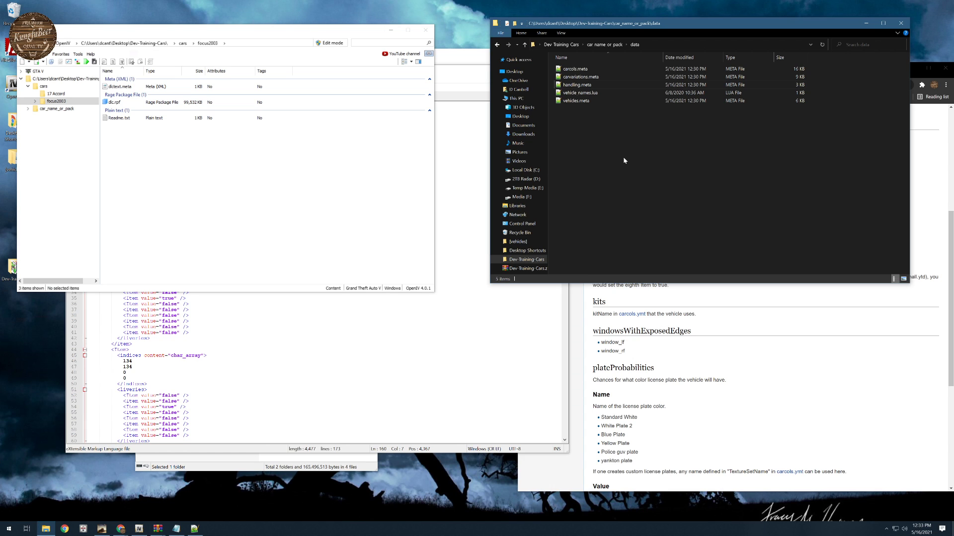
- Open vehicles.meta from the data folder in Notepad++ and reload its replaced contents from disk
click(584, 95)
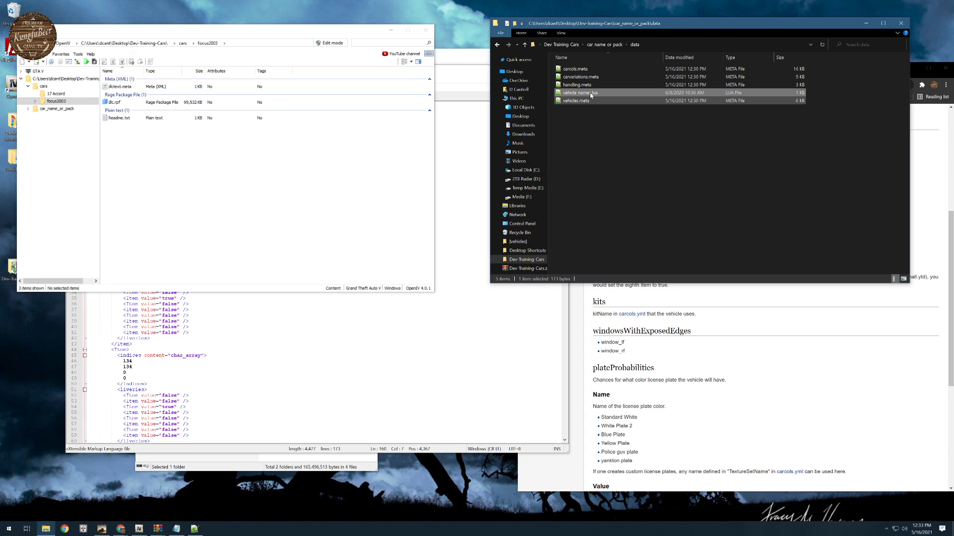
click(574, 102)
double_click(573, 101)
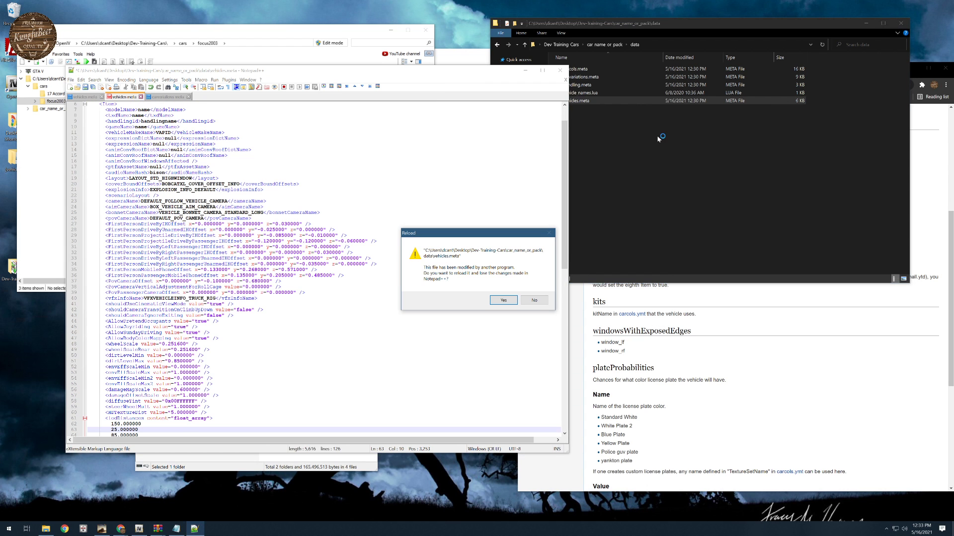
click(501, 300)
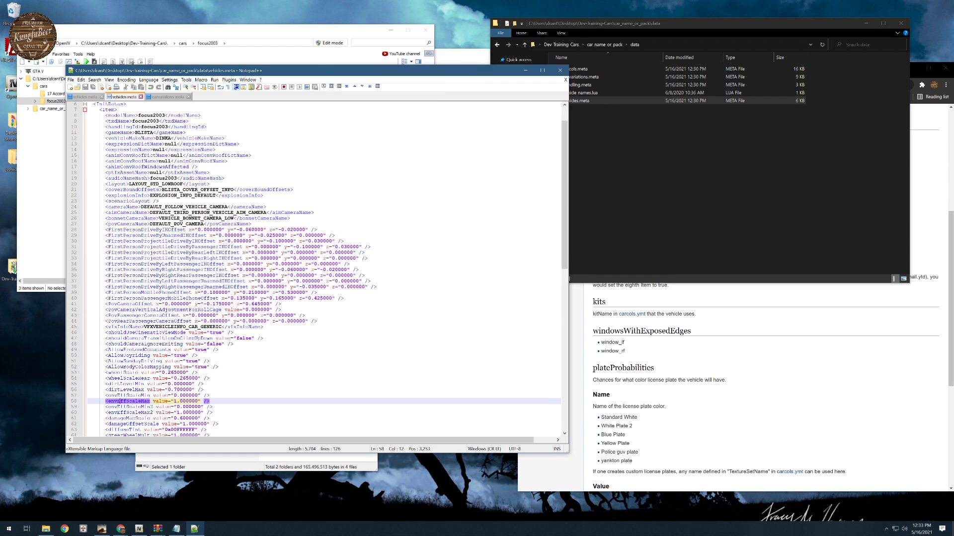
- Highlight the model name focus2003 in vehicles.meta and compare it with the model and texture file names in the stream folder
drag(323, 73, 455, 51)
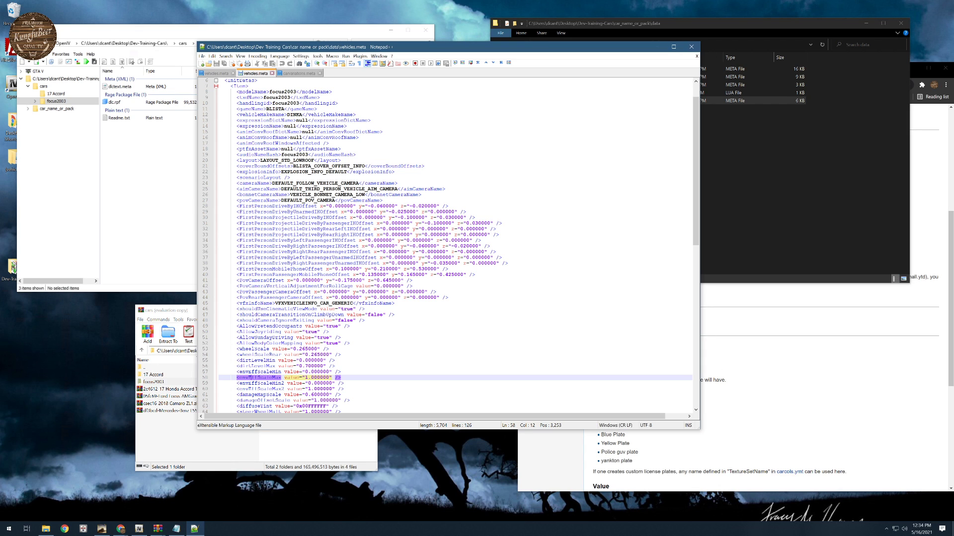
double_click(281, 92)
drag(549, 49, 388, 121)
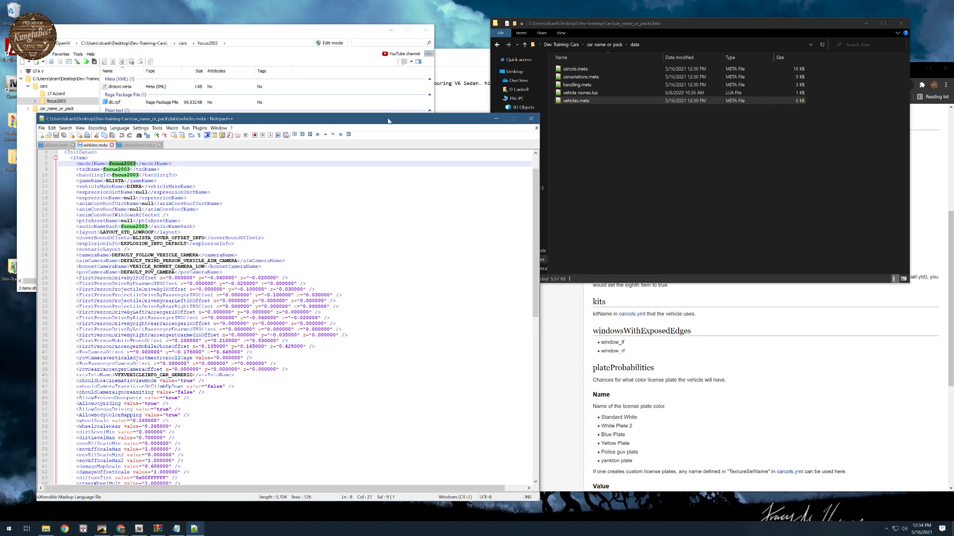
click(604, 45)
double_click(572, 76)
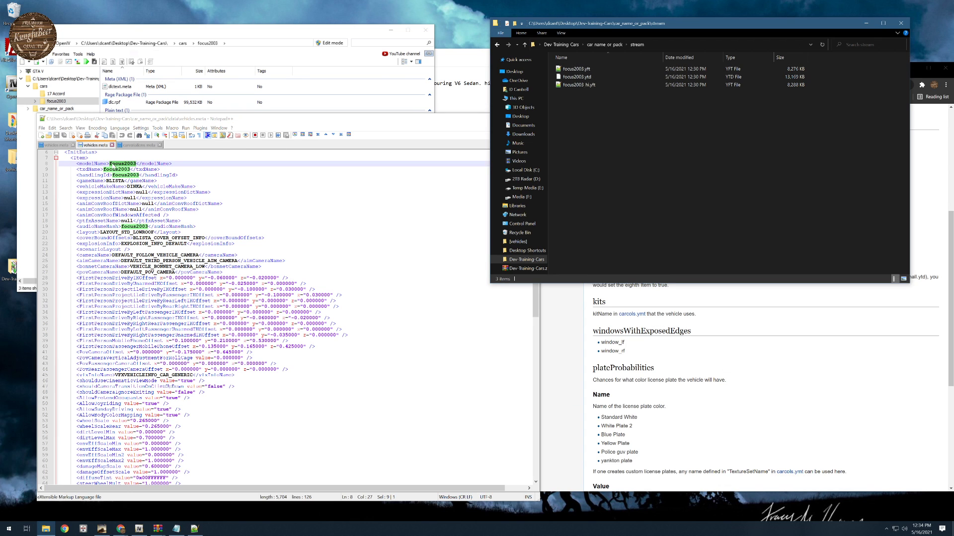
click(572, 79)
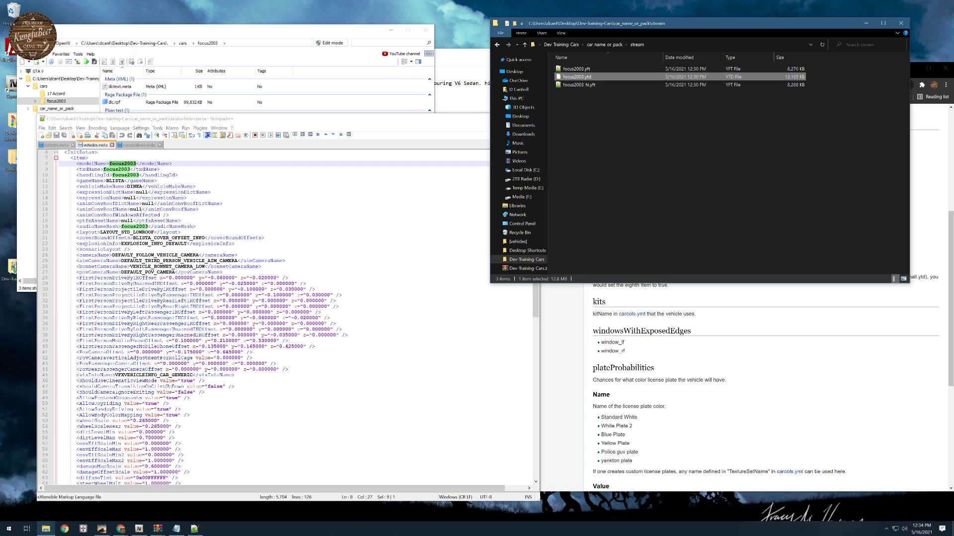
- Open handling.meta from the data folder and highlight its handlingName value
click(604, 45)
click(572, 70)
double_click(572, 70)
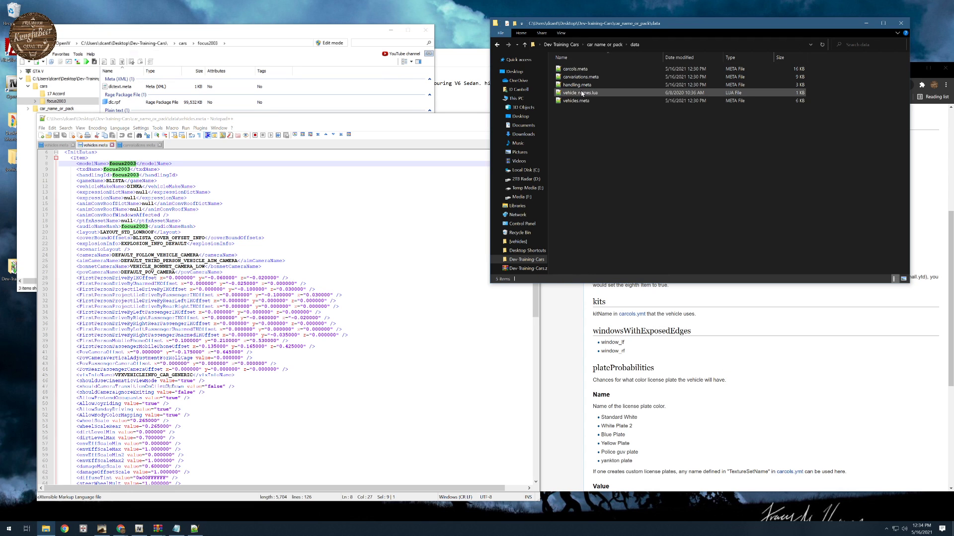
double_click(576, 85)
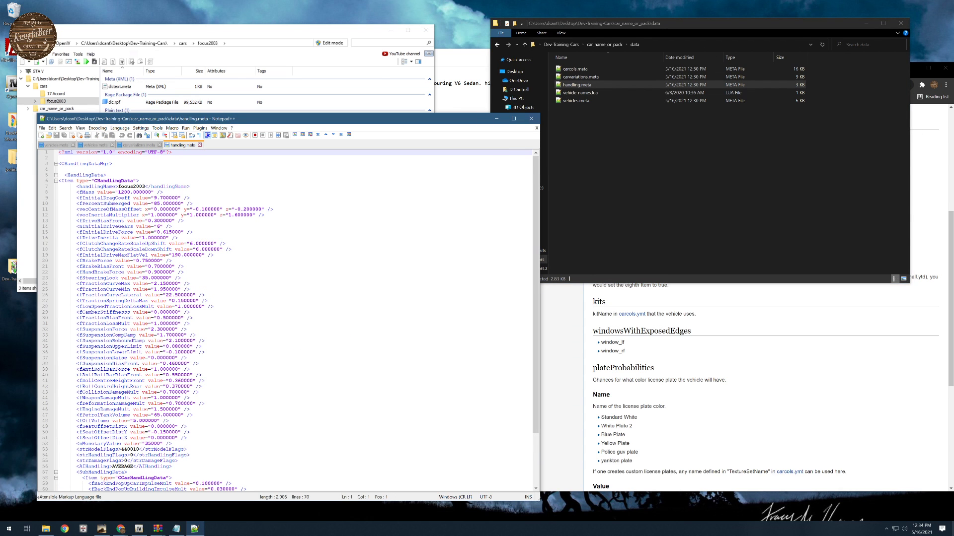
drag(118, 187, 147, 187)
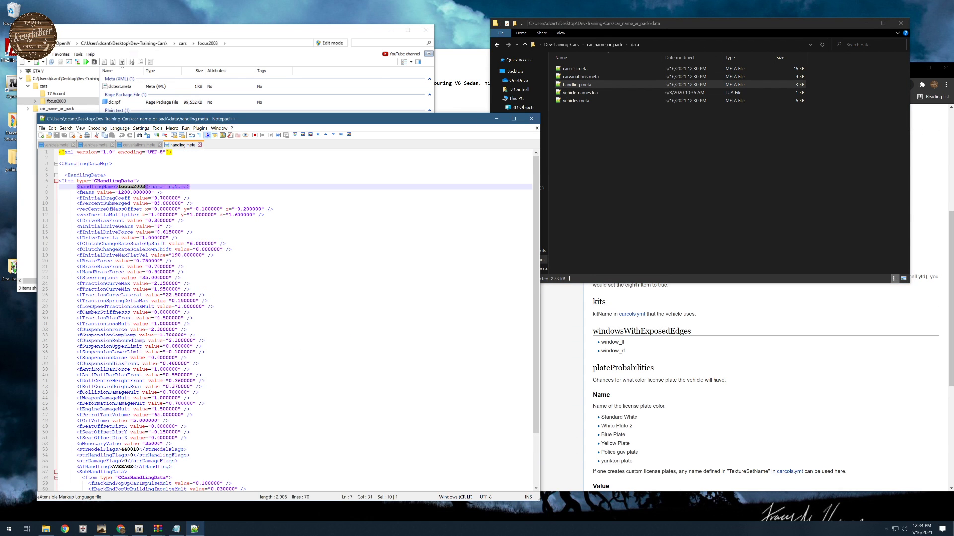
- Reload carvariations.meta with its replaced contents from disk and go back to vehicles.meta
click(139, 145)
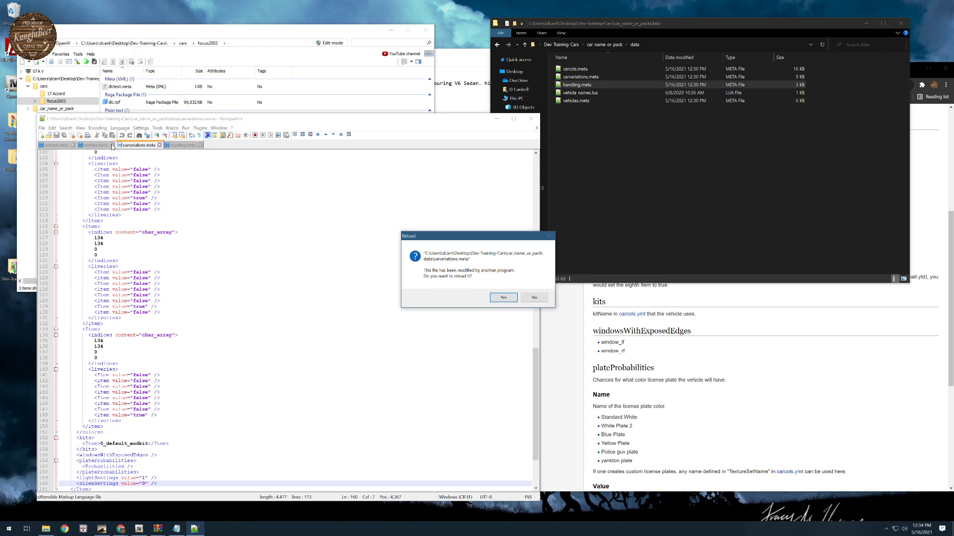
click(504, 297)
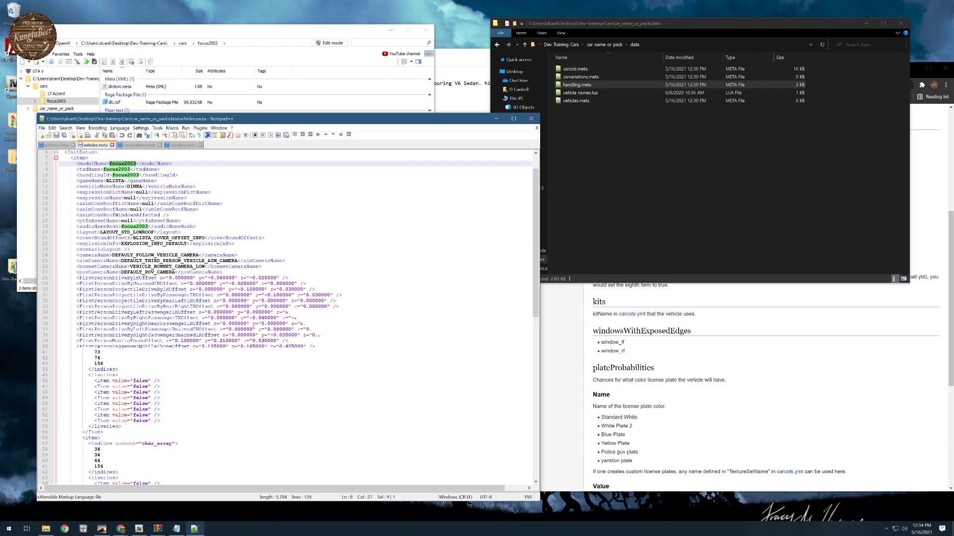
click(96, 145)
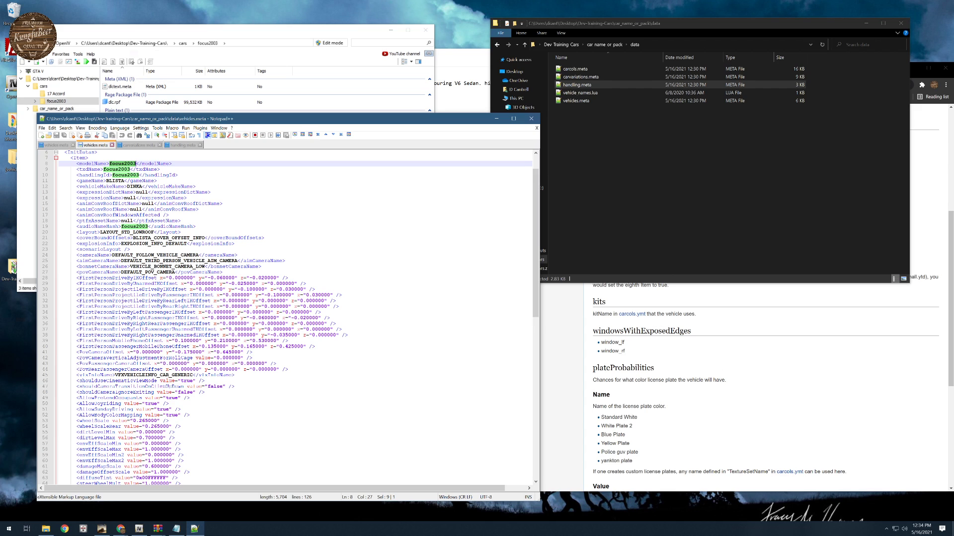
drag(280, 123, 403, 103)
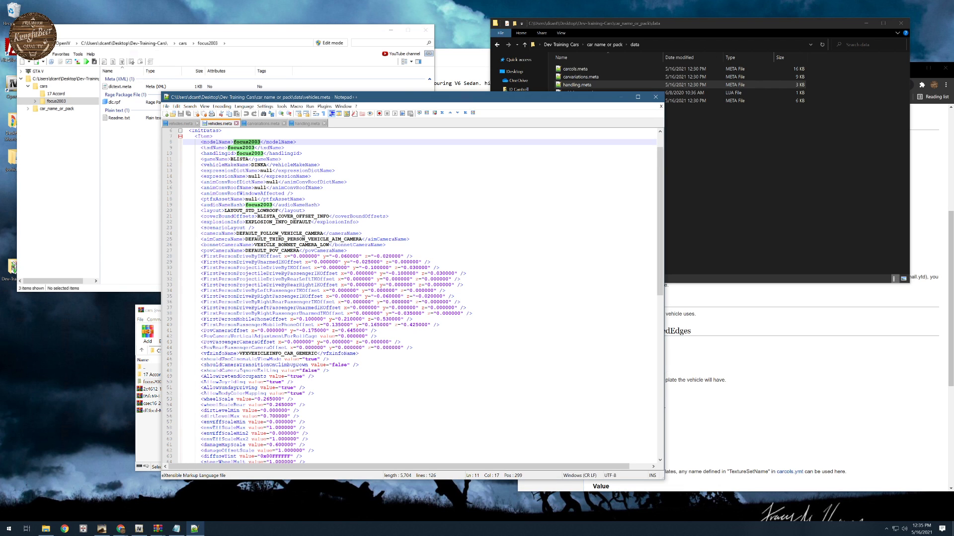
- In vehicles.meta, set the gameName value to focus2003 and the vehicleMakeName value to Ford
double_click(240, 159)
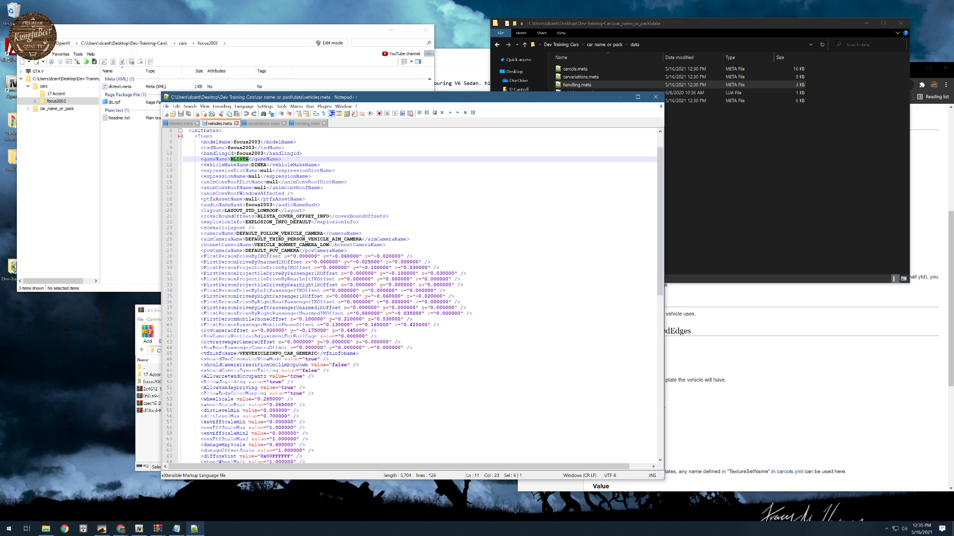
double_click(259, 165)
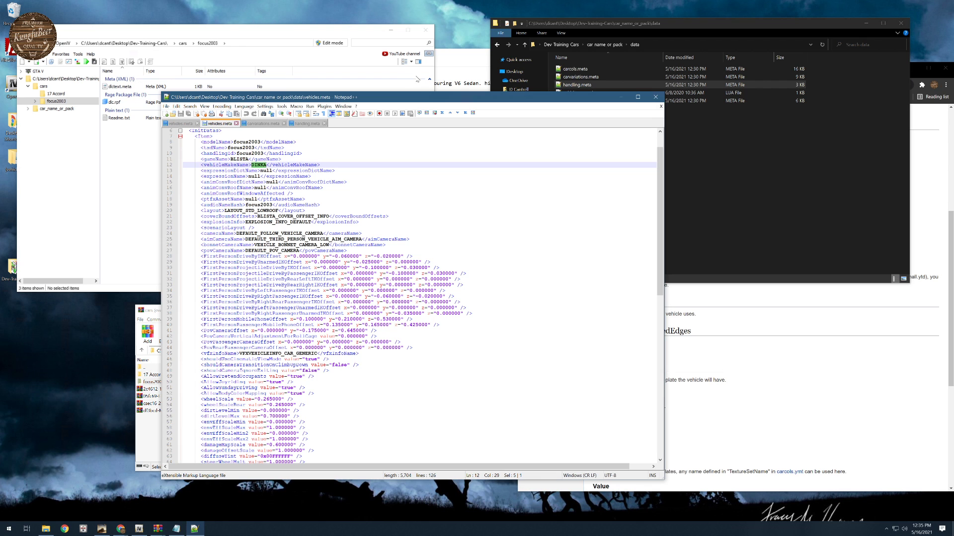
drag(407, 101, 341, 119)
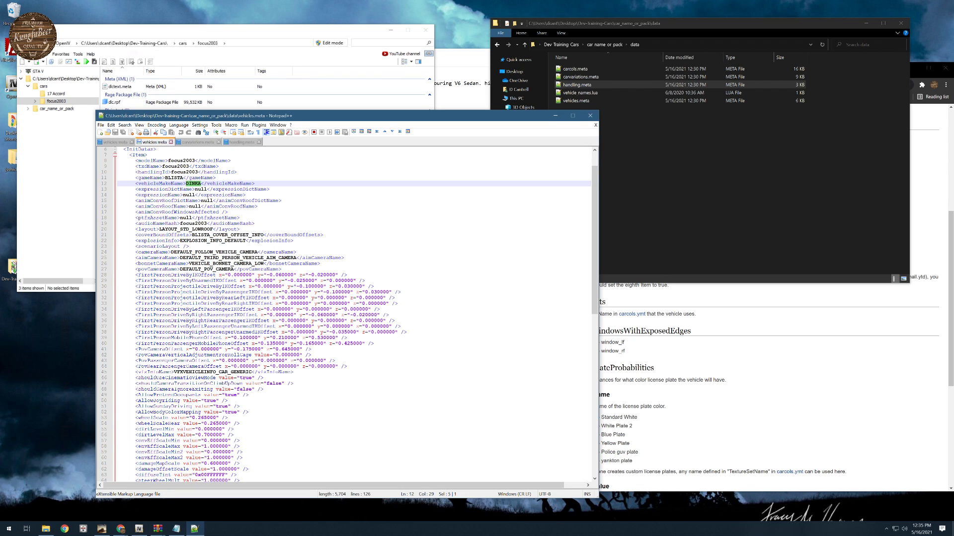
drag(166, 178, 184, 178)
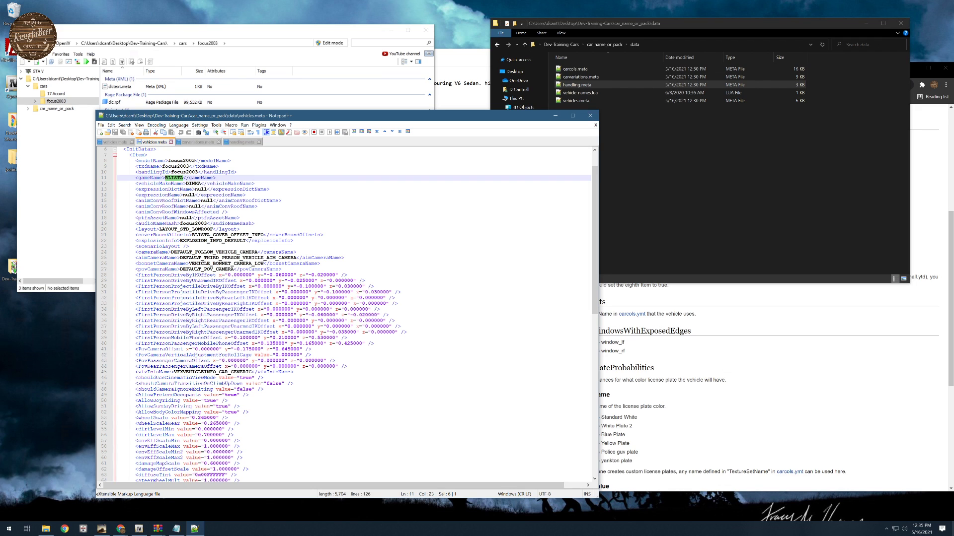
text(focus)
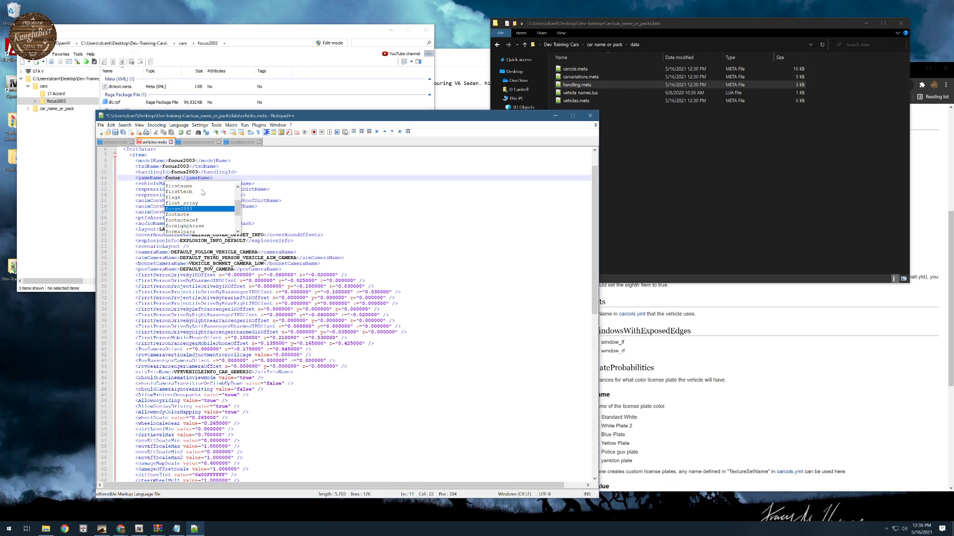
text(2003)
click(269, 183)
drag(186, 184, 202, 184)
text(Ford</vehicleMakeName>)
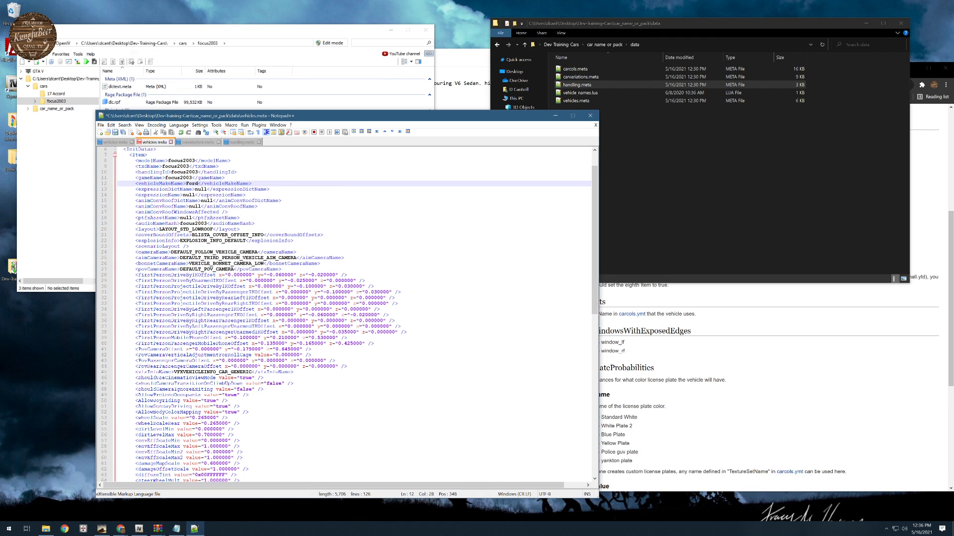
- Replace the audioNameHash value in vehicles.meta with BLISTA
click(234, 195)
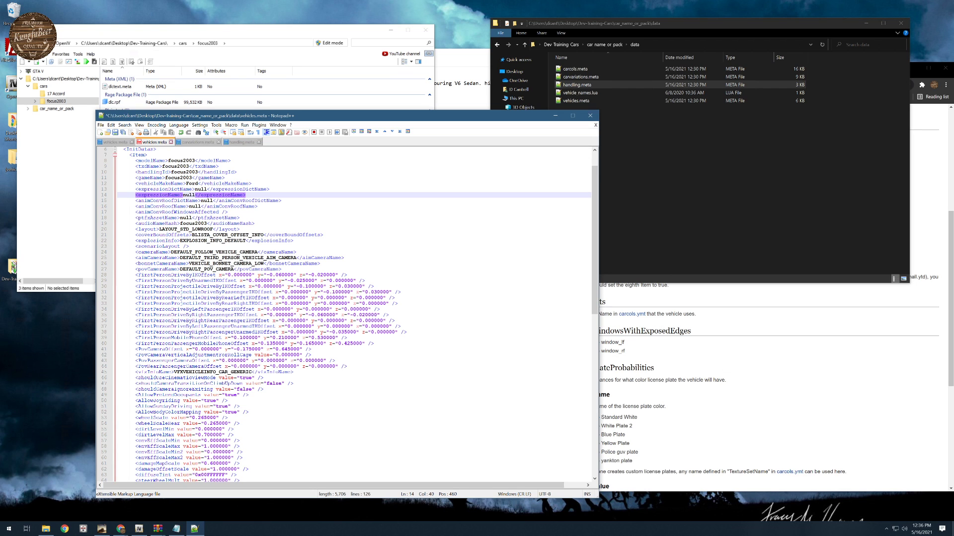
drag(136, 223, 256, 223)
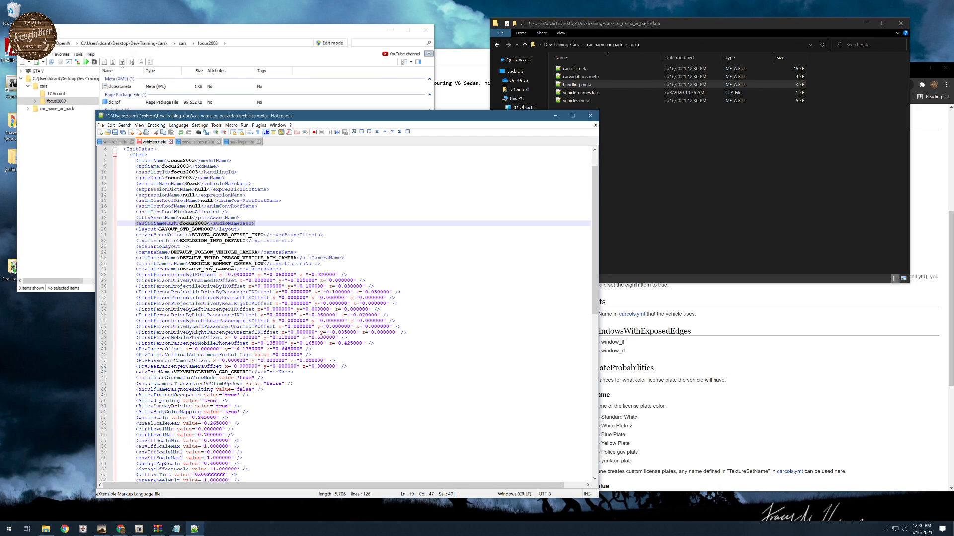
click(180, 223)
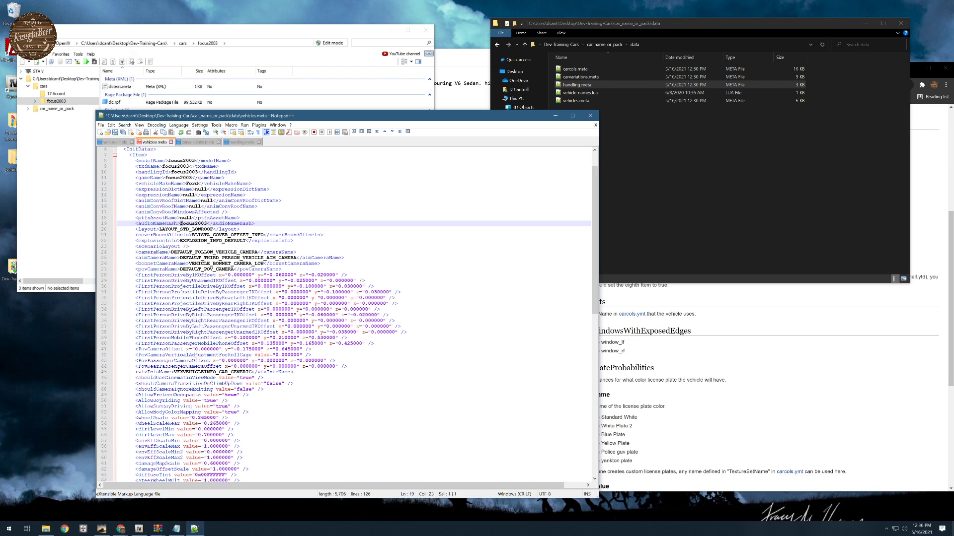
drag(180, 224, 206, 224)
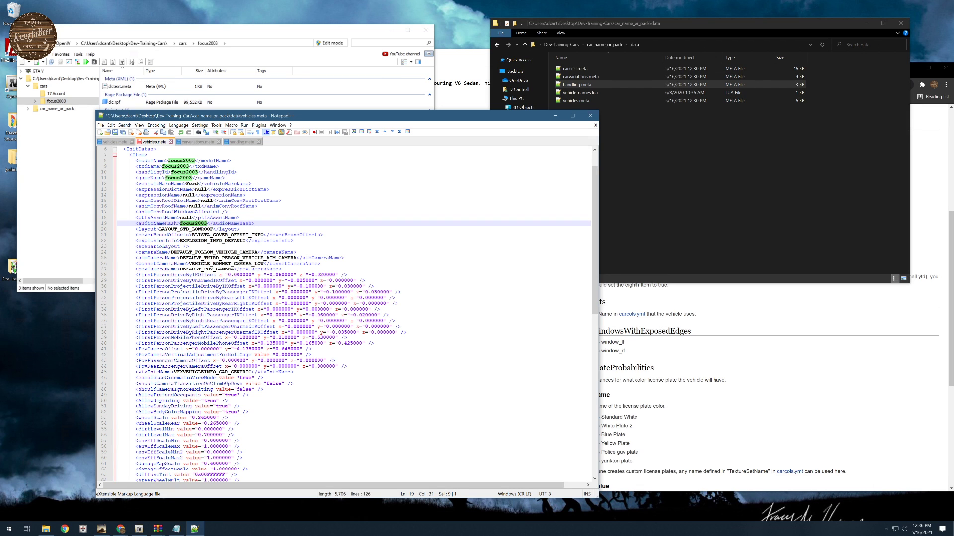
text(BLISTA)
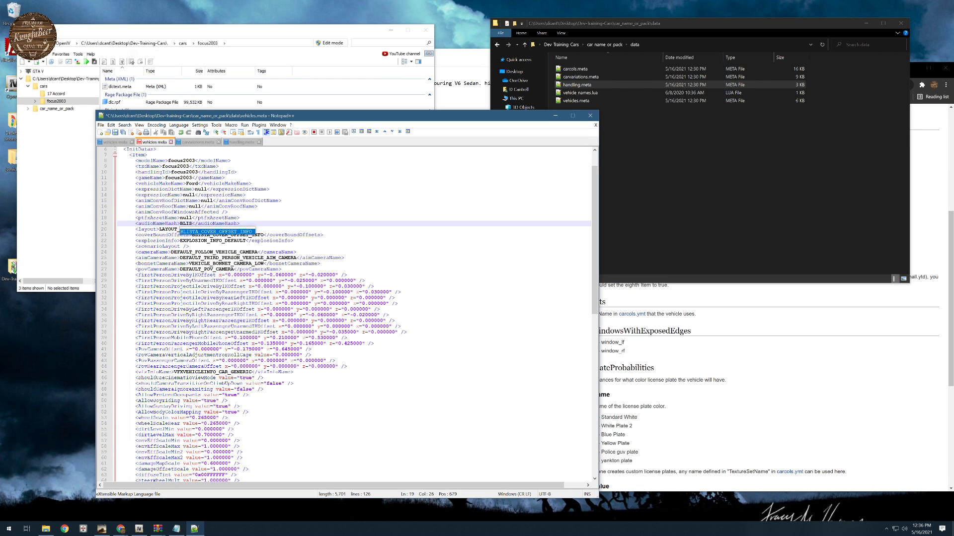
click(189, 247)
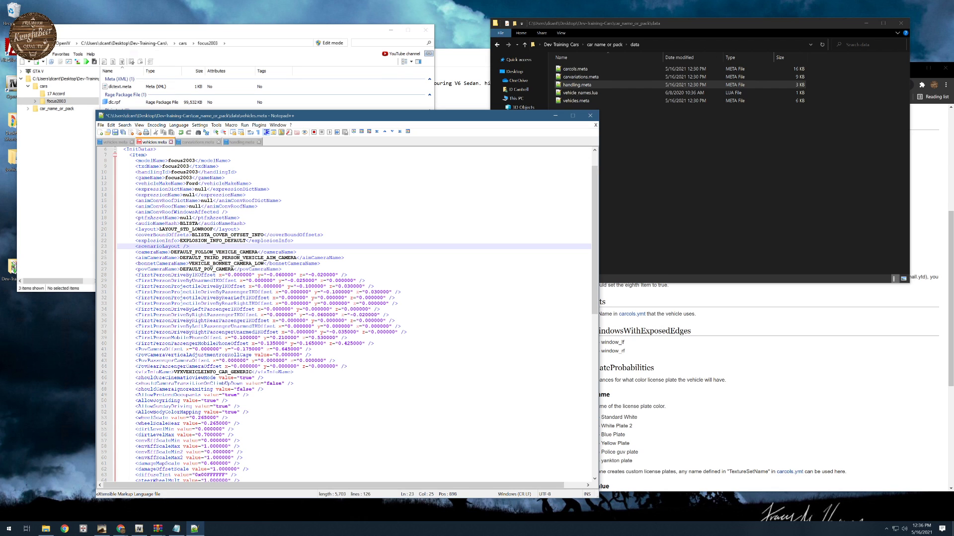
double_click(189, 223)
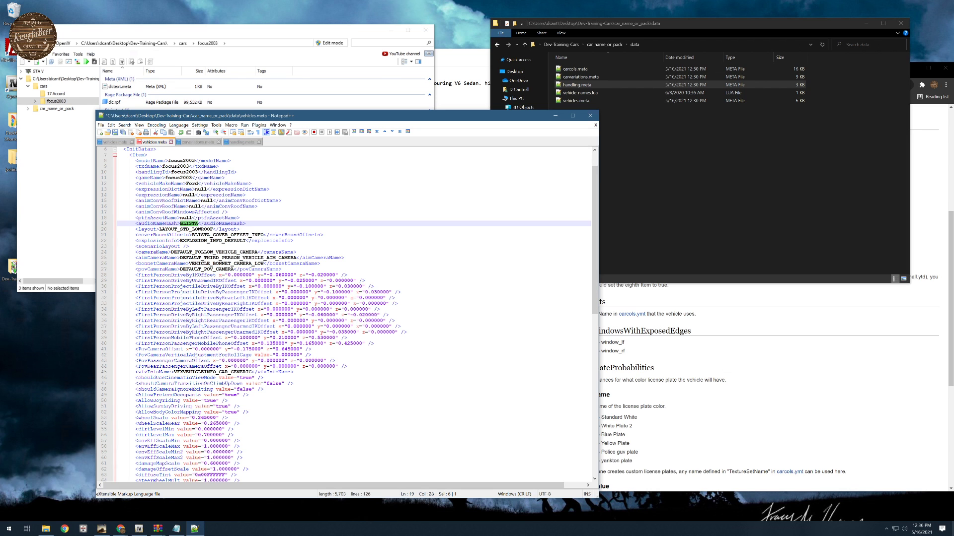
- Review the layout and camera entries in vehicles.meta, and highlight the first distance under lodDistances
drag(135, 229, 244, 219)
scroll(303, 298, down, 3)
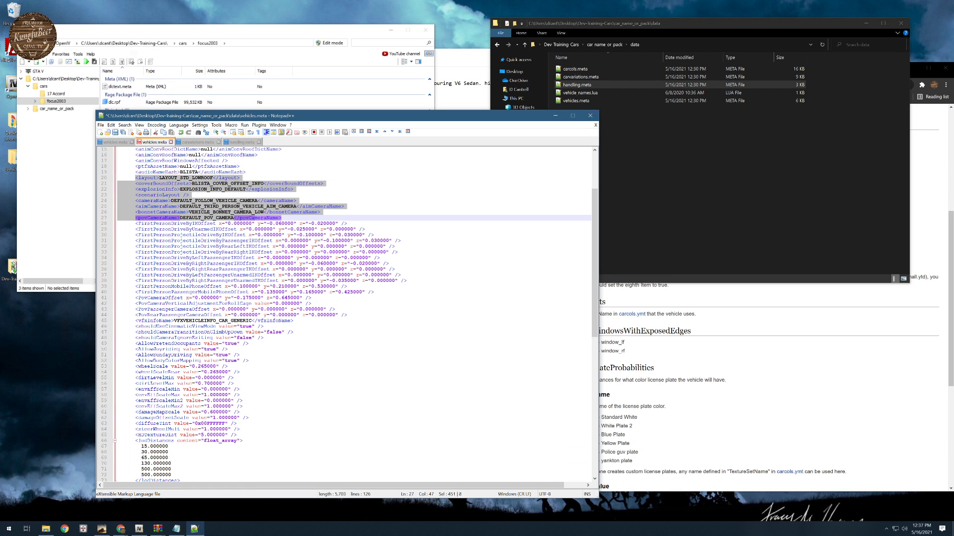
scroll(348, 313, down, 9)
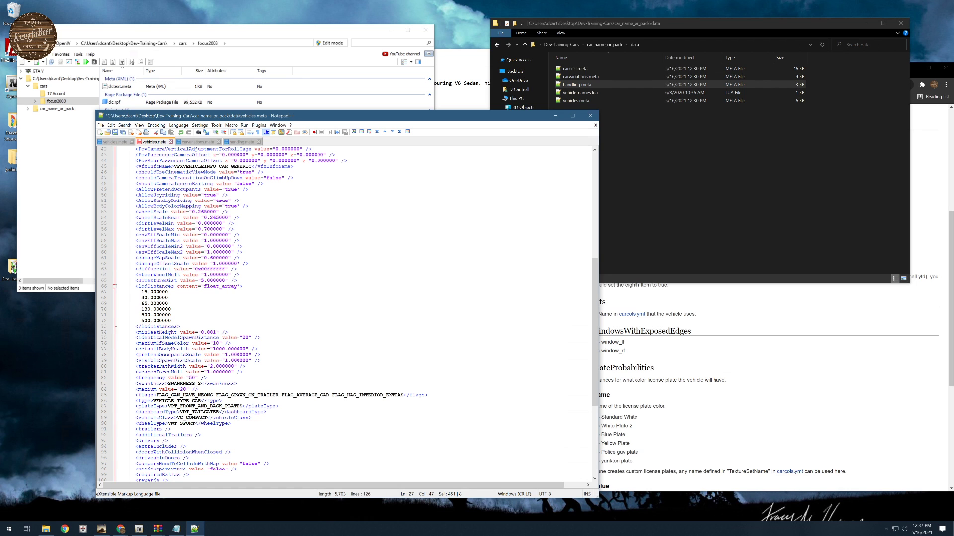
click(463, 59)
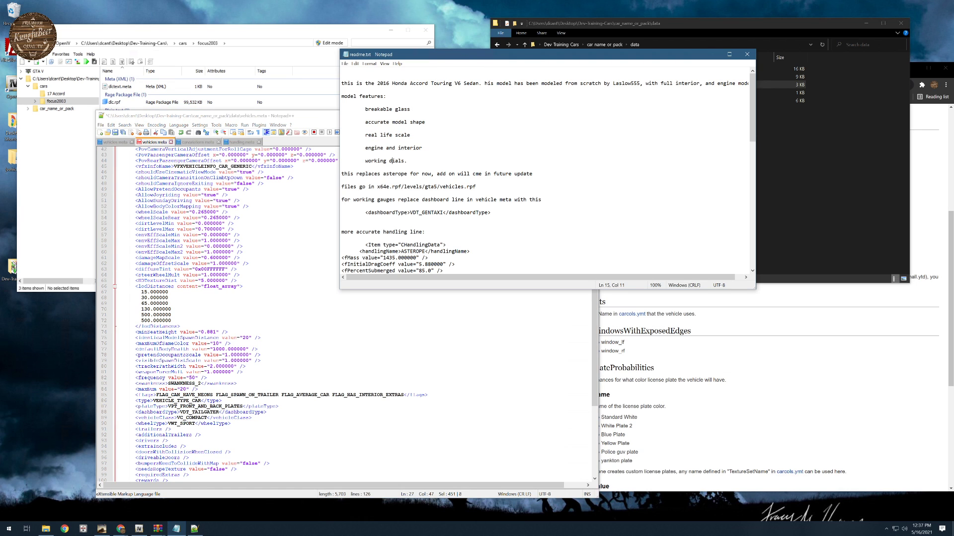
drag(141, 292, 168, 292)
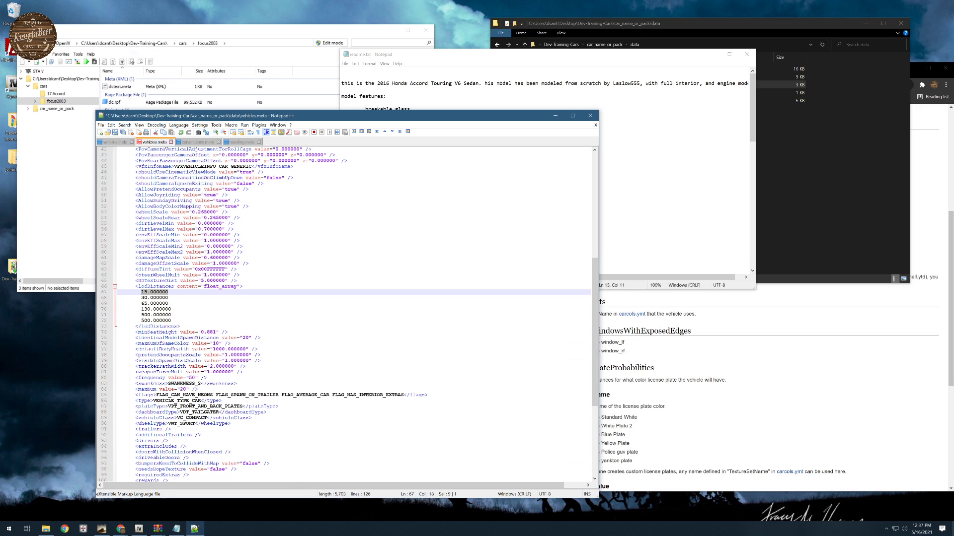
click(565, 62)
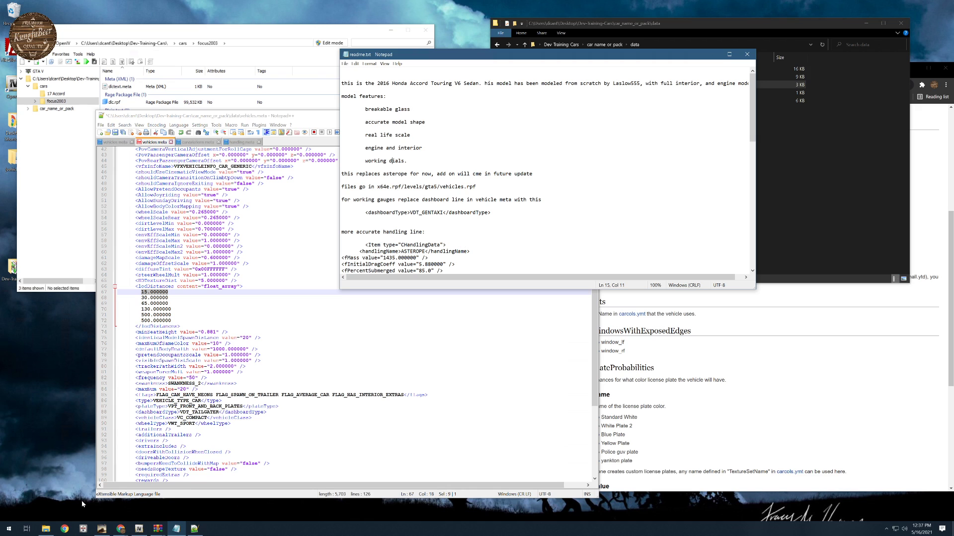
- Open the vehicles civilian resource inside the desktop [vehicles] folder and look into its data folder
double_click(11, 158)
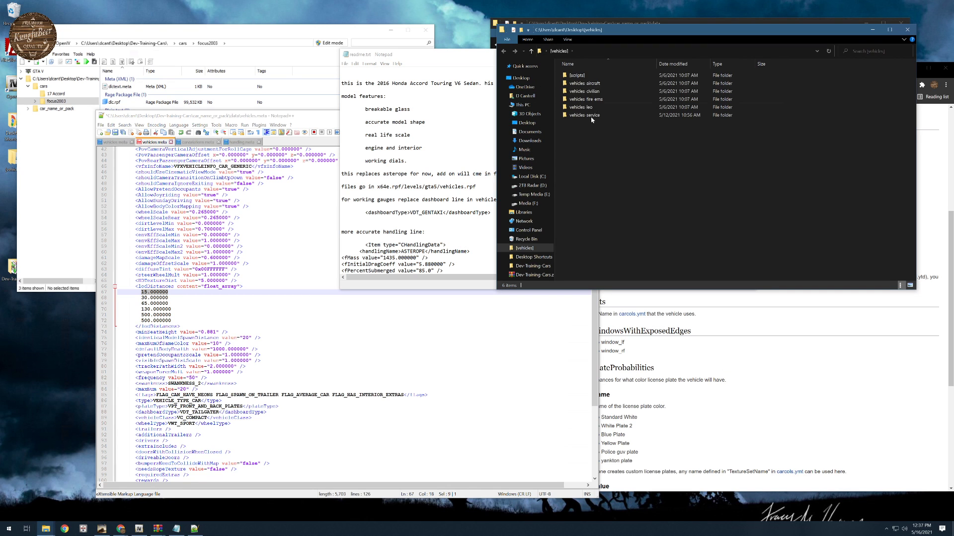
double_click(597, 92)
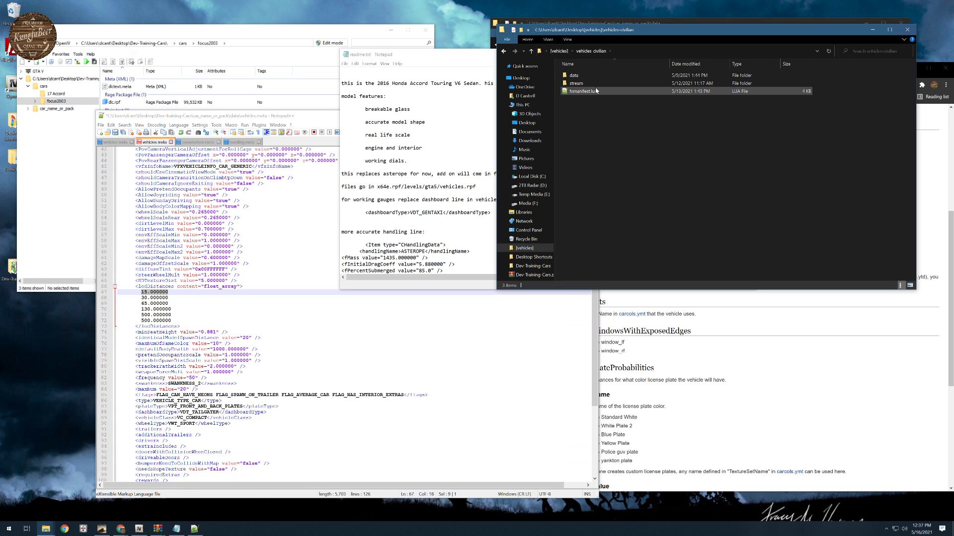
drag(629, 30, 523, 75)
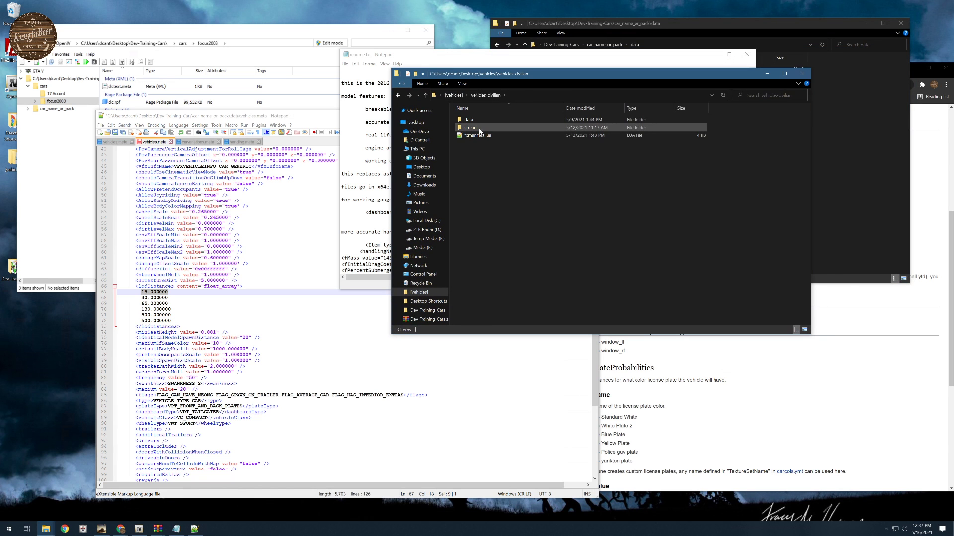
double_click(476, 120)
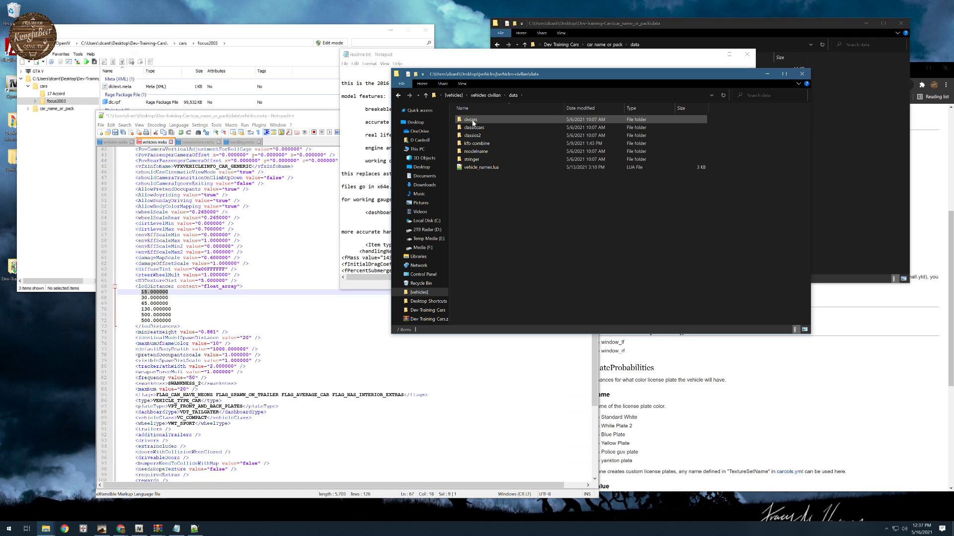
click(495, 95)
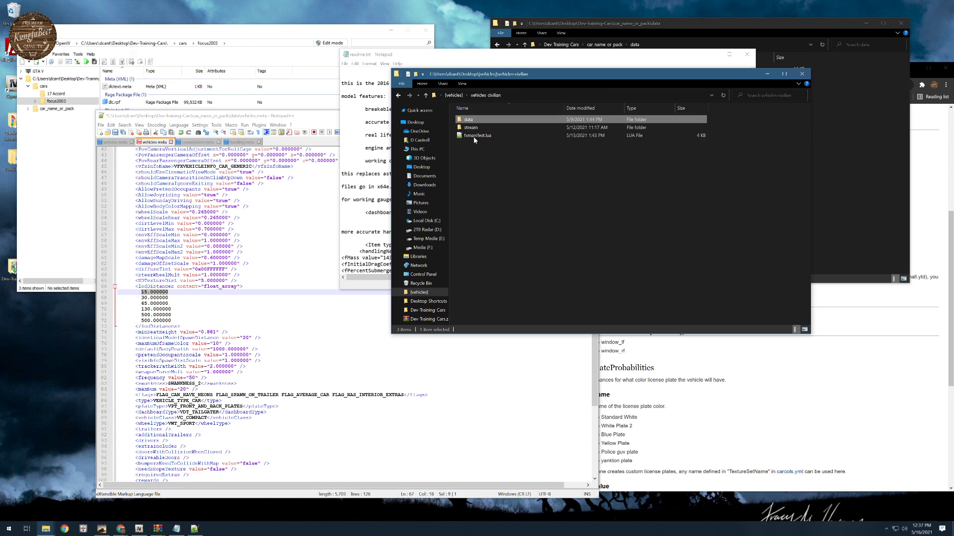
- Browse the model and texture files in the first two subfolders of the civilian resource's stream folder
click(476, 130)
double_click(476, 127)
double_click(478, 121)
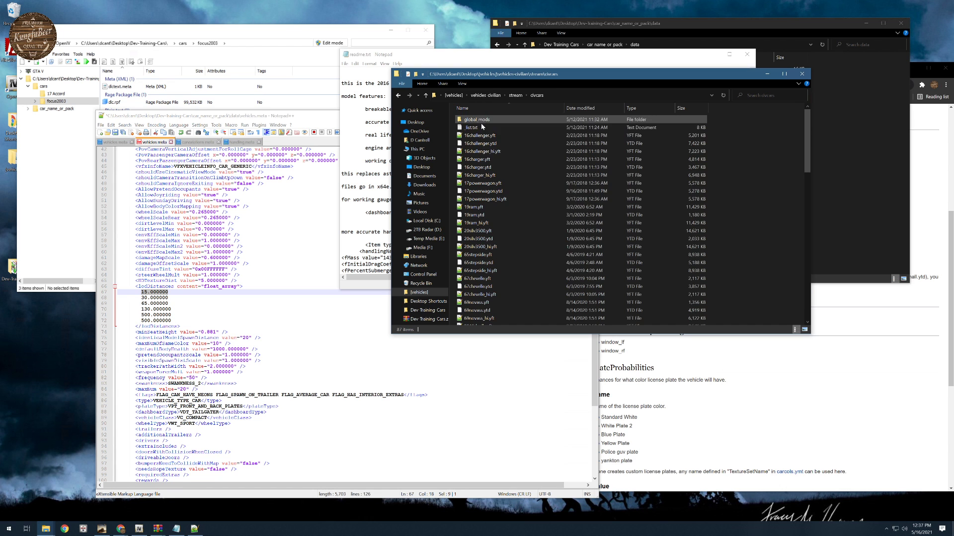
scroll(485, 196, down, 17)
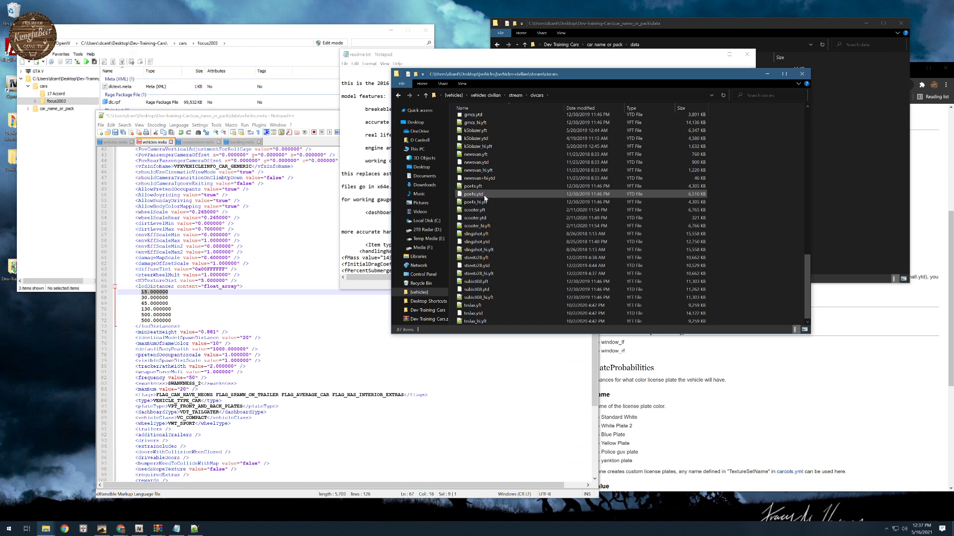
scroll(485, 196, up, 17)
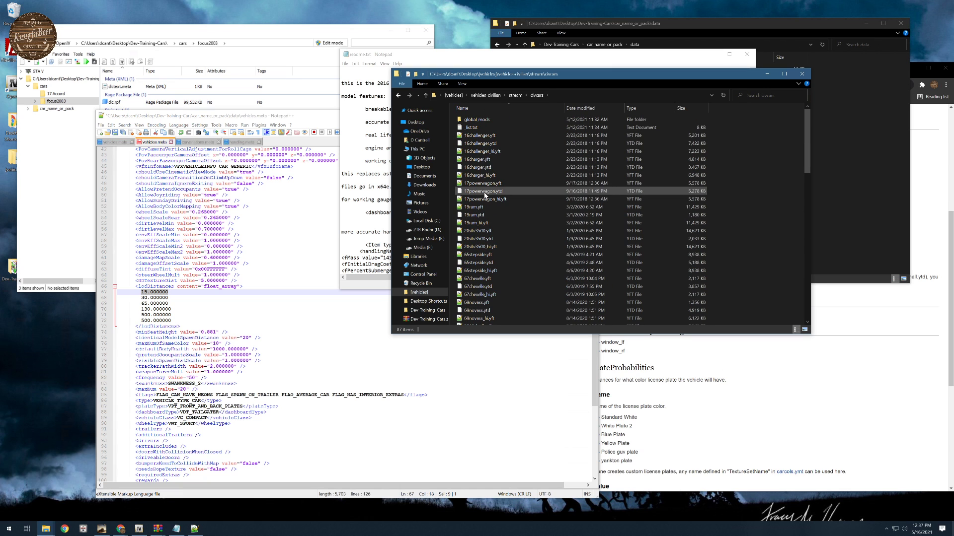
click(515, 95)
double_click(487, 130)
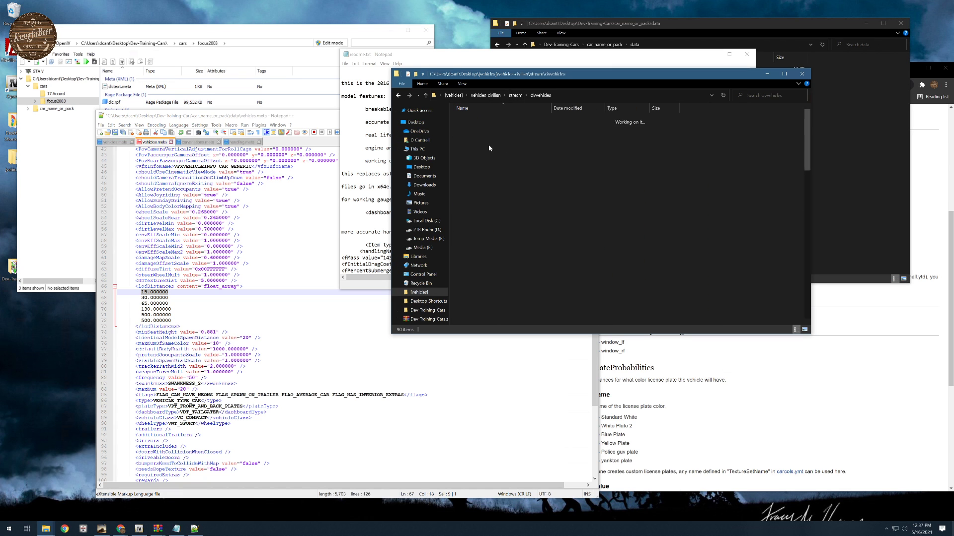
scroll(497, 199, down, 12)
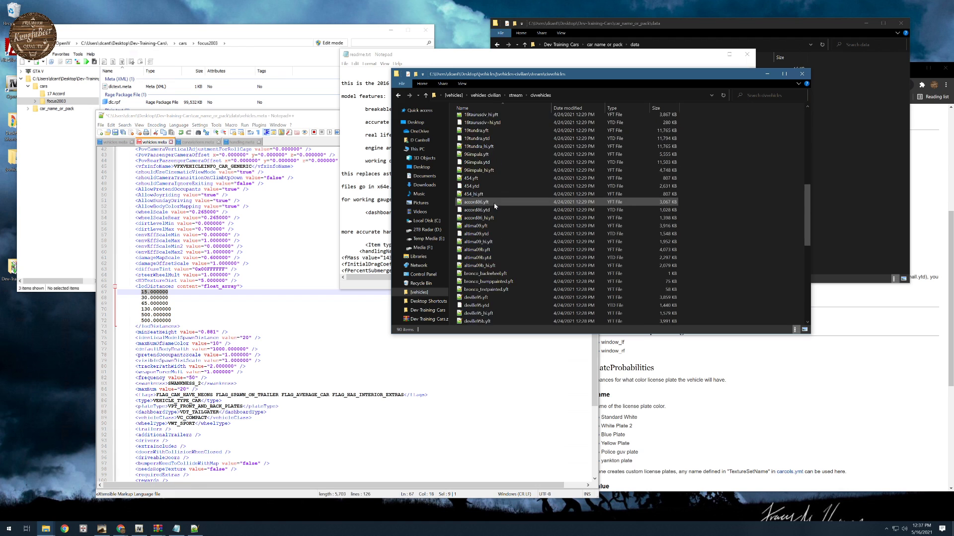
- Look through the vehicle files in the stream folder's third subfolder, classiccars and classics2
click(516, 94)
double_click(482, 138)
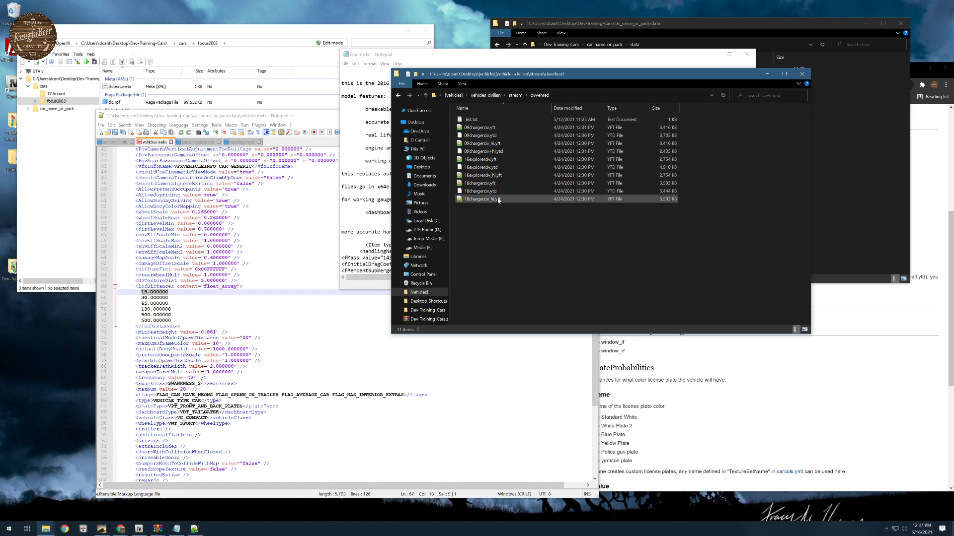
click(515, 95)
double_click(497, 145)
scroll(514, 198, down, 3)
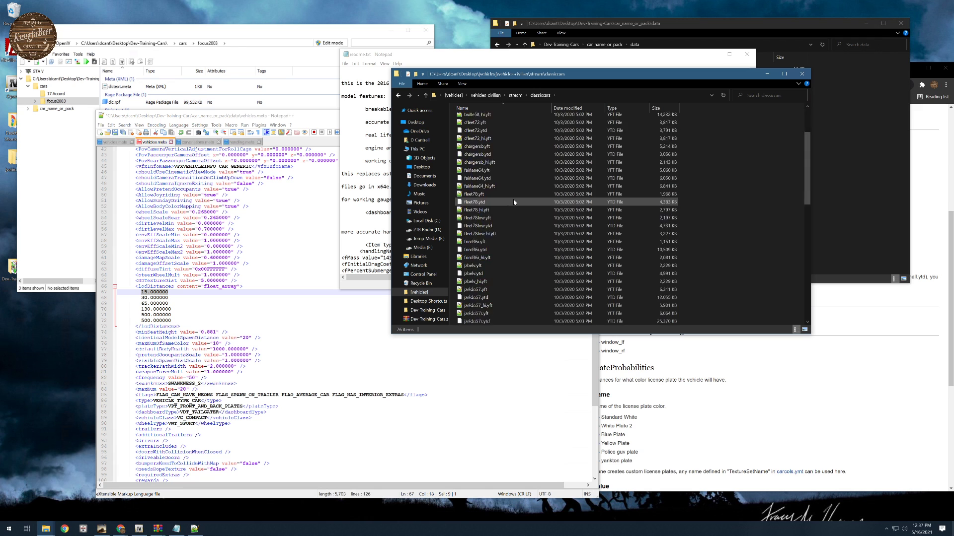
scroll(514, 199, down, 10)
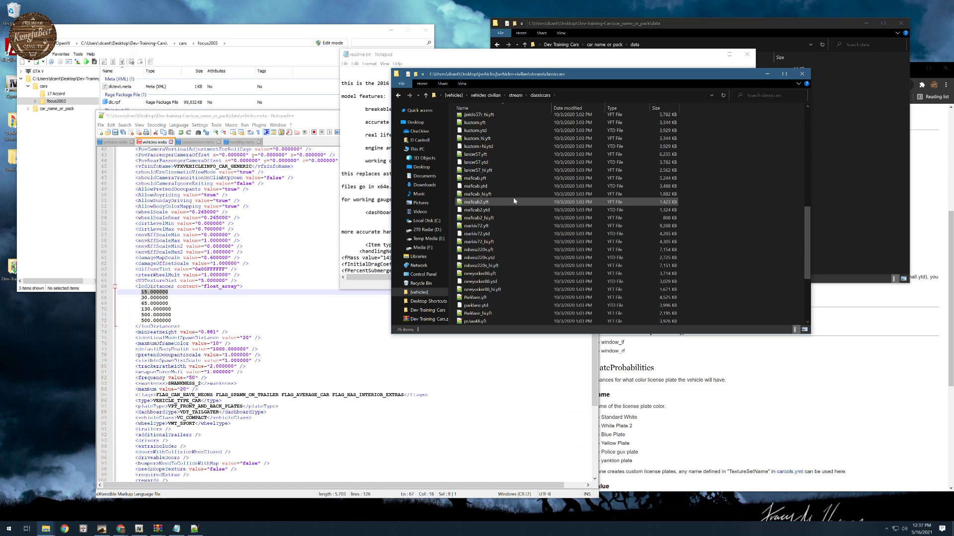
click(516, 95)
double_click(494, 152)
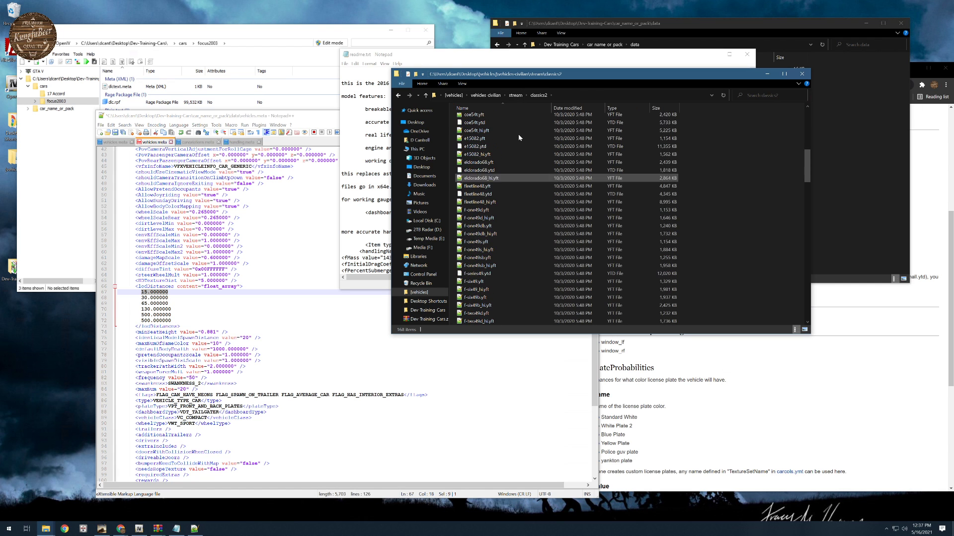
- Examine the vehicle files in the kfb combine subfolder of the stream folder
click(515, 95)
click(486, 159)
double_click(486, 159)
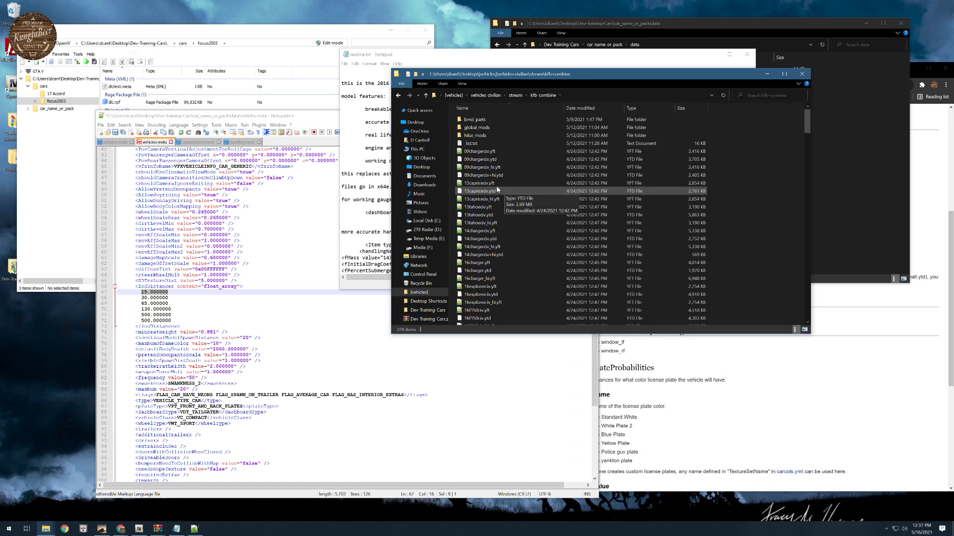
scroll(496, 186, down, 20)
scroll(497, 187, down, 20)
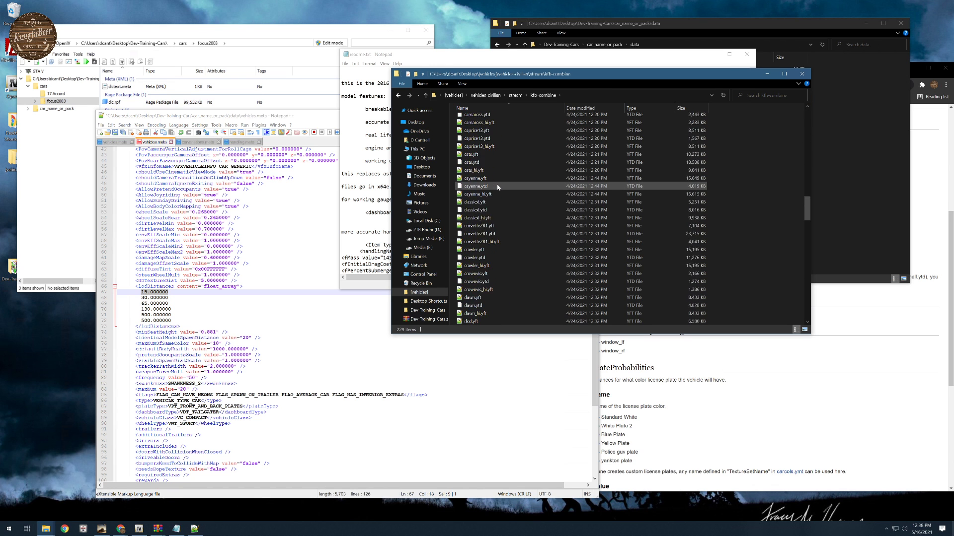
scroll(497, 282, down, 15)
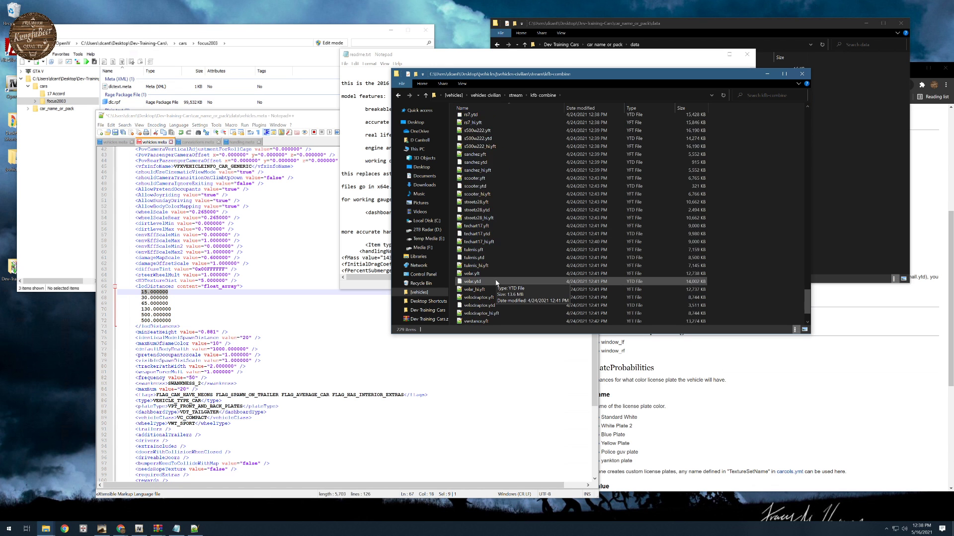
- Select all the vehicle model and texture files in the kfb combine folder, from the last .yft to 09chargerslv.yft, and look through them
click(478, 321)
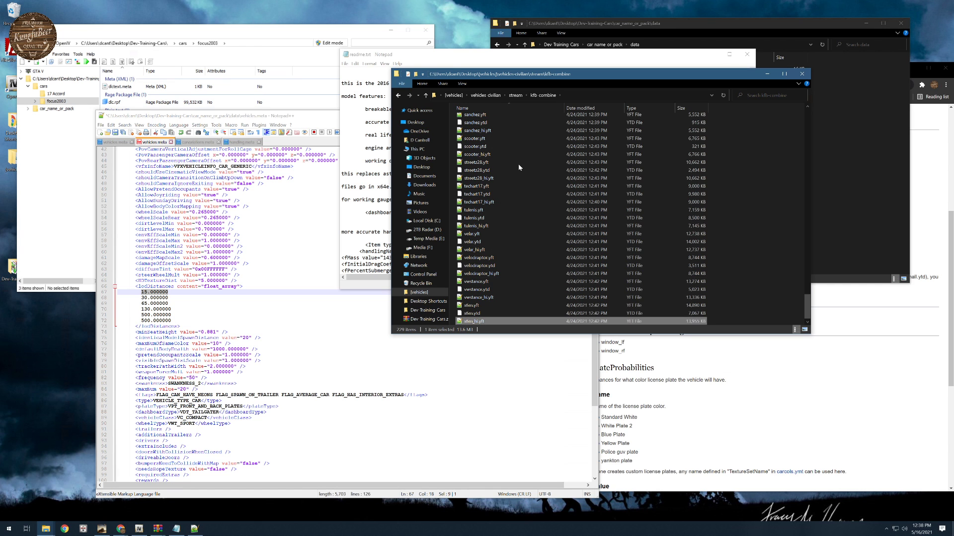
scroll(499, 198, up, 20)
scroll(503, 127, up, 20)
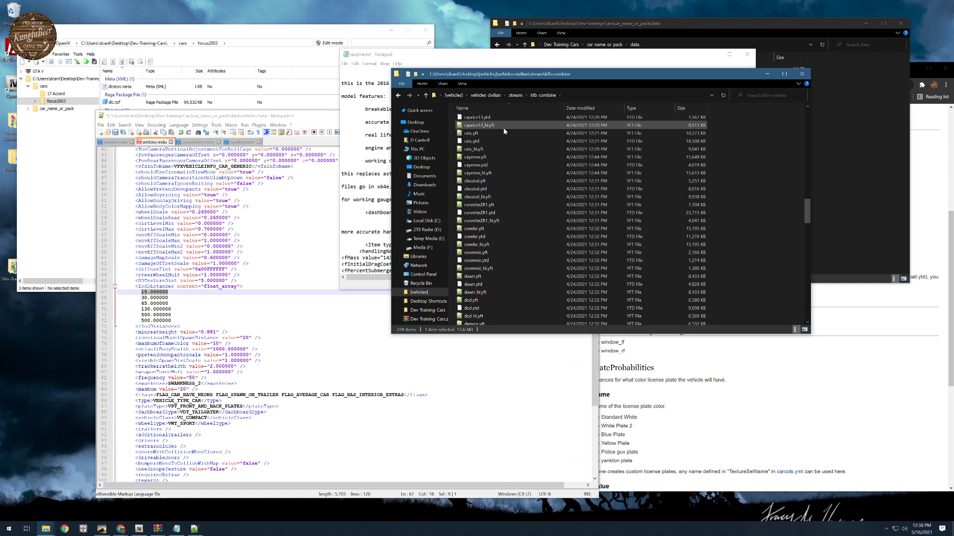
scroll(502, 128, up, 9)
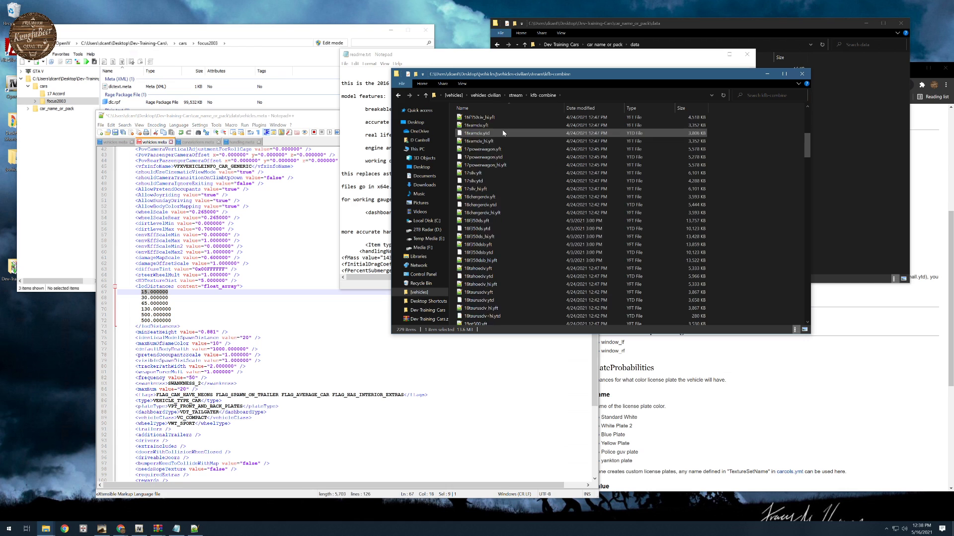
scroll(503, 133, up, 2)
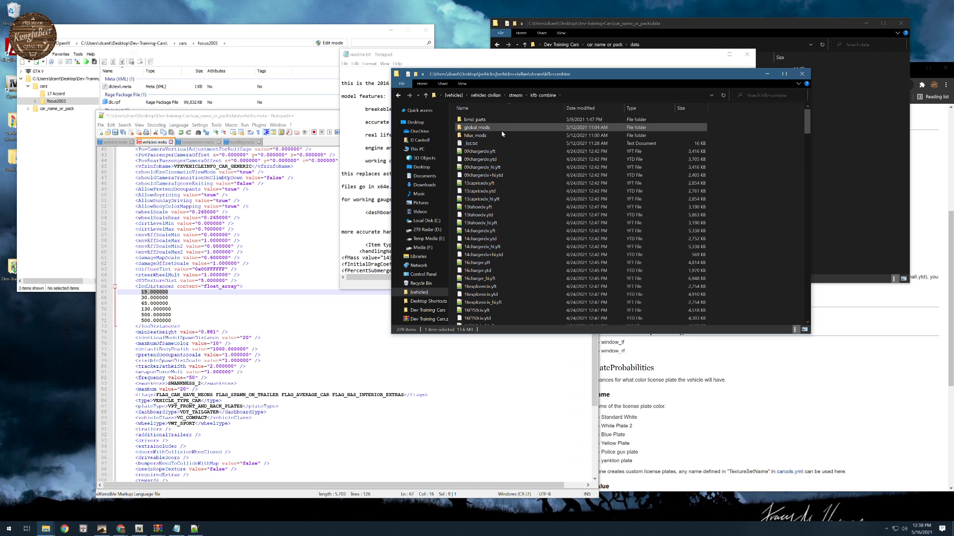
shift+click(494, 151)
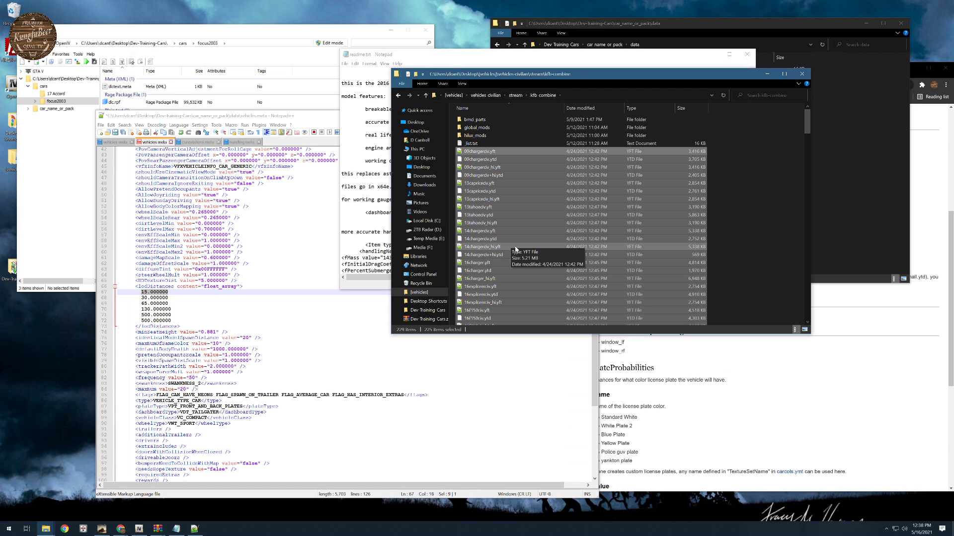
scroll(514, 278, down, 8)
scroll(508, 281, down, 9)
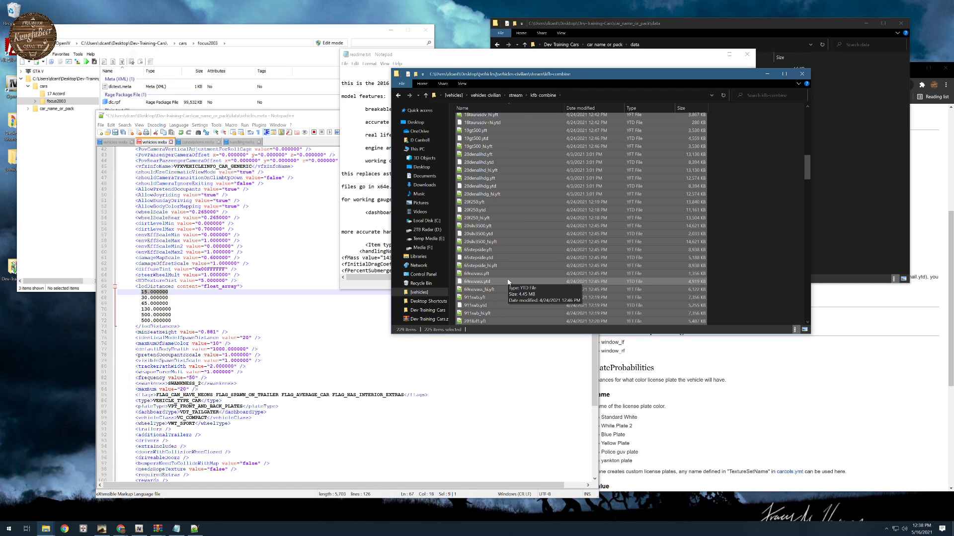
- Look at the vehicle subfolders inside the stream folder's stringer folder and return to the stream folder
click(518, 96)
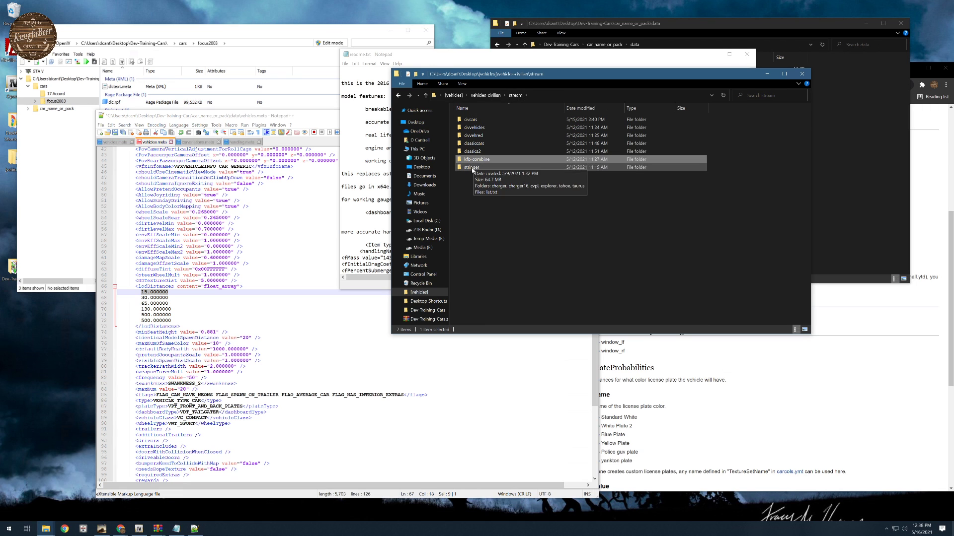
double_click(512, 168)
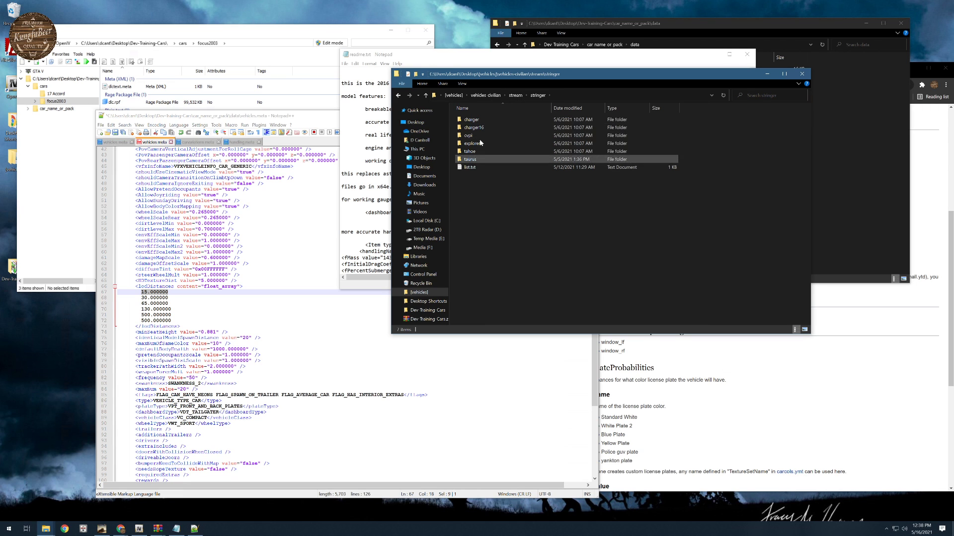
click(516, 96)
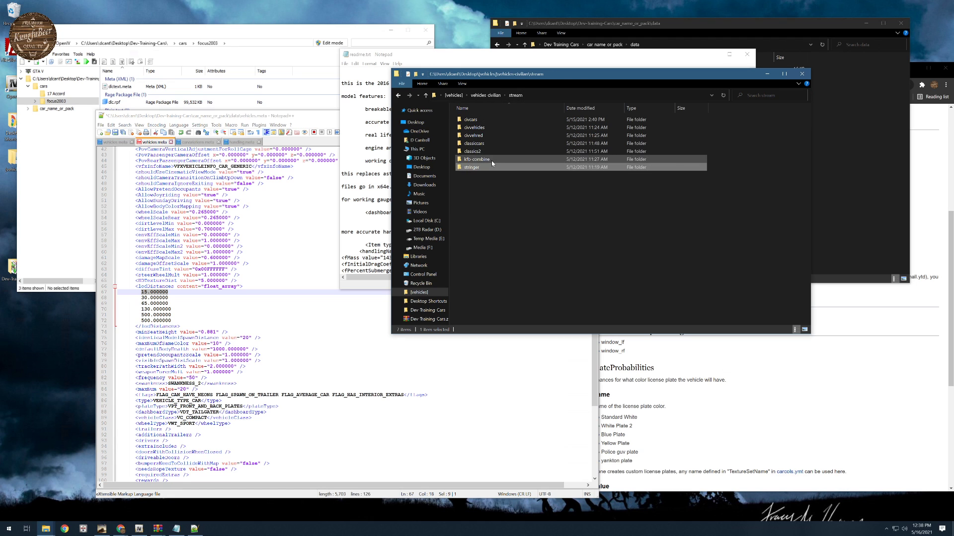
- Open the vehicles.meta file from the civcars subfolder of the civilian resource's data folder
click(487, 96)
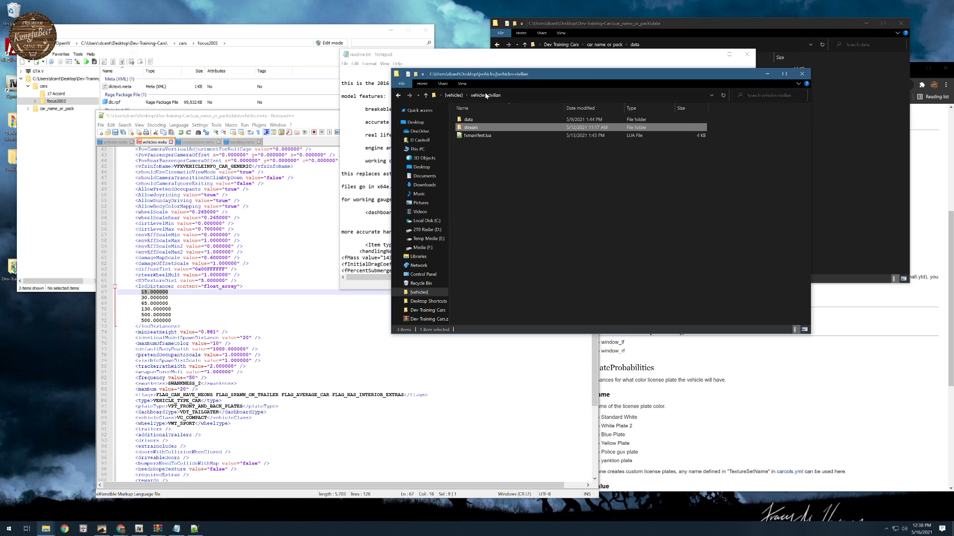
double_click(468, 121)
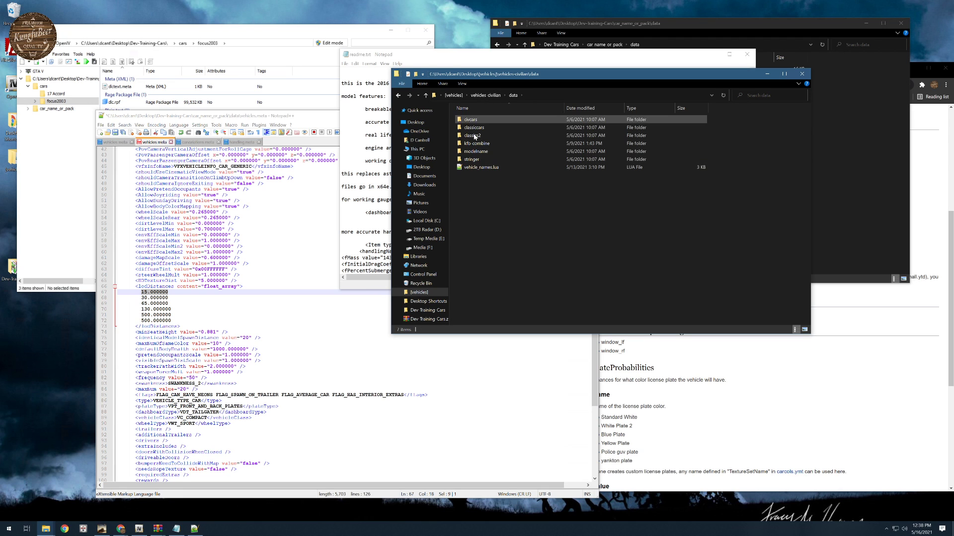
double_click(470, 120)
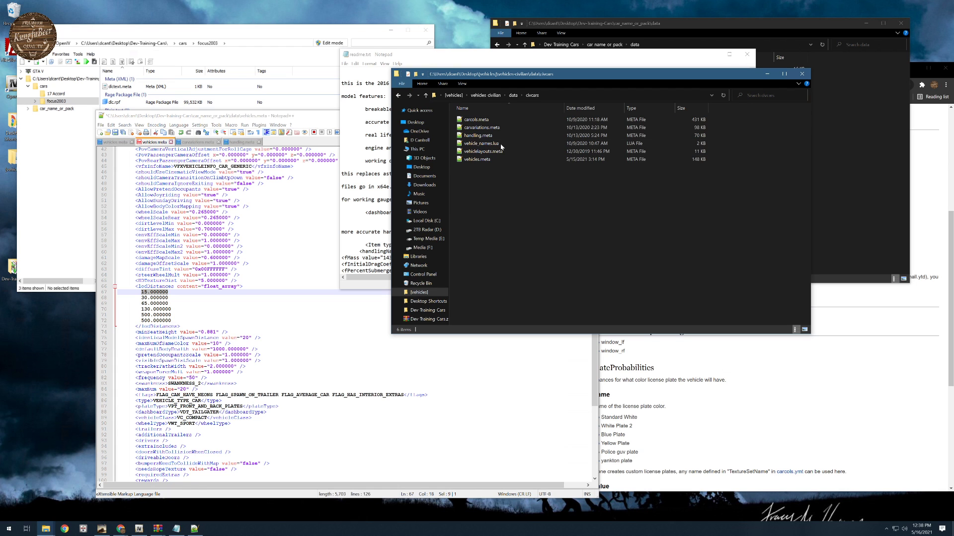
double_click(472, 160)
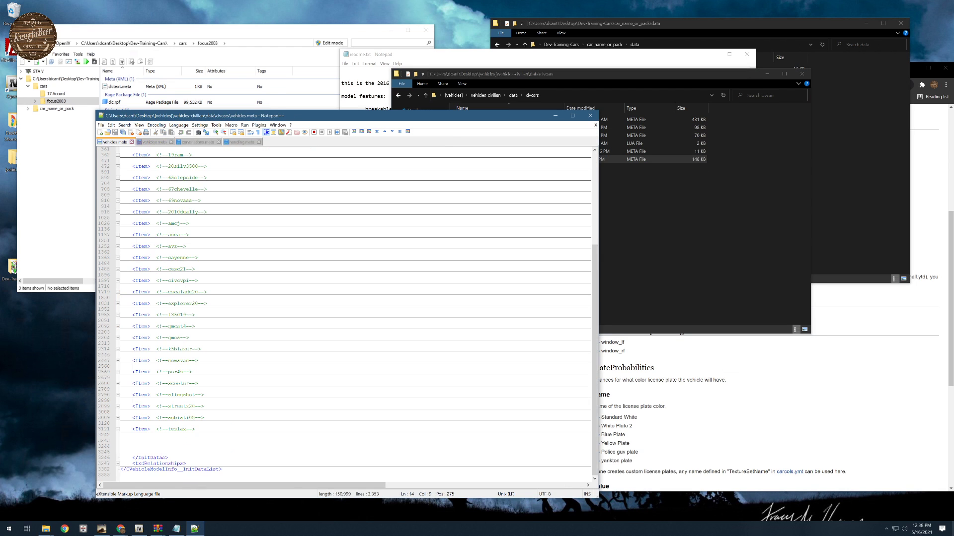
- Inspect the expanded 16challenger item in the pack's vehicles.meta, highlight its name comment, and collapse the item again
drag(355, 116, 551, 53)
scroll(544, 251, up, 7)
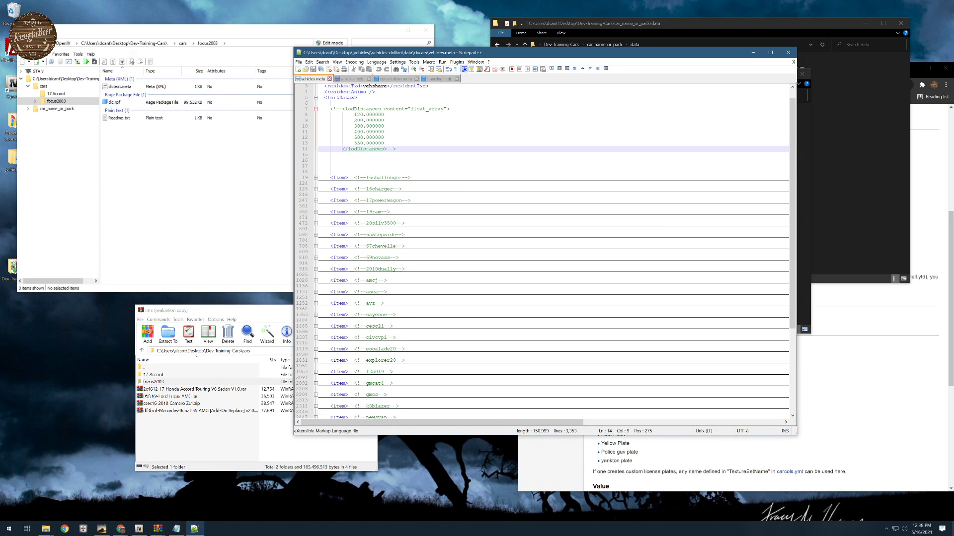
click(313, 178)
drag(351, 177, 408, 177)
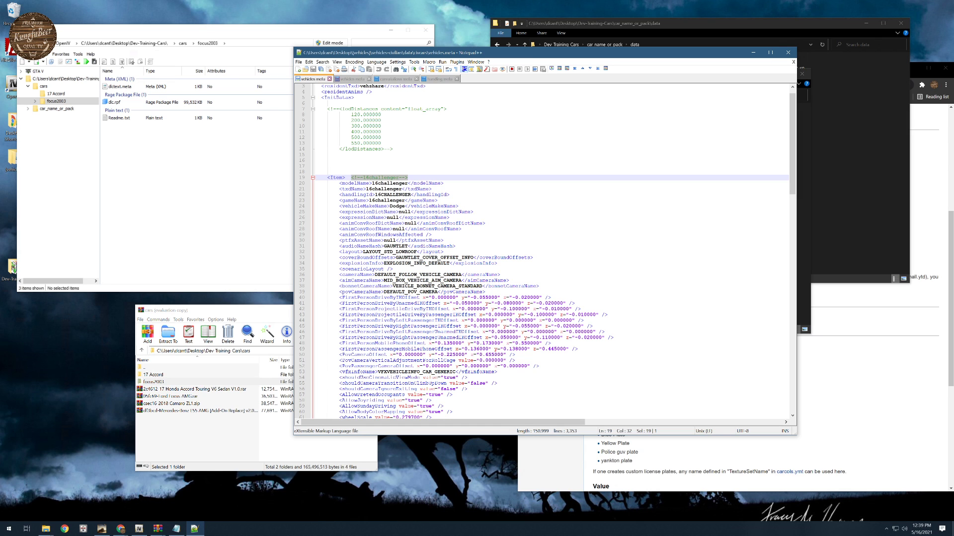
click(313, 178)
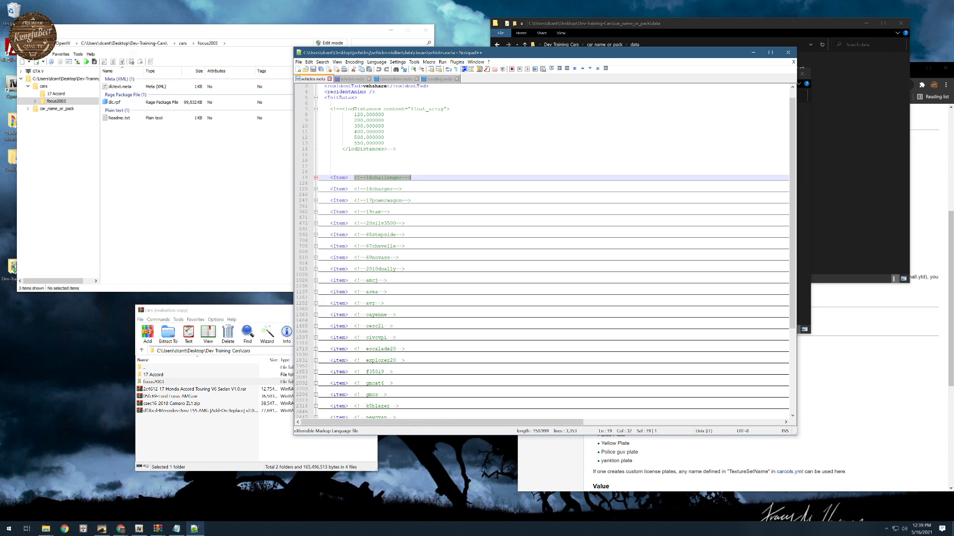
- Look through the collapsed, name-commented vehicle items across the pack's vehicles.meta
scroll(312, 179, down, 7)
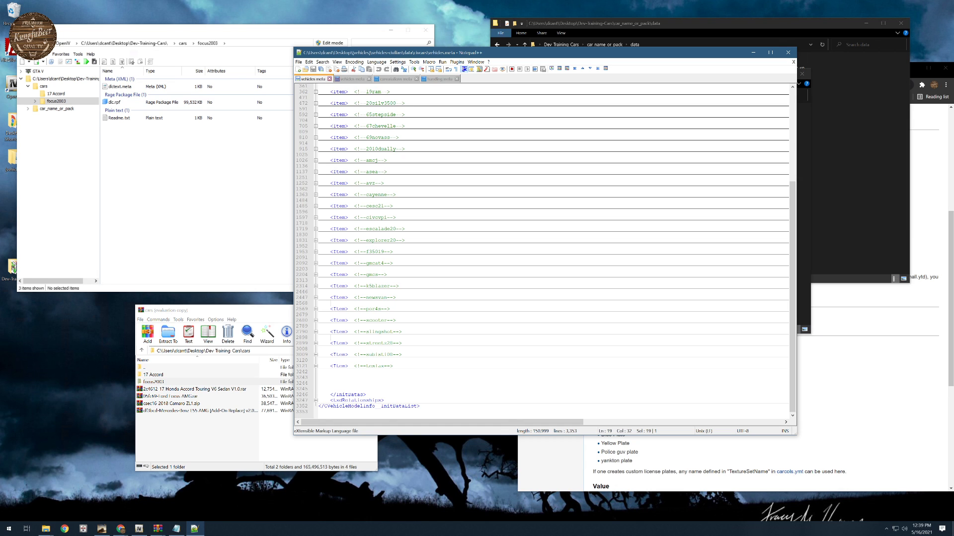
scroll(551, 249, up, 8)
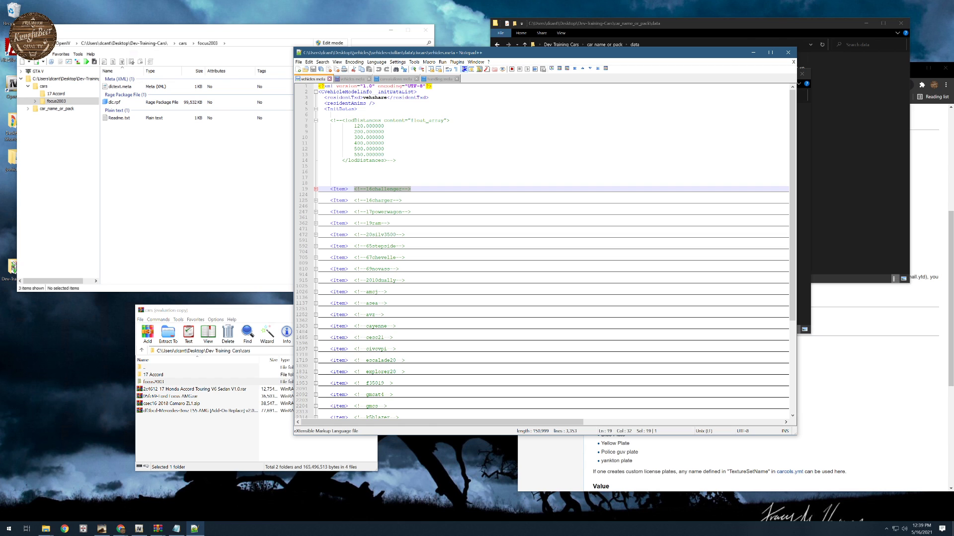
scroll(551, 249, down, 8)
scroll(551, 249, up, 8)
scroll(552, 248, down, 8)
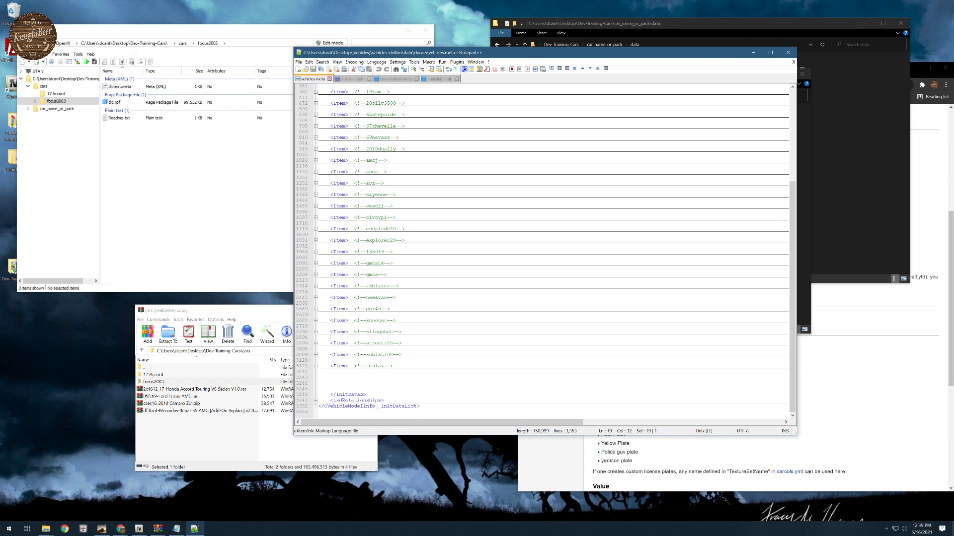
scroll(306, 412, up, 8)
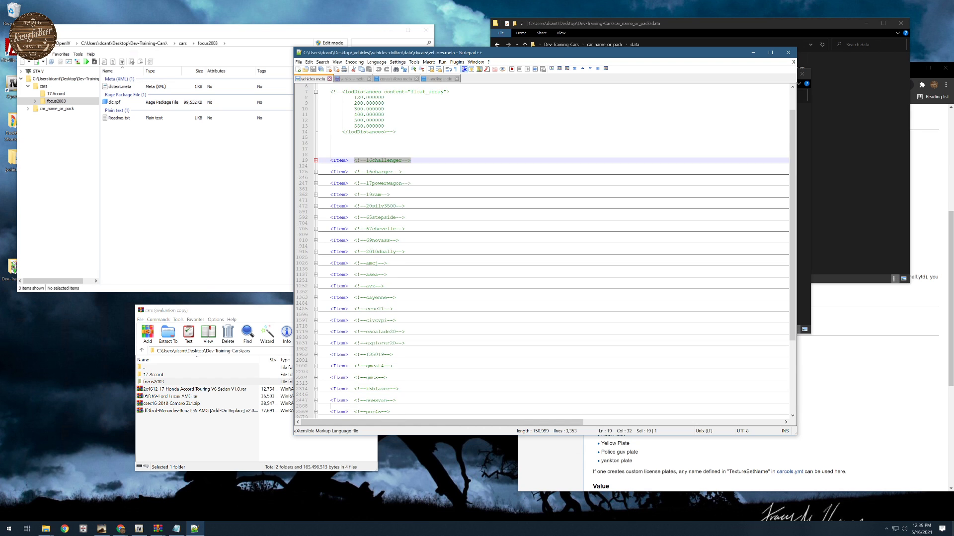
- Expand the txdRelationships section, examine its parent and child texture entries, and collapse it again
scroll(306, 411, down, 8)
click(315, 401)
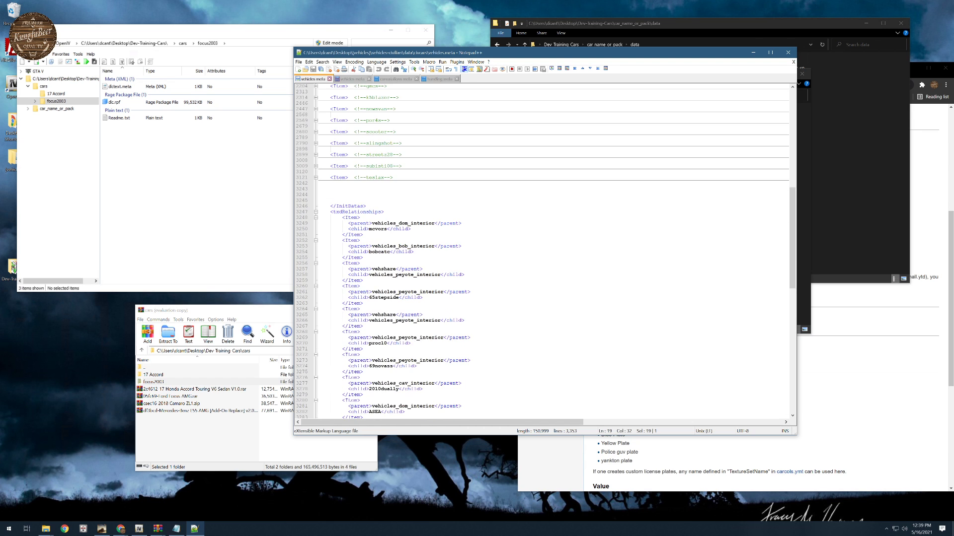
scroll(315, 400, down, 3)
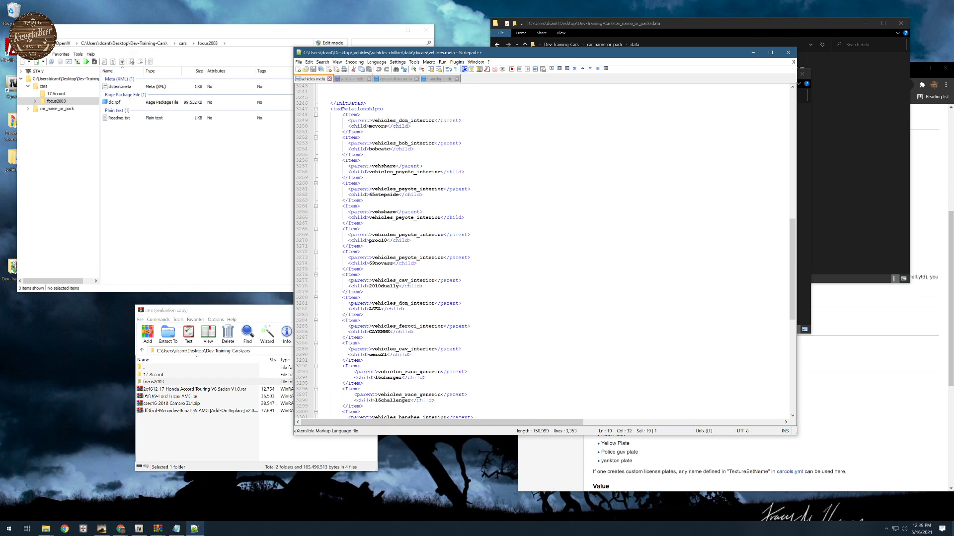
scroll(554, 252, down, 9)
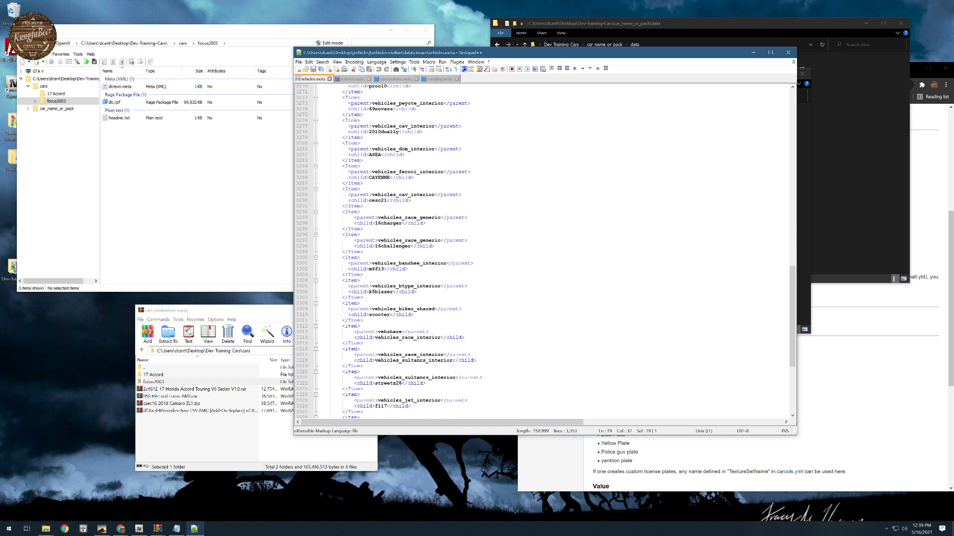
scroll(554, 252, down, 4)
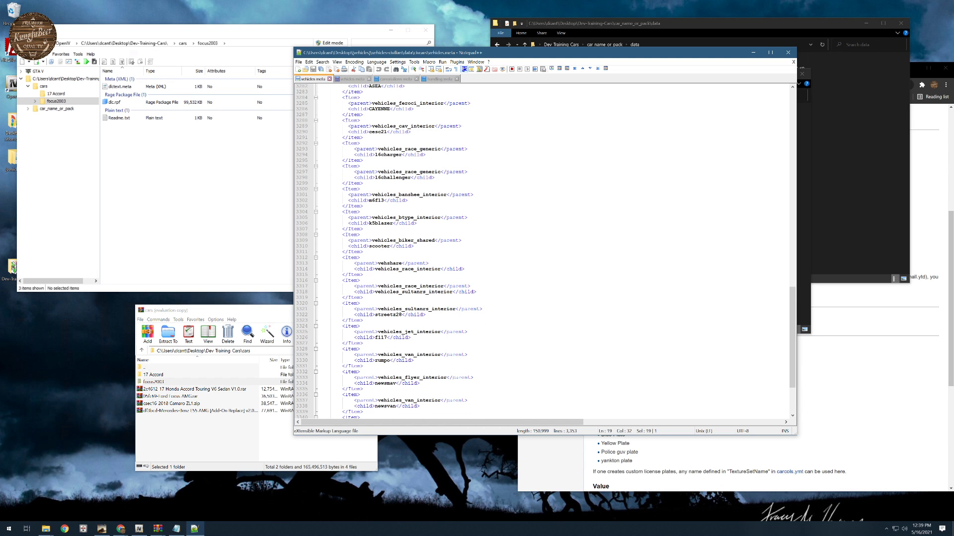
scroll(554, 252, up, 13)
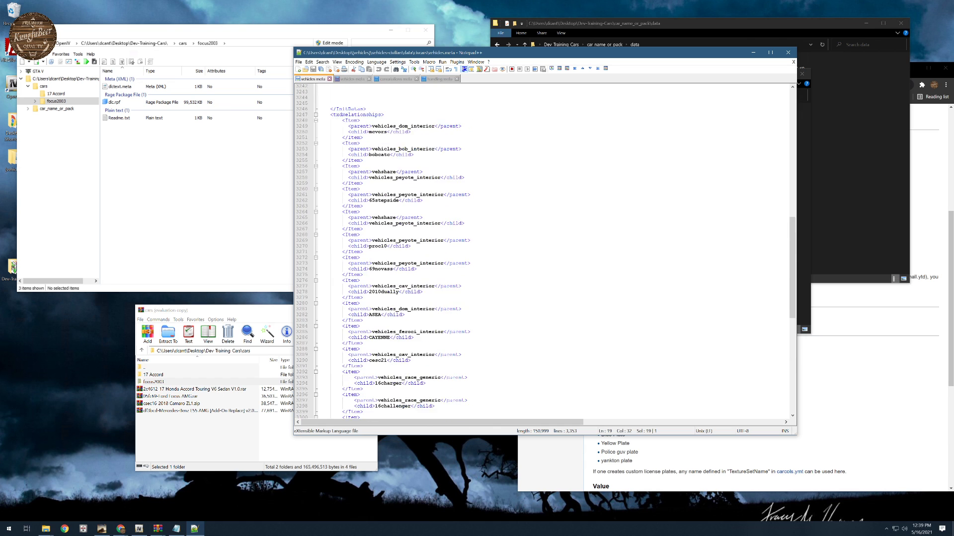
scroll(554, 252, up, 6)
click(315, 218)
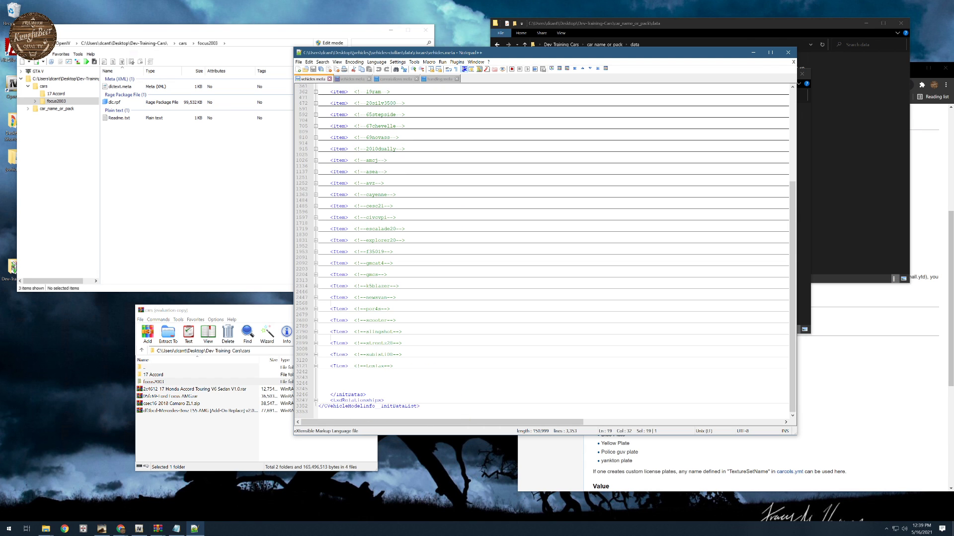
- Copy the lodDistances block from the comment at the start of the pack's vehicles.meta and close that file
scroll(555, 252, up, 8)
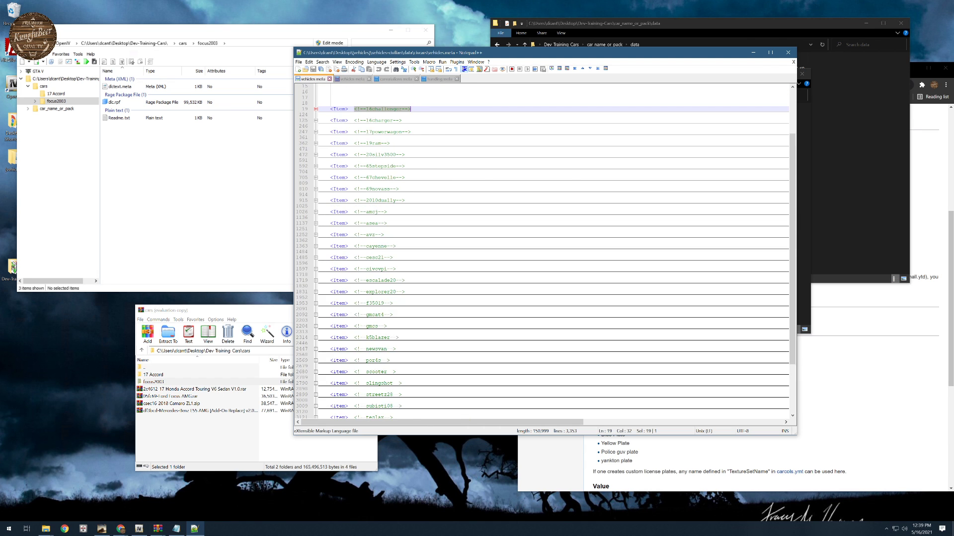
drag(342, 121, 386, 160)
key(ctrl+c)
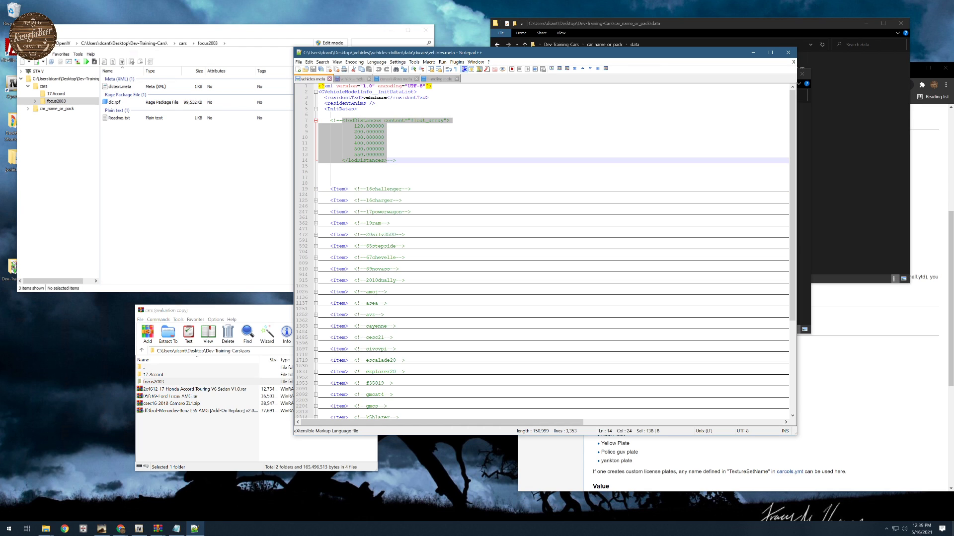
click(330, 79)
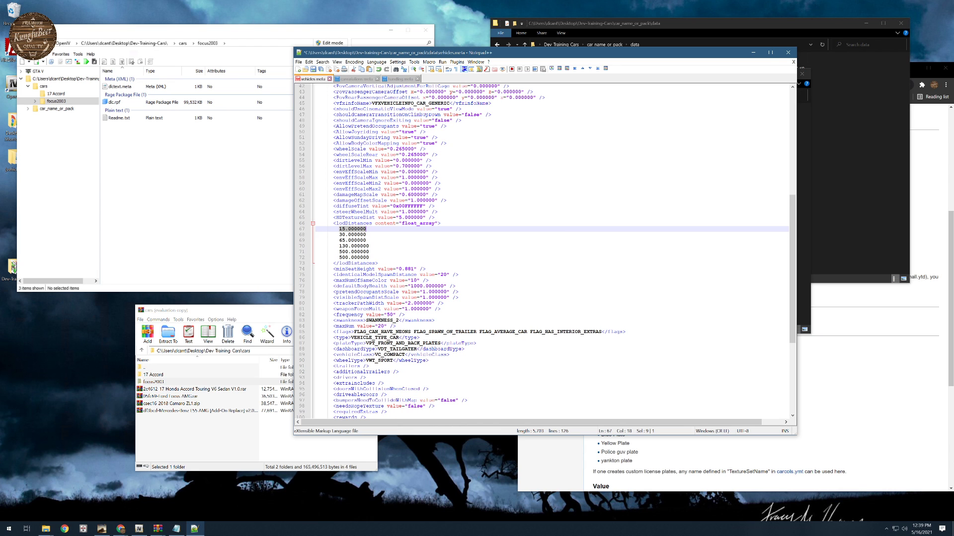
- Replace the Focus's lodDistances block with the copied values 120, 200, 300, 400, 500 and 550, and realign its closing tag
click(334, 218)
drag(333, 223, 377, 263)
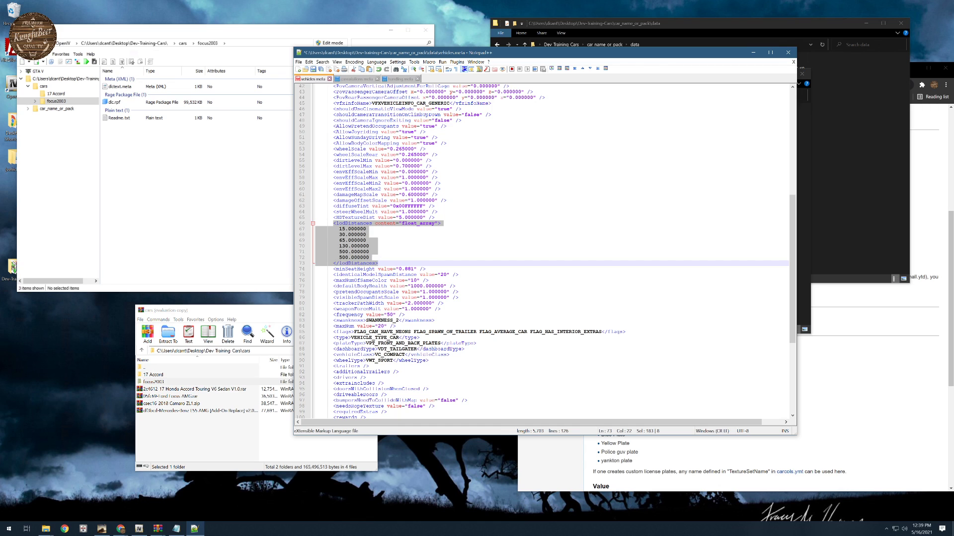
key(ctrl+v)
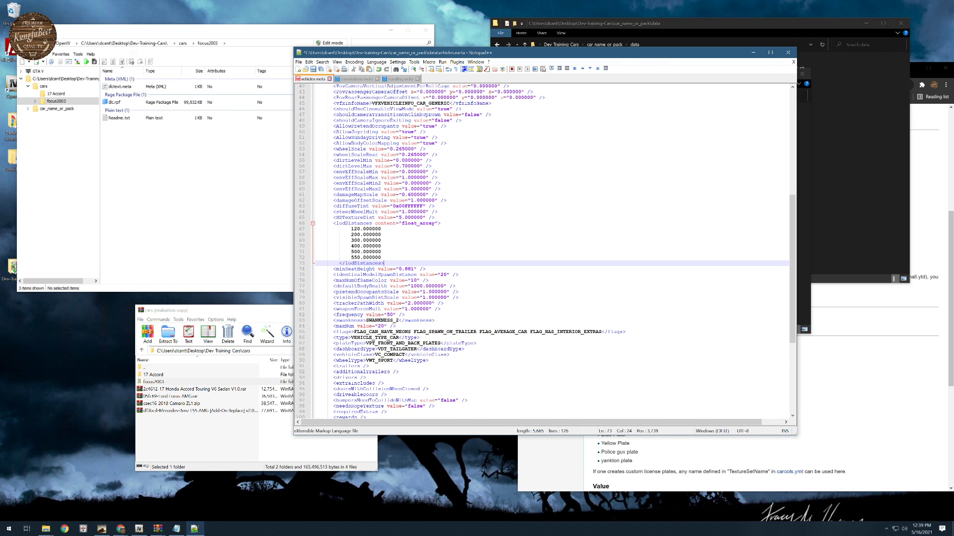
key(Home)
key(BackSpace)
key(BackSpace)
- Review the remaining Focus settings in vehicles.meta from lodDistances down to txdRelationships
scroll(546, 252, down, 5)
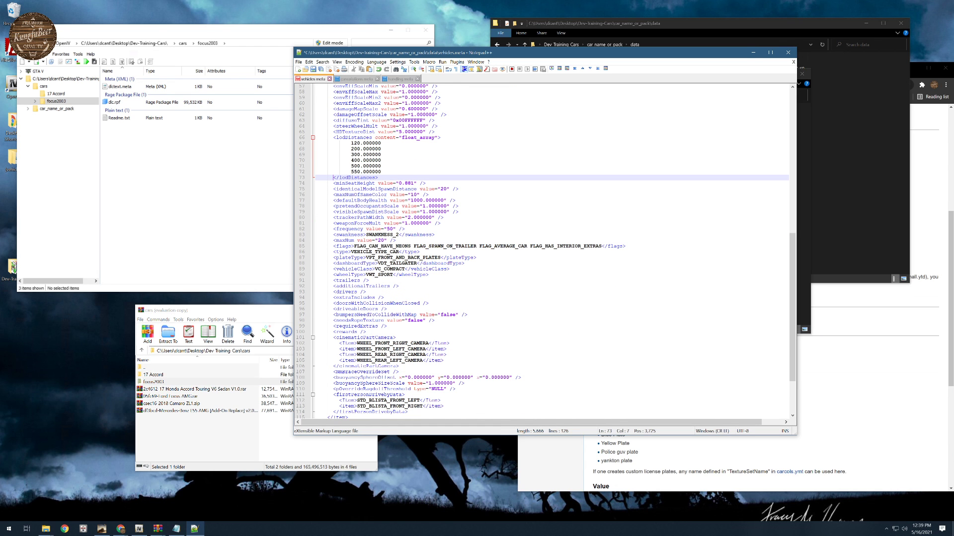
scroll(547, 252, down, 3)
scroll(547, 252, down, 1)
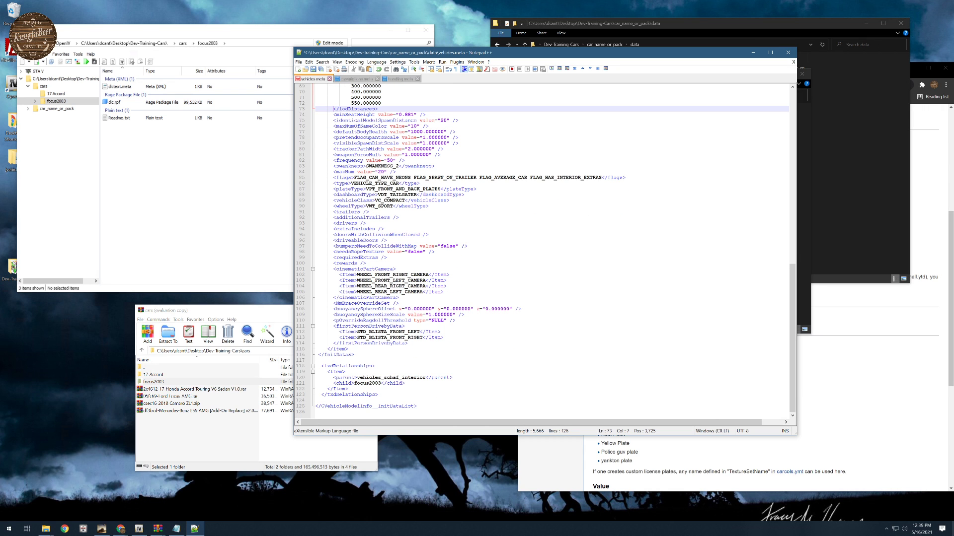
scroll(547, 251, up, 12)
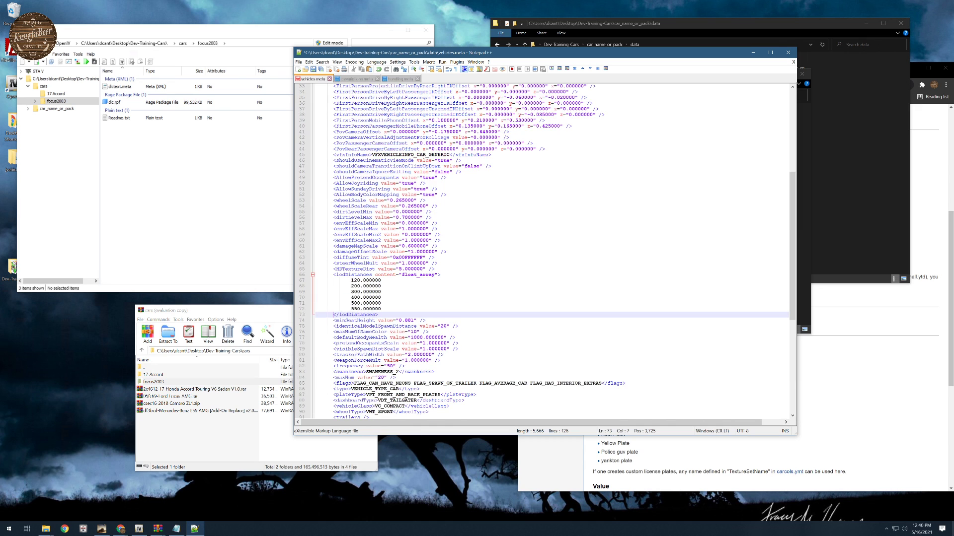
scroll(547, 252, down, 5)
scroll(546, 252, down, 4)
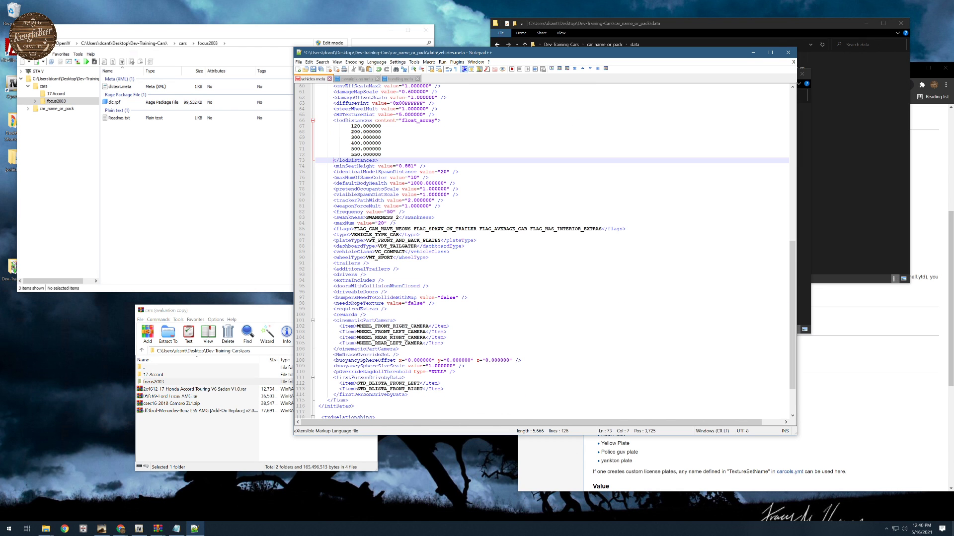
- Examine the Focus's drivers, trailers, flags and plateType entries in vehicles.meta
click(357, 274)
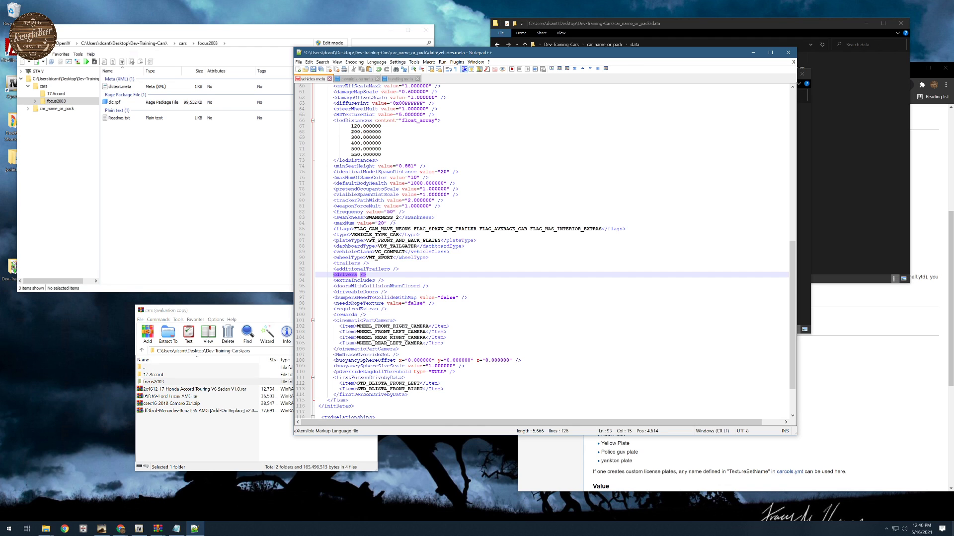
click(334, 274)
key(Up)
key(Up)
key(shift+Down)
key(shift+End)
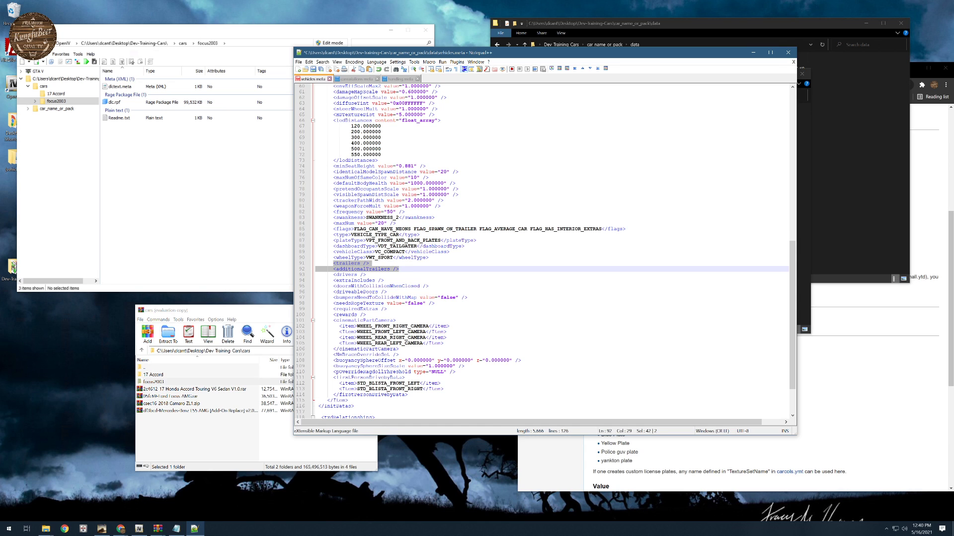
key(Up)
key(Up)
key(Up)
key(Up)
key(Up)
key(Up)
key(Up)
key(Home)
key(shift+End)
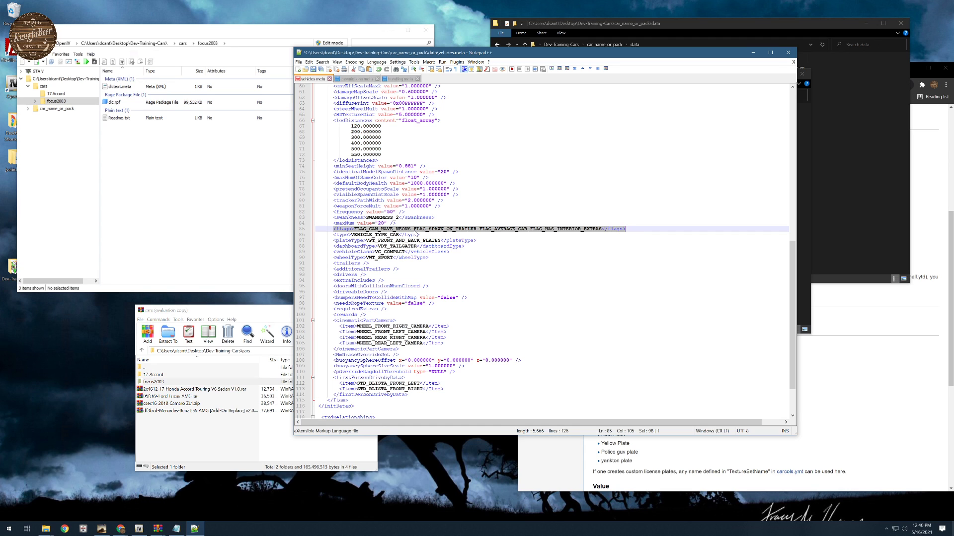
drag(334, 241, 477, 241)
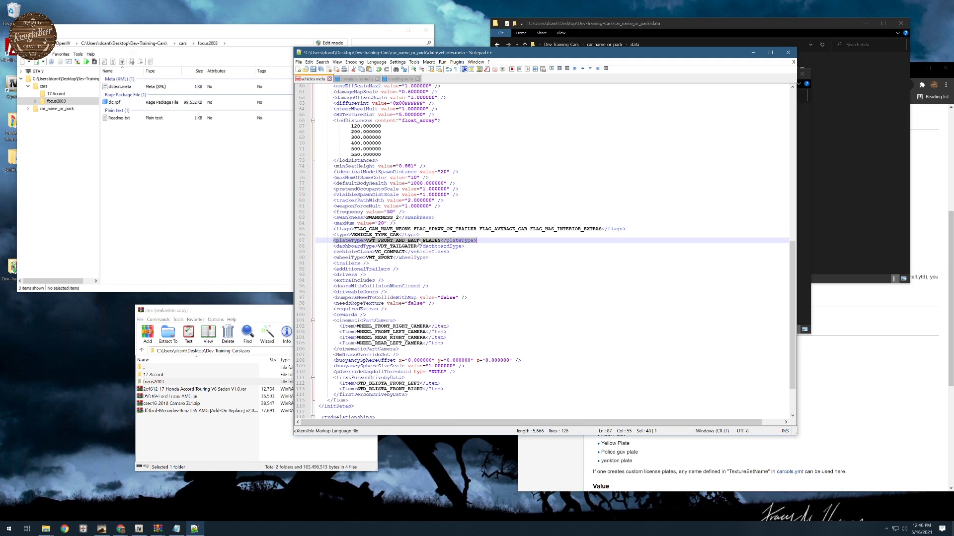
scroll(448, 243, down, 1)
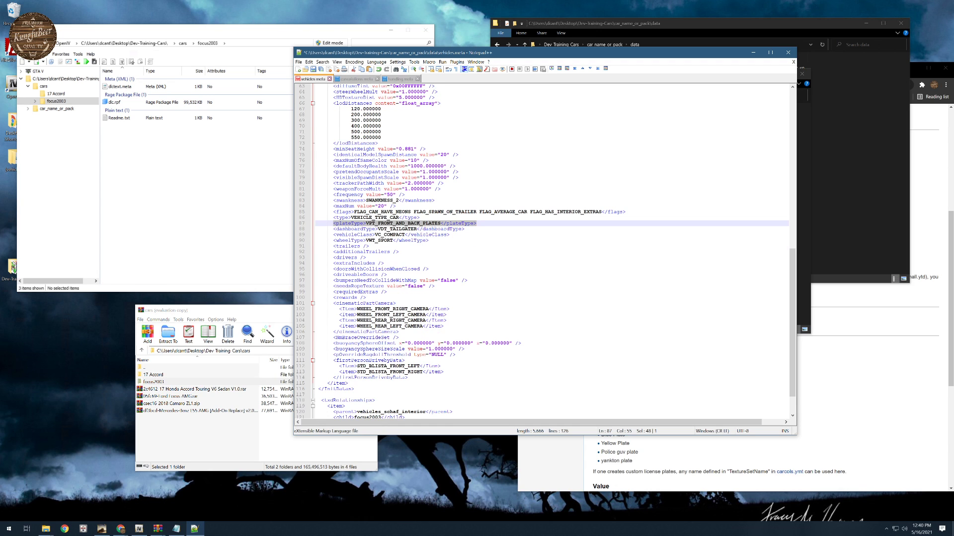
- Examine the Focus's vehicleClass and dashboardType entries and the remaining lines at the end of vehicles.meta
click(375, 235)
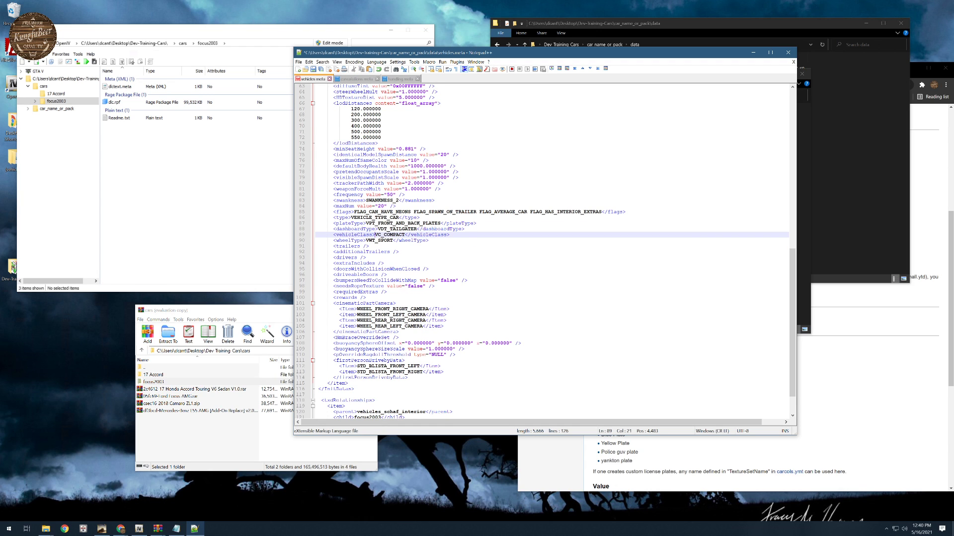
key(Home)
key(shift+End)
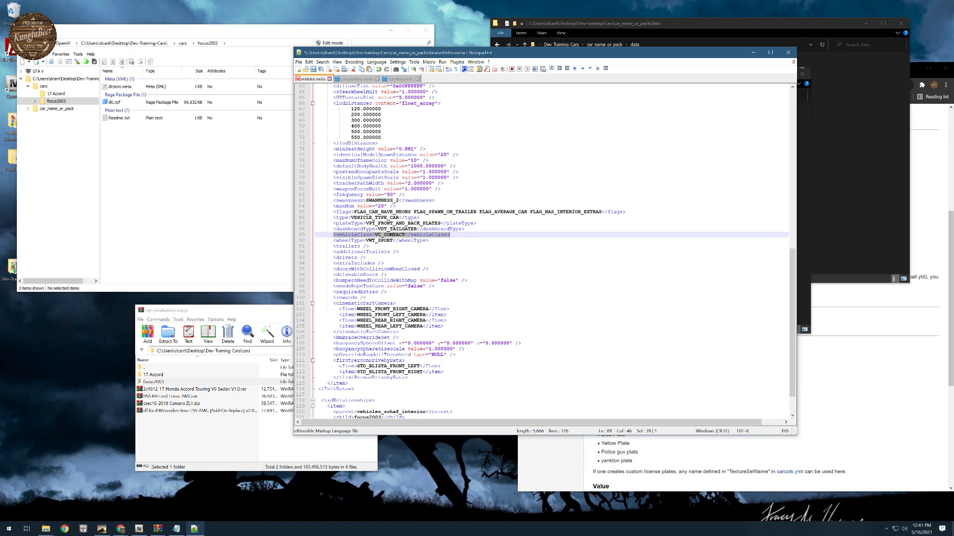
key(Up)
key(Home)
key(shift+End)
scroll(552, 251, down, 2)
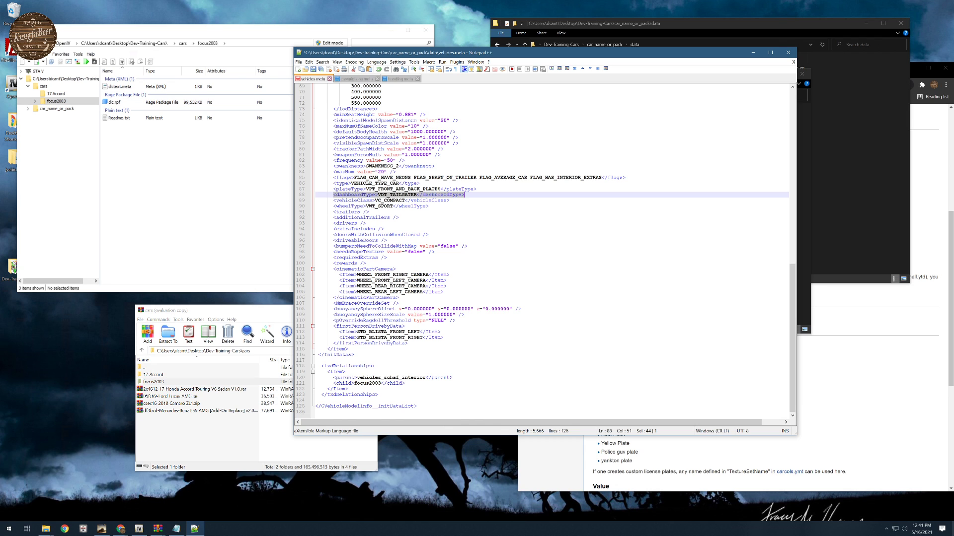
- Add the comment <!--focus2003--> after the opening Item tag under initDatas in vehicles.meta
scroll(551, 252, up, 20)
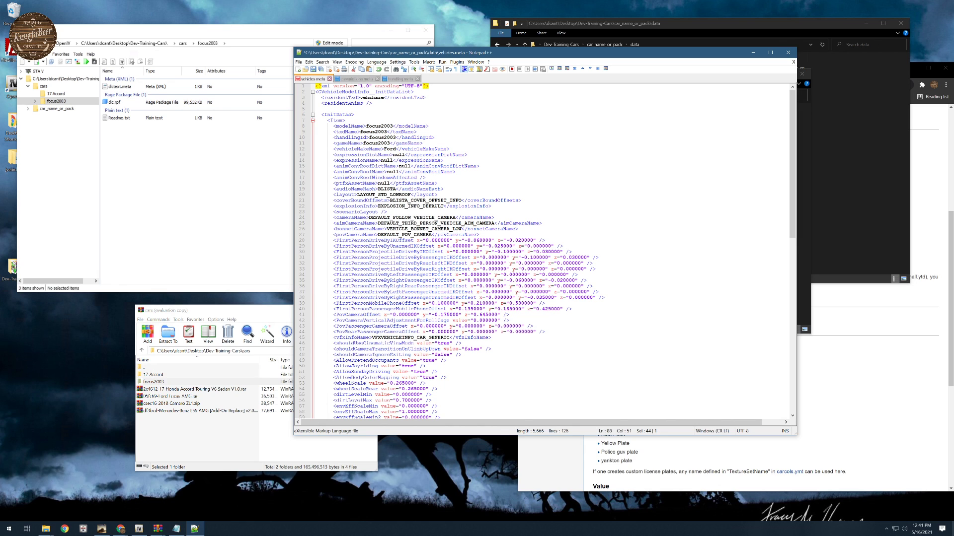
click(345, 120)
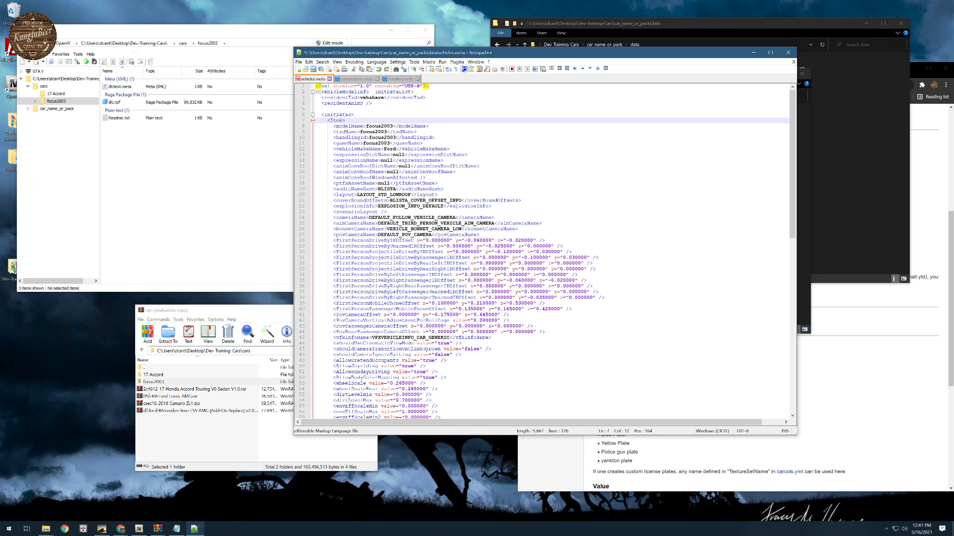
text(<!--)
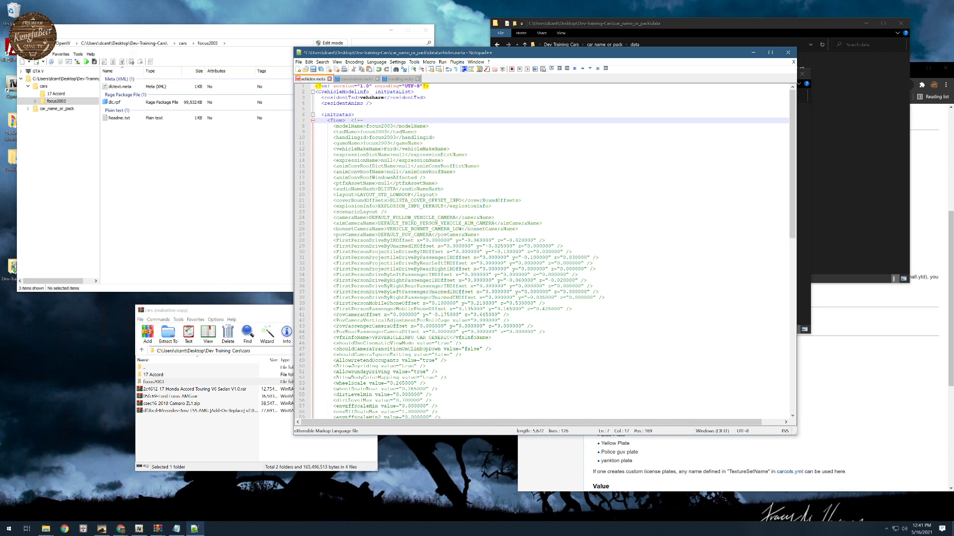
text(focus2003)
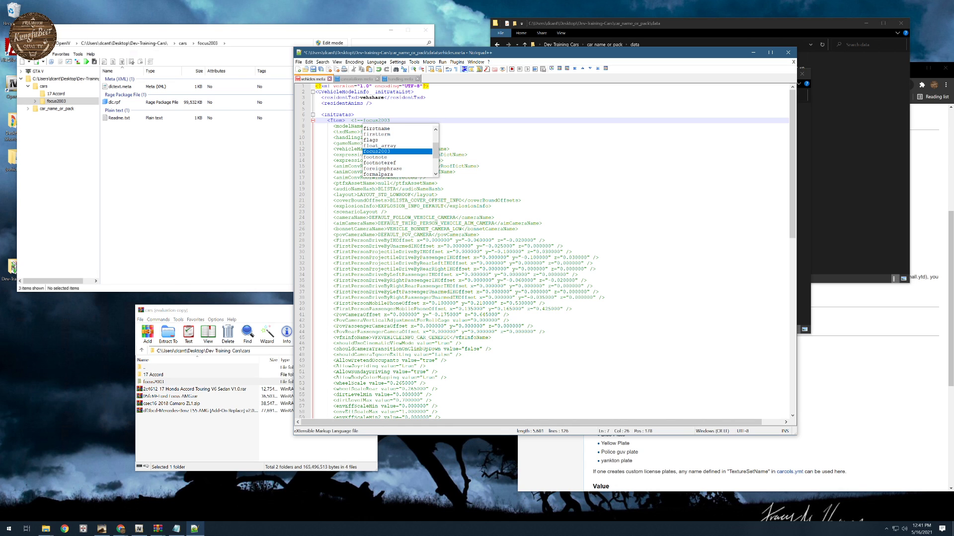
text(-->)
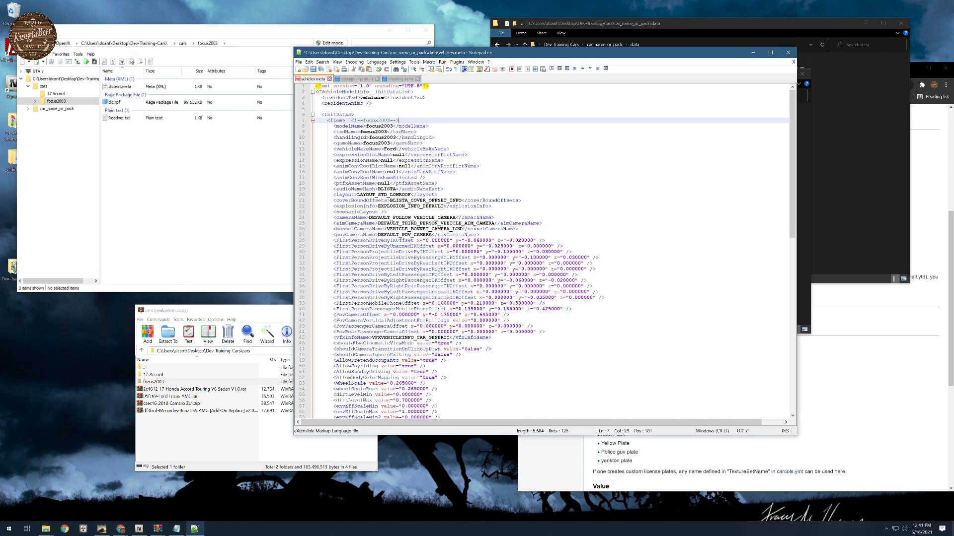
- Collapse the focus2003 item and insert four blank lines between it and the closing initDatas tag
click(312, 120)
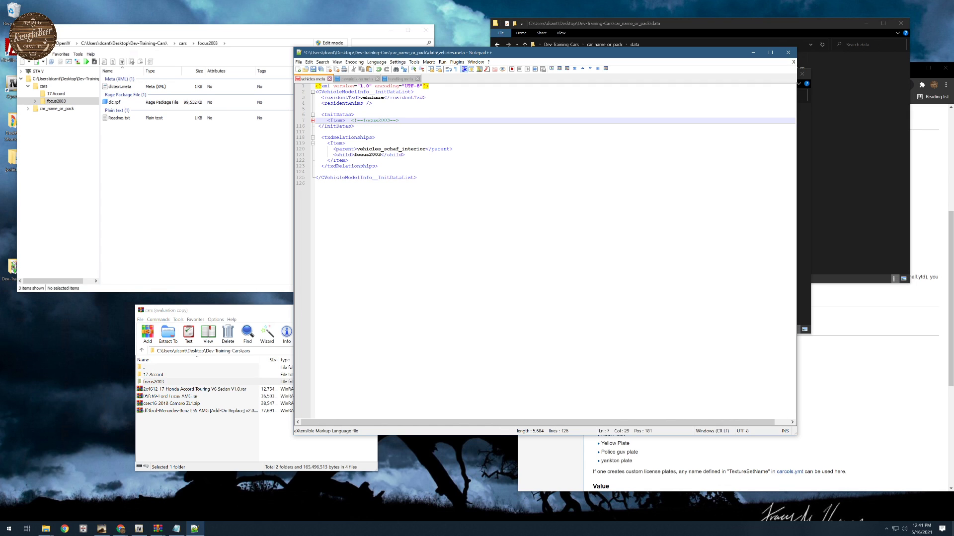
click(318, 127)
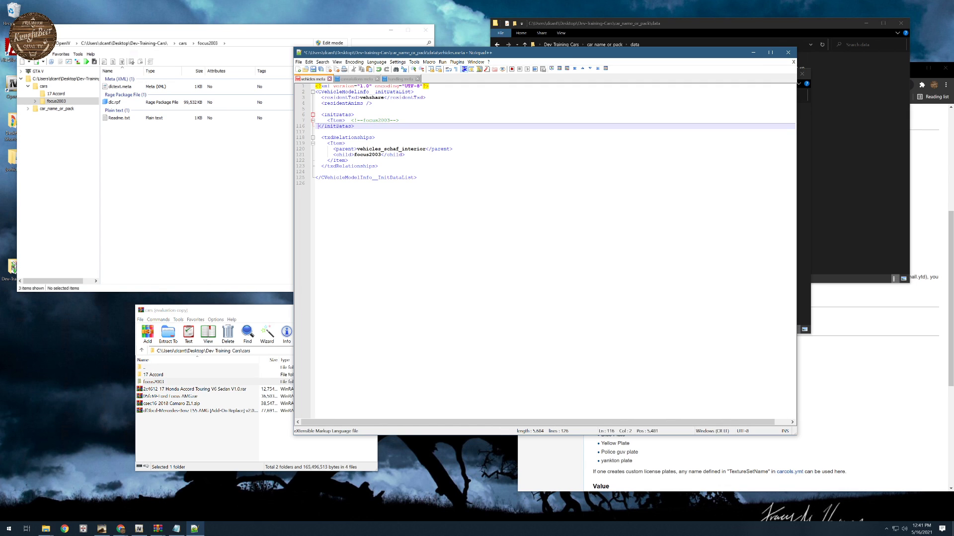
key(Return)
key(Return)
key(Return)
key(Return)
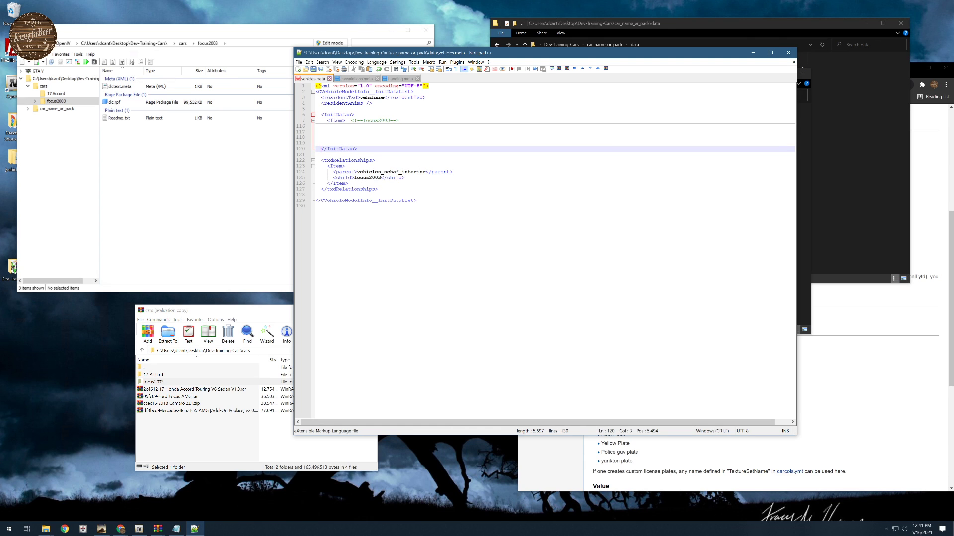
click(318, 126)
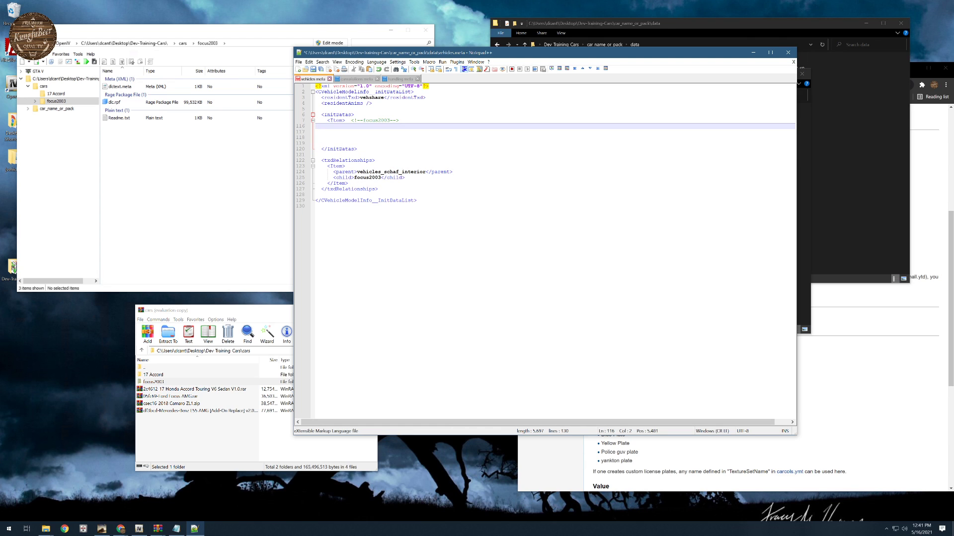
- Check the folding of the focus2003 item, save vehicles.meta and look over the expanded item
click(313, 120)
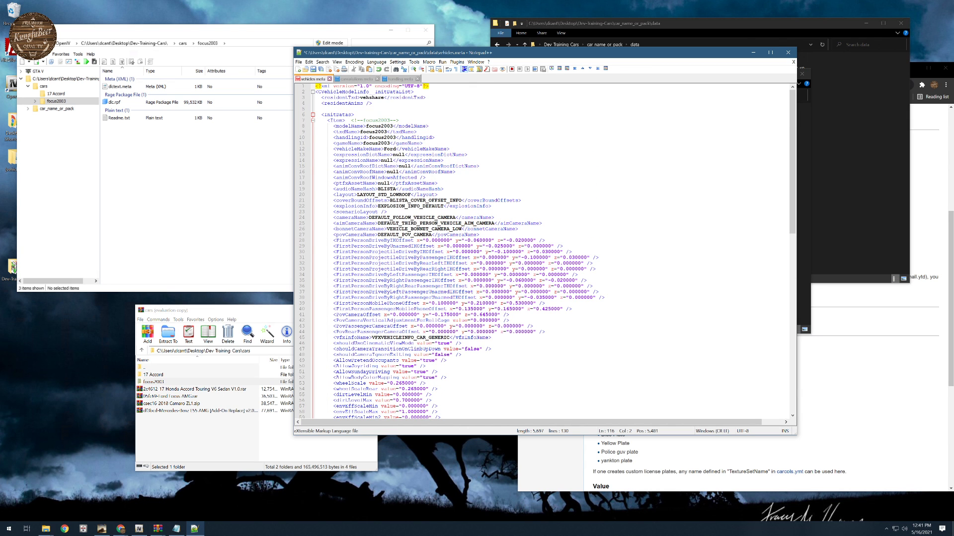
click(312, 121)
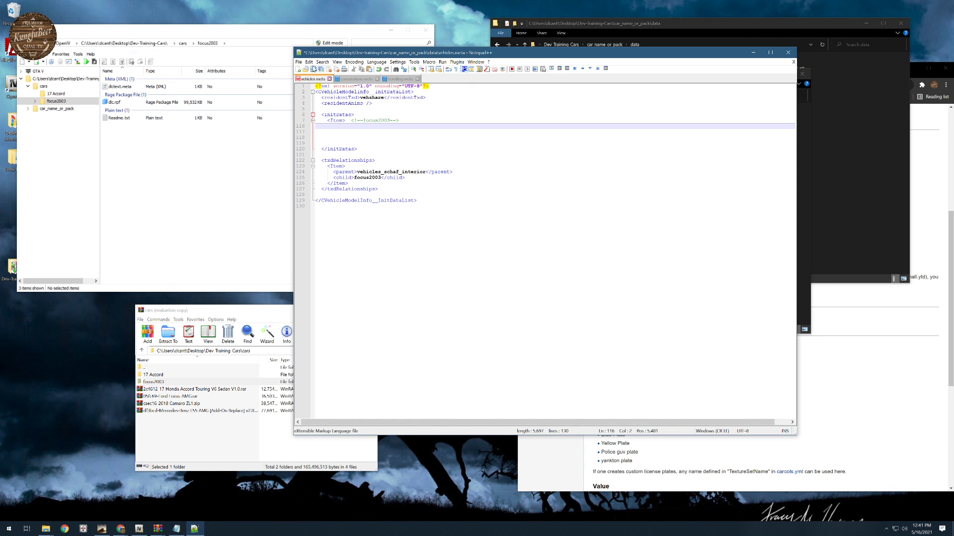
click(313, 69)
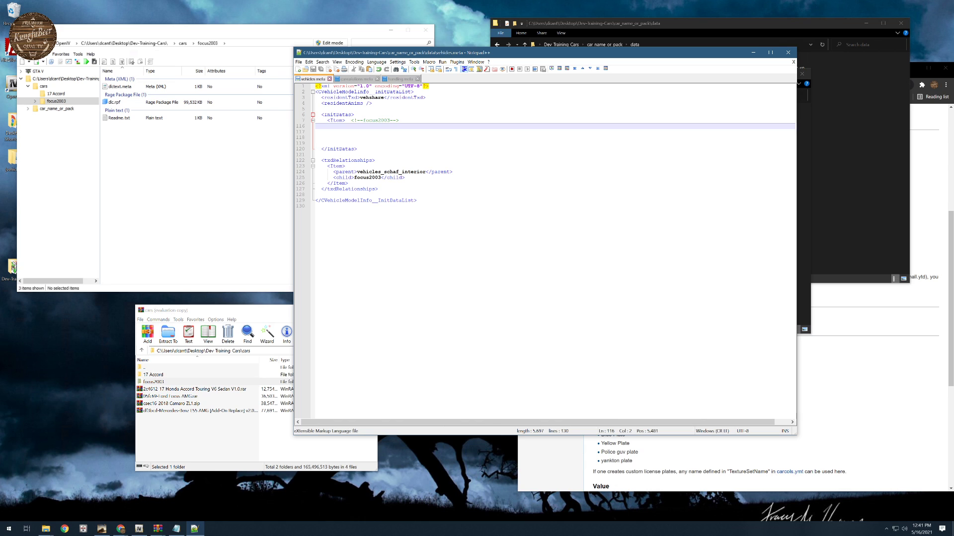
click(313, 121)
scroll(541, 251, down, 12)
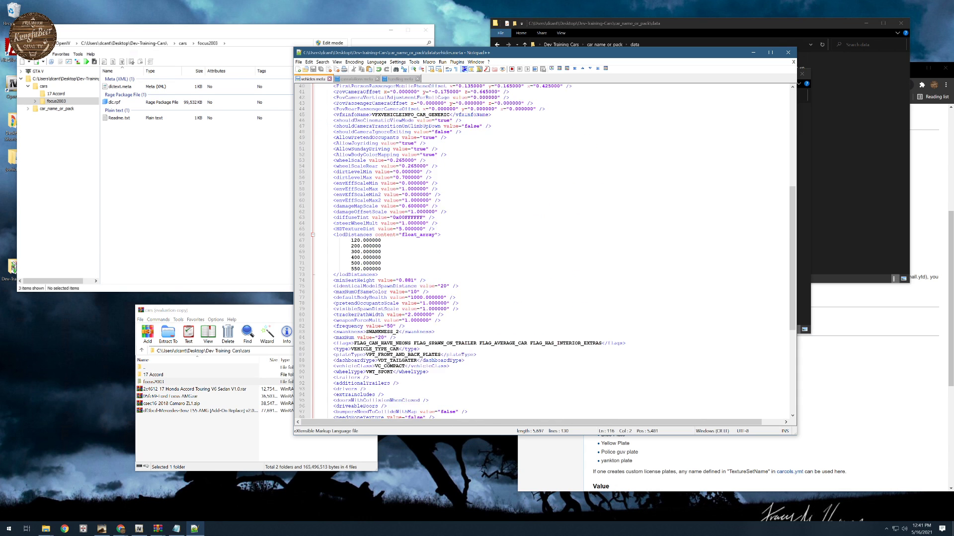
scroll(541, 251, up, 19)
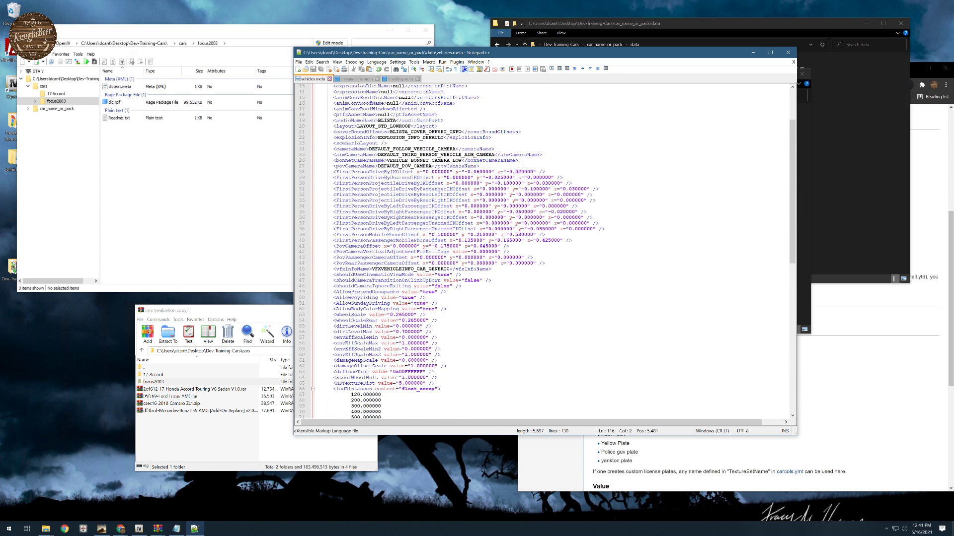
- Add the comment <!--focus2003--> without inner spaces after the first opening Item tag under variationData in carvariations.meta
click(355, 78)
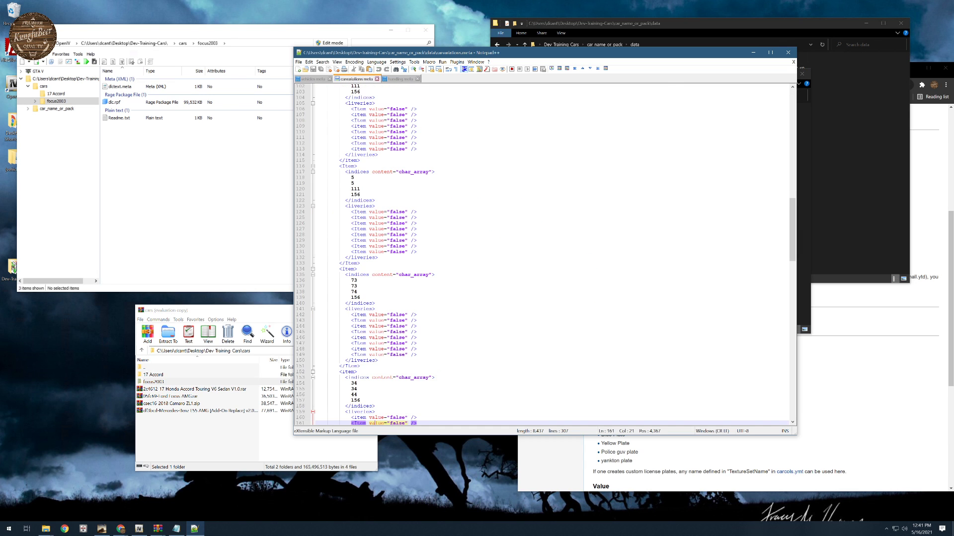
scroll(541, 253, up, 20)
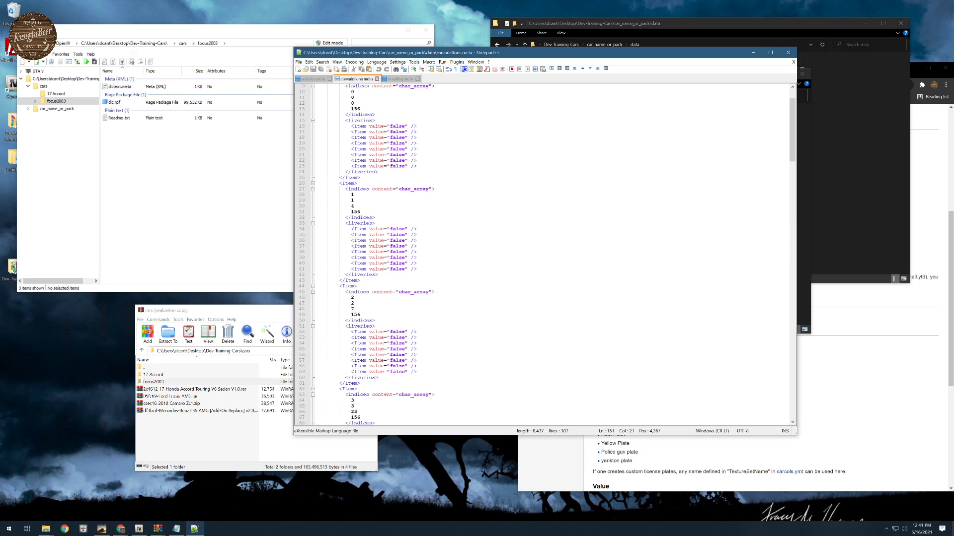
click(340, 109)
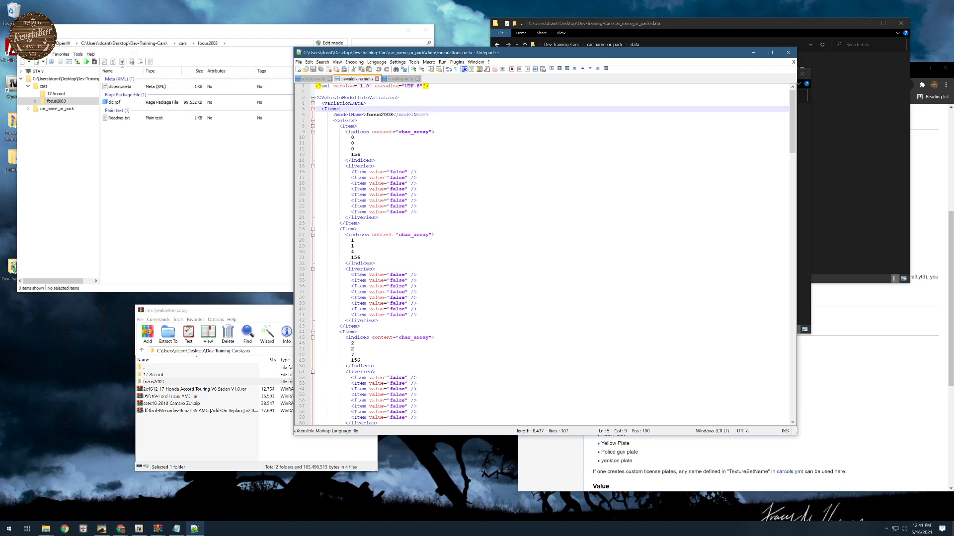
text(<!--focu)
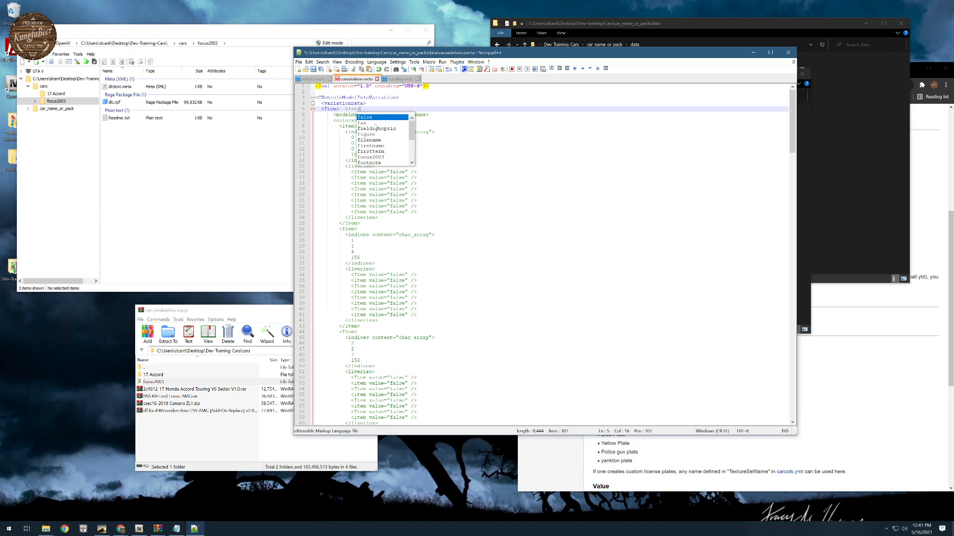
text(s )
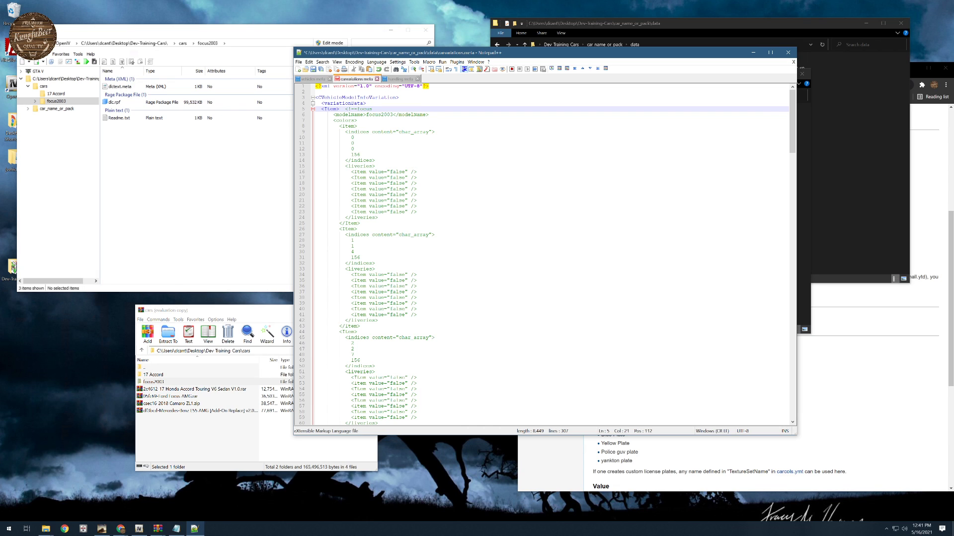
text(200)
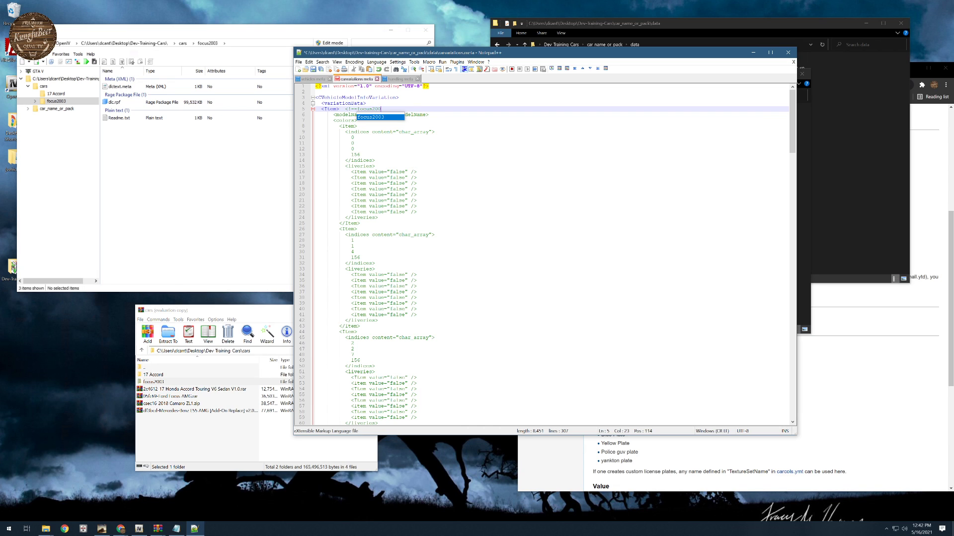
text(3 --)
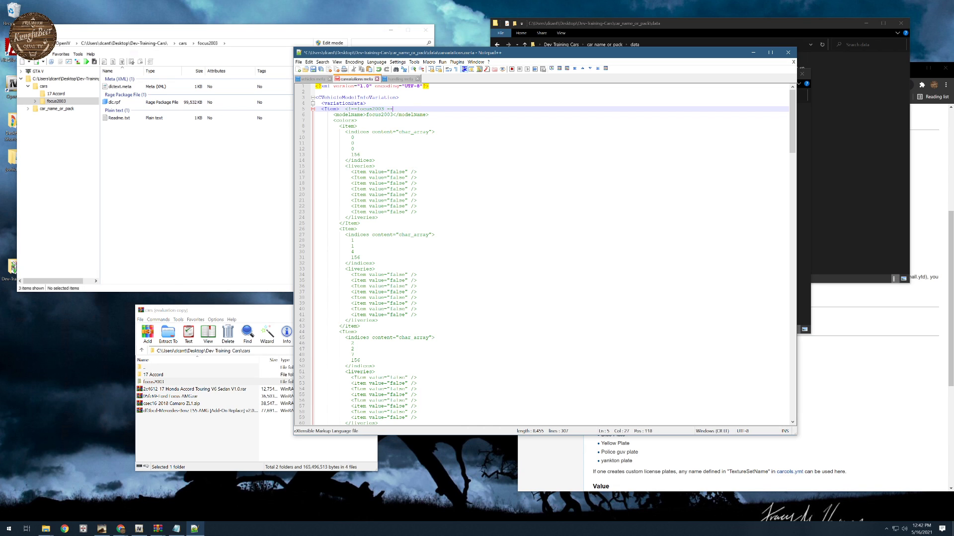
text(>)
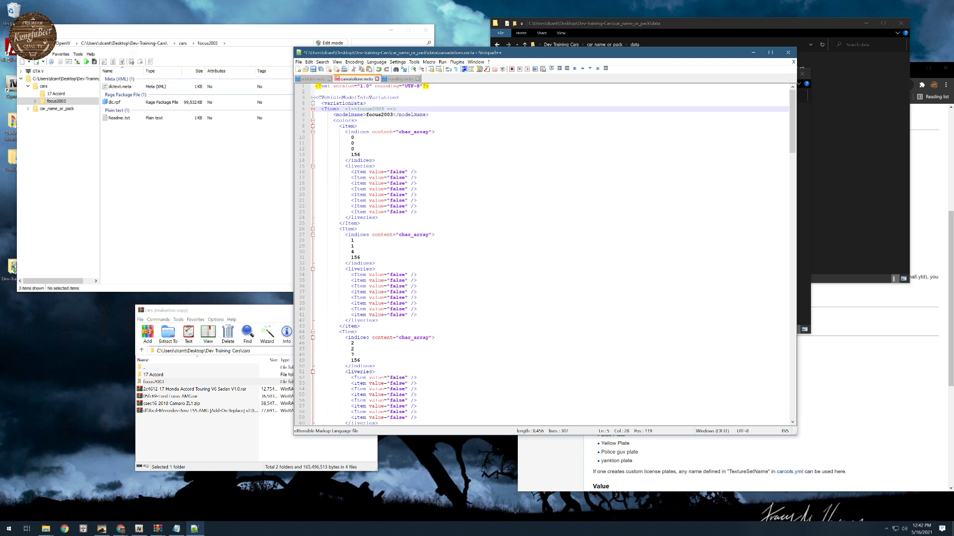
key(Left)
key(Left)
key(BackSpace)
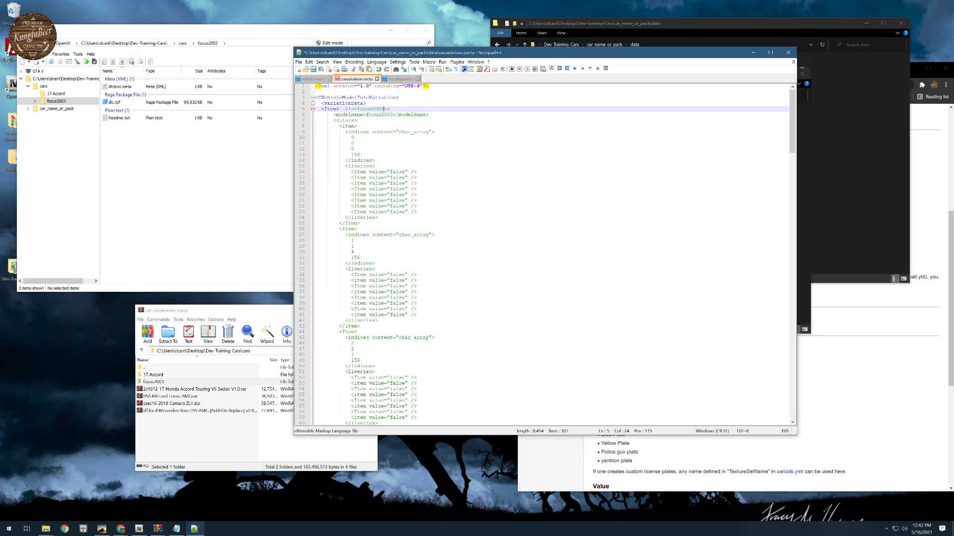
text(-)
- Insert a blank line between the variationData tag and the focus2003 item
key(Up)
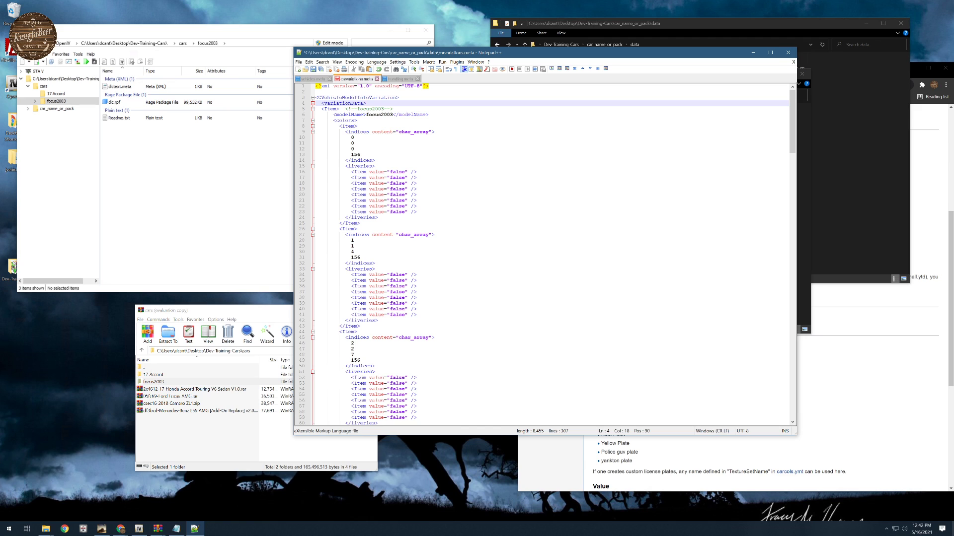
click(313, 108)
key(Return)
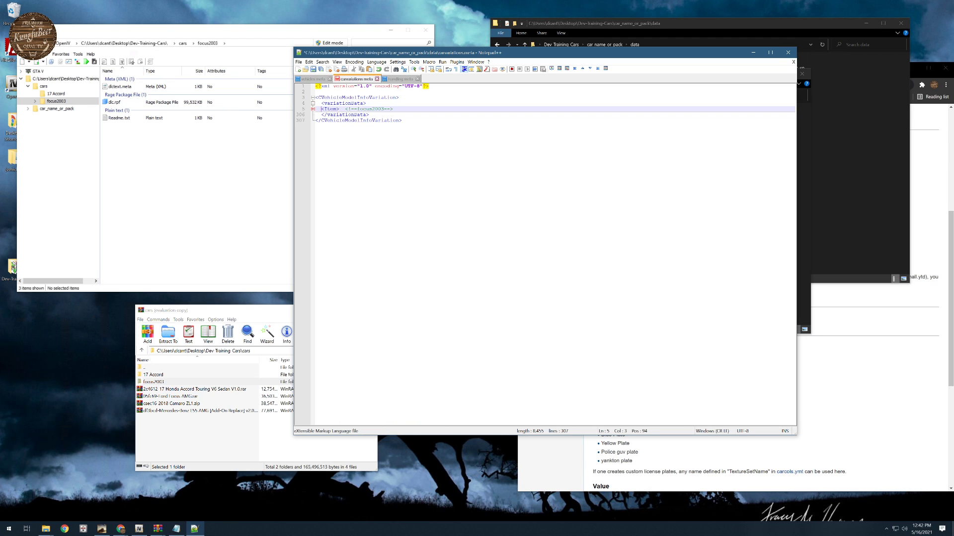
key(Down)
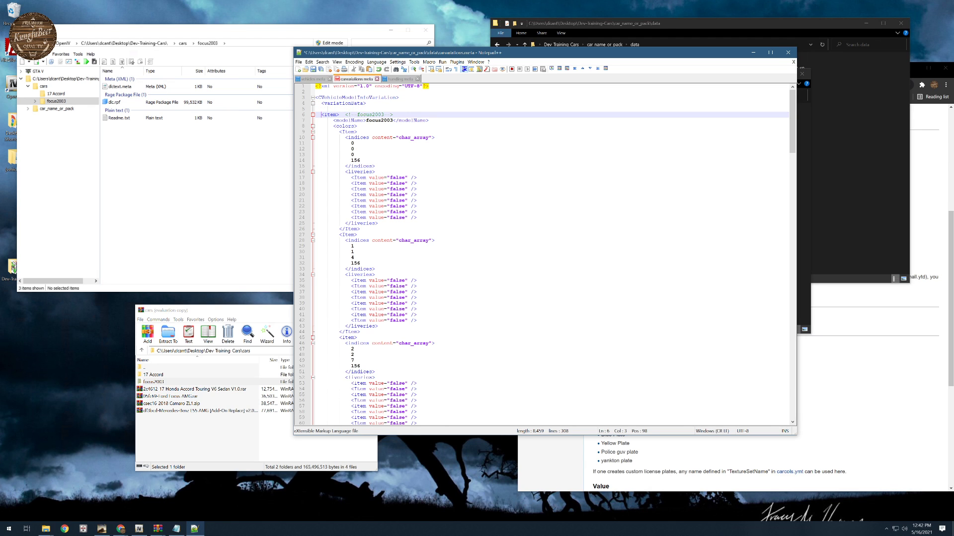
- Collapse the focus2003 item and insert five blank lines between it and the closing variationData tag
click(312, 114)
click(393, 114)
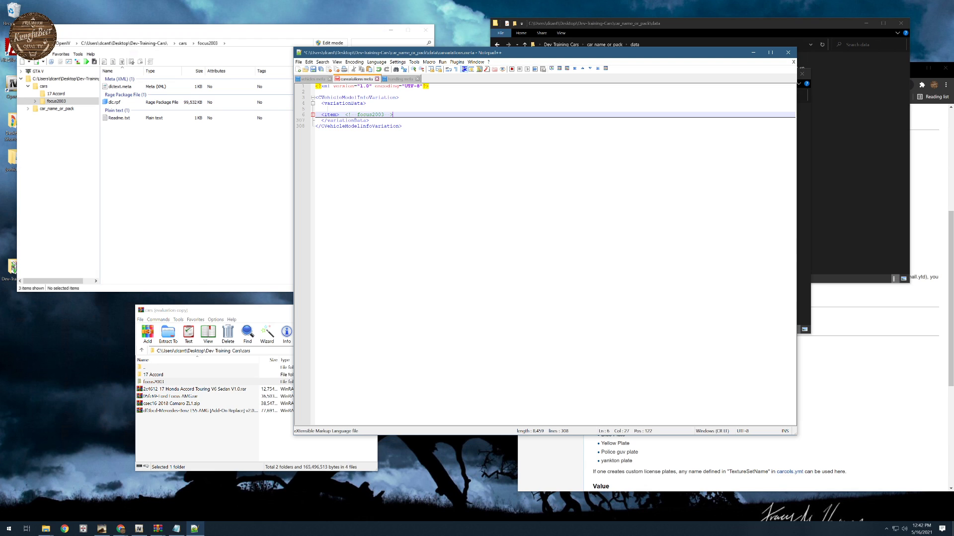
click(321, 120)
key(Return)
key(Return)
key(Return)
key(Return)
key(Return)
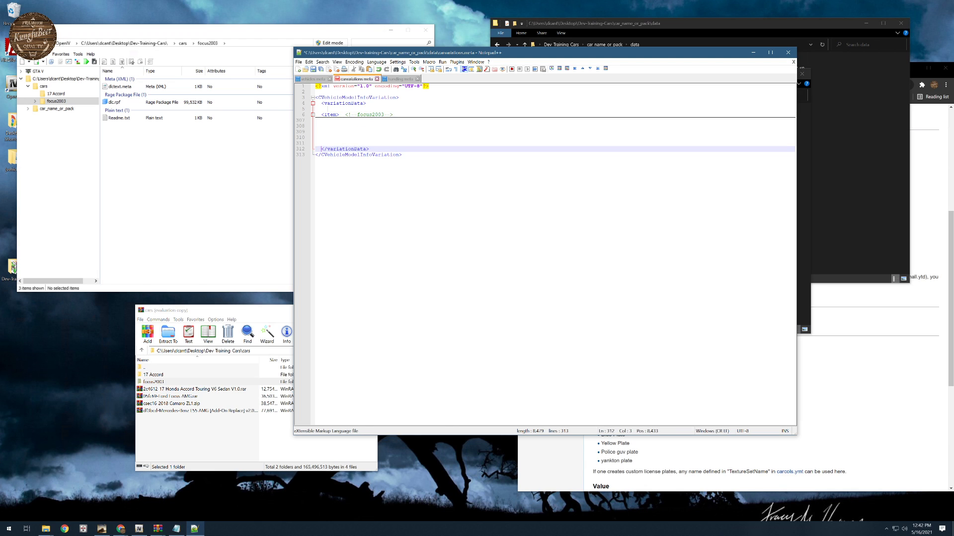
- Insert three more blank lines between the collapsed focus2003 item and the closing variationData tag
drag(323, 120, 323, 126)
click(321, 143)
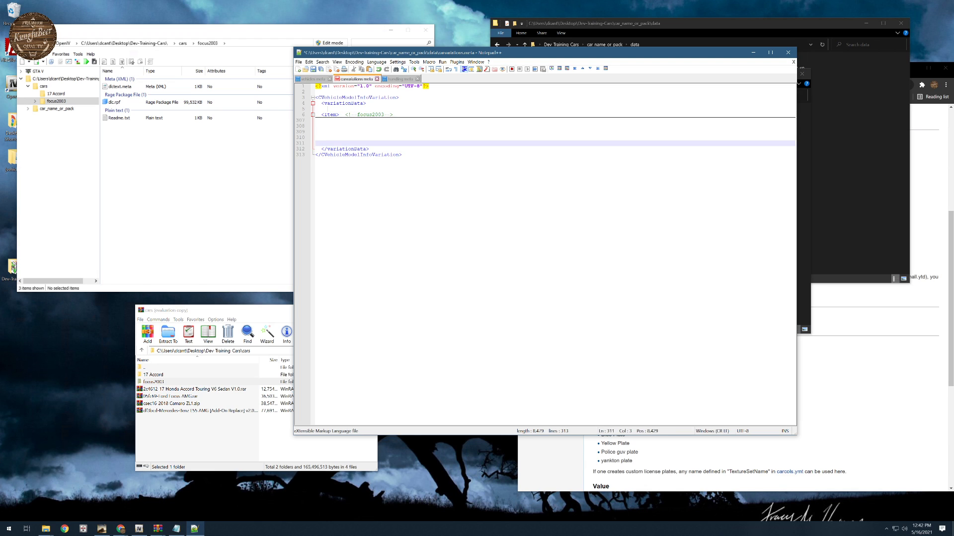
key(Return)
key(Return)
key(Return)
click(321, 126)
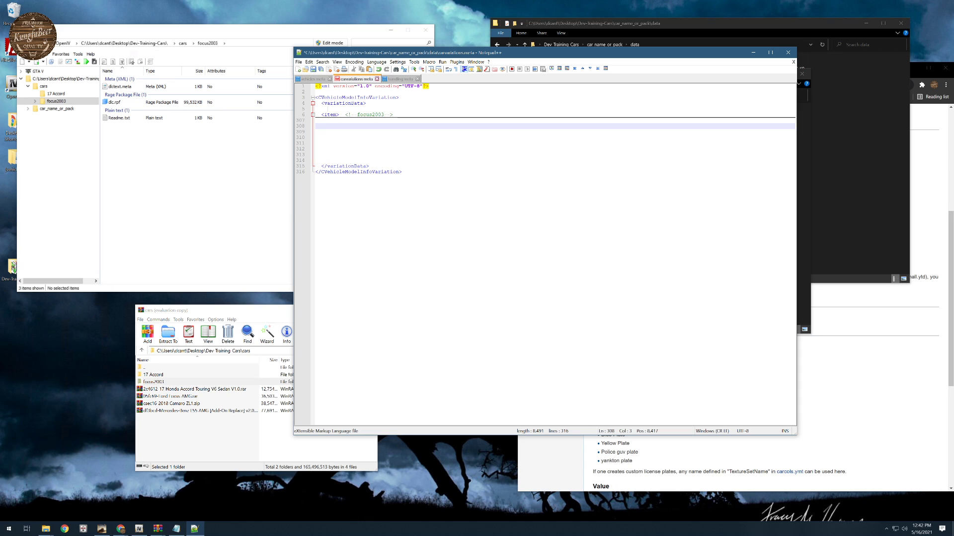
click(322, 121)
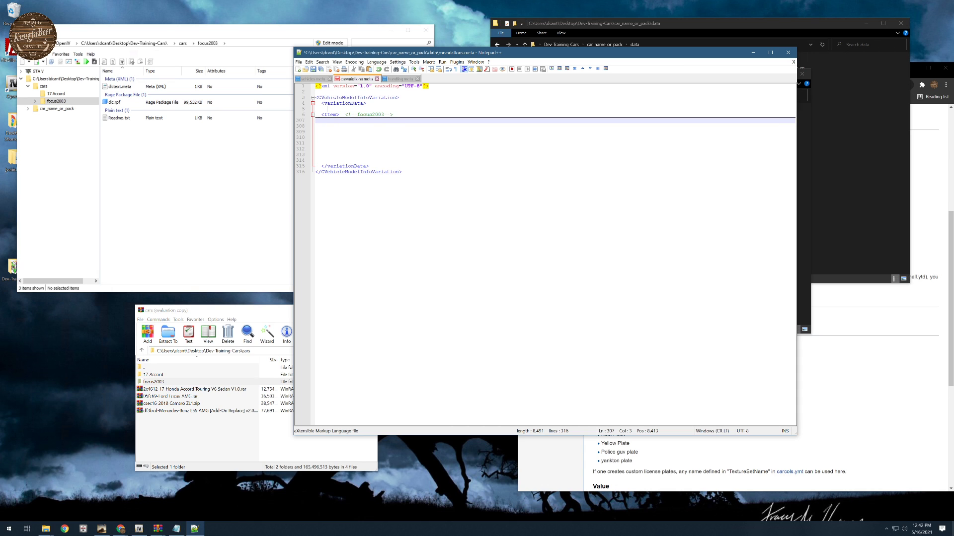
- Expand the focus2003 item and open the RAGE Multiplayer Wiki's Vehicle Colors page in a new browser tab beside the Carvariations reference
click(313, 115)
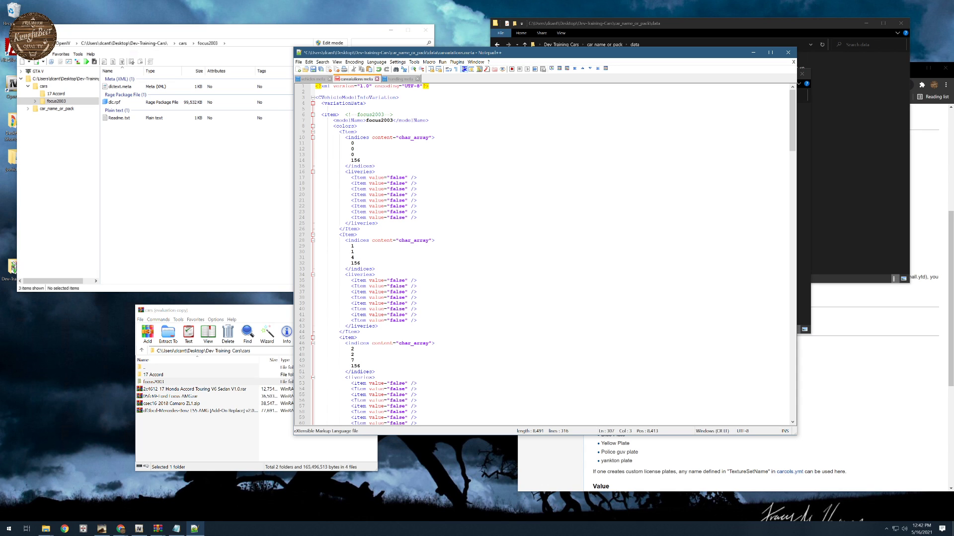
drag(351, 143, 357, 149)
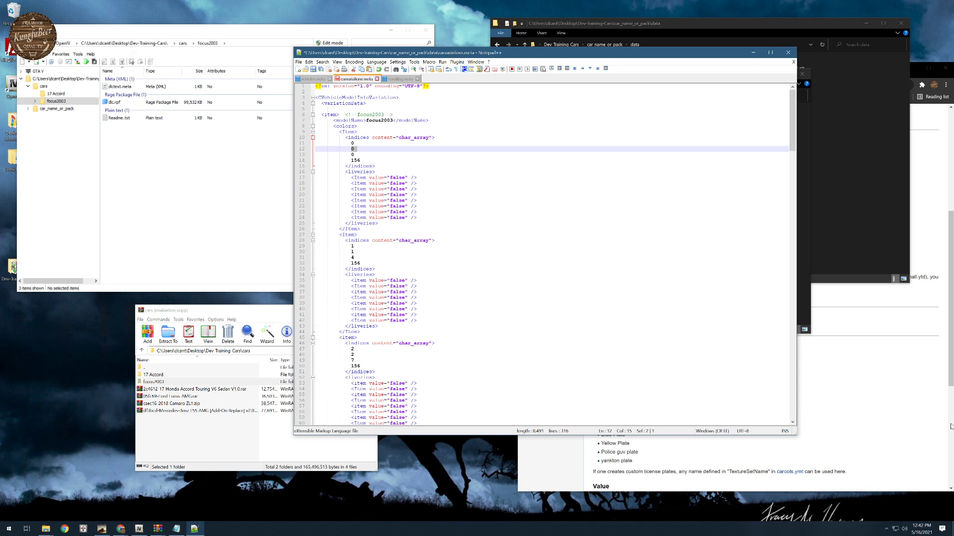
click(950, 426)
scroll(803, 196, up, 15)
scroll(803, 196, down, 15)
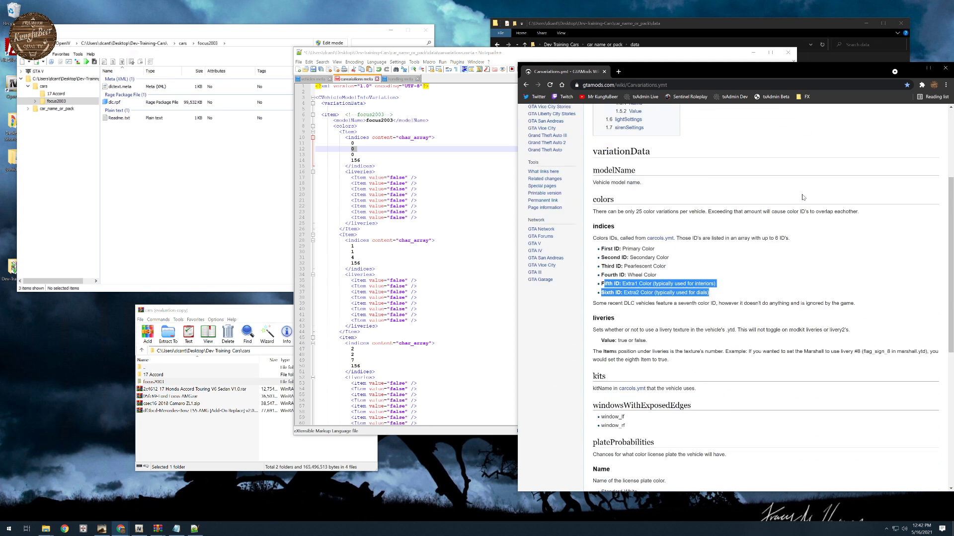
key(ctrl+t)
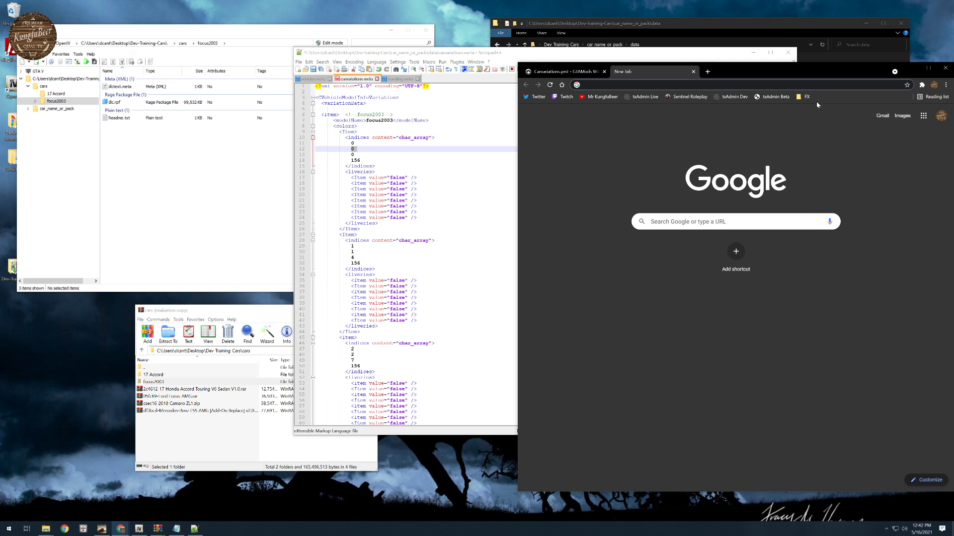
click(804, 97)
click(816, 125)
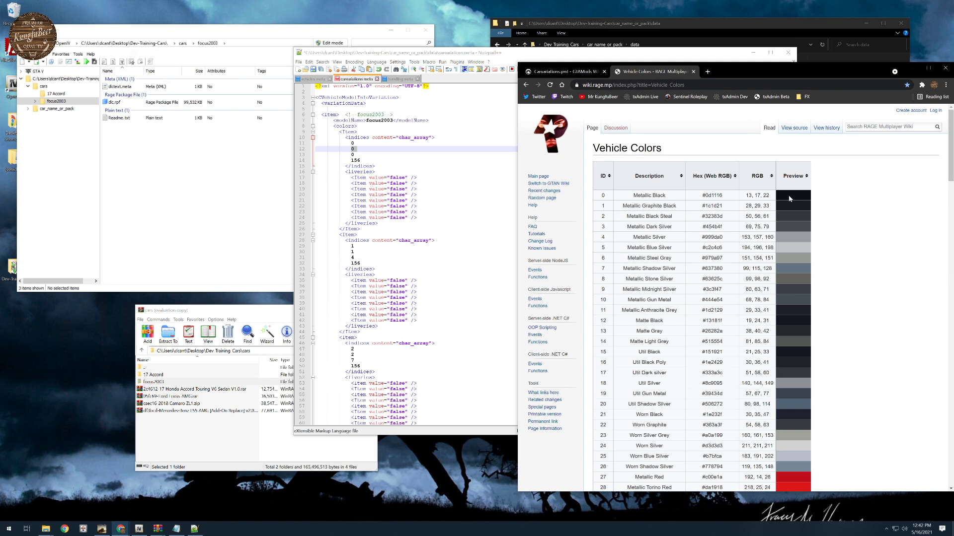
- Look up Metallic Red in the Vehicle Colors table and set the second color item's first two indices to 27
click(427, 167)
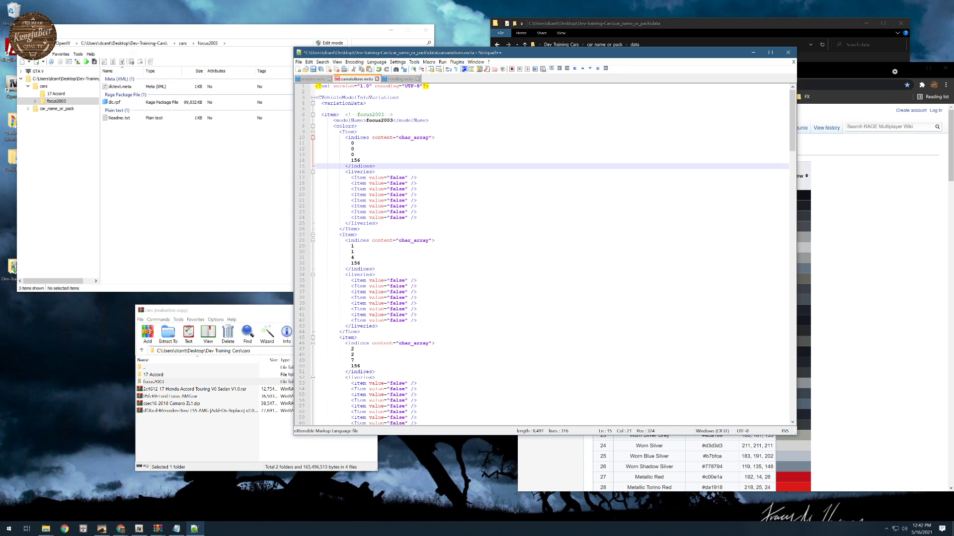
drag(352, 160, 364, 160)
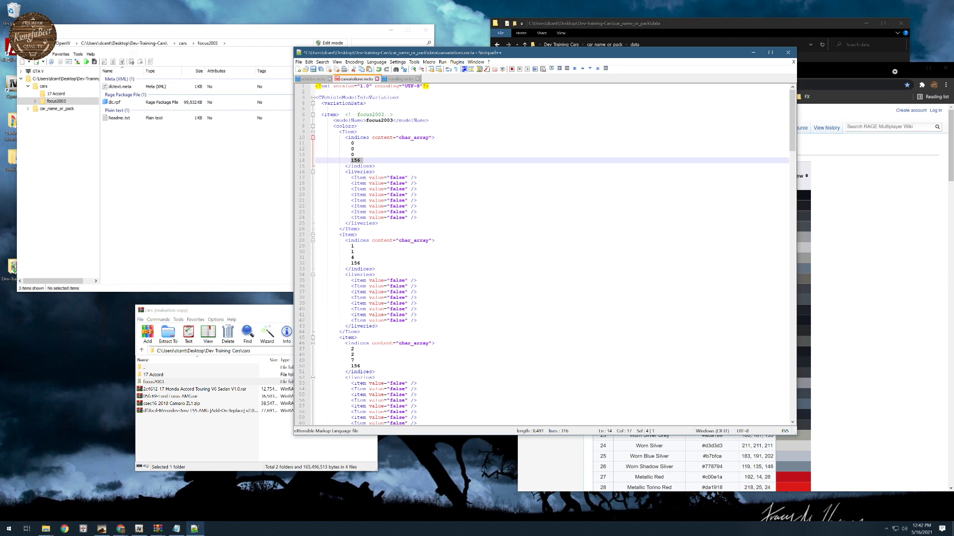
scroll(364, 160, down, 2)
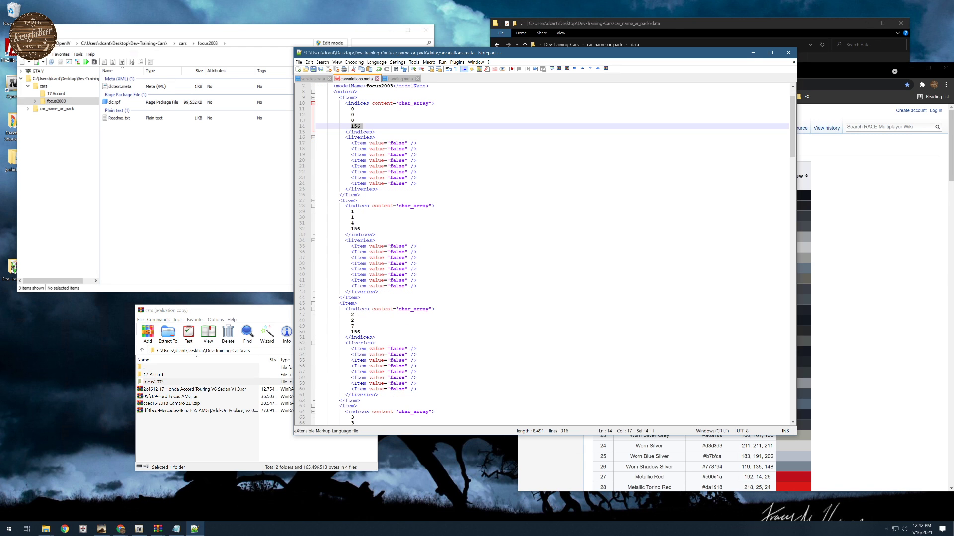
click(844, 249)
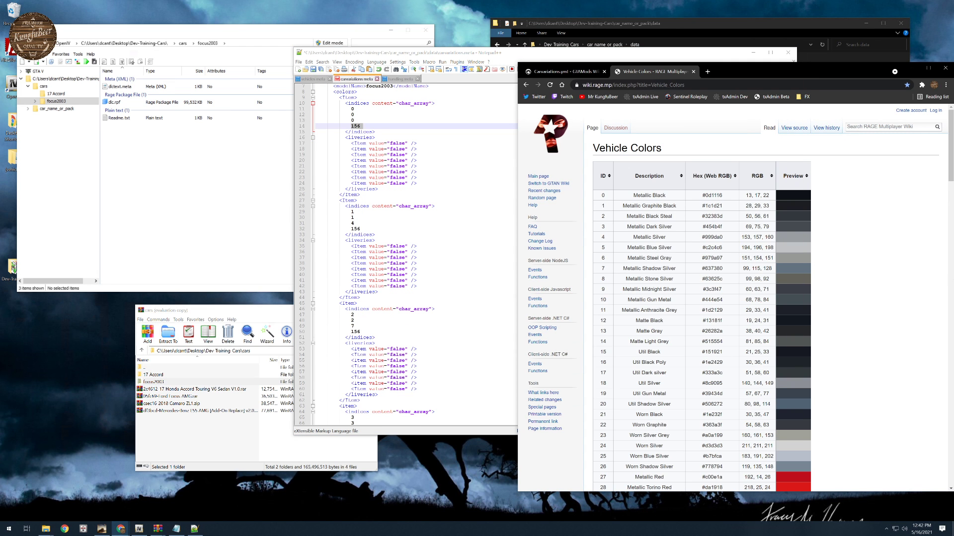
scroll(677, 266, down, 5)
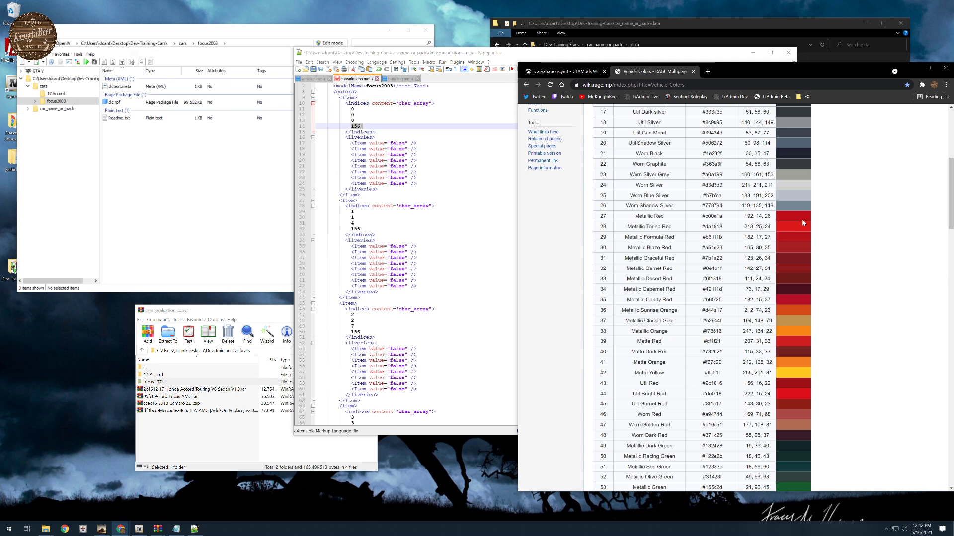
double_click(352, 212)
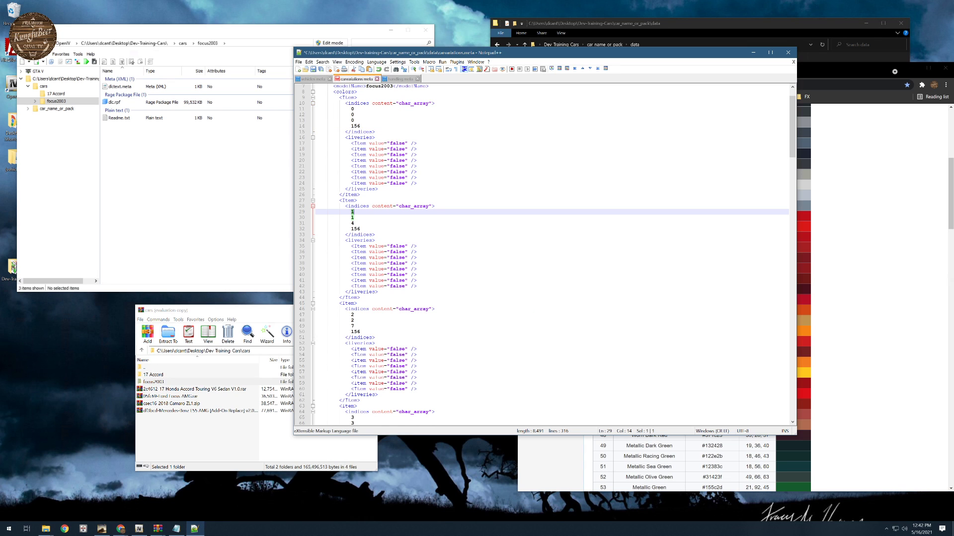
text(27)
double_click(353, 218)
text(2)
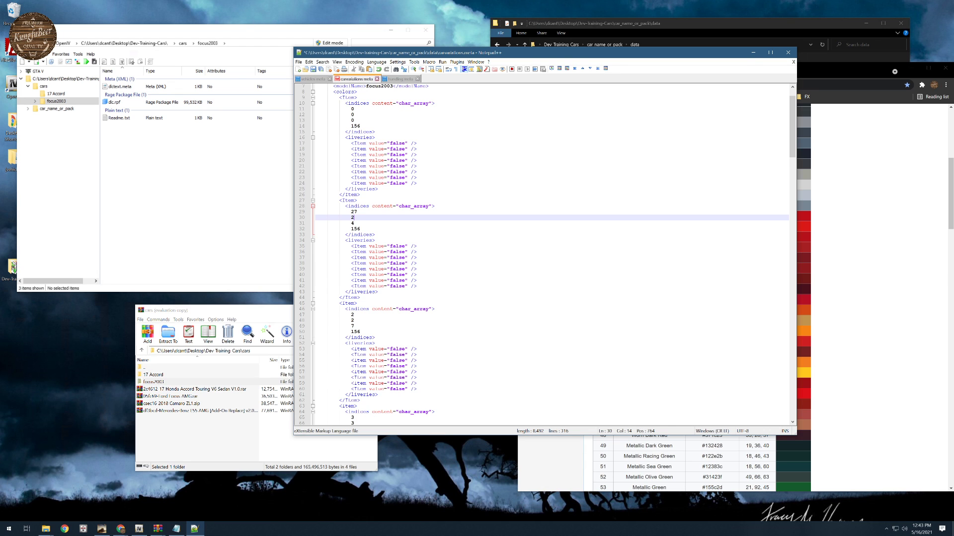
- Check the Vehicle Colors table and set the third index of the second color item to 0
click(850, 258)
scroll(611, 185, up, 10)
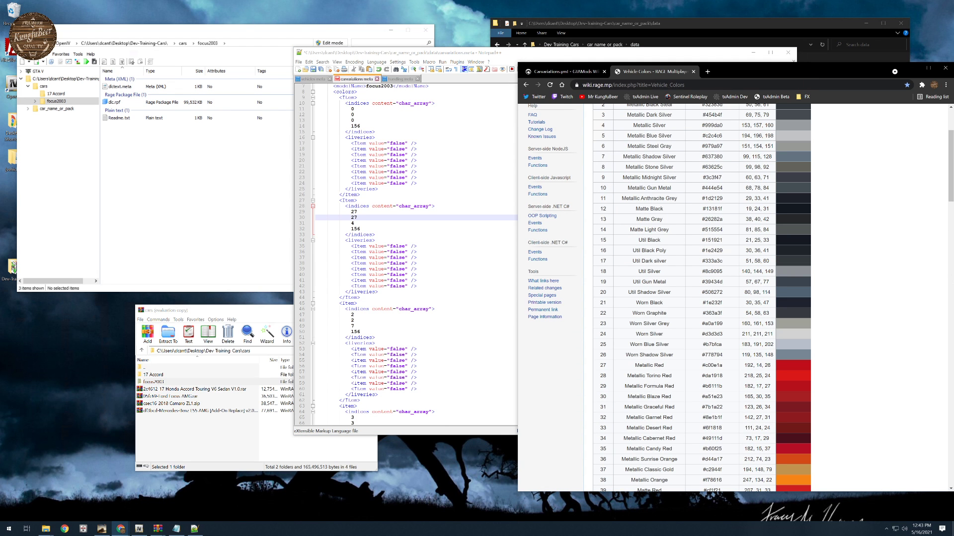
double_click(353, 223)
text(0)
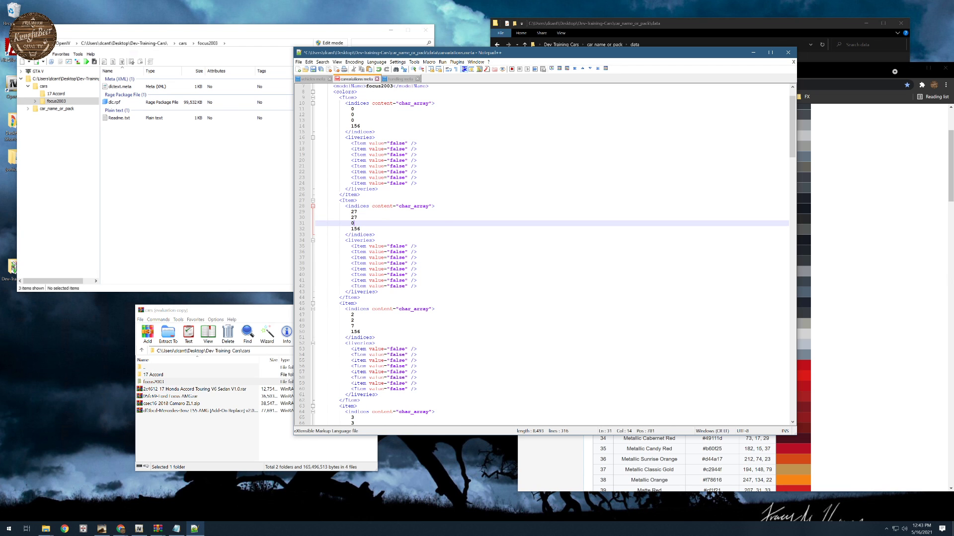
- Examine the color indices and livery values throughout the focus2003 item's remaining color entries in carvariations.meta
click(376, 235)
scroll(542, 253, down, 1)
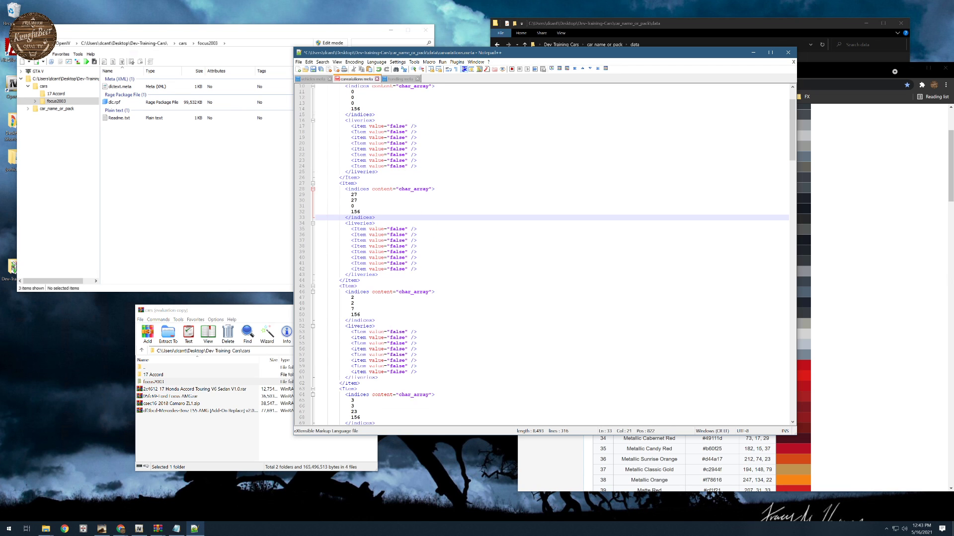
scroll(541, 253, up, 3)
scroll(544, 255, down, 2)
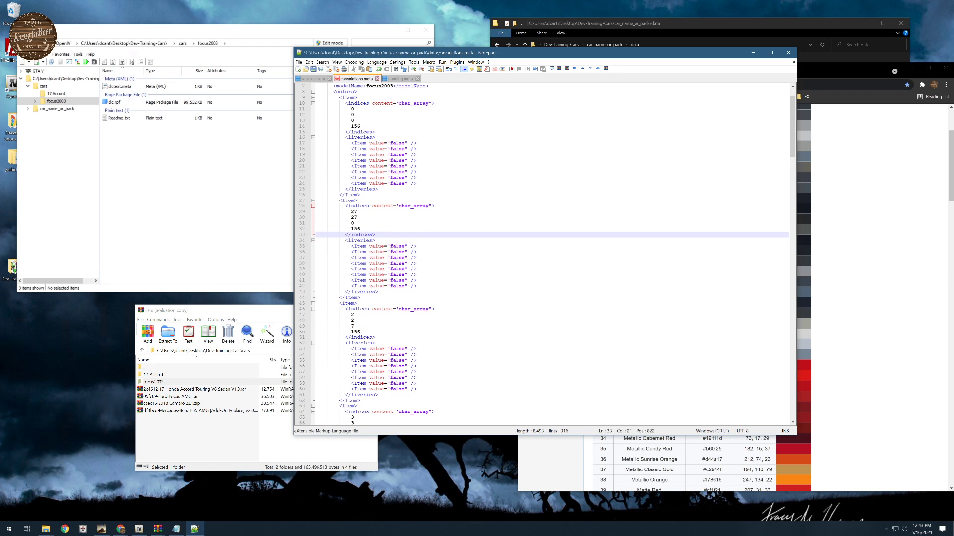
click(351, 212)
double_click(397, 246)
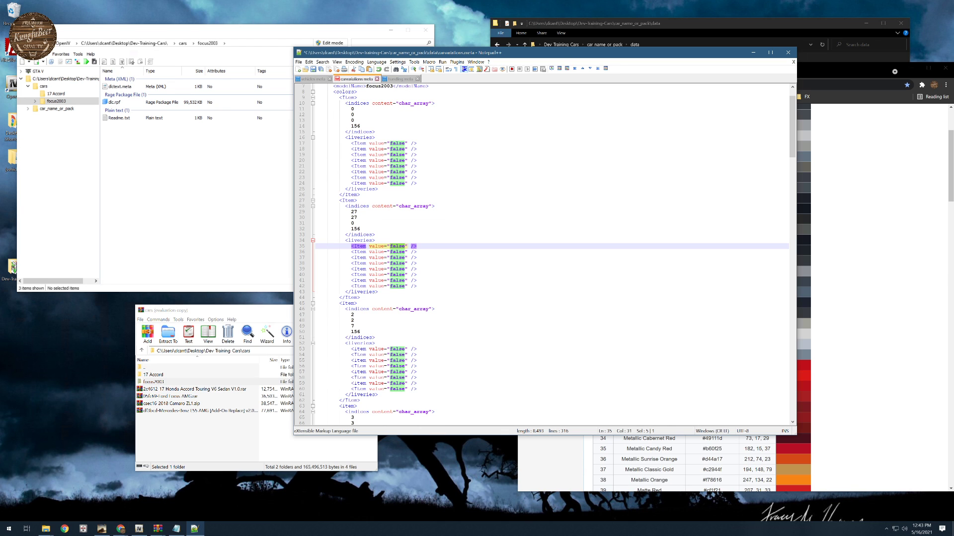
scroll(549, 256, down, 20)
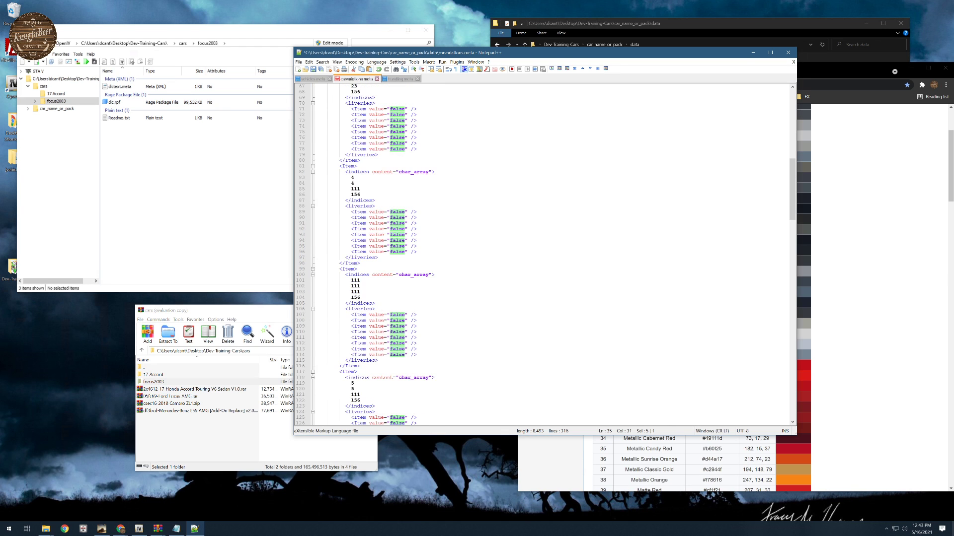
scroll(549, 256, down, 20)
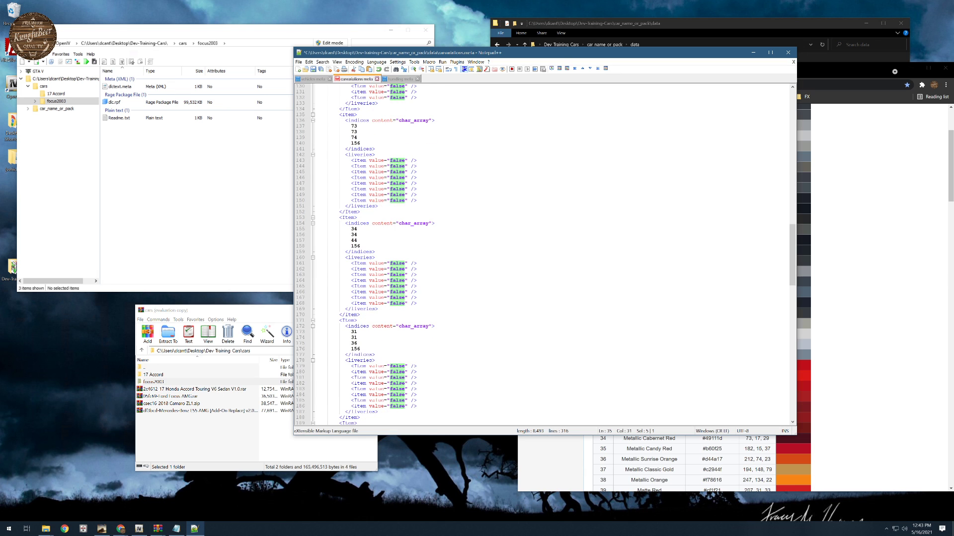
scroll(549, 256, down, 20)
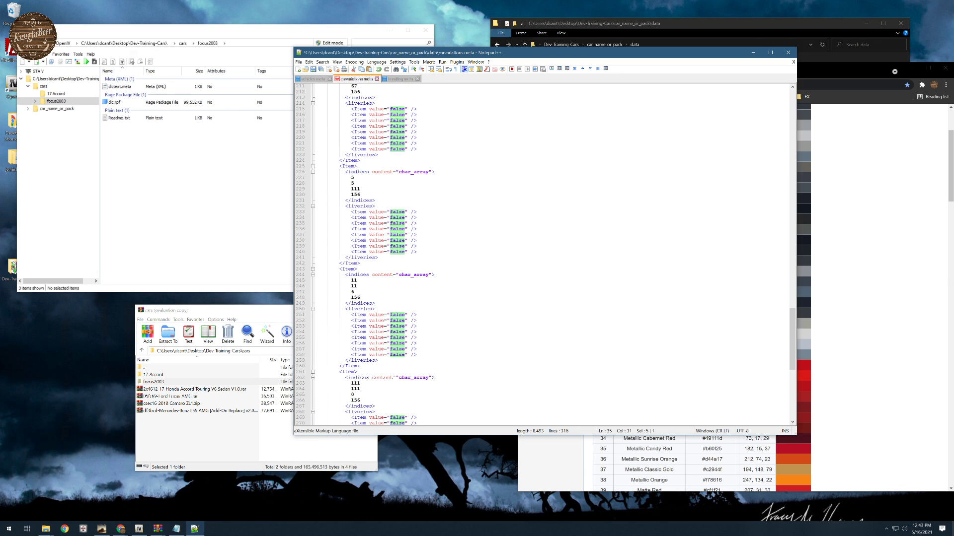
- Under plateProbabilities, set the Standard White value to 80 and the White Plate 2 value to 10
scroll(549, 255, down, 16)
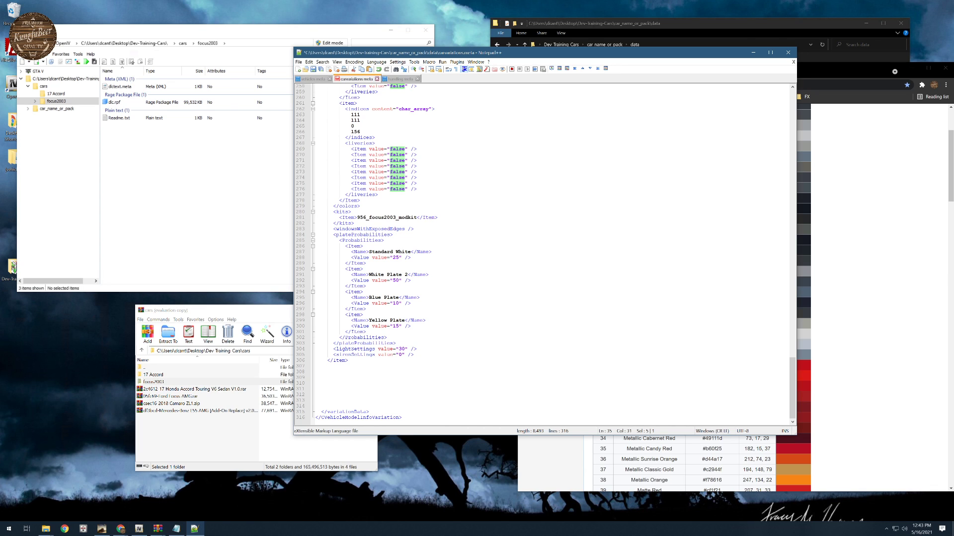
double_click(396, 257)
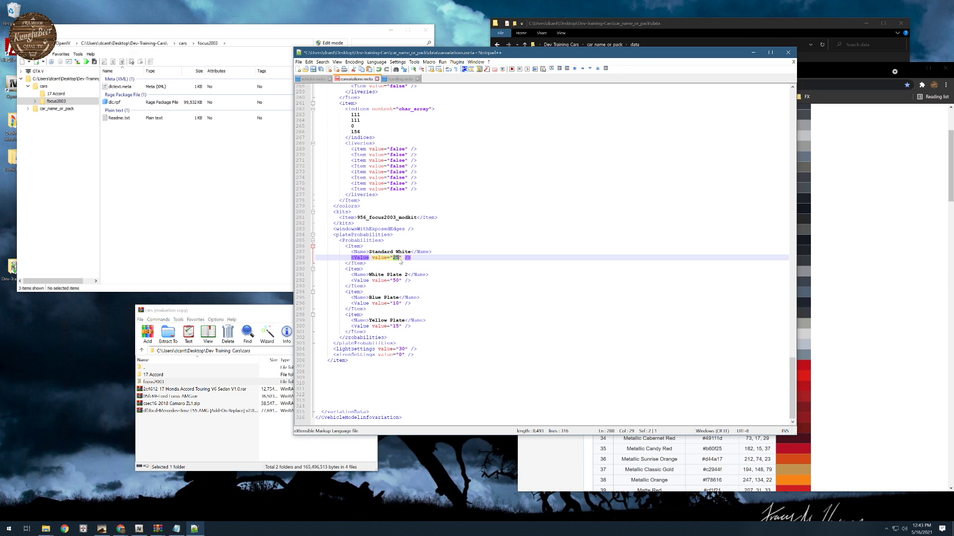
text(100)
key(BackSpace)
key(BackSpace)
key(BackSpace)
text(80)
drag(393, 281, 396, 280)
text(1)
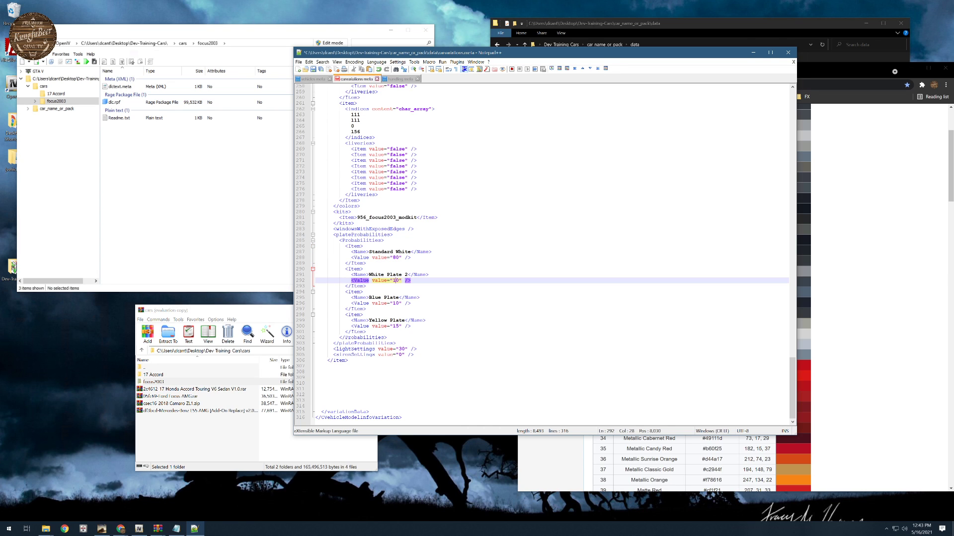
- Set the Blue Plate and Yellow Plate probability values to 0
key(Down)
key(Down)
key(Down)
key(Down)
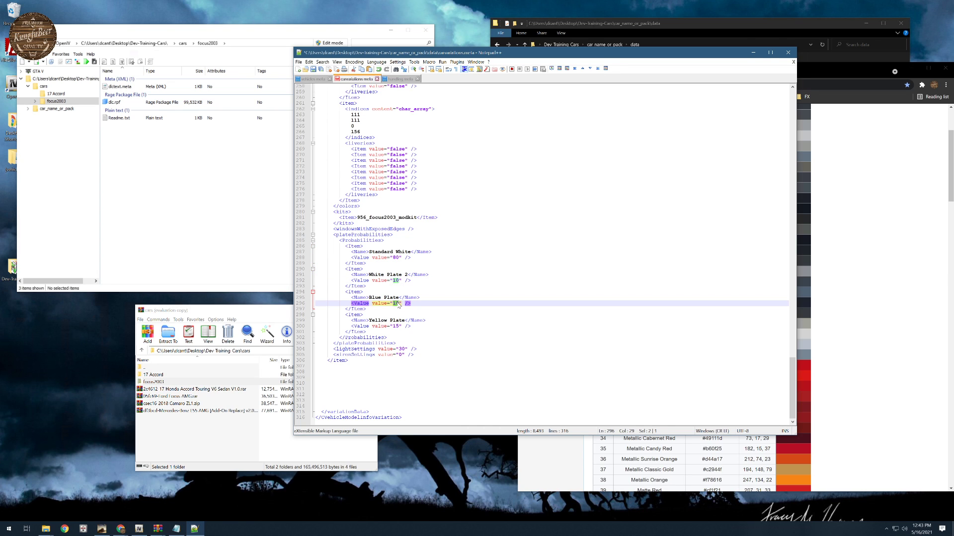
key(BackSpace)
key(Down)
key(Down)
key(Down)
key(Down)
key(BackSpace)
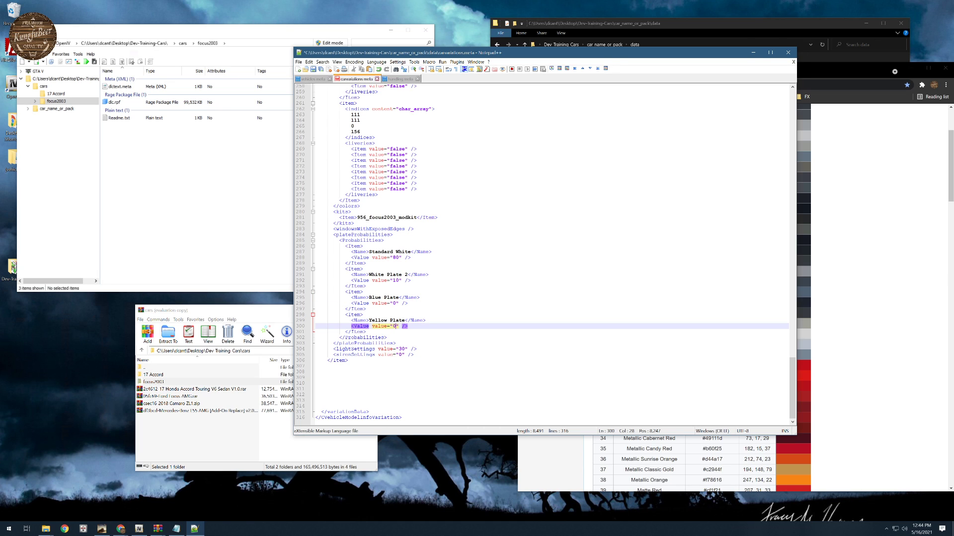
- Raise the Standard White plate probability value to 90
drag(394, 257, 396, 258)
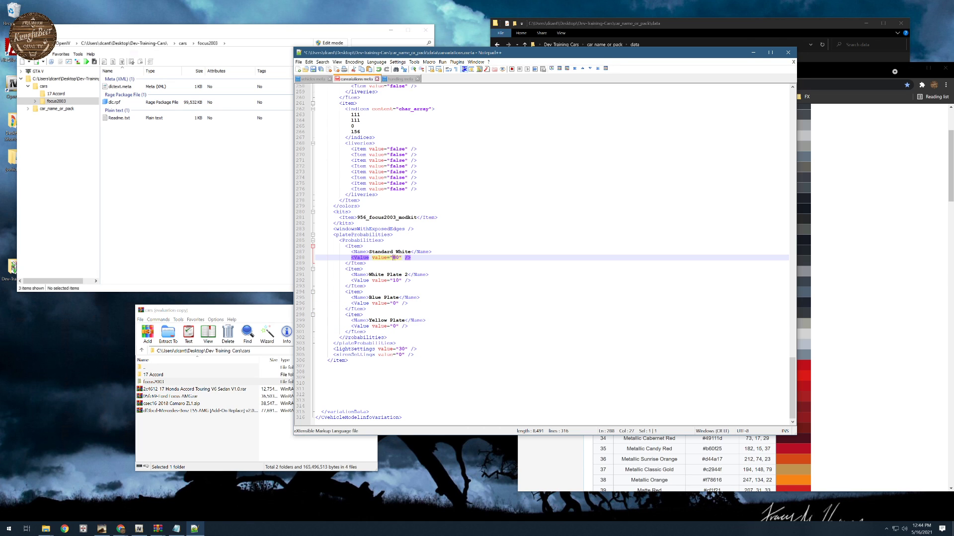
text(9)
key(Down)
key(Down)
key(Down)
key(Down)
key(Down)
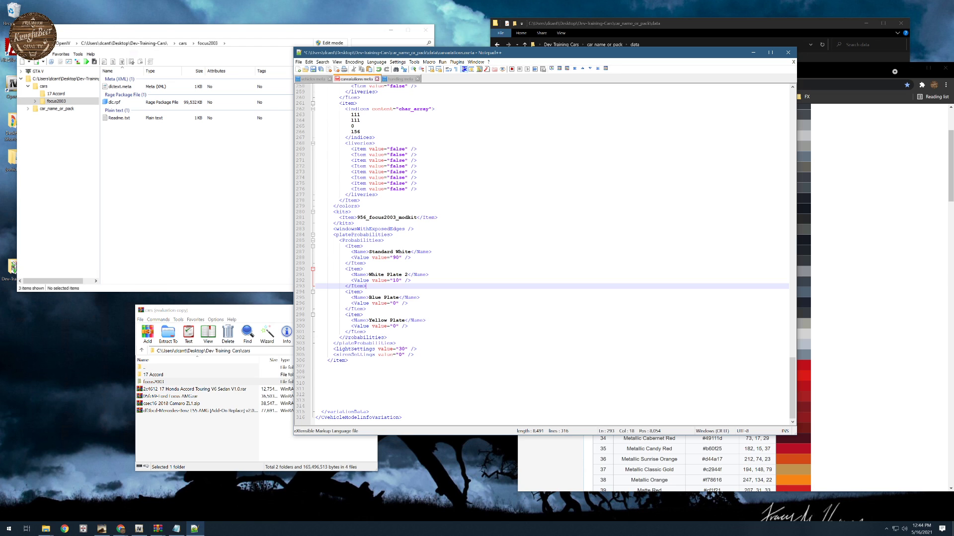
- Open carcols.meta from the car_name_or_pack data folder and look through its 956_focus2003_modkit entry
click(887, 339)
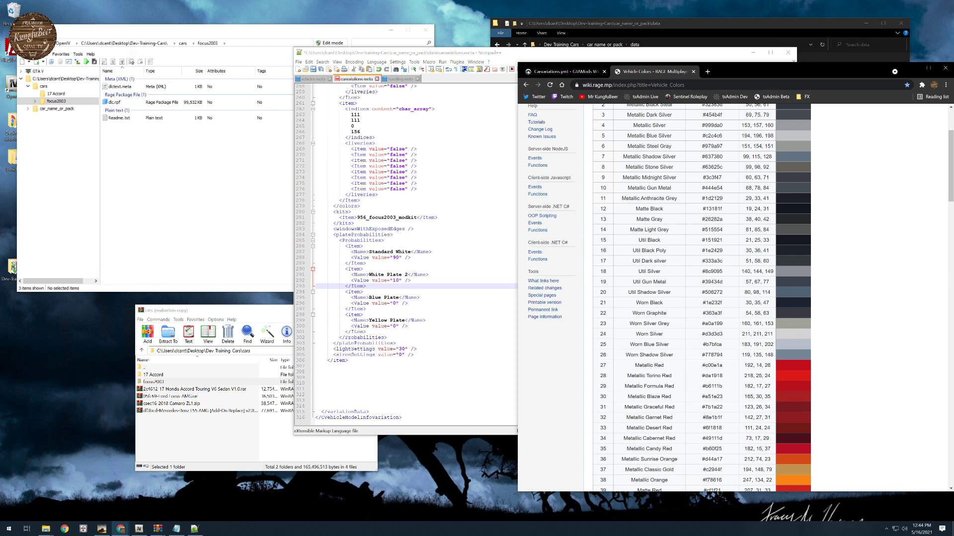
click(398, 377)
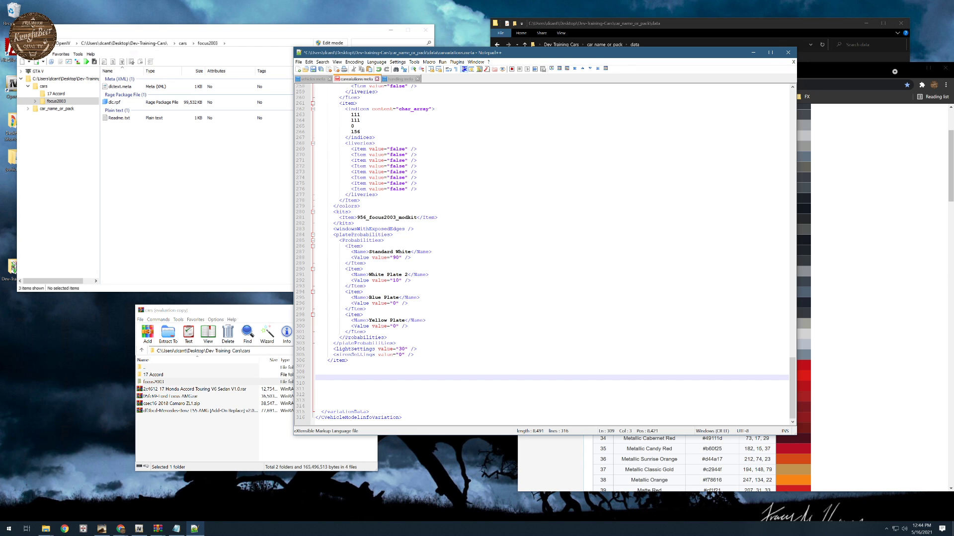
click(867, 164)
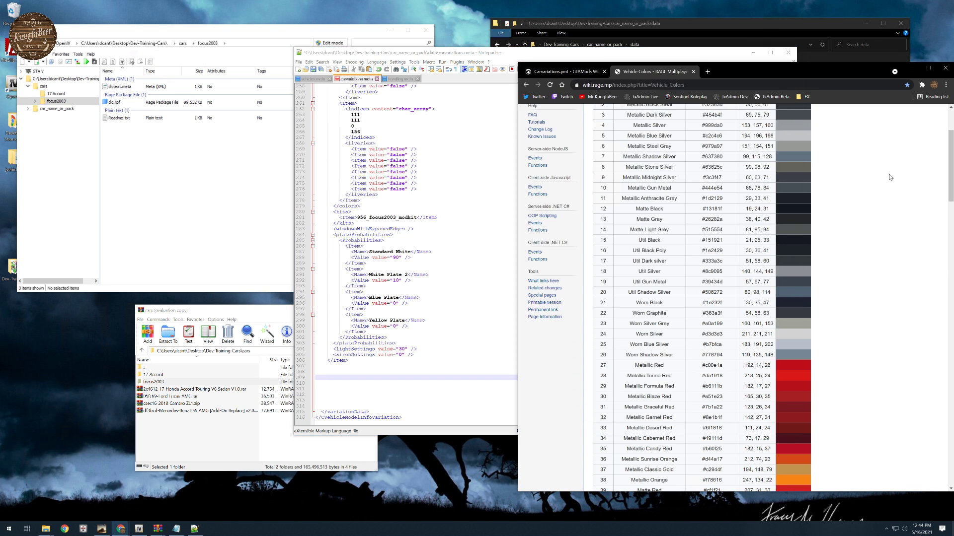
click(759, 23)
double_click(575, 69)
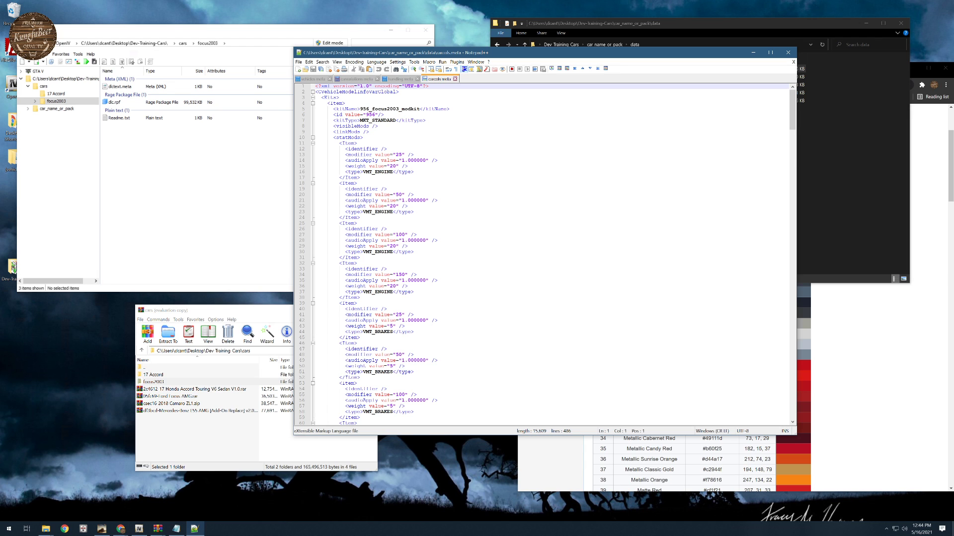
scroll(547, 253, down, 20)
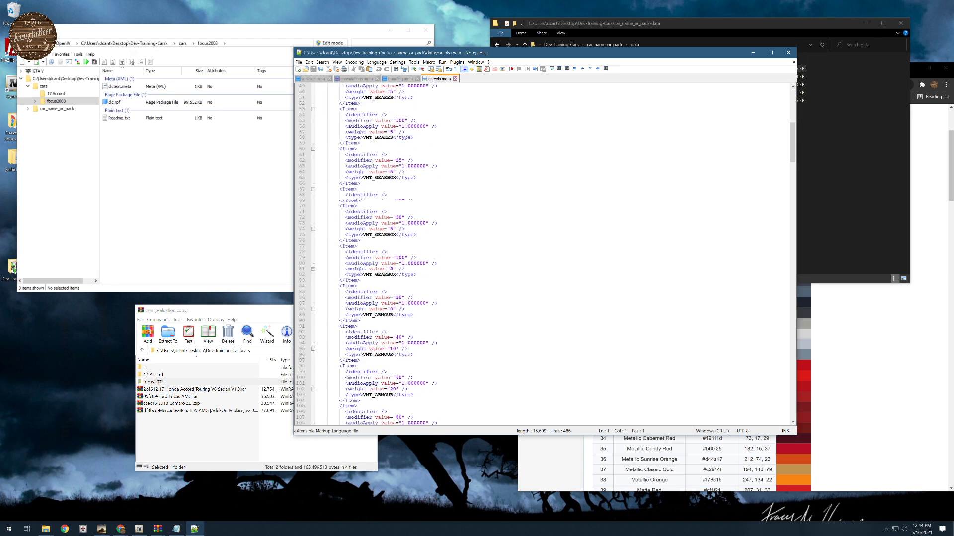
- Look through the gearbox, armour, horn and suspension items in carcols.meta down to slotNames, and return to the kit header
scroll(546, 253, down, 20)
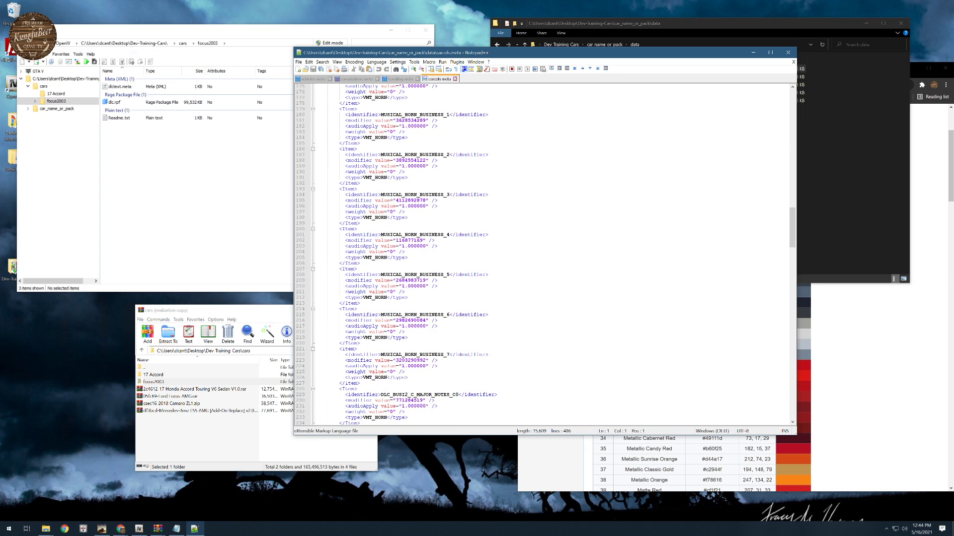
scroll(547, 253, down, 20)
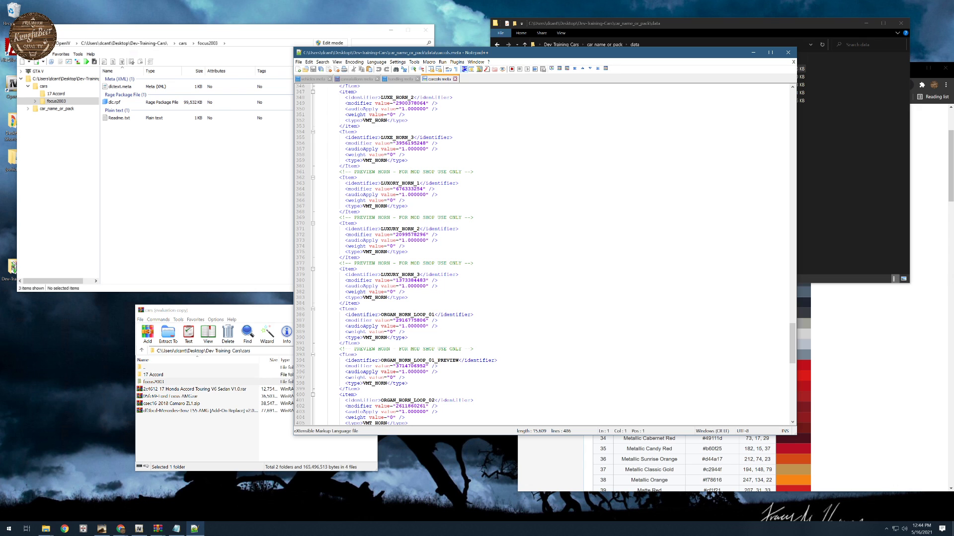
scroll(546, 254, down, 20)
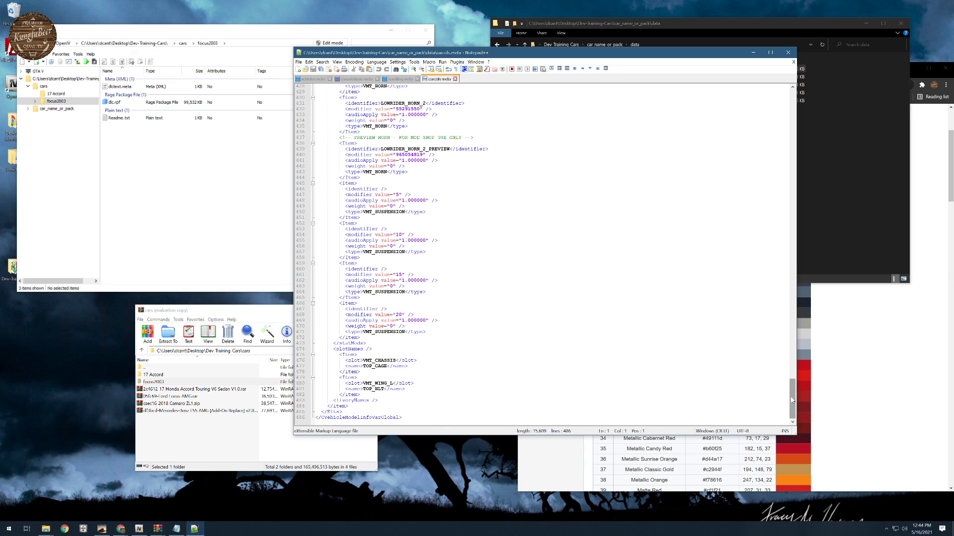
scroll(546, 253, up, 20)
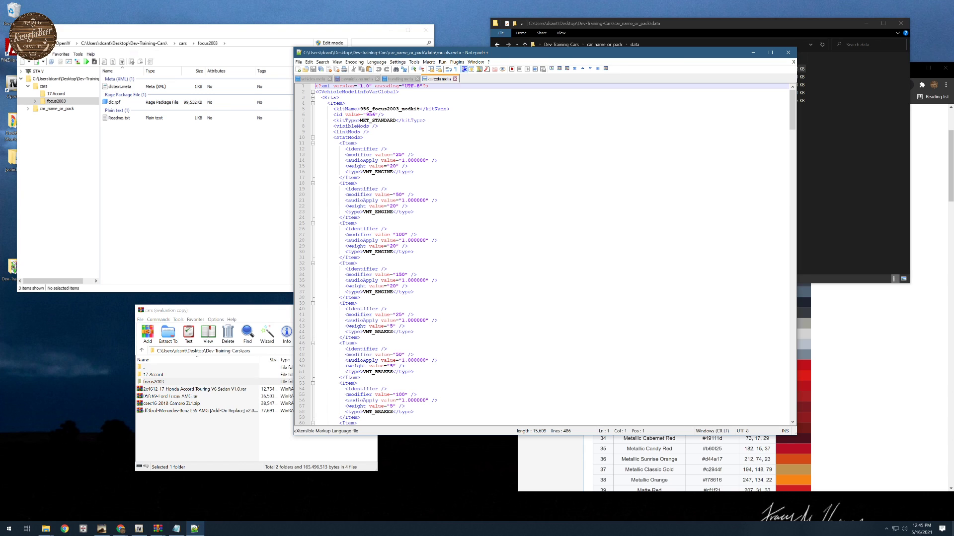
- Compare the kitName line in carcols.meta with the modkit item under kits in carvariations.meta
drag(367, 115, 348, 108)
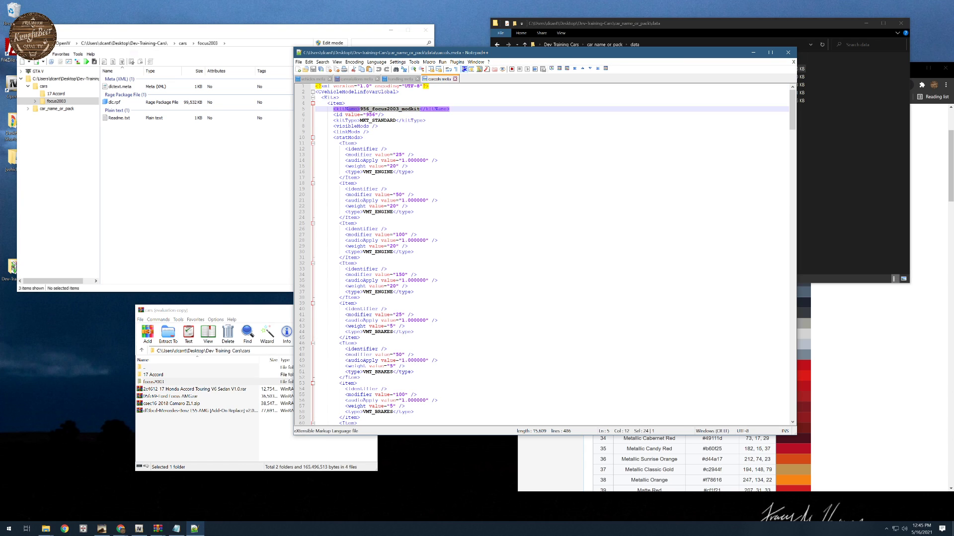
click(407, 79)
click(346, 80)
scroll(427, 238, up, 6)
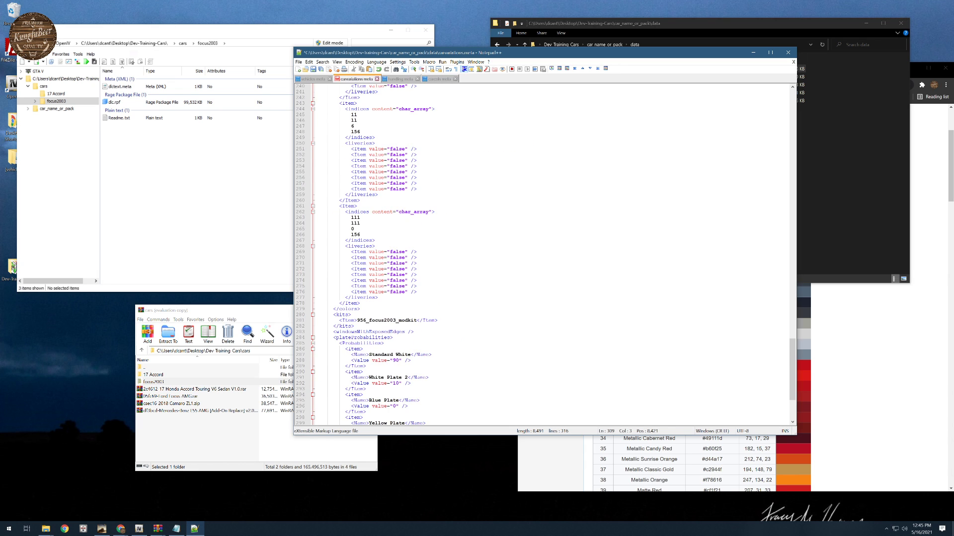
scroll(427, 238, down, 5)
drag(339, 235, 439, 235)
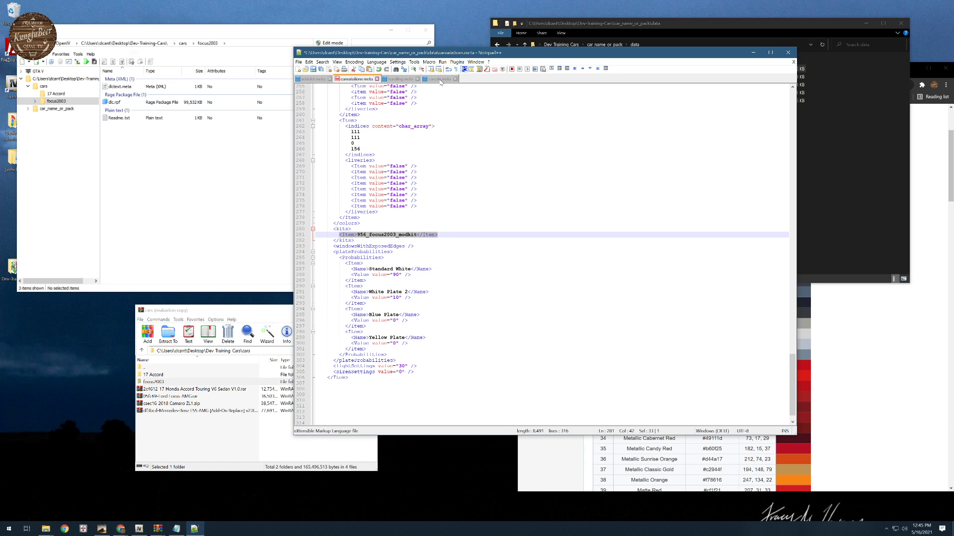
click(399, 79)
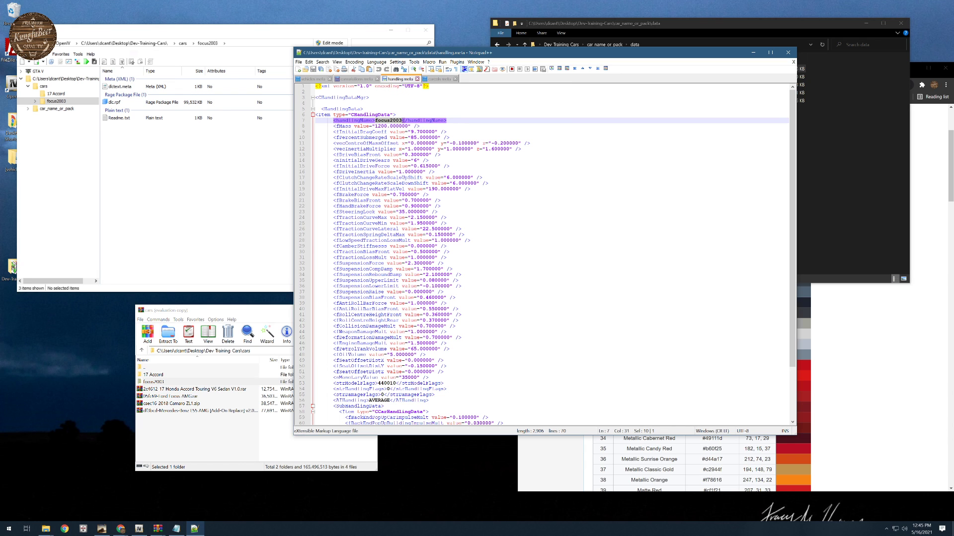
click(435, 79)
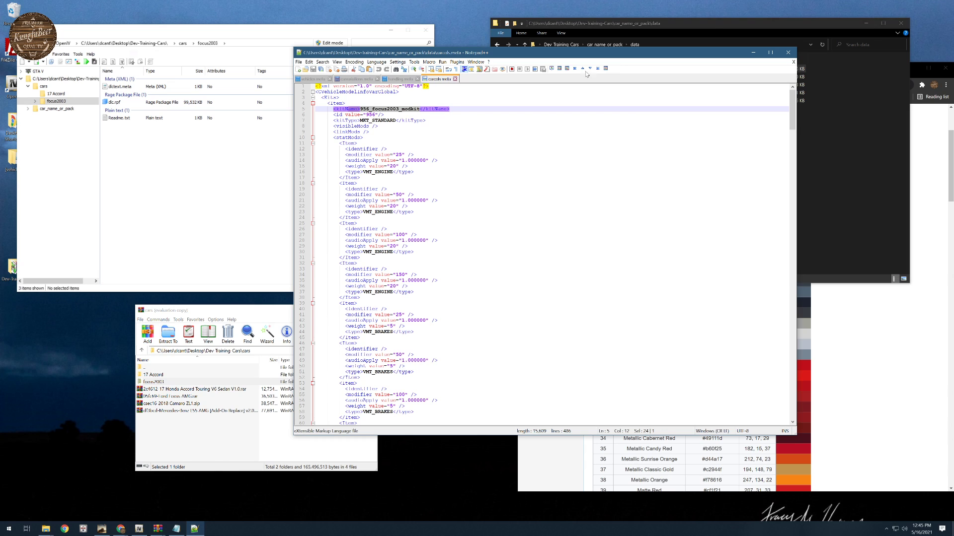
- Look through the engine, brakes, gearbox, armour and horn upgrade items in carcols.meta
click(711, 25)
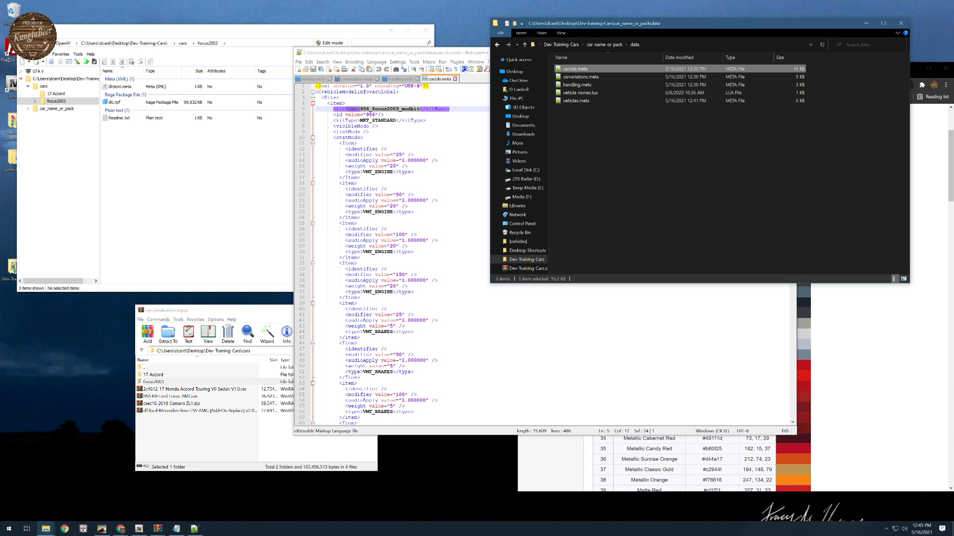
click(445, 137)
scroll(546, 253, down, 19)
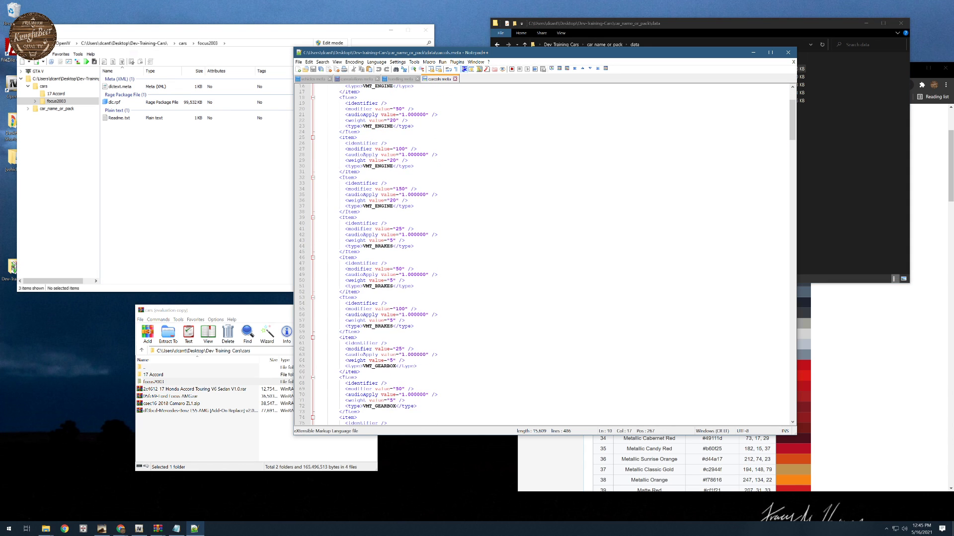
scroll(546, 254, down, 17)
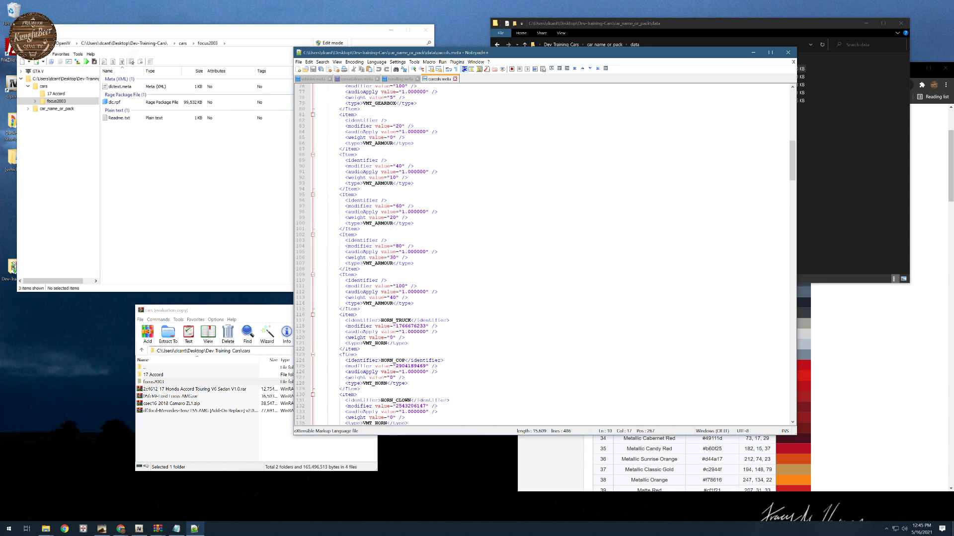
scroll(546, 254, down, 20)
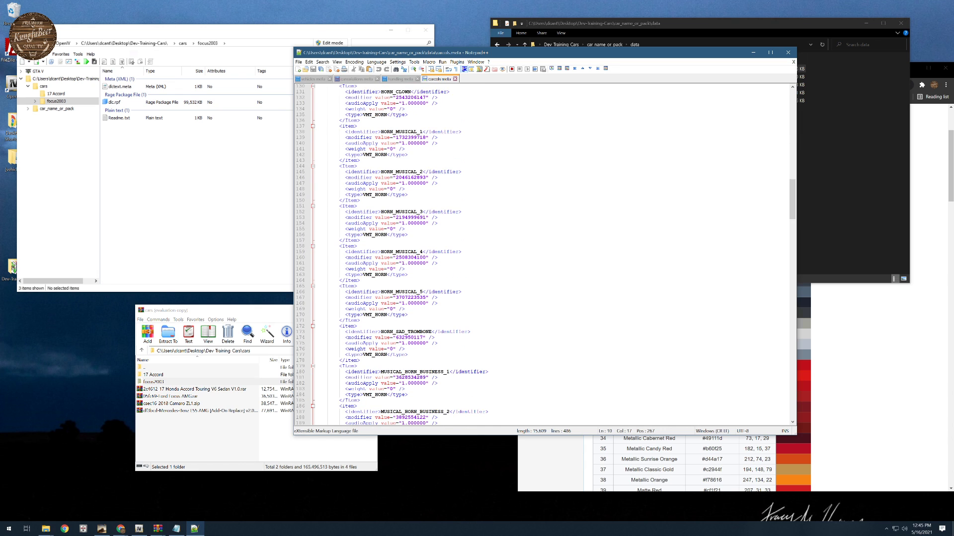
scroll(546, 254, down, 19)
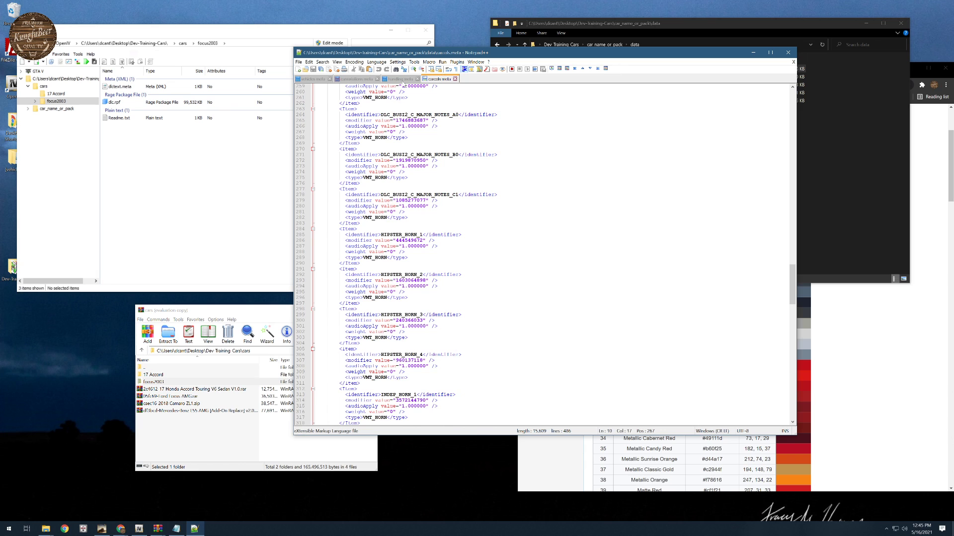
- Recheck the focus2003 modkit name under kits in carvariations.meta and save the file
click(356, 79)
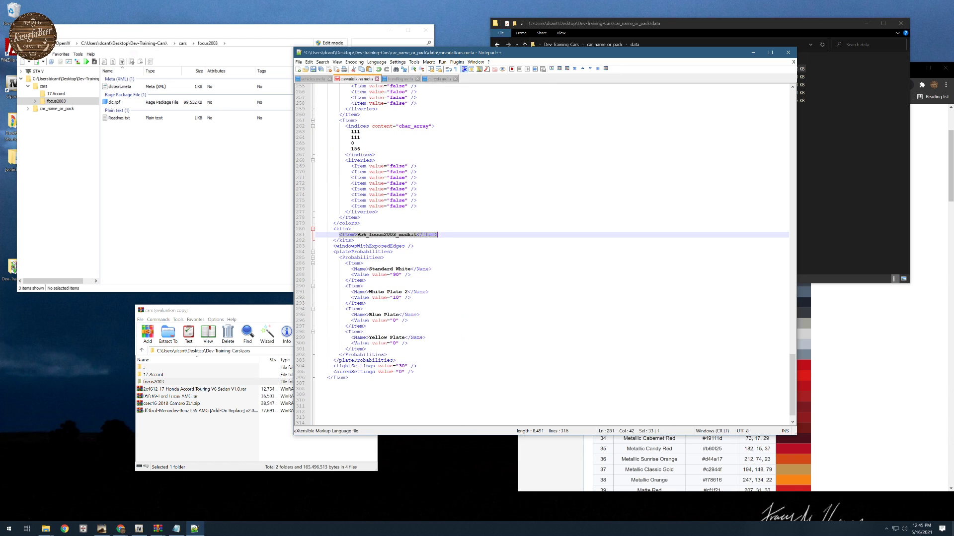
click(369, 236)
drag(357, 235, 420, 235)
scroll(420, 235, up, 18)
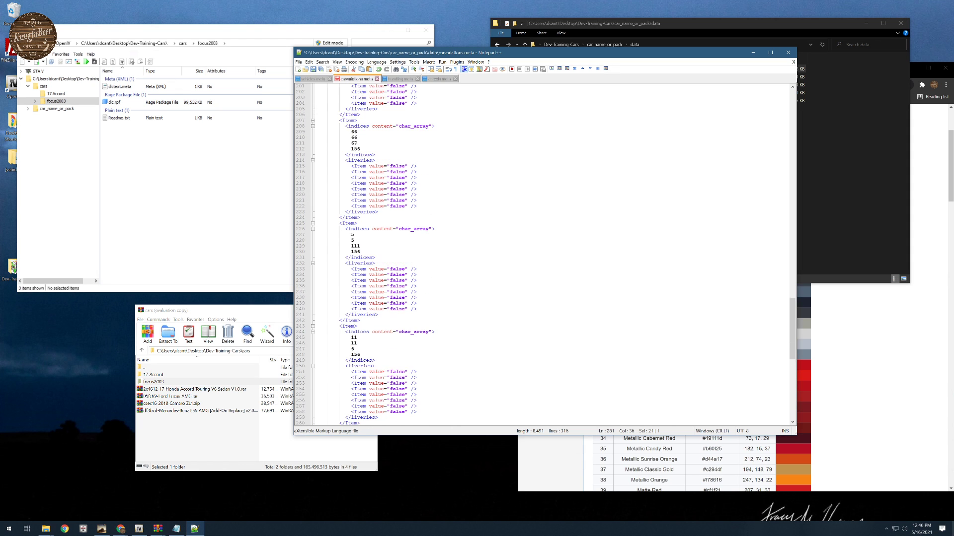
scroll(546, 254, down, 4)
scroll(542, 254, up, 5)
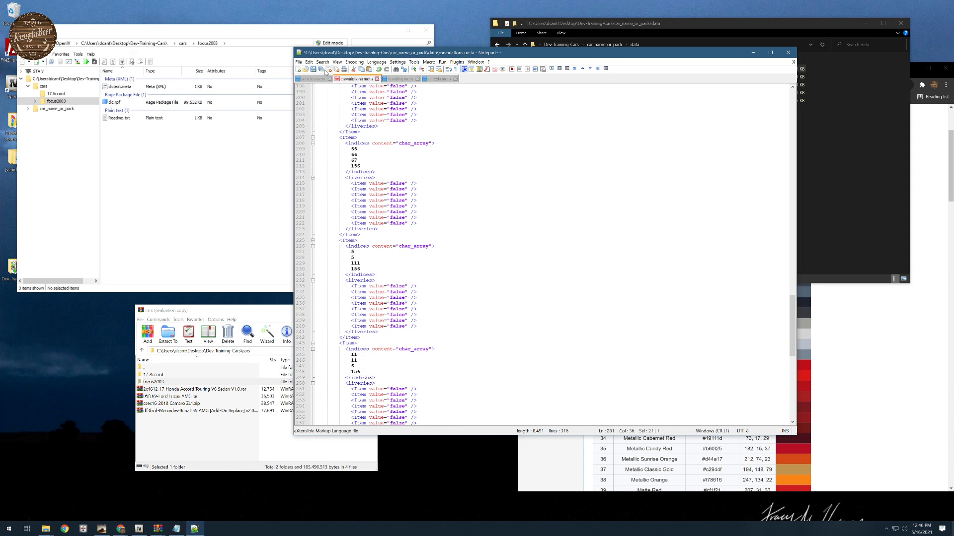
key(ctrl+s)
- Review the focus2003 entry in handling.meta, from handlingName past the roll centre heights to the SubHandlingData block
click(399, 79)
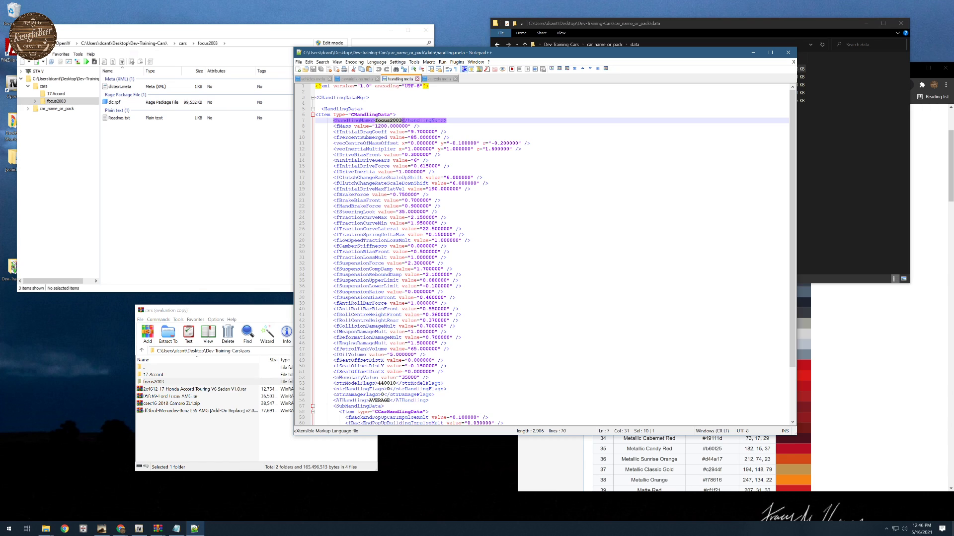
drag(334, 126, 446, 120)
drag(339, 315, 461, 321)
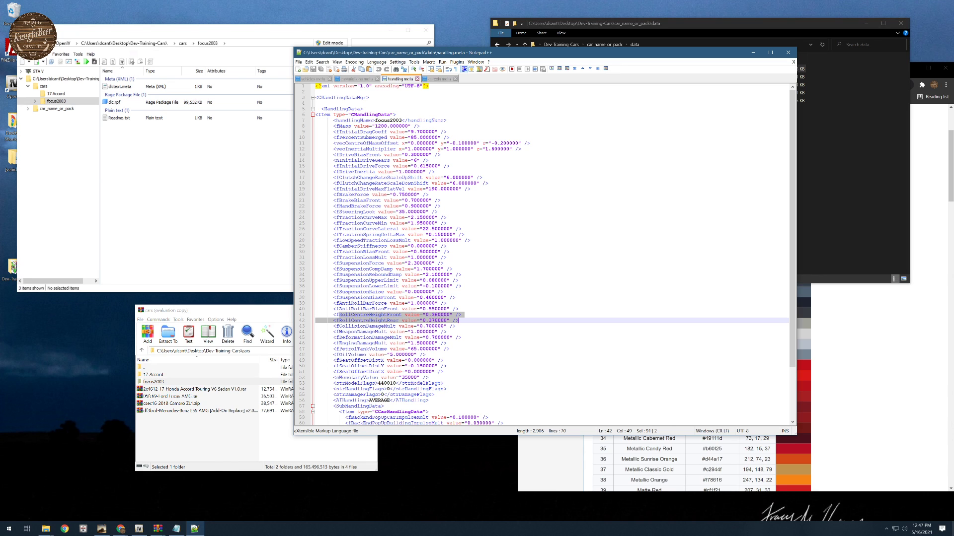
scroll(546, 253, down, 2)
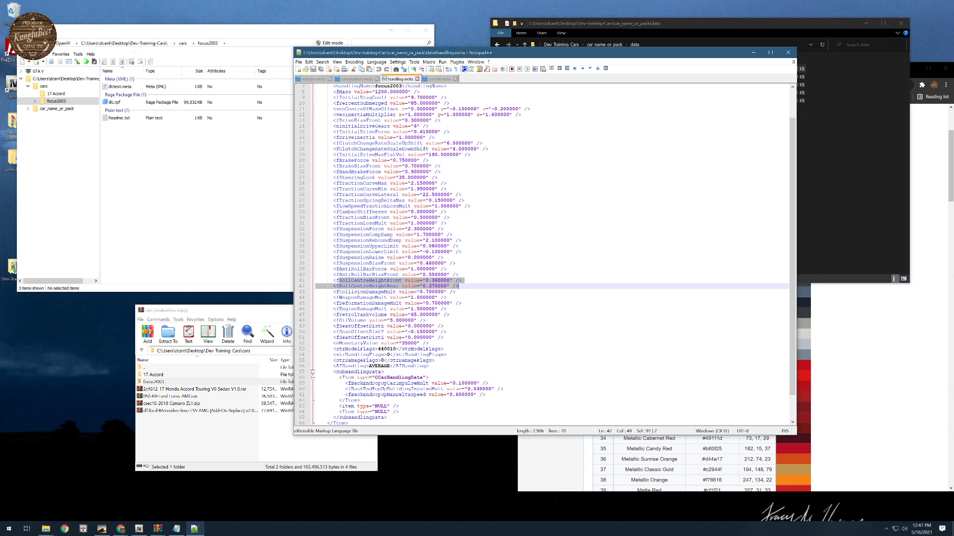
scroll(424, 285, down, 2)
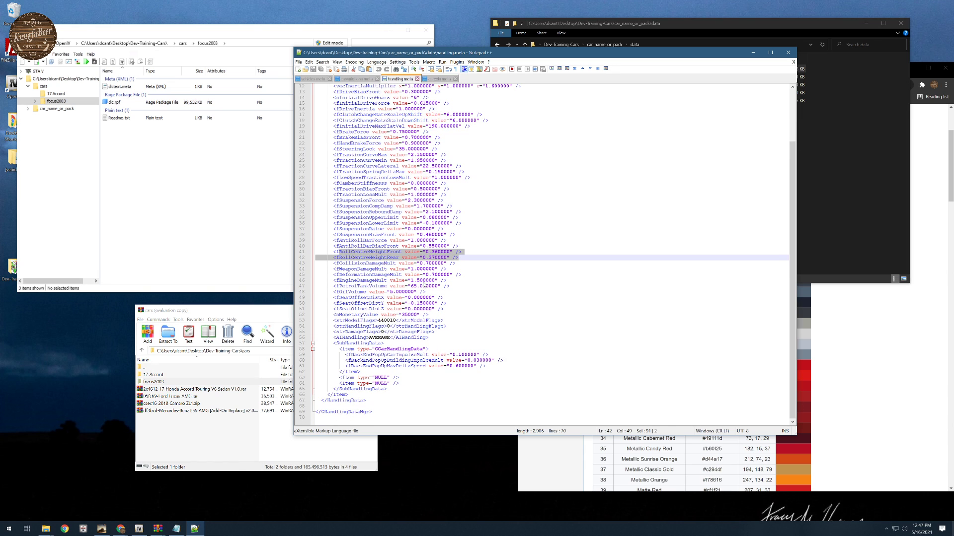
scroll(424, 285, up, 4)
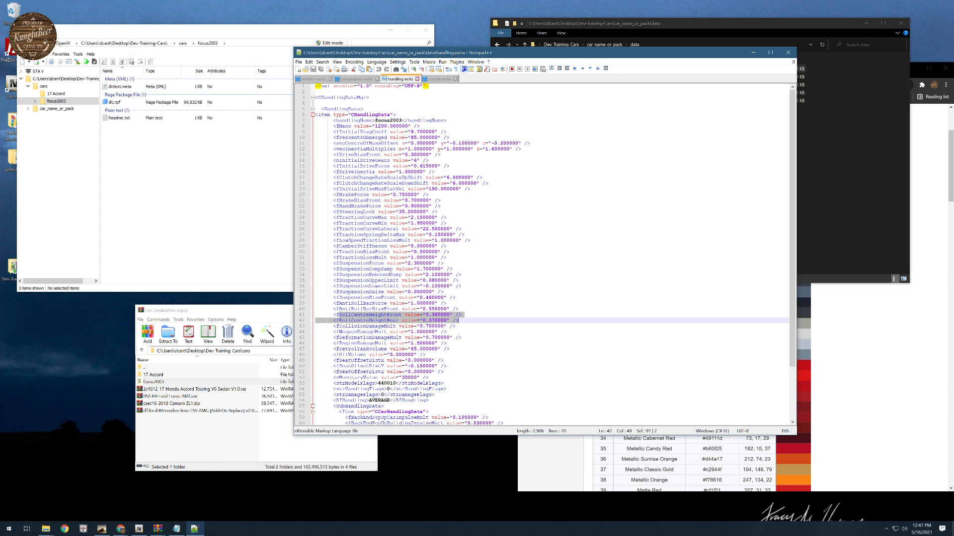
- Look over the open meta files once more and read vehicles.meta down to its txdRelationships block
click(439, 78)
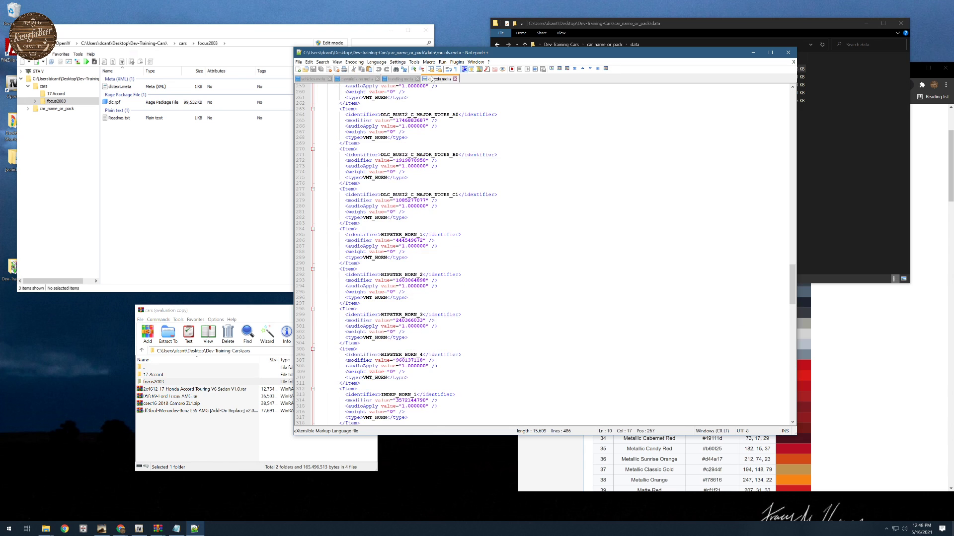
click(405, 79)
click(356, 79)
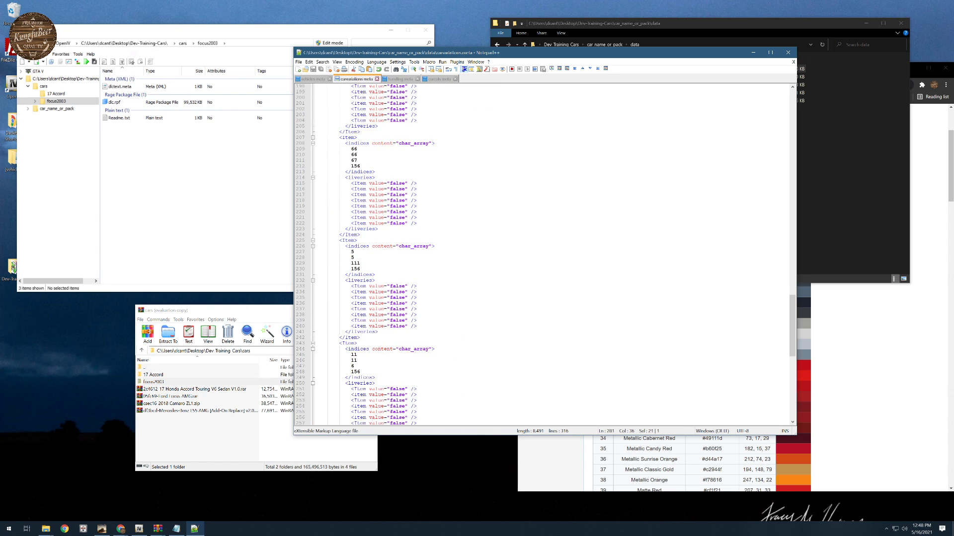
click(317, 79)
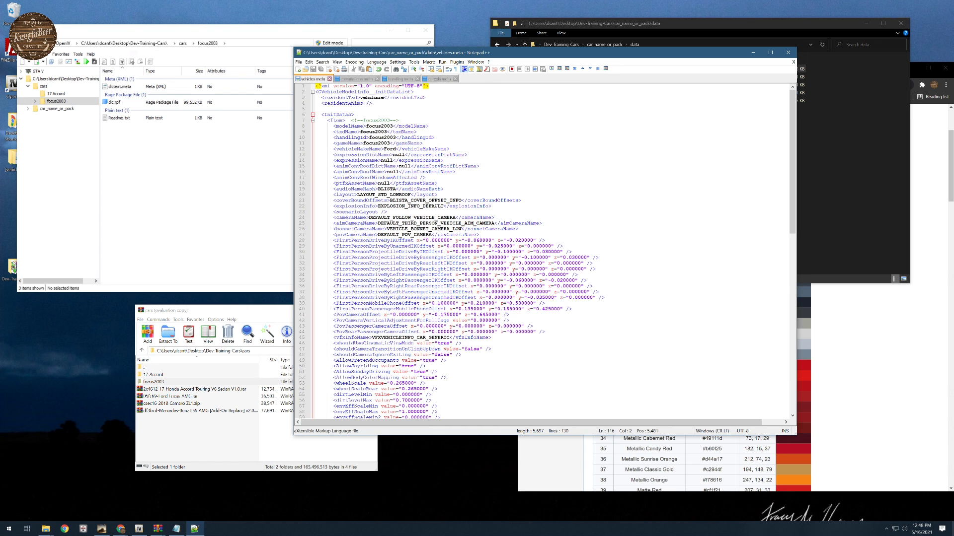
scroll(552, 251, down, 19)
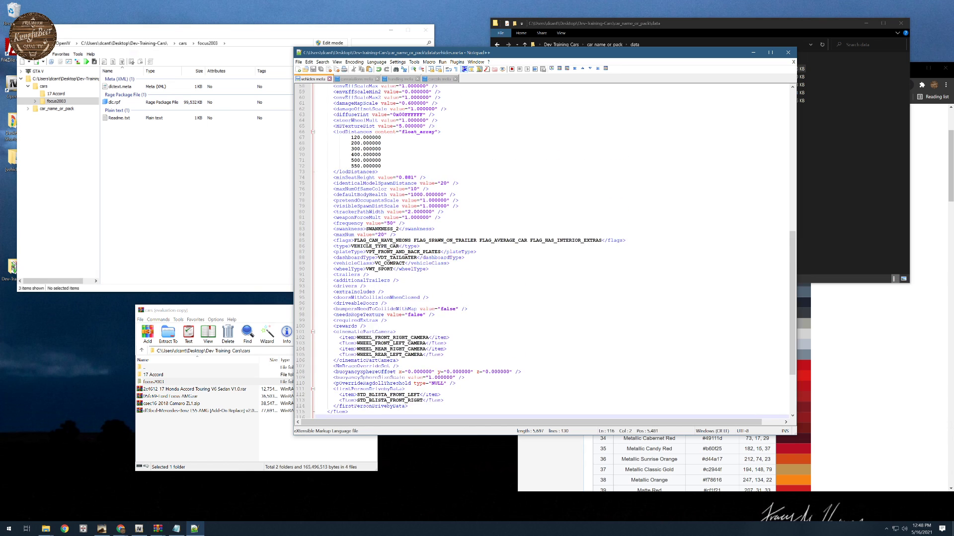
scroll(551, 251, down, 5)
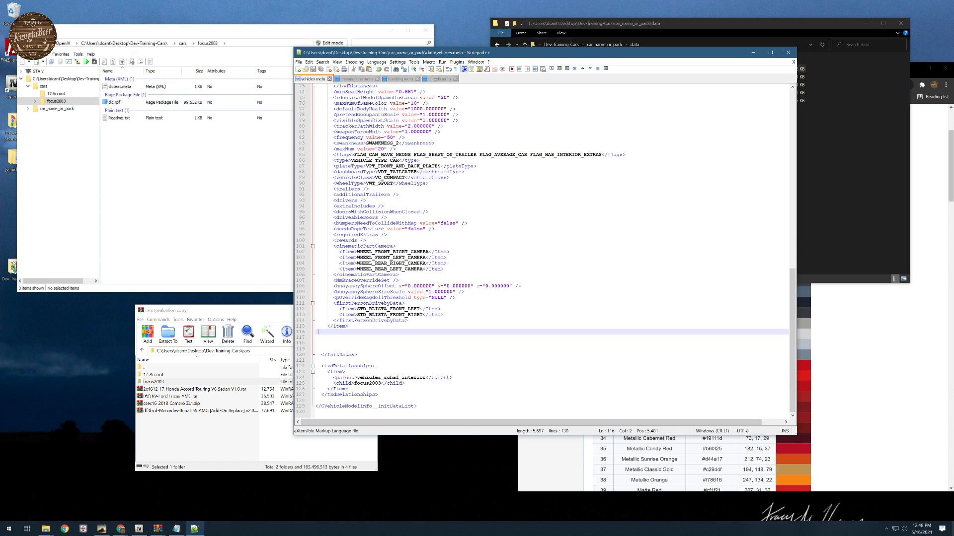
- Open vehicle_names.lua from the car_name_or_pack data folder and move the editor window clear of the folder windows
click(715, 25)
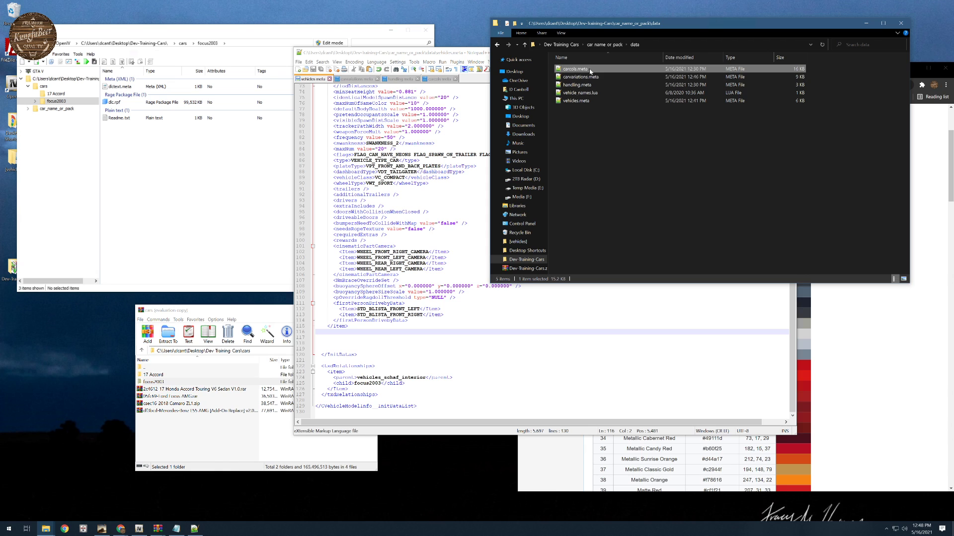
double_click(579, 93)
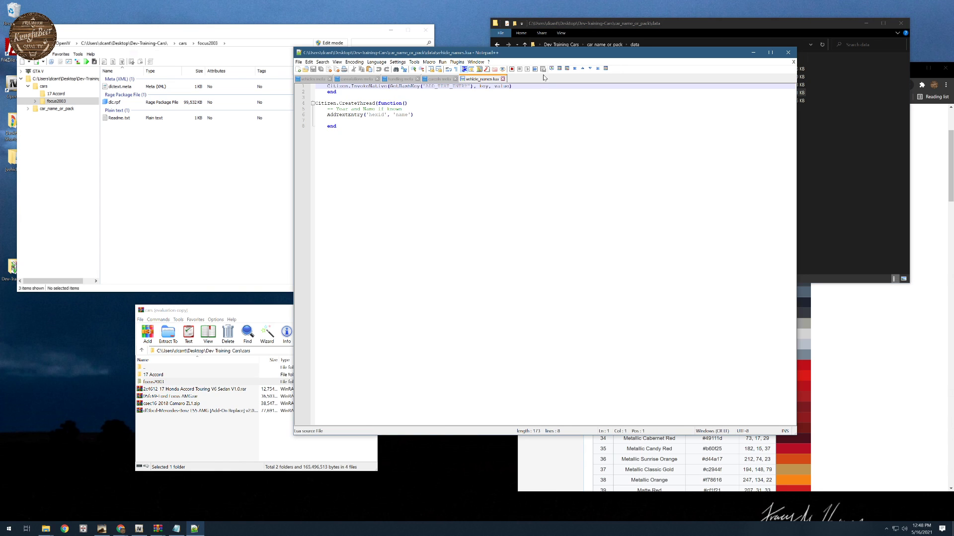
drag(544, 52, 666, 135)
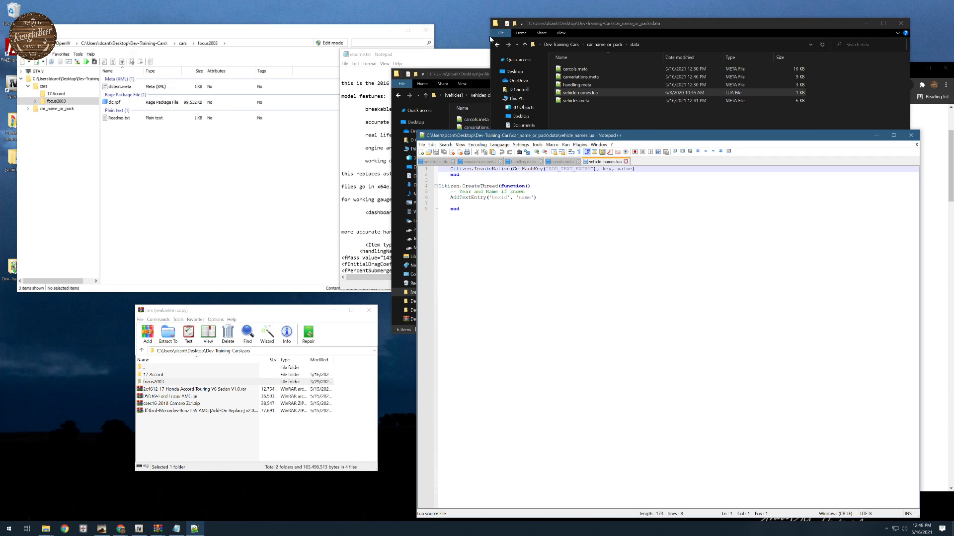
- Open the reference vehicle_names.lua from the vehicles-civilian data folder and rearrange the editor and folder windows
drag(468, 73, 379, 87)
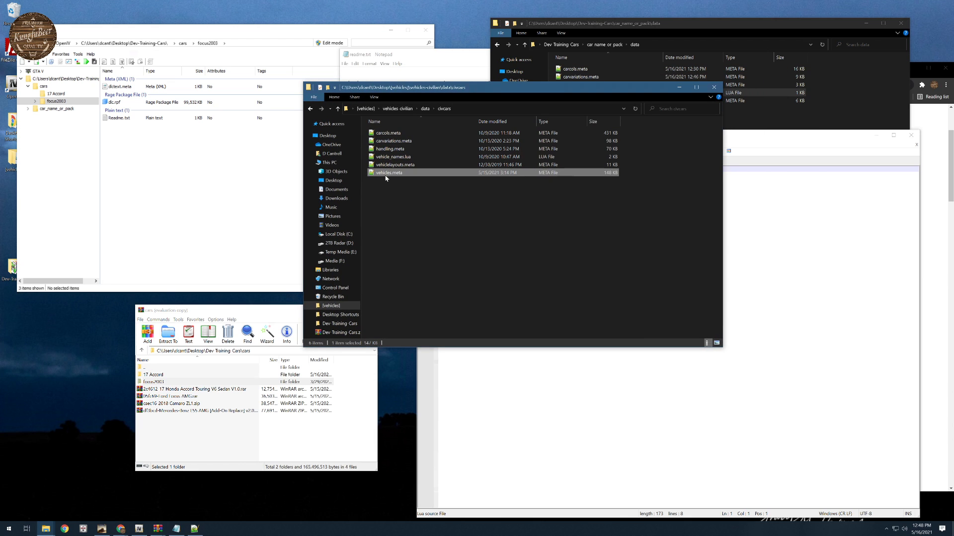
click(400, 109)
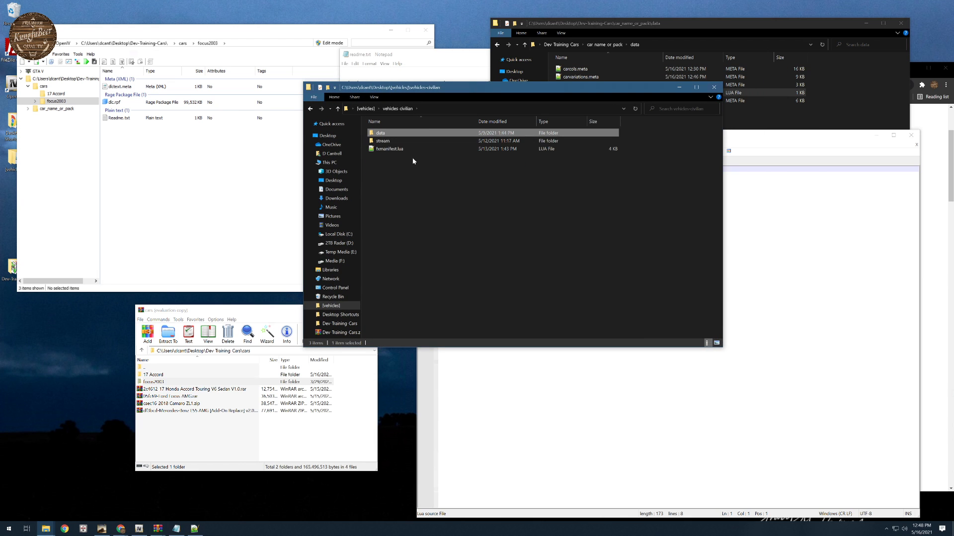
double_click(383, 134)
double_click(398, 181)
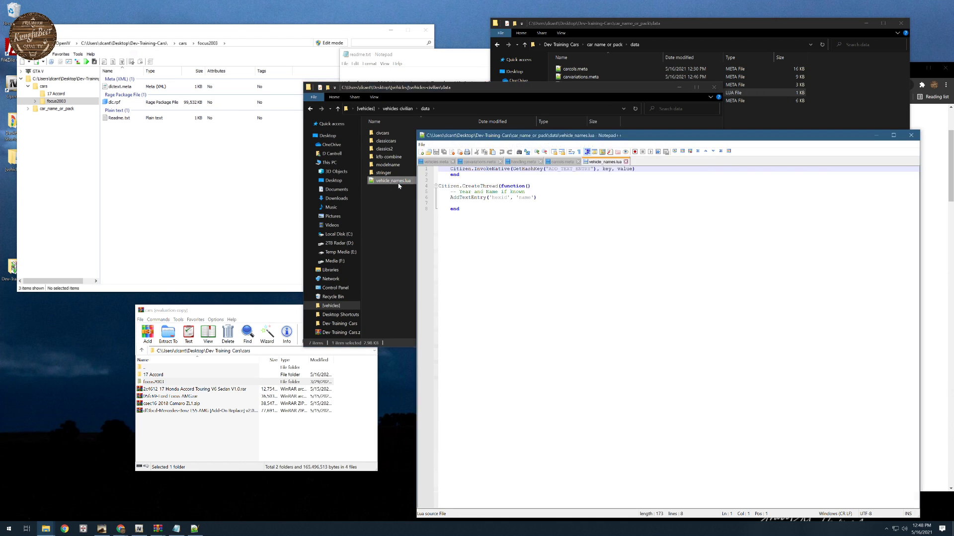
drag(674, 135, 640, 37)
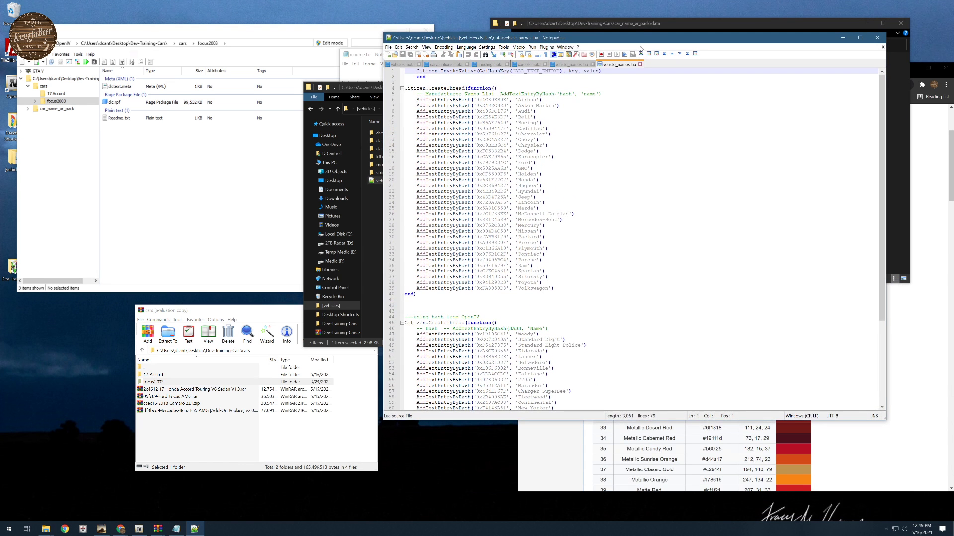
drag(402, 95, 423, 100)
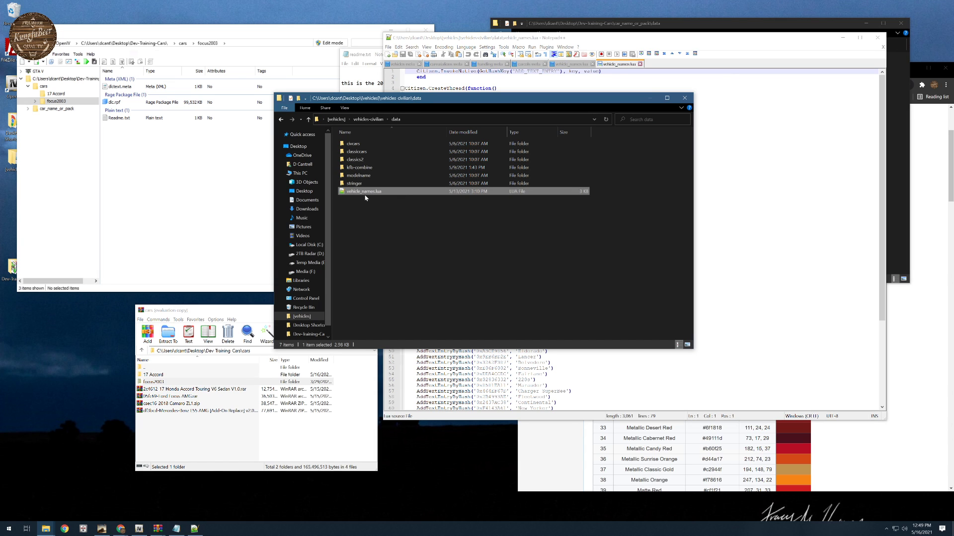
- Review the reference vehicle_names.lua, from the manufacturer hash list with its Ford entry to the OpenIV hash block with its Continental entry
drag(735, 185, 737, 181)
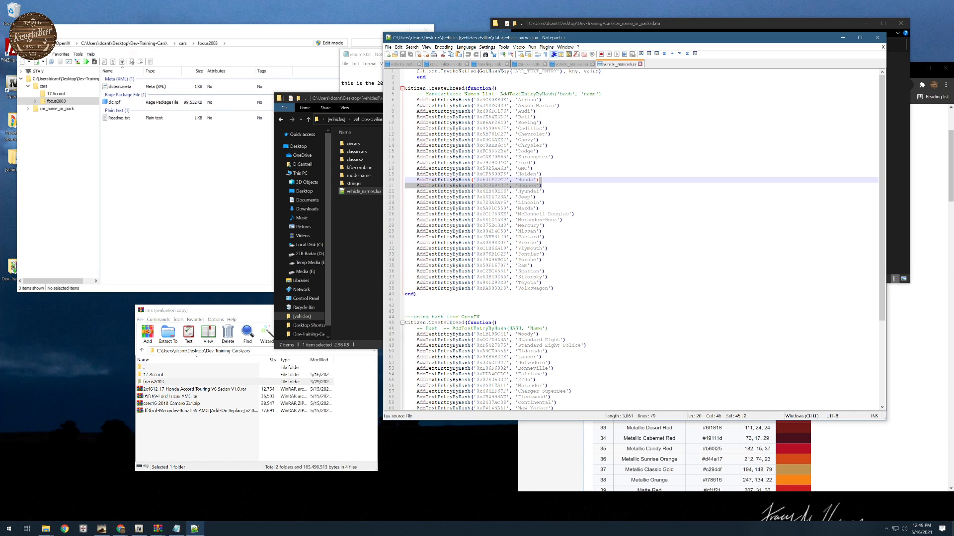
drag(520, 99, 554, 288)
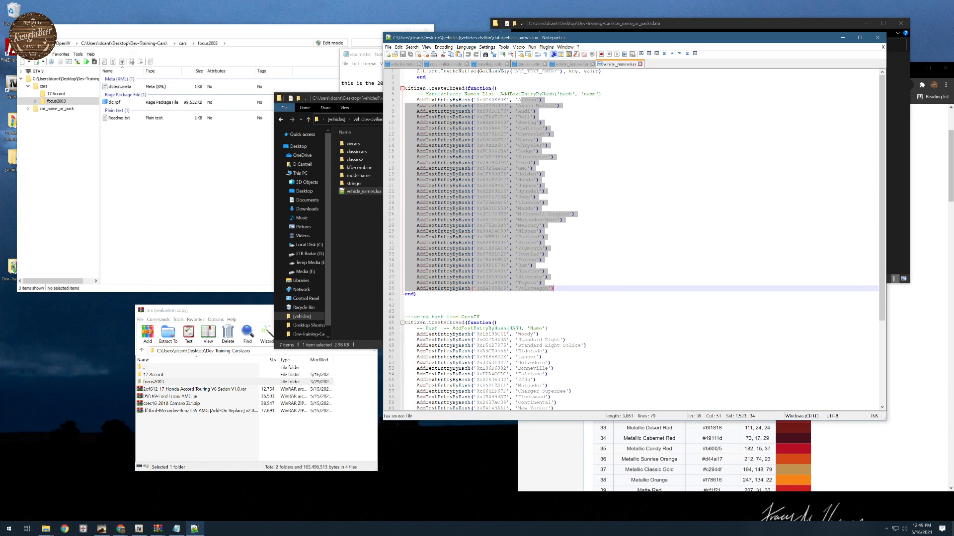
click(565, 146)
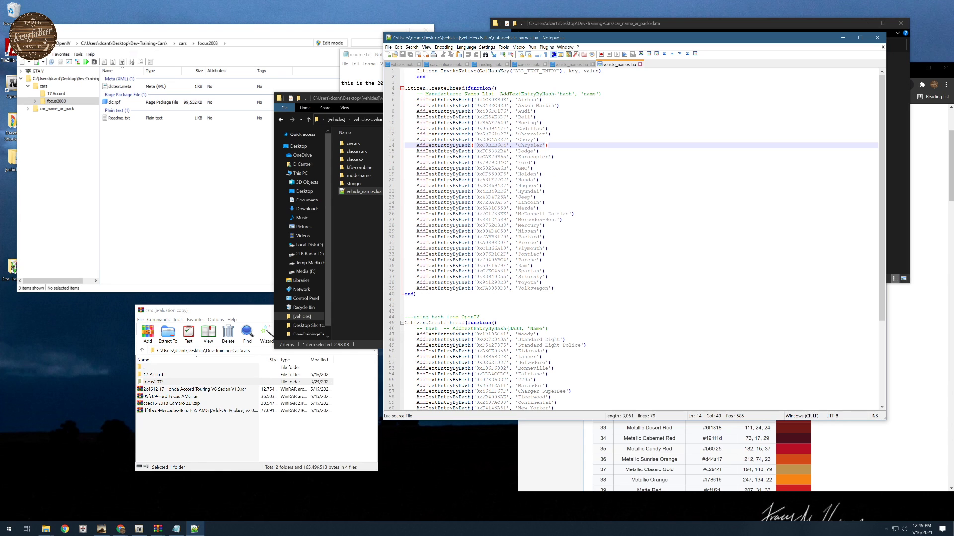
double_click(492, 163)
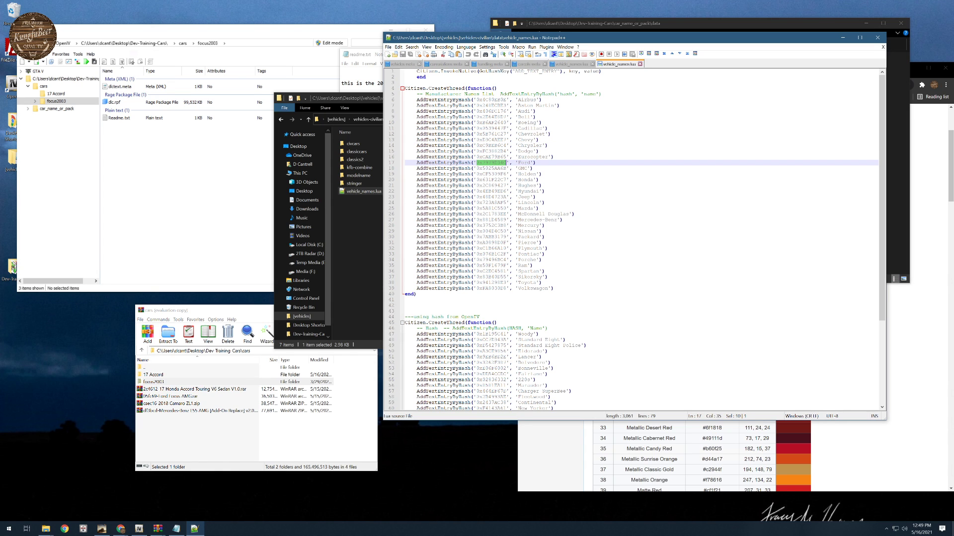
scroll(507, 164, down, 7)
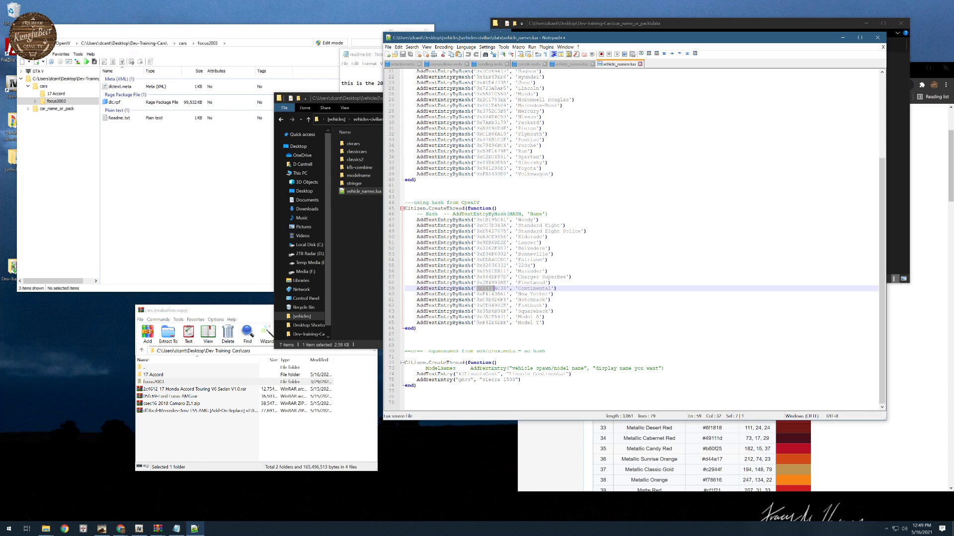
double_click(497, 289)
- Examine the gameName value near the start of the car_name_or_pack vehicles.meta and check the reference data folder
click(622, 23)
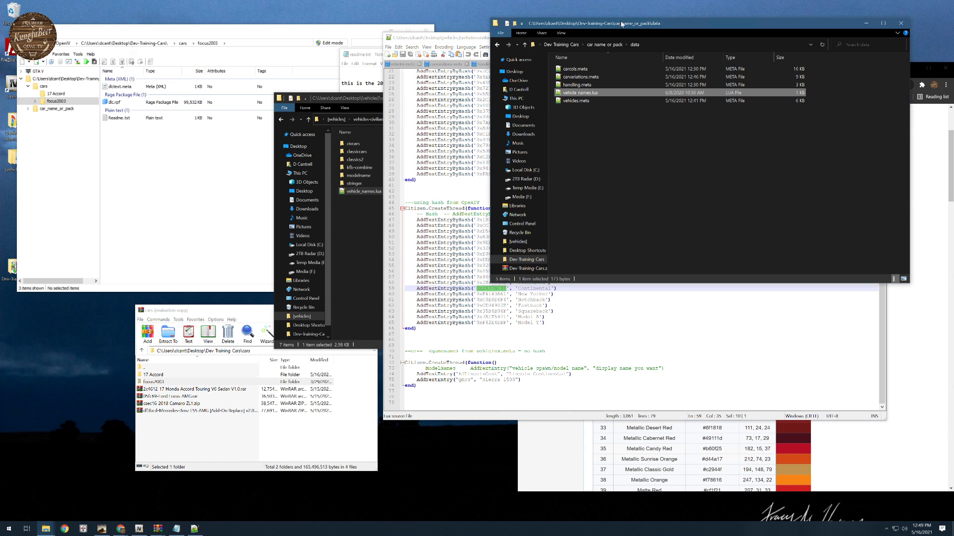
click(403, 64)
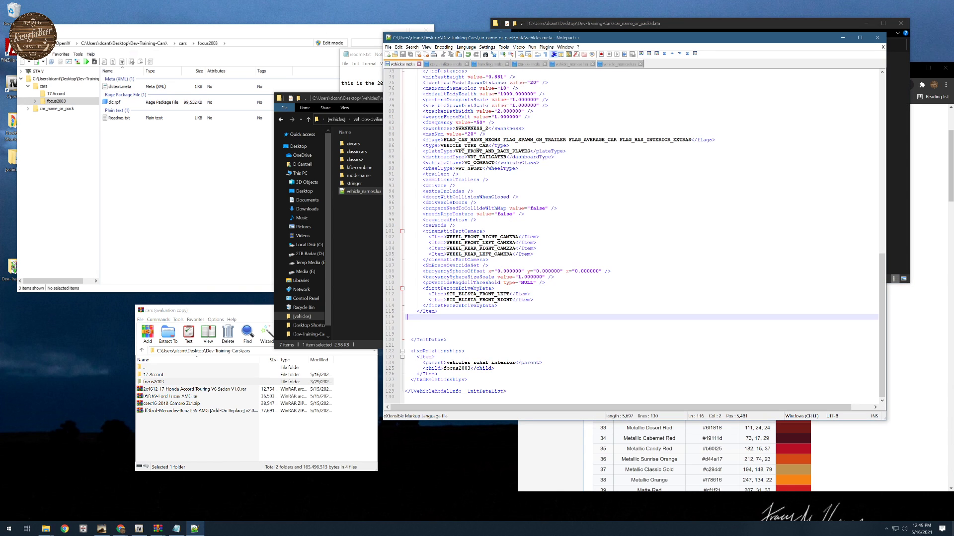
scroll(547, 199, up, 17)
scroll(546, 198, up, 7)
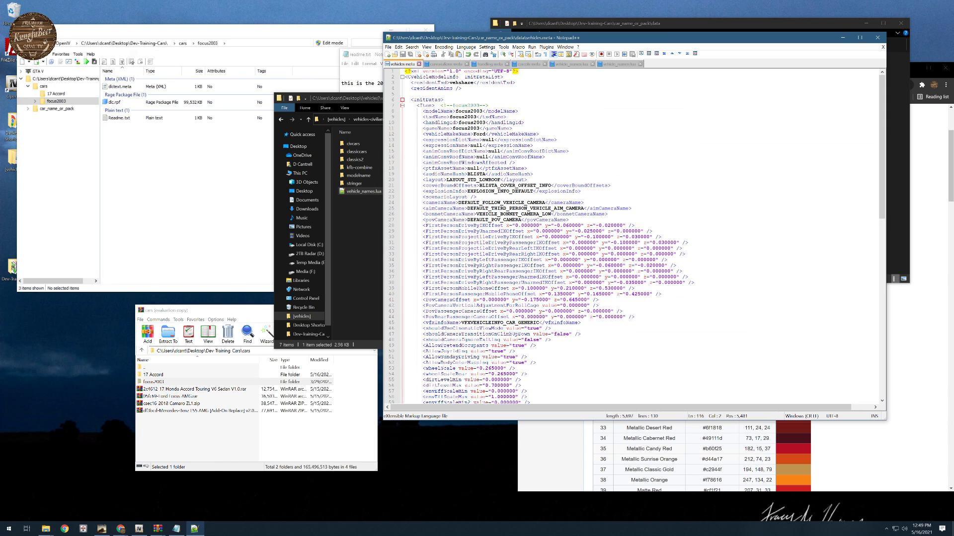
drag(480, 128, 456, 128)
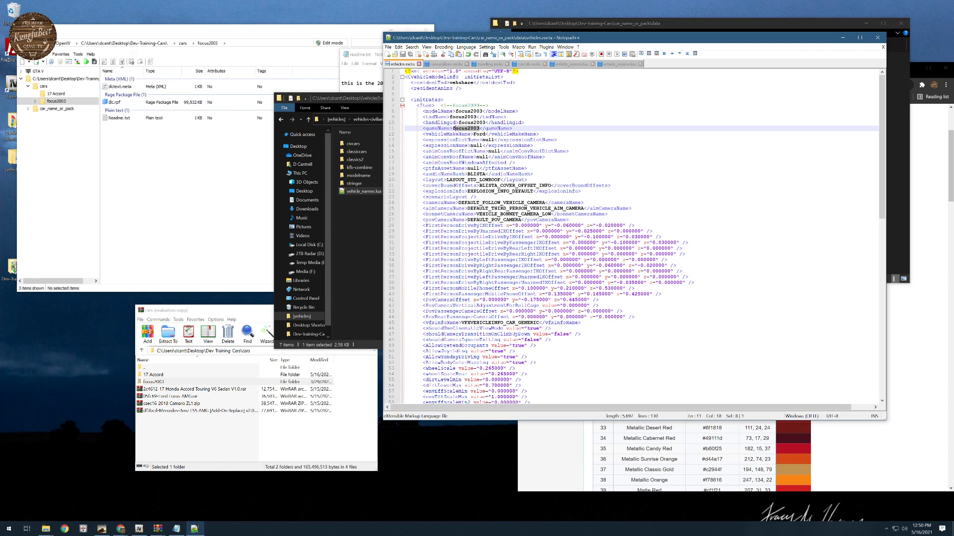
double_click(454, 128)
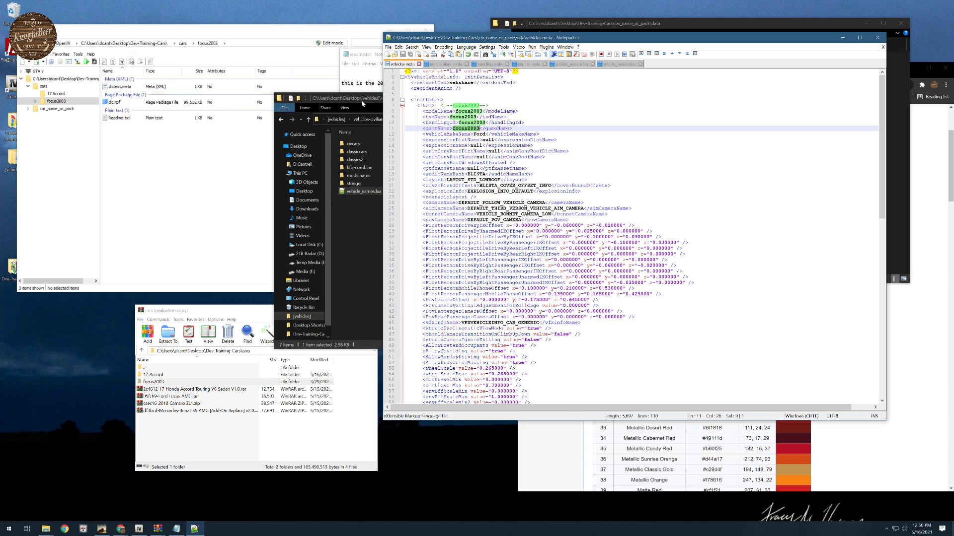
click(376, 169)
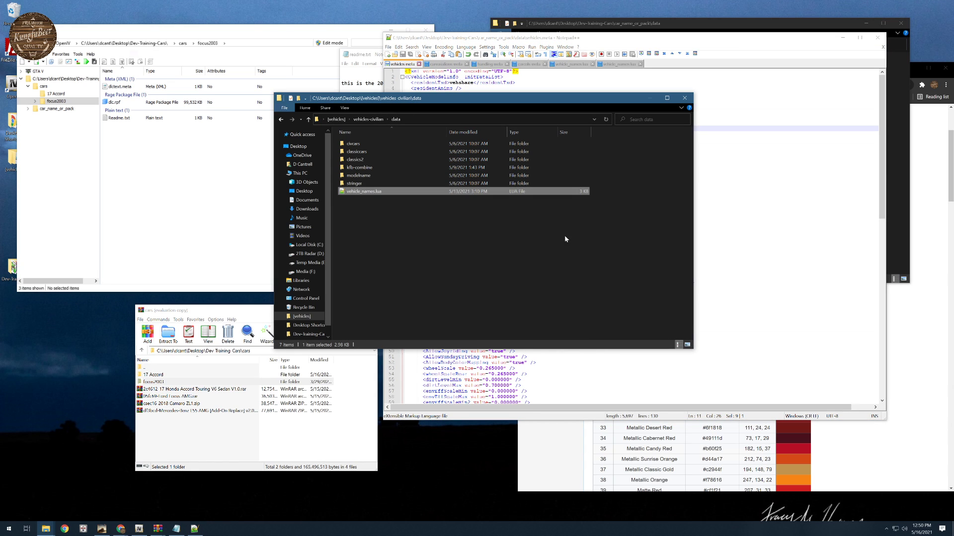
- Add an empty AddTextEntry("", "") line below the Sierra 1500 entry in the reference vehicle_names.lua, undoing the mistaken lodDistances paste
click(619, 64)
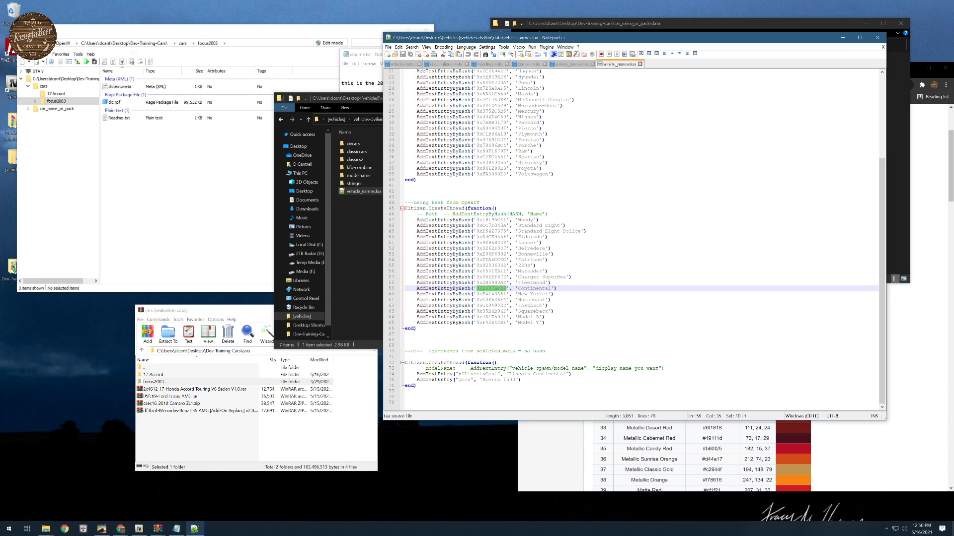
click(521, 380)
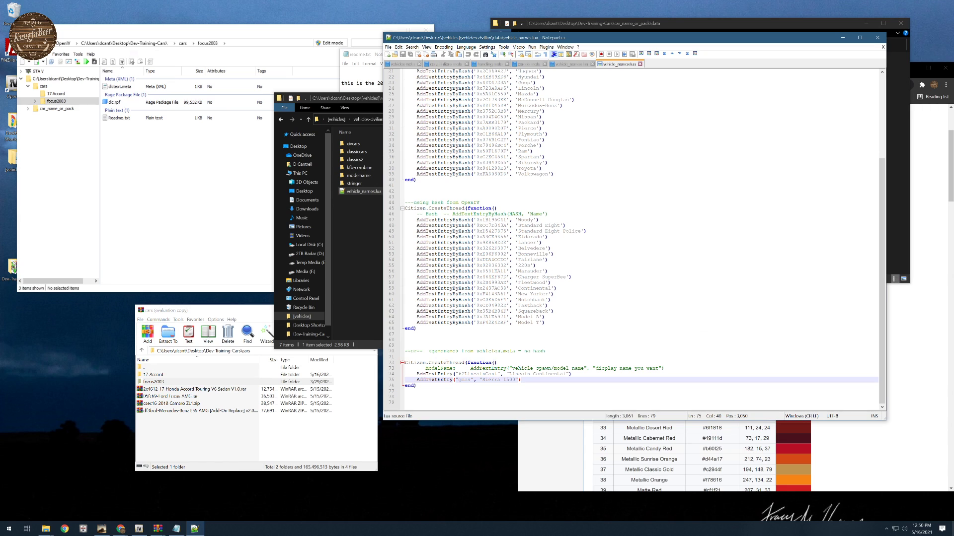
key(Return)
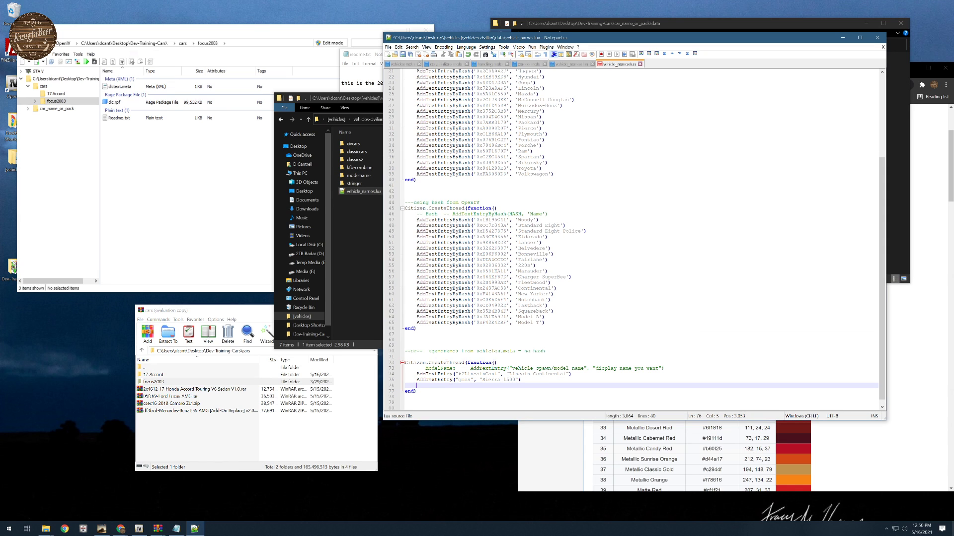
text(A)
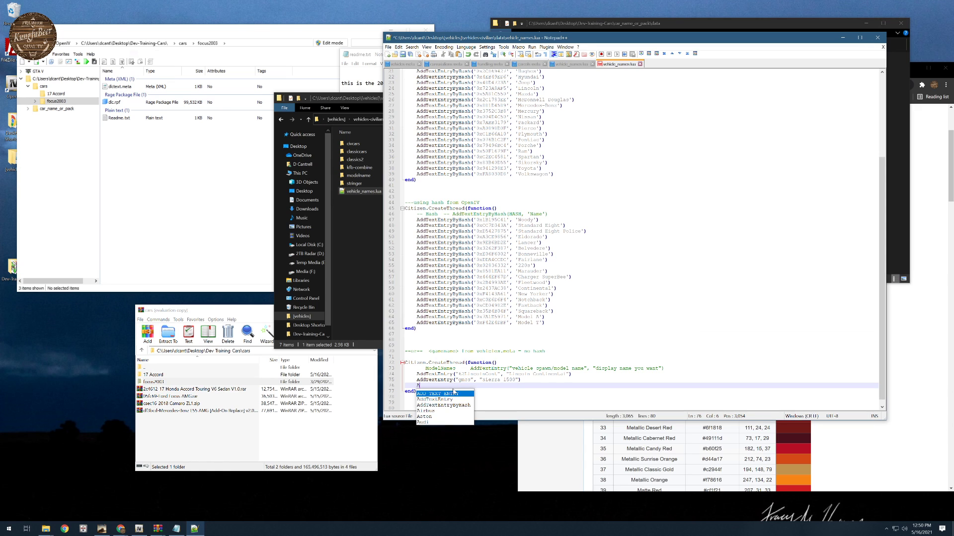
key(BackSpace)
text(A)
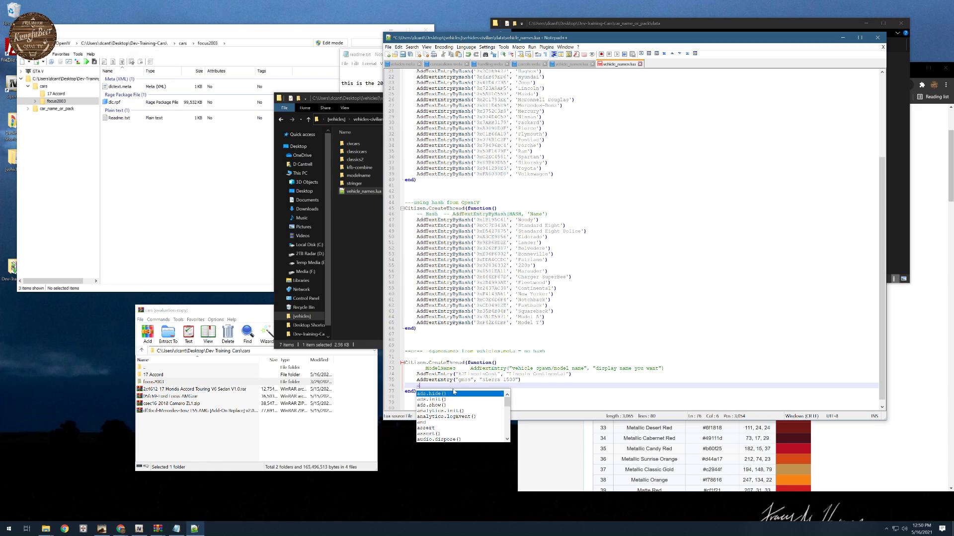
key(BackSpace)
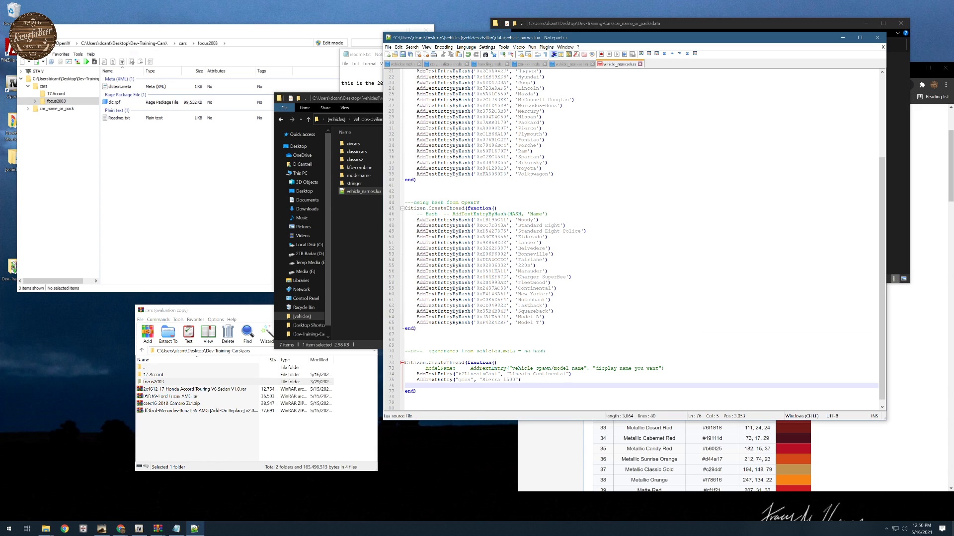
text(AddText.Entry )
text("", ""))
text(<lodDistances content="float_array"> 			120.000000 			200.000000 			300.000000 			400.000000 			500.000000 			550.000000 		</lodDistances>)
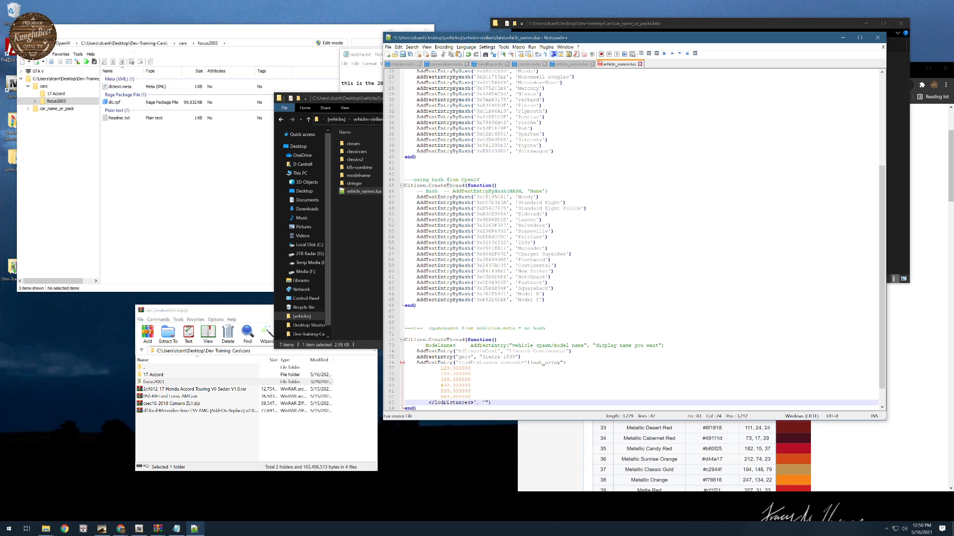
click(468, 55)
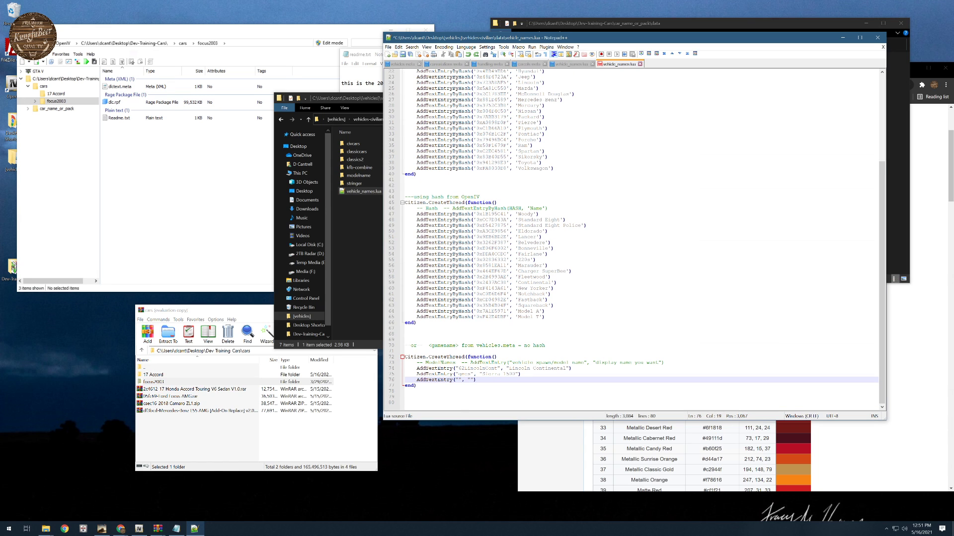
- Complete the new AddTextEntry with the modelName focus2003 copied from vehicles.meta and the display name "Focus"
click(402, 64)
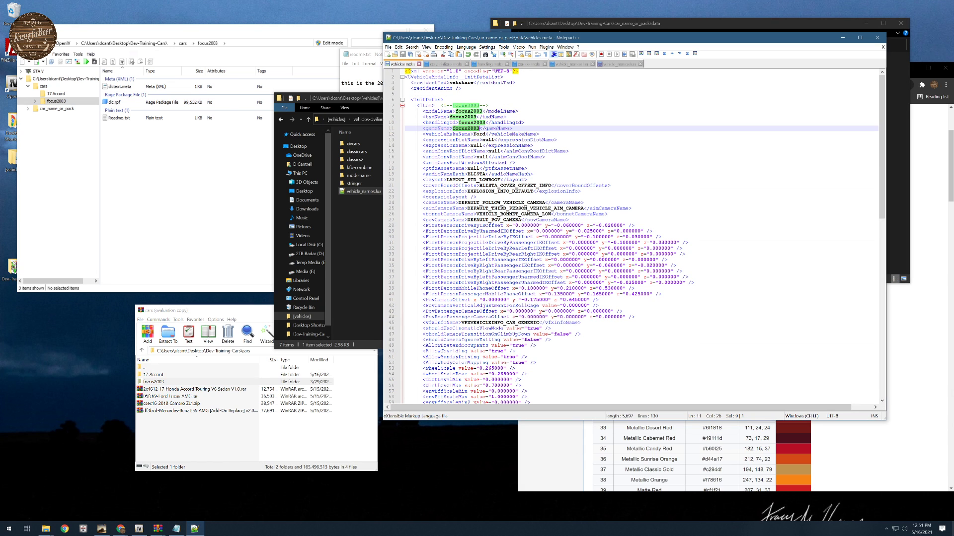
double_click(469, 111)
key(ctrl+c)
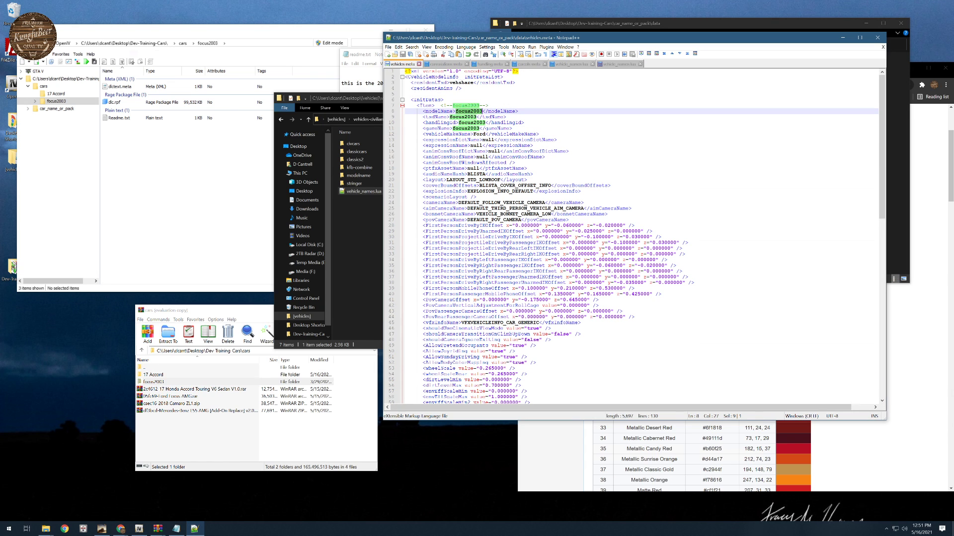
click(619, 65)
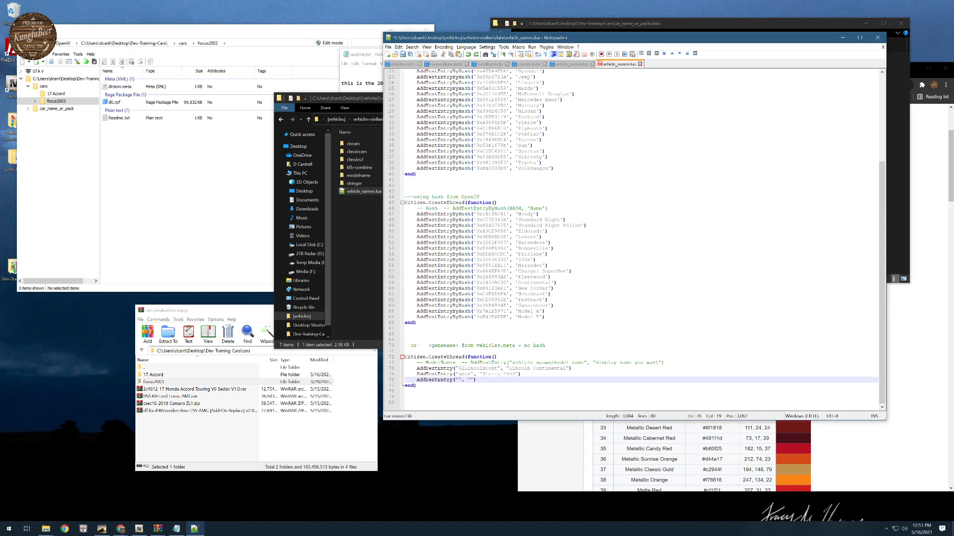
key(ctrl+v)
text(Focus)
click(405, 391)
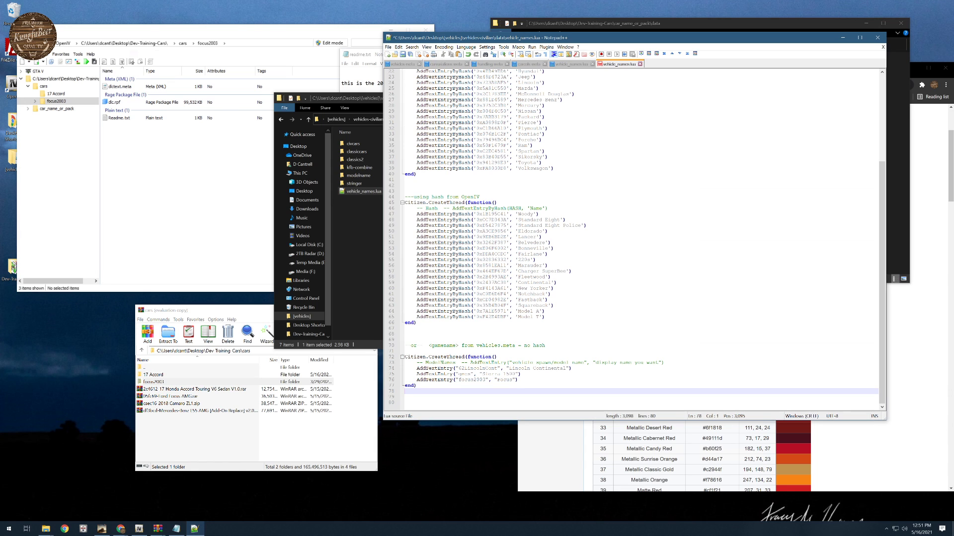
- Switch to OpenIV, open its Hash Generator and generate the hash of "Focus" in Hex output format
click(141, 35)
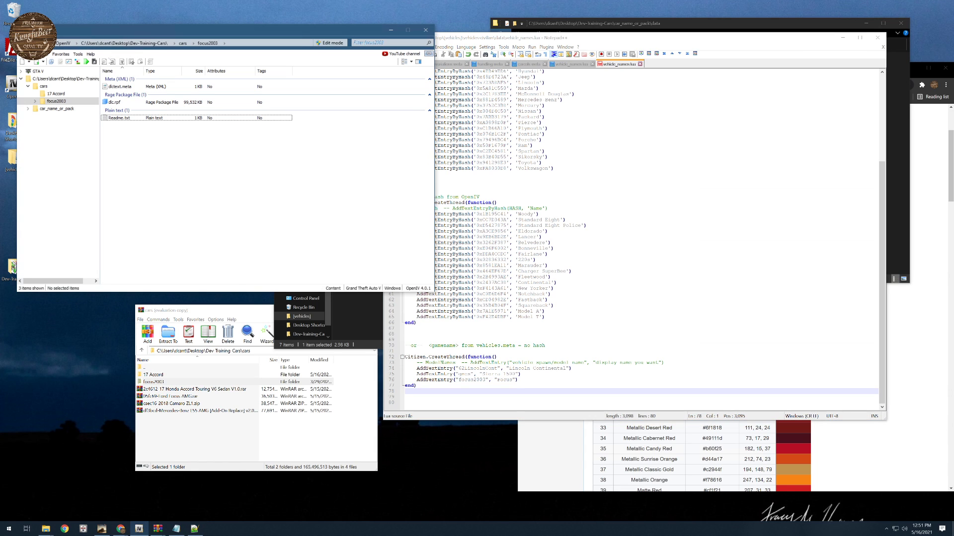
click(78, 54)
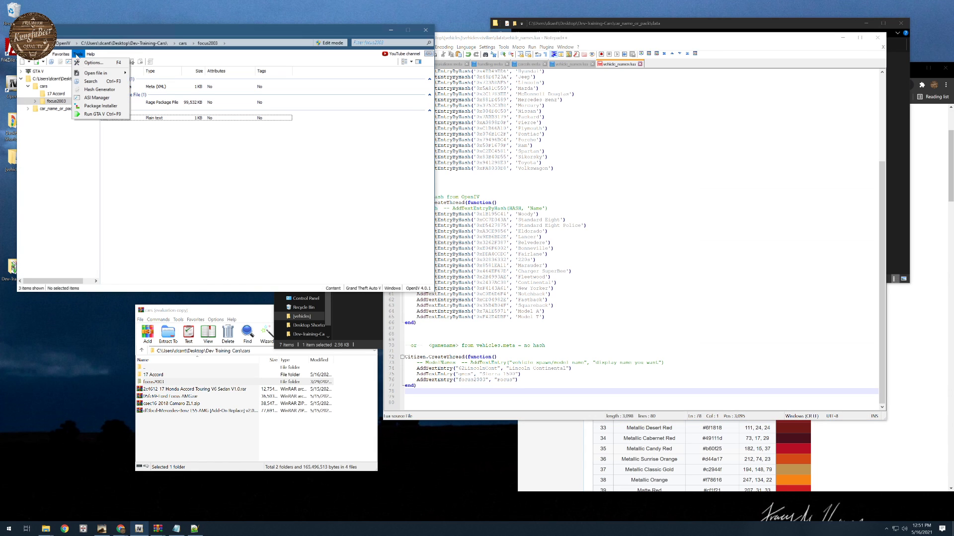
click(101, 89)
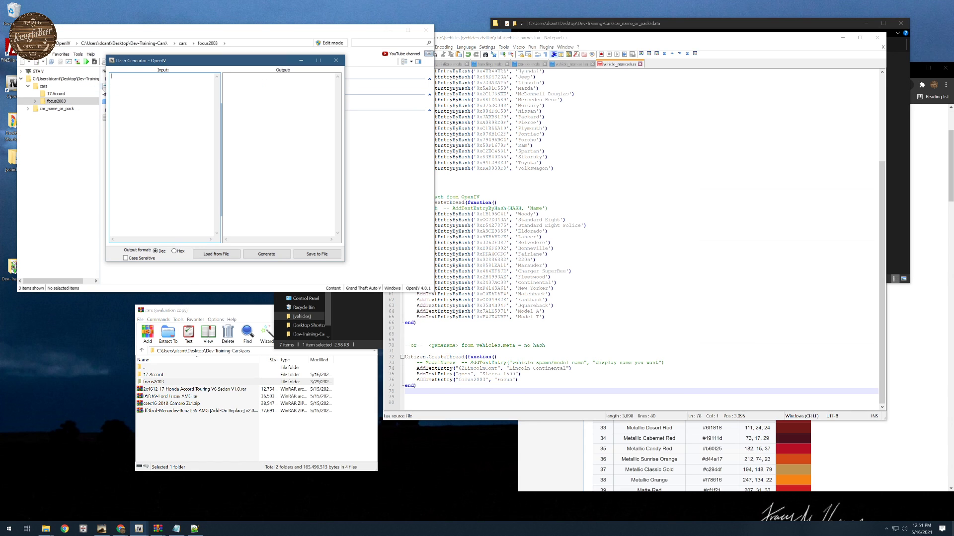
text(Focus)
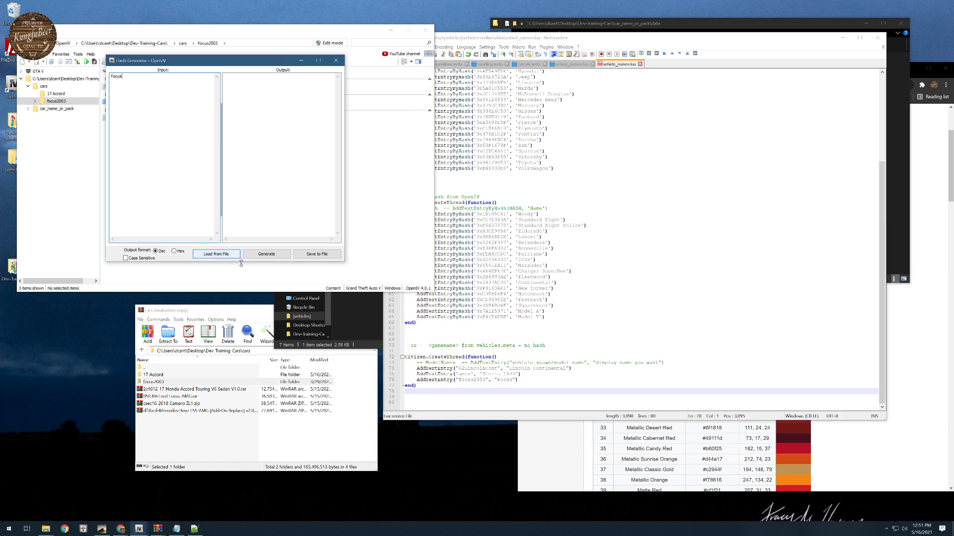
click(266, 253)
click(175, 252)
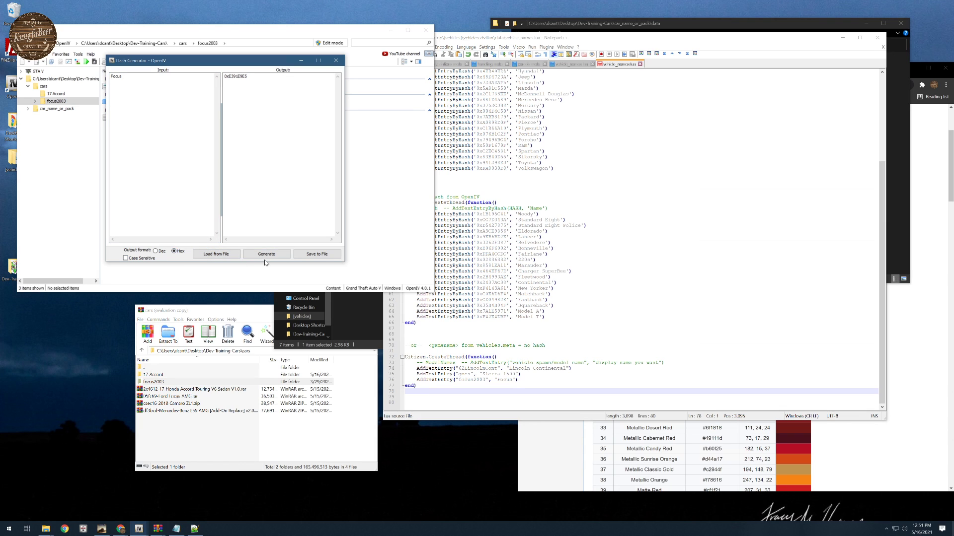
click(267, 256)
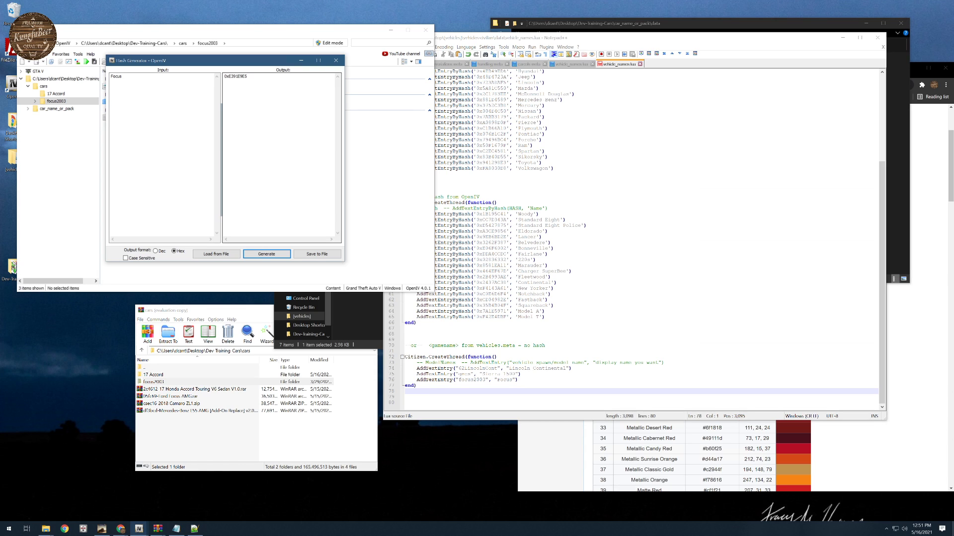
drag(249, 76, 224, 77)
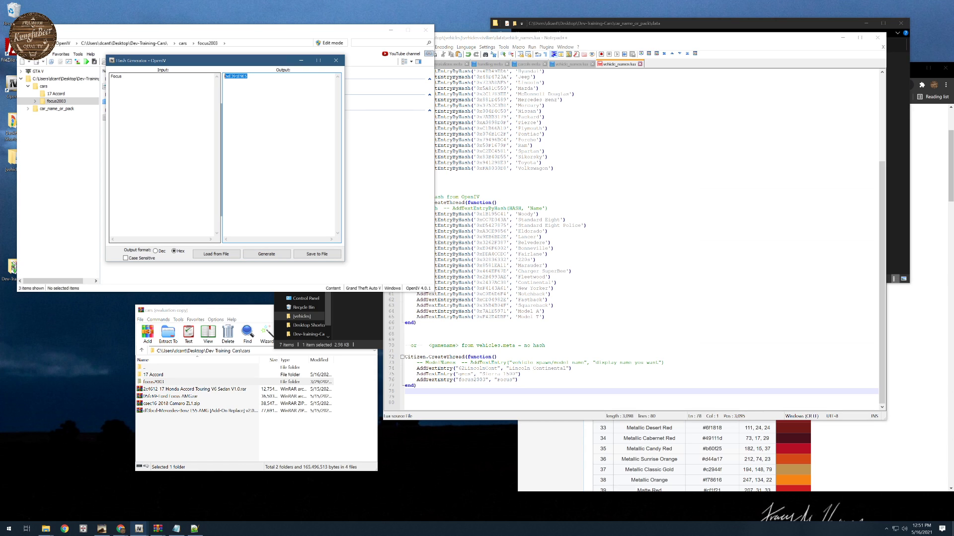
click(115, 77)
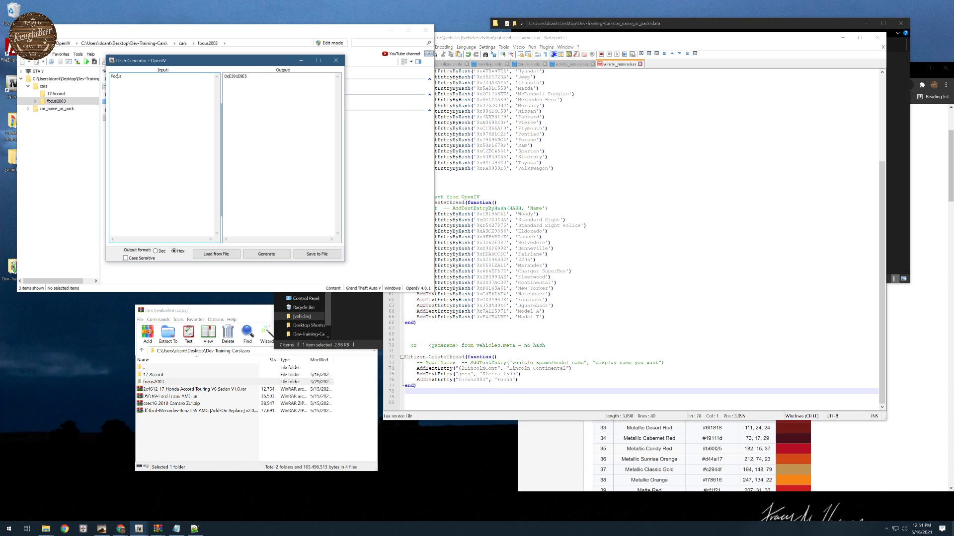
- Copy the gameName value focus2003 from vehicles.meta in Notepad++ and generate its hash in OpenIV's Hash Generator
click(560, 39)
click(403, 55)
click(402, 65)
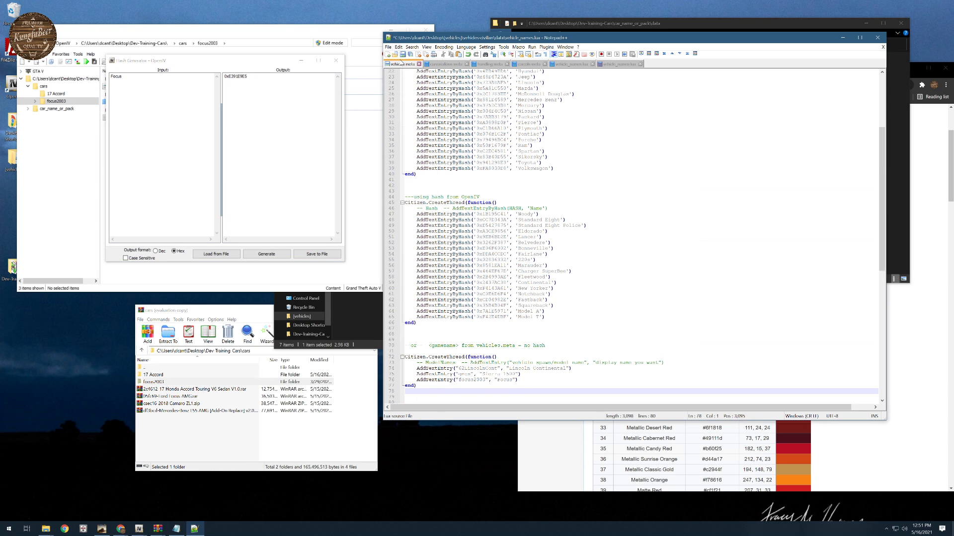
triple_click(465, 128)
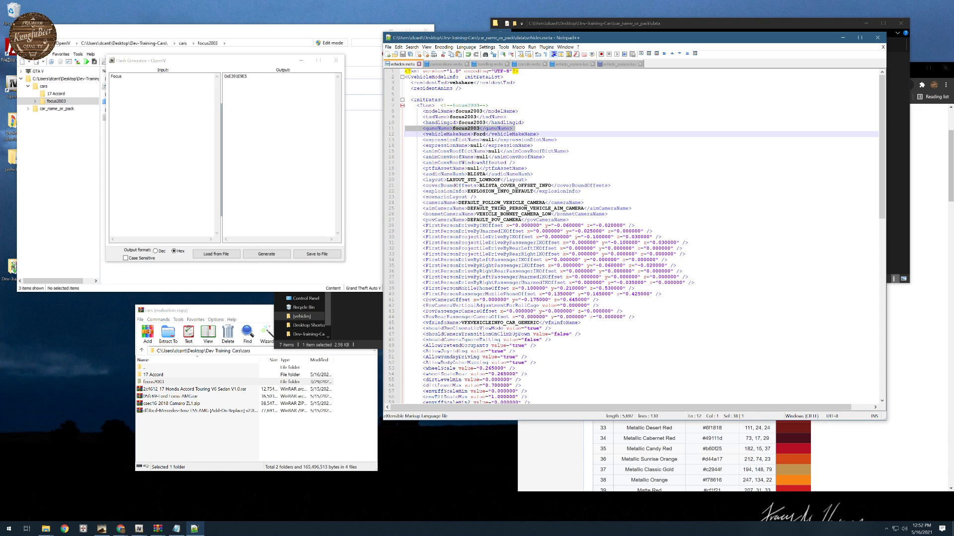
double_click(473, 128)
key(ctrl+c)
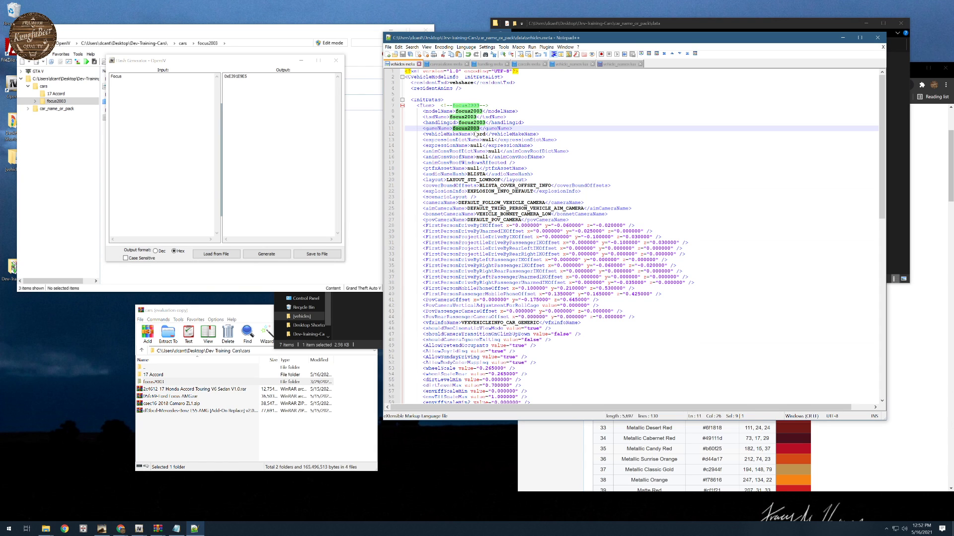
double_click(116, 77)
key(ctrl+v)
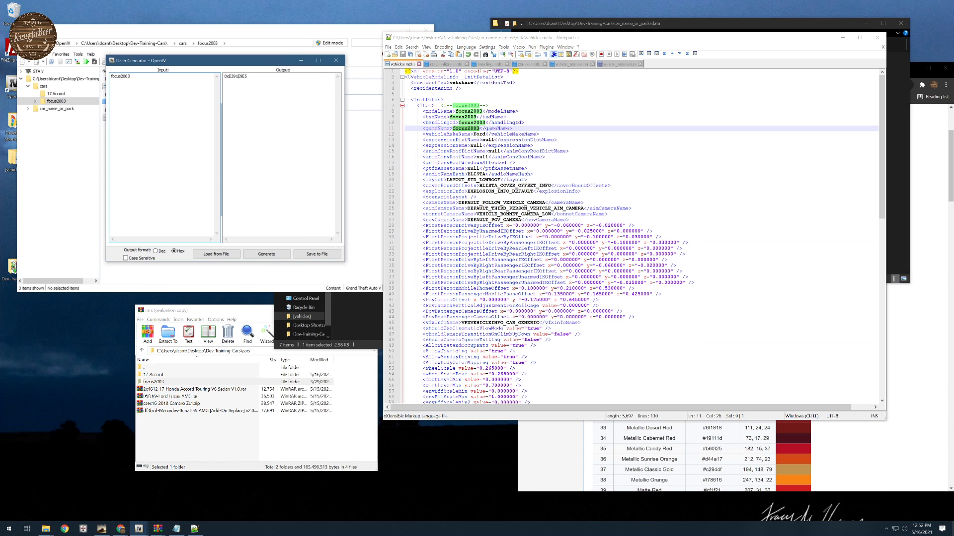
click(268, 254)
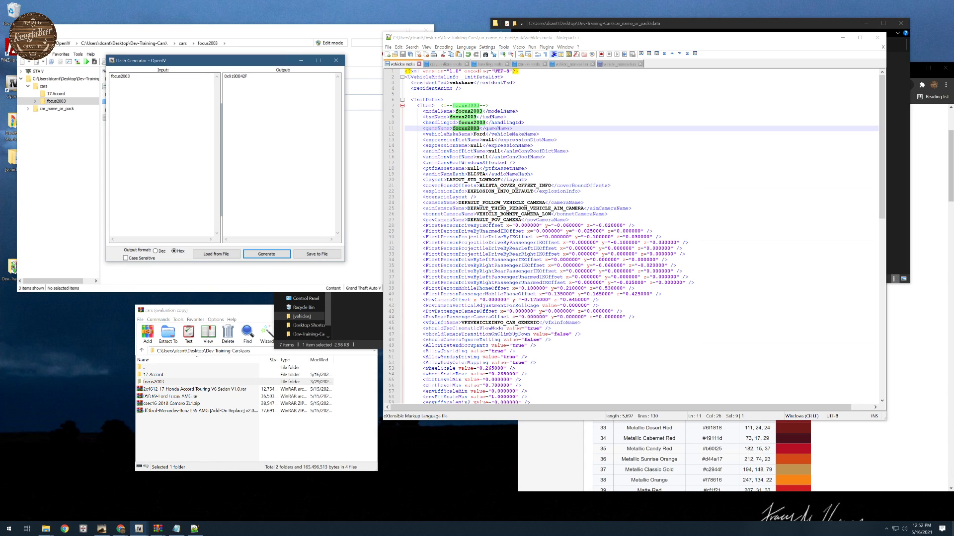
- Change the Focus line in the reference vehicle_names.lua to AddTextEntryByHash with the hash generated for focus2003, and close the Hash Generator
click(240, 76)
double_click(240, 76)
key(ctrl+c)
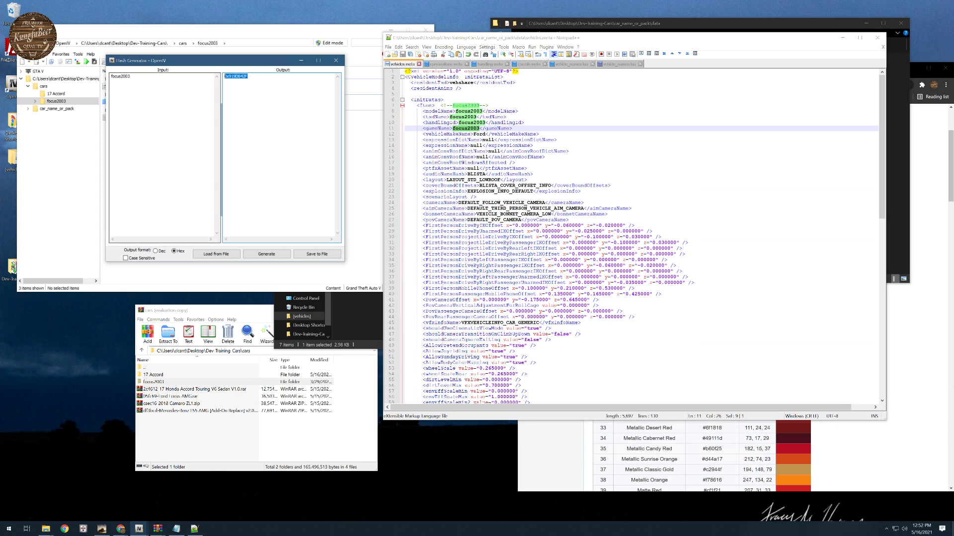
click(618, 63)
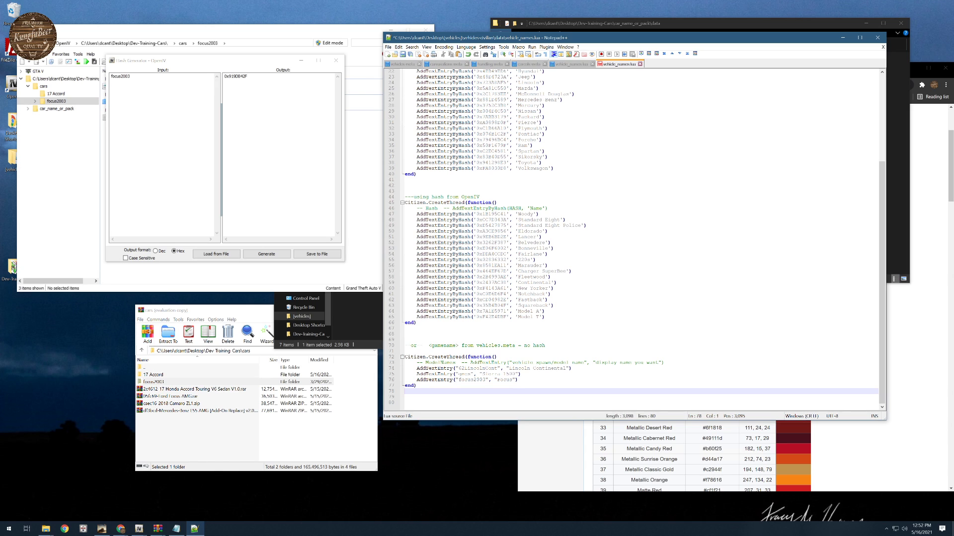
click(545, 317)
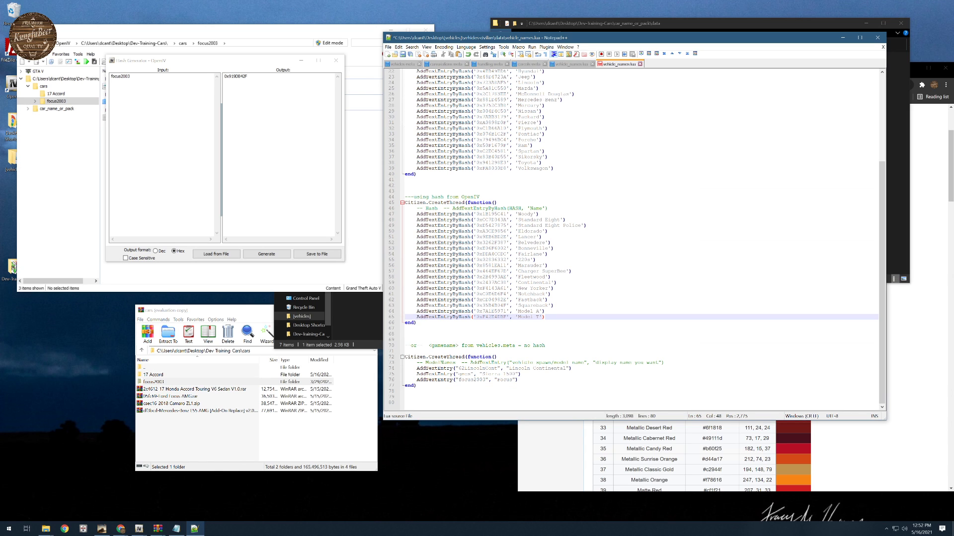
click(452, 380)
text(ByHash)
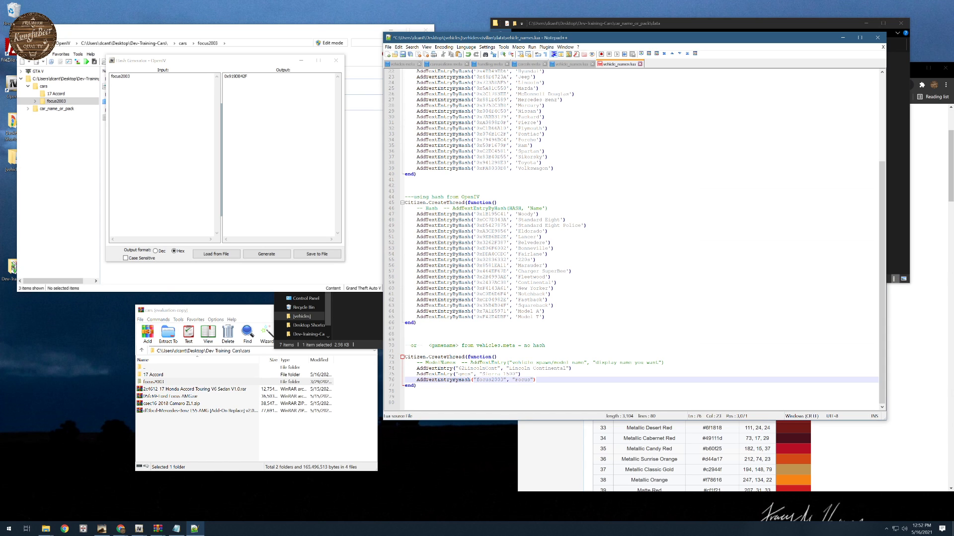
double_click(488, 380)
key(ctrl+v)
double_click(526, 380)
scroll(633, 238, up, 6)
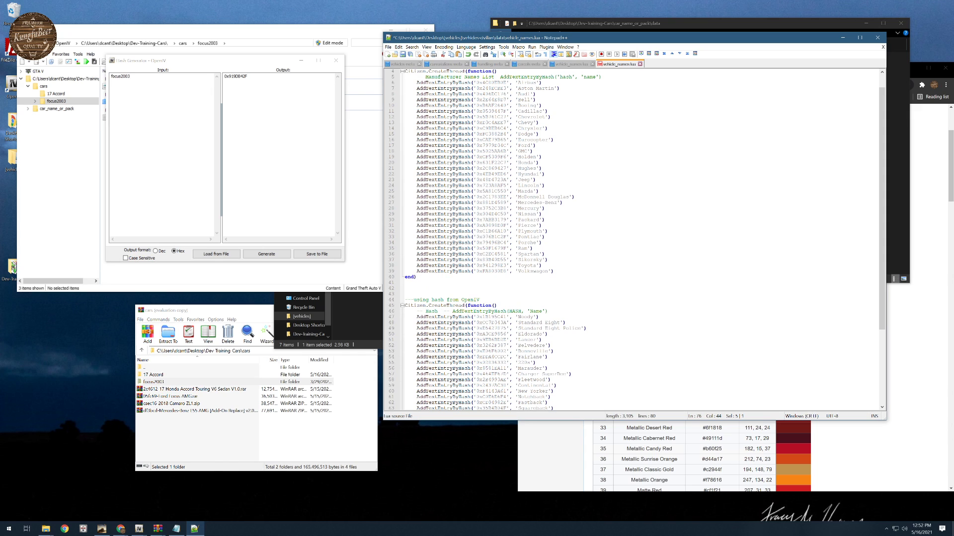
scroll(523, 380, down, 6)
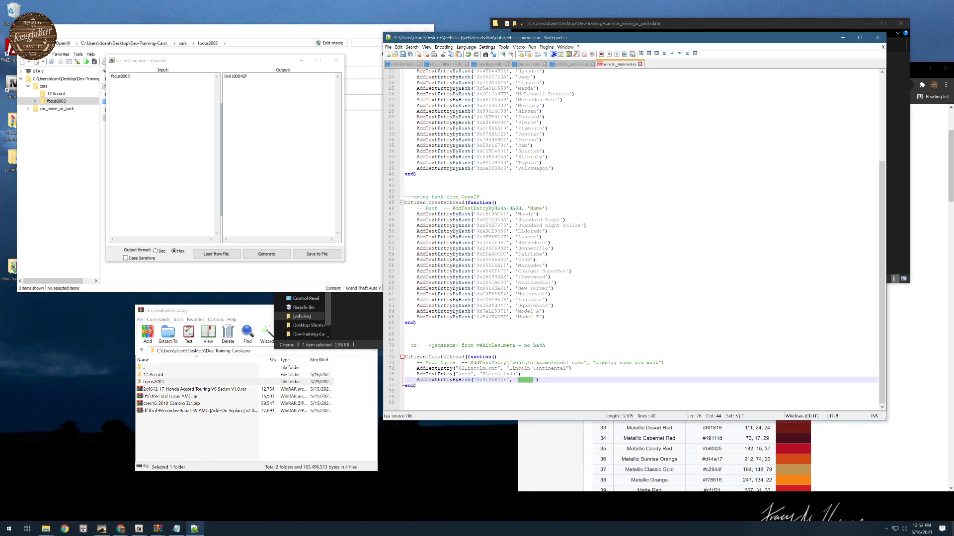
double_click(311, 76)
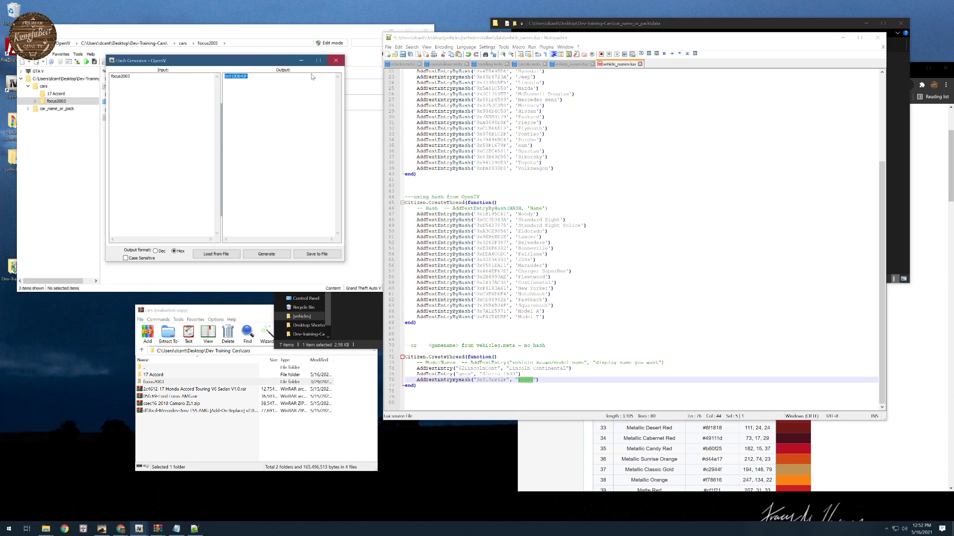
click(336, 60)
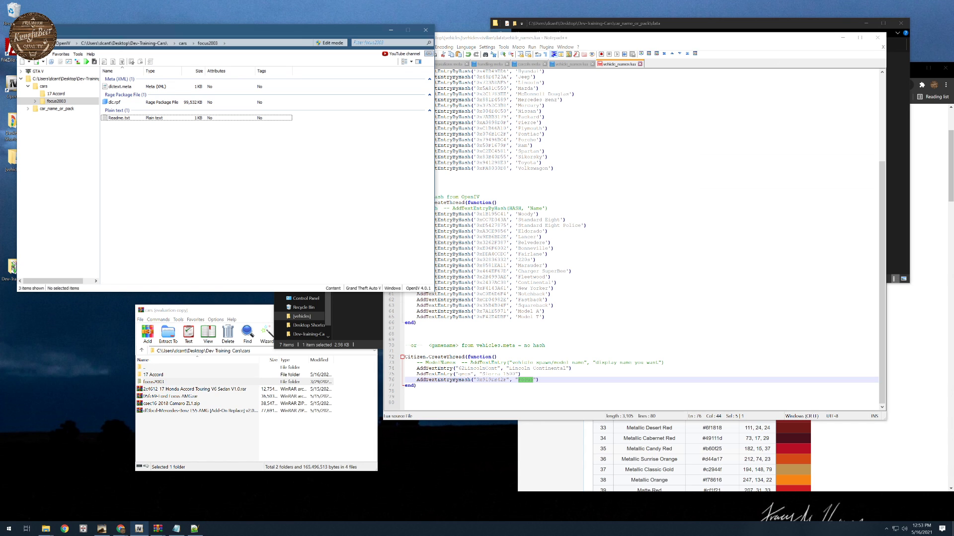
- Close the reference vehicle_names.lua and switch to the car_name_or_pack data folder in File Explorer
click(640, 65)
click(502, 292)
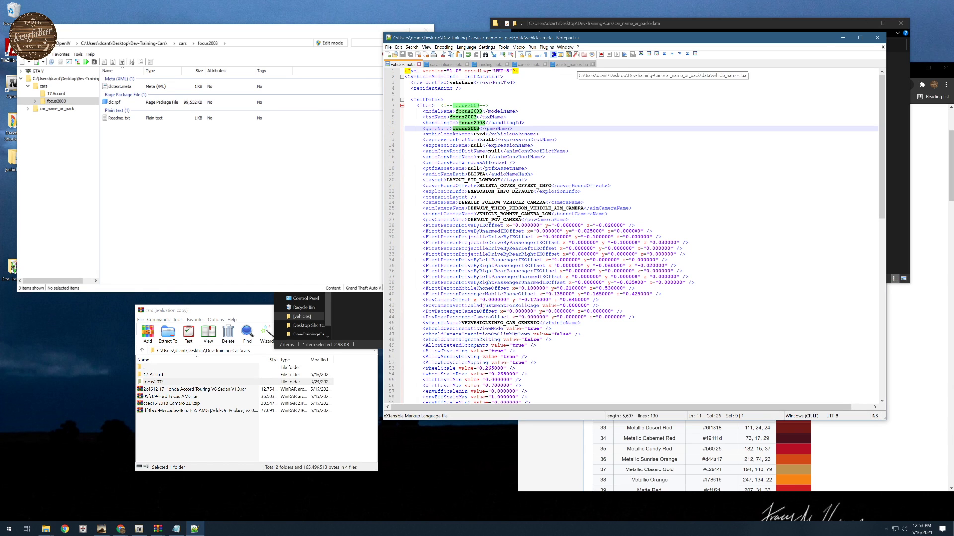
click(842, 38)
click(685, 28)
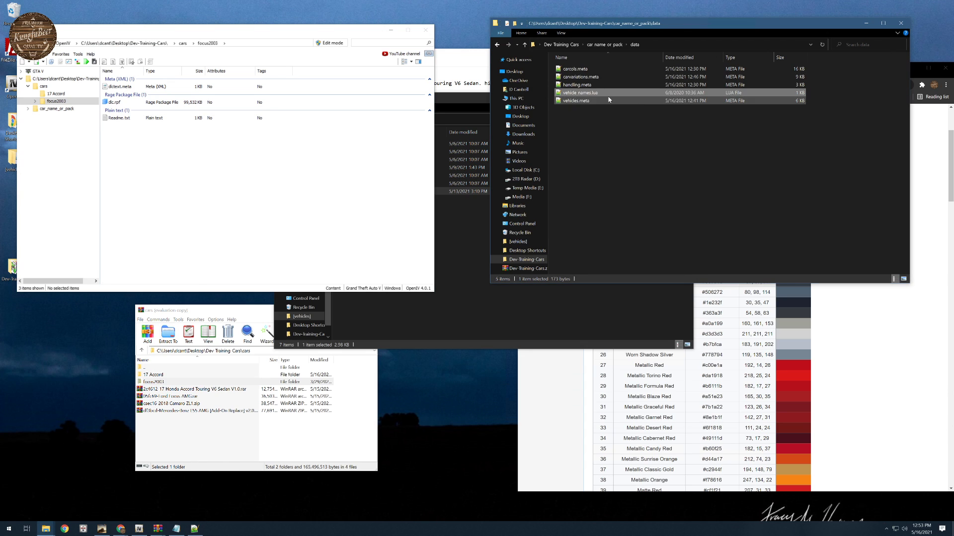
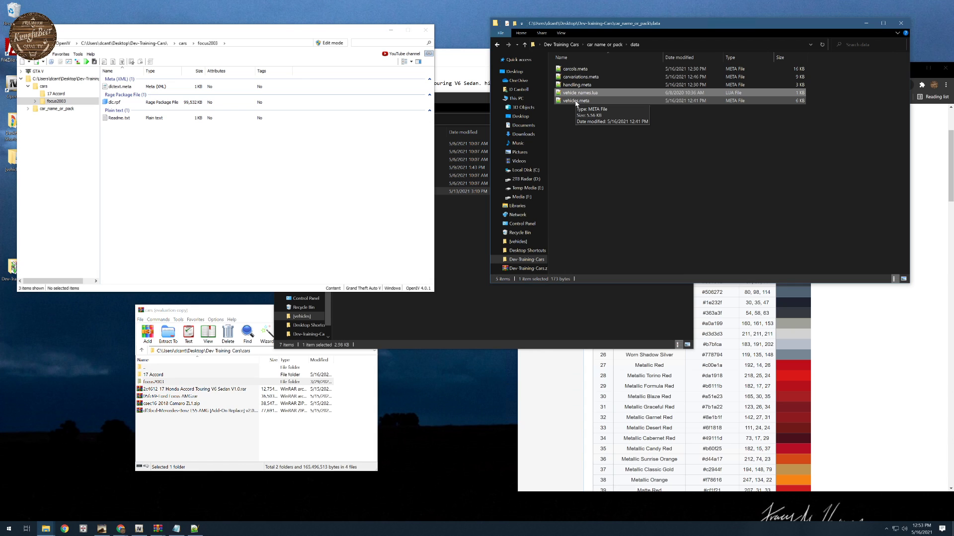
- Review the stream folder of car_name_or_pack, then examine its __resource.lua in Notepad++
click(607, 45)
double_click(570, 77)
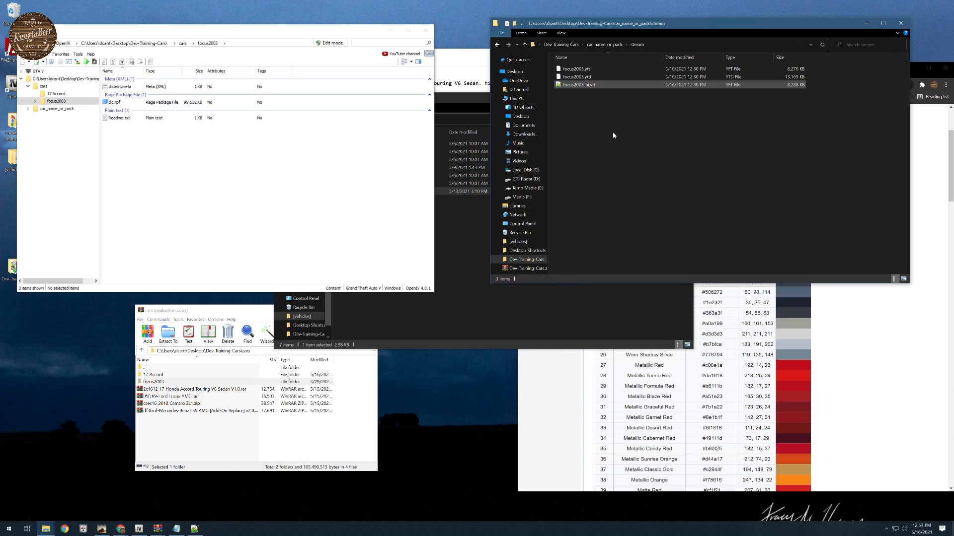
click(614, 45)
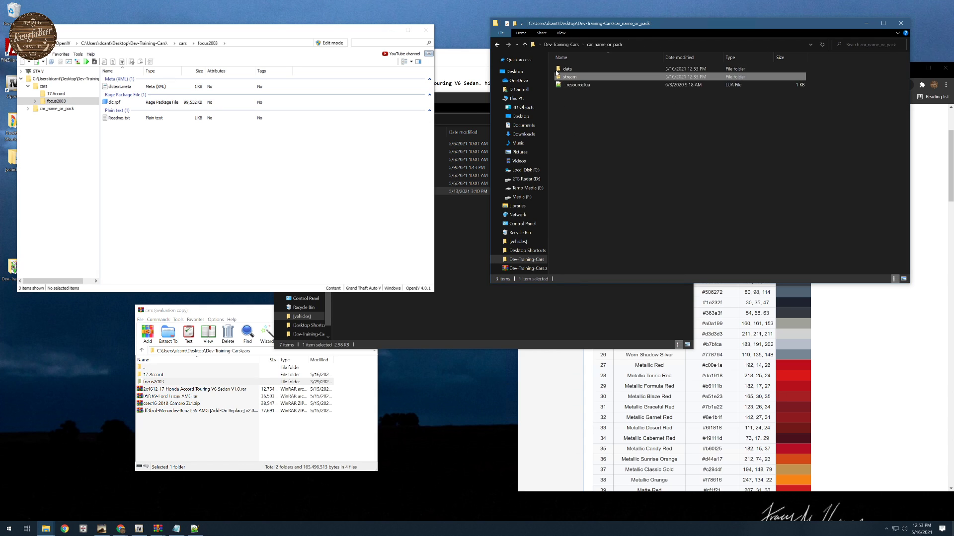
click(579, 87)
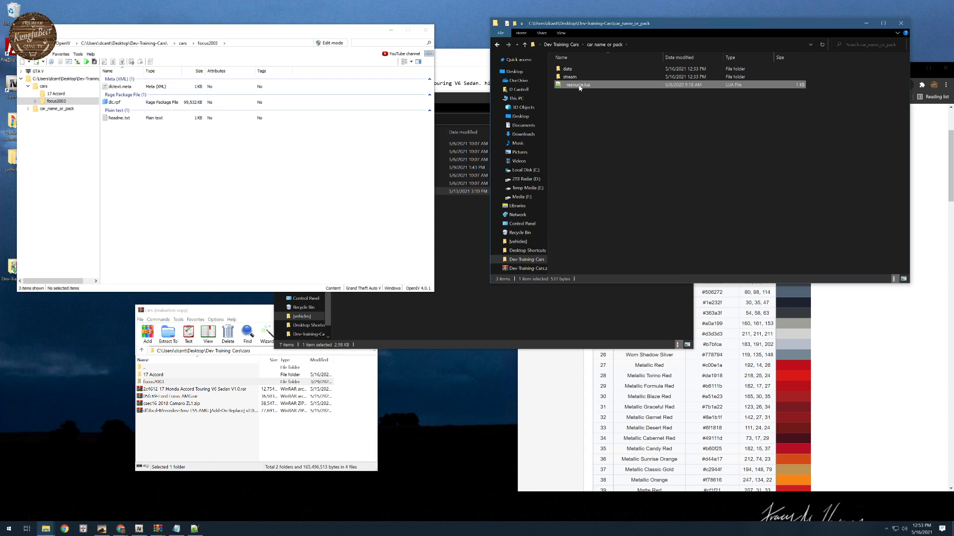
double_click(578, 85)
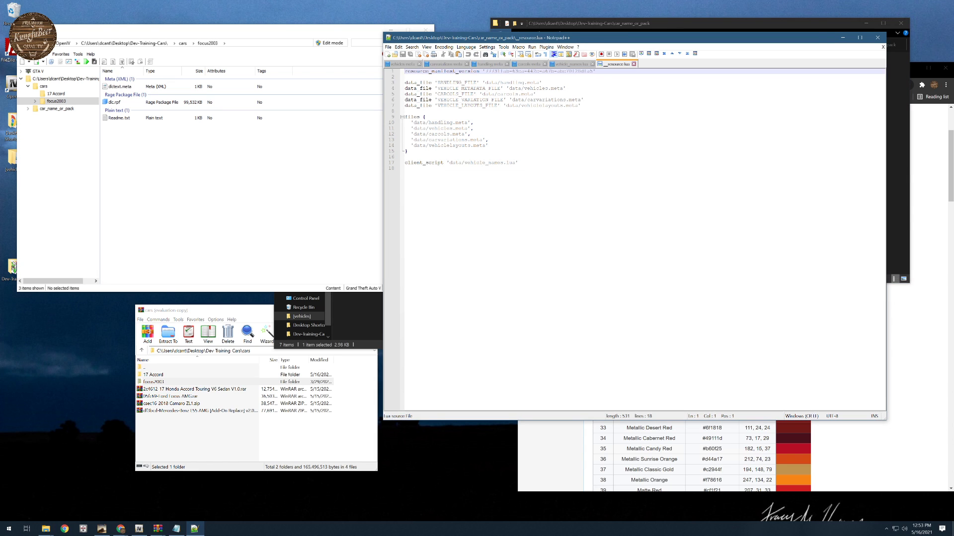
drag(671, 39, 684, 179)
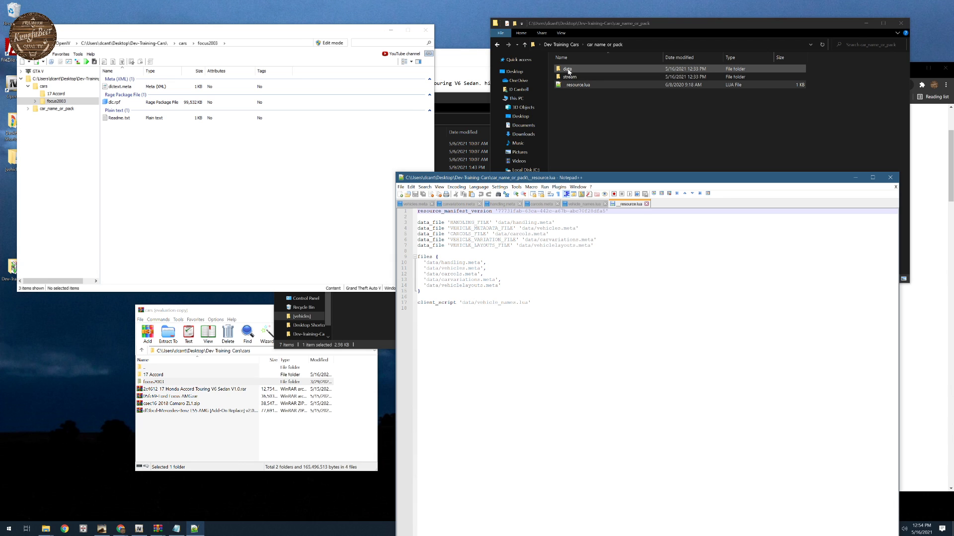
- Rename the car_name_or_pack folder in Dev-Training-Cars as devtest and open it
click(568, 71)
click(562, 45)
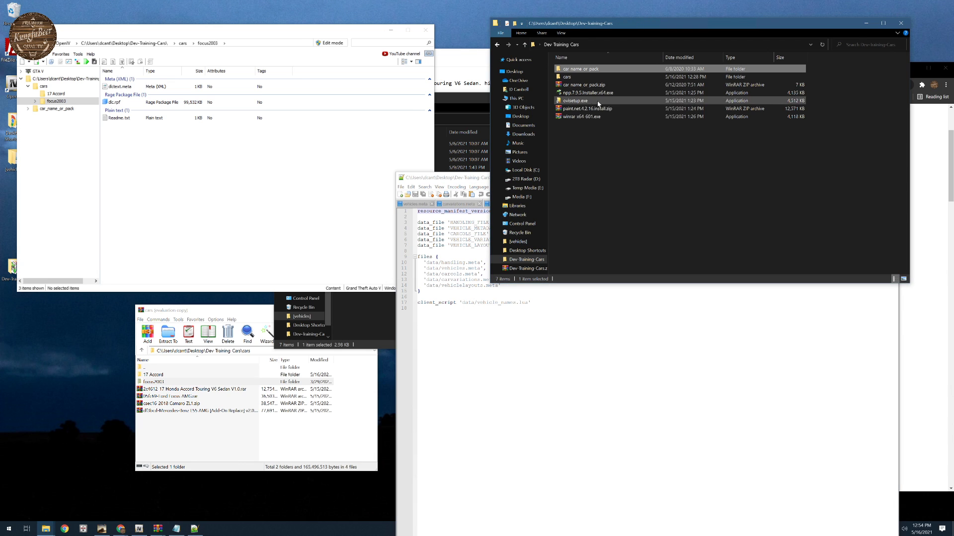
click(582, 73)
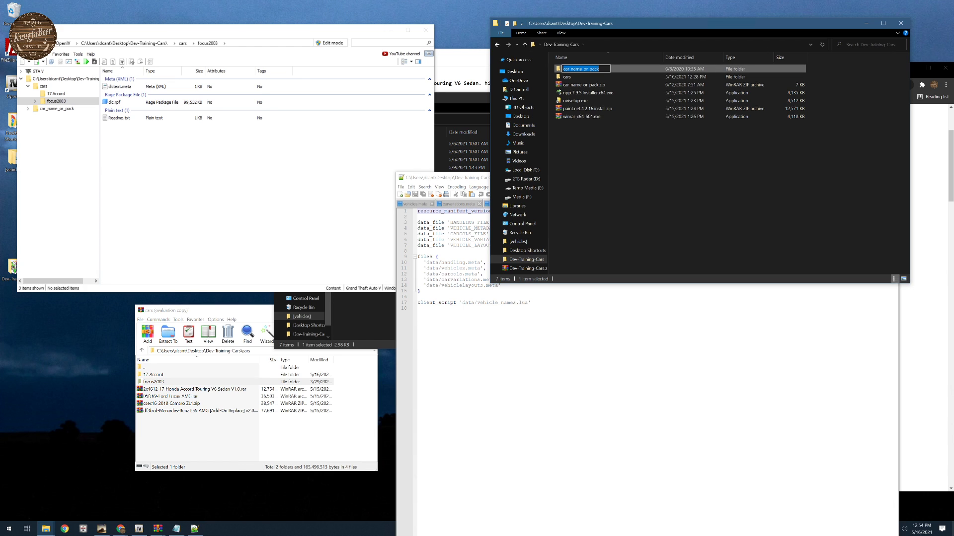
text(devtest)
key(Return)
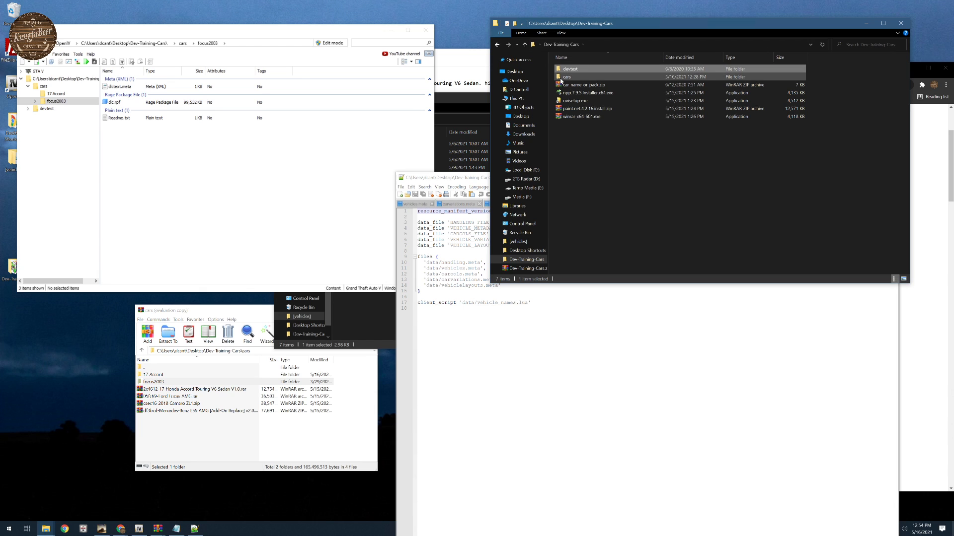
double_click(574, 69)
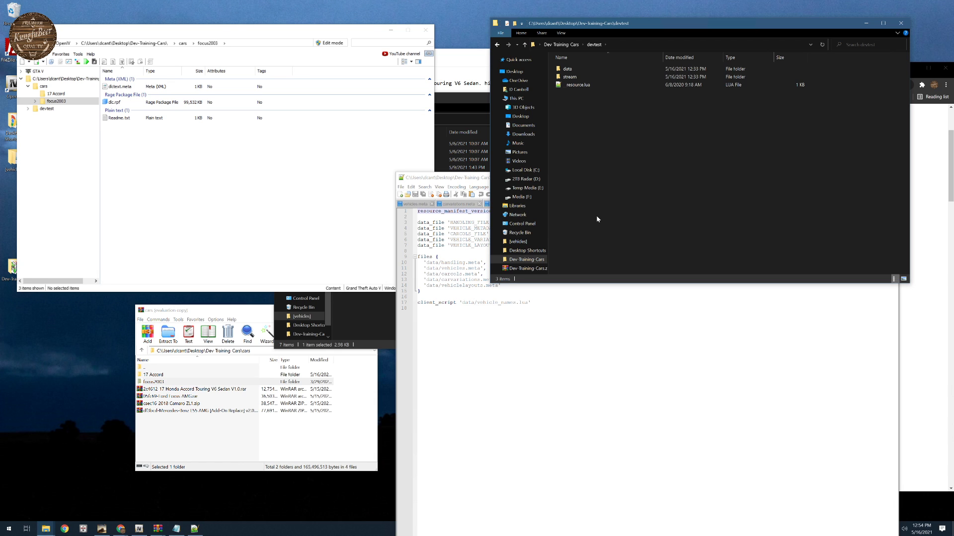
- Close the Honda Accord readme in Notepad and discard the open files from the old car_name_or_pack path in Notepad++
click(473, 64)
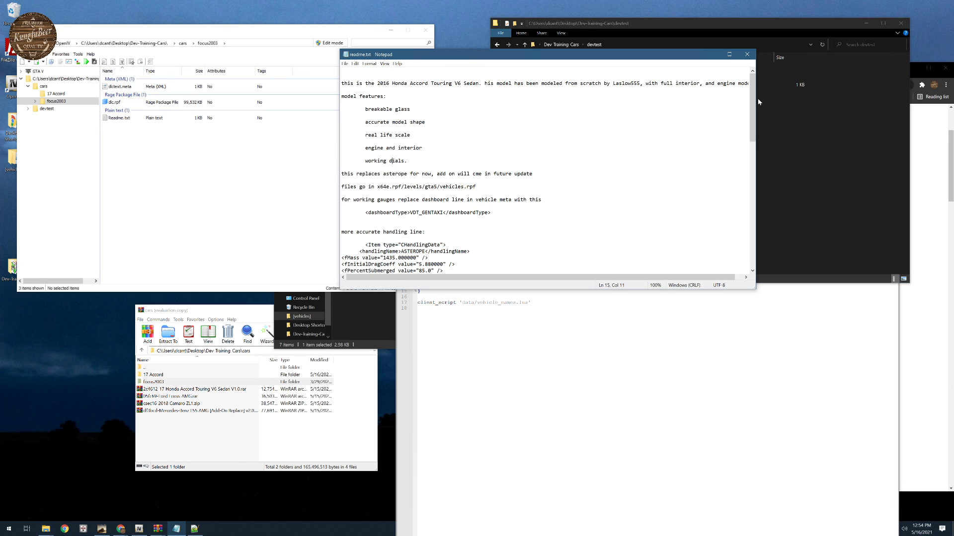
click(748, 55)
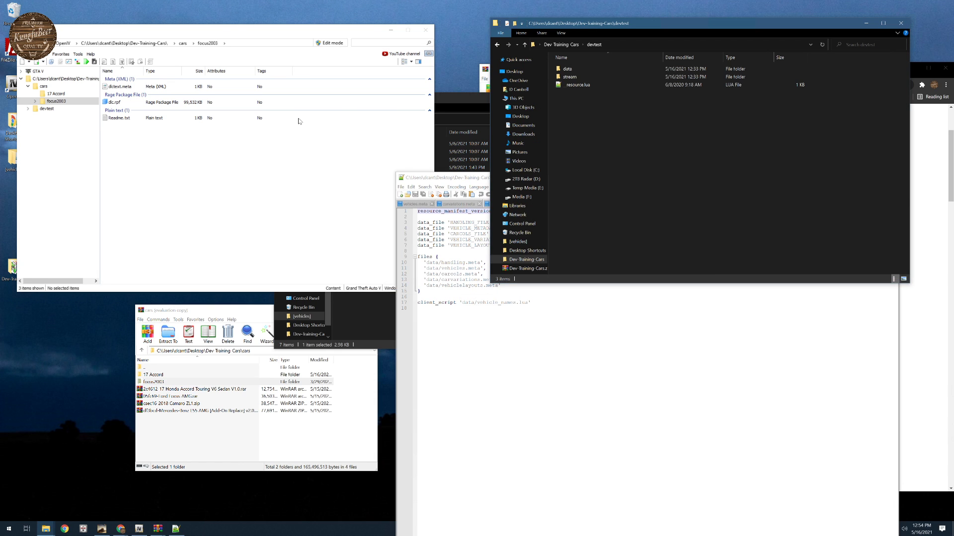
click(565, 349)
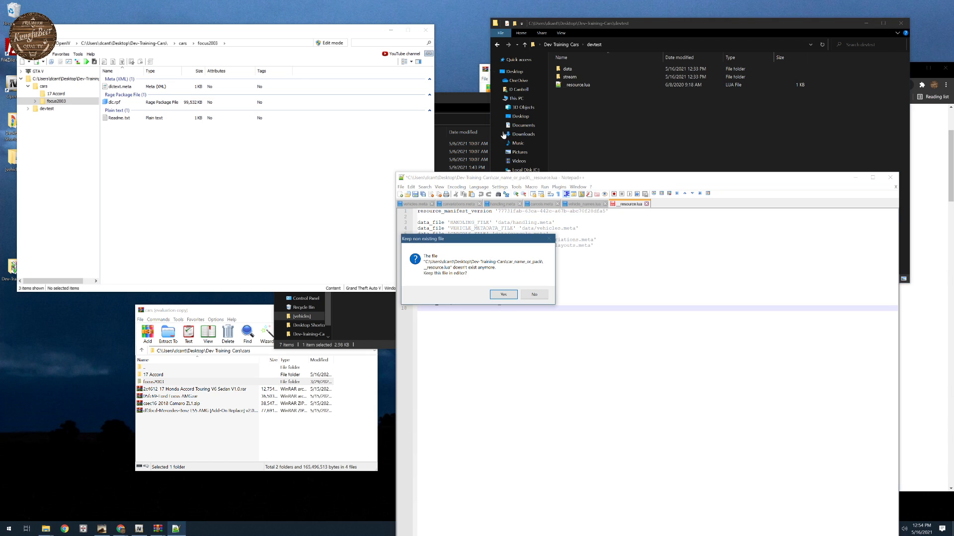
click(538, 294)
click(535, 295)
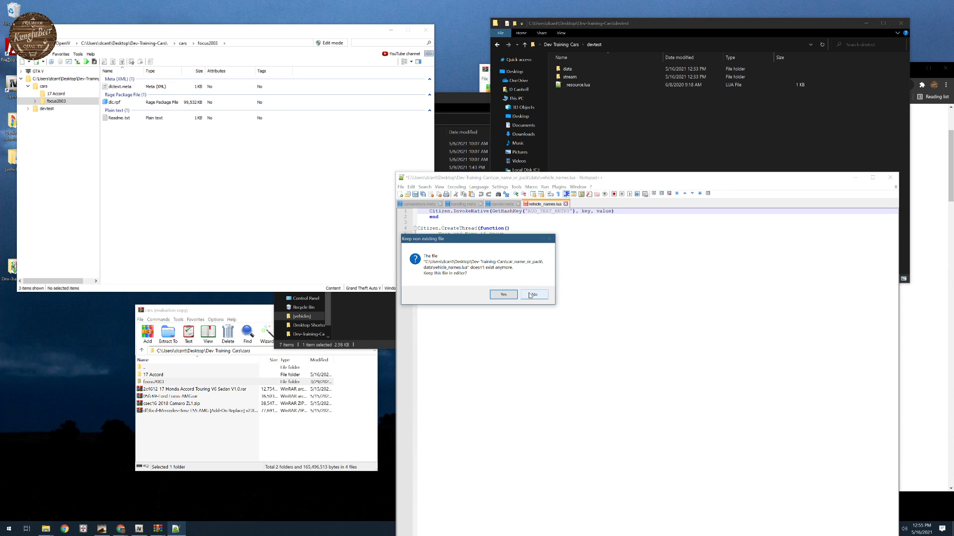
click(534, 295)
click(535, 295)
click(535, 295)
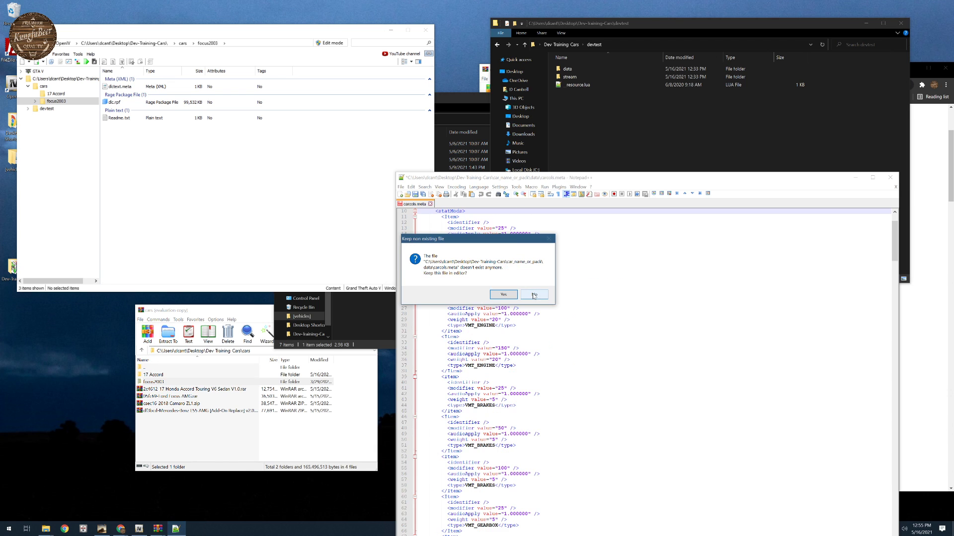
click(534, 295)
- Go to the cars folder in Dev-Training-Cars and open the Mercedes-Benz E55 AMG zip in WinRAR, dismissing the blank window
click(475, 105)
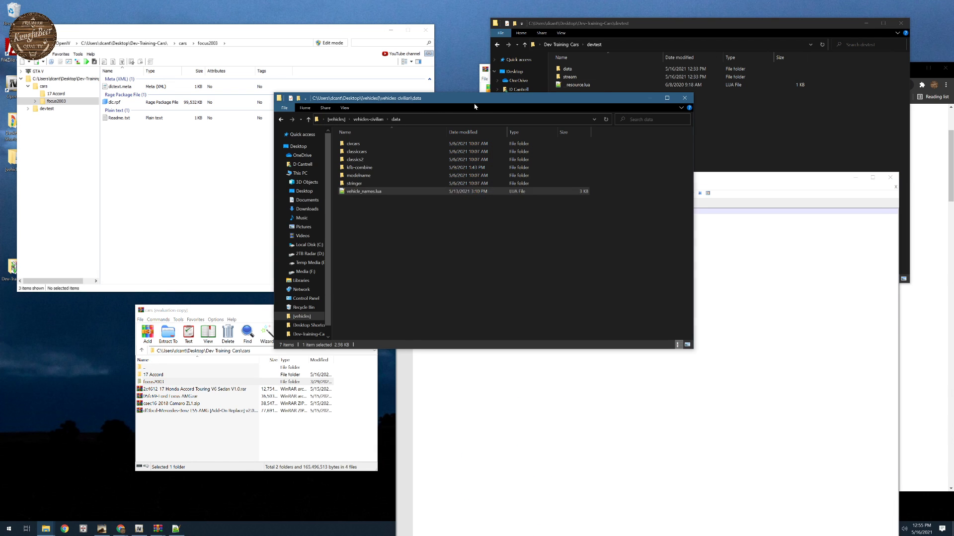
click(562, 44)
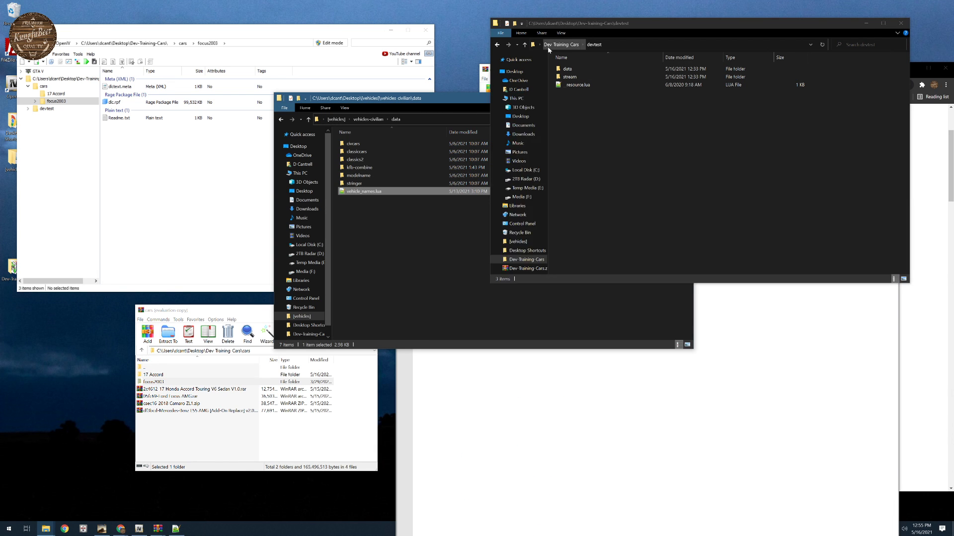
double_click(567, 69)
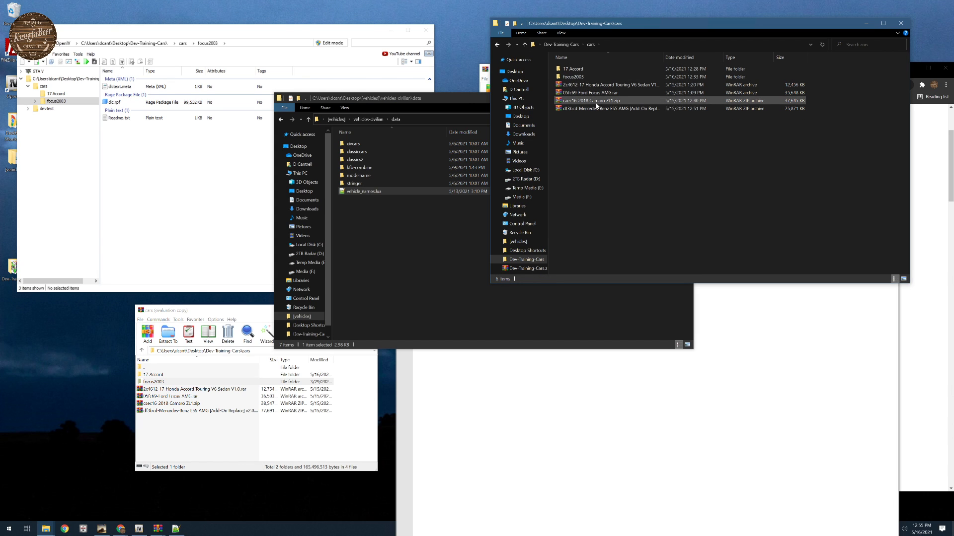
double_click(588, 108)
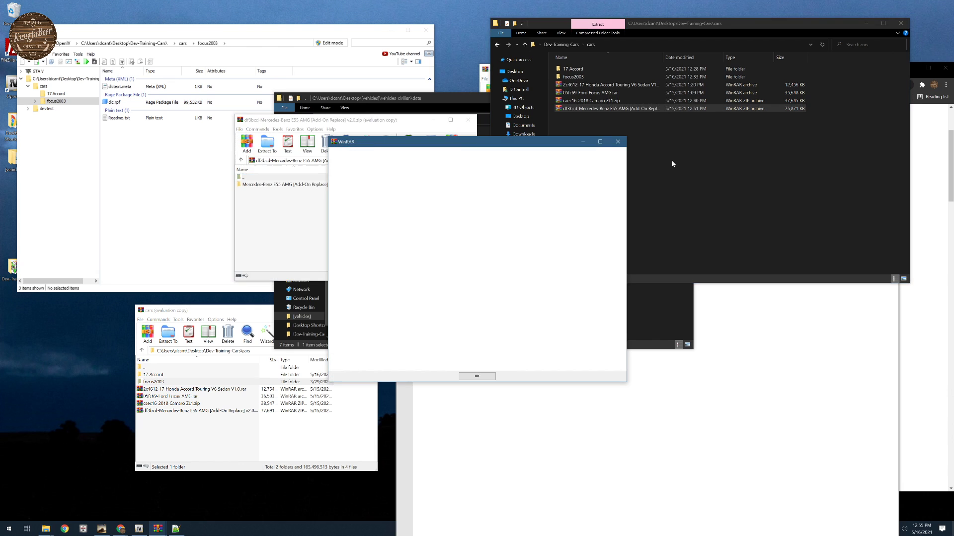
click(617, 142)
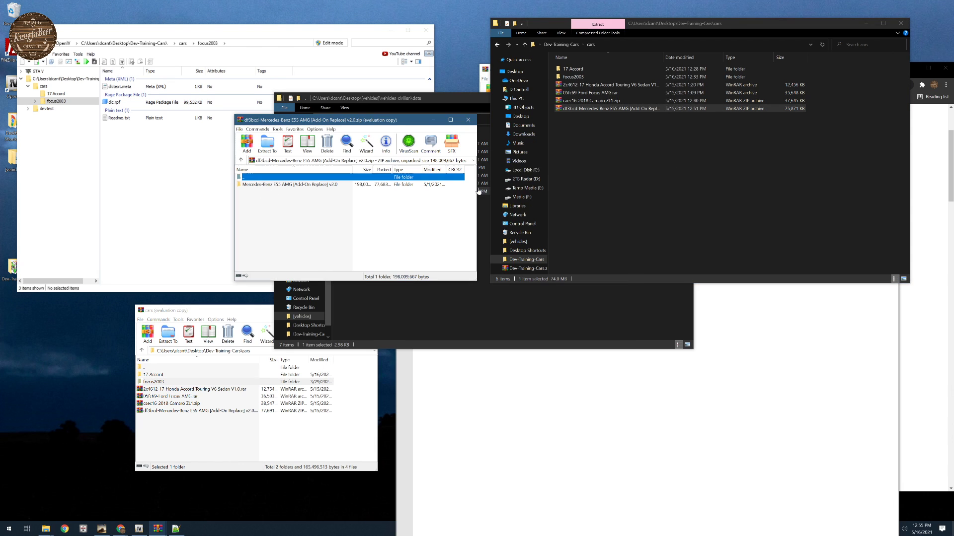
- Examine the Replace and Add-on folders inside the Mercedes-Benz E55 AMG archive, including benze55
double_click(268, 185)
double_click(254, 199)
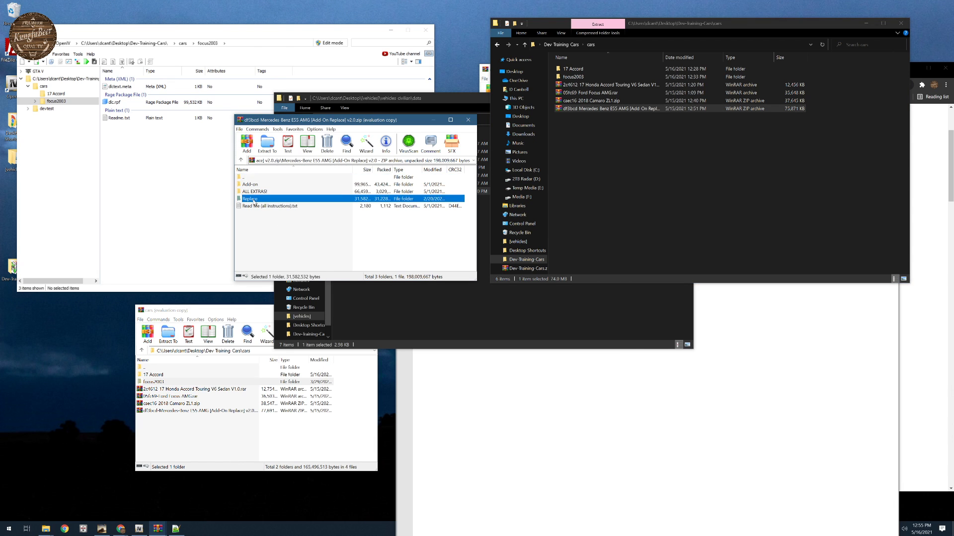
click(243, 160)
double_click(251, 185)
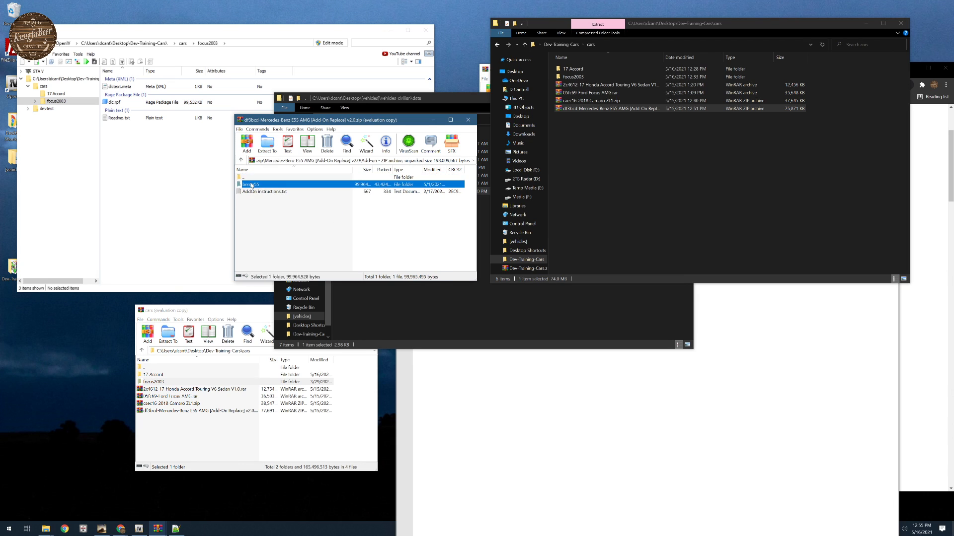
double_click(252, 185)
- Extract the whole Mercedes-Benz E55 AMG [Add-On Replace] v2.0 folder into the cars folder and close the archive
click(241, 161)
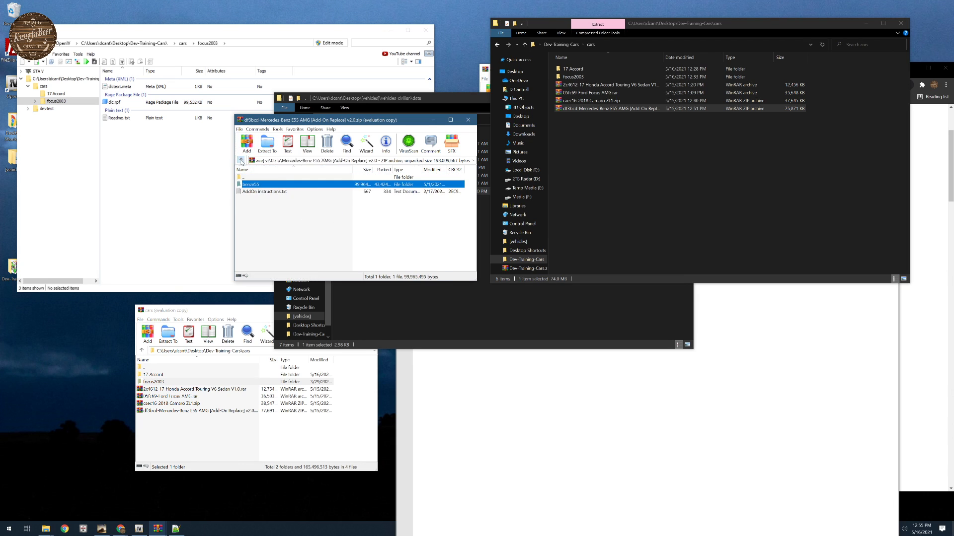
click(241, 160)
click(241, 160)
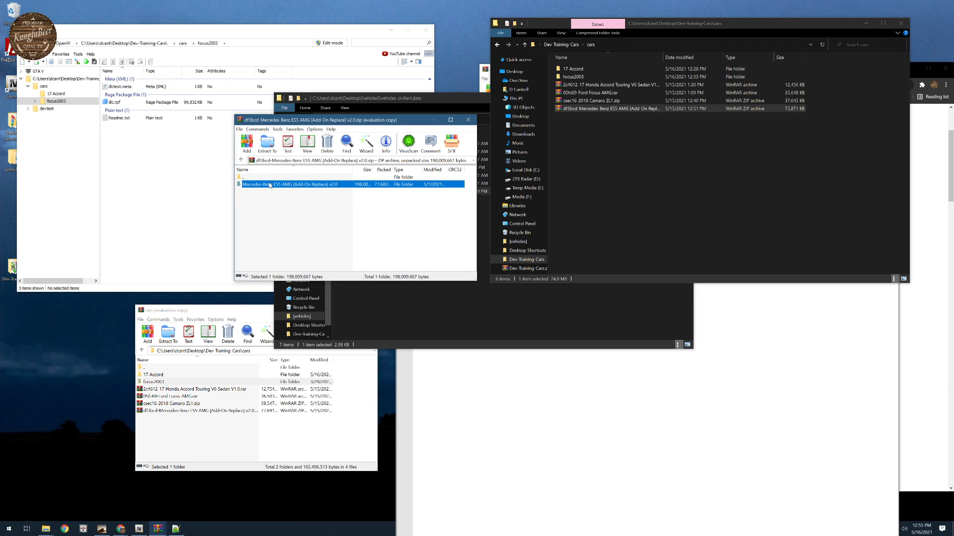
drag(654, 189, 658, 188)
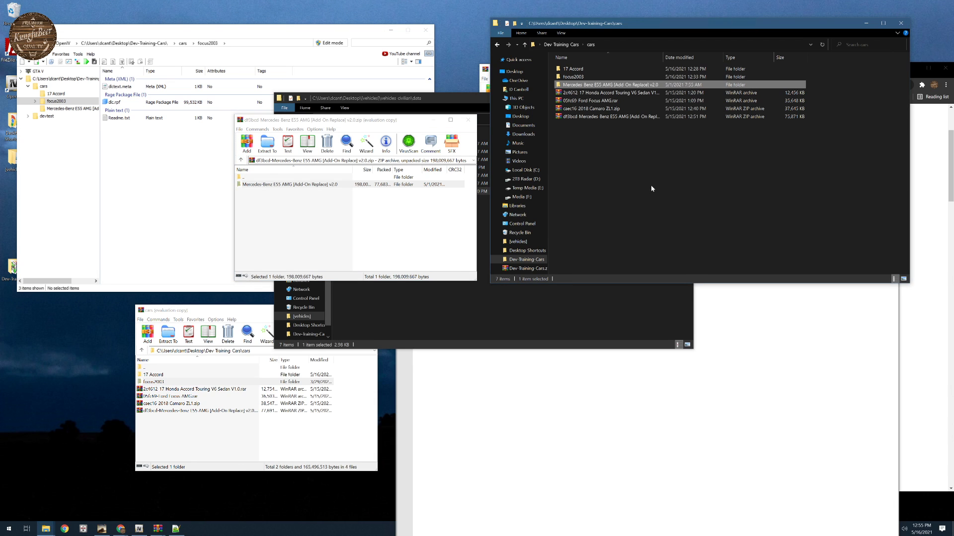
click(467, 120)
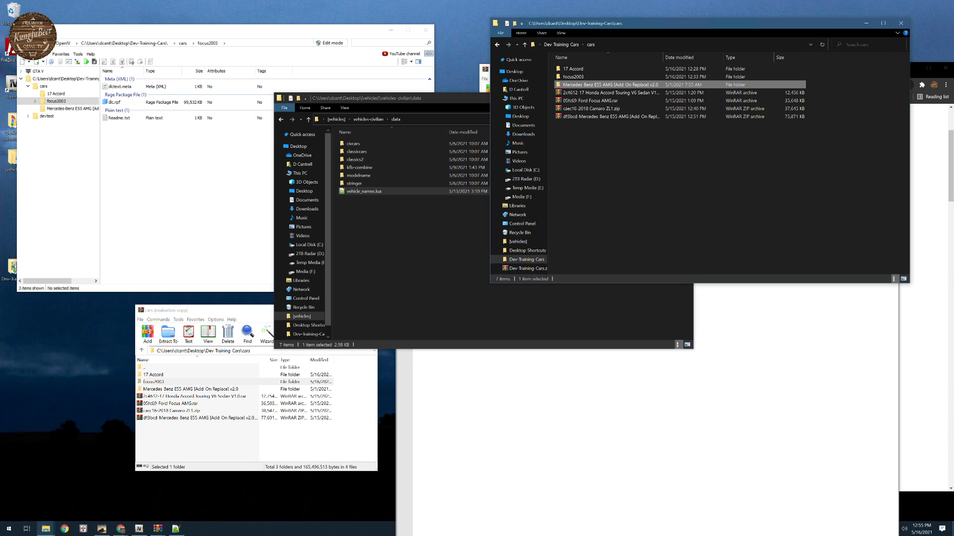
- Switch to OpenIV, close all its open folders and open the Dev-Training-Cars folder again
click(36, 53)
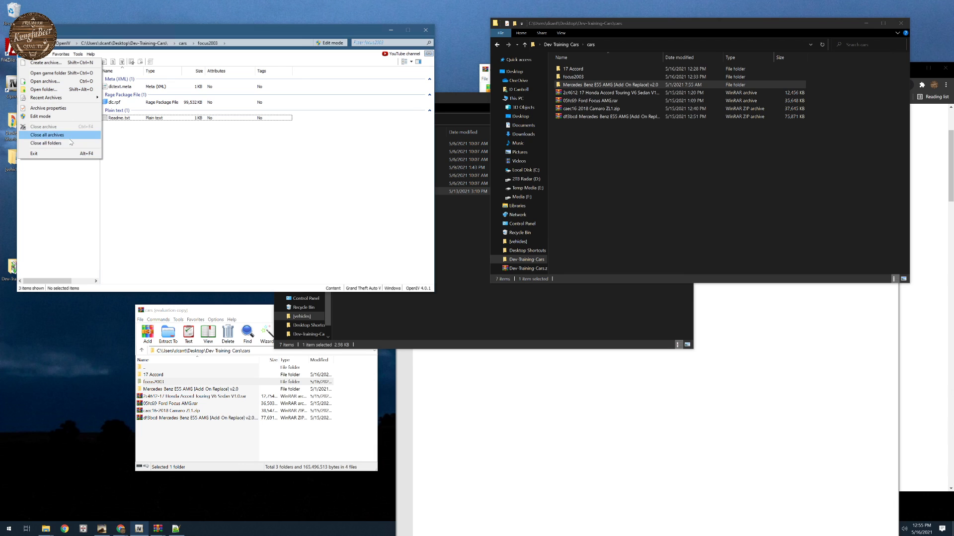
click(45, 143)
click(36, 54)
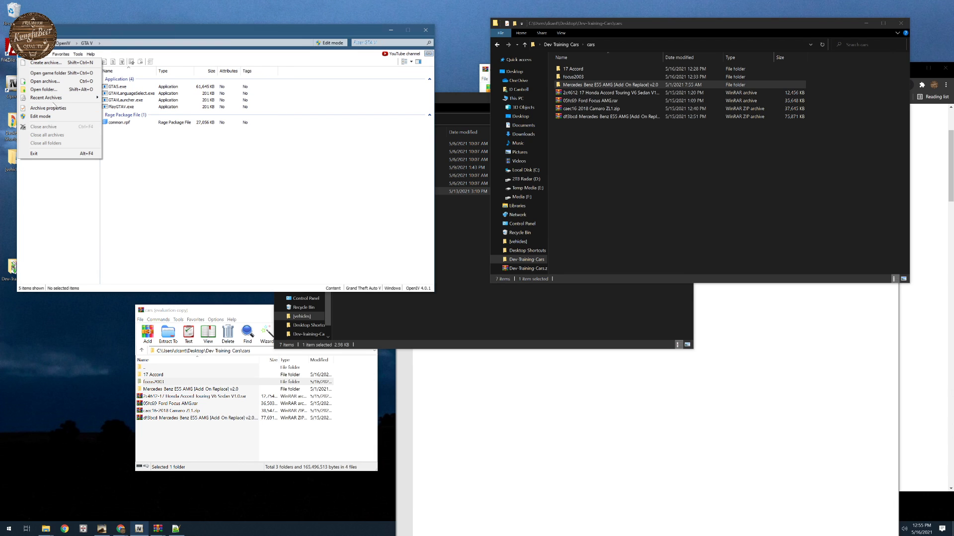
click(43, 89)
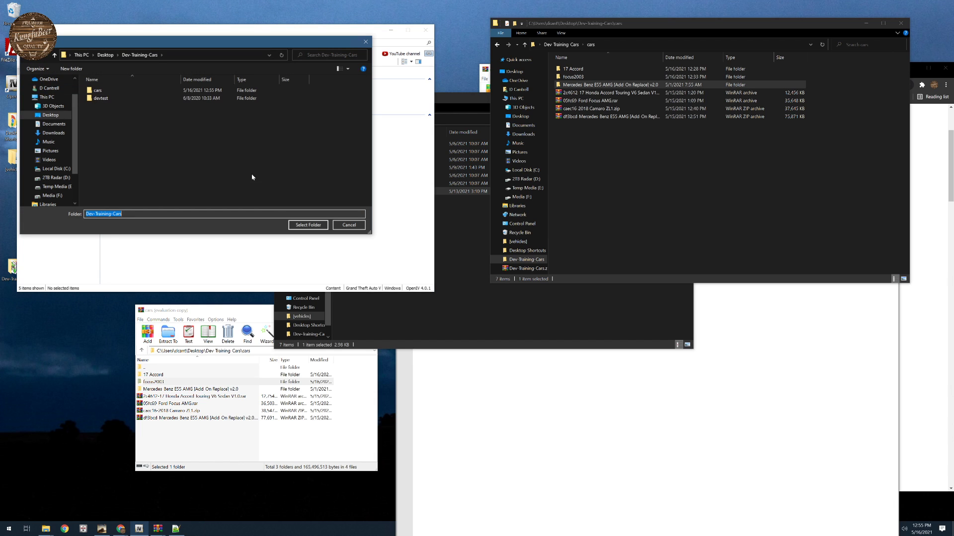
click(308, 225)
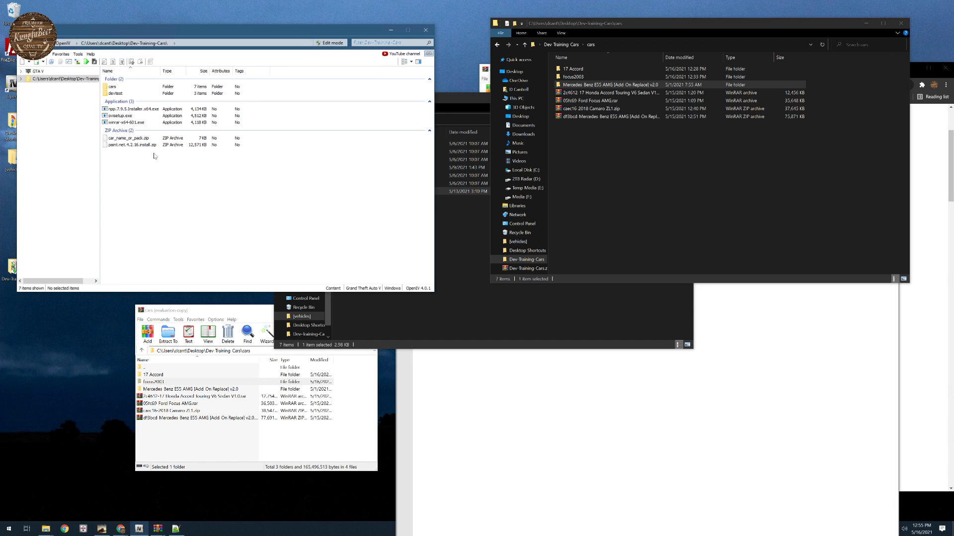
- Open the dlc.rpf of the Mercedes-Benz E55 AMG add-on from the cars folder's Add-on/benze55 subfolder in OpenIV
double_click(113, 86)
double_click(117, 100)
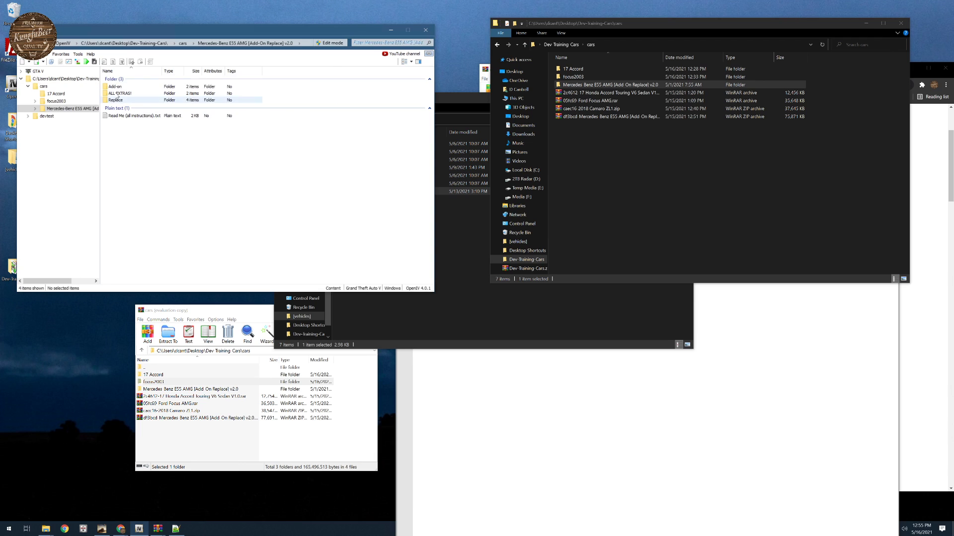
double_click(115, 86)
double_click(119, 87)
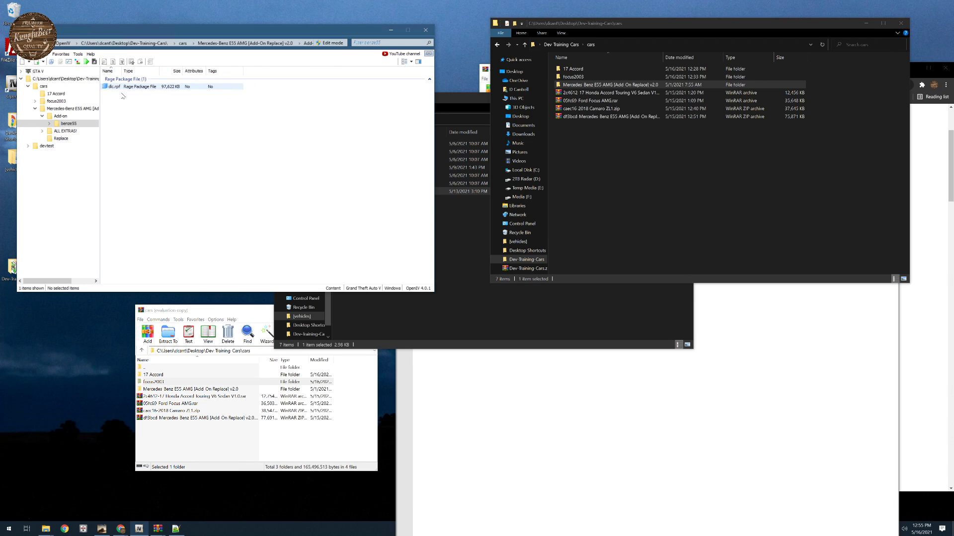
double_click(115, 87)
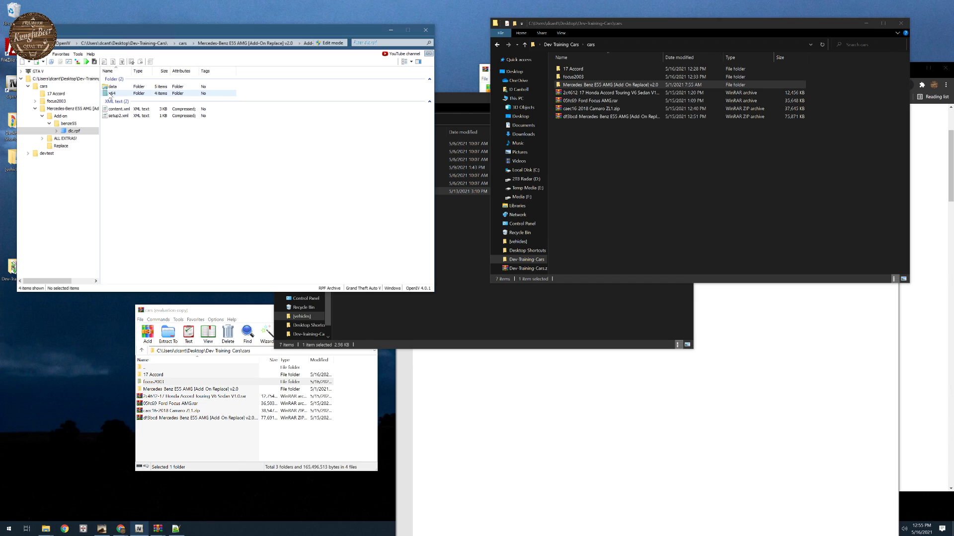
- Switch to File Explorer and open the Mercedes-Benz E55 AMG folder's Add-on/benze55 subfolder
double_click(612, 85)
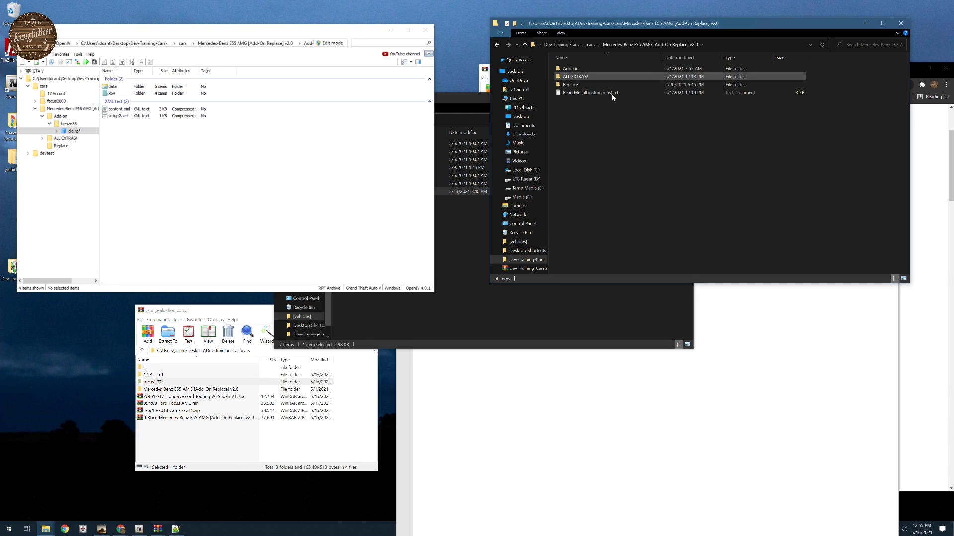
click(580, 72)
double_click(580, 72)
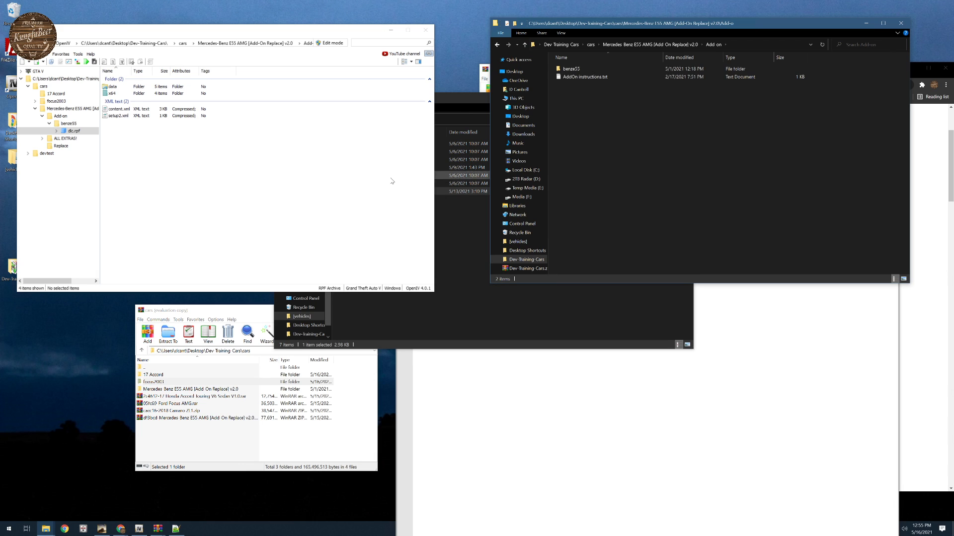
double_click(571, 69)
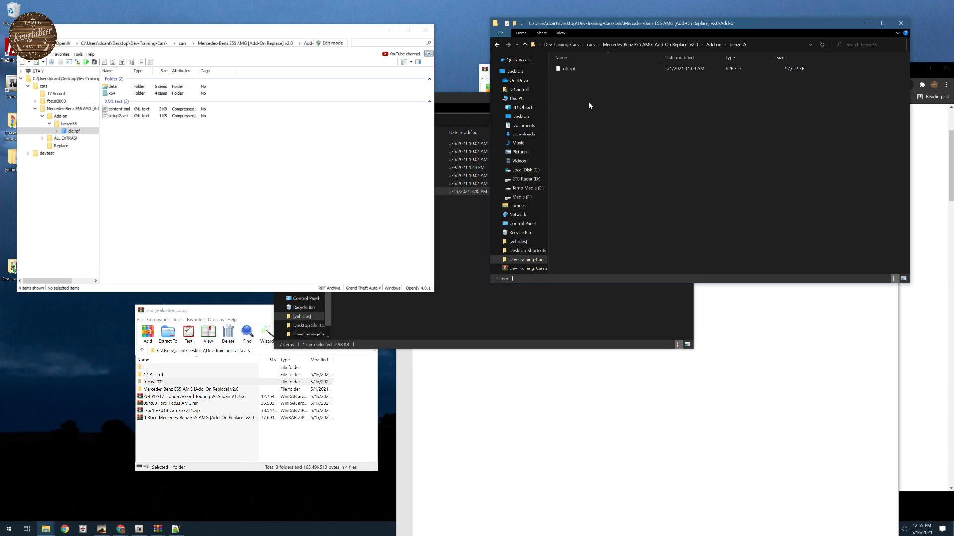
- Extract the five .meta files from dlc.rpf's data folder and the four benze55 files from x64/vehicles.rpf into the benze55 folder
double_click(114, 87)
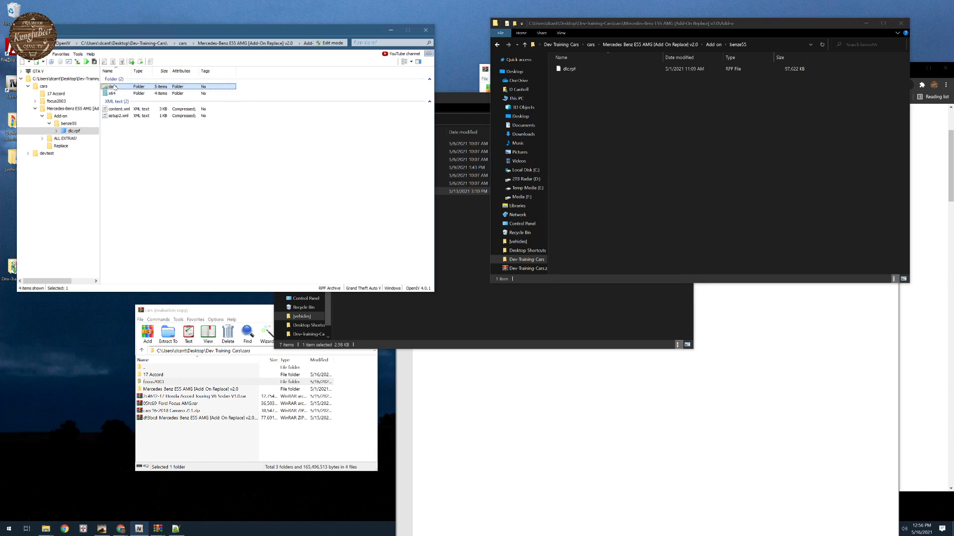
drag(123, 142, 649, 171)
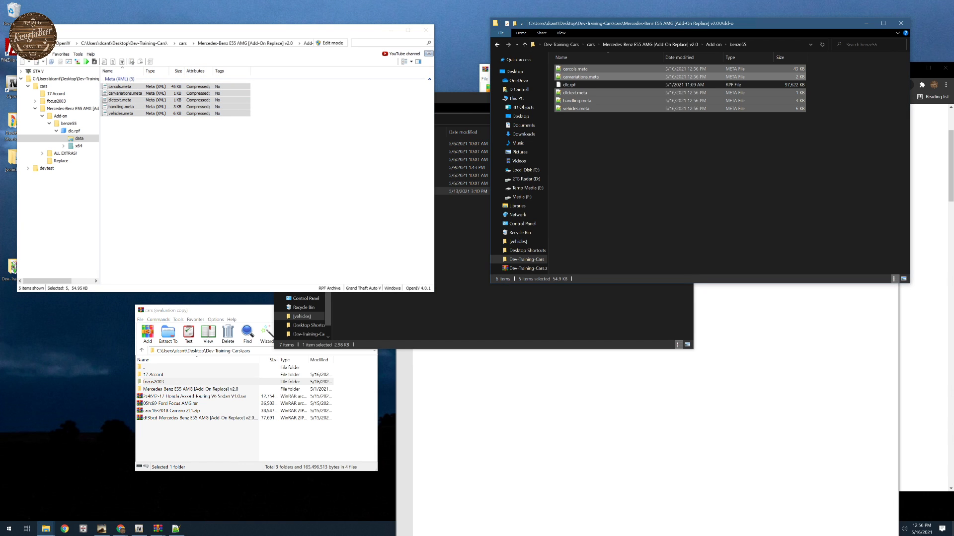
click(79, 146)
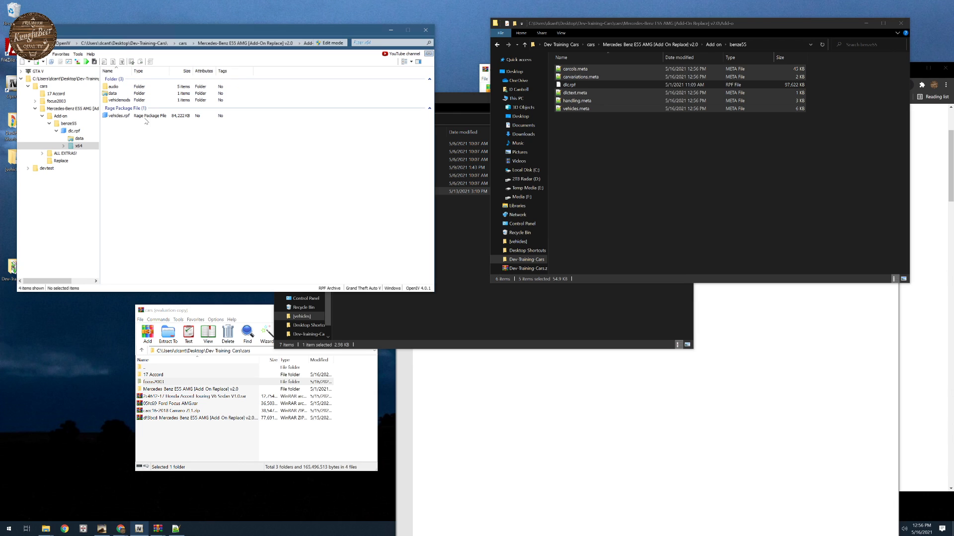
double_click(118, 117)
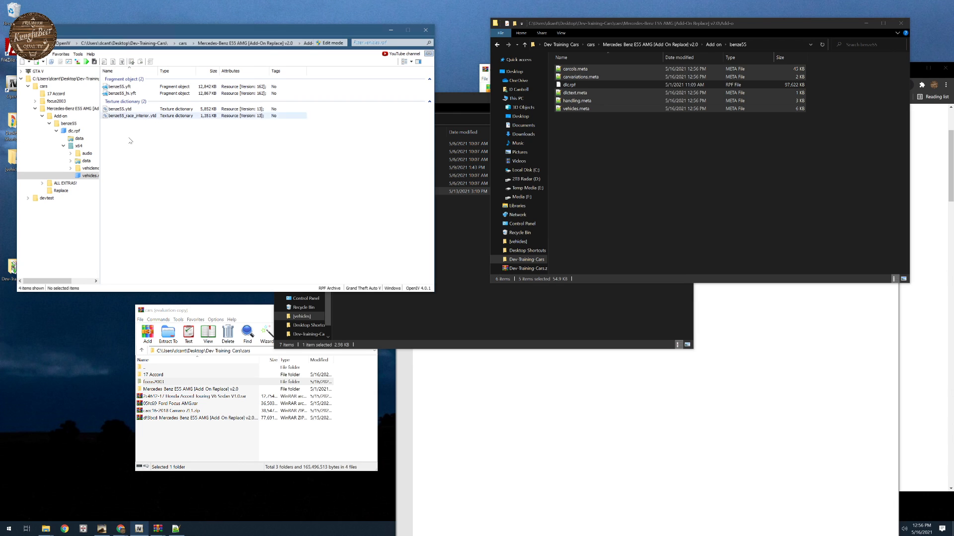
drag(128, 148, 110, 81)
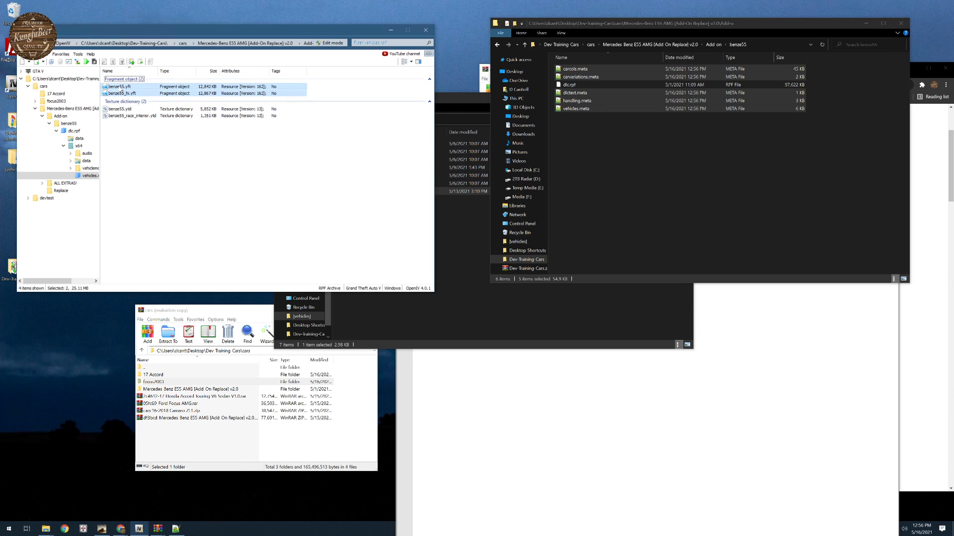
click(119, 109)
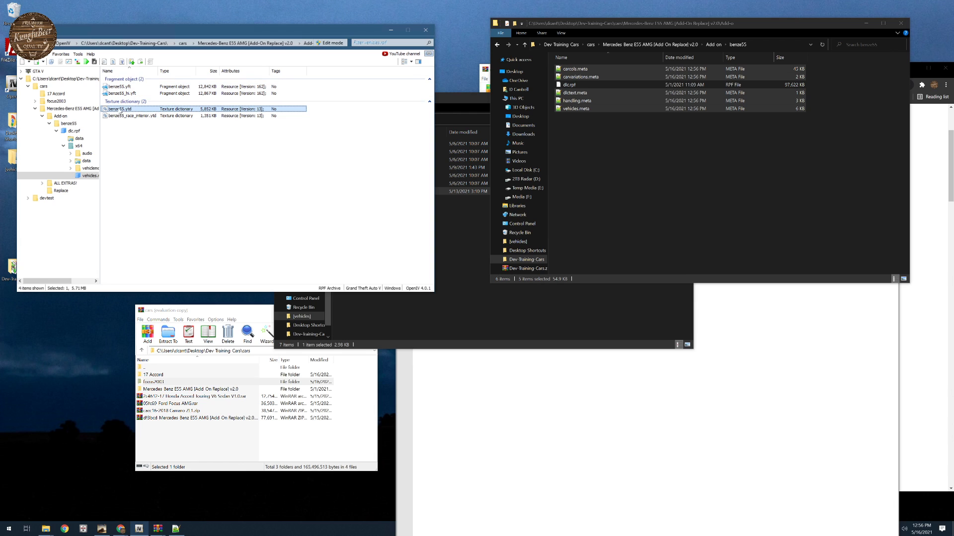
drag(126, 151, 121, 87)
drag(659, 201, 650, 202)
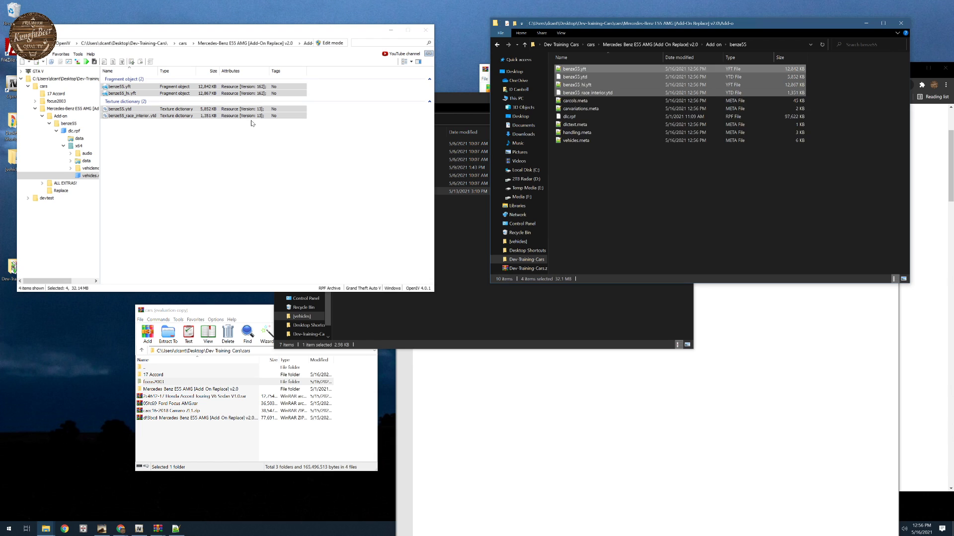
- Examine the contents of the vehiclemods, audio and data/lang folders inside dlc.rpf's x64 folder
click(78, 146)
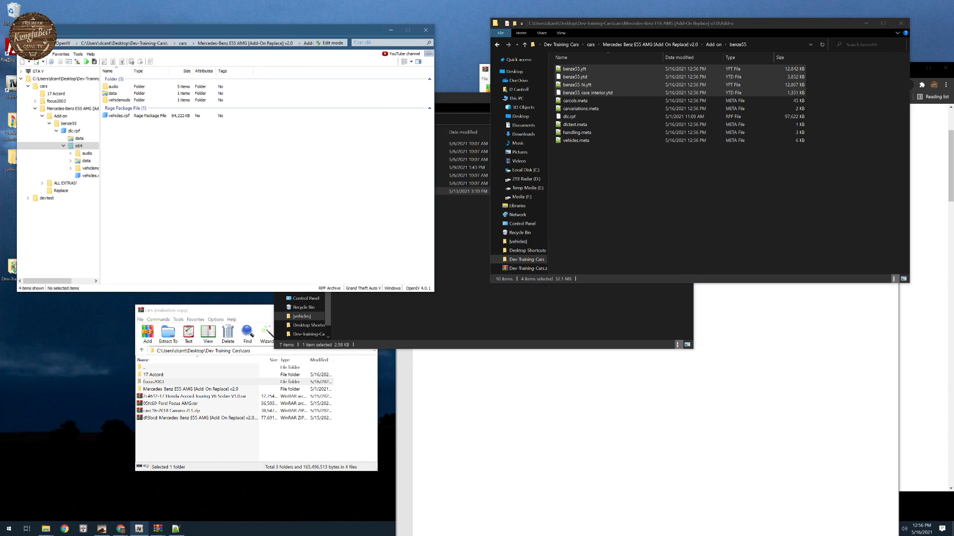
double_click(119, 100)
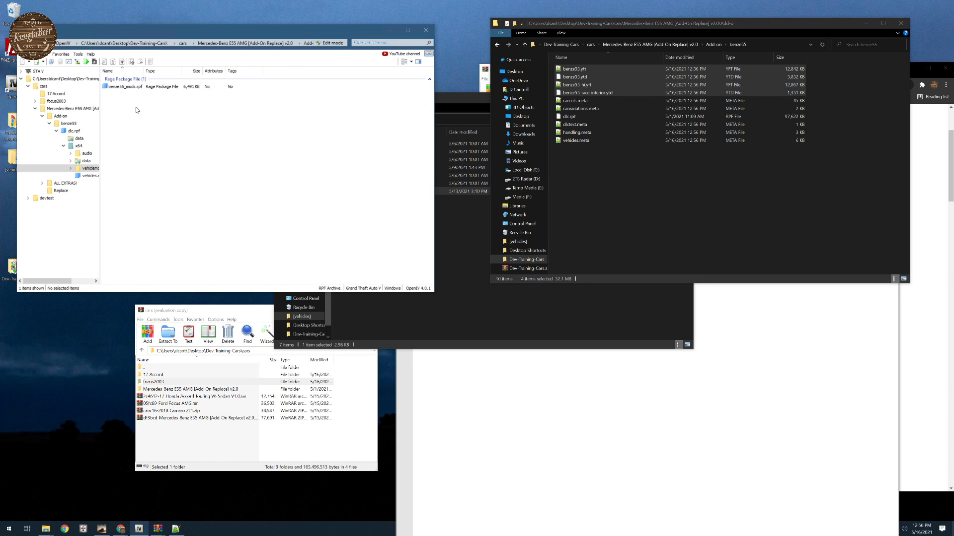
double_click(126, 89)
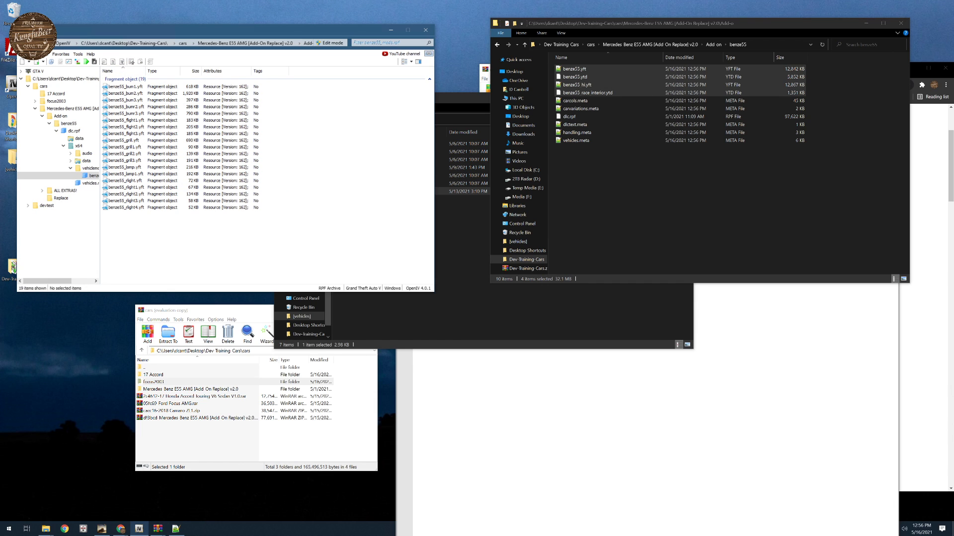
key(BackSpace)
click(25, 42)
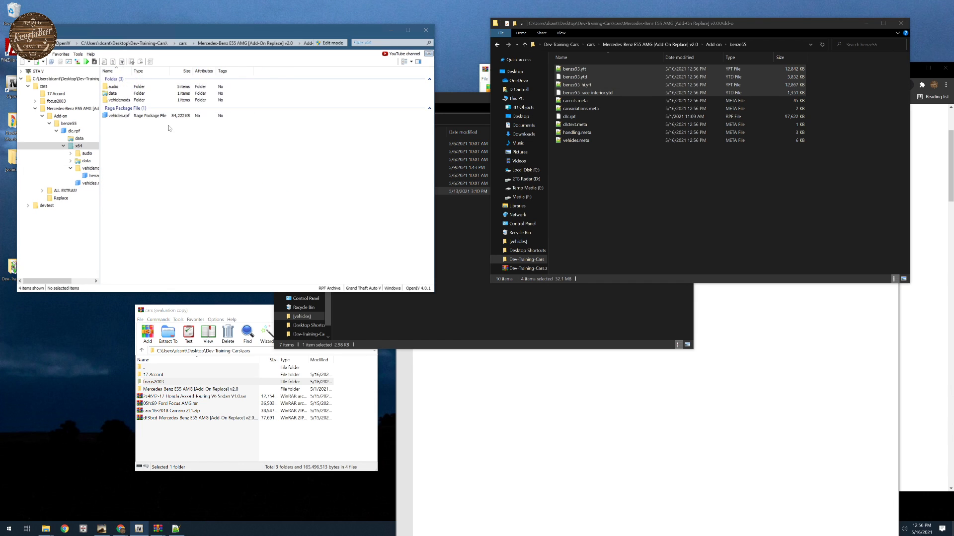
double_click(117, 101)
click(24, 43)
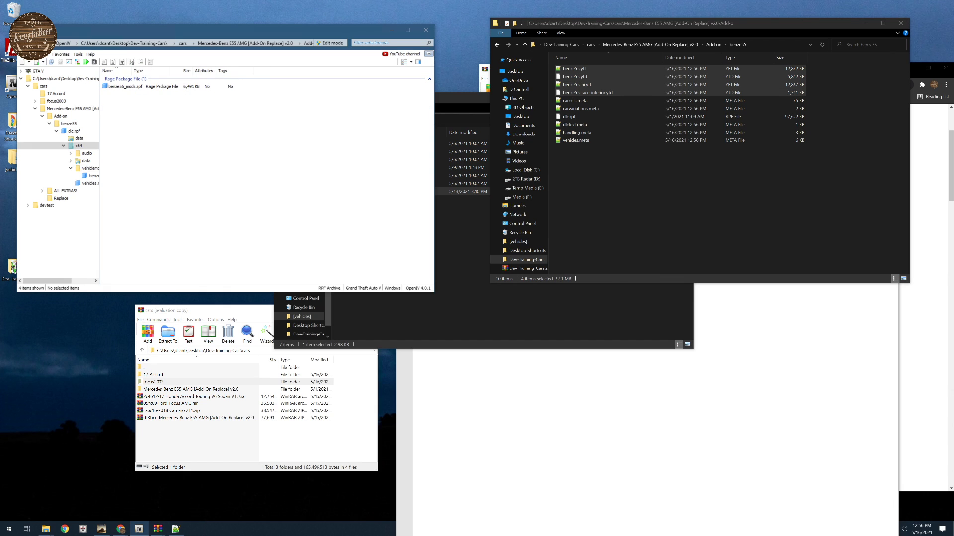
double_click(120, 86)
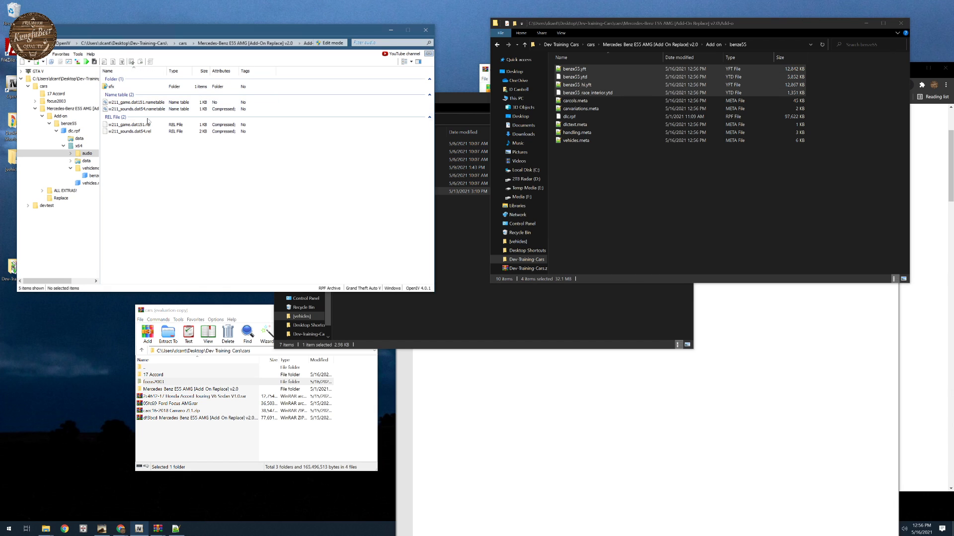
click(25, 43)
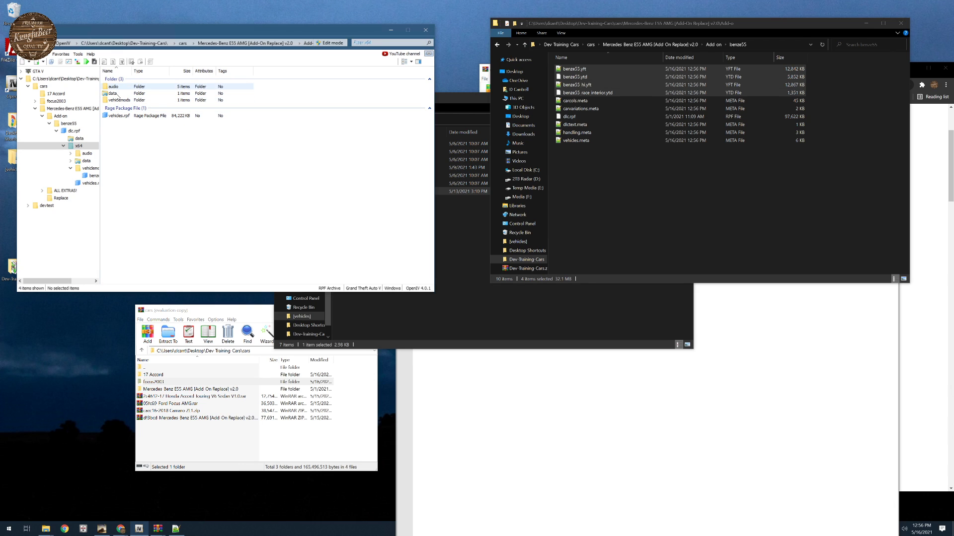
double_click(117, 94)
double_click(115, 86)
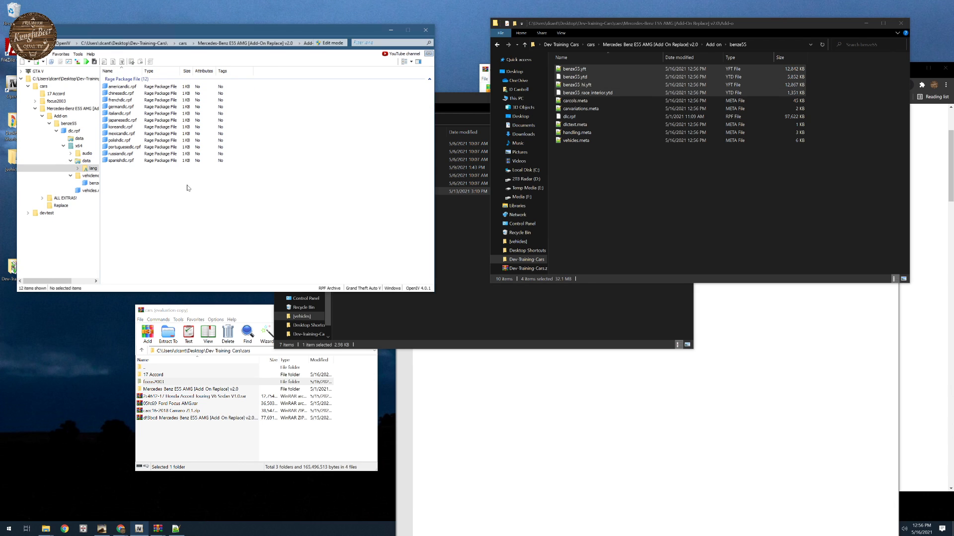
click(25, 43)
click(42, 42)
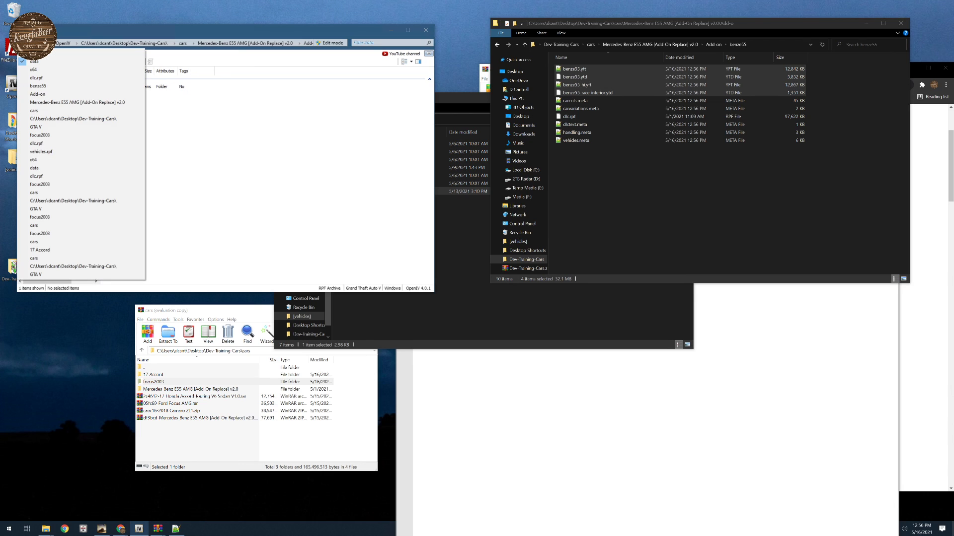
click(33, 69)
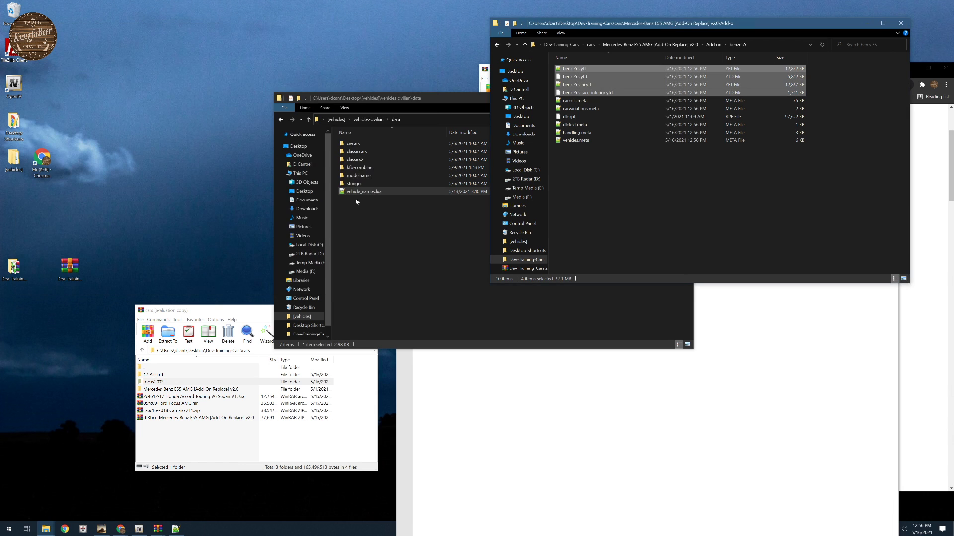
- Minimize the OpenIV window and the File Explorer window showing the vehicles-civilian data folder
click(390, 30)
drag(422, 102, 248, 174)
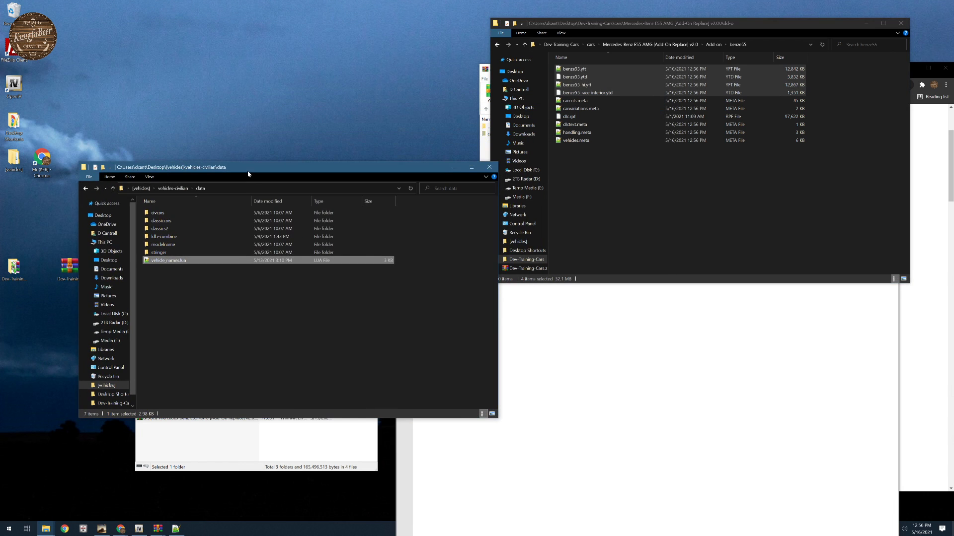
click(454, 167)
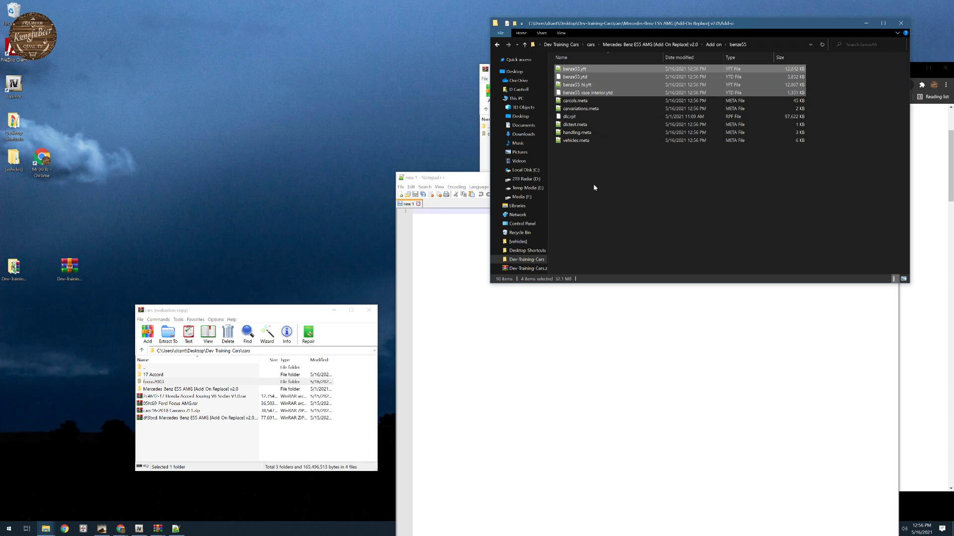
- Copy benze55.yft, benze55.ytd and benze55_hi.yft from the benze55 folder into the devtest/stream folder
drag(593, 184, 574, 78)
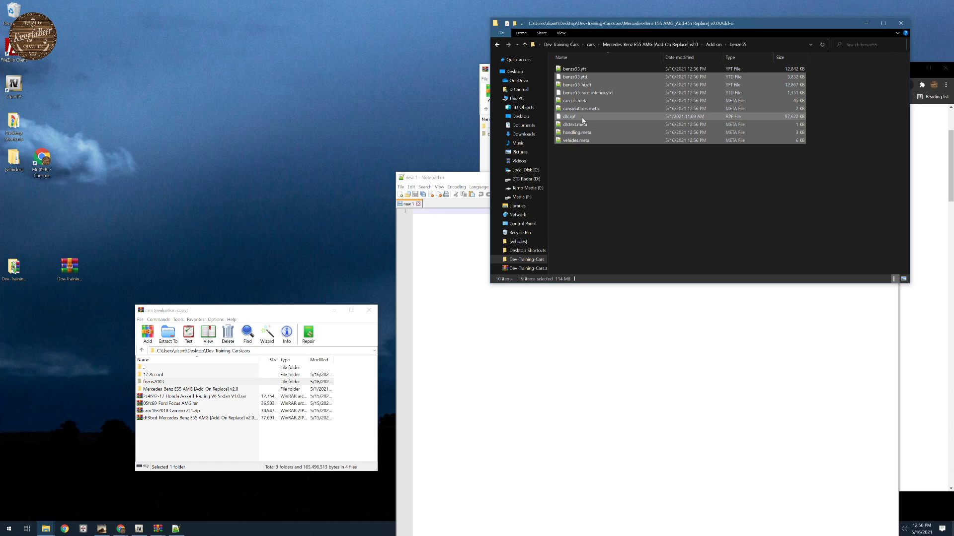
ctrl+click(583, 120)
ctrl+click(591, 94)
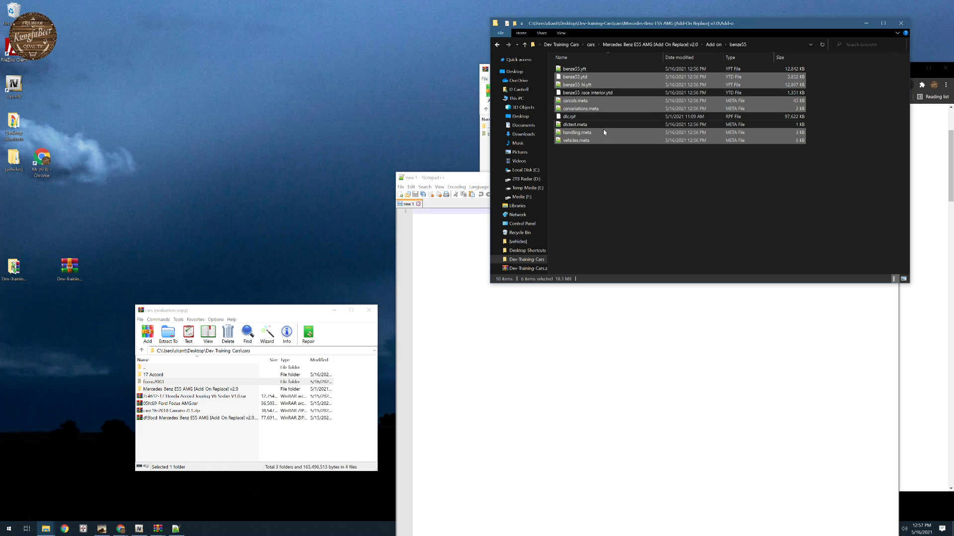
click(578, 77)
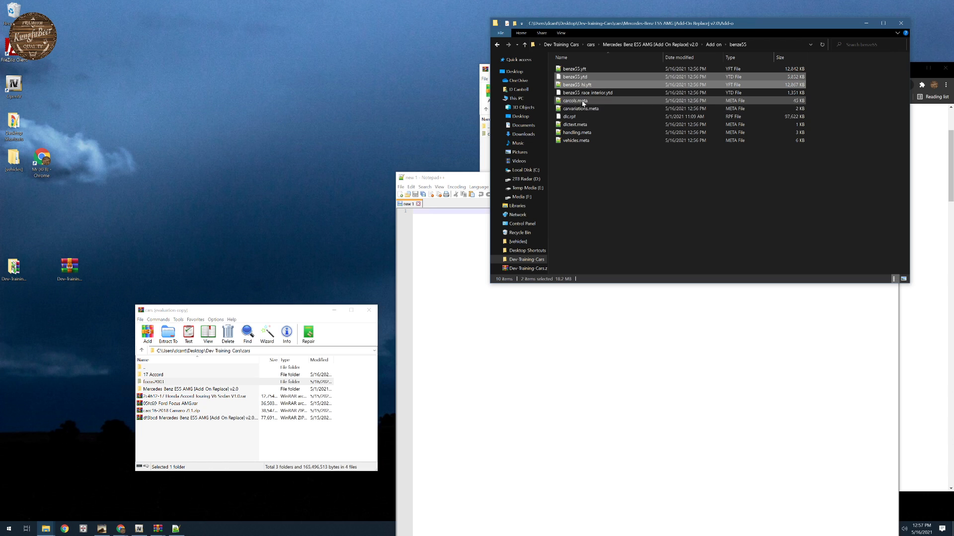
ctrl+click(613, 69)
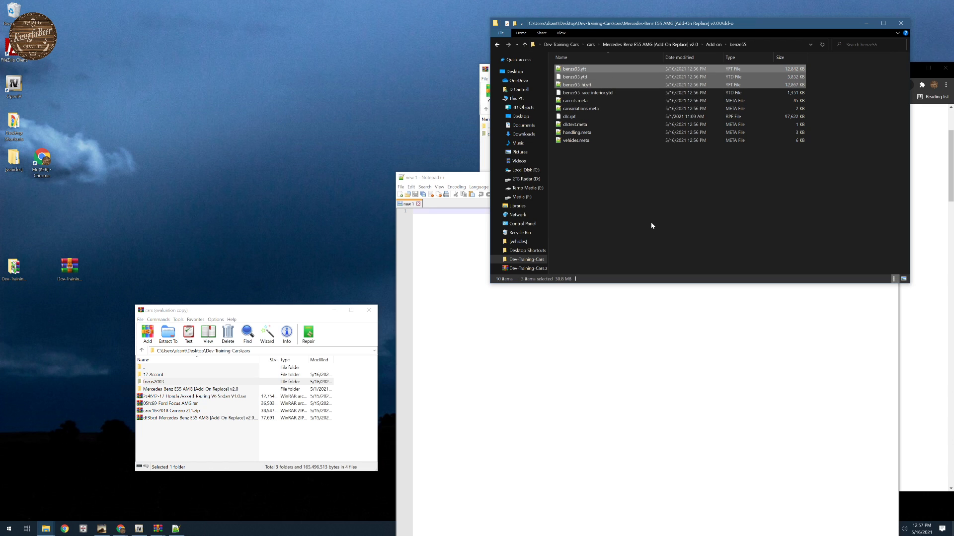
click(591, 46)
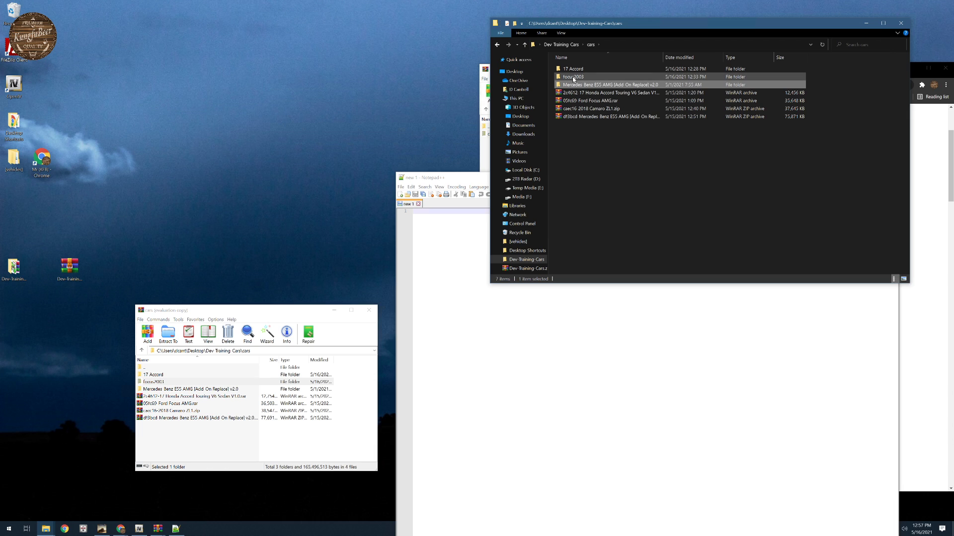
click(575, 46)
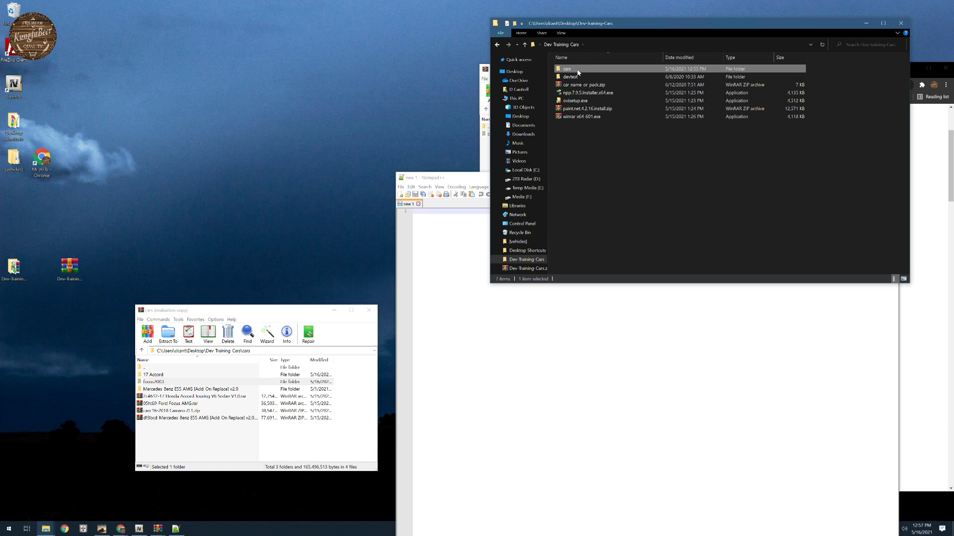
double_click(569, 77)
double_click(568, 76)
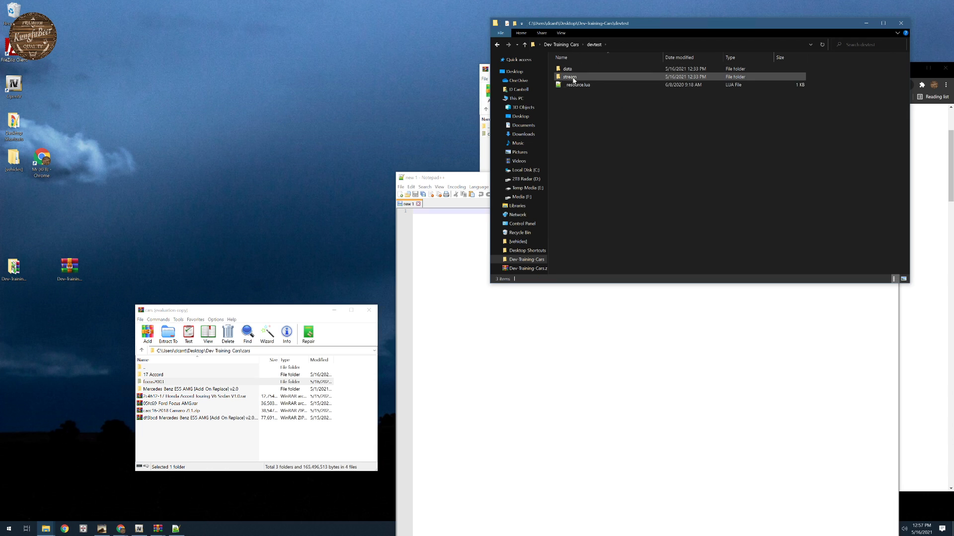
right_click(606, 205)
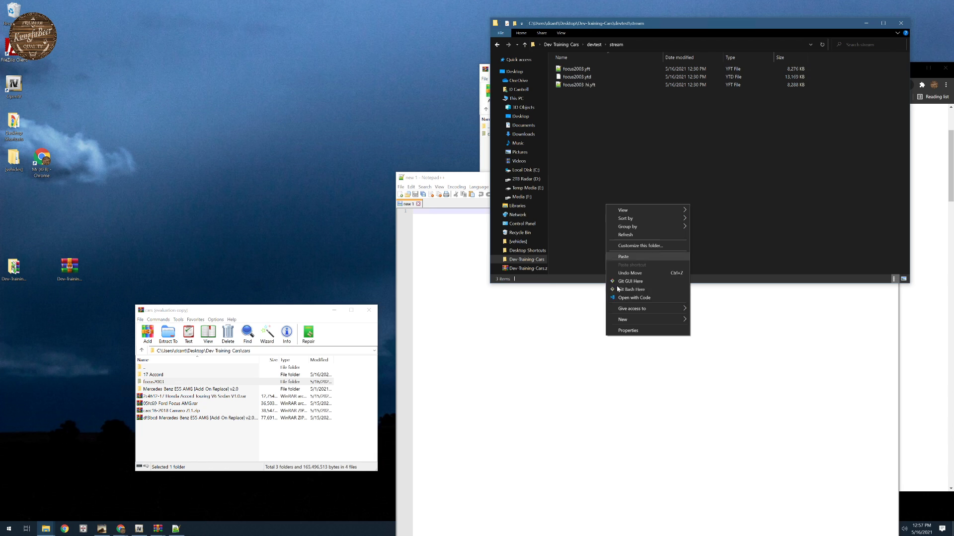
click(625, 257)
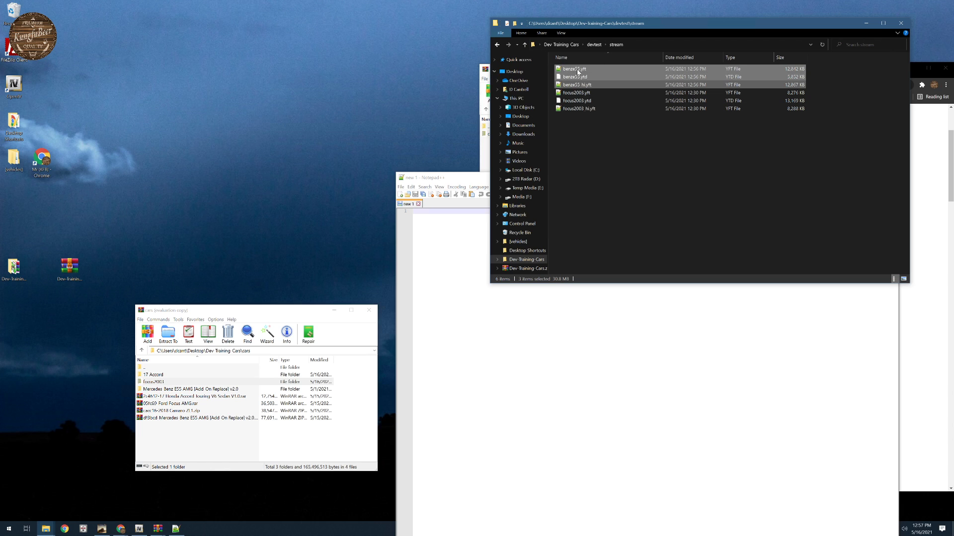
- Return to the cars folder and open the Mercedes-Benz E55 AMG [Add-On Replace] v2.0 folder in a new window
click(579, 45)
double_click(586, 85)
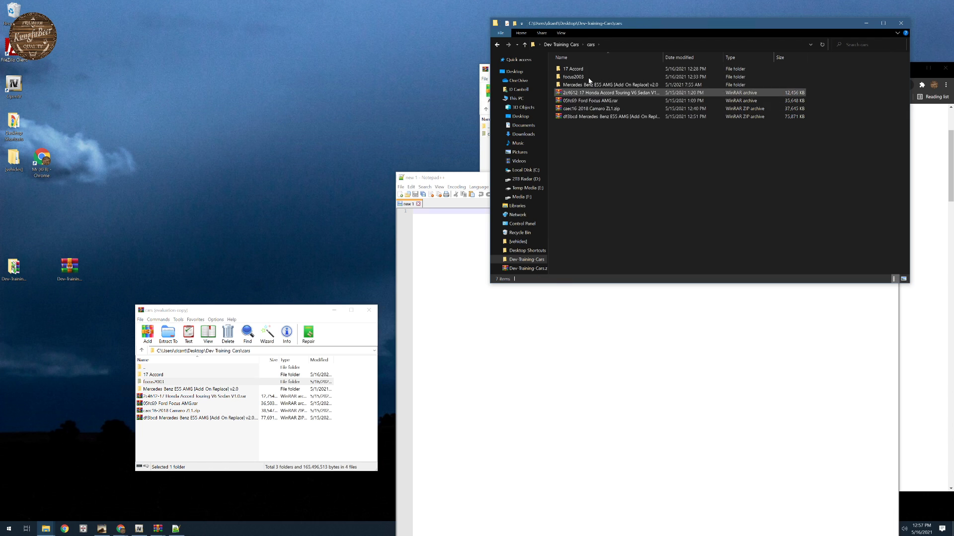
right_click(592, 87)
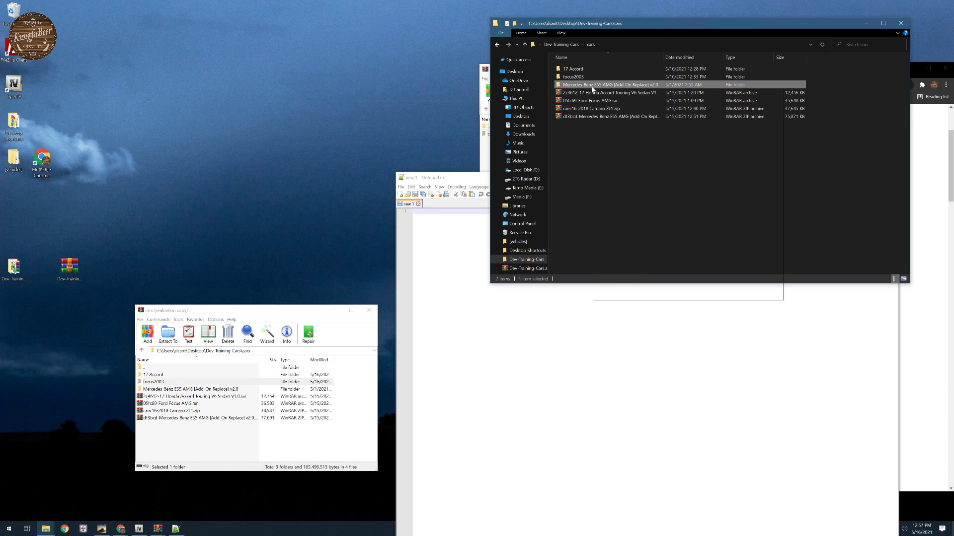
click(621, 101)
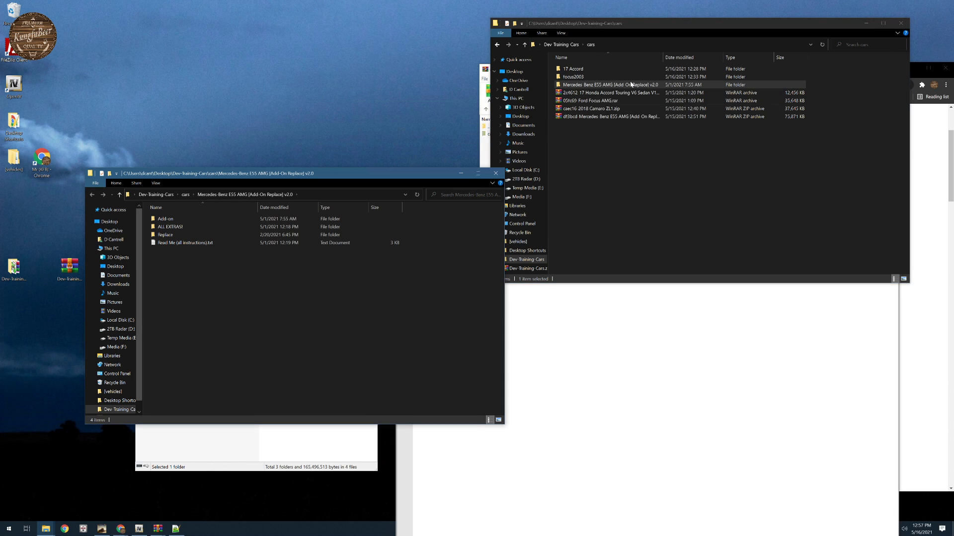
- Open vehicles.meta from the devtest/data folder in Notepad++ and move its window clear of the Mercedes folder's listing
click(551, 44)
double_click(571, 77)
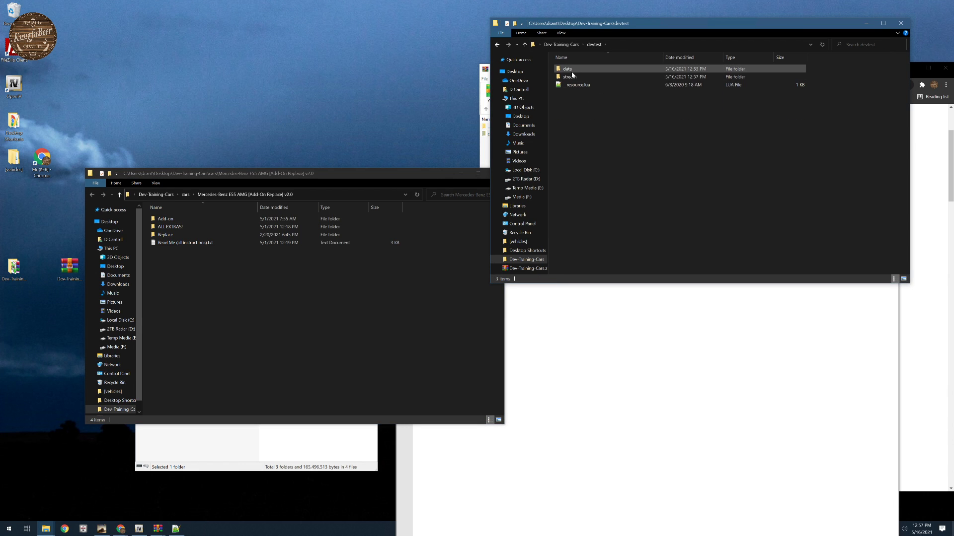
double_click(568, 70)
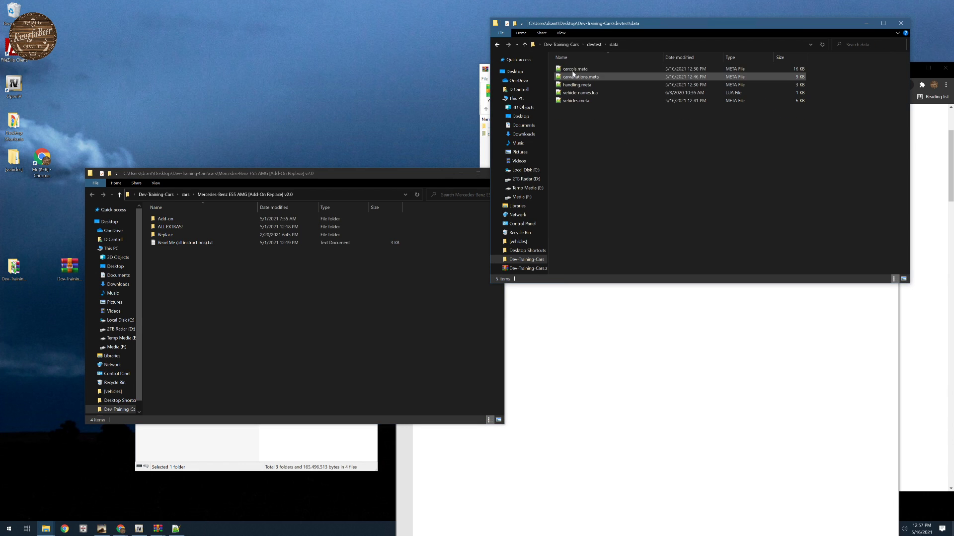
double_click(577, 100)
drag(605, 179, 656, 67)
- Collapse the focus2003 item in vehicles.meta and place the cursor on the first blank line below it
click(465, 133)
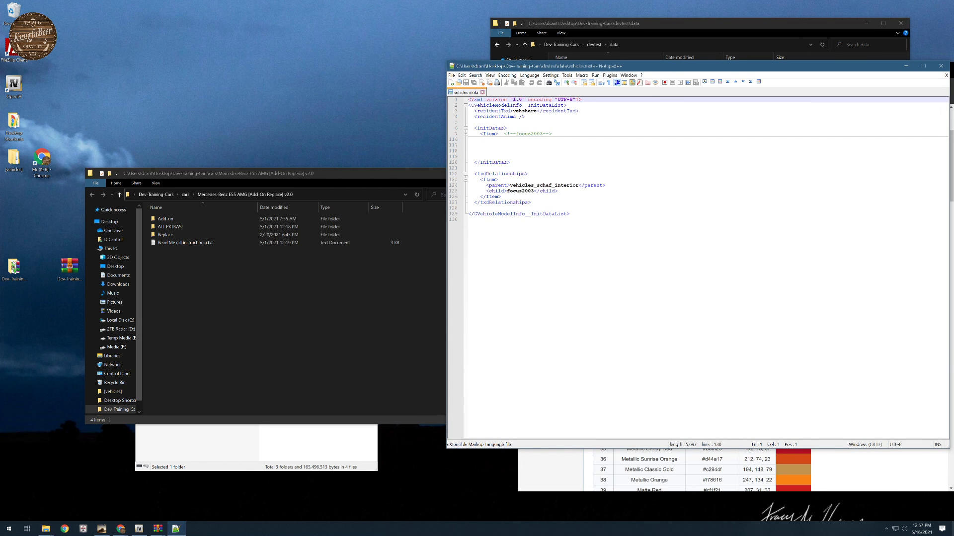
click(502, 145)
click(502, 140)
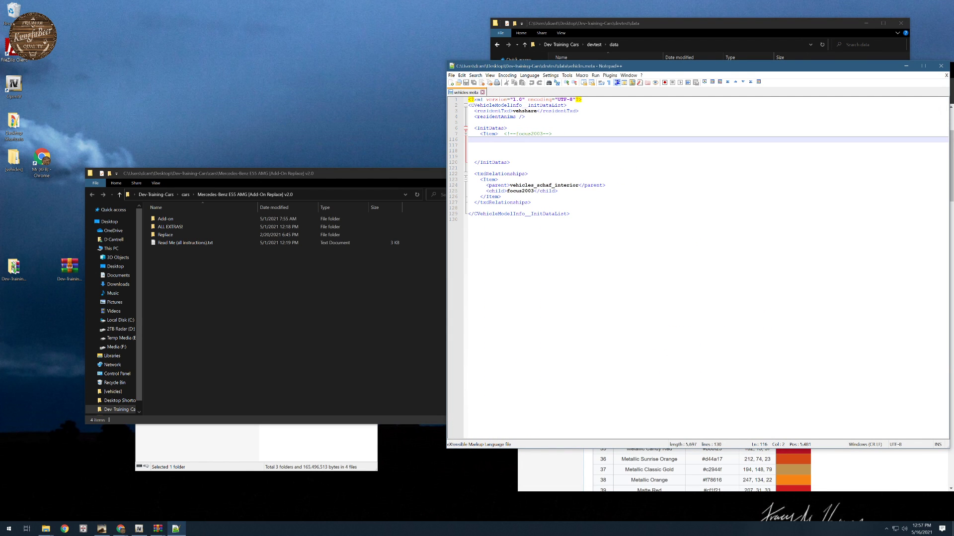
- Indent the second blank line below the focus2003 item and open vehicles.meta from the Mercedes Add-on/benze55 folder
click(479, 146)
key(Tab)
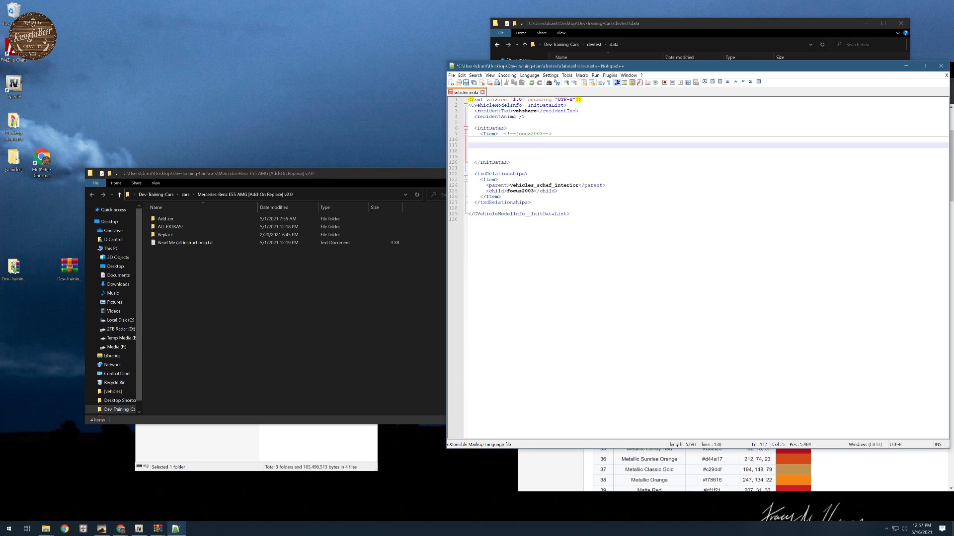
double_click(166, 220)
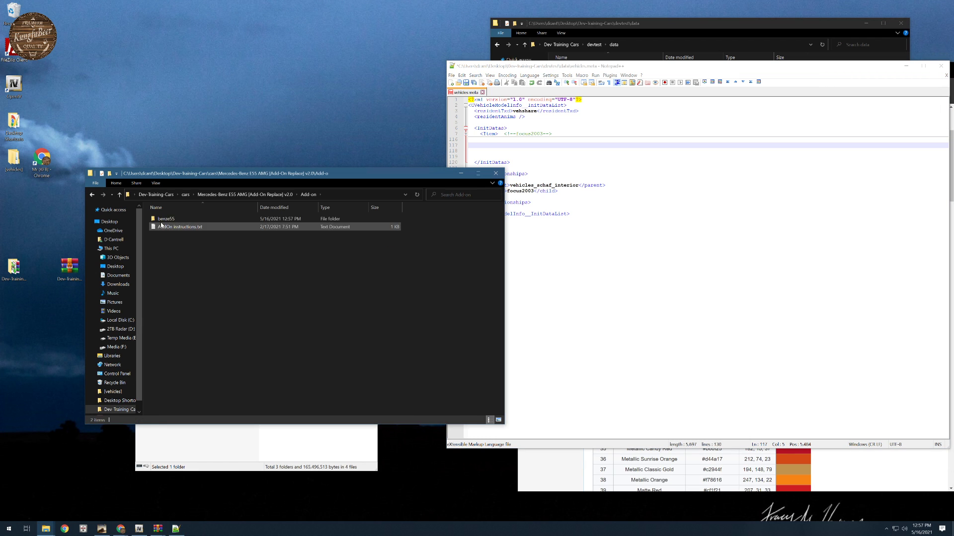
double_click(166, 220)
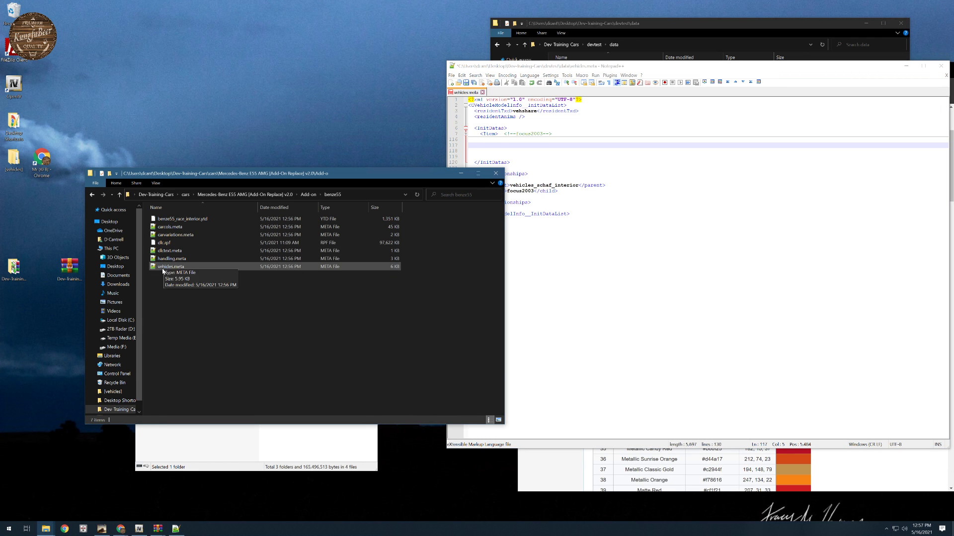
double_click(167, 267)
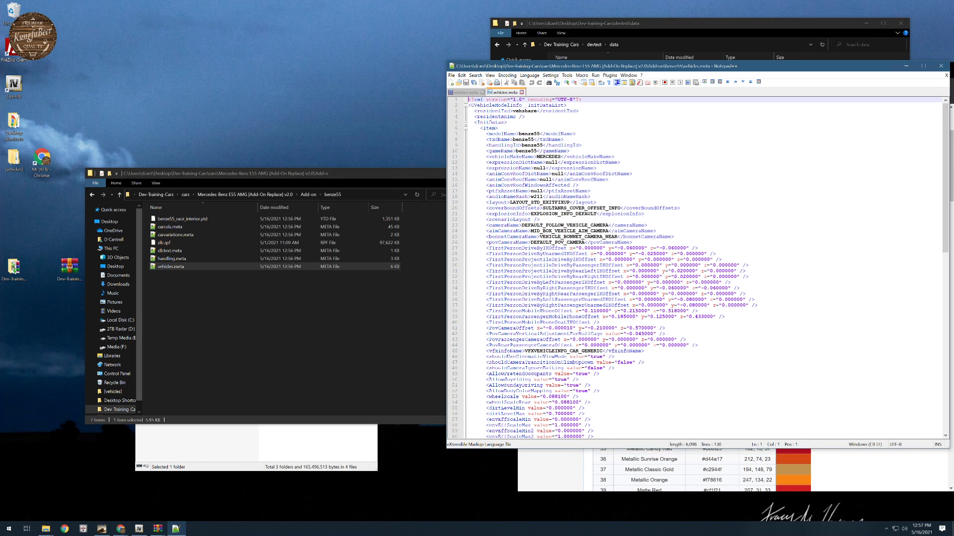
click(480, 128)
scroll(480, 128, down, 14)
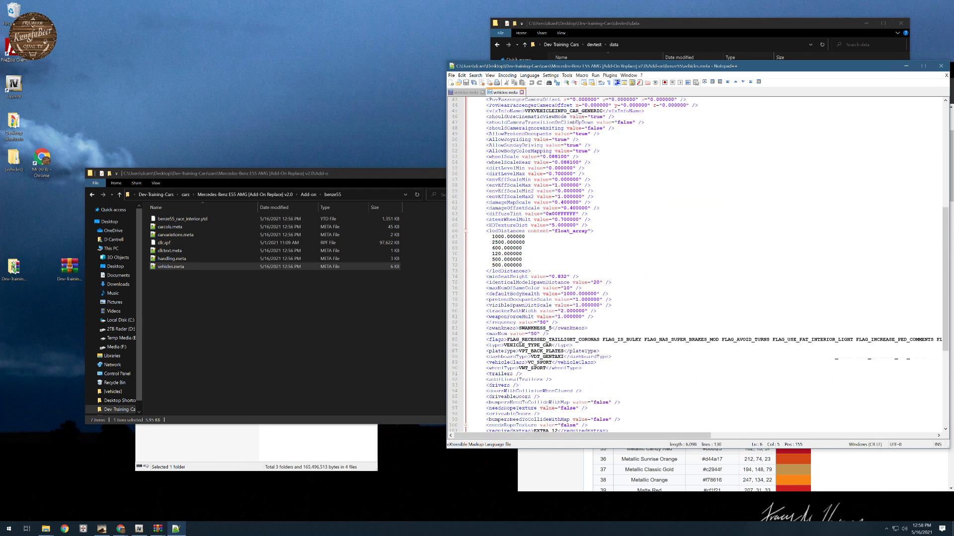
scroll(696, 263, down, 3)
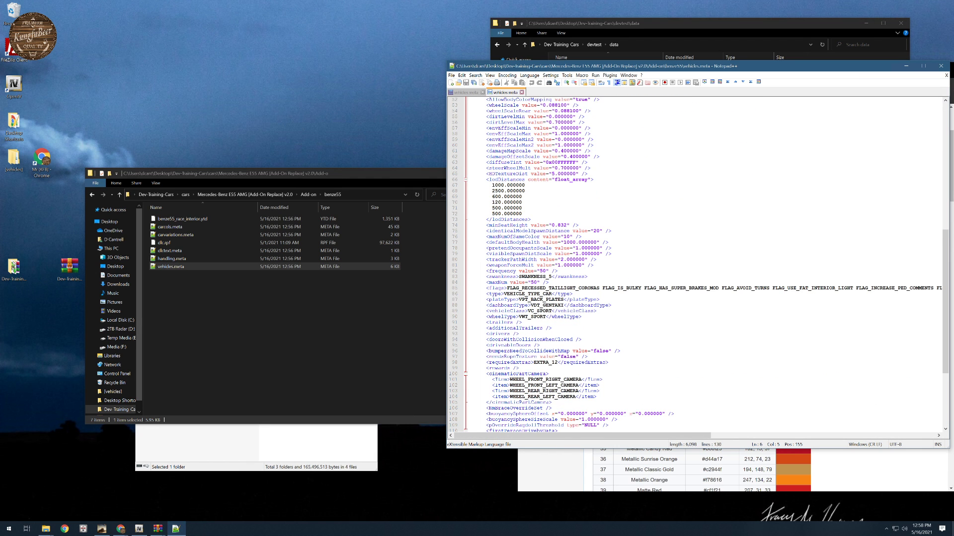
drag(492, 185, 525, 186)
scroll(695, 263, down, 7)
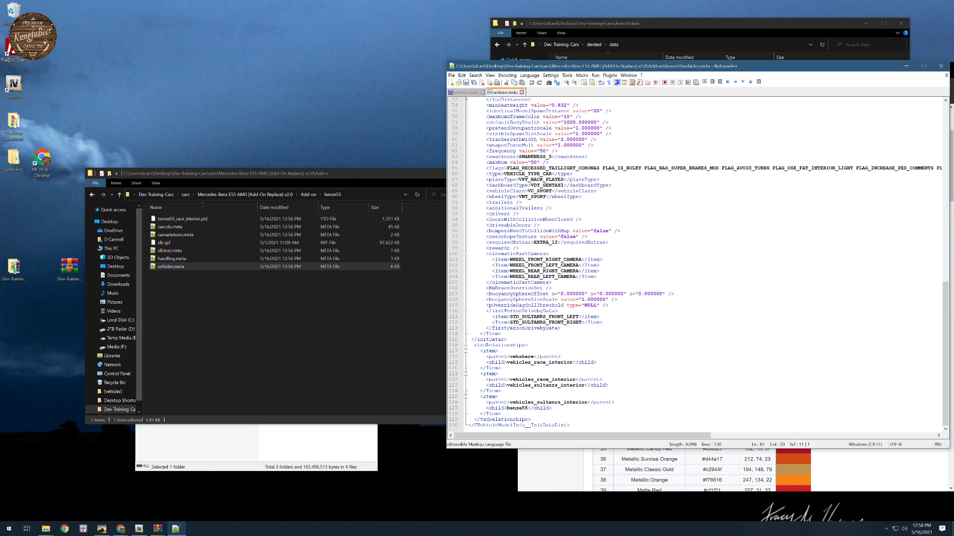
shift+click(502, 335)
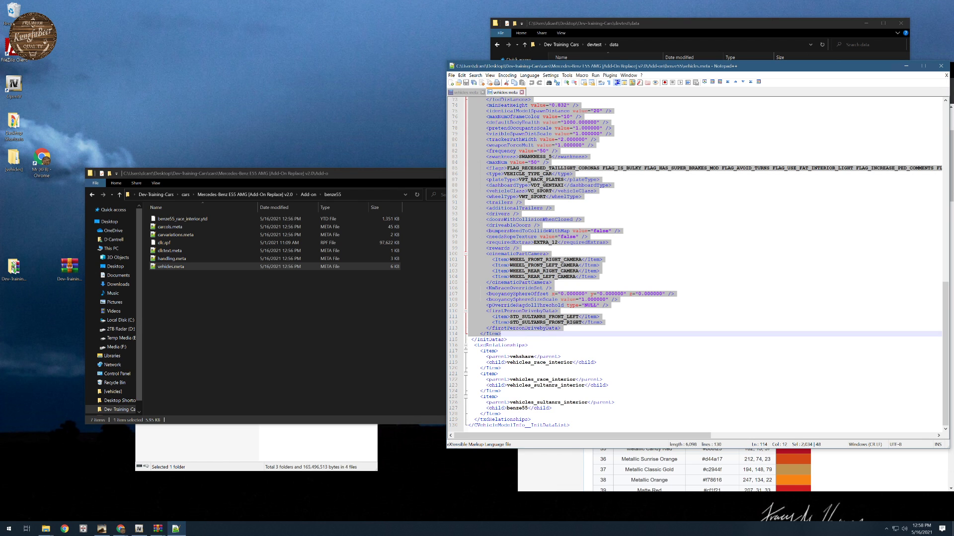
- Copy the whole benze55 Item block from the Mercedes vehicles.meta into the devtest vehicles.meta on the indented line below the focus2003 item
scroll(695, 263, up, 20)
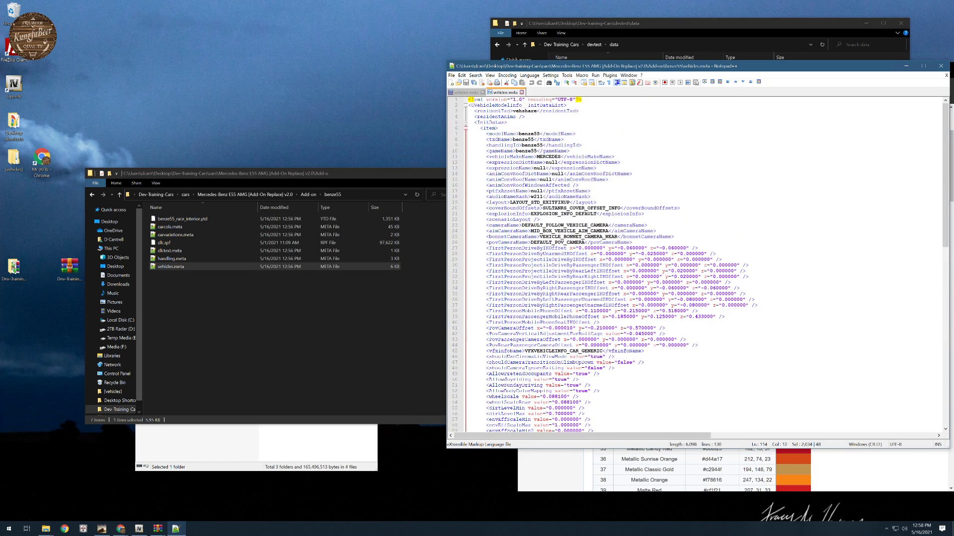
click(479, 129)
scroll(696, 264, down, 20)
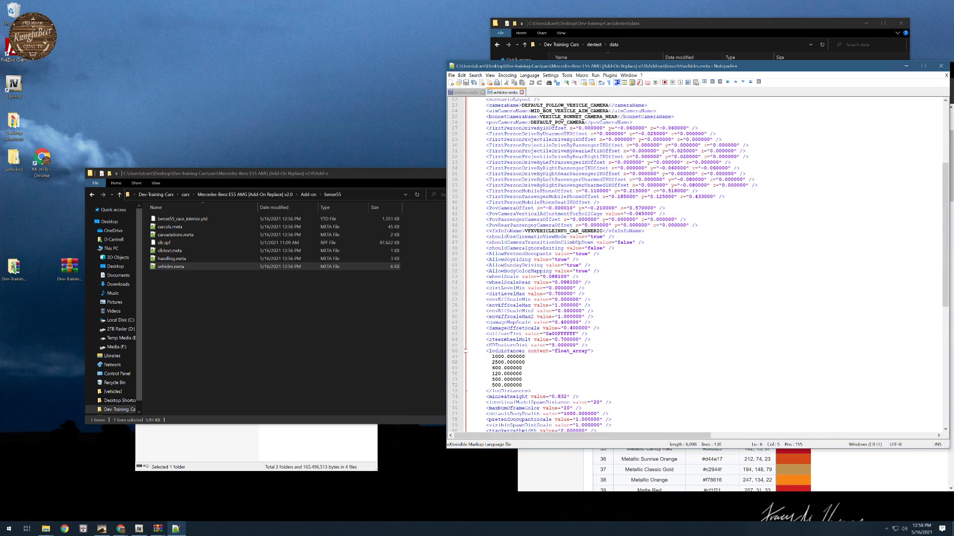
shift+click(501, 334)
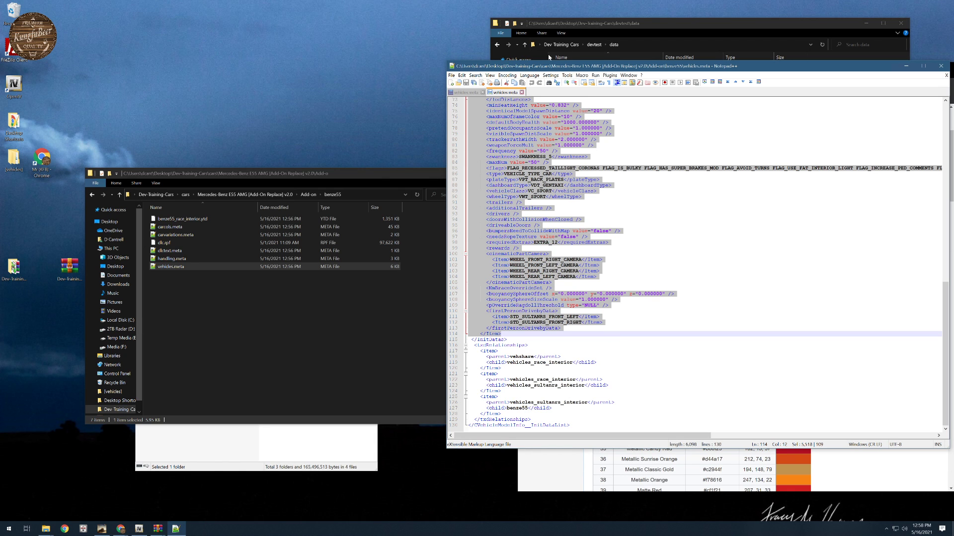
click(476, 93)
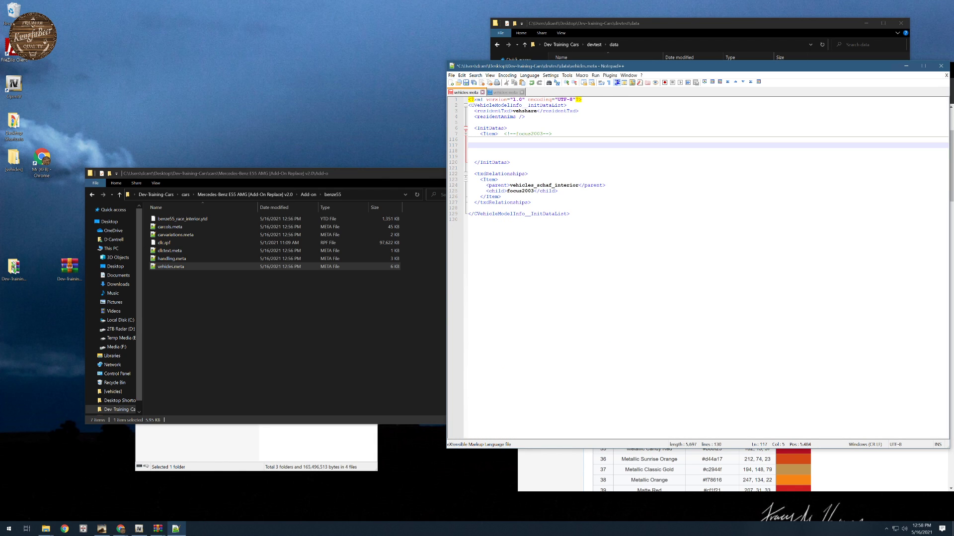
key(ctrl+v)
- Label the pasted item by adding the comment <!--benze55--> after its opening Item tag
scroll(705, 266, up, 15)
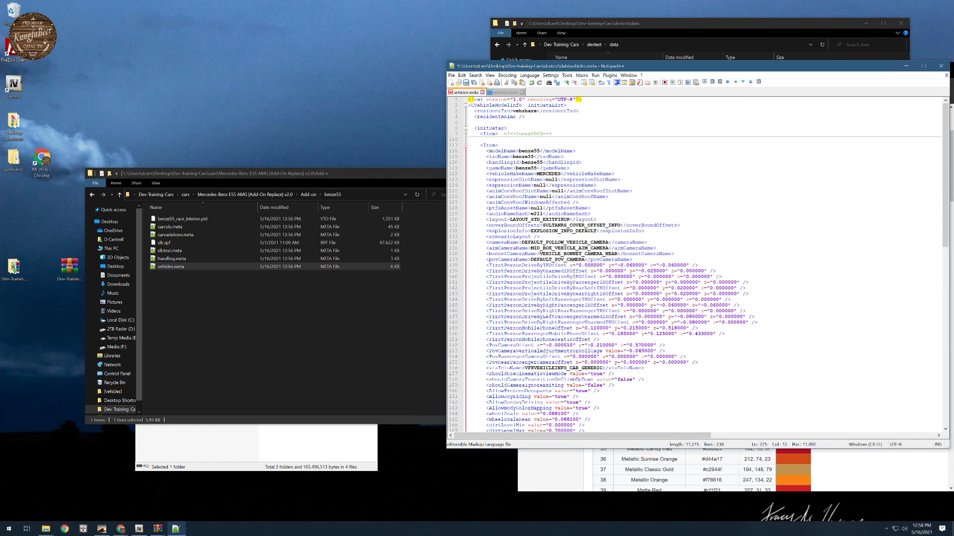
drag(518, 151, 539, 151)
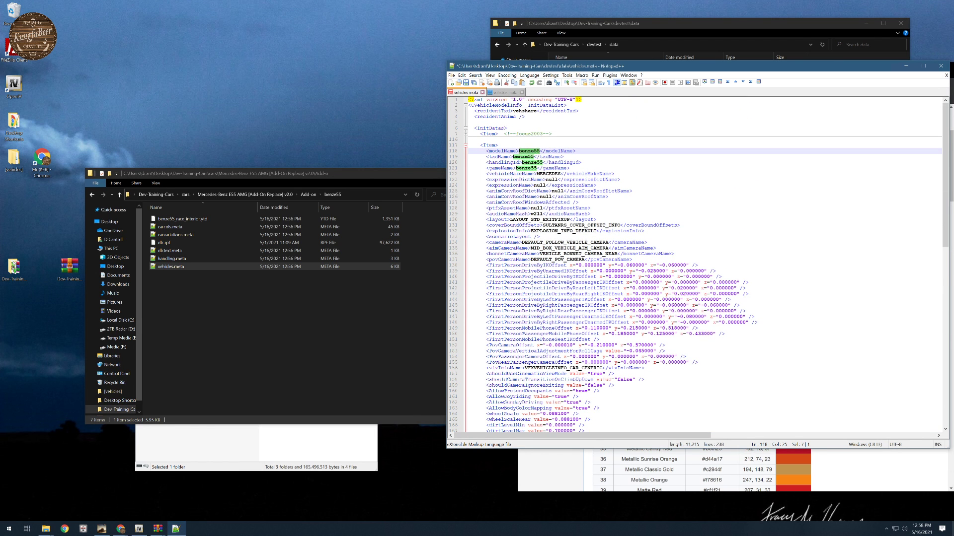
click(500, 145)
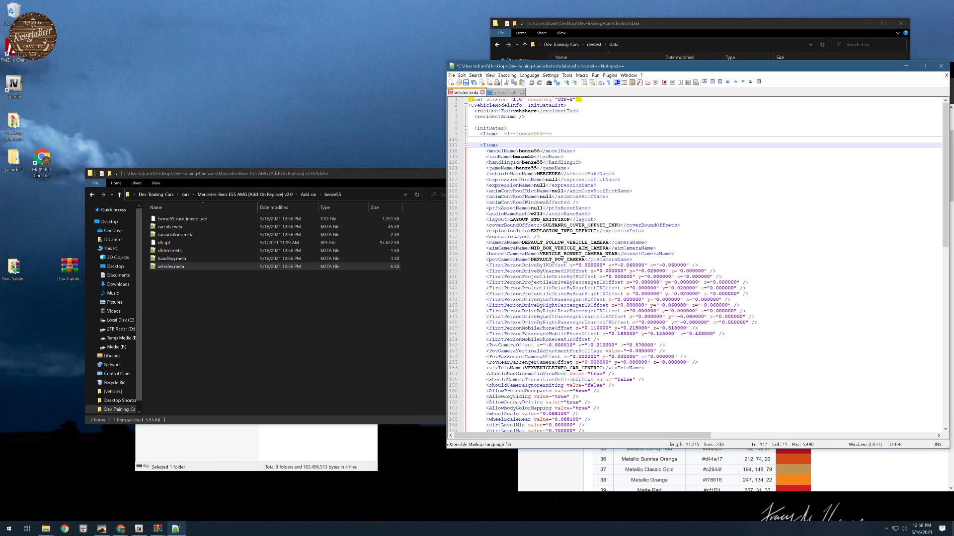
text(<!--benze55-->)
key(Down)
key(End)
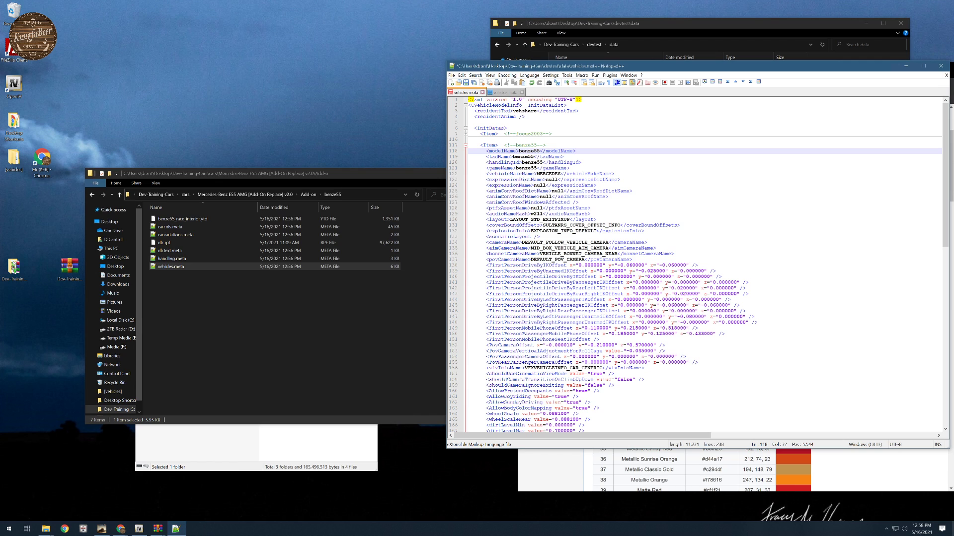
- Select the benze55 item's audioNameHash value for replacement and search in Chrome for "gta v mercedes default car"
double_click(537, 214)
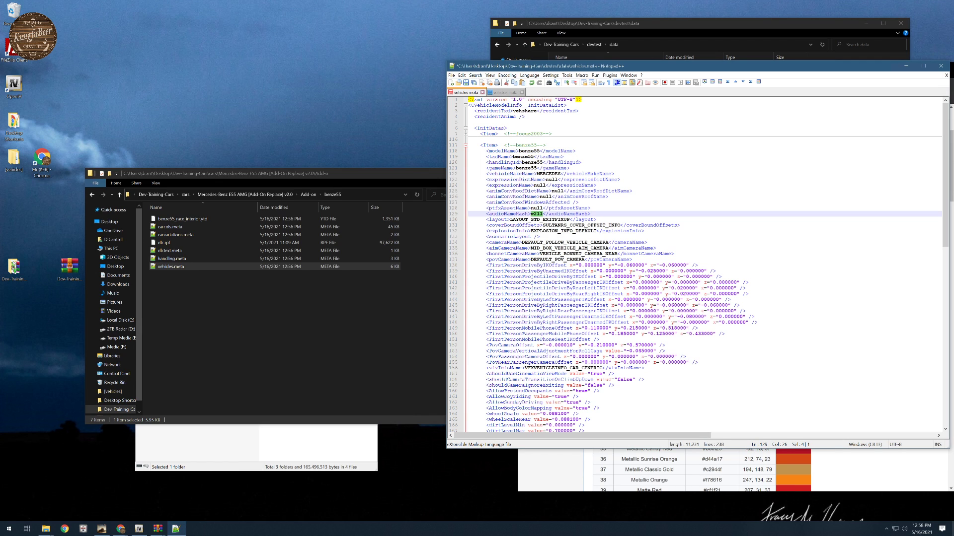
click(65, 529)
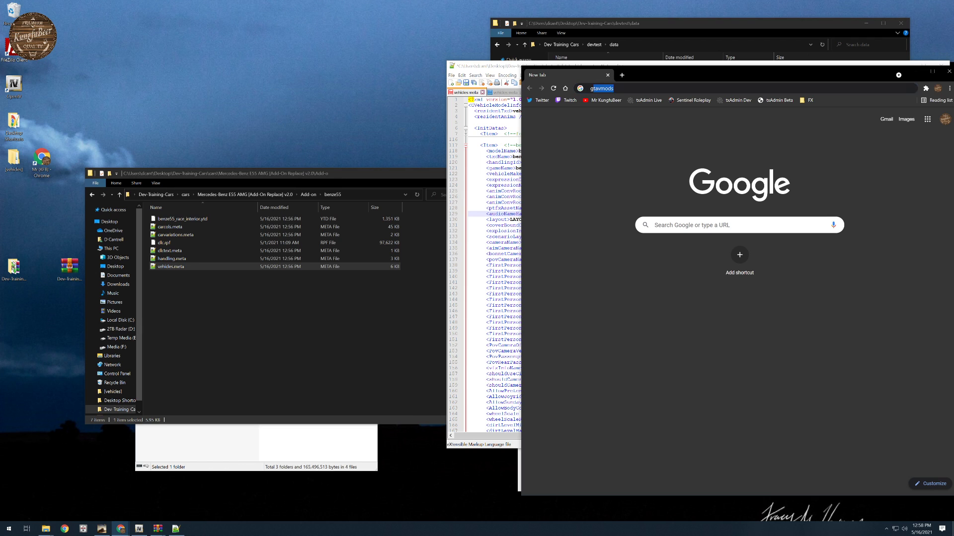
text(gta v mer)
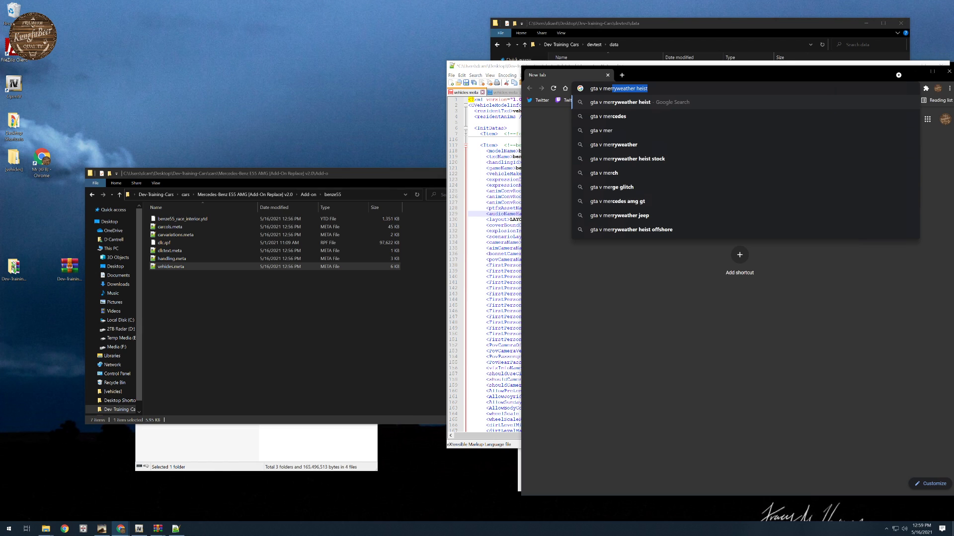
text(ca)
key(Down)
key(Down)
key(Down)
key(Down)
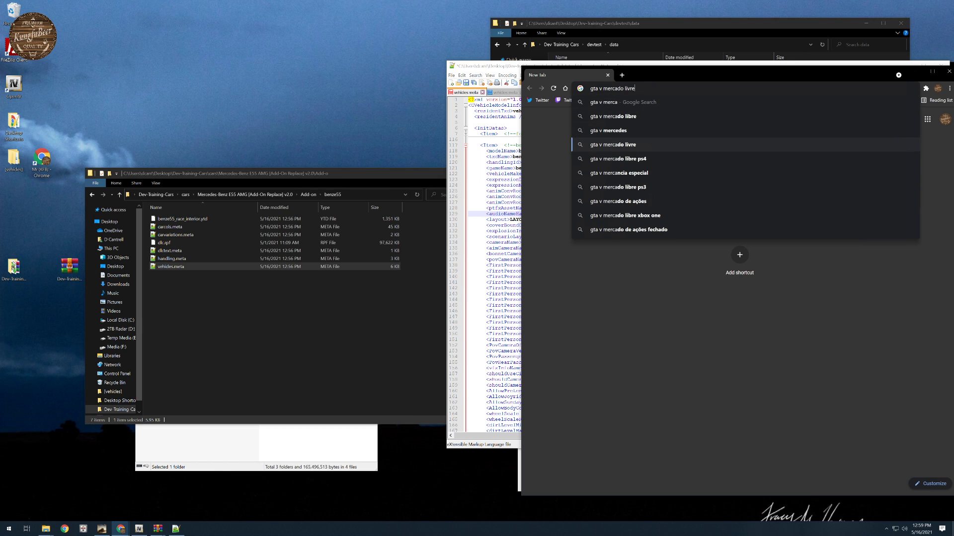
key(Up)
text(defa)
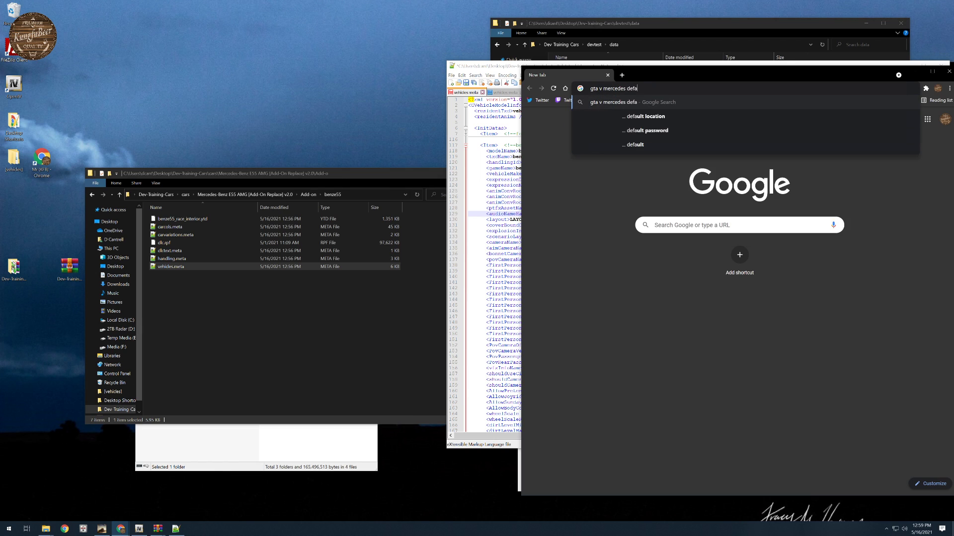
text(ult car)
key(Return)
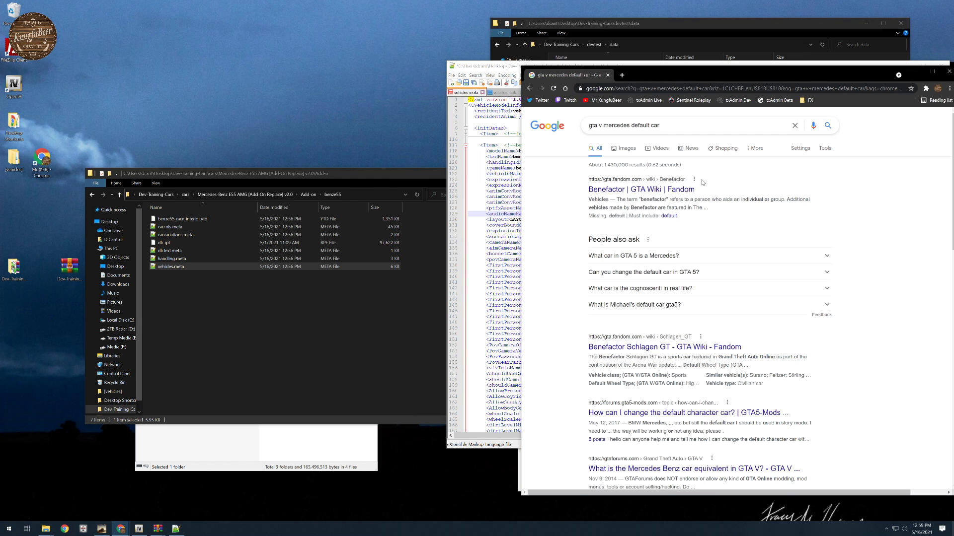
- Copy the name Benefactor from its GTA Wiki page and set it as the benze55 audioNameHash in Notepad++
click(634, 193)
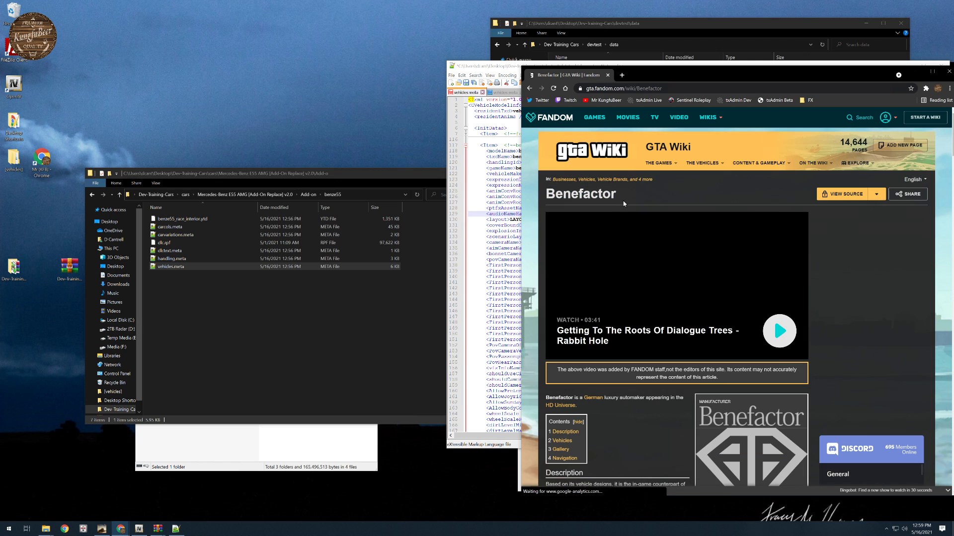
drag(616, 196, 550, 196)
double_click(550, 195)
key(ctrl+c)
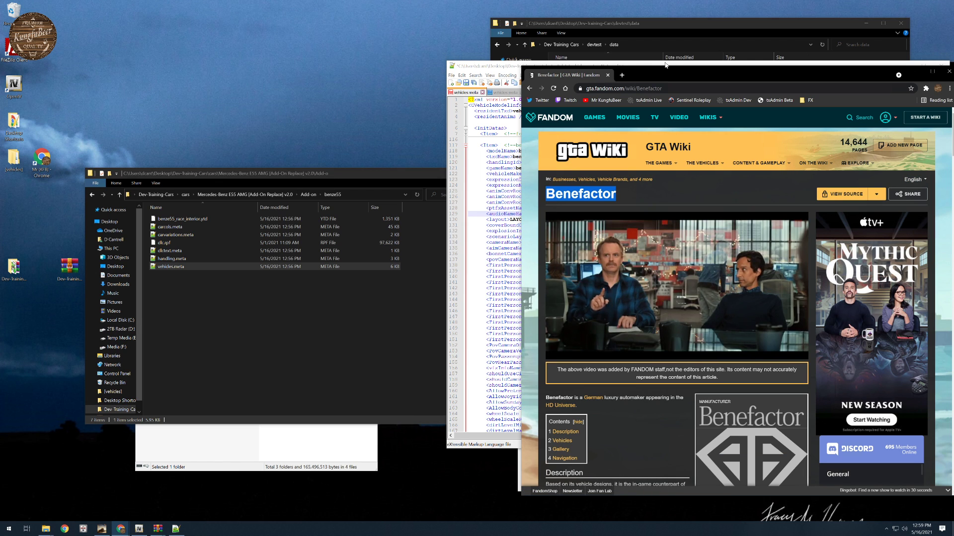
key(alt+Tab)
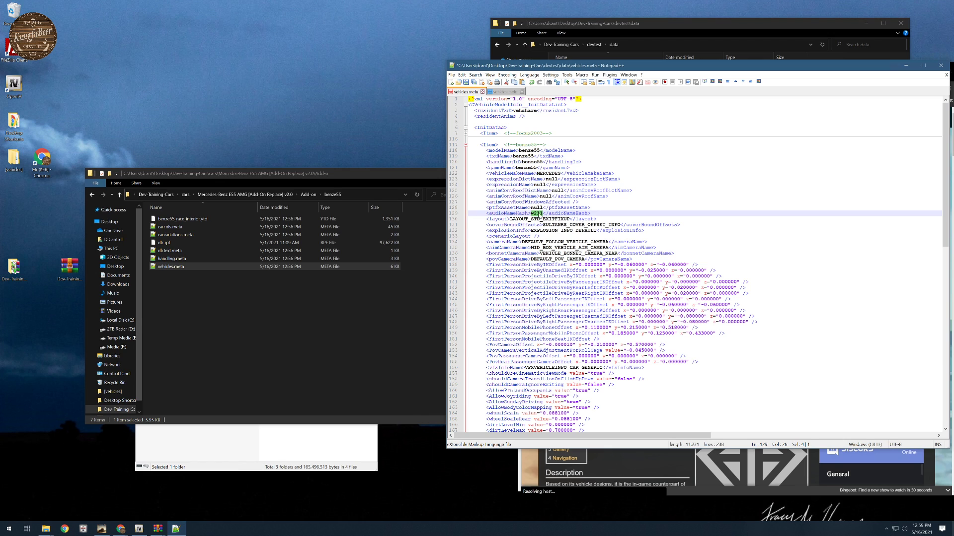
key(ctrl+v)
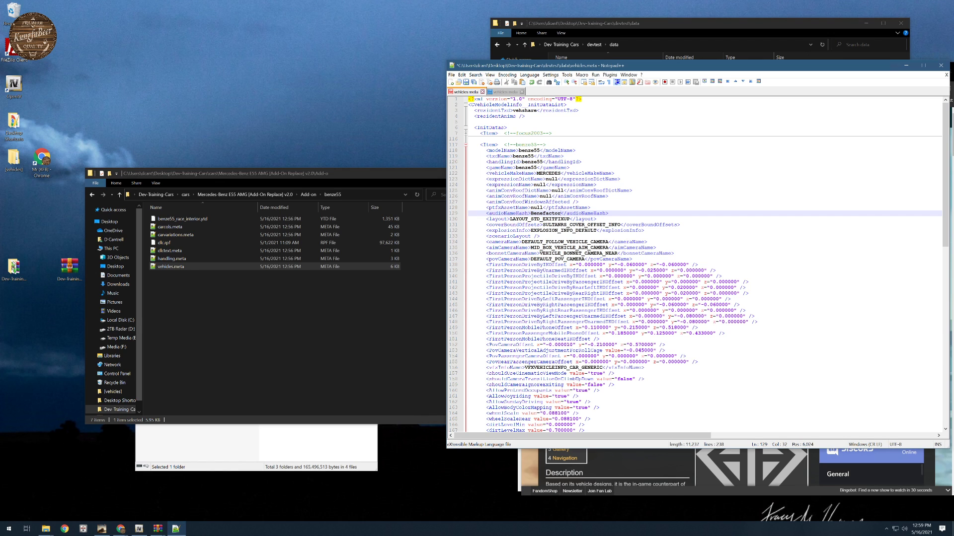
- Try Benefactor as the benze55 item's handlingId and undo that replacement
double_click(532, 162)
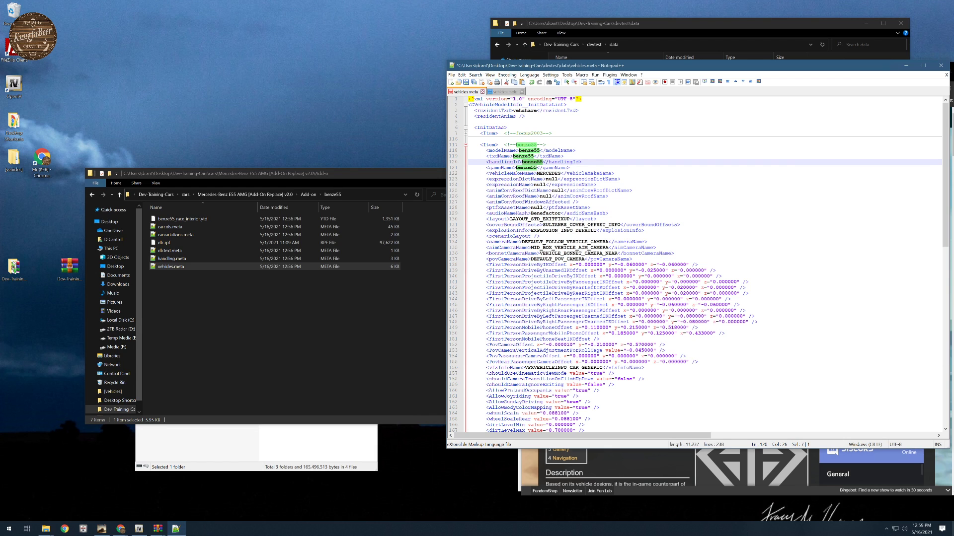
key(ctrl+v)
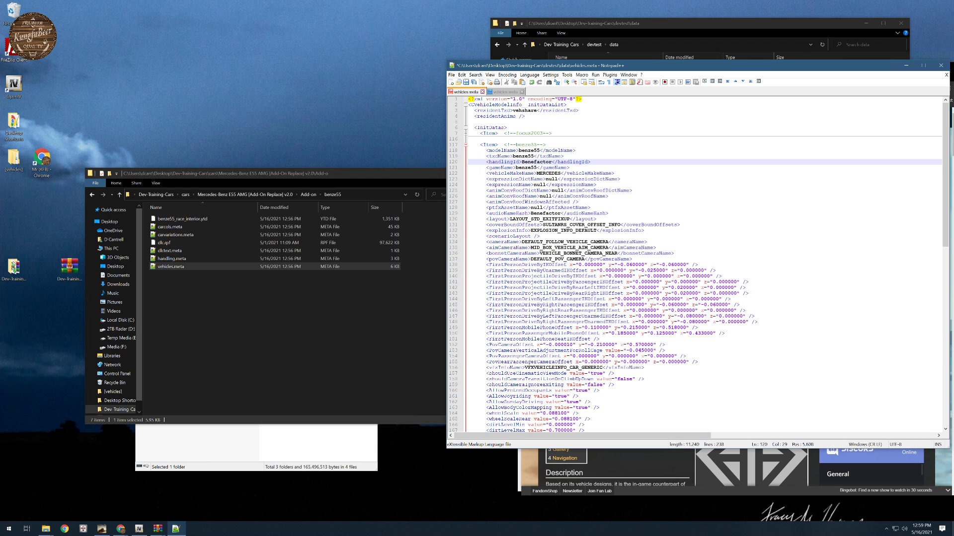
click(531, 82)
- Replace the benze55 item's lodDistances block with the one copied from the focus2003 item: 120, 200, 300, 400, 500 and 550
scroll(695, 263, down, 14)
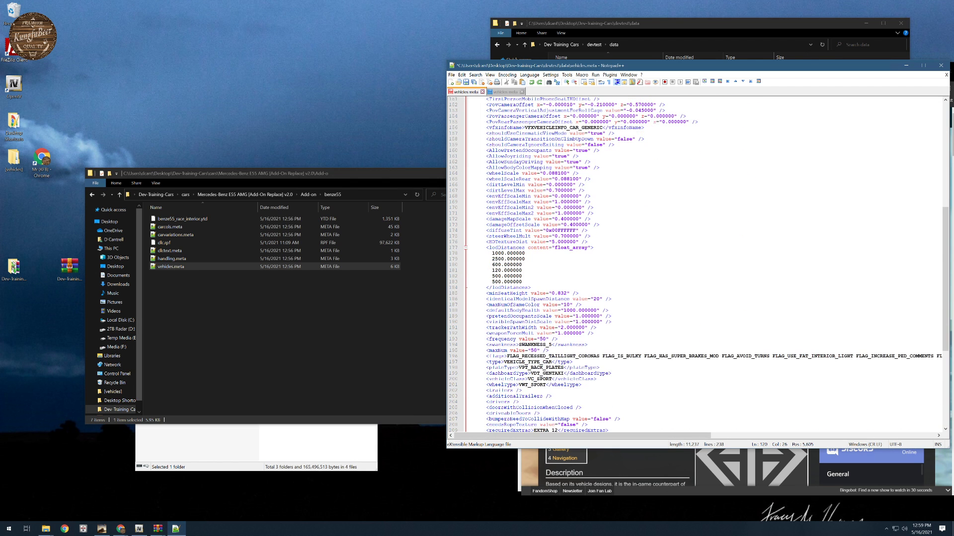
scroll(695, 264, up, 14)
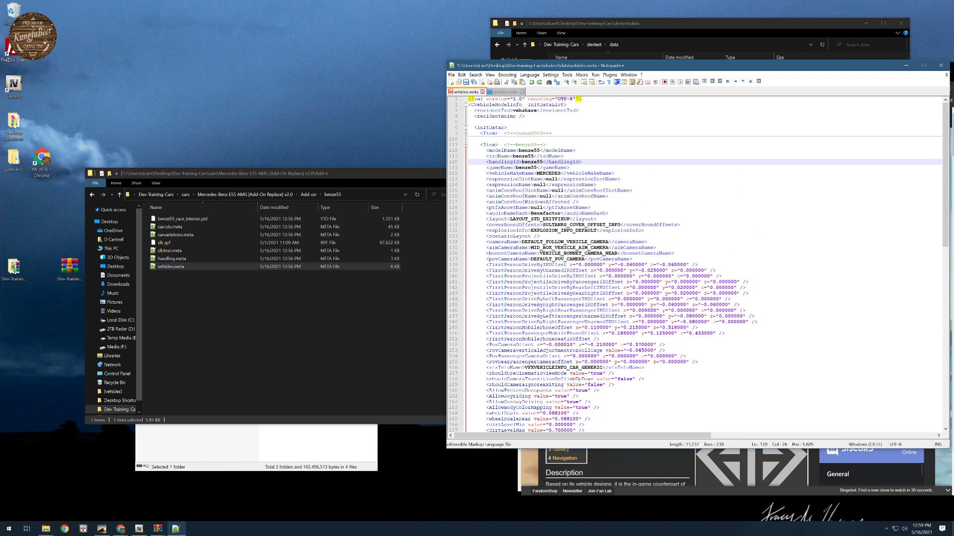
click(465, 134)
scroll(465, 136, down, 15)
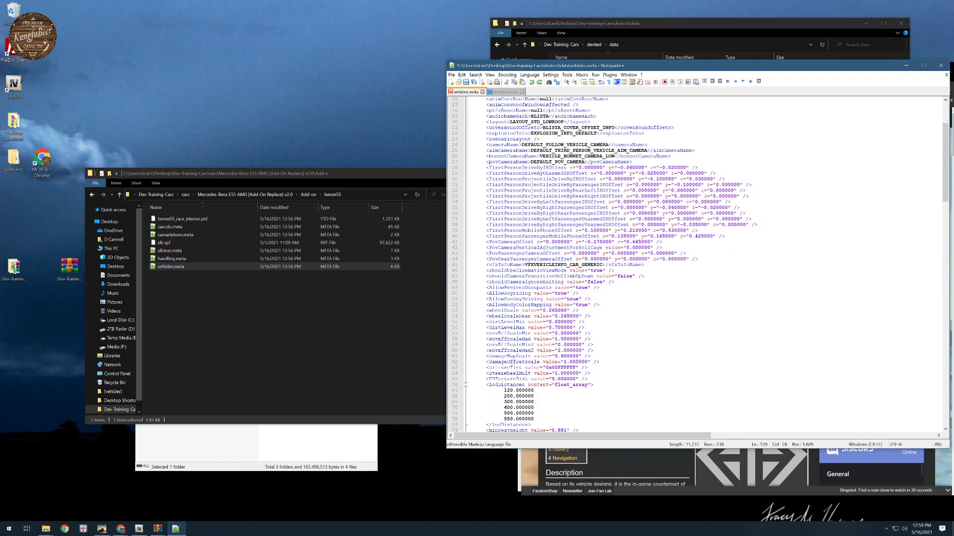
drag(486, 213, 530, 253)
key(ctrl+c)
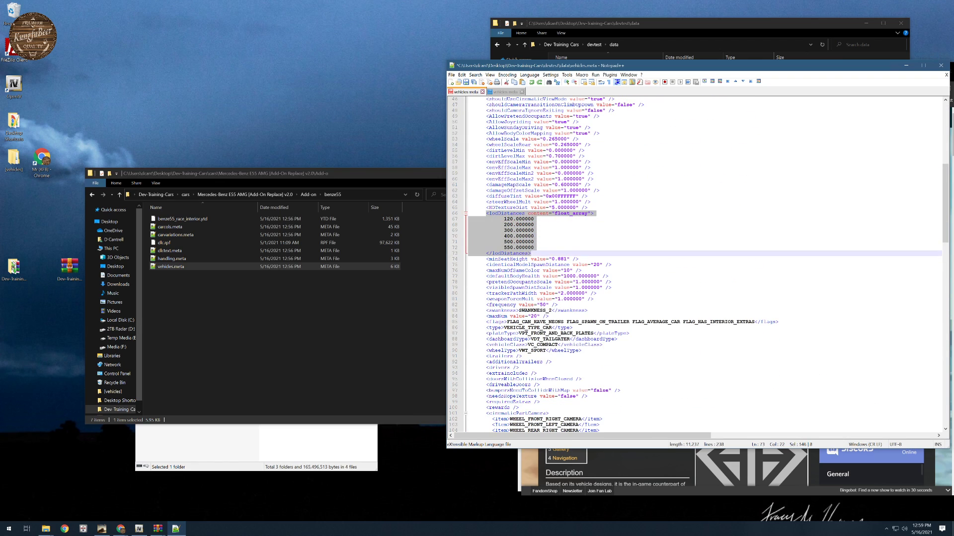
scroll(695, 263, down, 20)
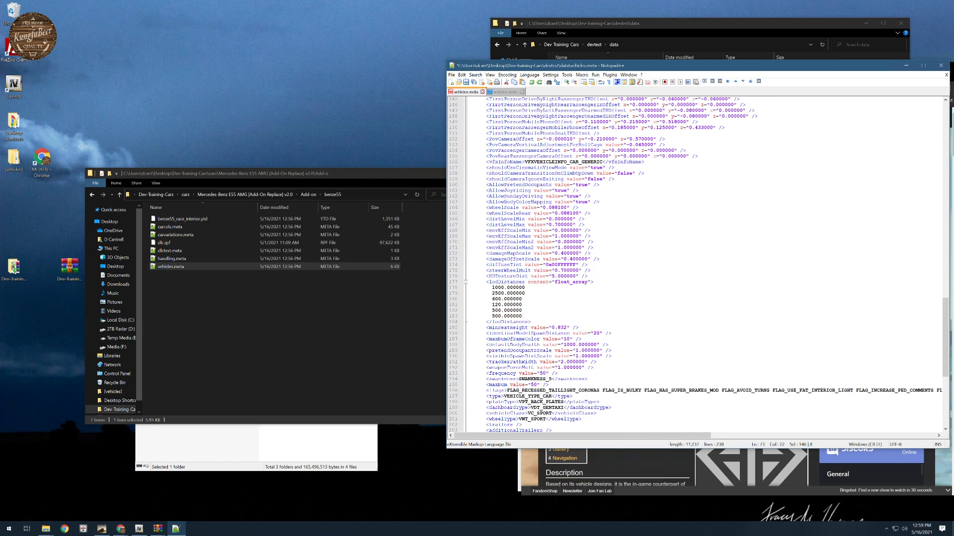
drag(486, 282, 530, 322)
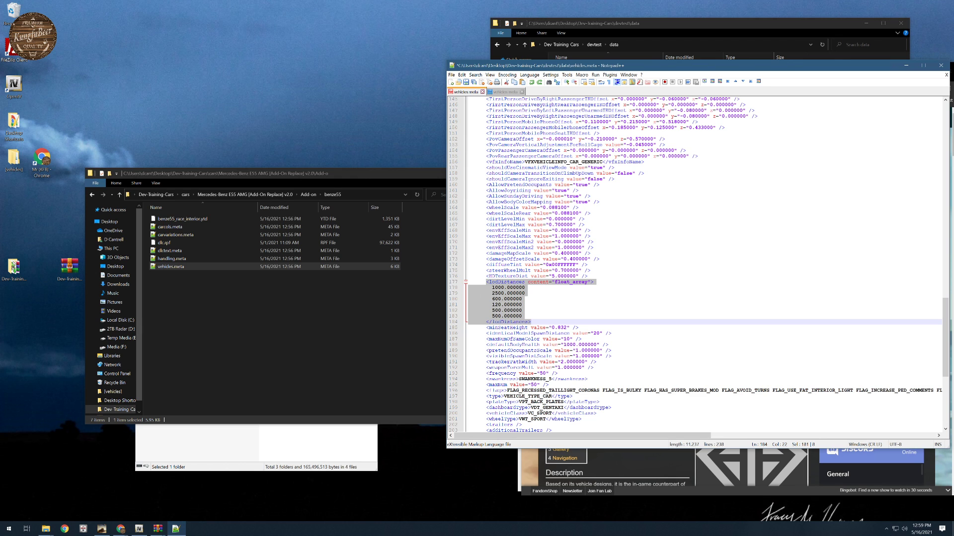
key(ctrl+v)
scroll(695, 263, down, 6)
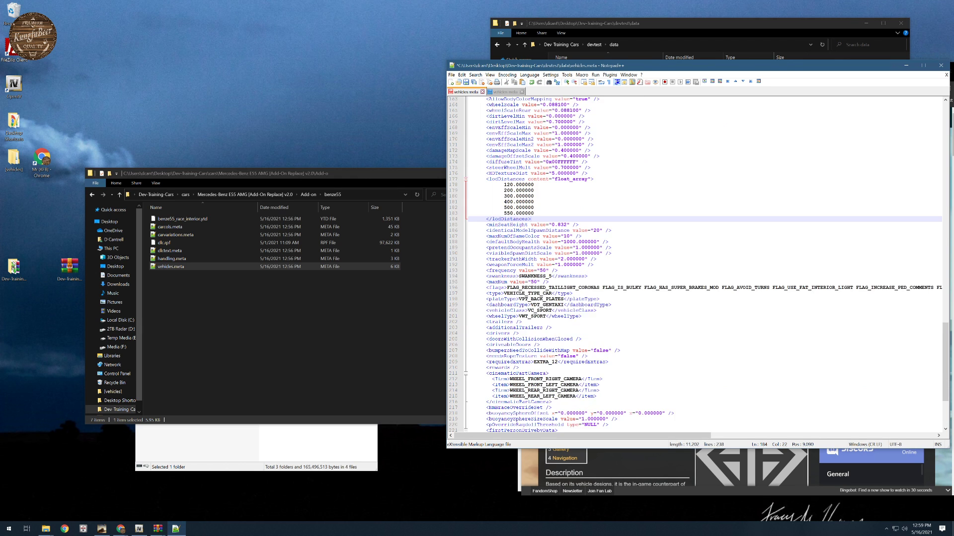
- Copy the three txdRelationships items from the Mercedes vehicles.meta and paste them below the focus2003 relationship item in devtest's vehicles.meta
scroll(695, 264, down, 6)
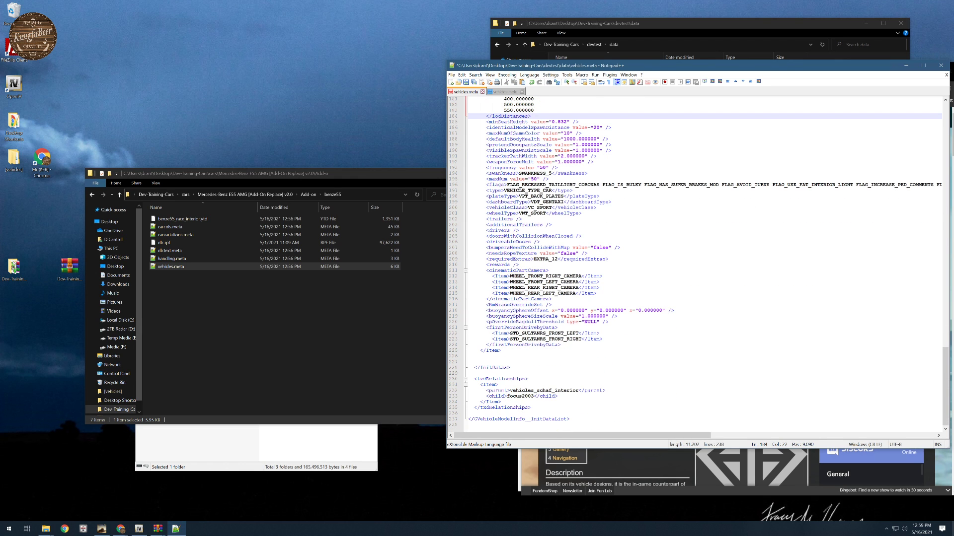
scroll(696, 264, up, 5)
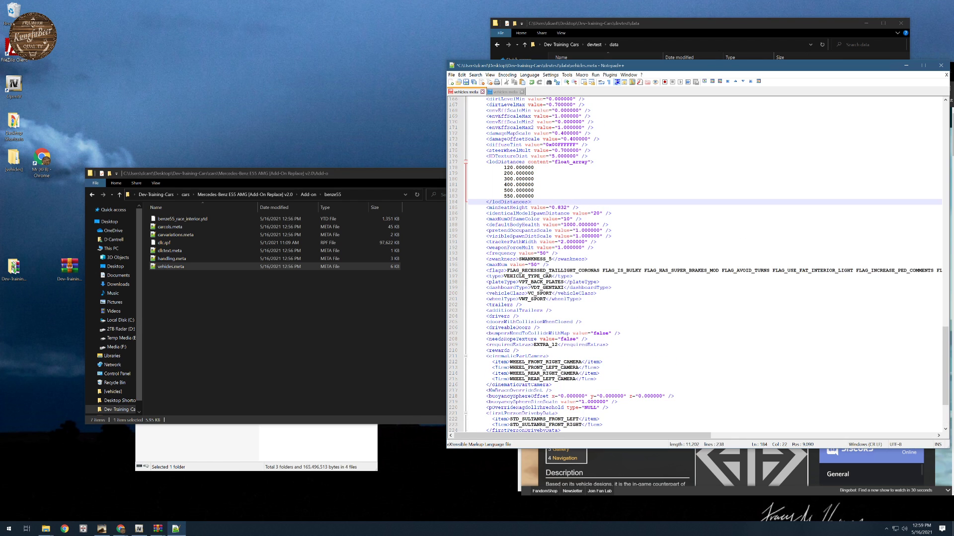
key(ctrl+s)
click(506, 92)
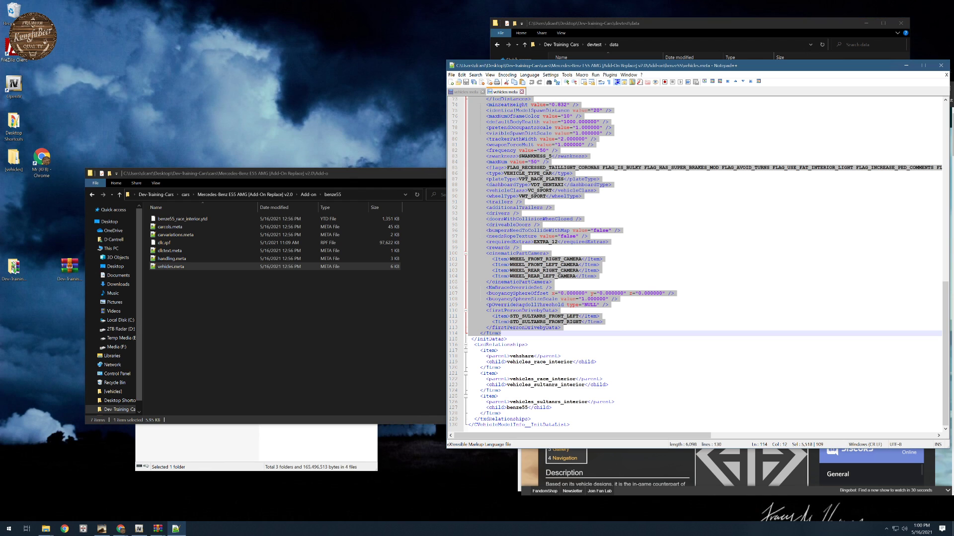
drag(480, 351, 501, 413)
key(ctrl+c)
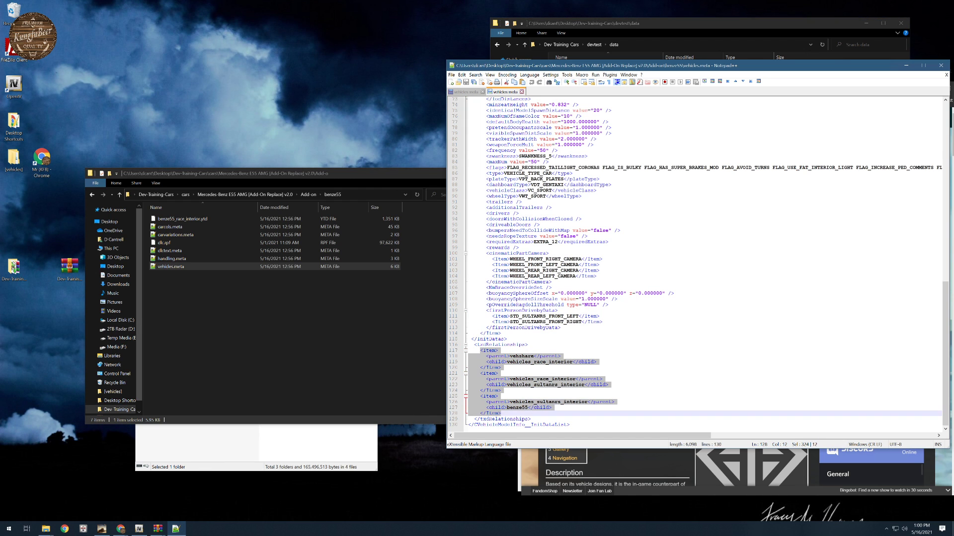
click(478, 92)
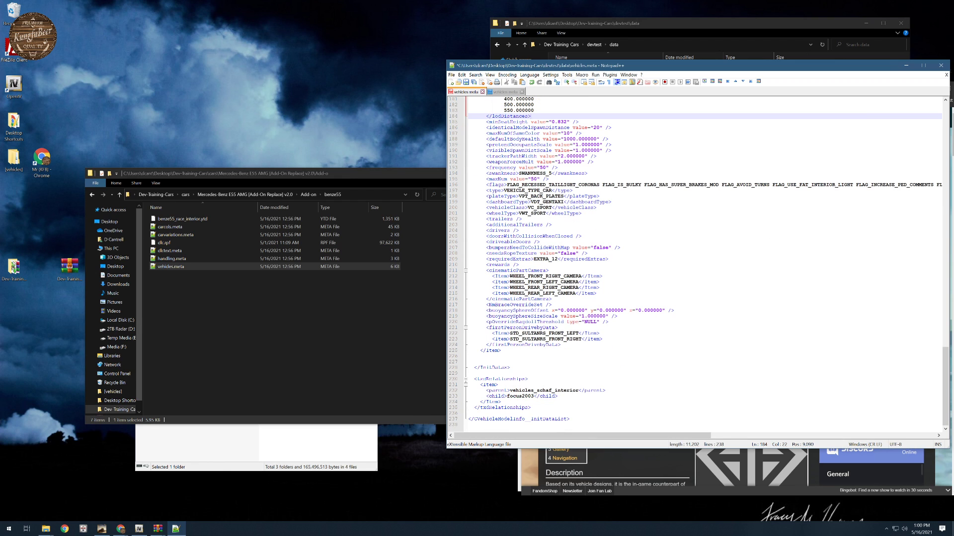
click(503, 402)
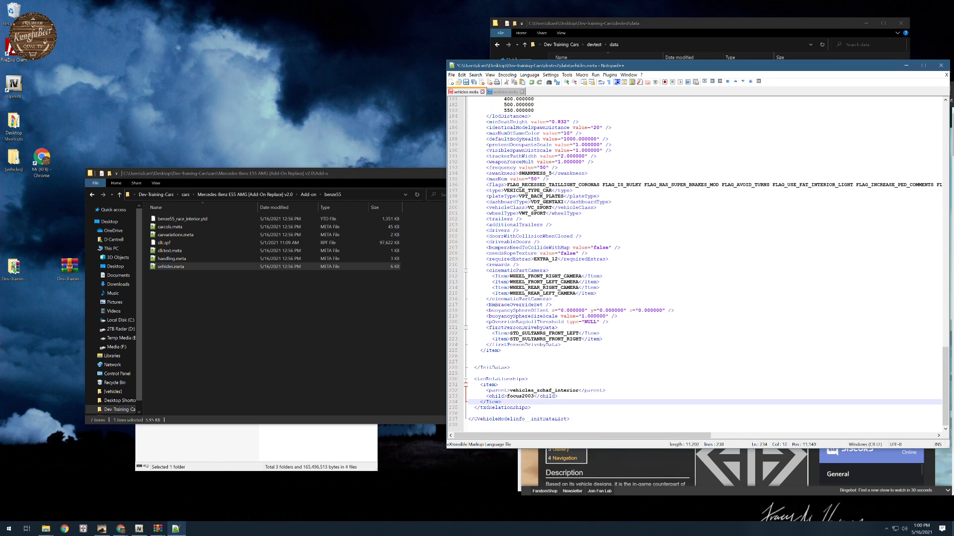
key(Return)
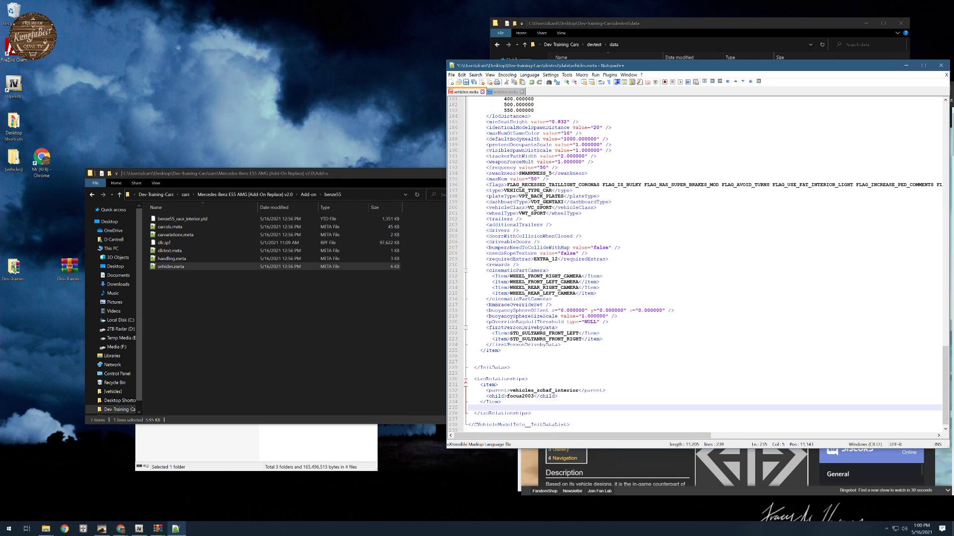
key(ctrl+v)
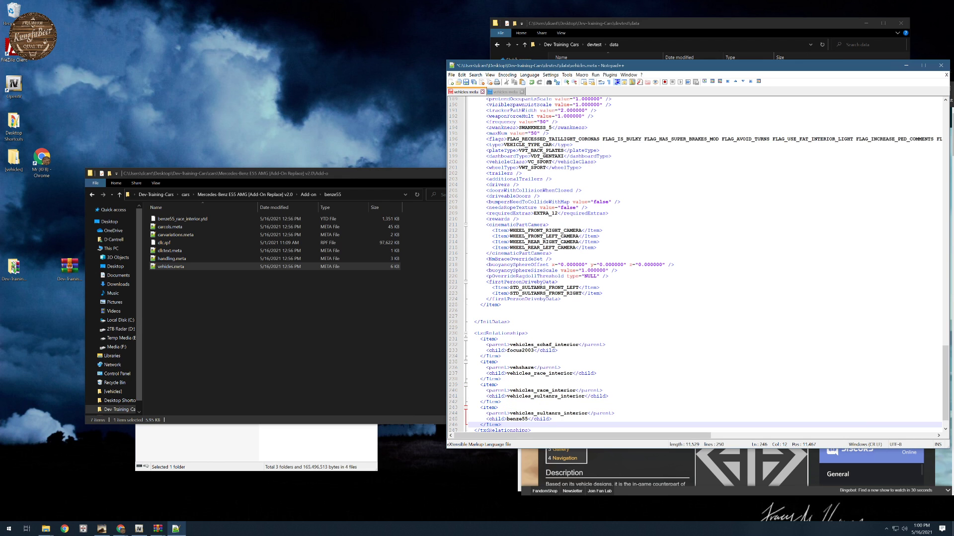
- Review devtest's vehicles.meta, collapse its focus2003, benze55 and txdRelationships blocks, and save the file
scroll(698, 265, down, 2)
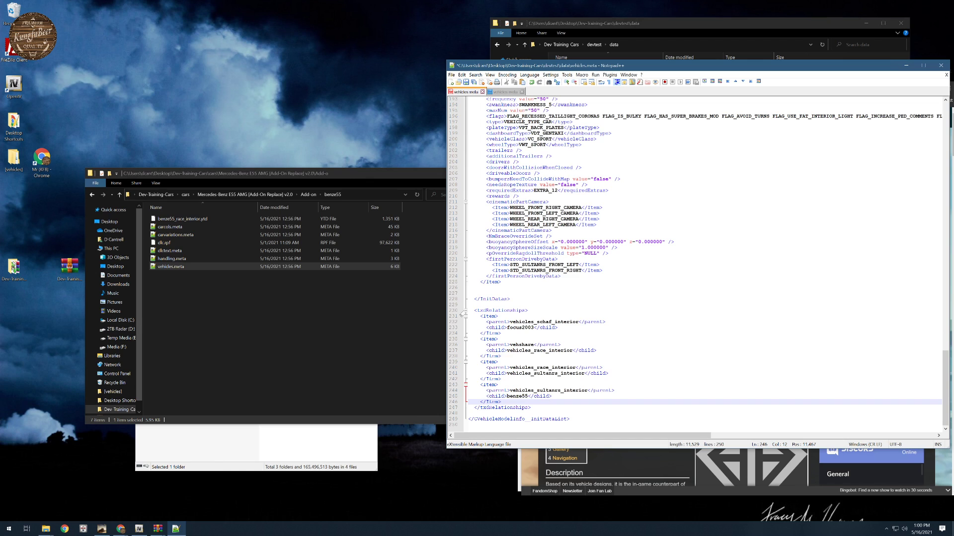
scroll(696, 263, up, 6)
scroll(695, 263, up, 20)
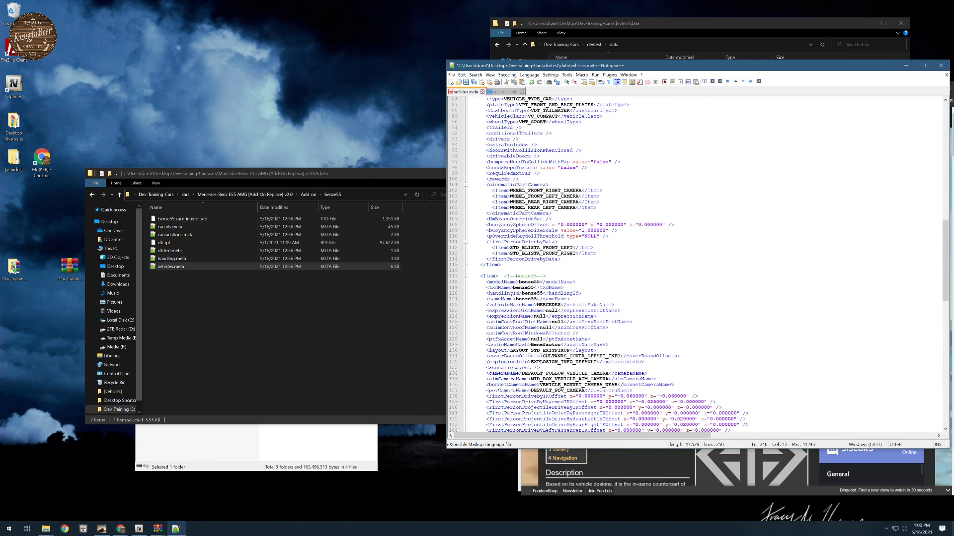
scroll(695, 263, down, 20)
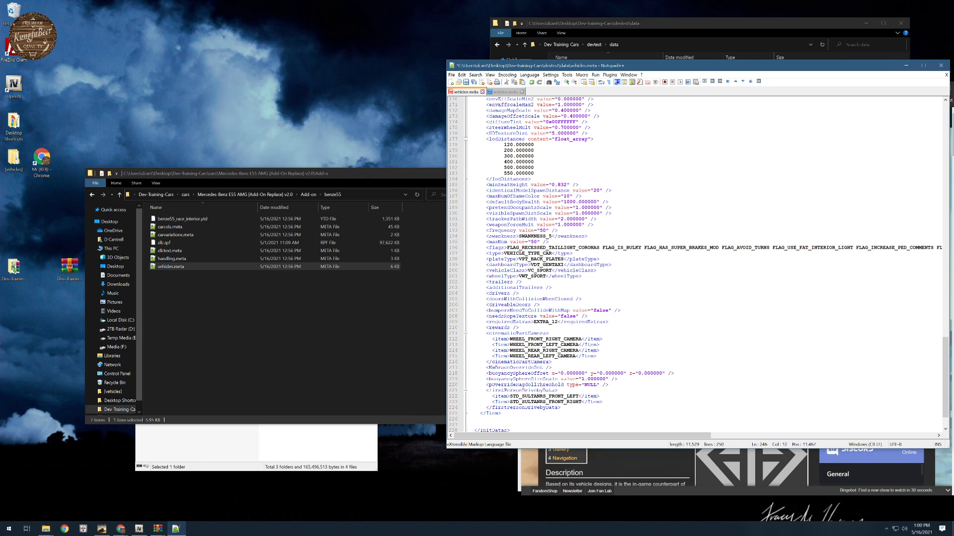
scroll(696, 264, up, 20)
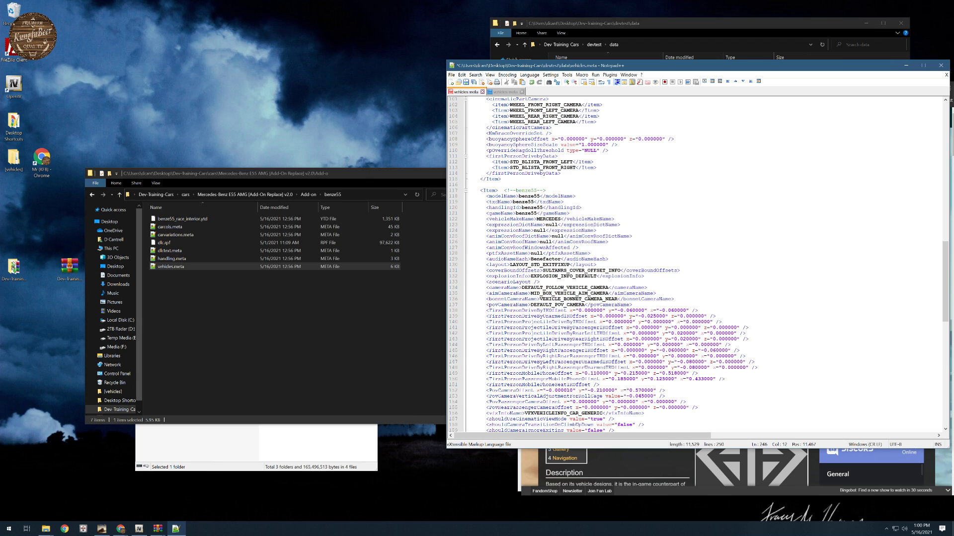
scroll(695, 264, up, 20)
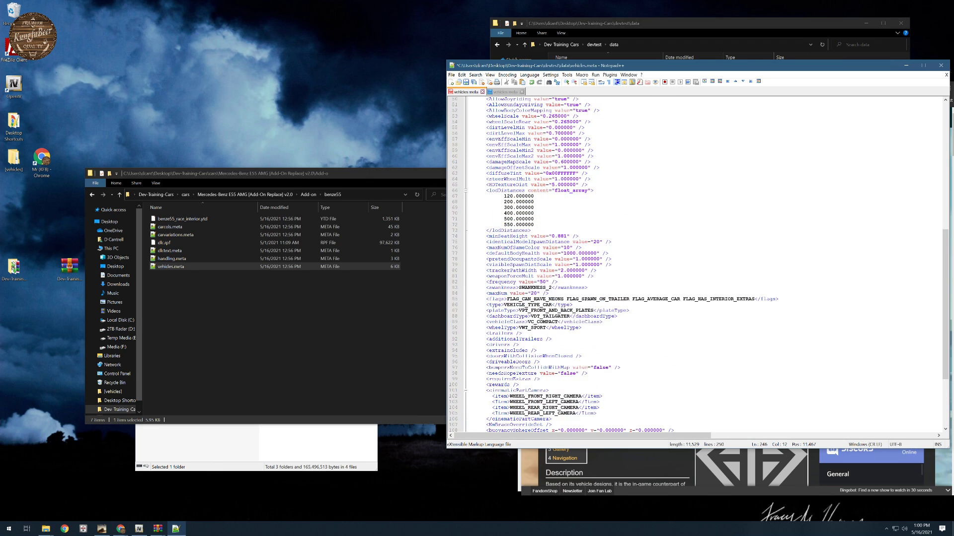
scroll(696, 263, up, 11)
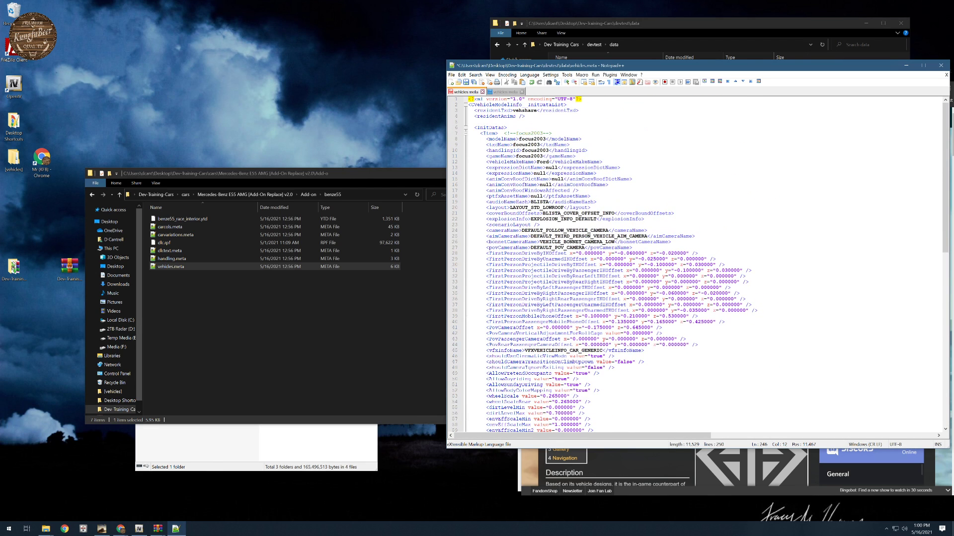
click(466, 133)
key(ctrl+s)
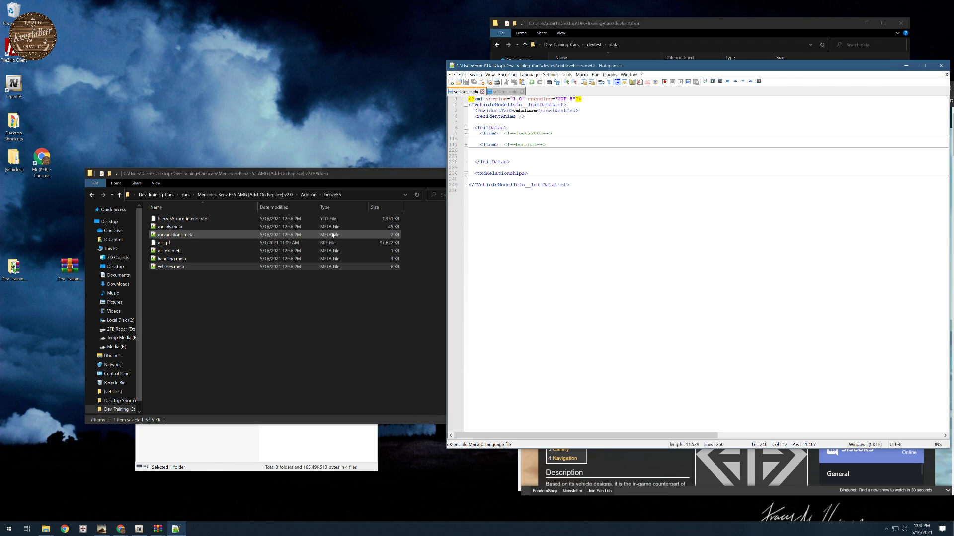
- Open carvariations.meta from devtest's data folder, collapse its focus2003 item, and open the benze55 folder's carvariations.meta
click(632, 25)
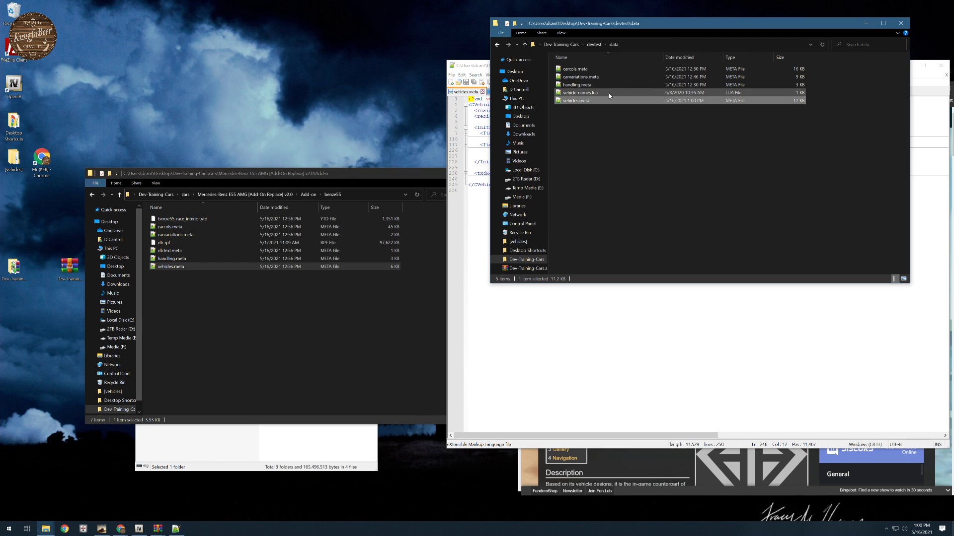
double_click(578, 78)
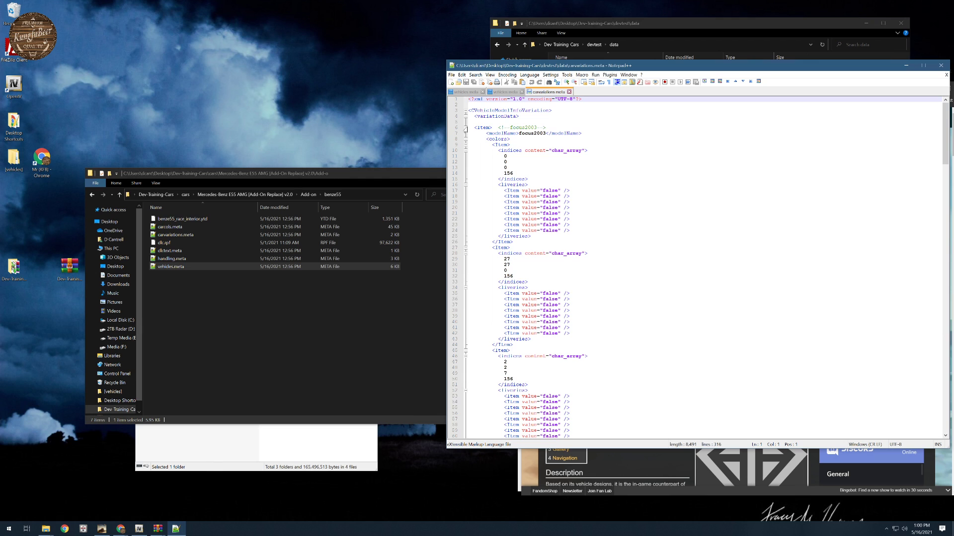
click(465, 128)
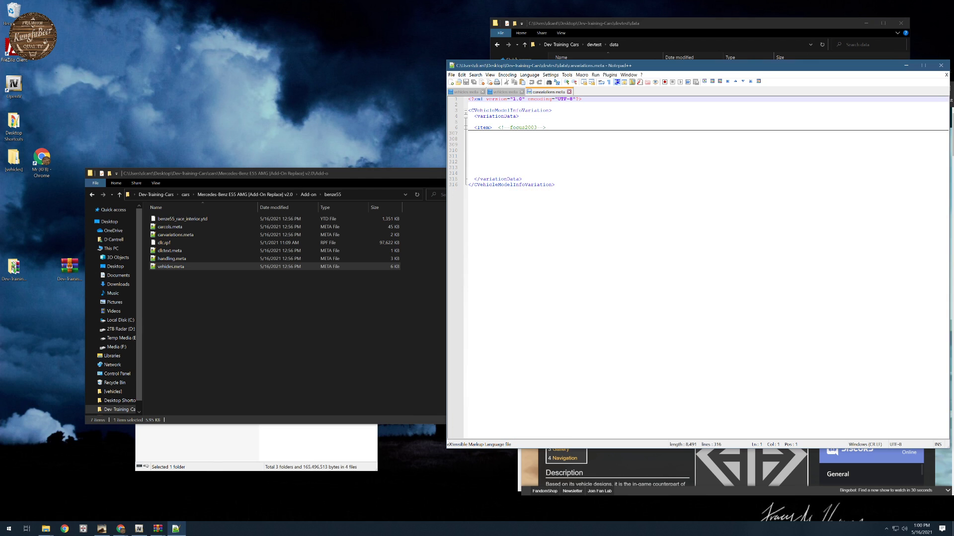
double_click(170, 235)
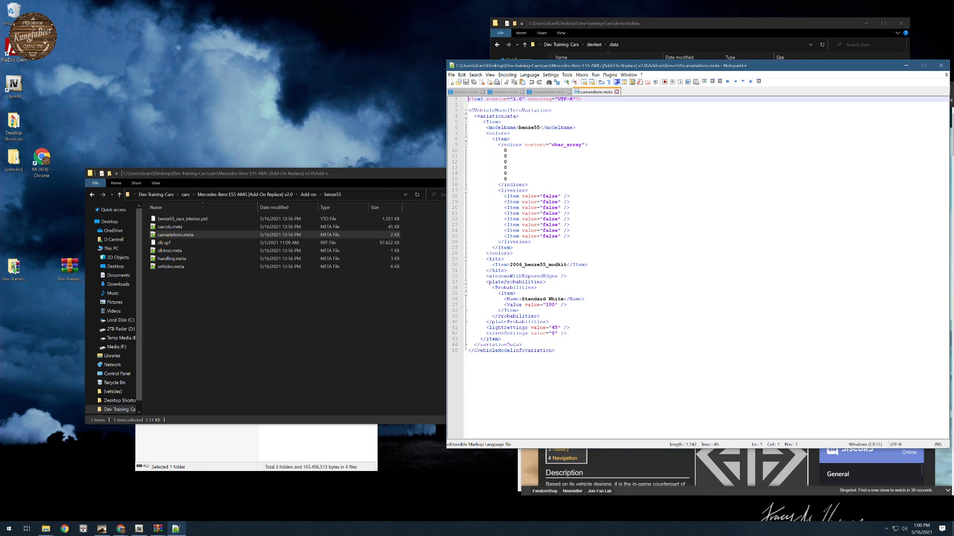
- Add the comment <!--benze55--> after the opening Item tag in the Mercedes carvariations.meta
click(502, 122)
text(<!)
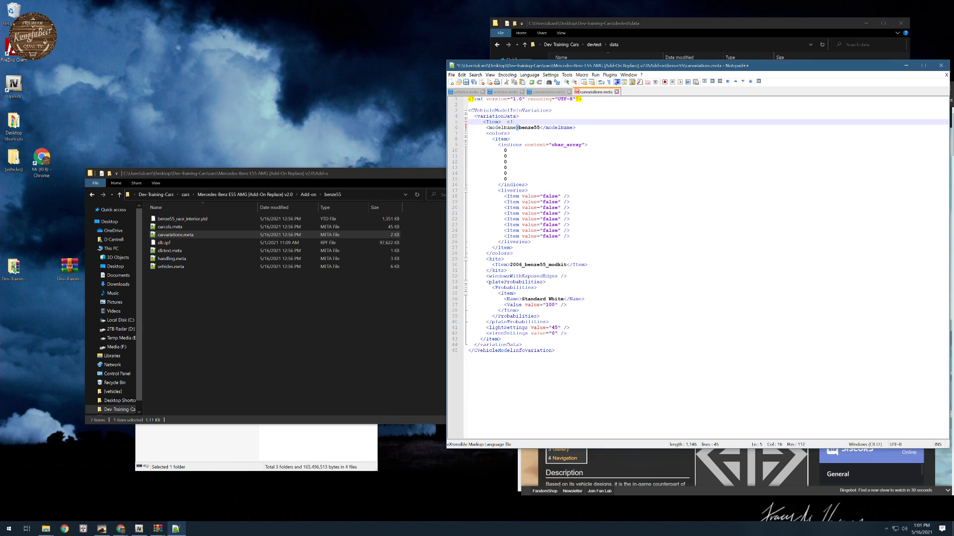
text(--be)
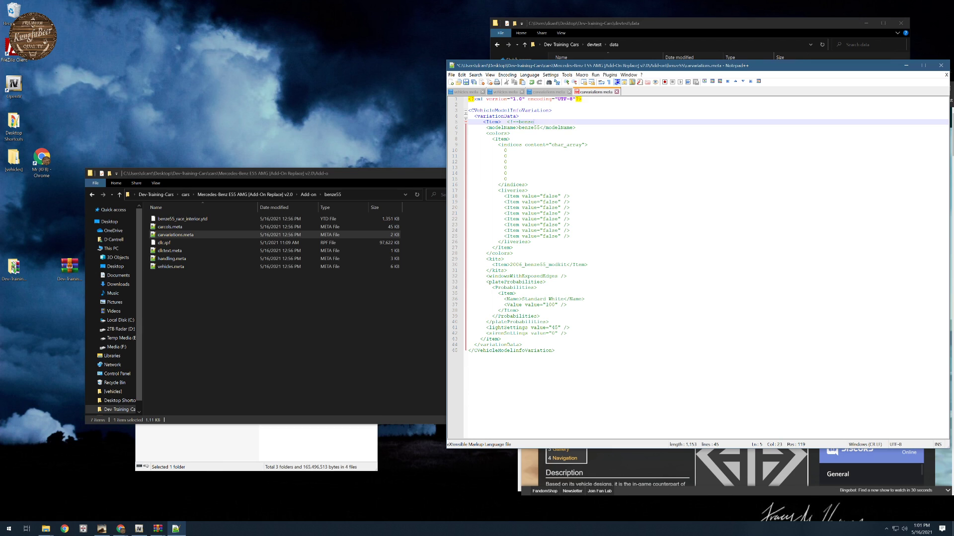
text(ns->)
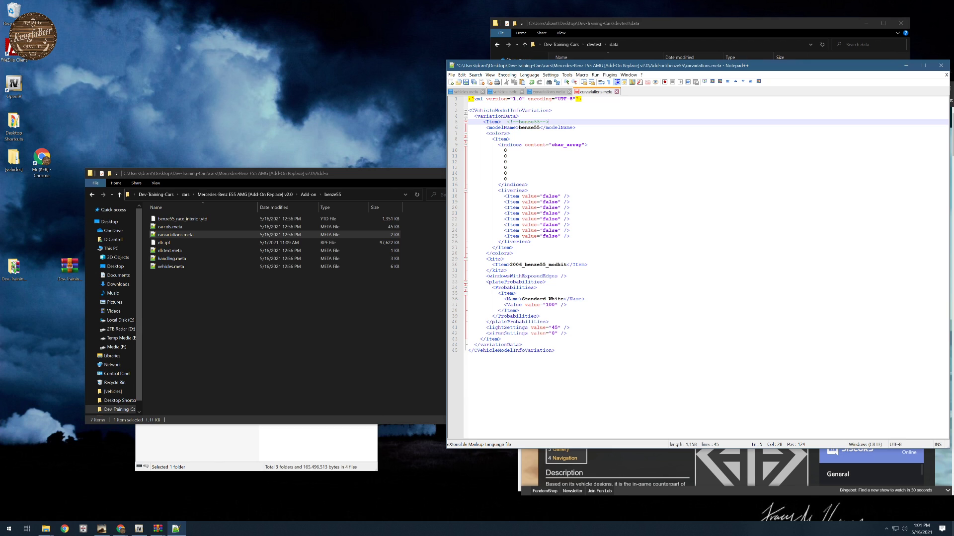
- Copy the commented benze55 item into devtest's carvariations.meta below the focus2003 item, collapse it and save the file
drag(483, 122, 538, 339)
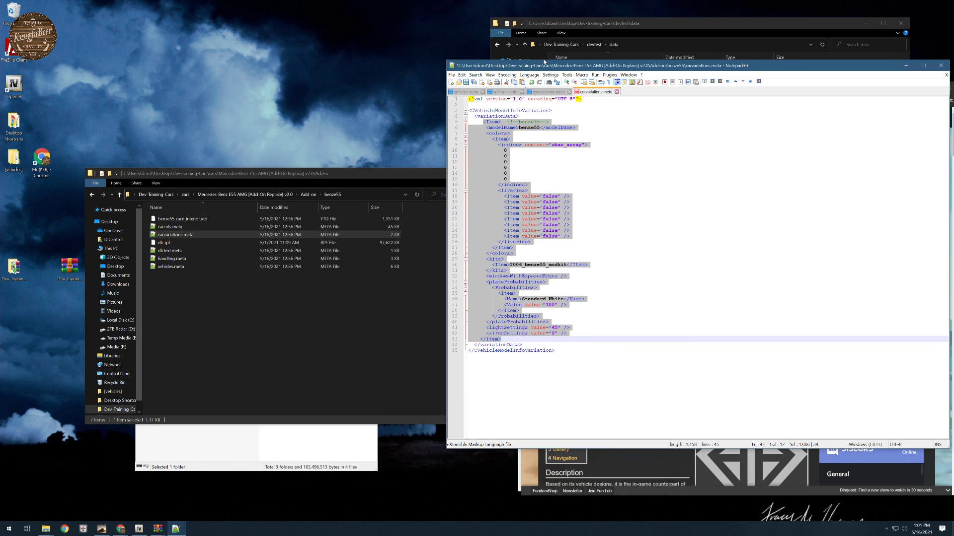
click(467, 92)
click(506, 92)
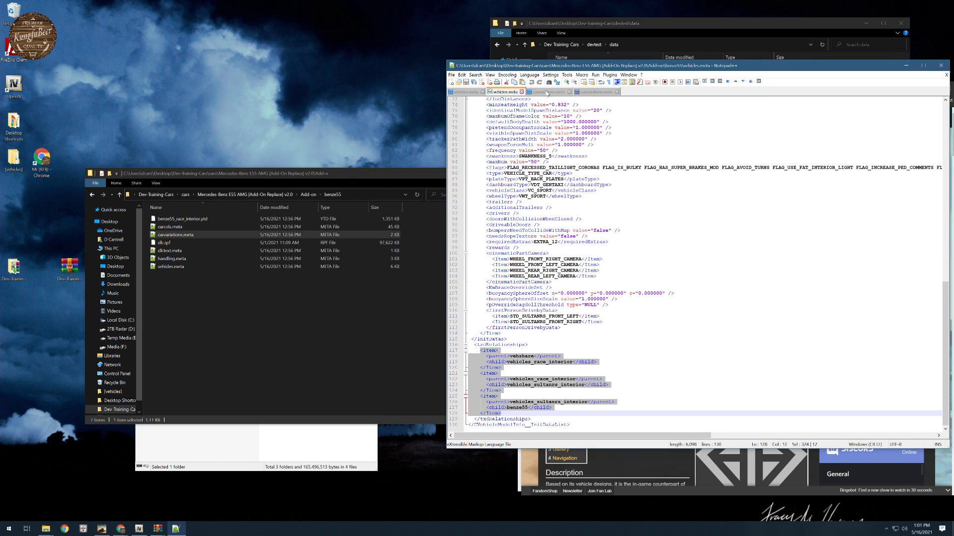
click(545, 92)
click(484, 144)
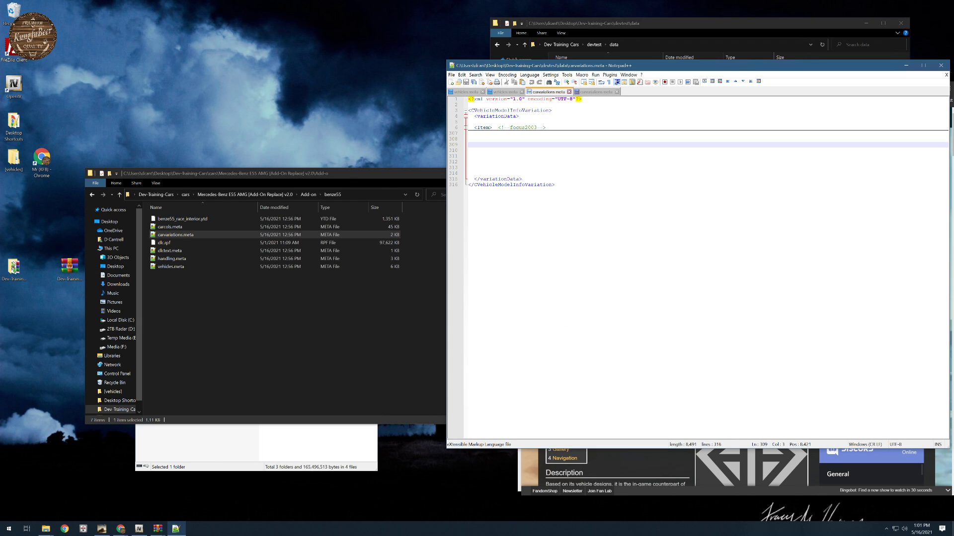
key(ctrl+v)
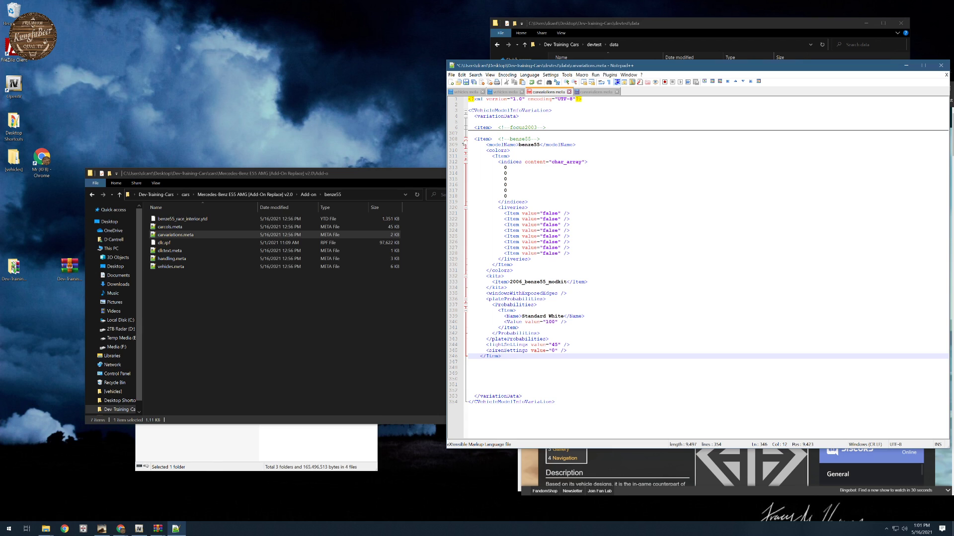
click(465, 139)
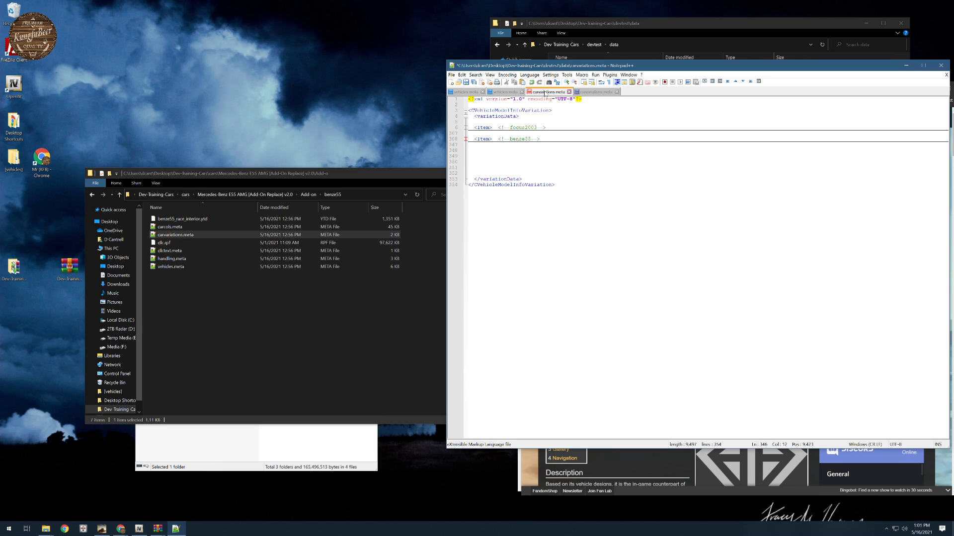
- Close the Mercedes carvariations.meta without saving its changes, and close the Mercedes vehicles.meta
click(591, 93)
click(617, 92)
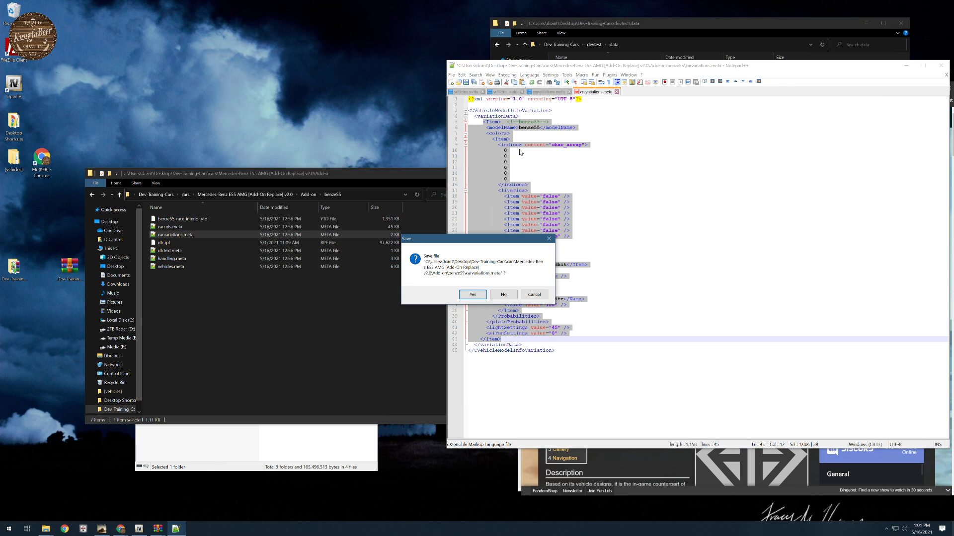
click(509, 296)
click(502, 92)
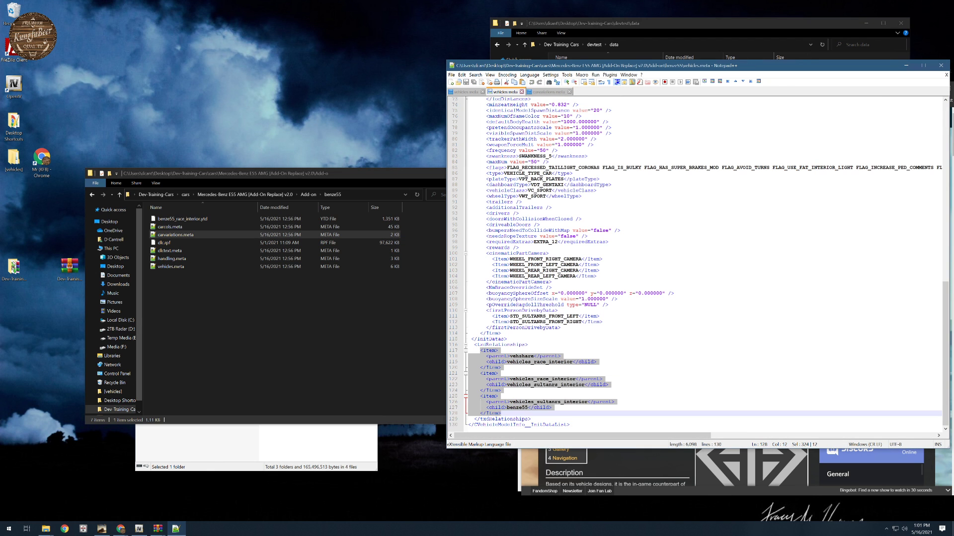
scroll(695, 263, up, 20)
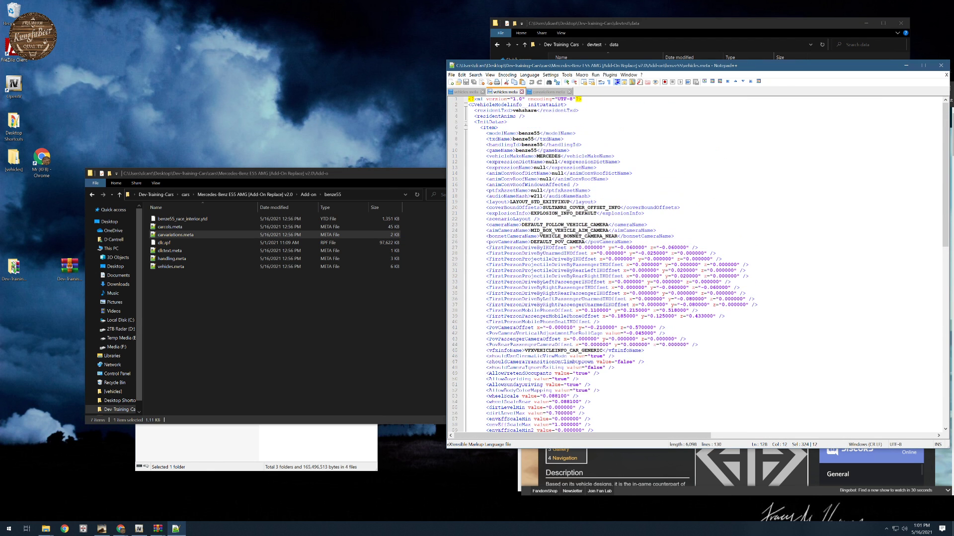
click(521, 92)
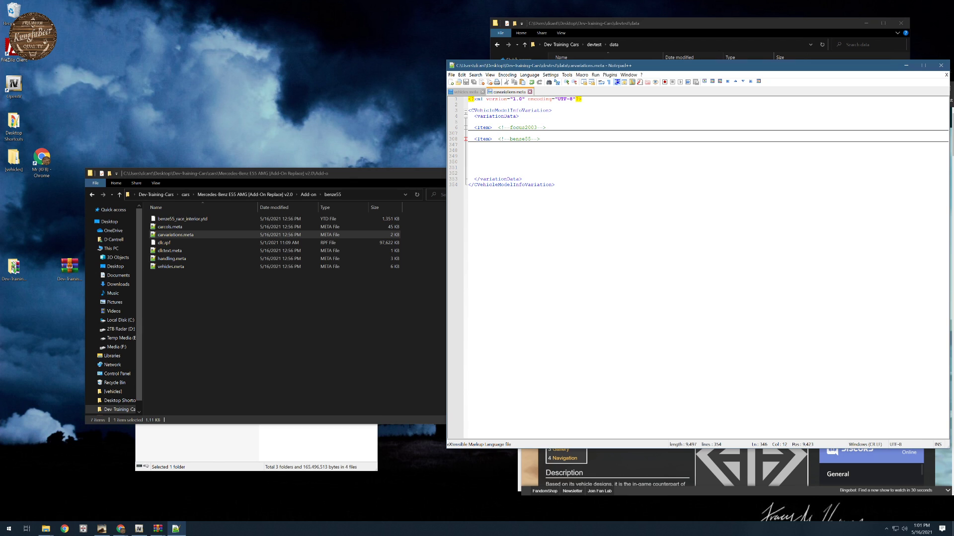
- Bring up devtest's data folder and open handling.meta from the benze55 folder in Notepad++
click(471, 92)
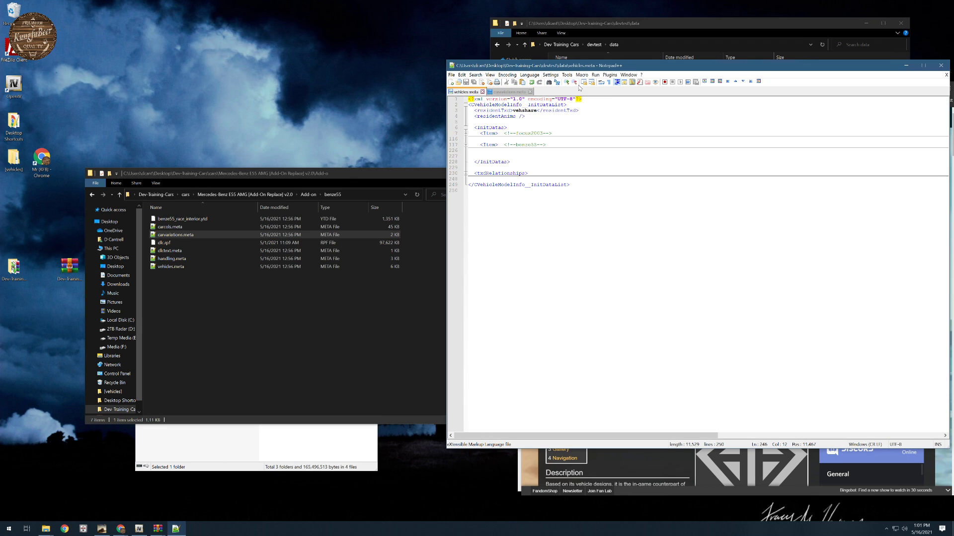
click(644, 27)
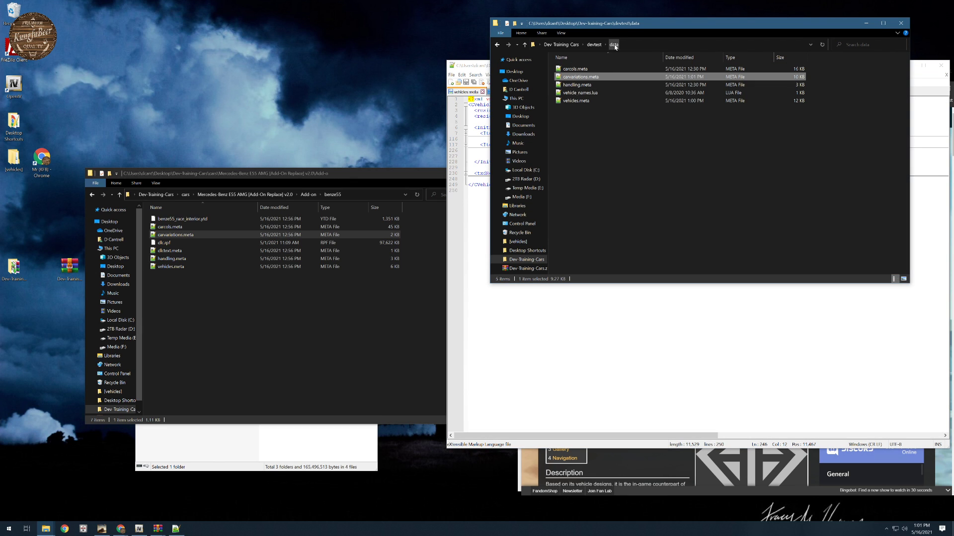
click(607, 228)
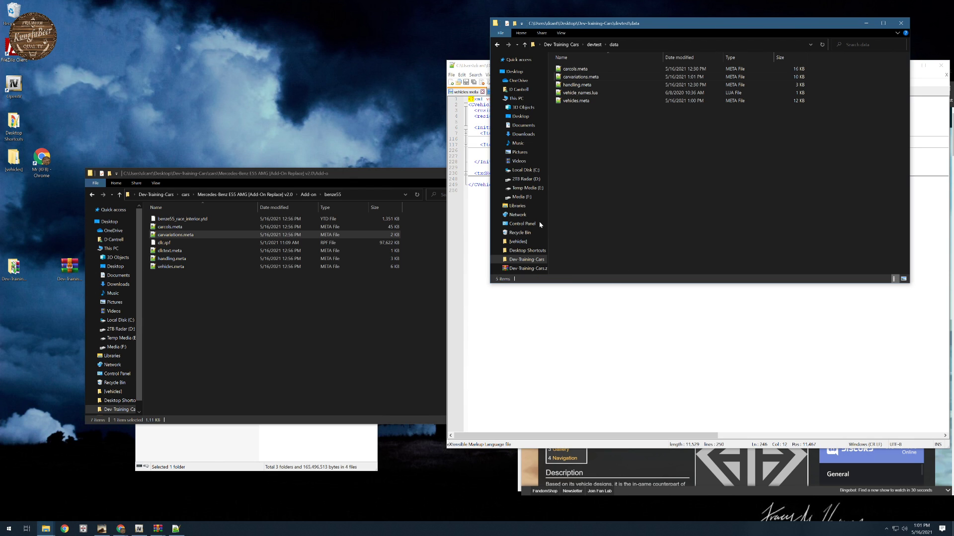
double_click(164, 259)
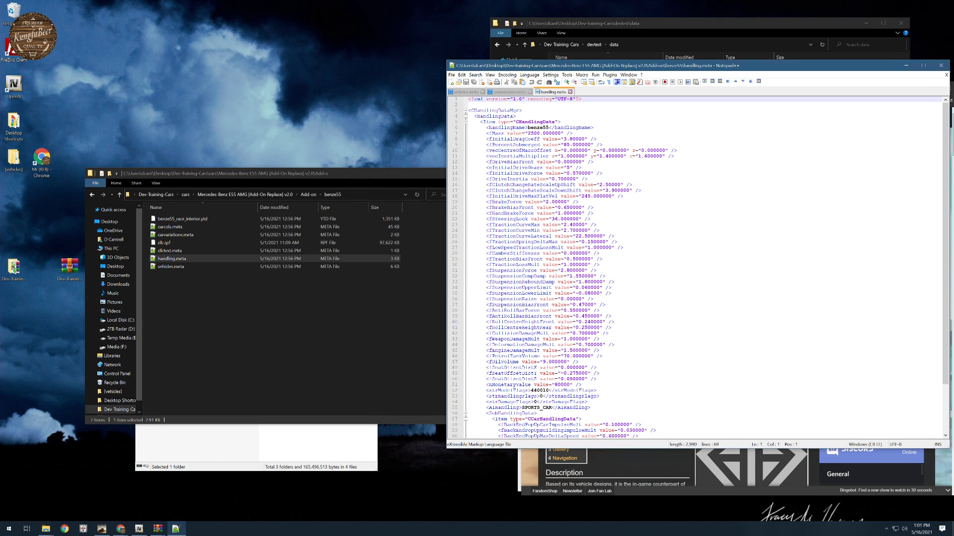
- Copy the whole benze55 CHandlingData item from the Mercedes handling.meta and open handling.meta from devtest's data folder
click(481, 122)
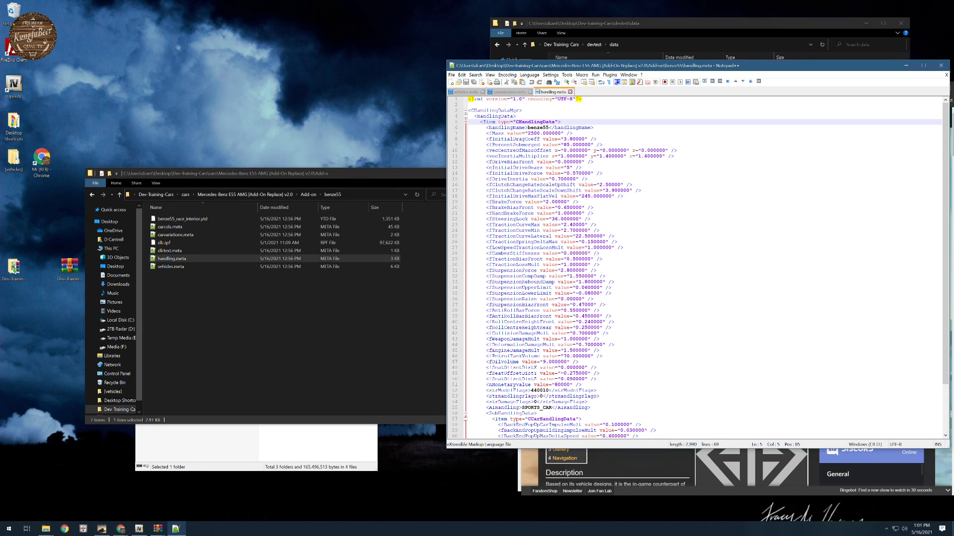
scroll(480, 122, down, 4)
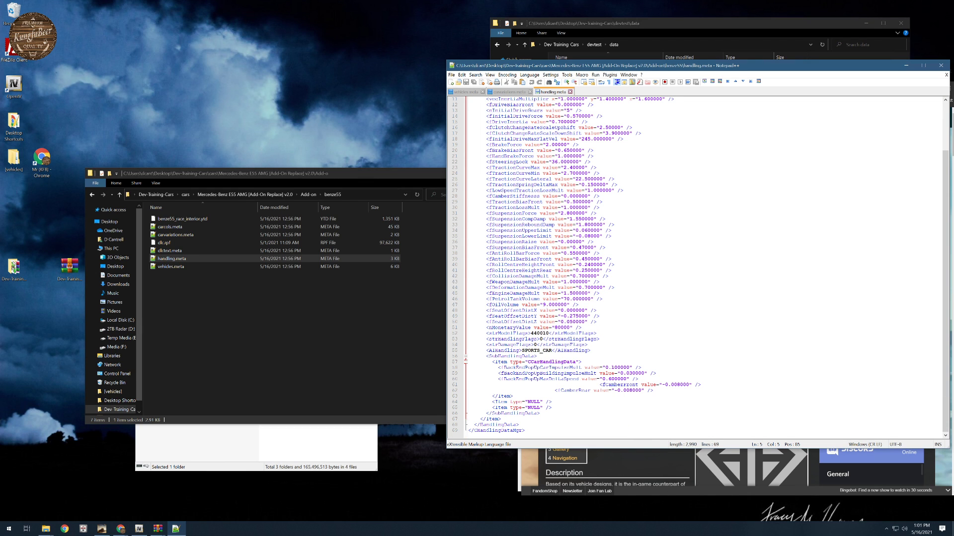
shift+click(619, 419)
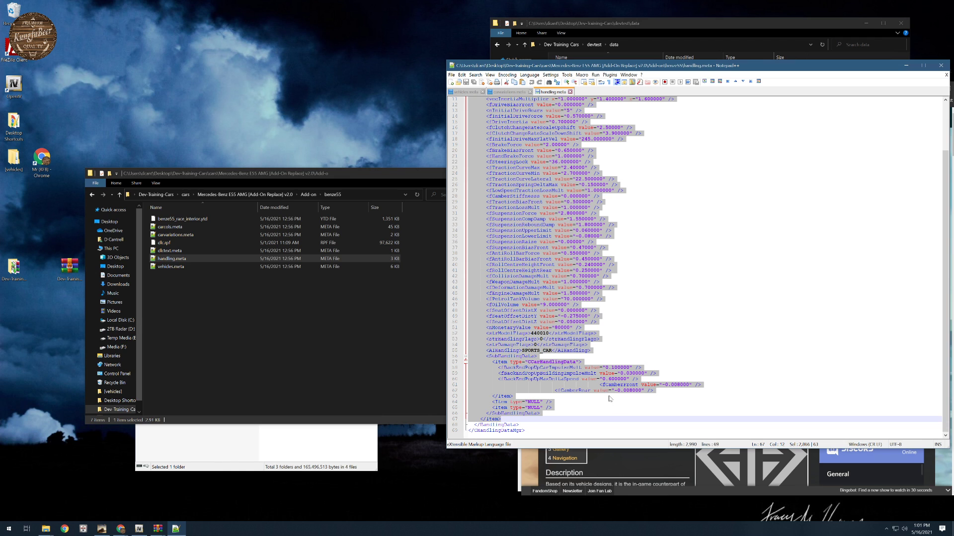
click(650, 26)
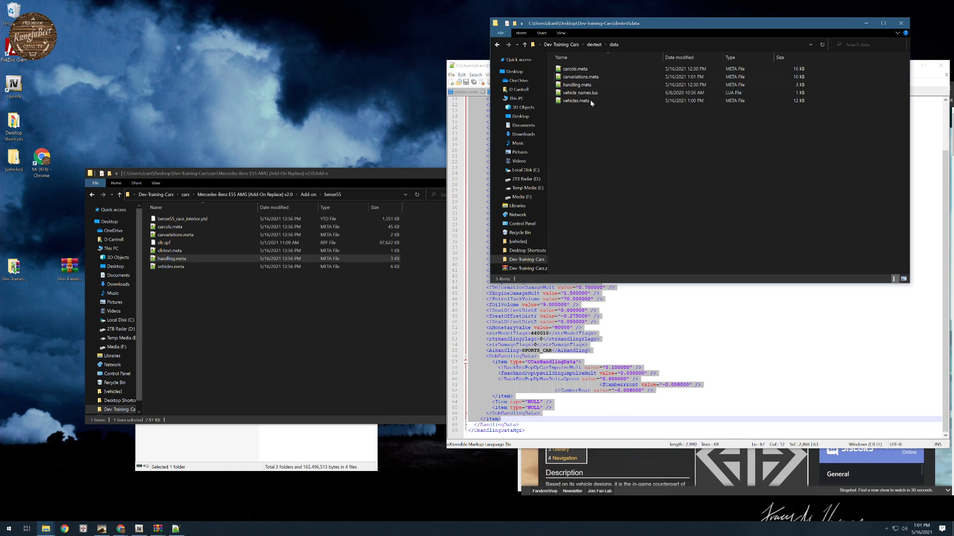
double_click(575, 85)
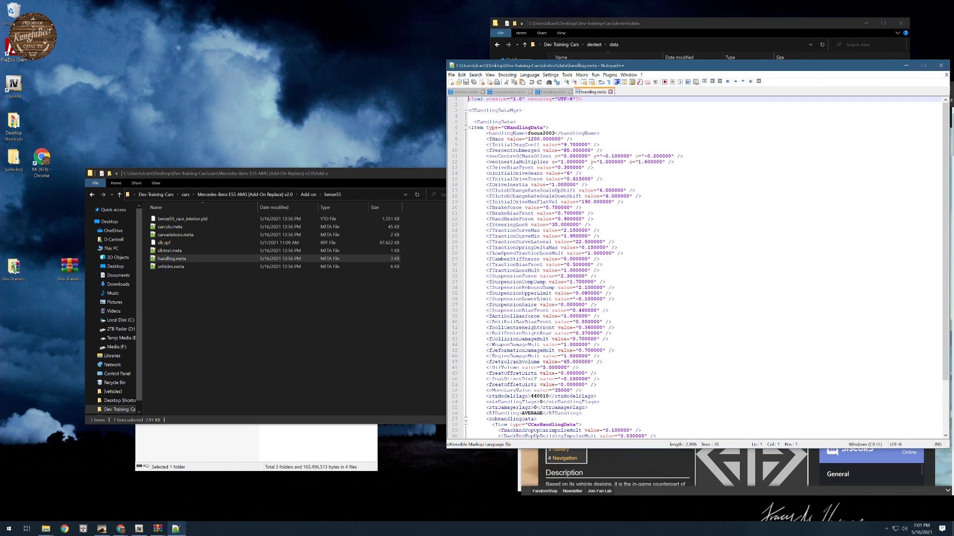
- Collapse the focus2003 item, paste the benze55 item on blank lines above the closing HandlingData tag, and collapse it too
click(466, 128)
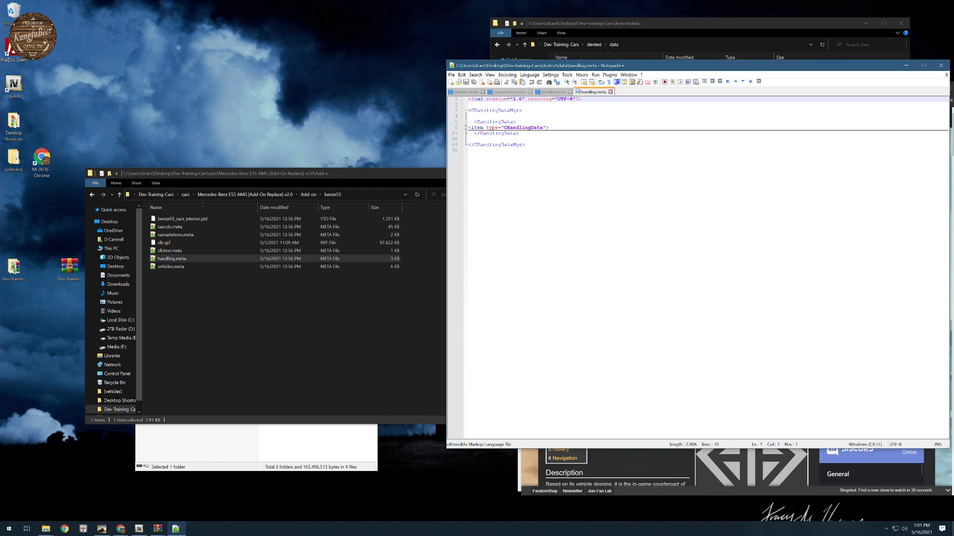
click(469, 133)
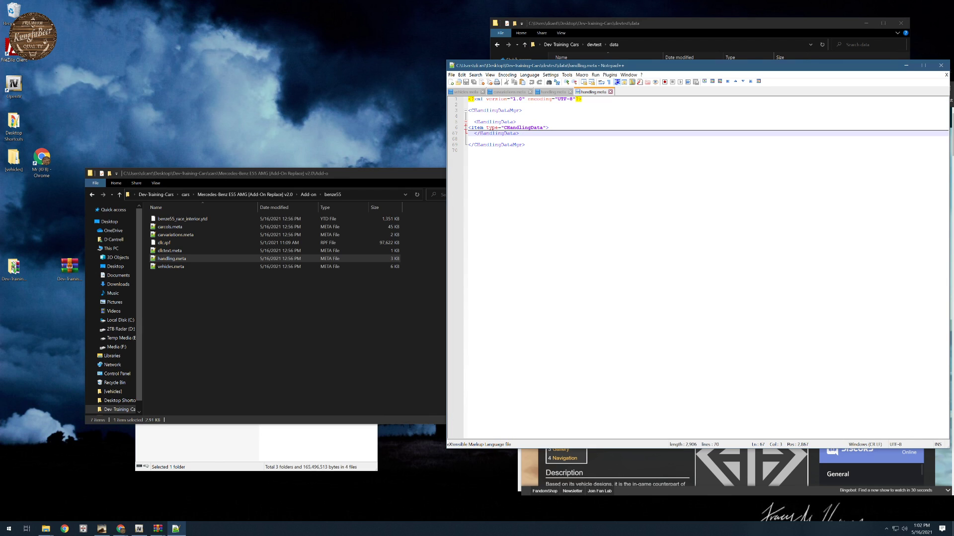
key(Return)
key(Return)
key(Return)
key(Return)
key(Return)
key(Return)
key(Return)
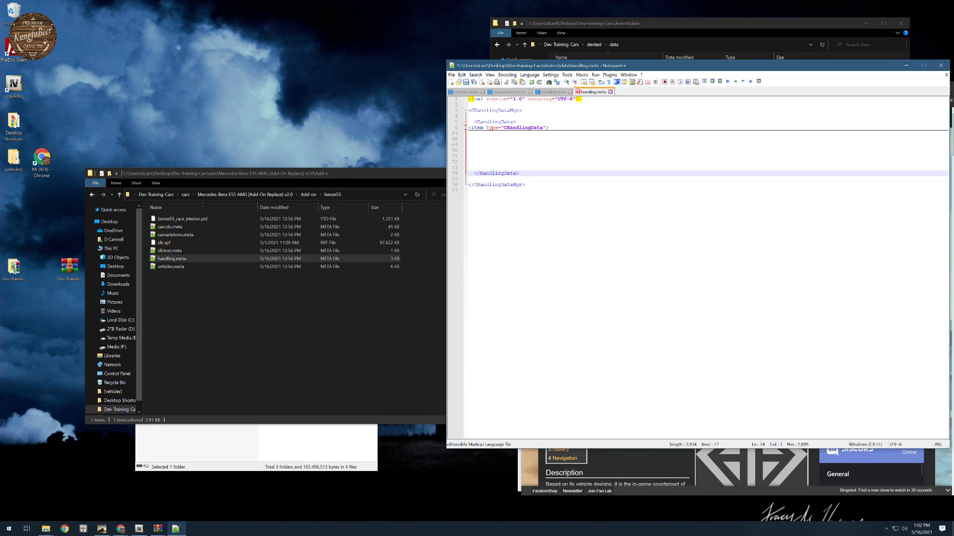
key(Up)
key(Up)
key(Up)
key(Up)
key(Up)
key(Up)
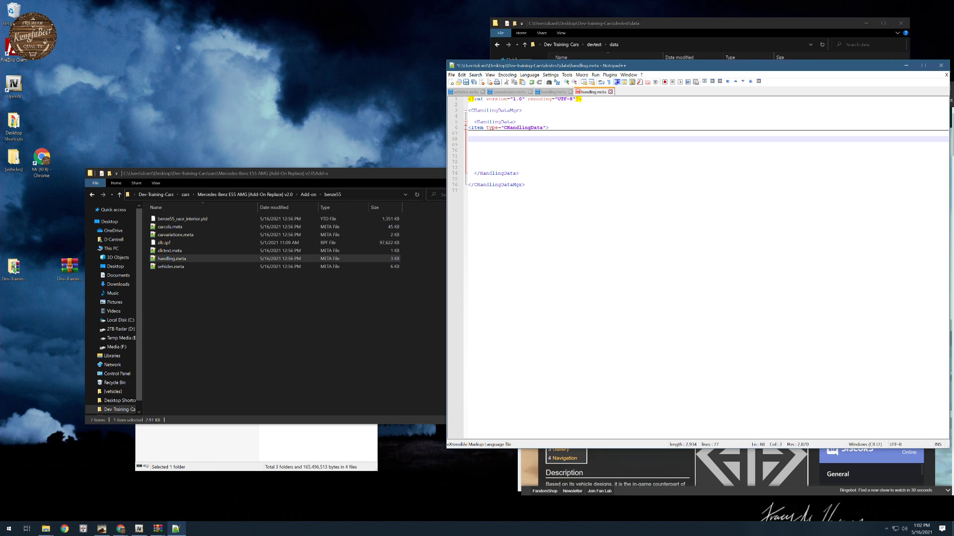
key(ctrl+v)
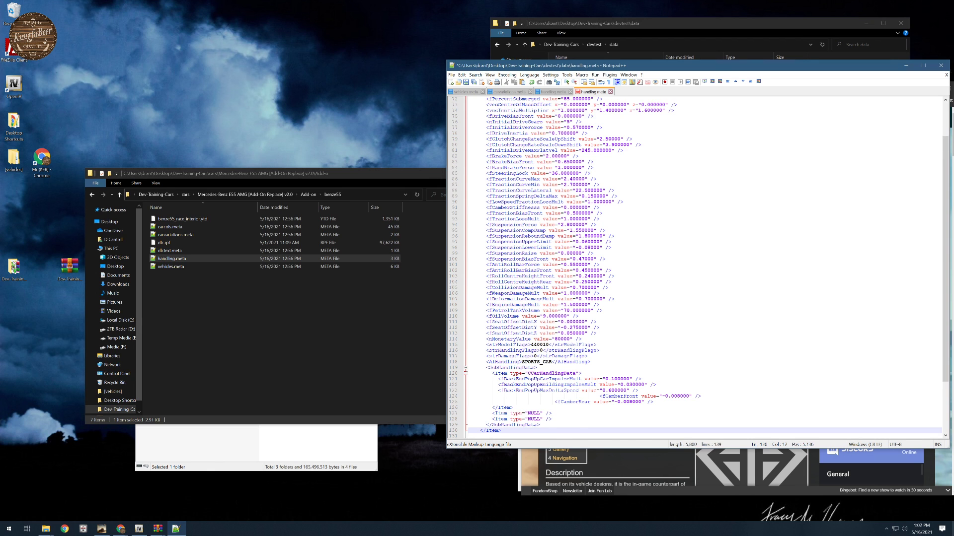
scroll(466, 145, up, 5)
click(465, 139)
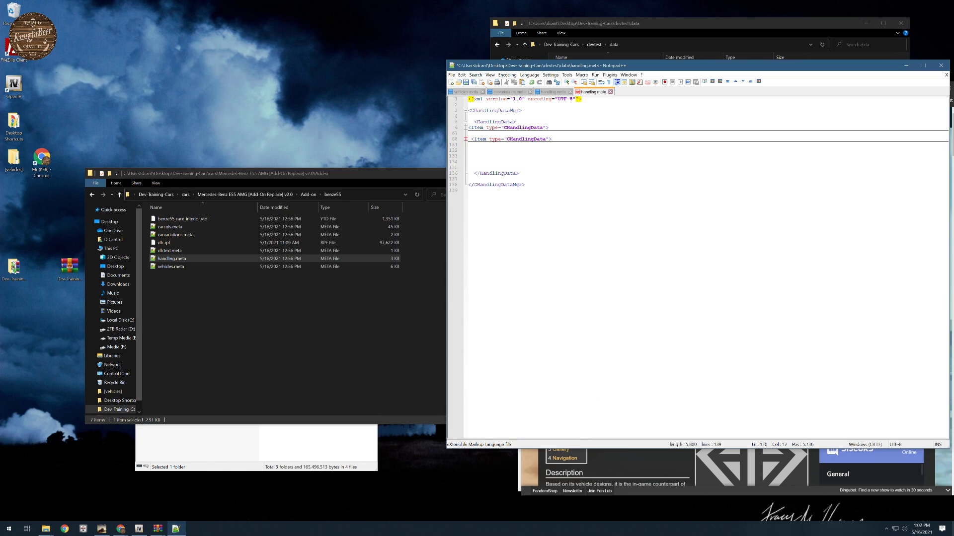
- Add the comment <!--Focus03--> after the opening tag of the first handling item
click(465, 129)
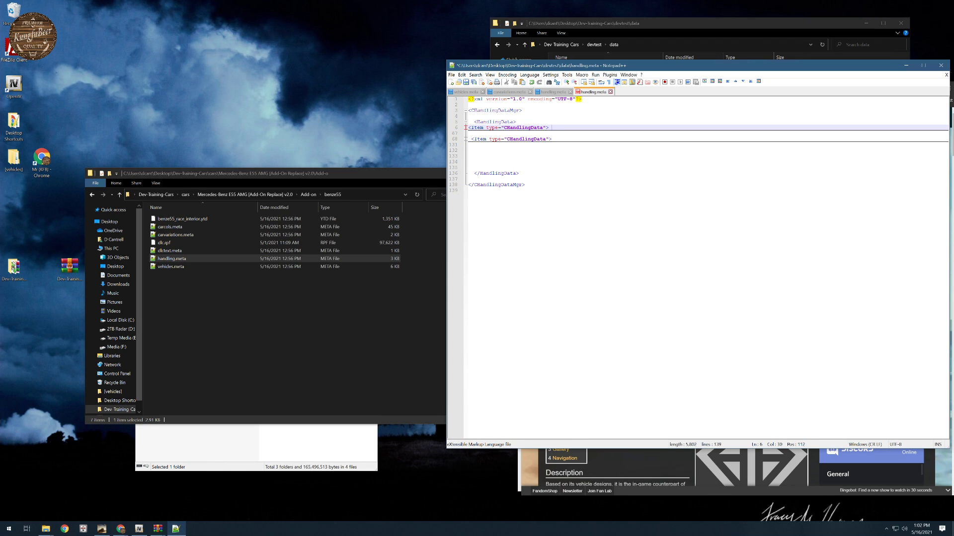
text(<!--)
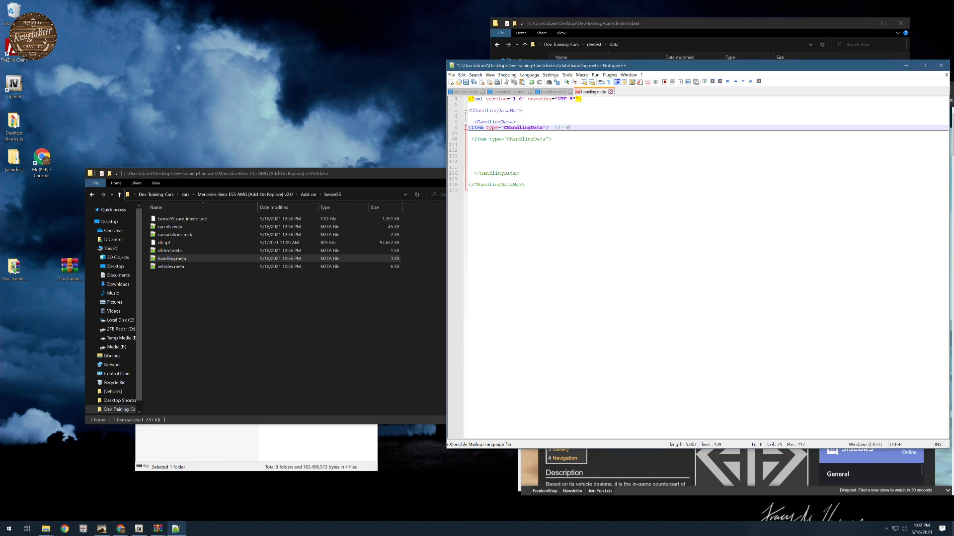
text(Focus03 -->)
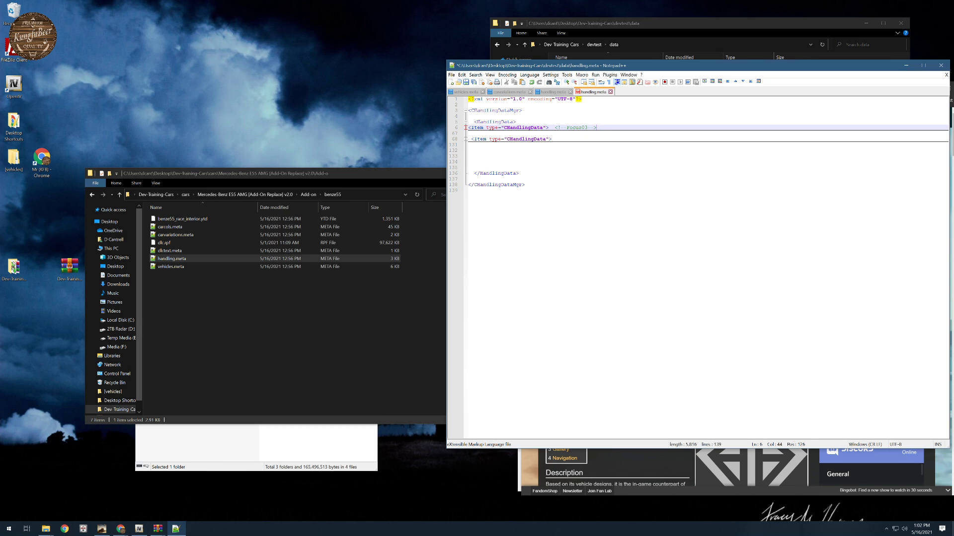
- Add the comment <!--Benze55--> after the second handling item's opening tag, leave the item collapsed and save the file
key(Down)
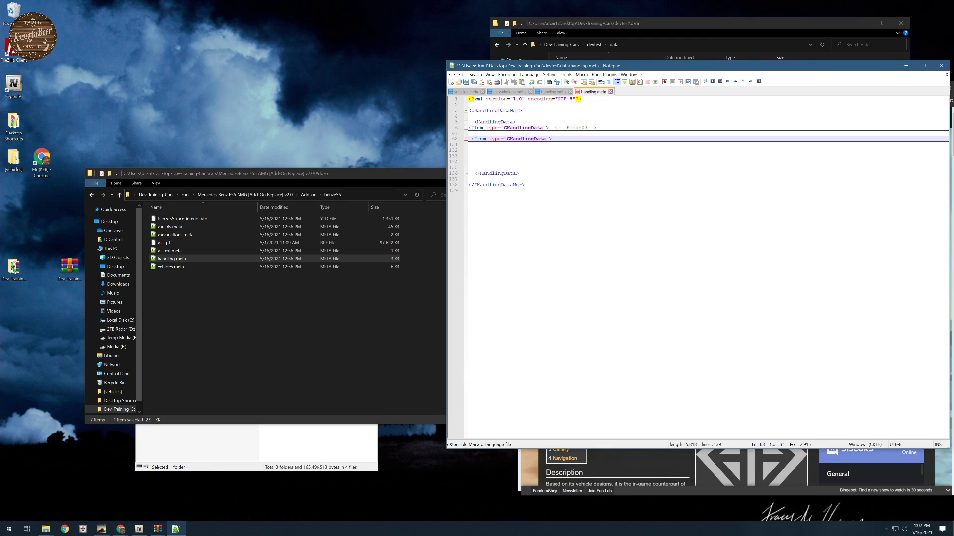
text(<!--Bense55-->)
drag(578, 139, 581, 139)
text(c)
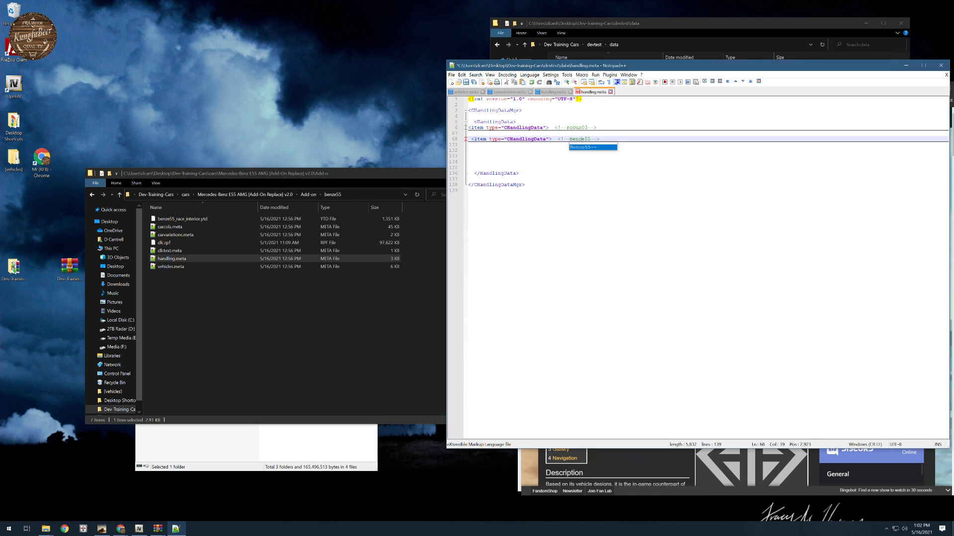
click(566, 179)
click(465, 139)
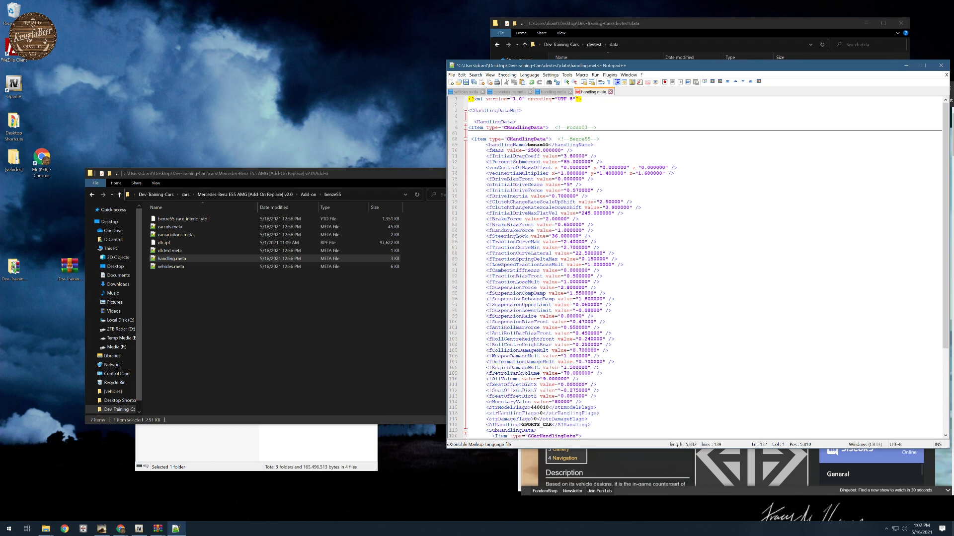
click(582, 139)
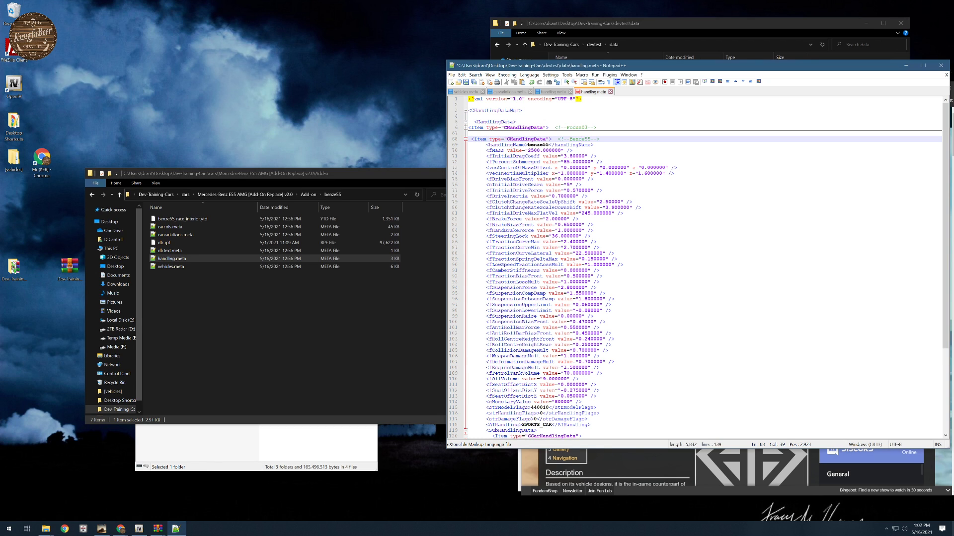
drag(582, 139, 578, 139)
text(z)
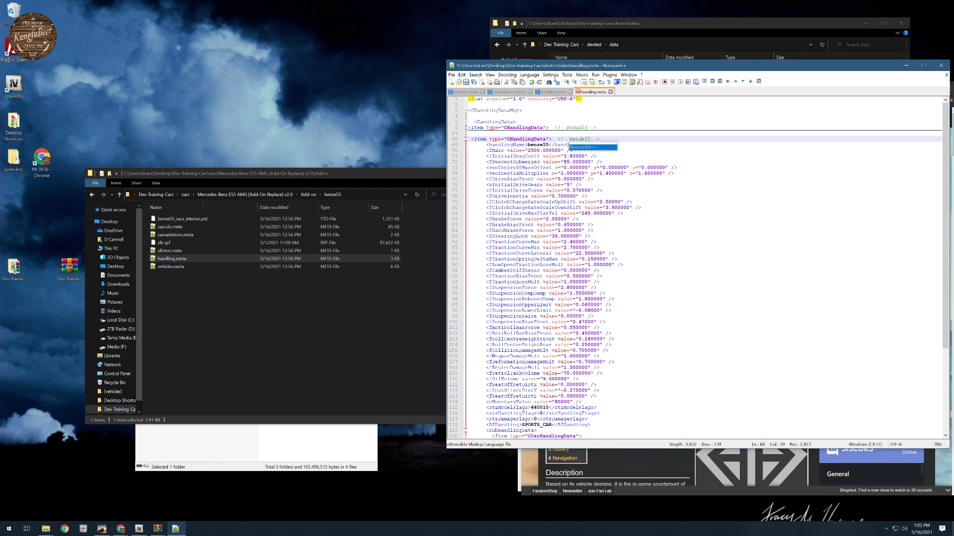
click(465, 140)
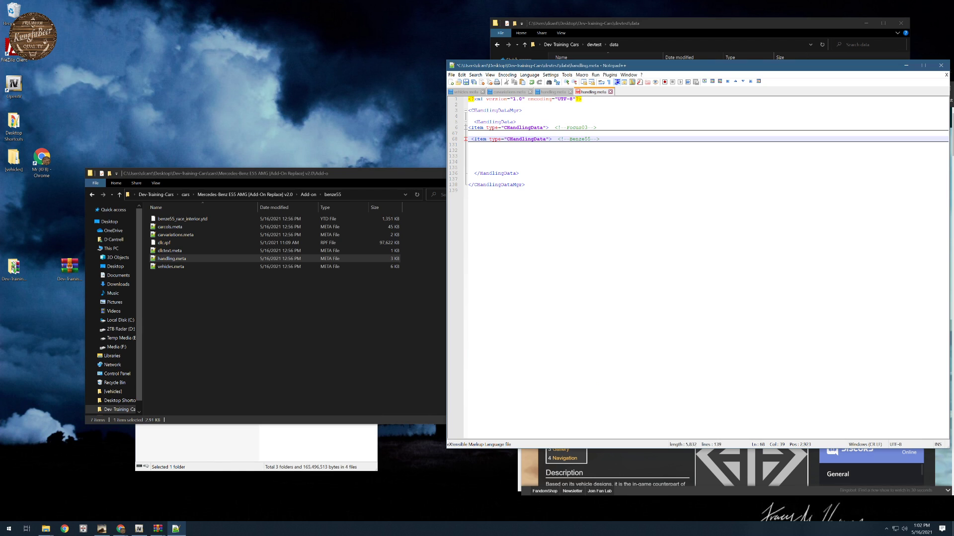
click(467, 83)
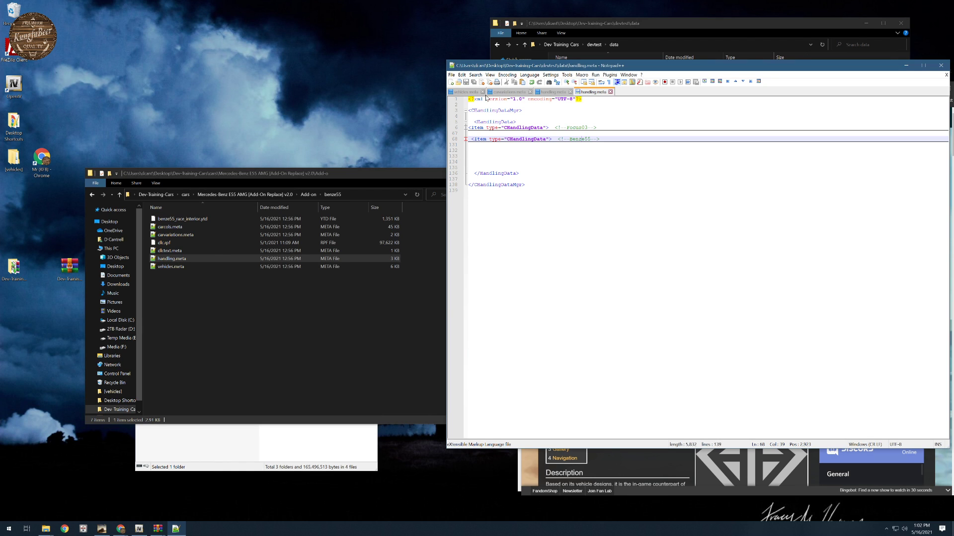
- Close the Mercedes handling.meta and open carcols.meta from the benze55 folder
click(570, 92)
click(514, 93)
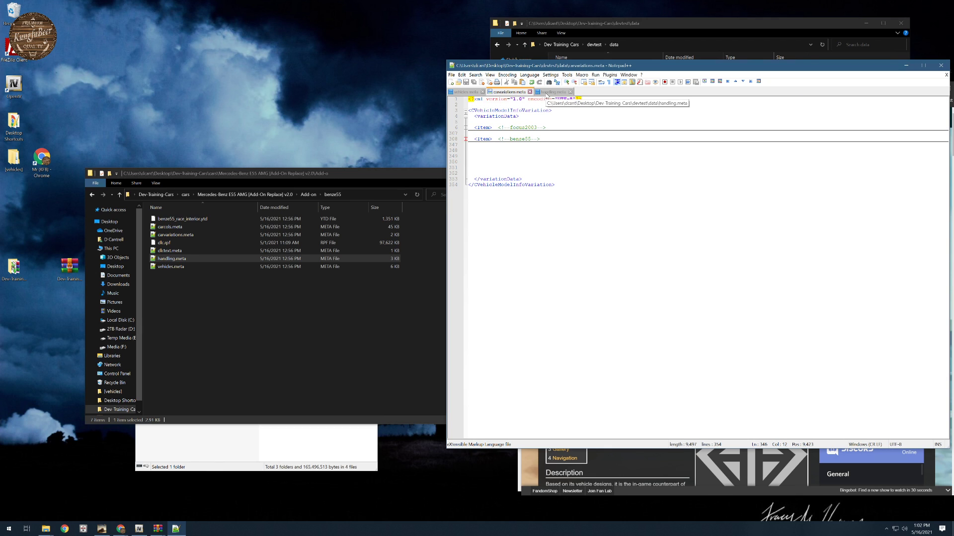
double_click(169, 227)
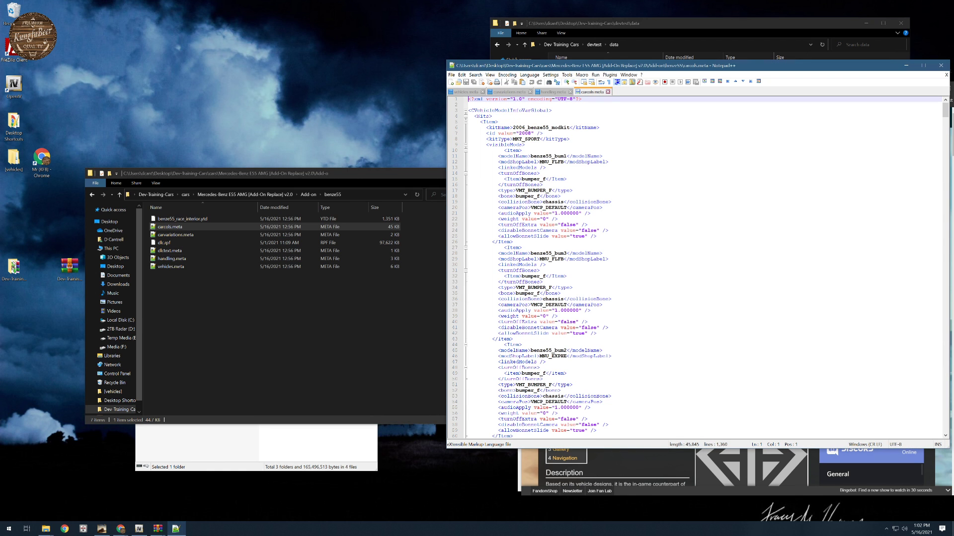
- Look through the Mercedes carcols.meta from its kit definition through the visible, link and stat mods down to the Lights section
scroll(706, 266, down, 20)
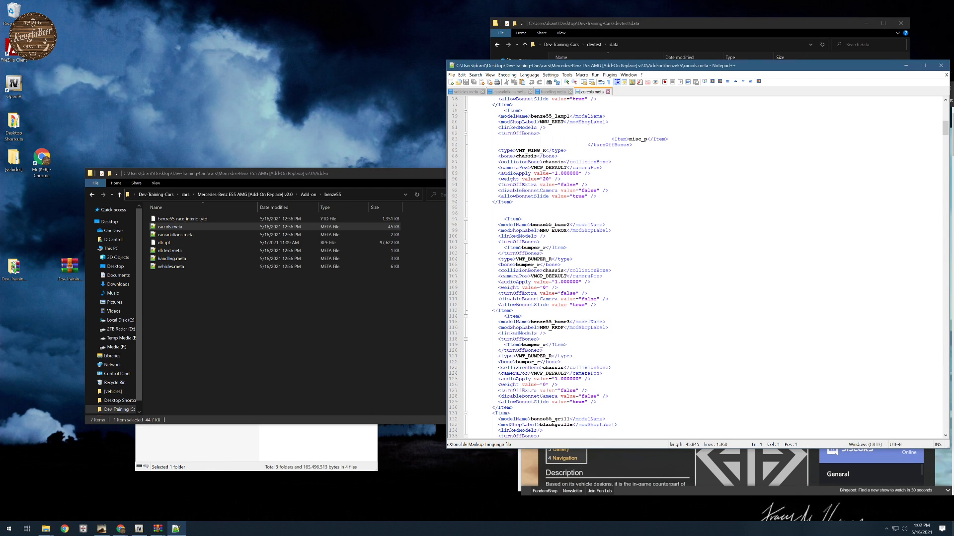
scroll(705, 266, down, 20)
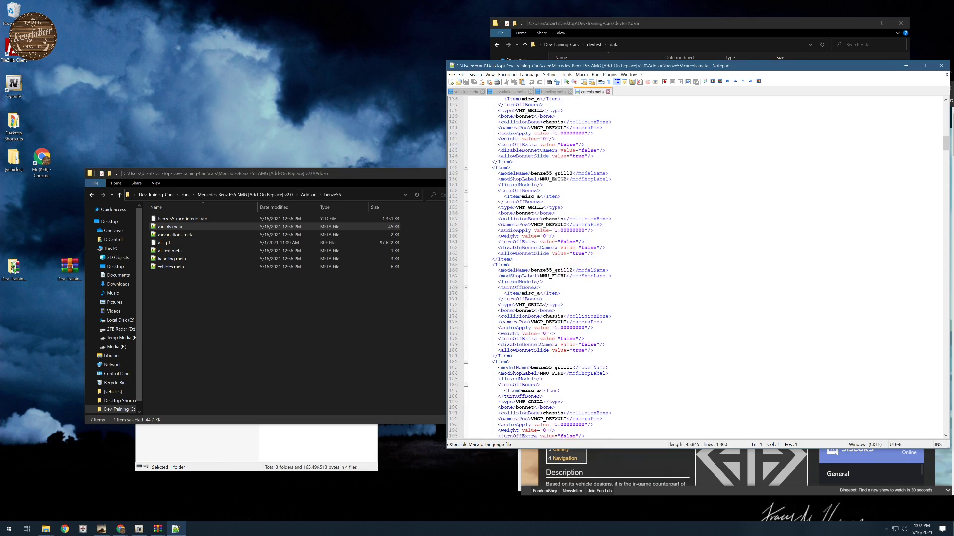
scroll(705, 267, down, 19)
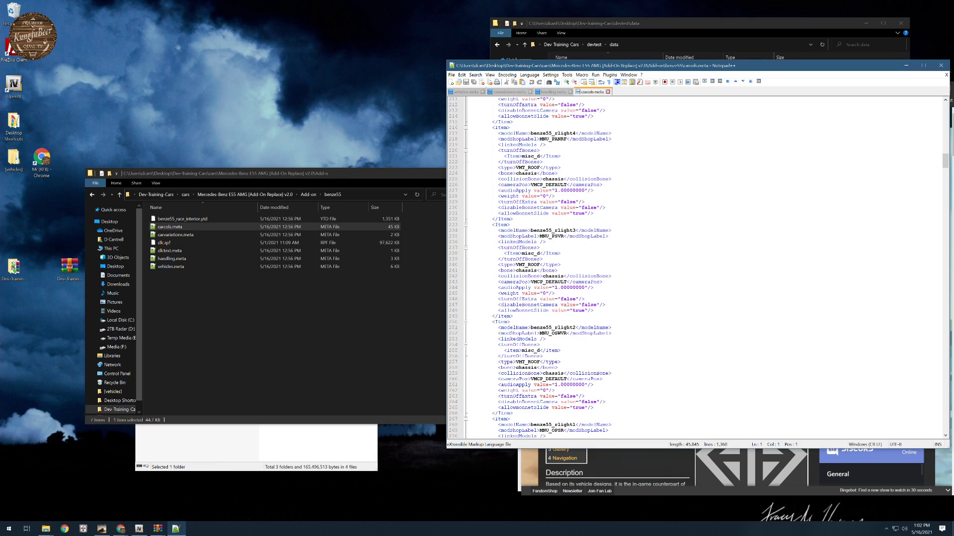
scroll(705, 267, down, 13)
scroll(706, 267, down, 20)
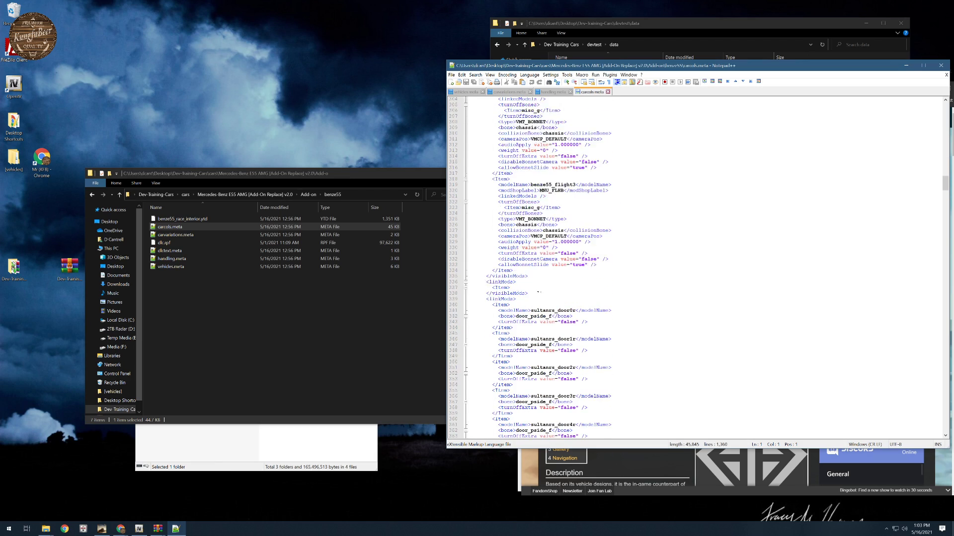
scroll(705, 267, down, 12)
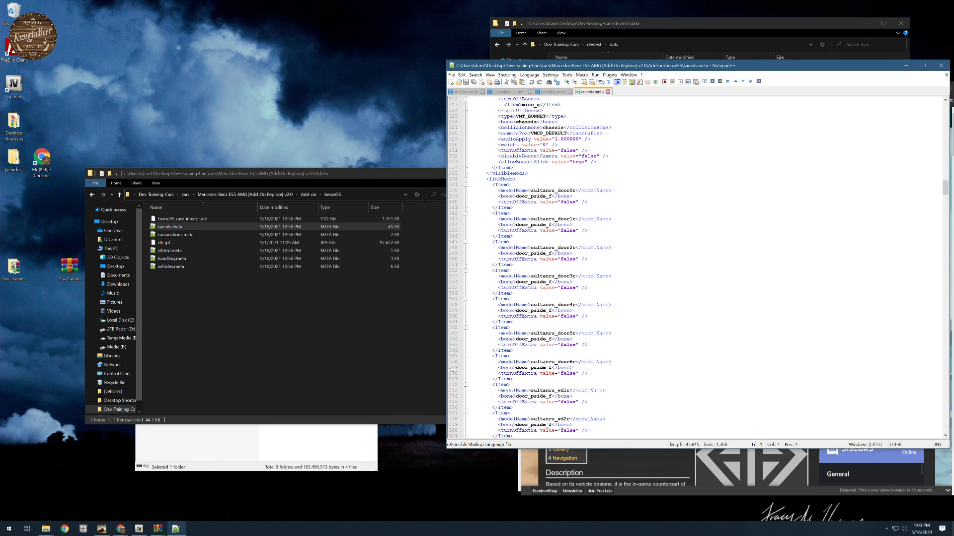
scroll(705, 267, down, 20)
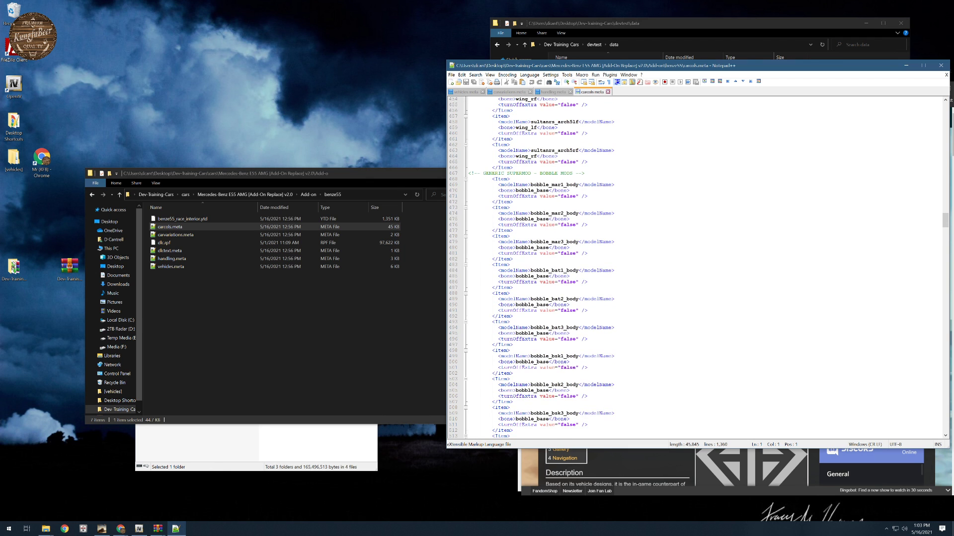
scroll(705, 267, down, 20)
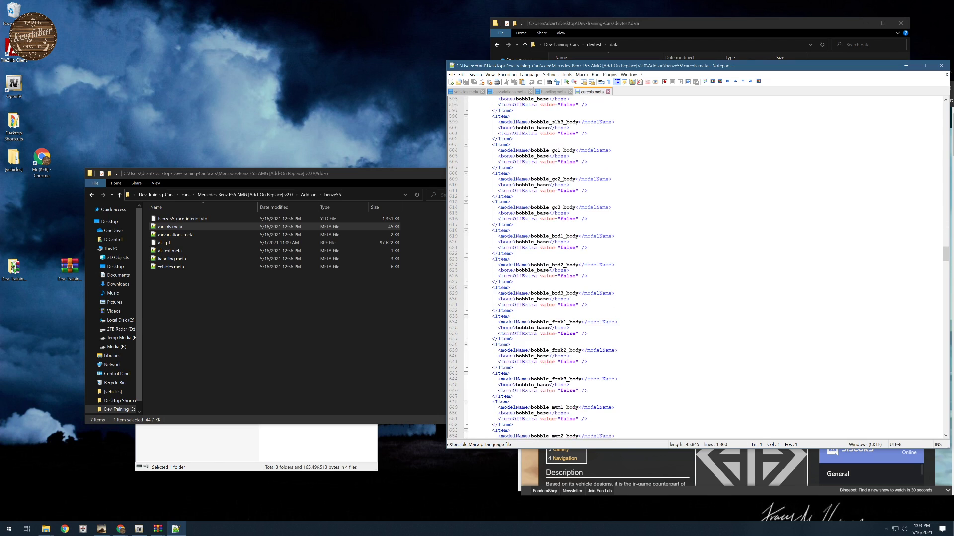
scroll(705, 267, down, 20)
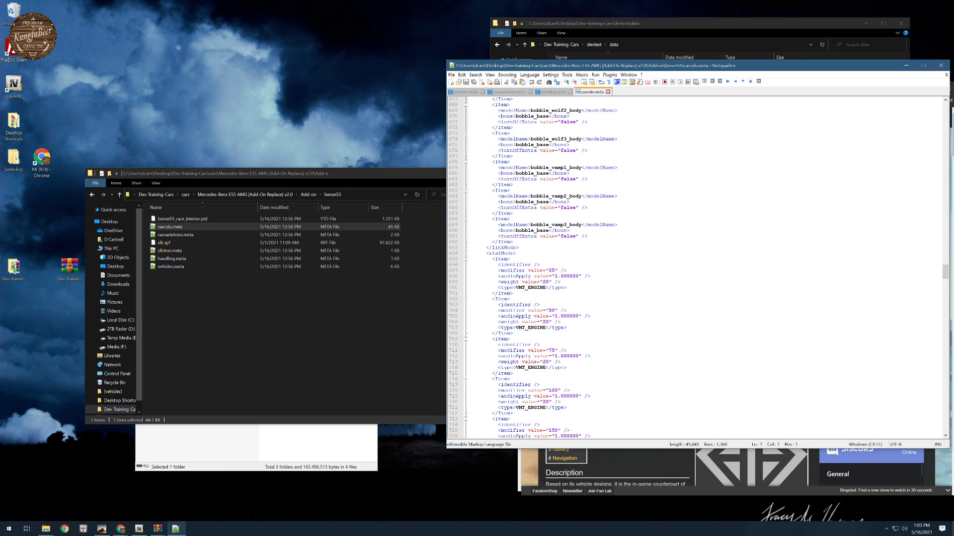
scroll(705, 267, down, 20)
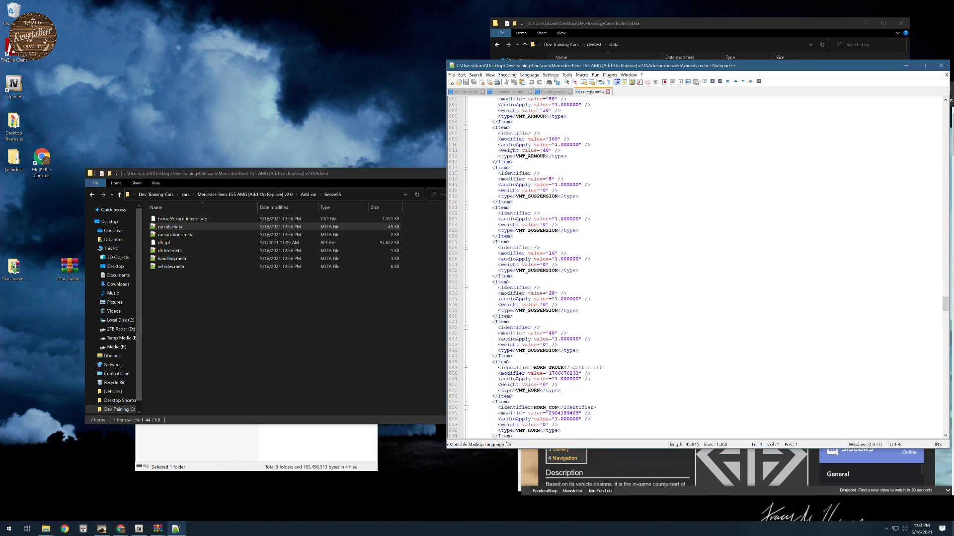
scroll(705, 267, down, 20)
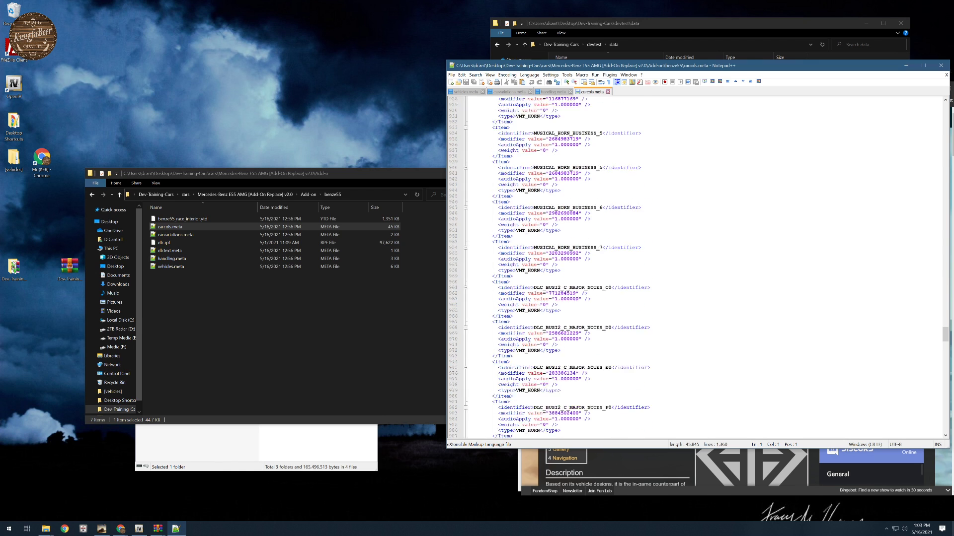
scroll(705, 267, down, 20)
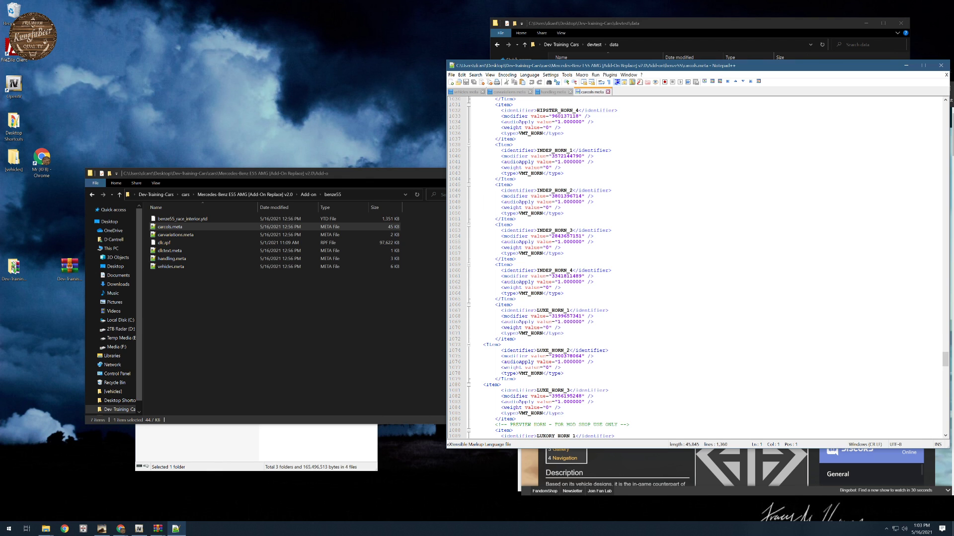
scroll(705, 266, down, 20)
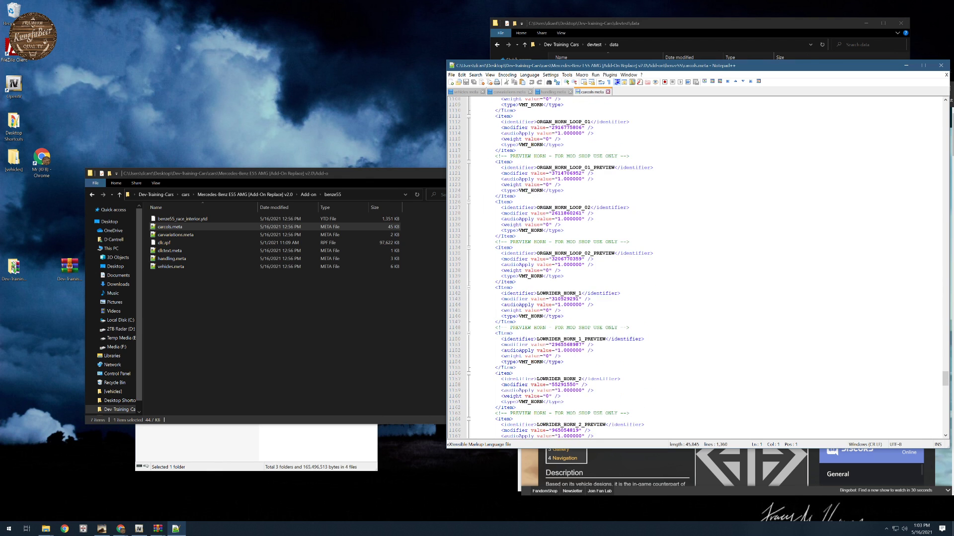
scroll(706, 267, down, 19)
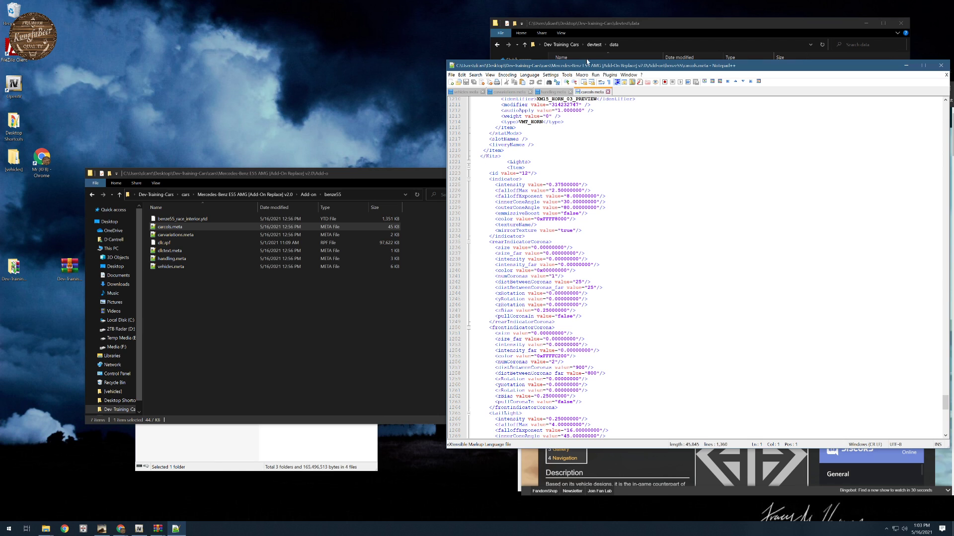
- Check the kit and light settings of the benze55 item in devtest's carvariations.meta, and return to the Mercedes carcols.meta
click(503, 93)
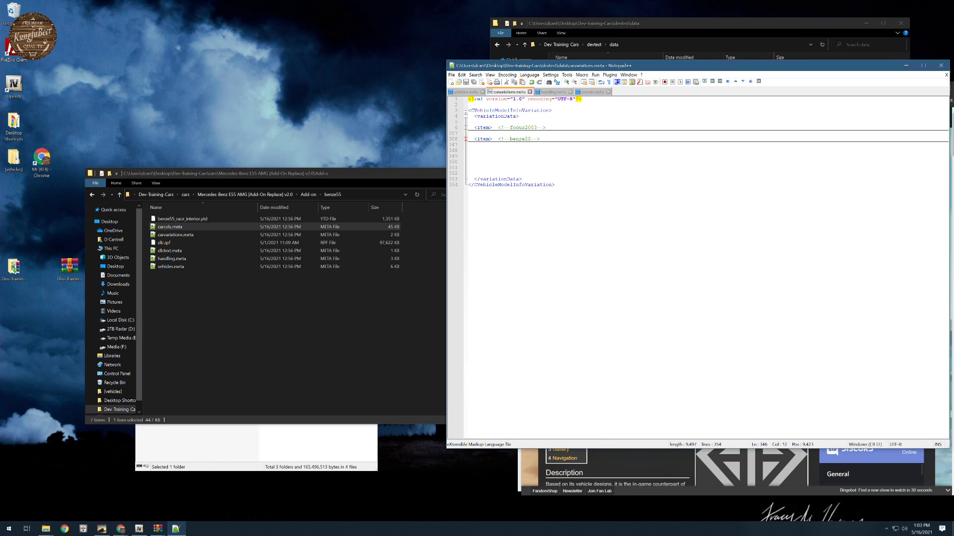
click(465, 139)
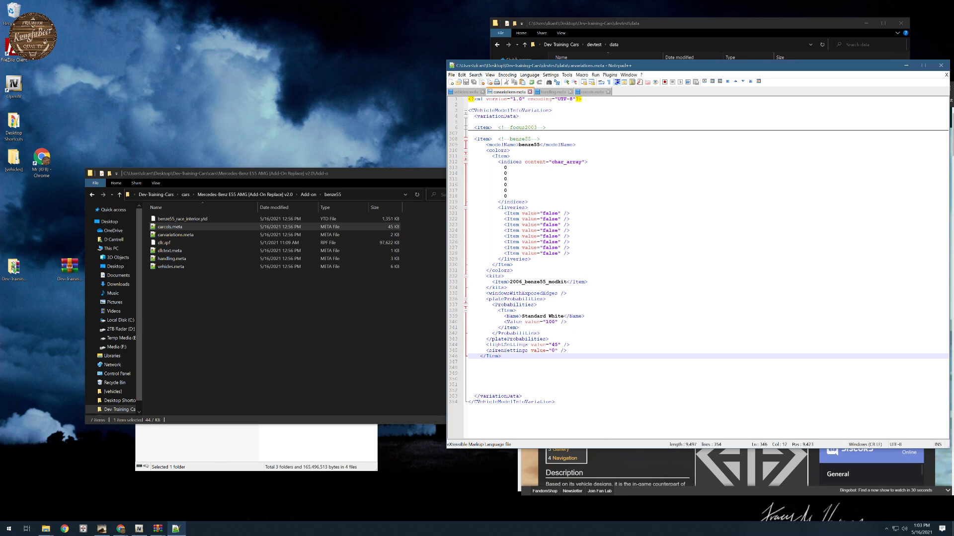
click(465, 140)
click(592, 92)
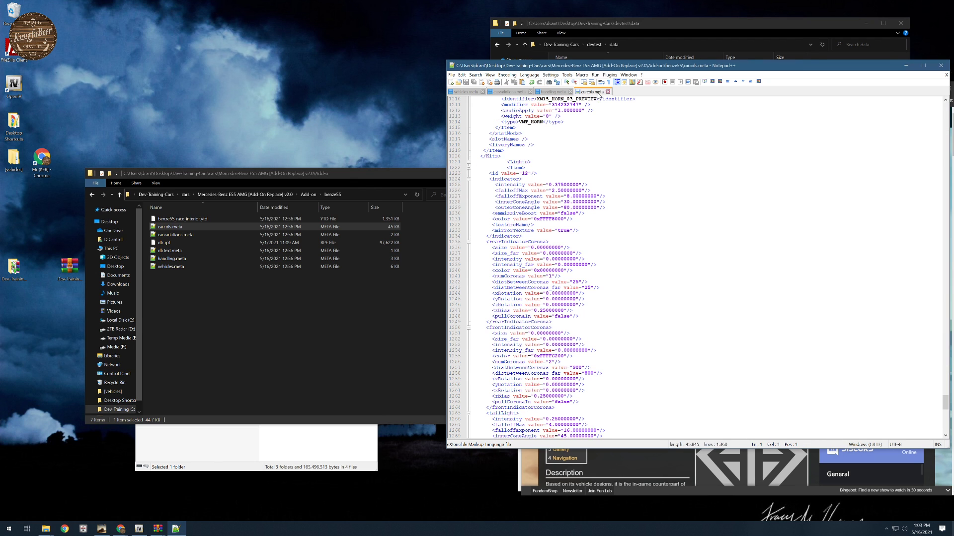
- Examine the Lights section of the Mercedes carcols.meta, from its id and indicator entries to the reversing light corona
scroll(695, 268, down, 20)
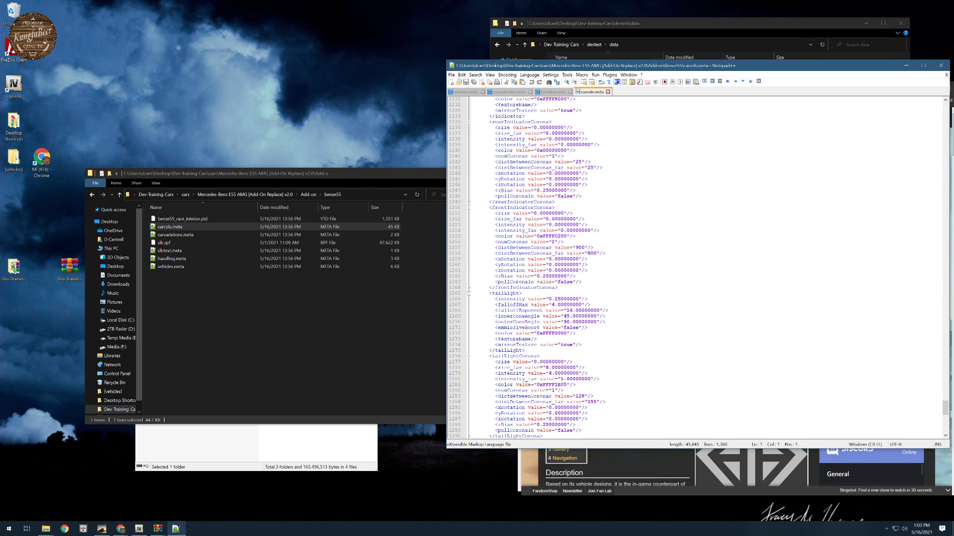
scroll(695, 268, down, 2)
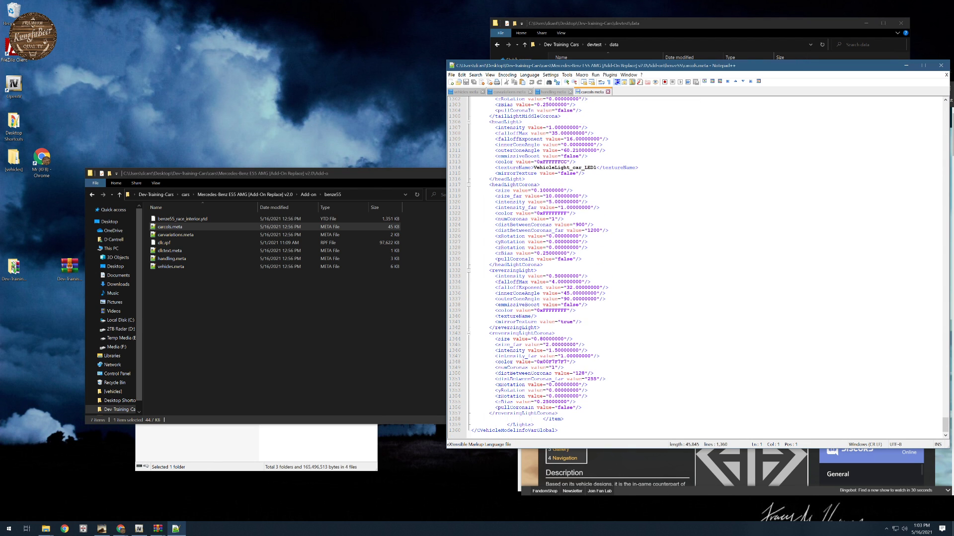
scroll(695, 268, up, 20)
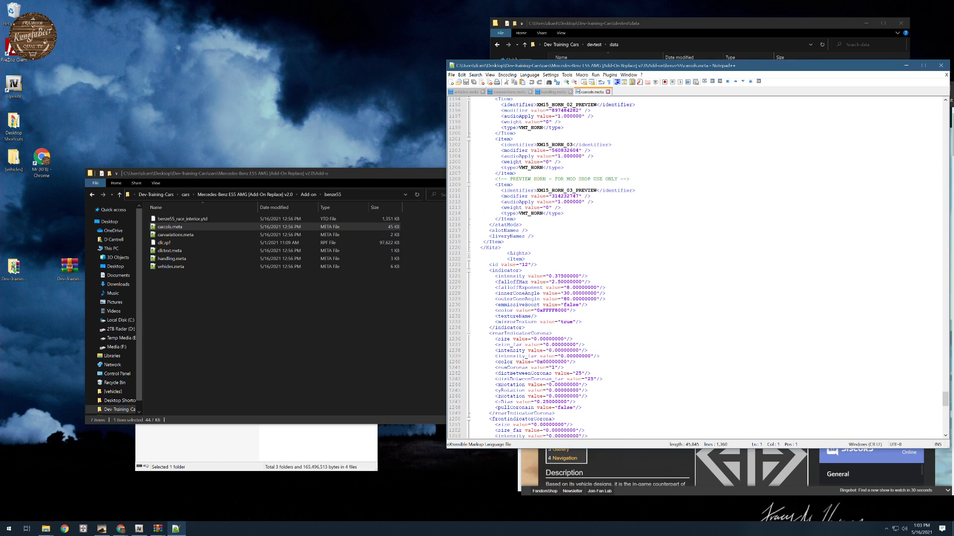
scroll(695, 269, down, 5)
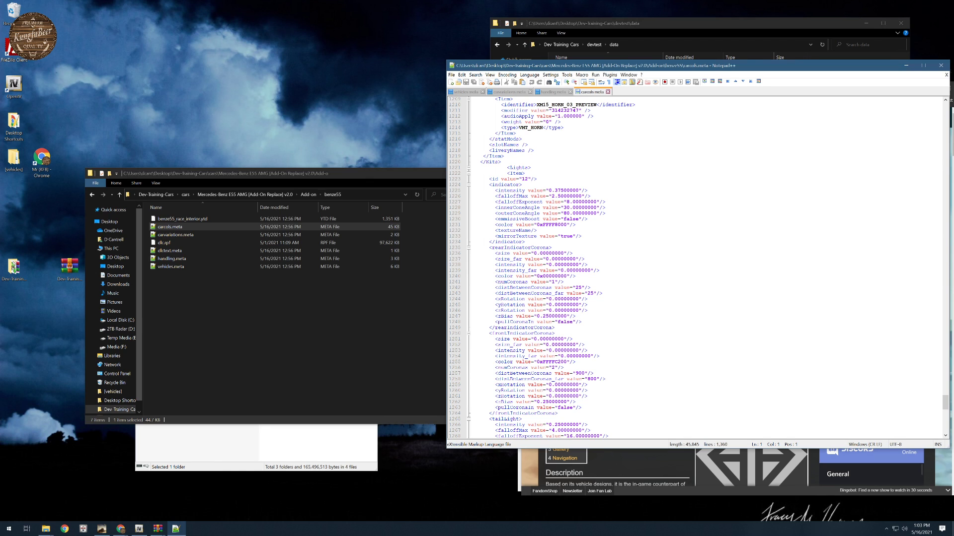
scroll(696, 268, down, 1)
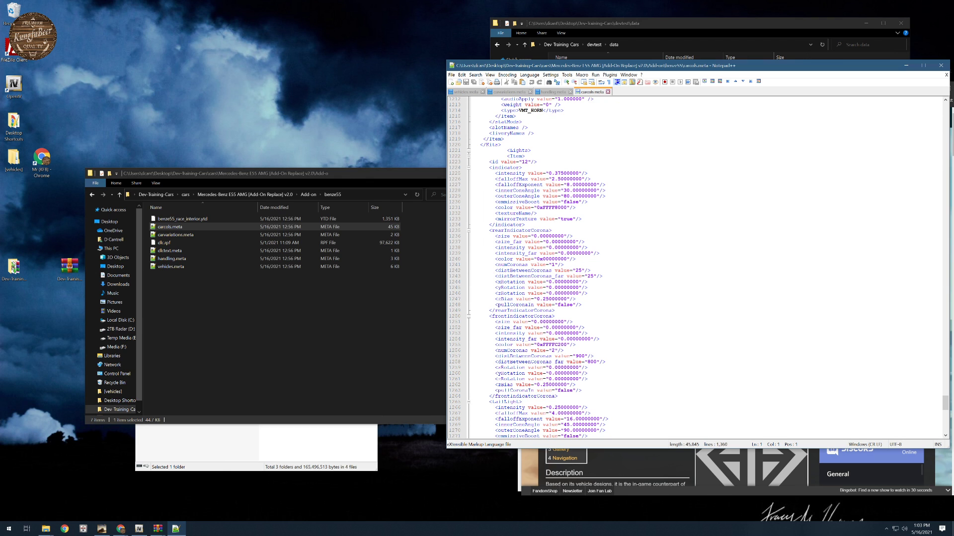
scroll(695, 268, down, 2)
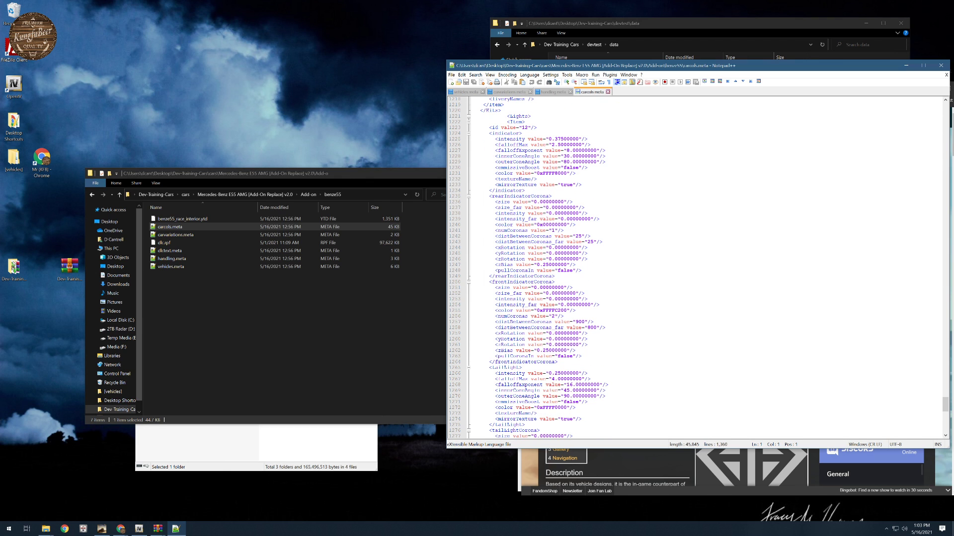
scroll(695, 269, down, 1)
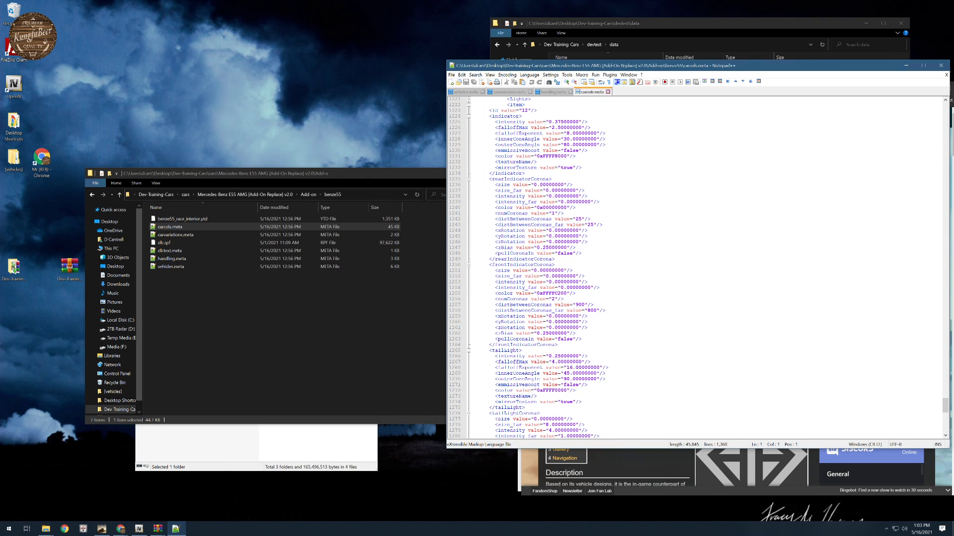
scroll(695, 269, down, 4)
scroll(695, 268, down, 18)
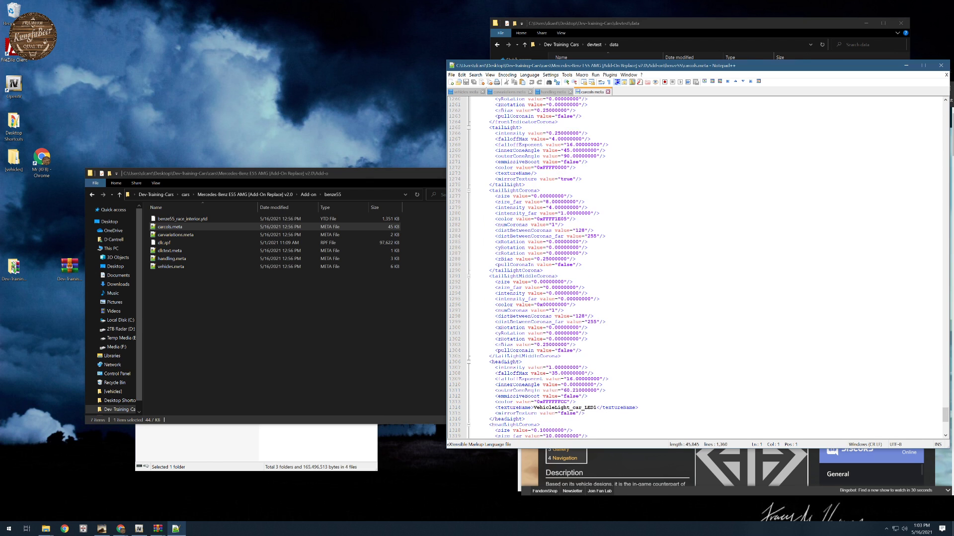
scroll(695, 268, down, 5)
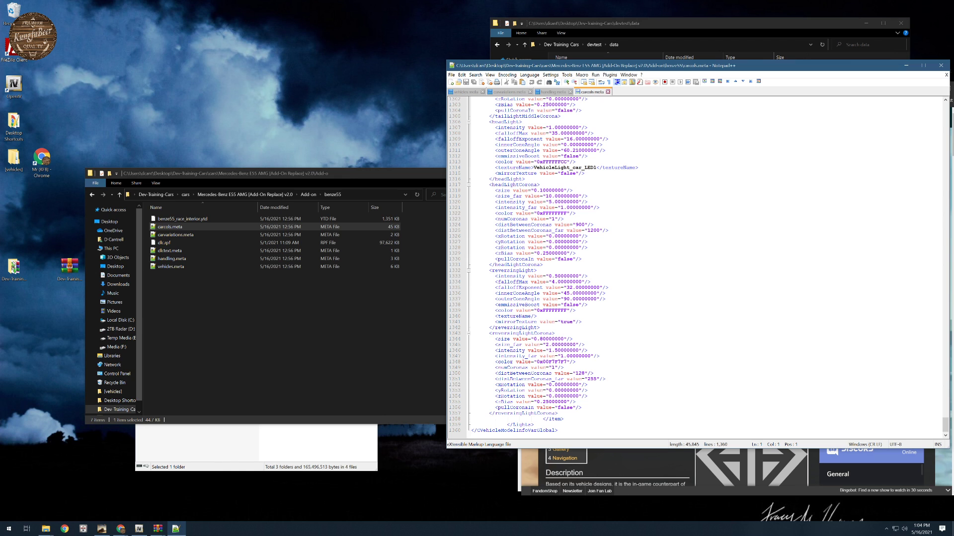
scroll(695, 268, up, 20)
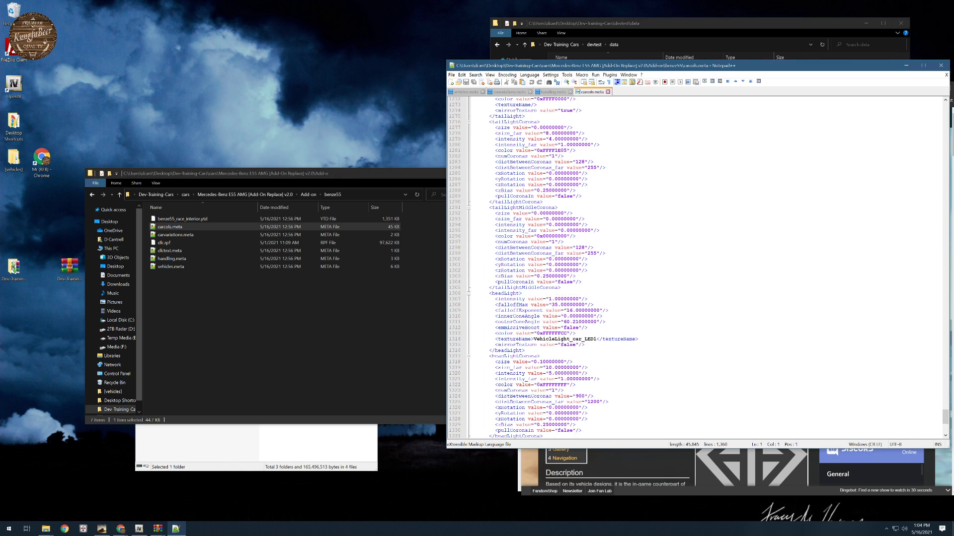
scroll(696, 269, up, 6)
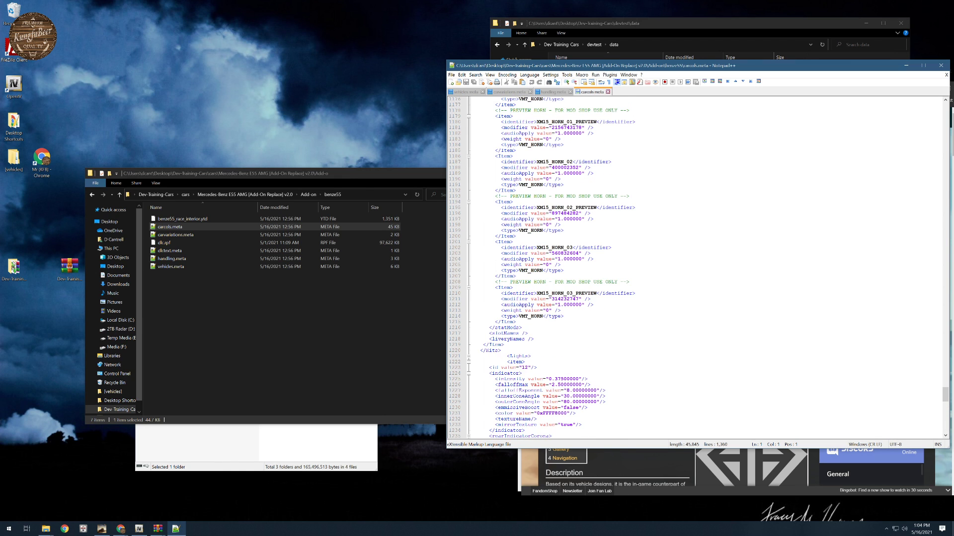
scroll(695, 268, up, 16)
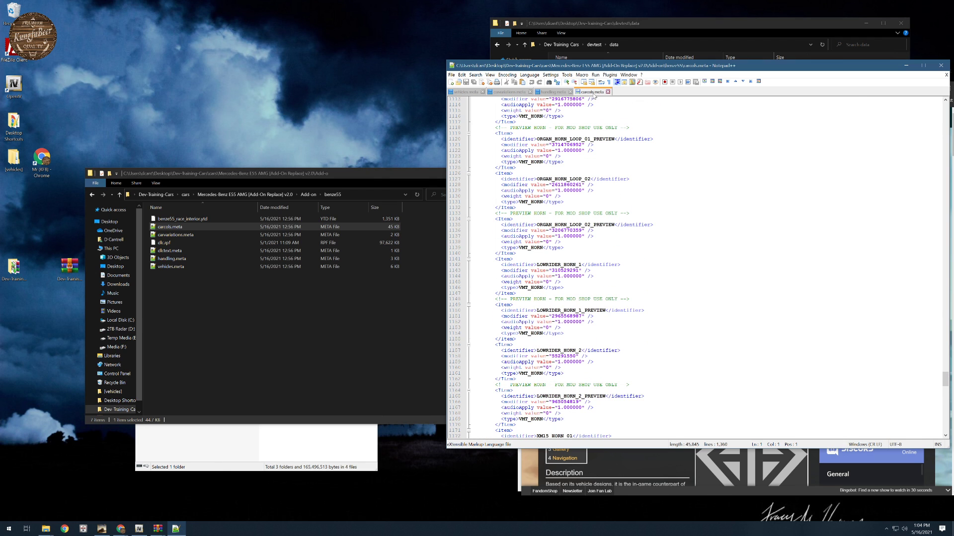
- Close the Mercedes carcols.meta and devtest's handling.meta and carvariations.meta, leaving only vehicles.meta open
click(608, 92)
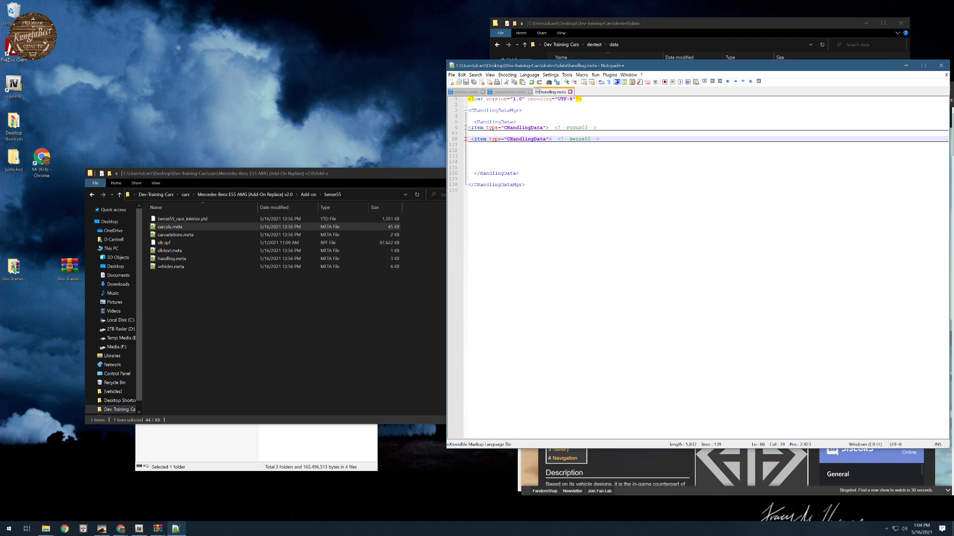
click(570, 92)
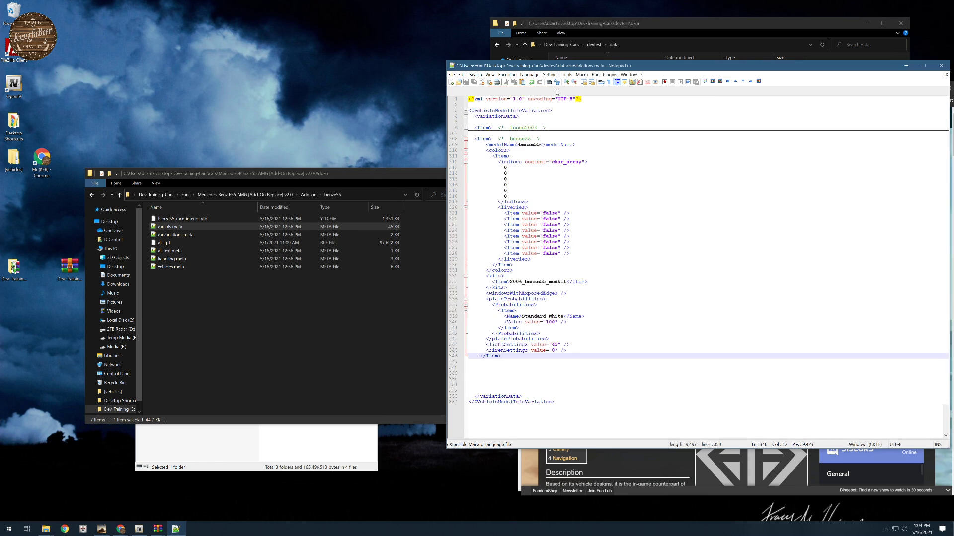
click(530, 92)
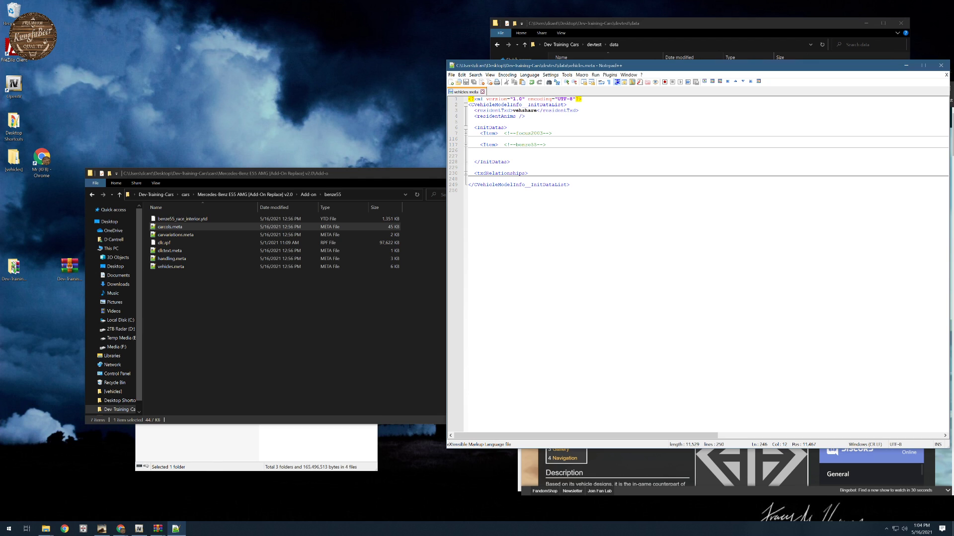
- Review the model files in devtest's stream folder and go back up to the Dev-Training-Cars folder
click(606, 39)
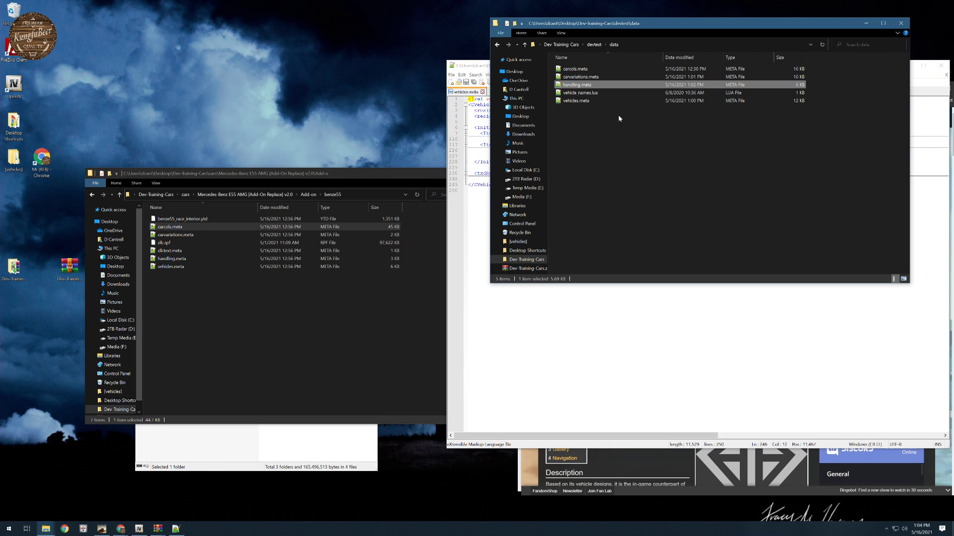
click(594, 45)
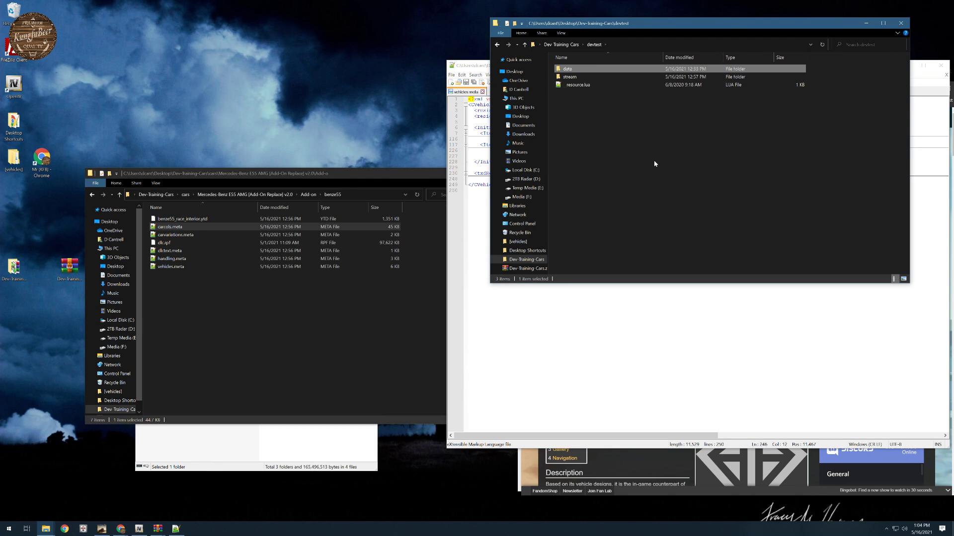
double_click(569, 78)
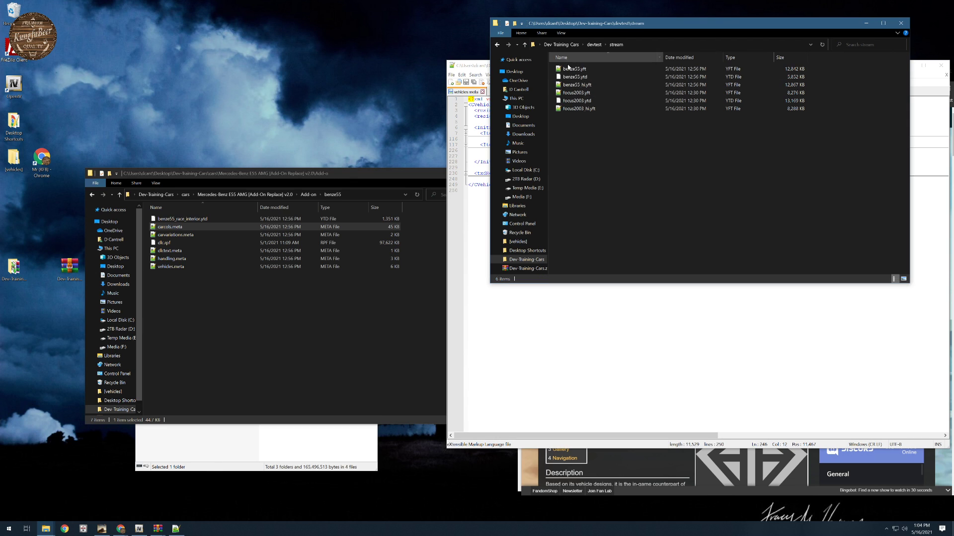
click(561, 44)
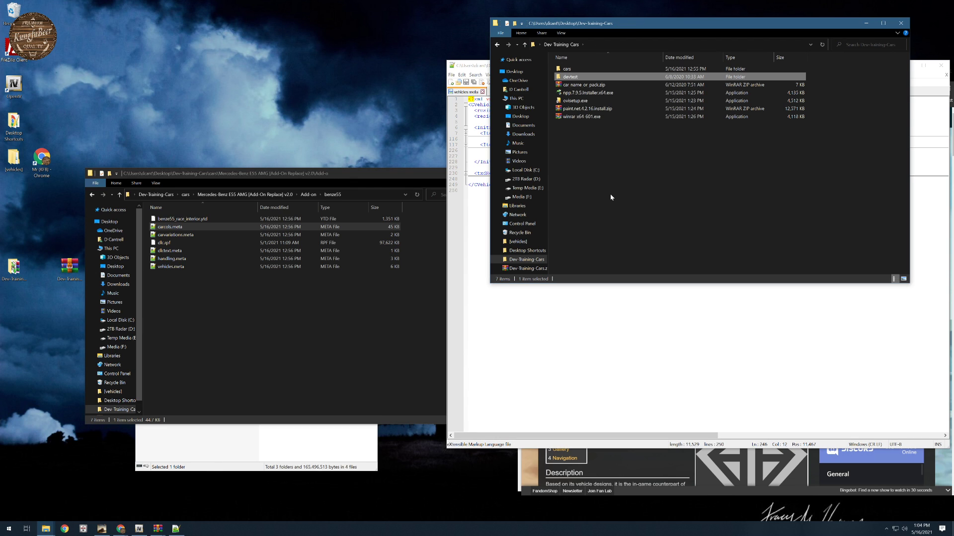
- Close the vehicles.meta editor and the car_name_or_pack.zip archive, and rearrange the benze55 folder and cars archive windows
click(645, 325)
click(943, 66)
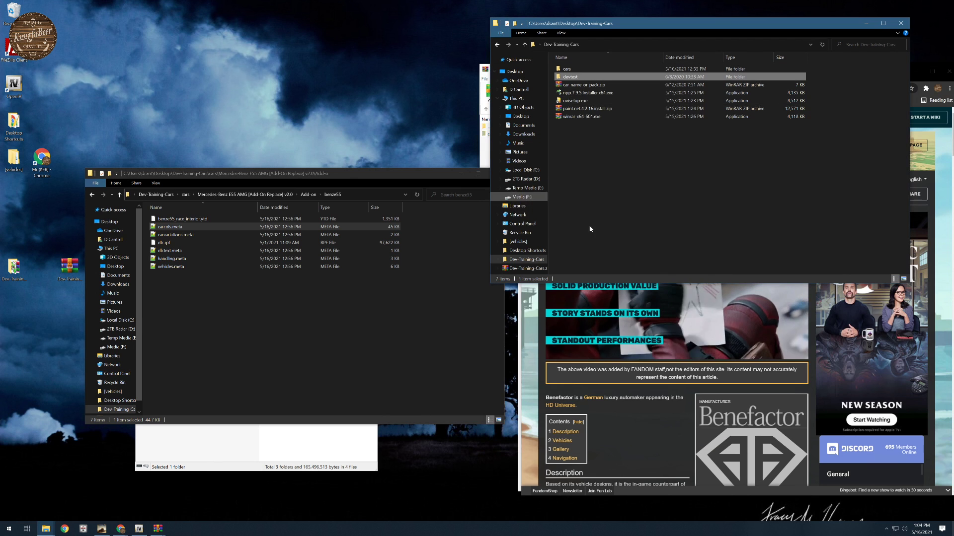
click(487, 165)
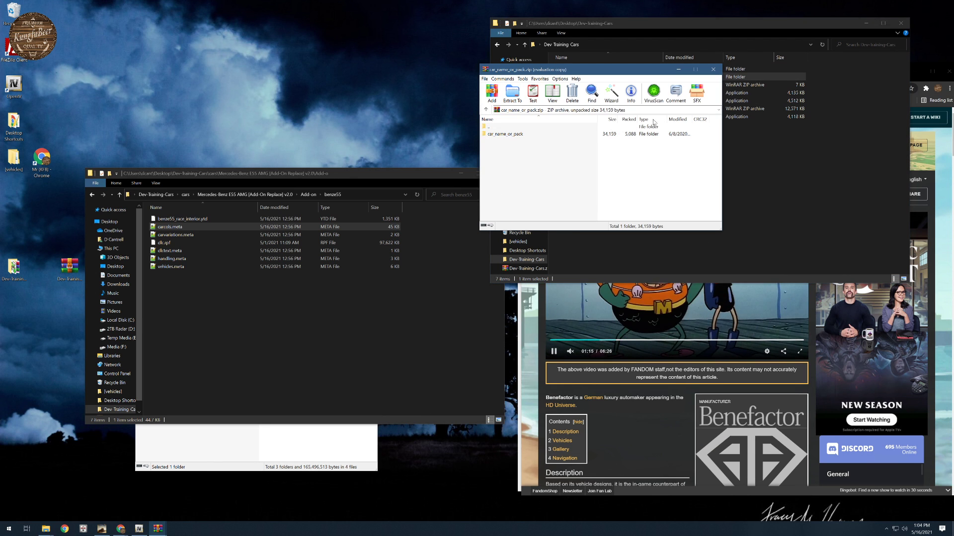
click(715, 68)
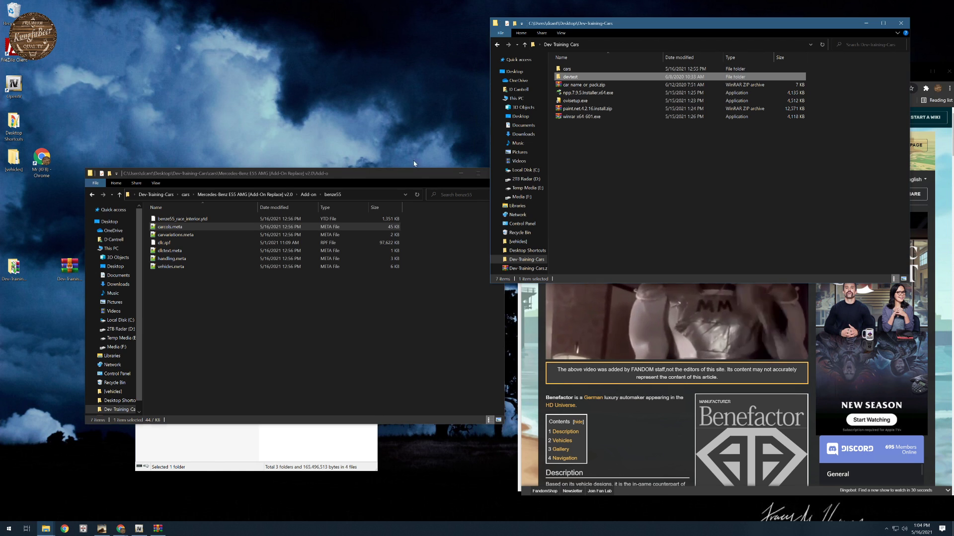
drag(414, 173, 416, 54)
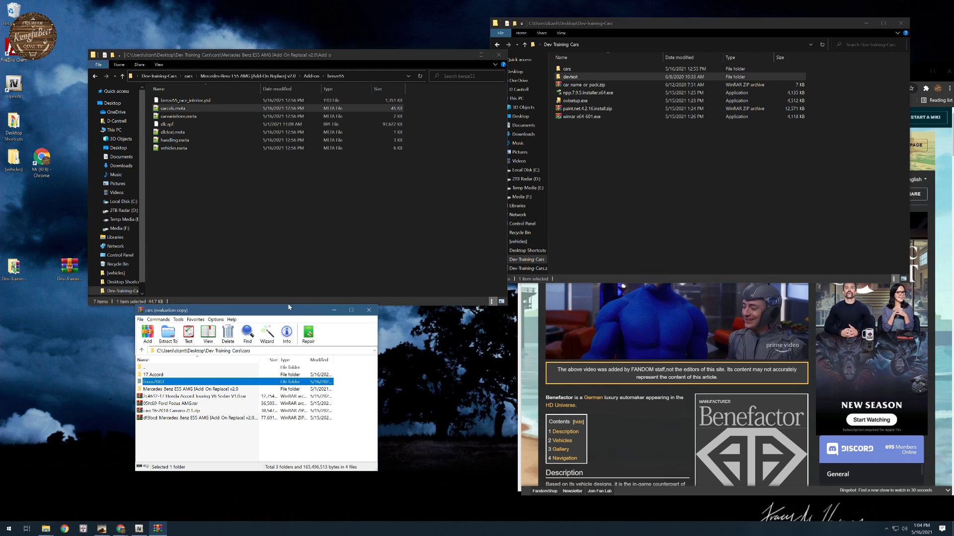
drag(306, 314, 356, 321)
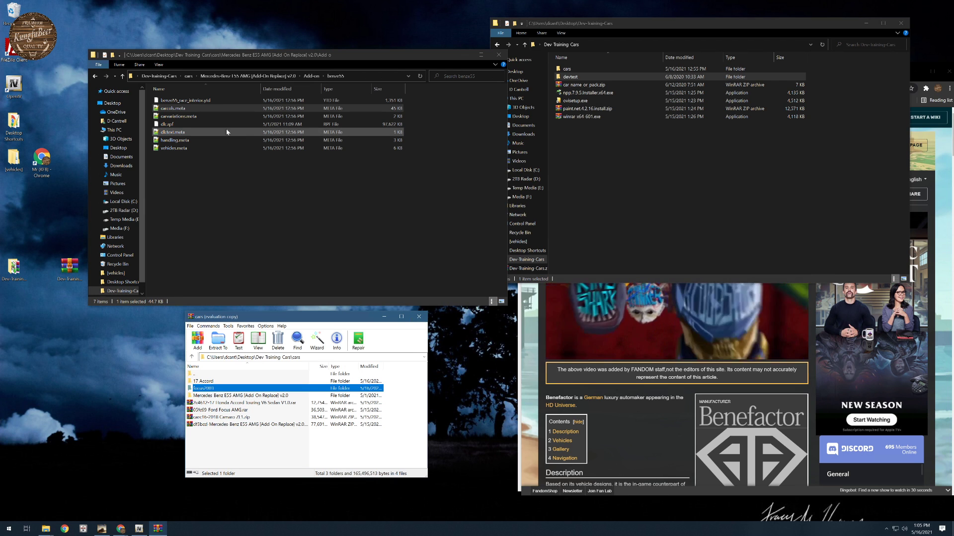
- Go back up to the cars folder and open the 2018 Camaro ZL1 zip archive over it
click(188, 76)
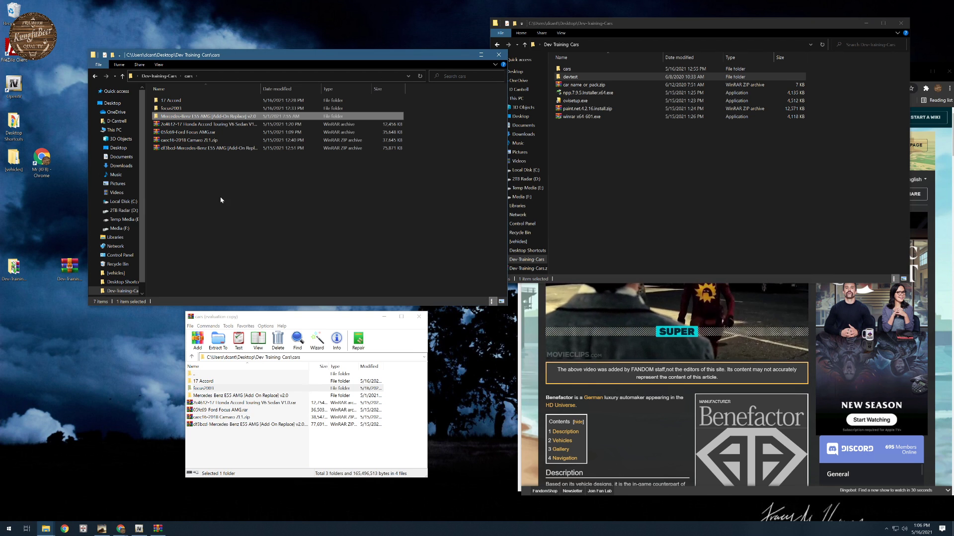
double_click(197, 140)
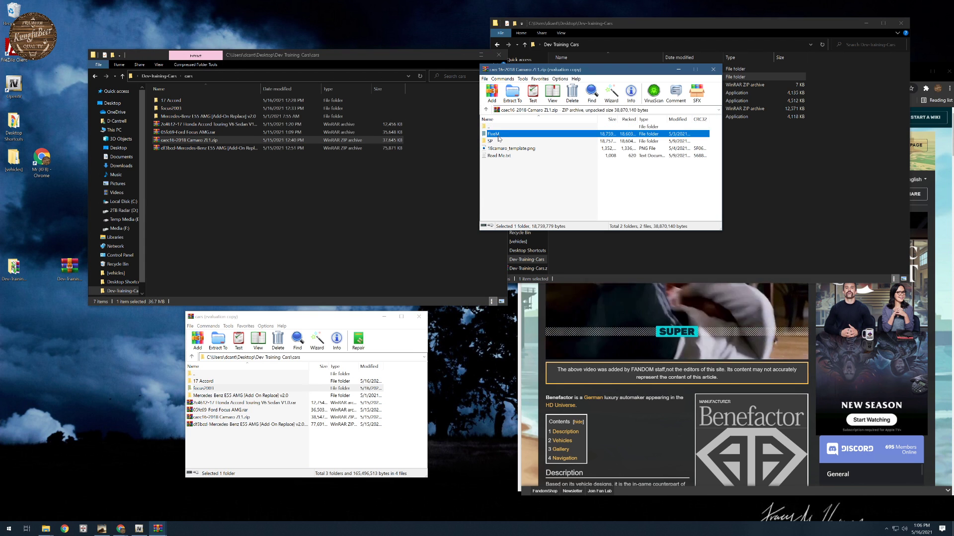
click(518, 273)
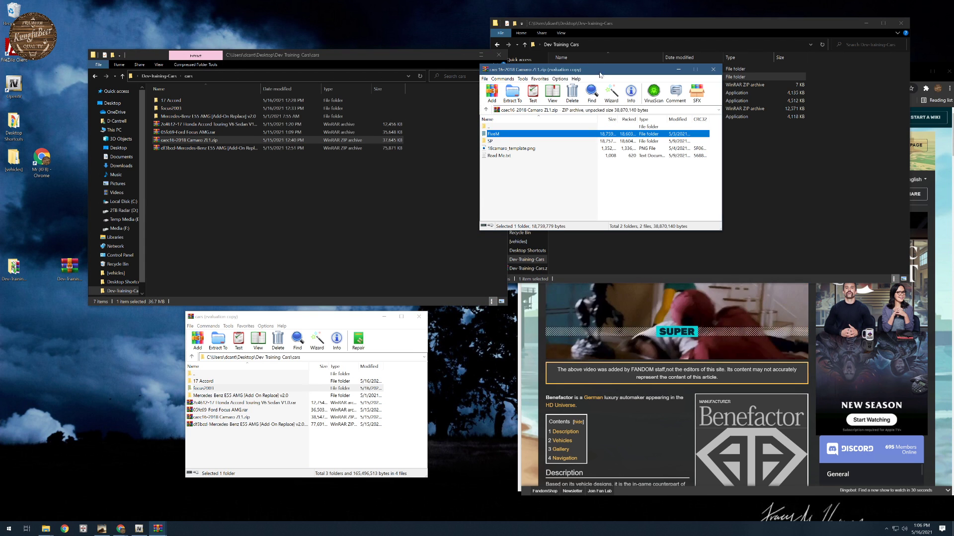
drag(597, 72, 342, 38)
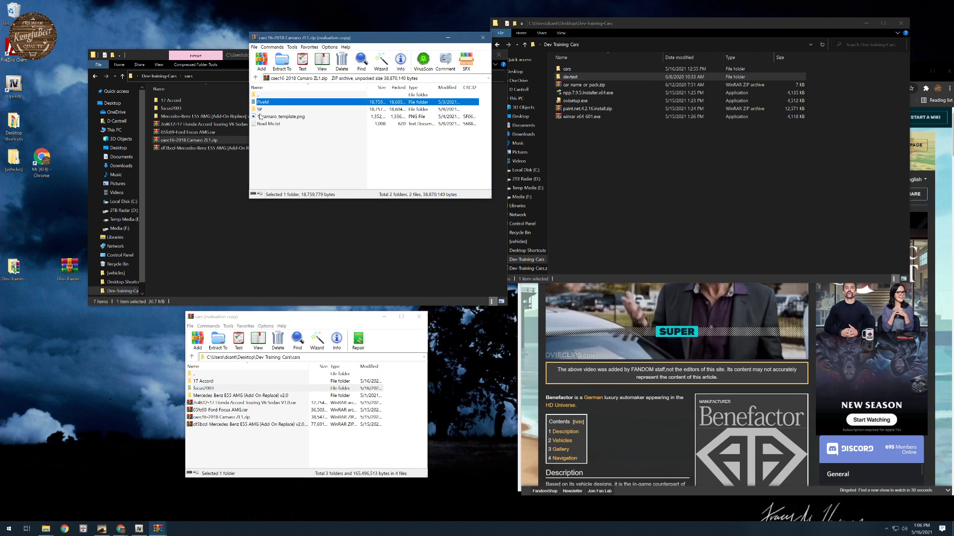
- Check the Camaro archive's FiveM folder, then view the 18camaro template image and close it
double_click(264, 102)
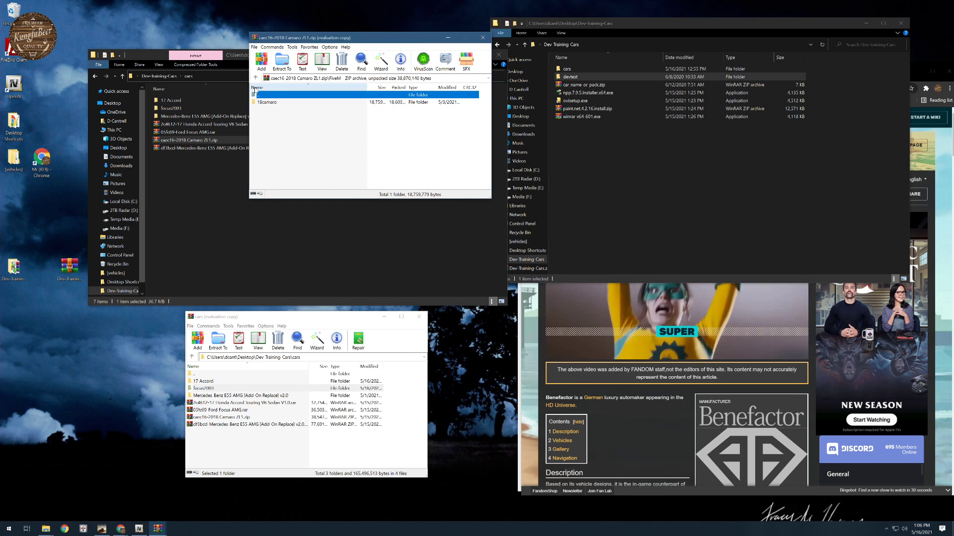
double_click(256, 94)
click(276, 117)
double_click(275, 121)
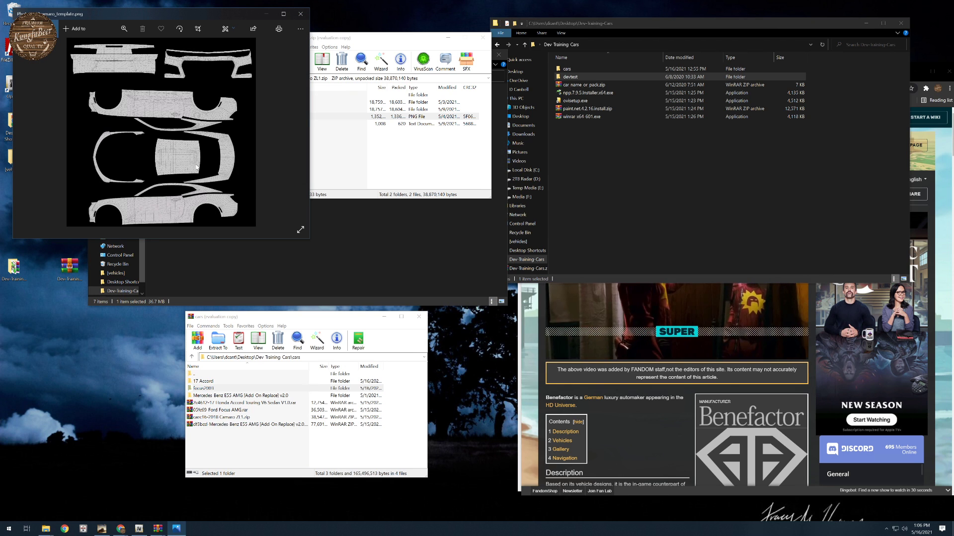
click(298, 16)
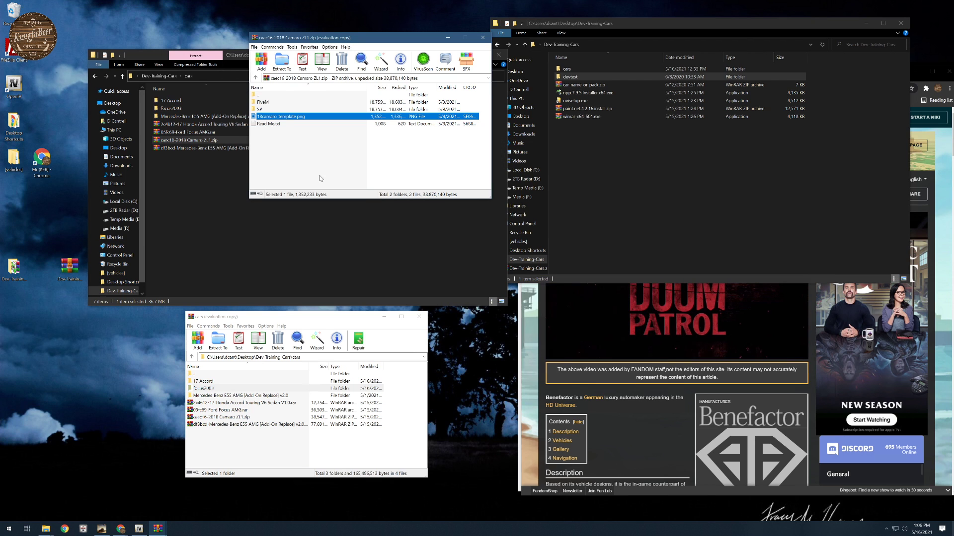
- Review the 18camaro resource inside the archive's FiveM folder, including the model files in its stream folder
double_click(265, 102)
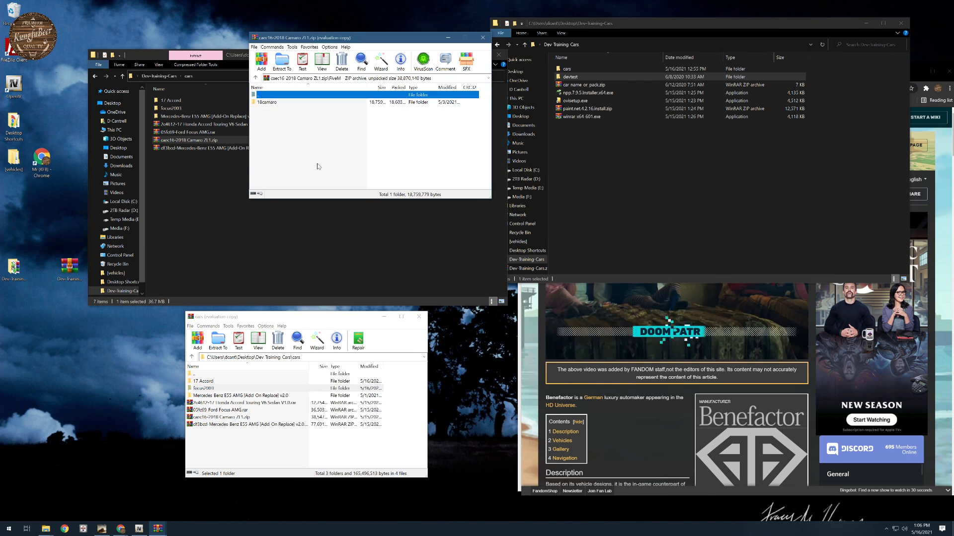
double_click(275, 103)
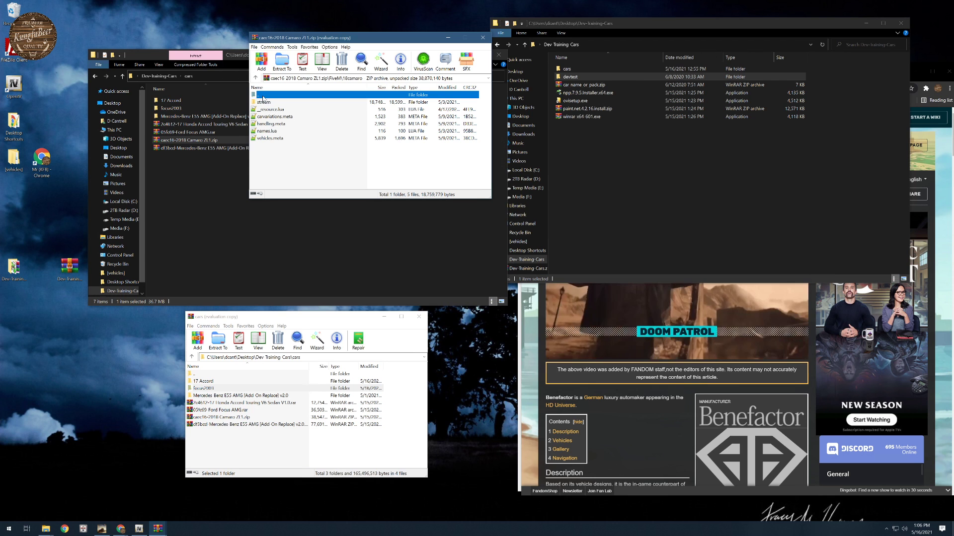
double_click(264, 103)
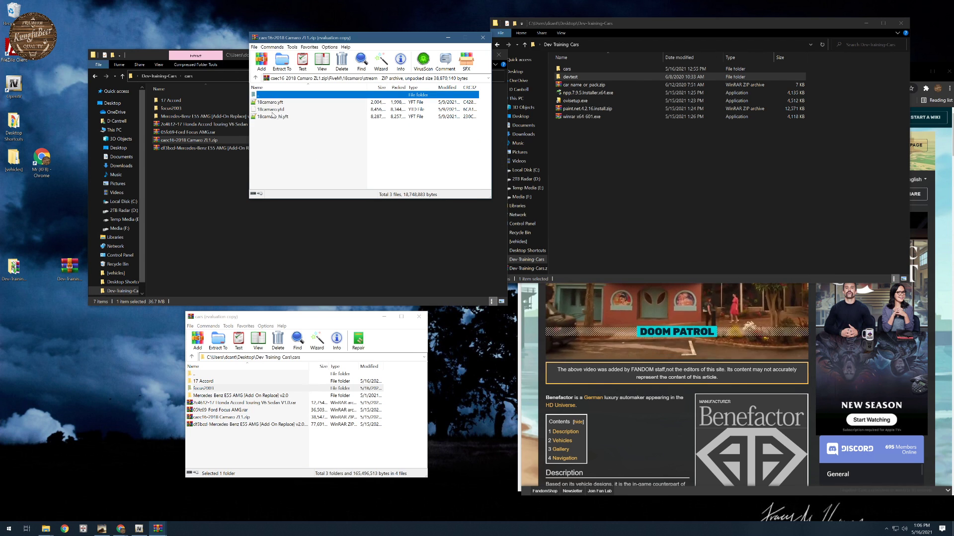
click(256, 78)
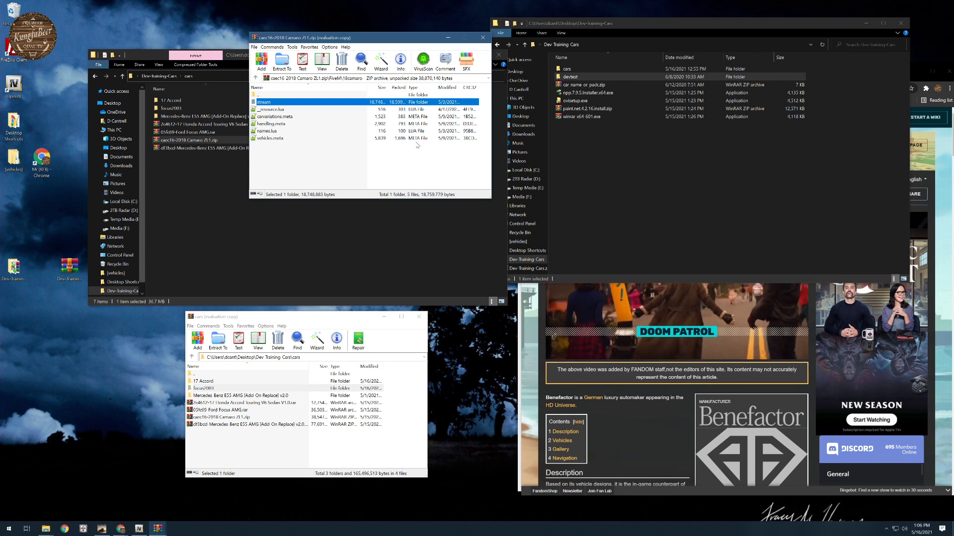
- Open the devtest folder and retrace the Camaro archive's path from its root to FiveM's 18camaro folder
double_click(567, 77)
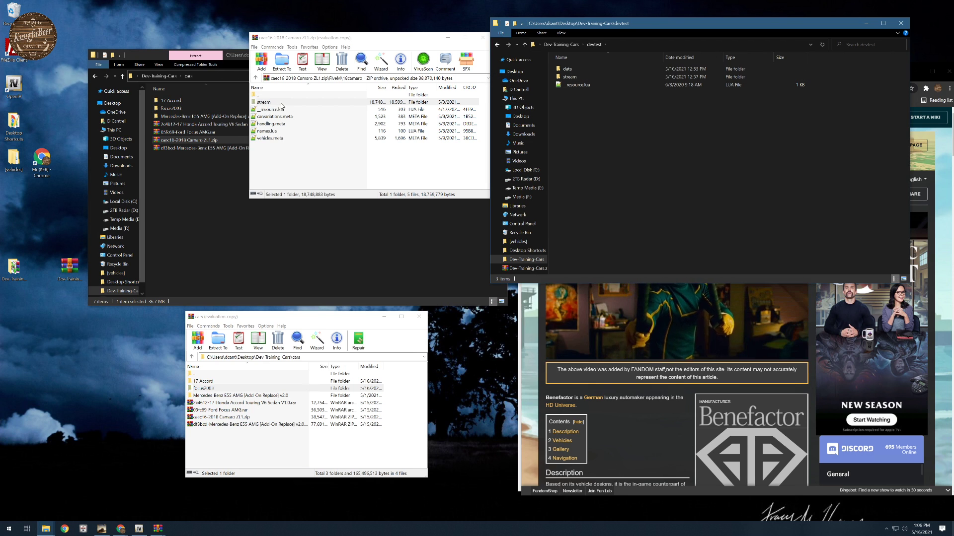
click(255, 78)
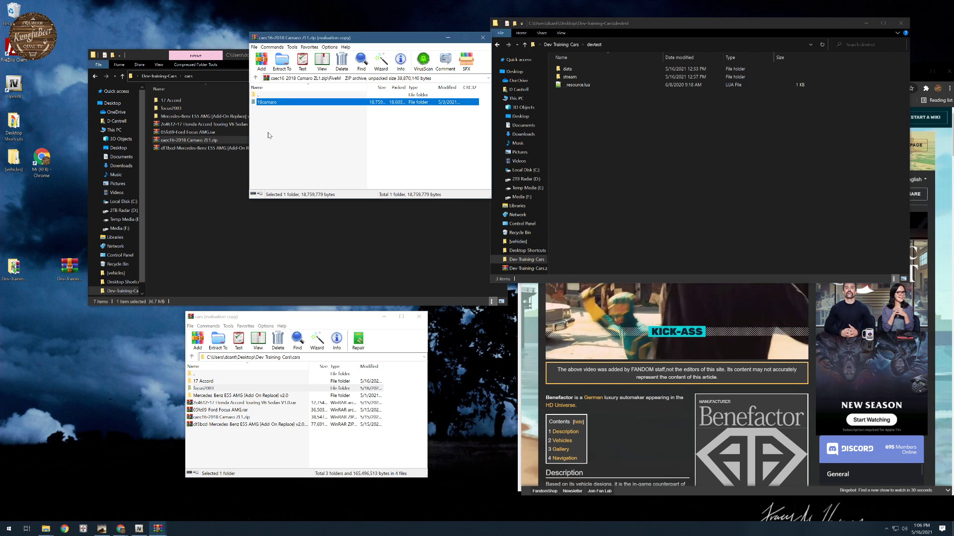
click(255, 78)
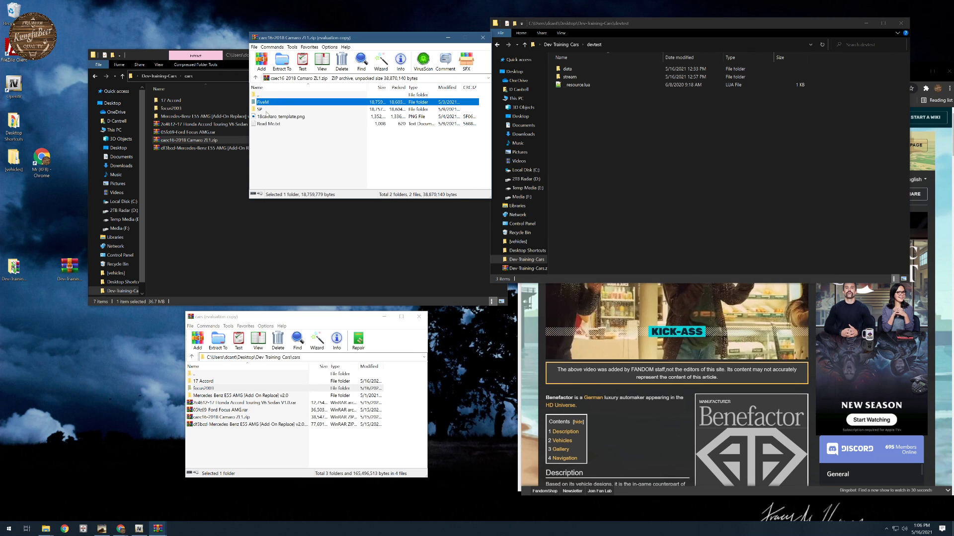
double_click(268, 102)
double_click(271, 102)
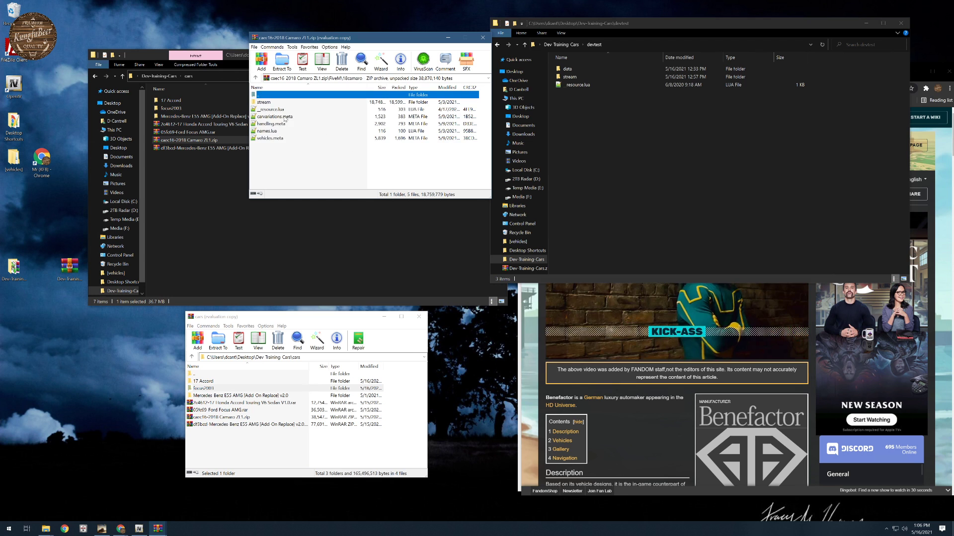
- Open the Camaro's vehicles.meta and examine its entries down to the wheel type and vehicle class
double_click(270, 139)
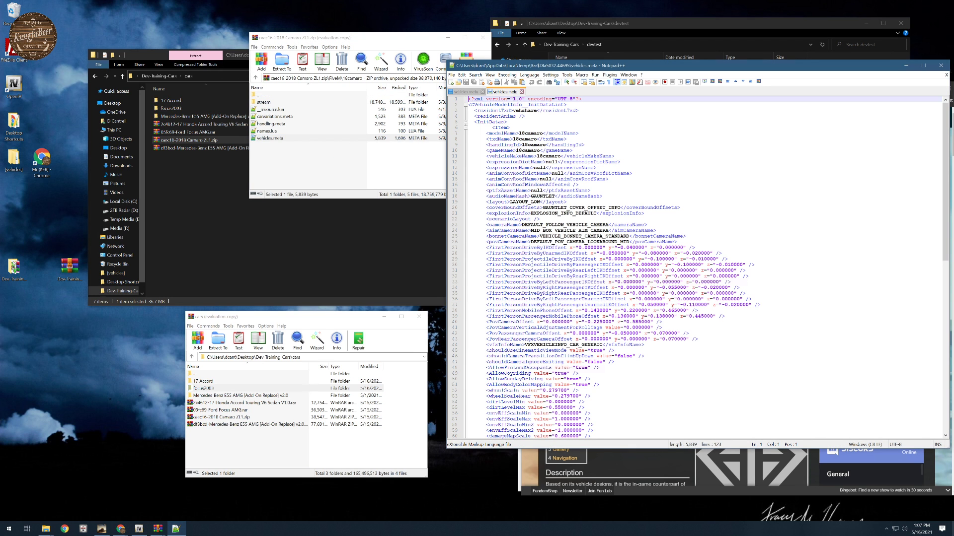
scroll(695, 269, down, 16)
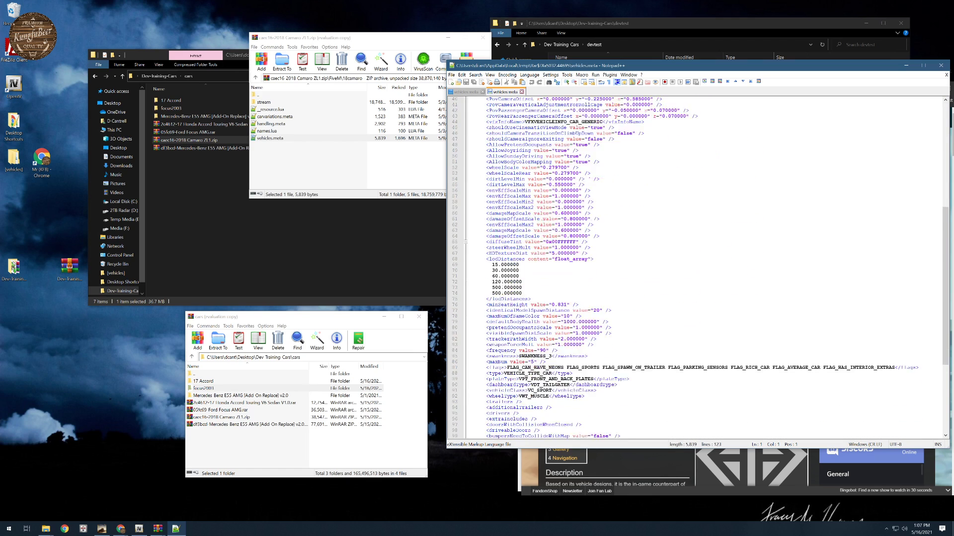
scroll(696, 269, down, 6)
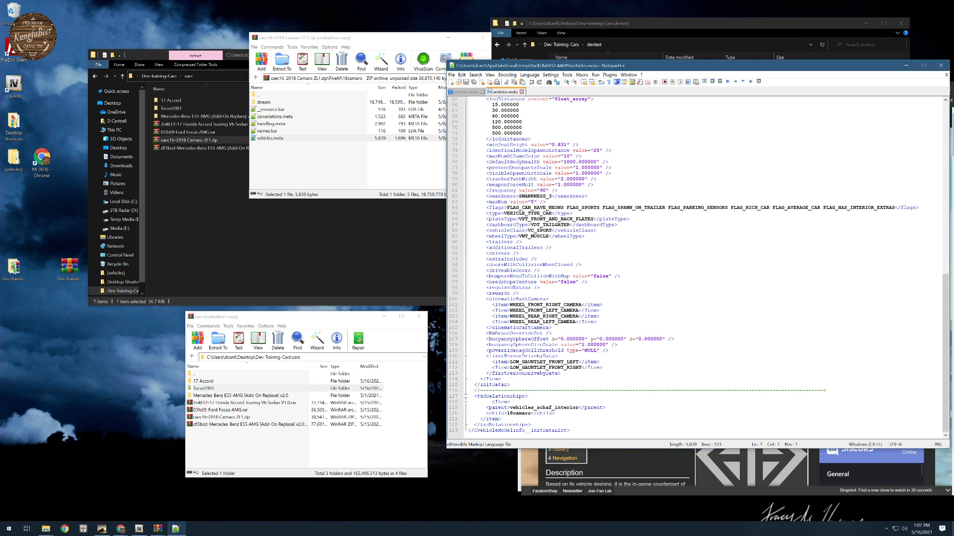
double_click(534, 237)
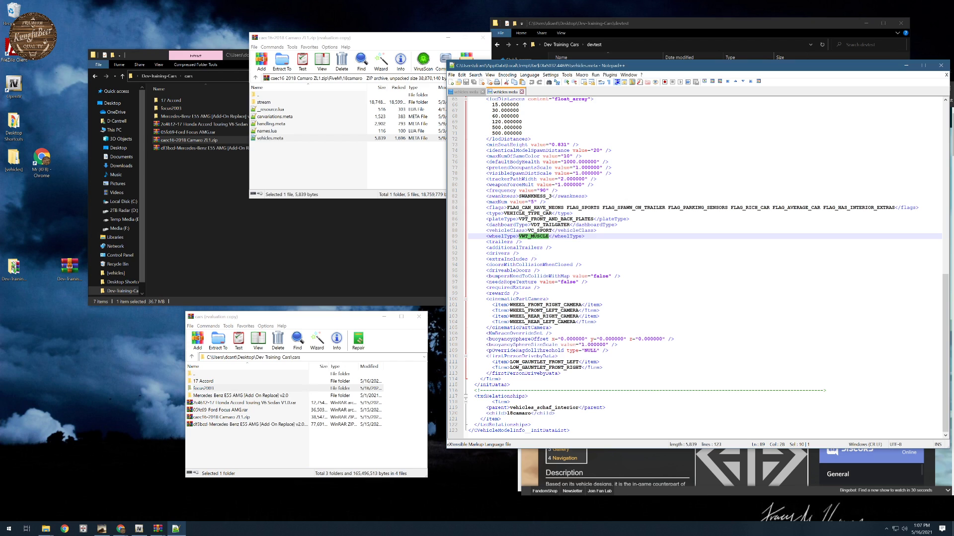
double_click(539, 230)
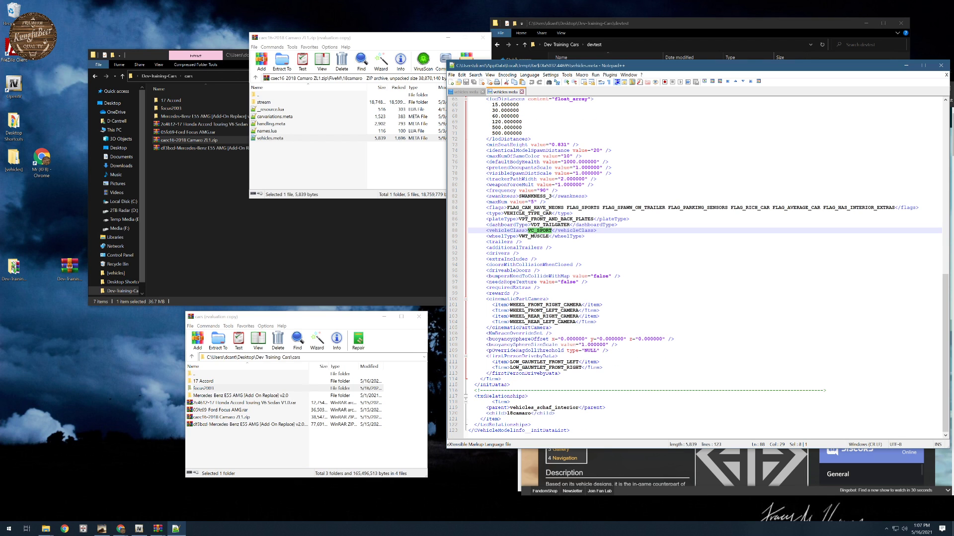
- Recheck the Camaro's vehicles.meta from its model name to its vehicle class, then close the file and put the text editor away
scroll(695, 266, up, 20)
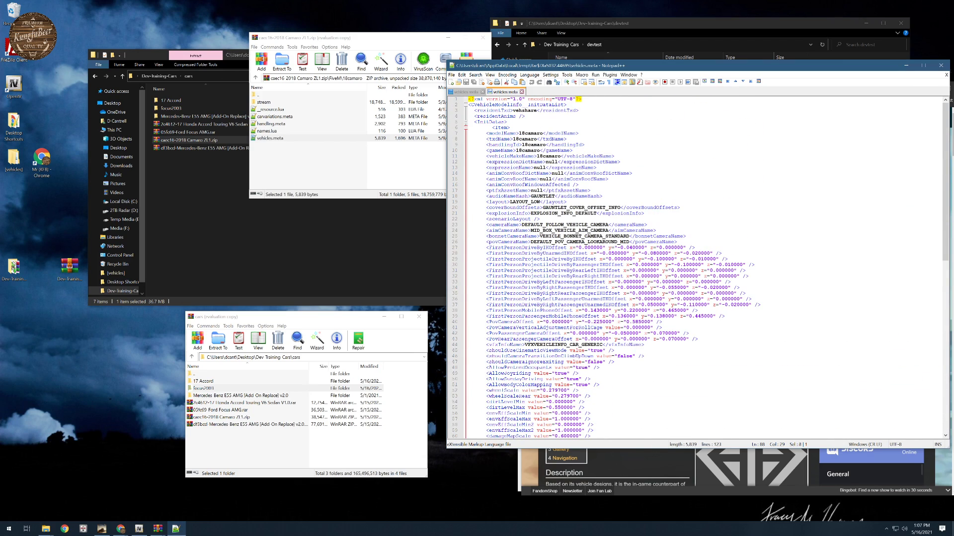
scroll(695, 266, down, 13)
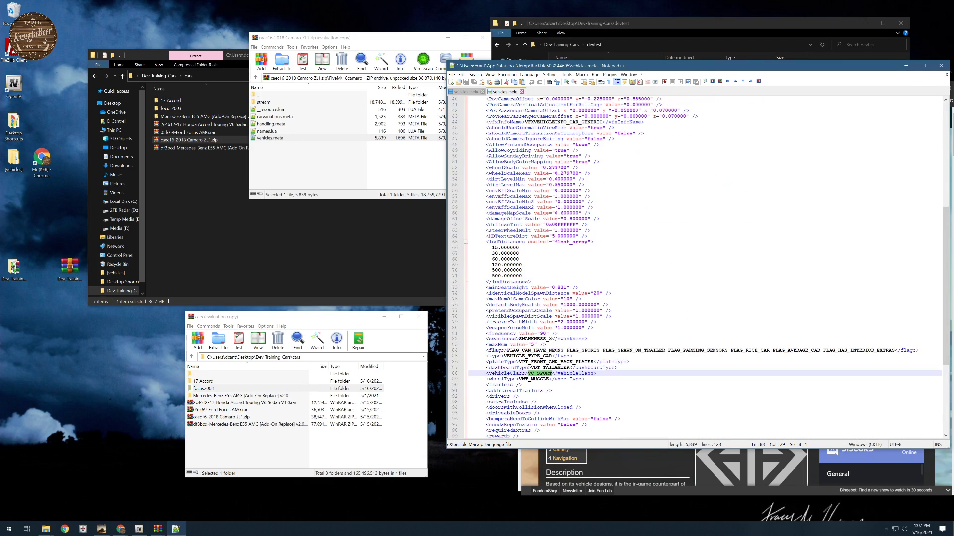
scroll(695, 269, down, 5)
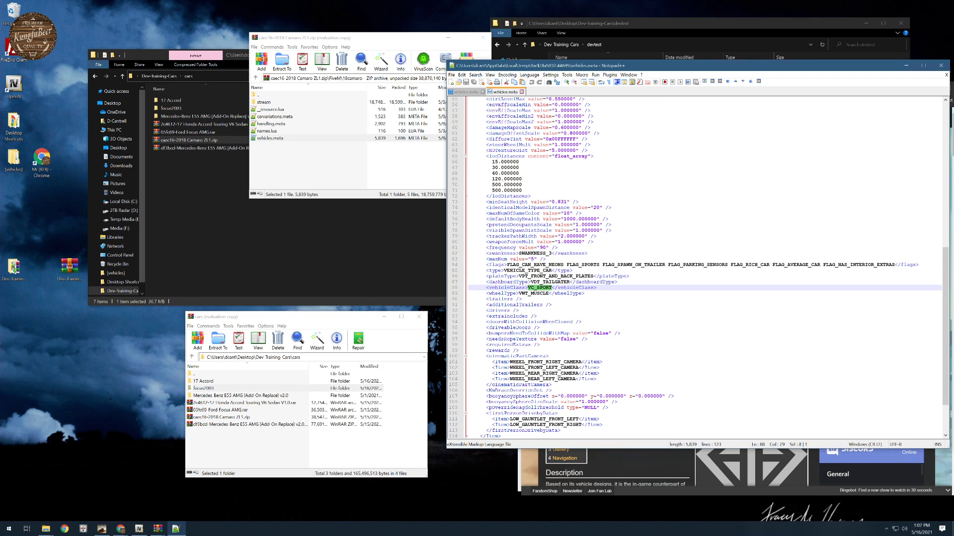
click(522, 92)
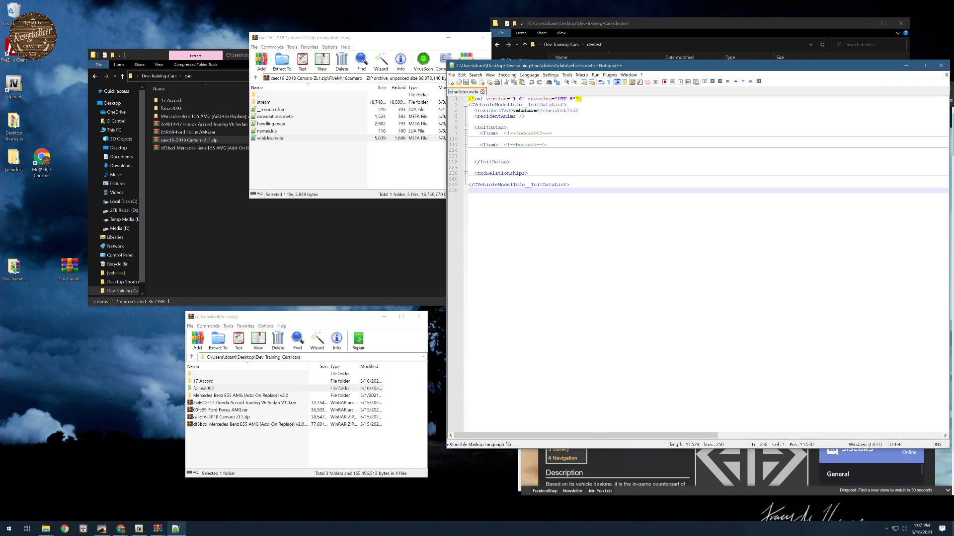
click(906, 66)
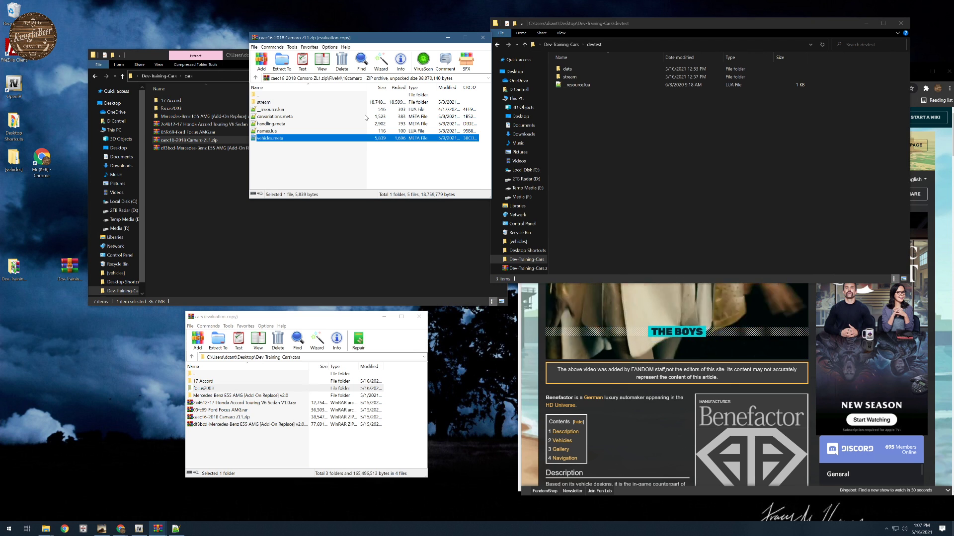
- Close the archive windows and the devtest and Dev-Training-Cars folder windows, moving the browser windows out of the way
drag(392, 40, 590, 317)
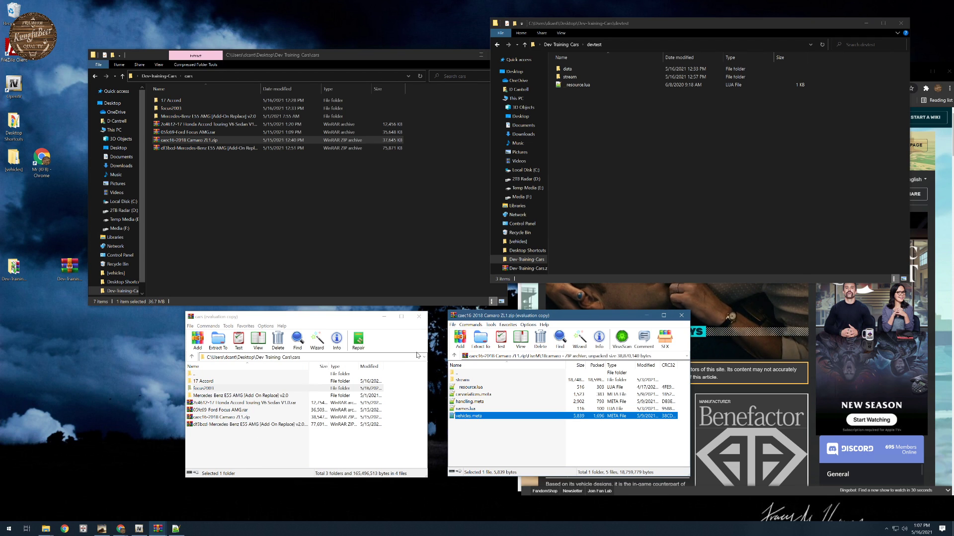
click(418, 316)
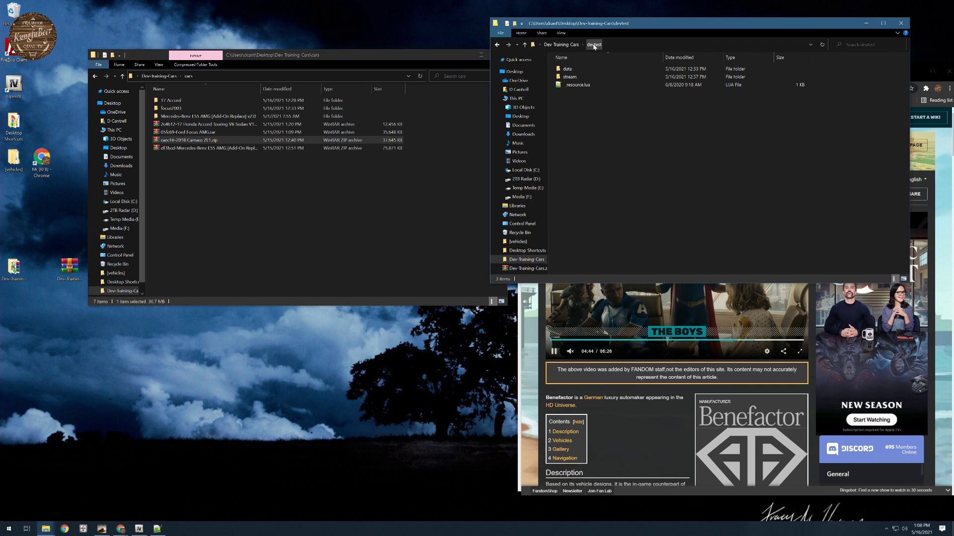
click(901, 24)
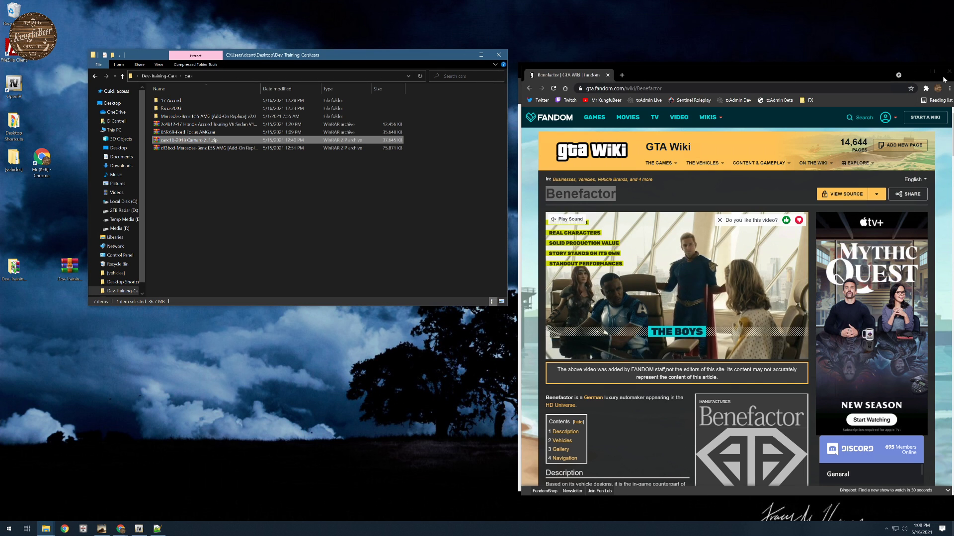
drag(624, 68, 562, 145)
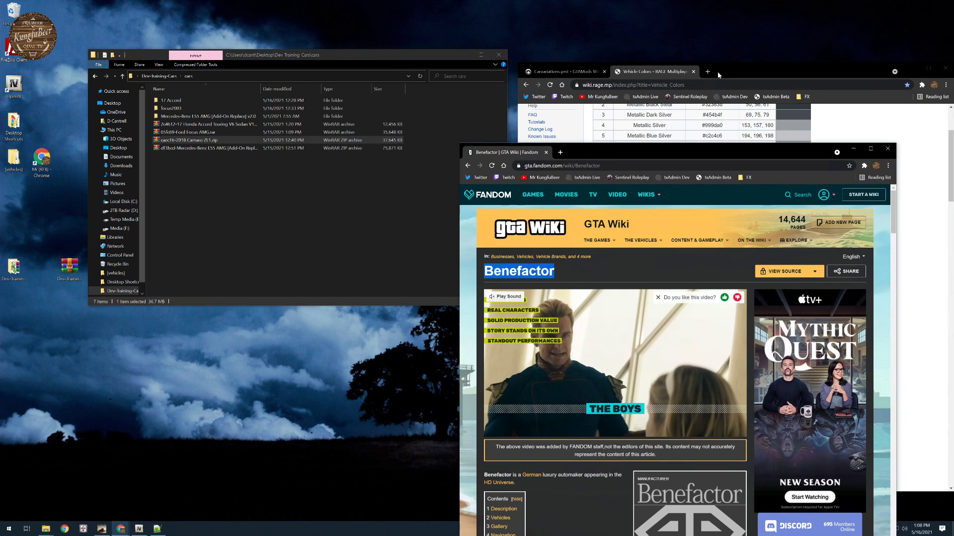
drag(717, 72, 706, 40)
drag(353, 58, 424, 32)
click(229, 51)
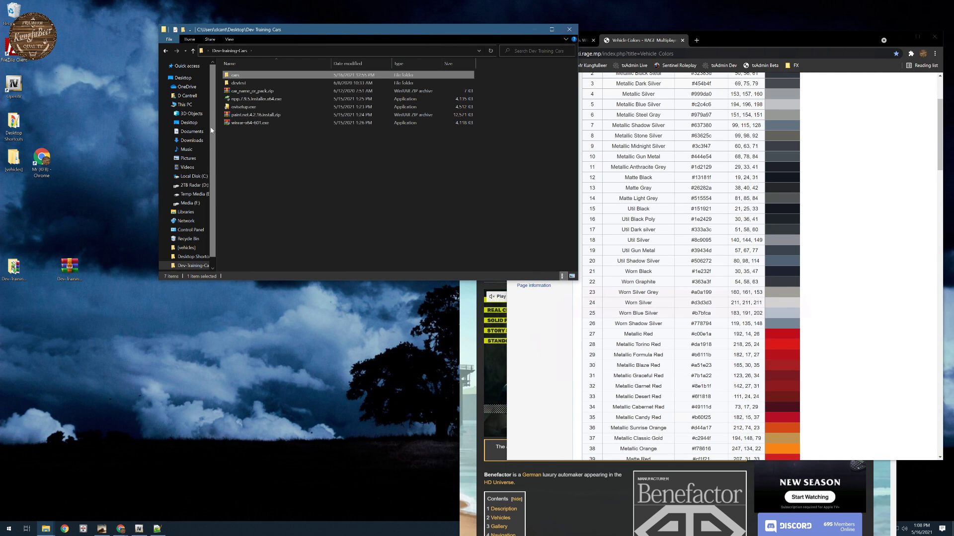
click(570, 29)
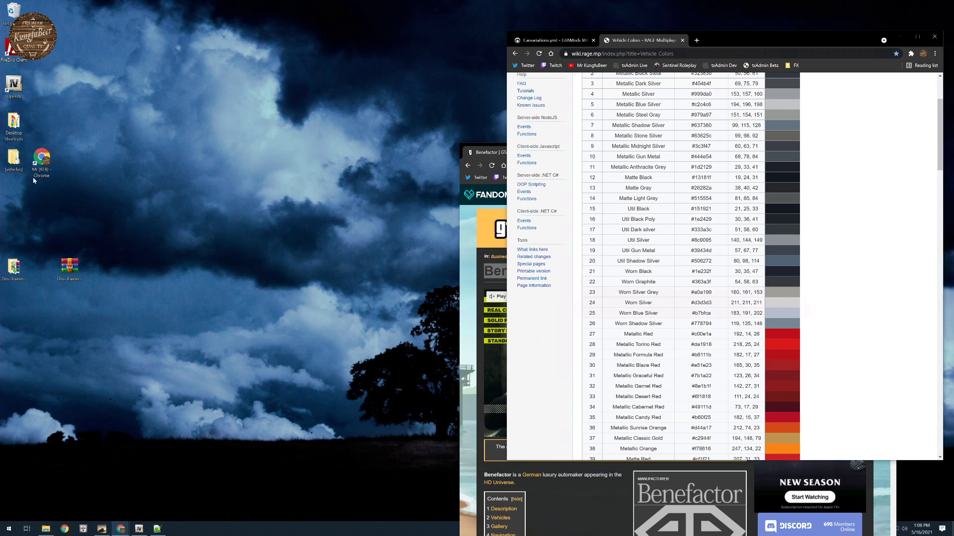
- Open the desktop's [vehicles] folder and examine the model files in vehicles-civilian's stream subfolder civcars
double_click(14, 159)
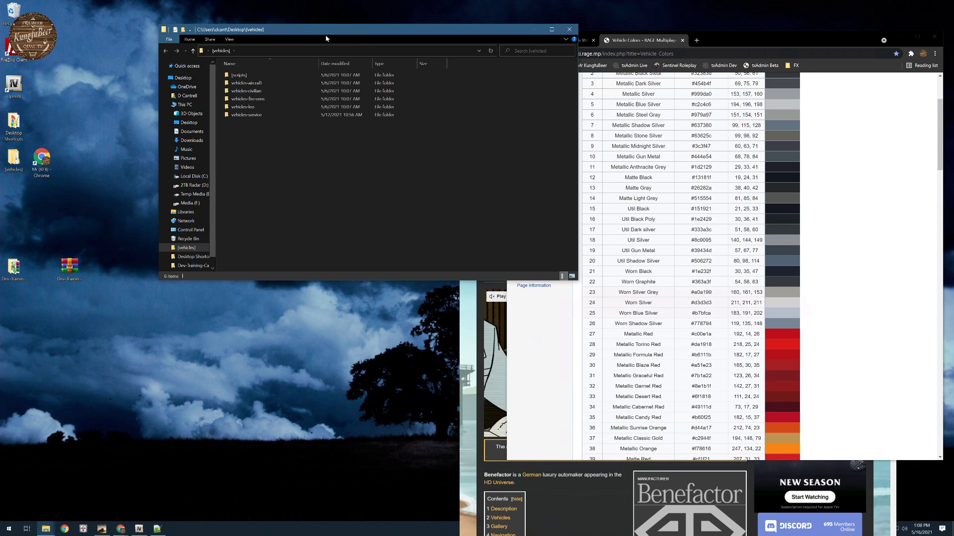
drag(326, 38, 332, 72)
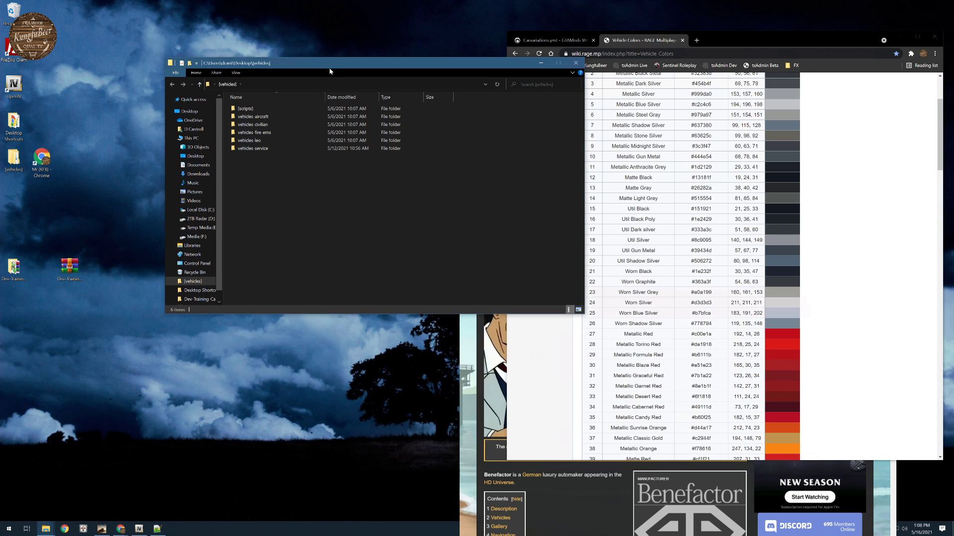
double_click(252, 125)
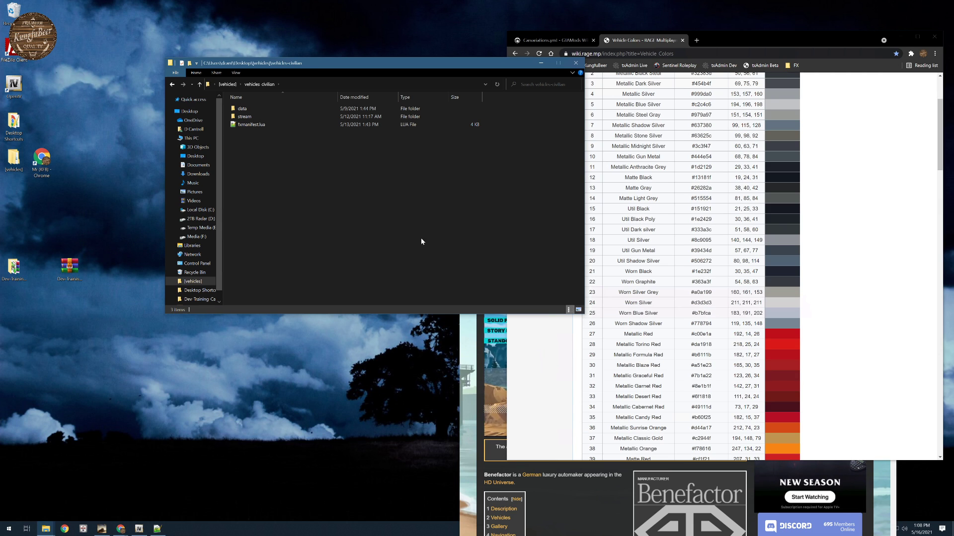
double_click(244, 116)
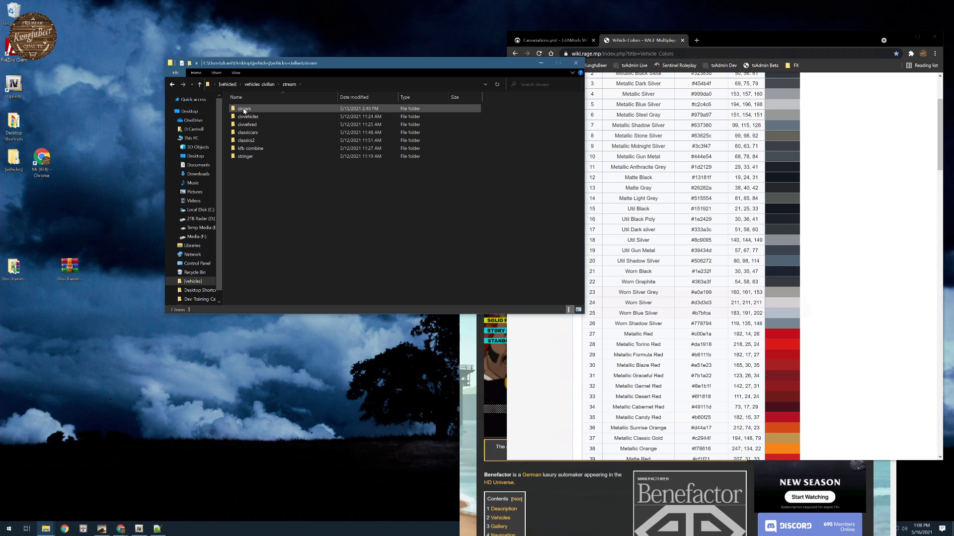
double_click(243, 109)
scroll(266, 271, down, 14)
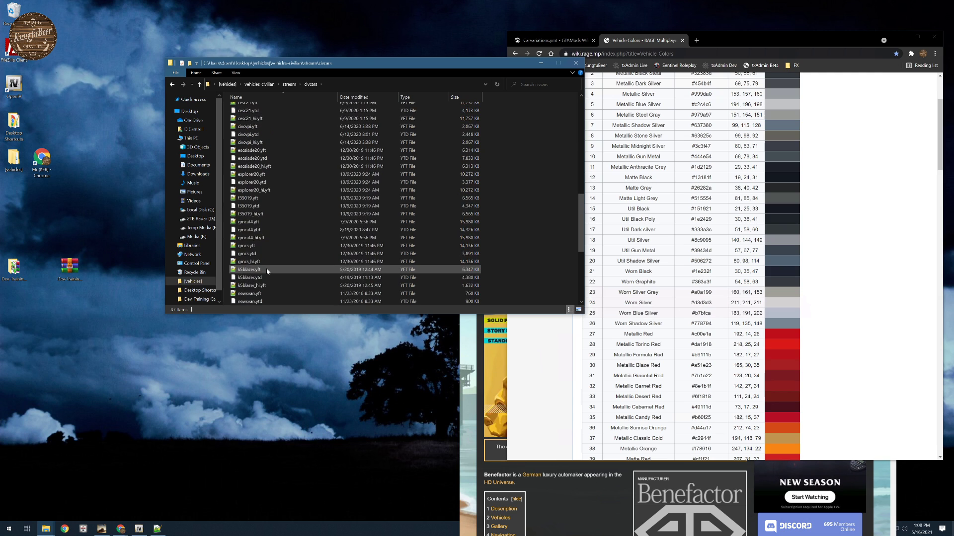
click(172, 83)
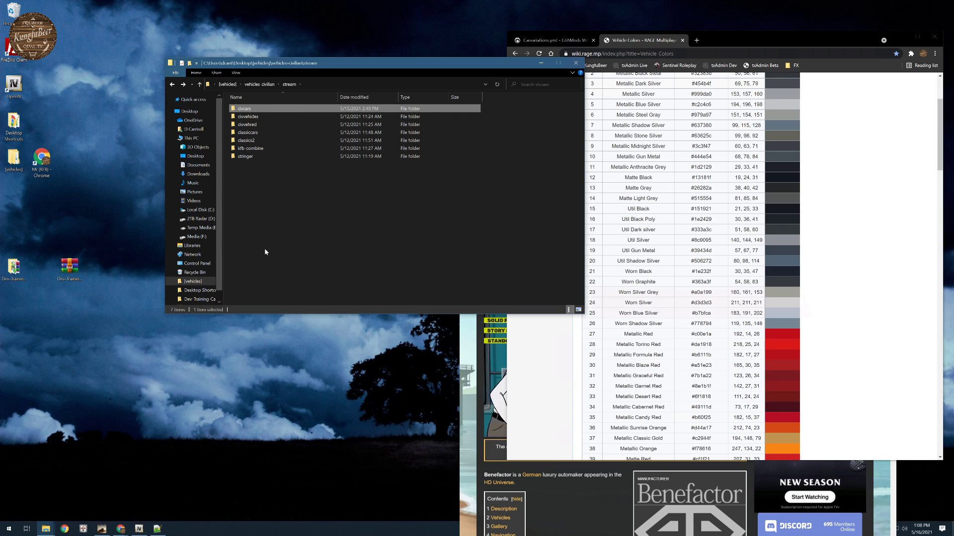
- Review how the vehicles-civilian resource organises its stream folder, including the contents of stringer and kfb-combine
click(264, 84)
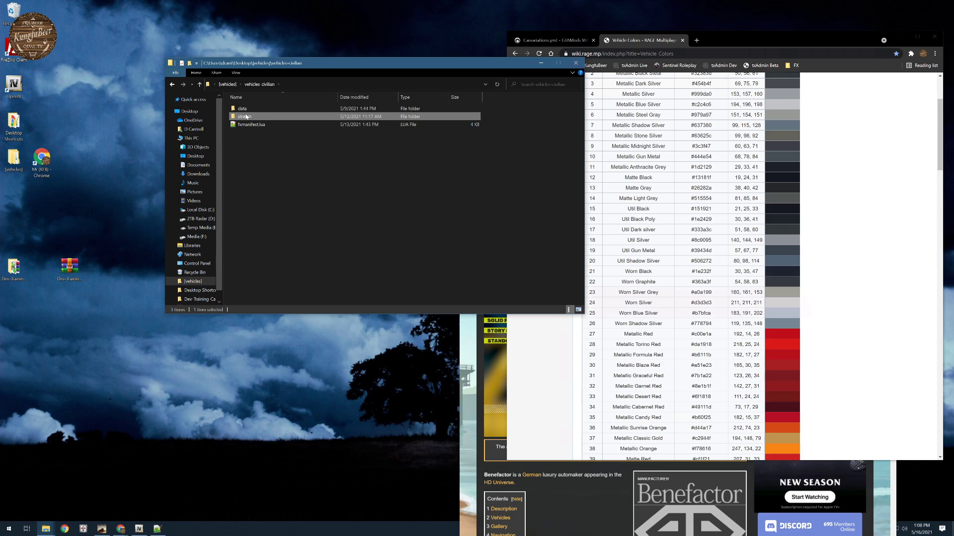
double_click(245, 117)
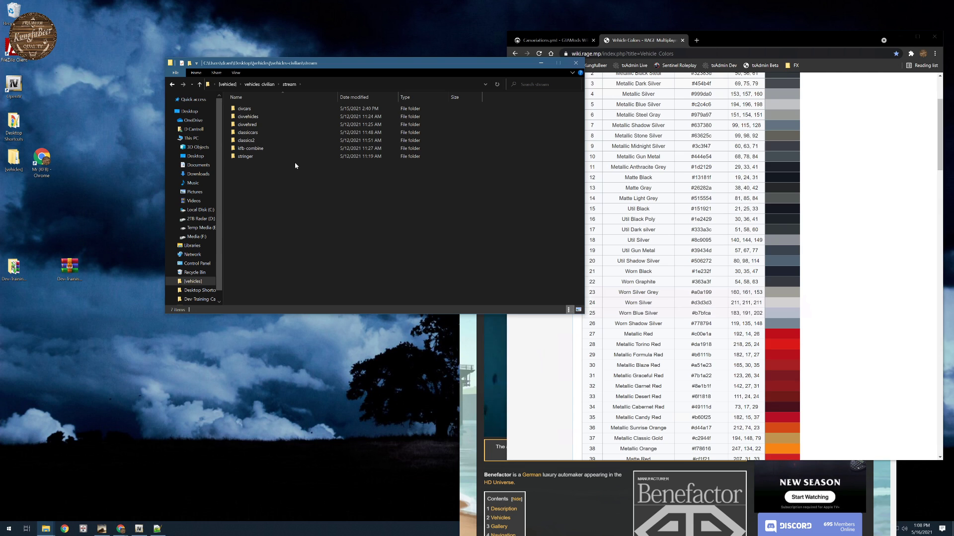
double_click(245, 156)
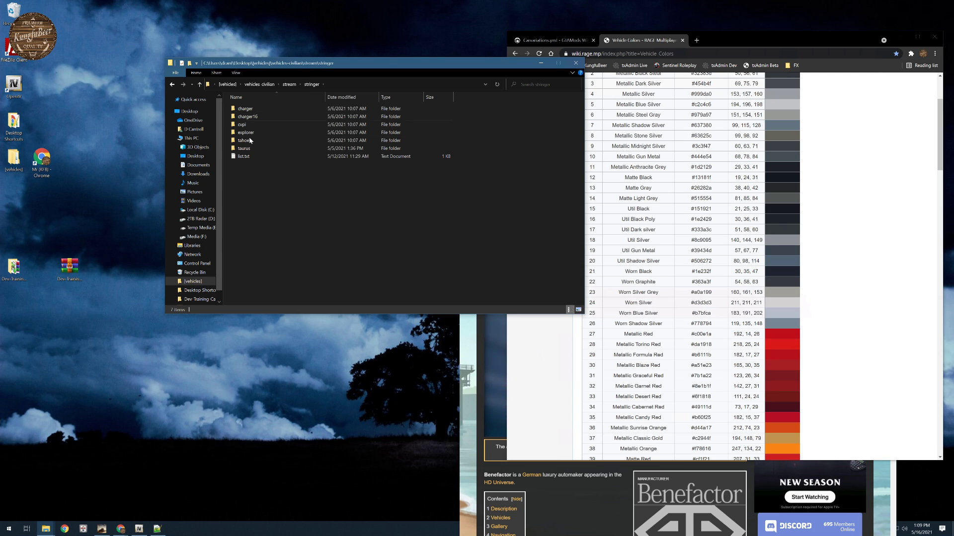
click(289, 84)
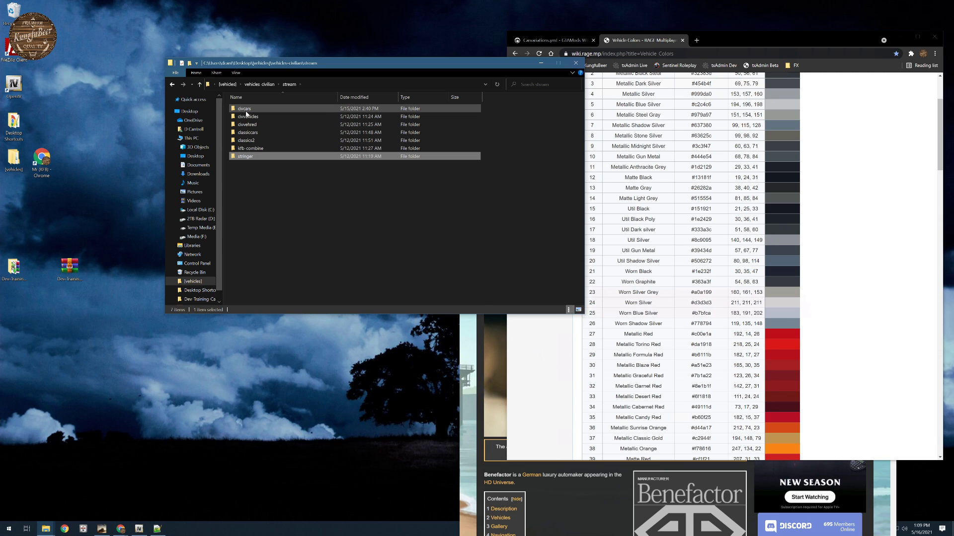
double_click(250, 149)
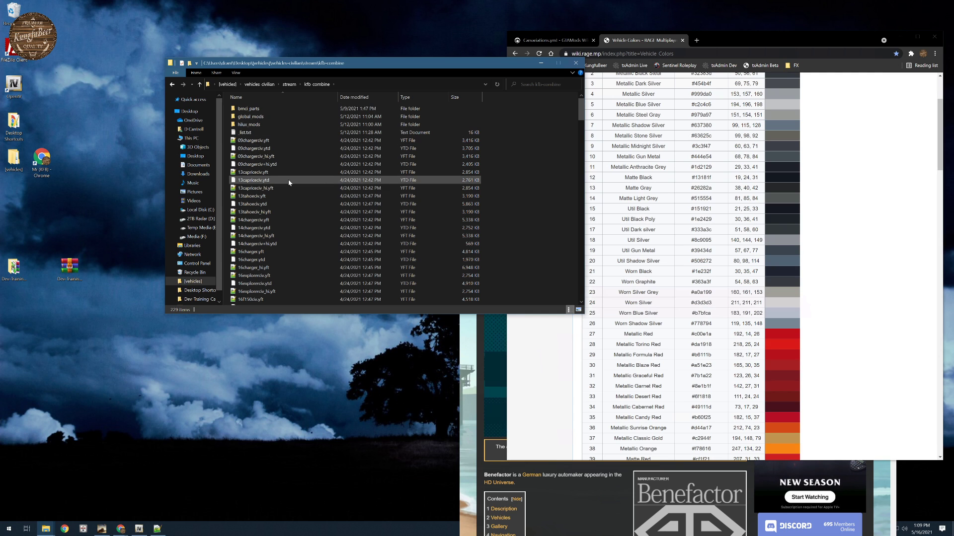
click(289, 84)
- Look through the full list of civcars model files again and return to the stream folder
double_click(252, 110)
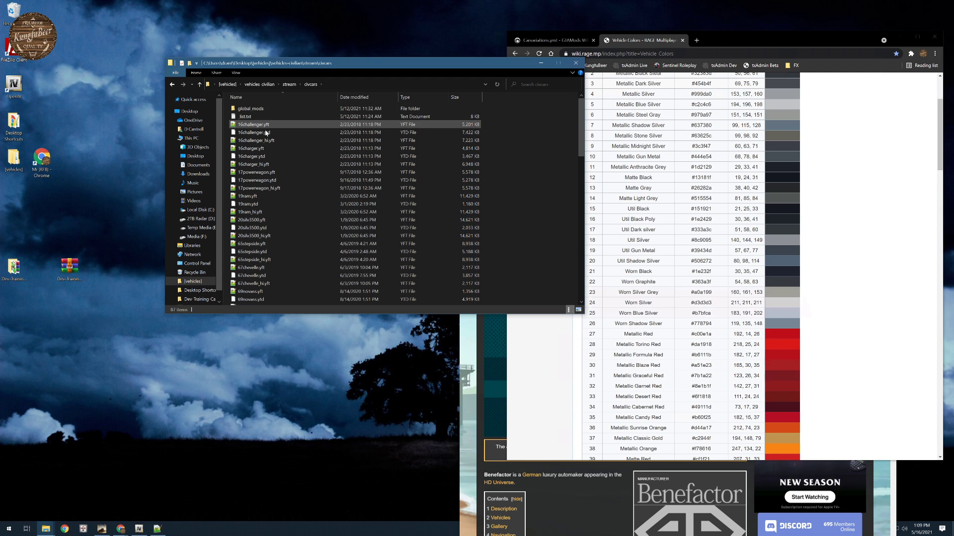
scroll(267, 222, down, 18)
scroll(267, 221, down, 2)
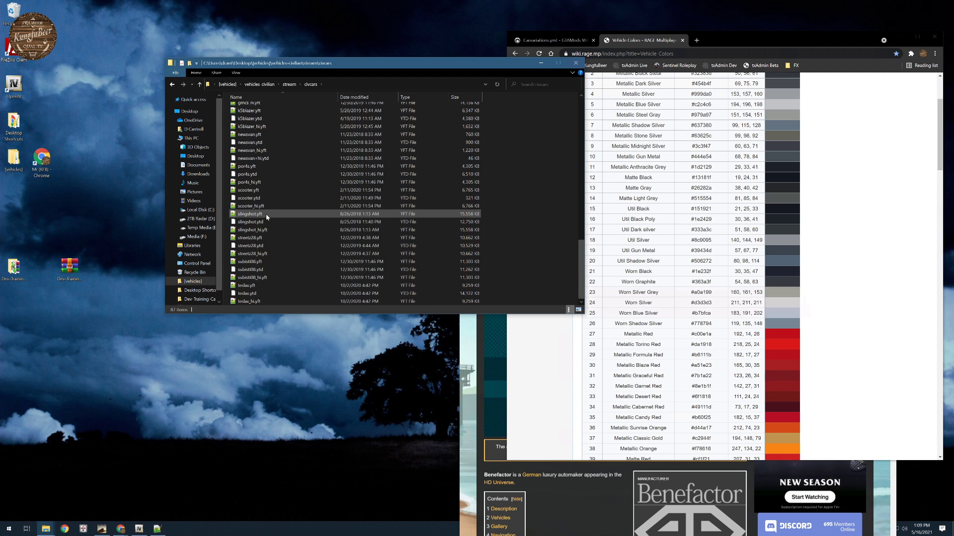
scroll(267, 217, up, 20)
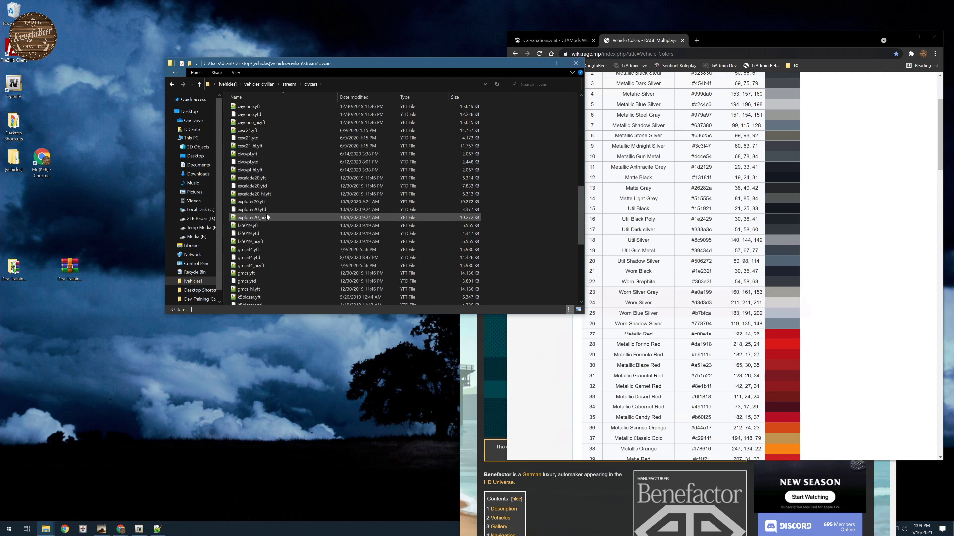
click(289, 84)
- Open the vehicles.meta in vehicles-civilian's data folder for civcars and examine its 16challenger and 16charger entries
click(264, 85)
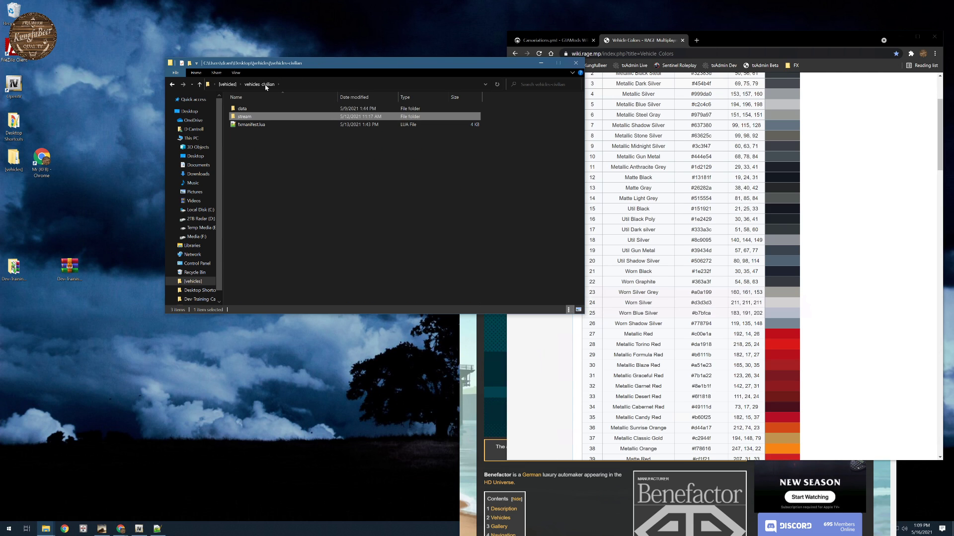
double_click(251, 112)
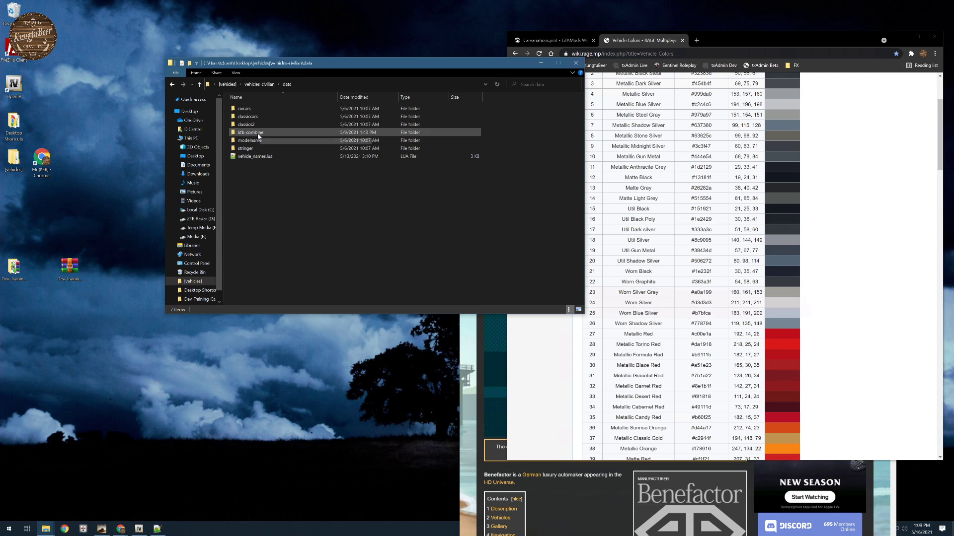
double_click(254, 122)
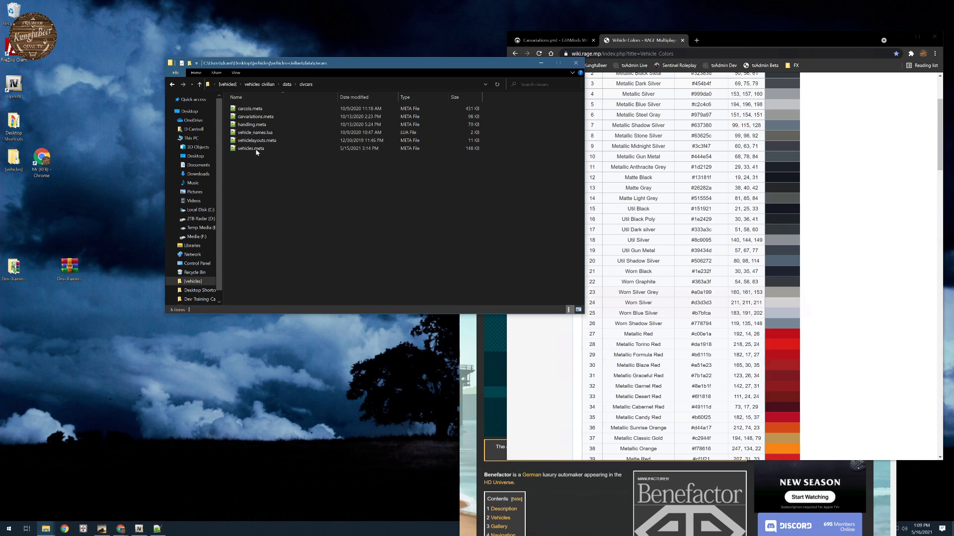
double_click(283, 149)
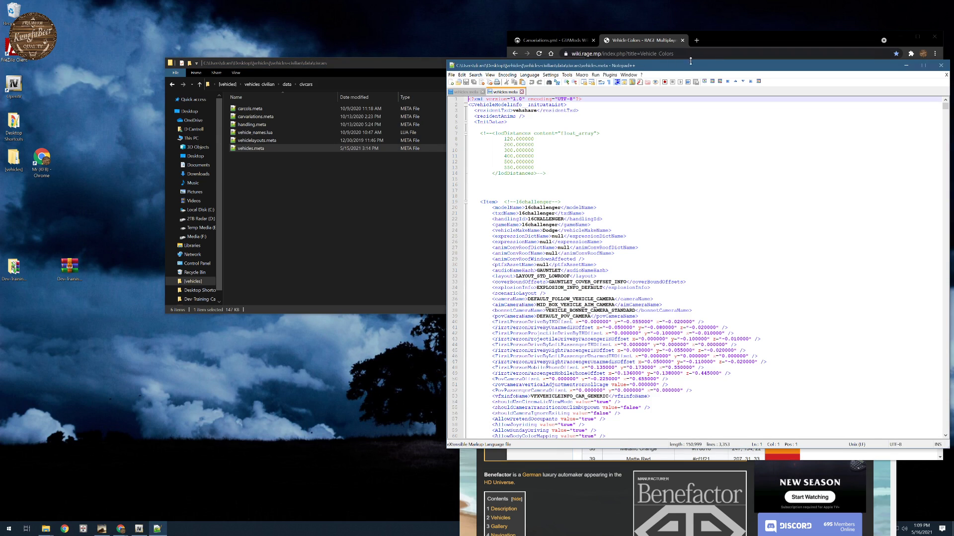
drag(678, 60, 499, 63)
scroll(512, 259, down, 20)
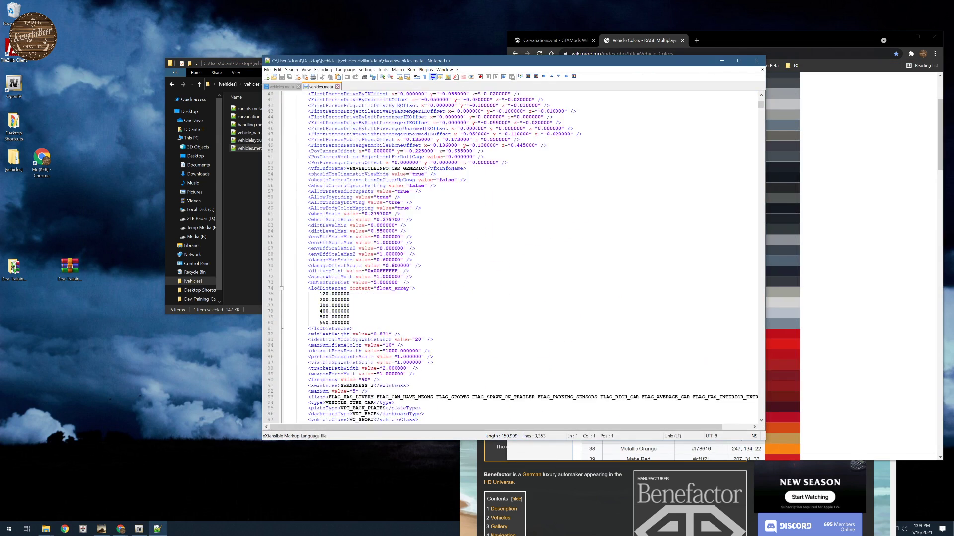
scroll(512, 258, down, 20)
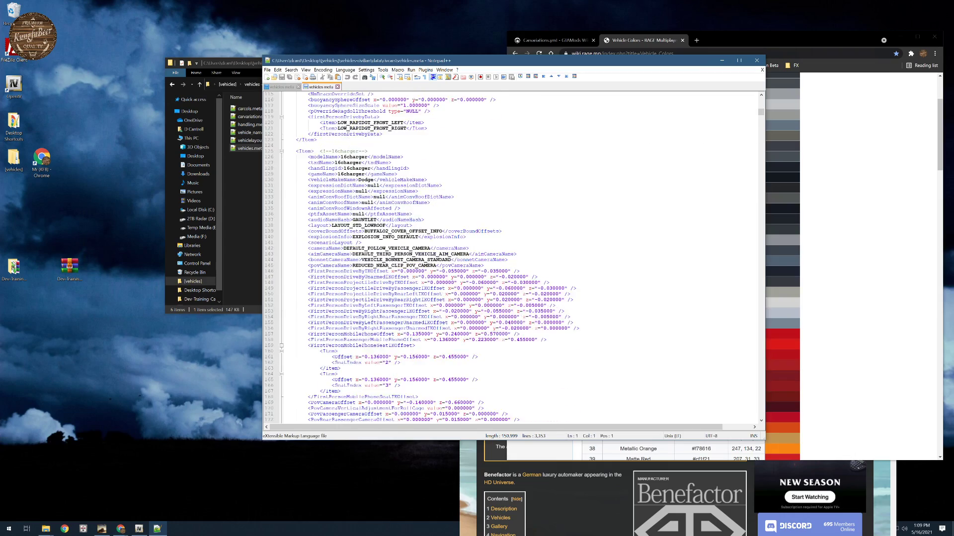
scroll(511, 258, up, 20)
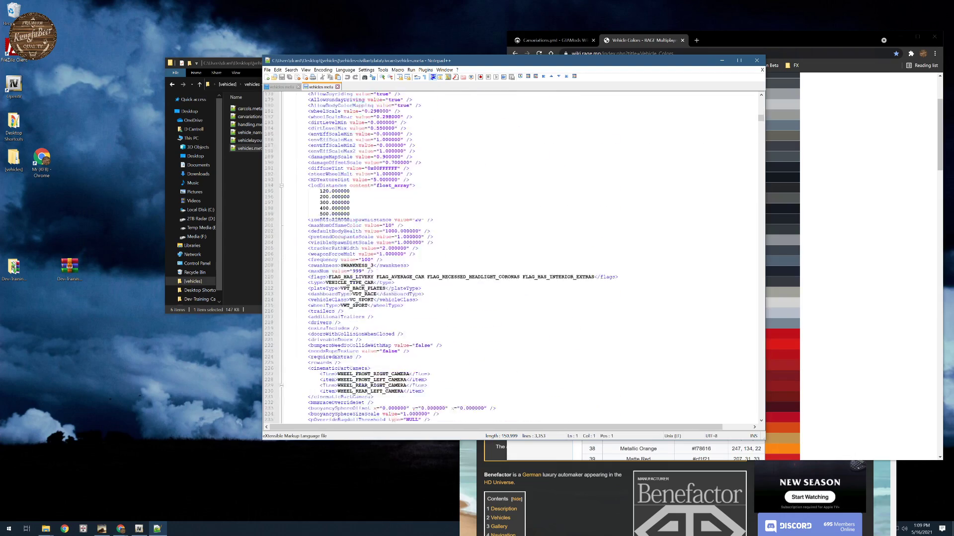
scroll(512, 259, up, 20)
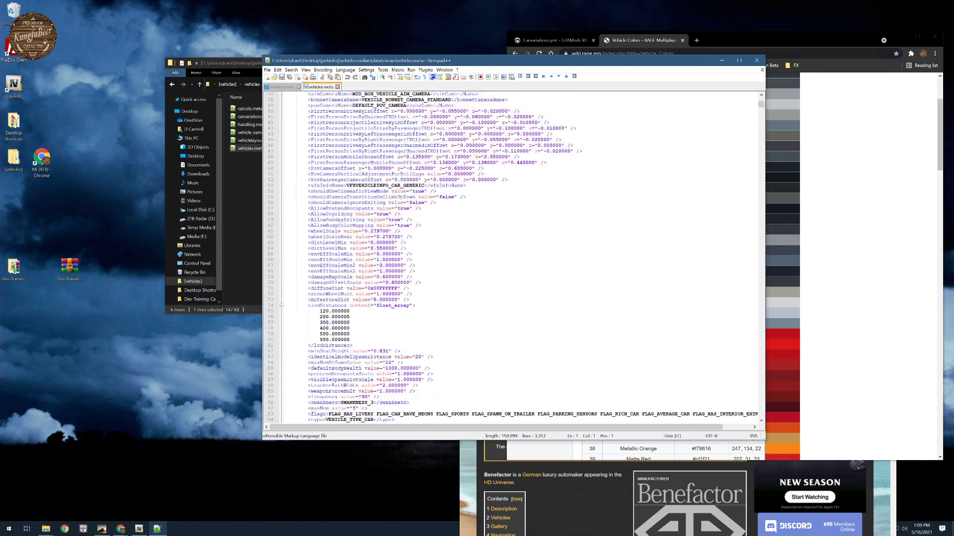
- Collapse the vehicle entries in vehicles.meta from 16challenger through asea so only their commented Item lines show
click(281, 197)
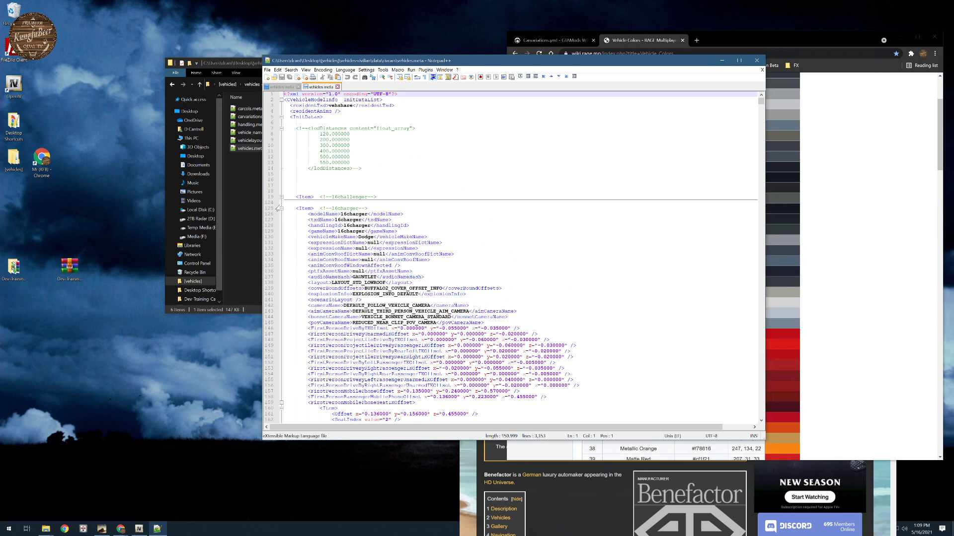
click(281, 209)
click(281, 221)
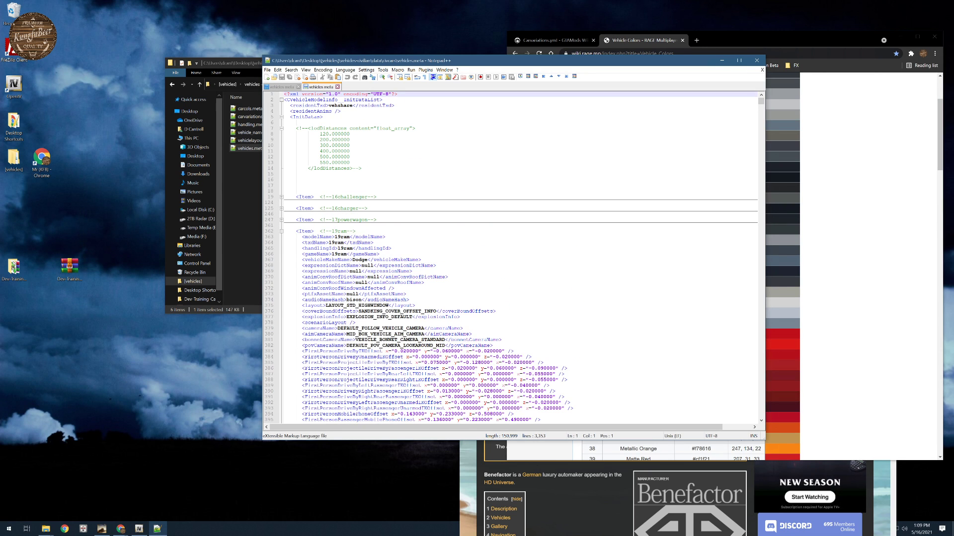
click(281, 232)
click(281, 243)
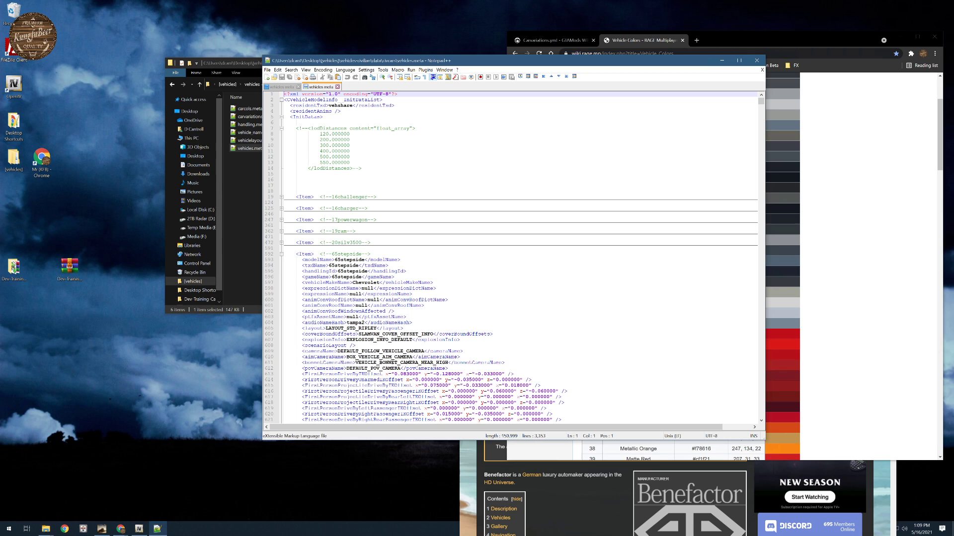
click(281, 254)
click(281, 266)
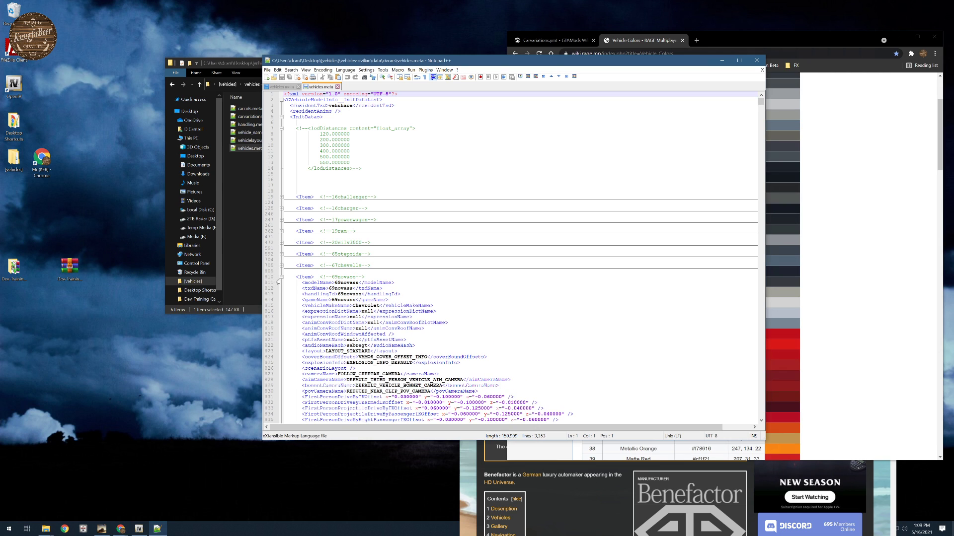
click(281, 278)
click(281, 288)
click(284, 300)
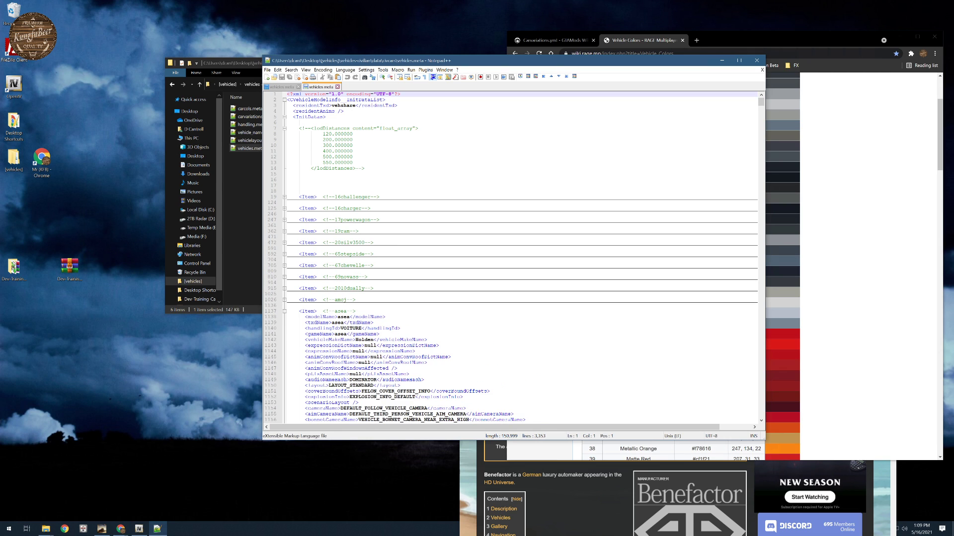
click(284, 312)
- Collapse the following vehicle entries in vehicles.meta, from the Aston Martin item after asea through gmcat4
scroll(283, 313, down, 5)
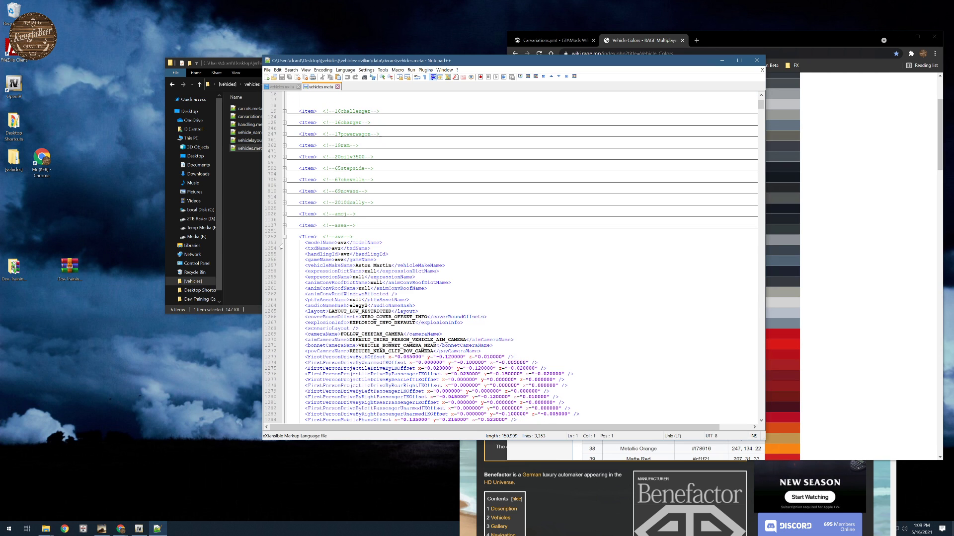
click(284, 237)
click(284, 249)
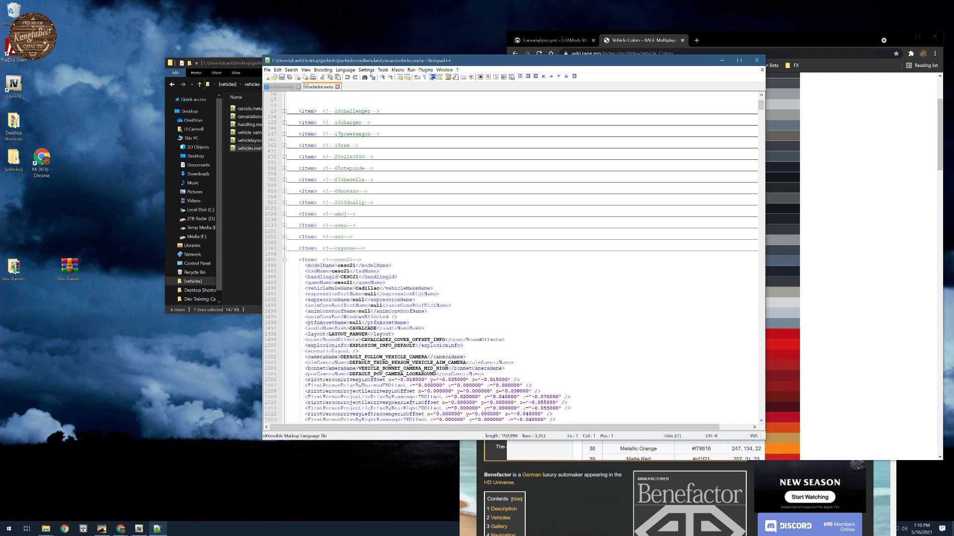
click(284, 260)
click(284, 271)
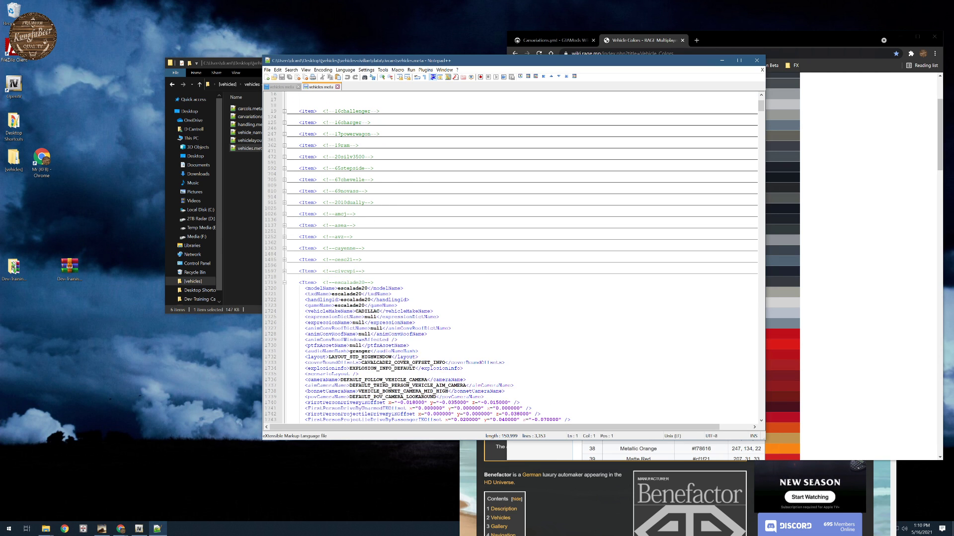
click(284, 283)
scroll(283, 286, down, 1)
click(284, 276)
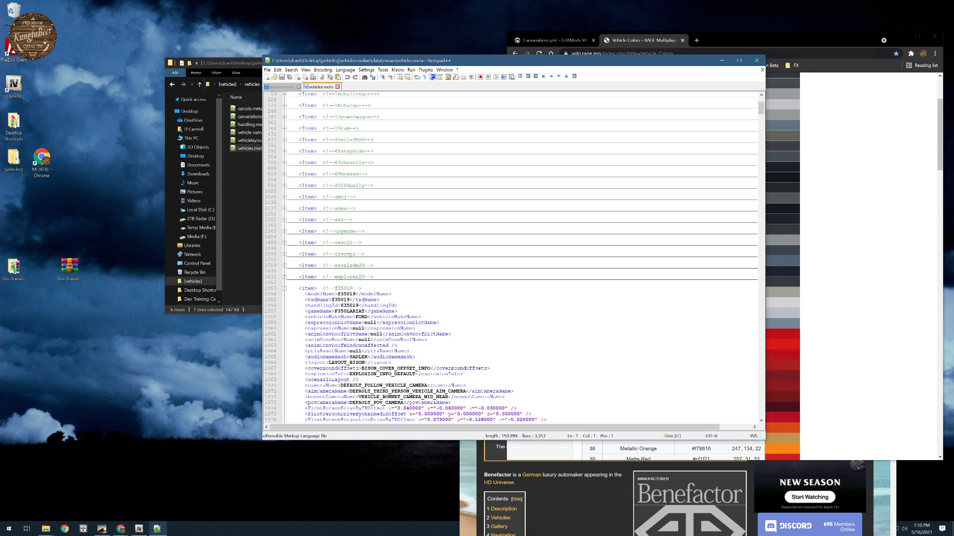
click(284, 288)
click(285, 300)
- Collapse the remaining vehicle entries in vehicles.meta from gmcs through teslax, down to the txdRelationships section
scroll(284, 293, down, 2)
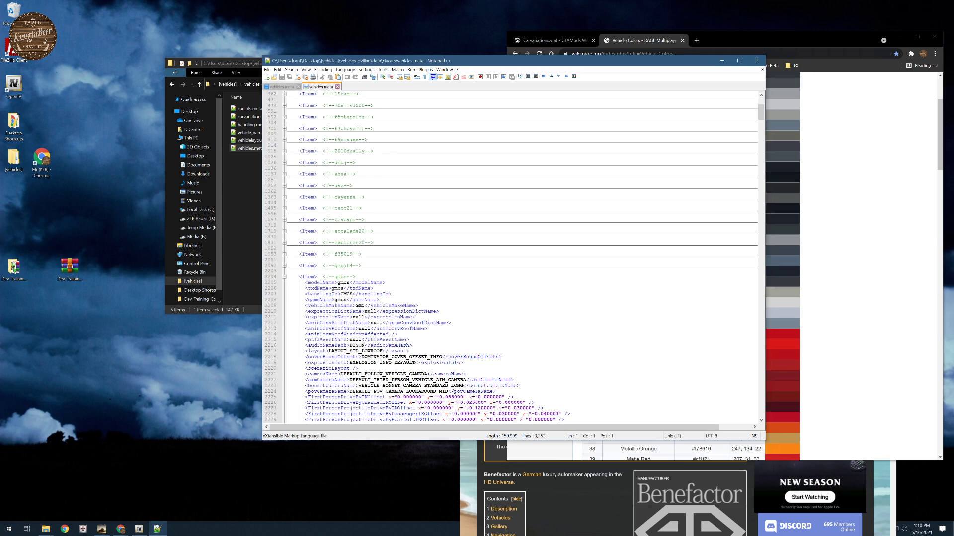
click(284, 276)
click(284, 288)
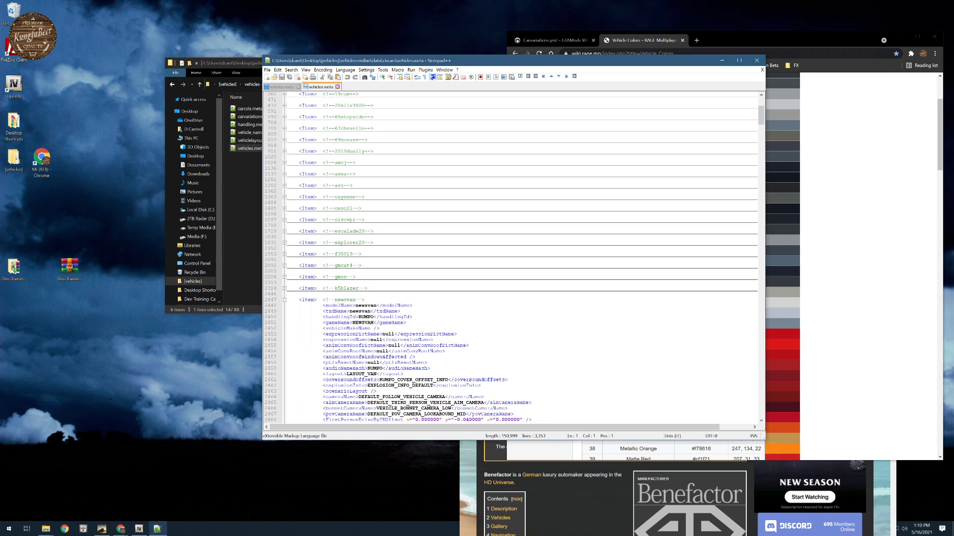
click(284, 300)
click(284, 311)
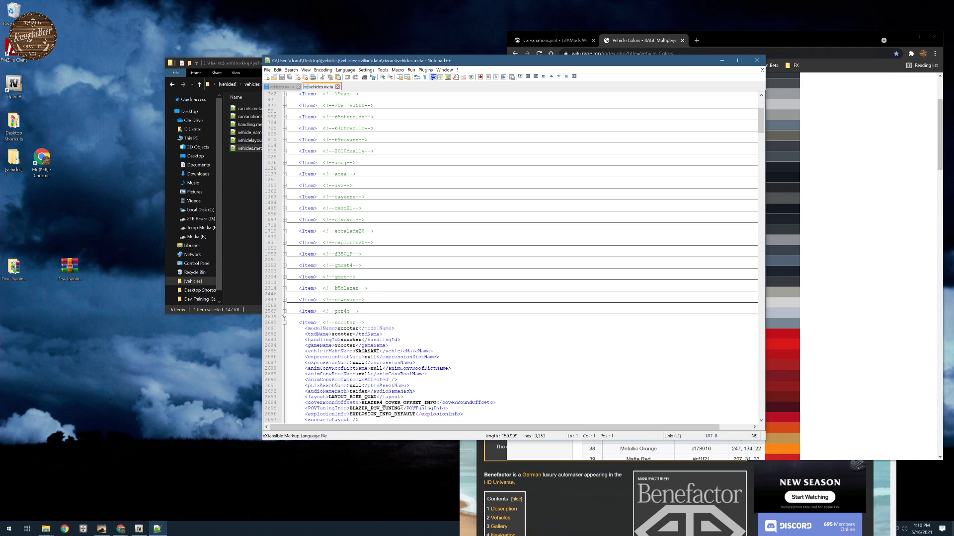
scroll(284, 305, down, 1)
click(285, 306)
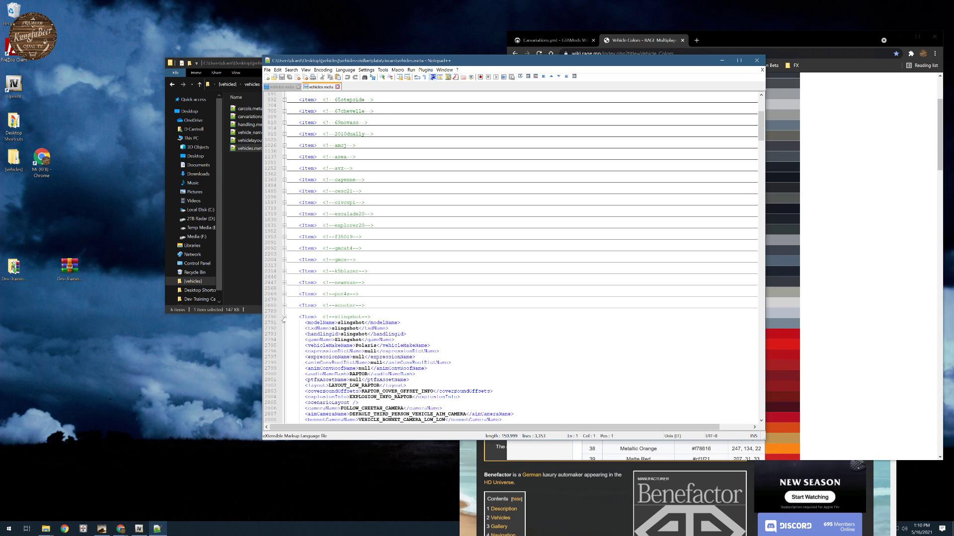
click(285, 317)
click(284, 329)
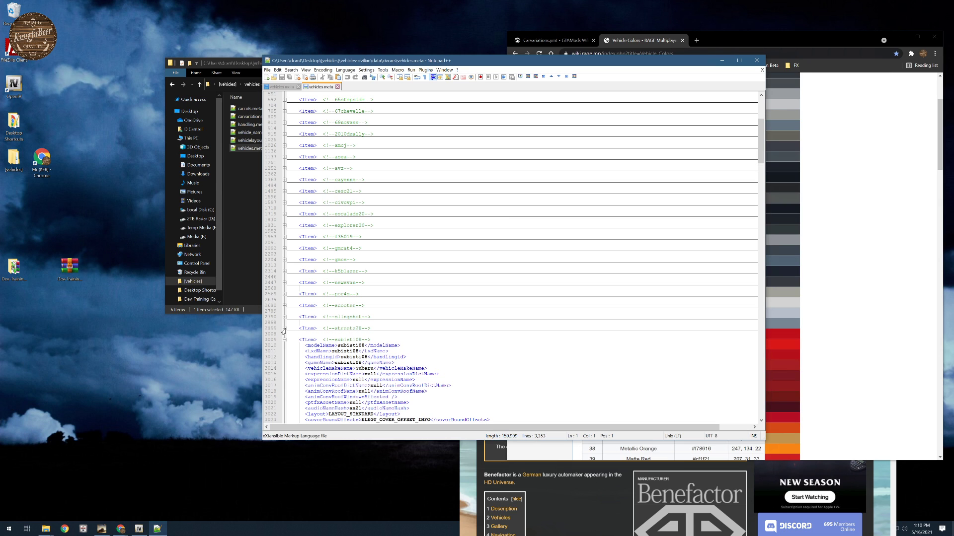
click(284, 339)
click(284, 351)
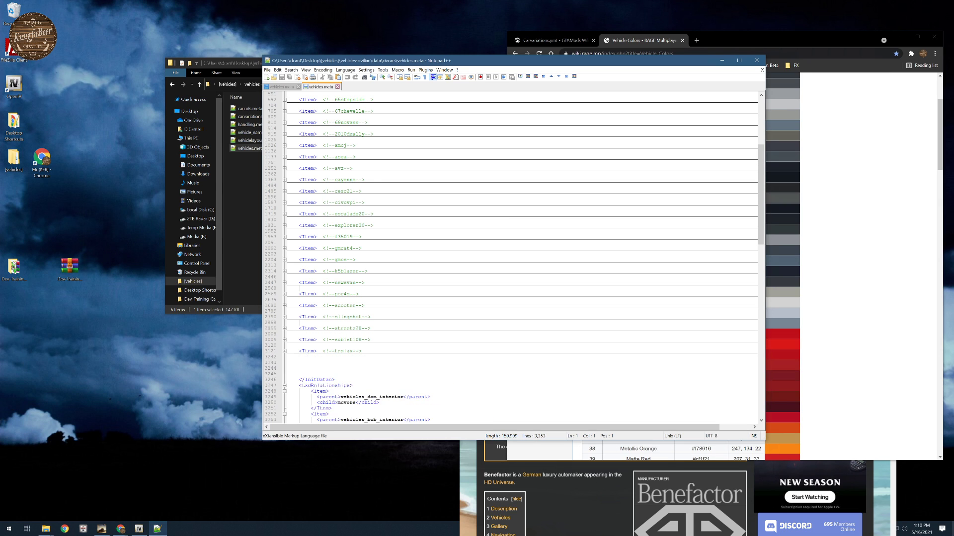
scroll(283, 355, down, 5)
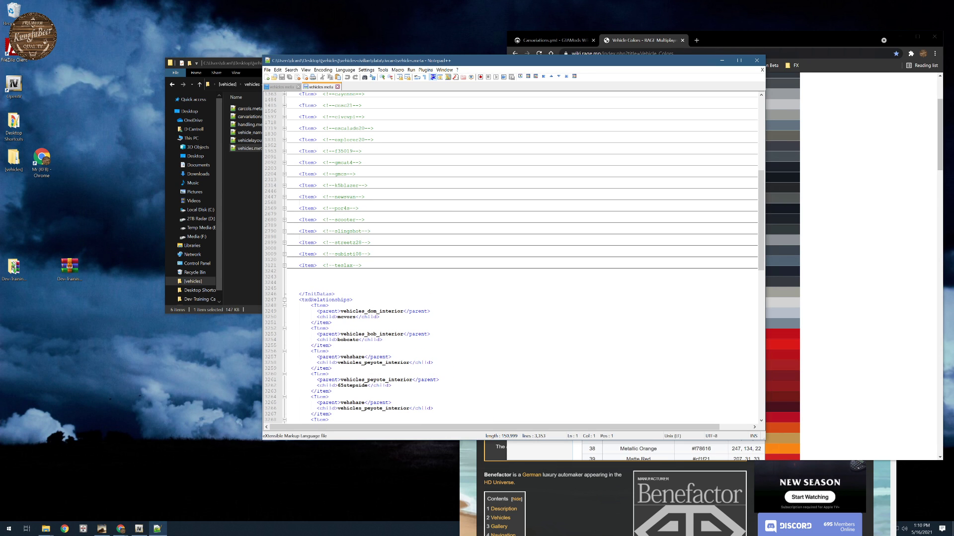
- Try to comment out the expanded teslax entry with <!-- before its Item tag, remove the marker and collapse the entry again
click(285, 265)
click(299, 266)
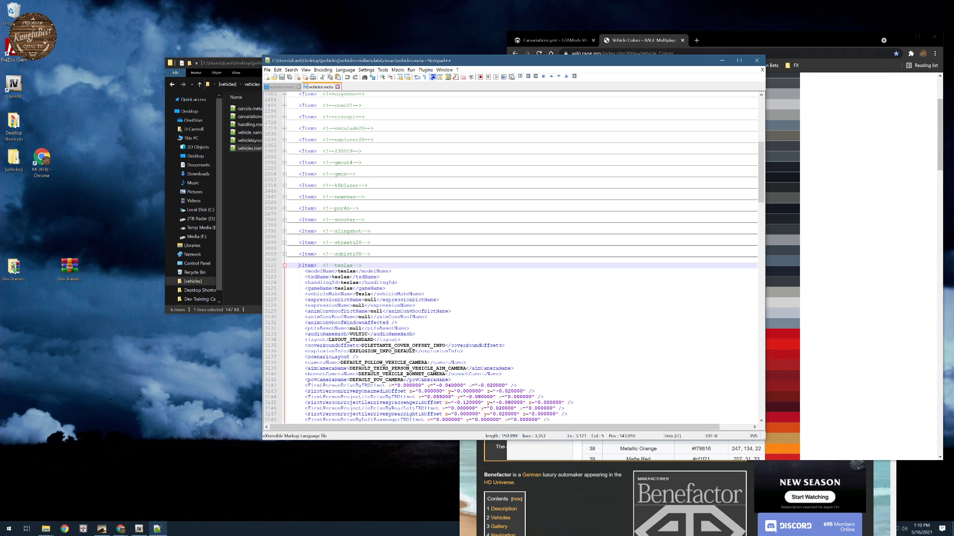
text(<!--)
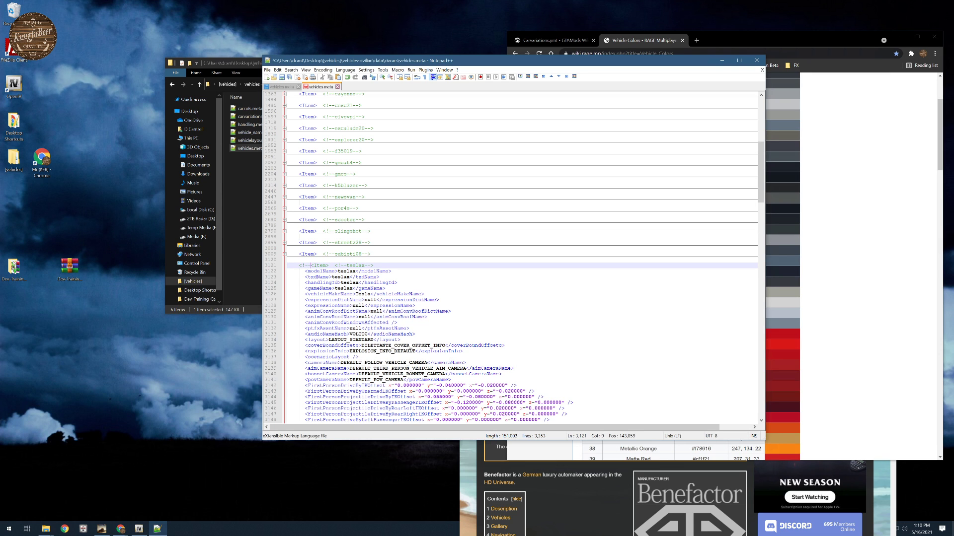
scroll(511, 258, down, 6)
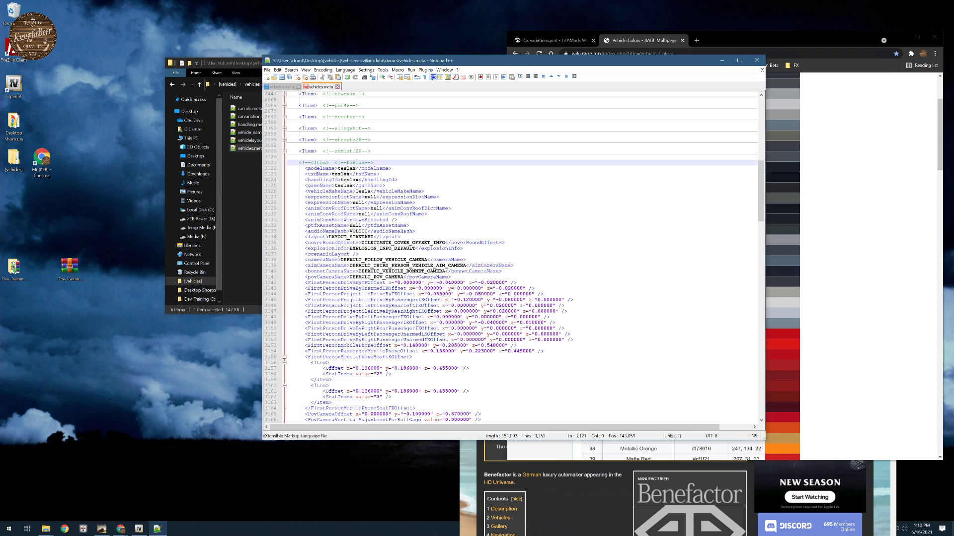
text(-)
key(BackSpace)
key(BackSpace)
key(BackSpace)
key(BackSpace)
click(305, 168)
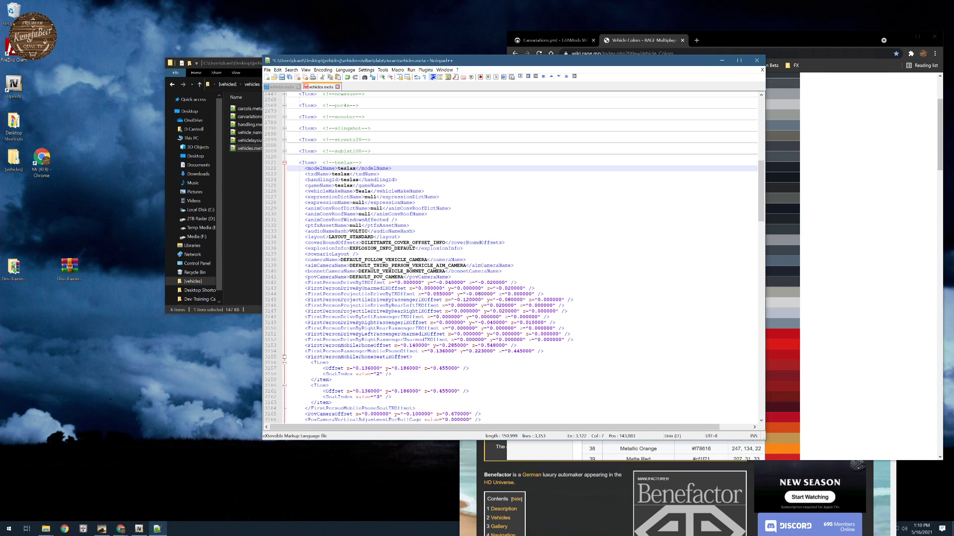
click(285, 162)
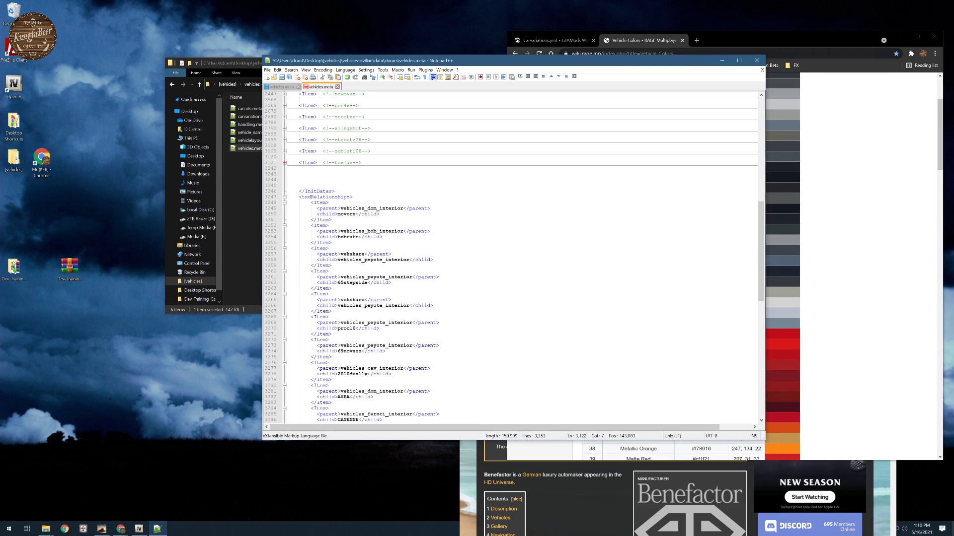
- Look over the collapsed vehicle list in vehicles.meta, save the file and close the editor
scroll(511, 258, down, 4)
scroll(511, 258, up, 15)
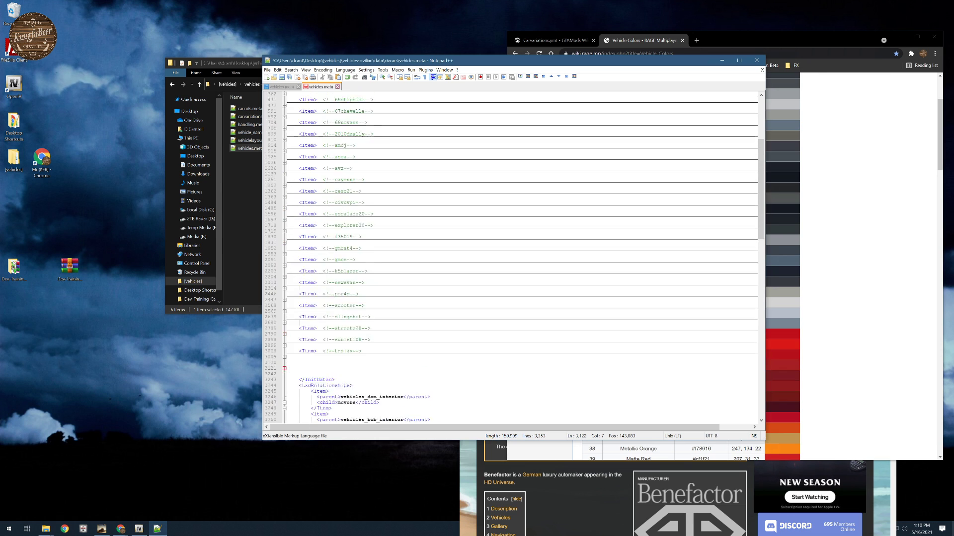
scroll(512, 258, up, 8)
scroll(512, 258, down, 11)
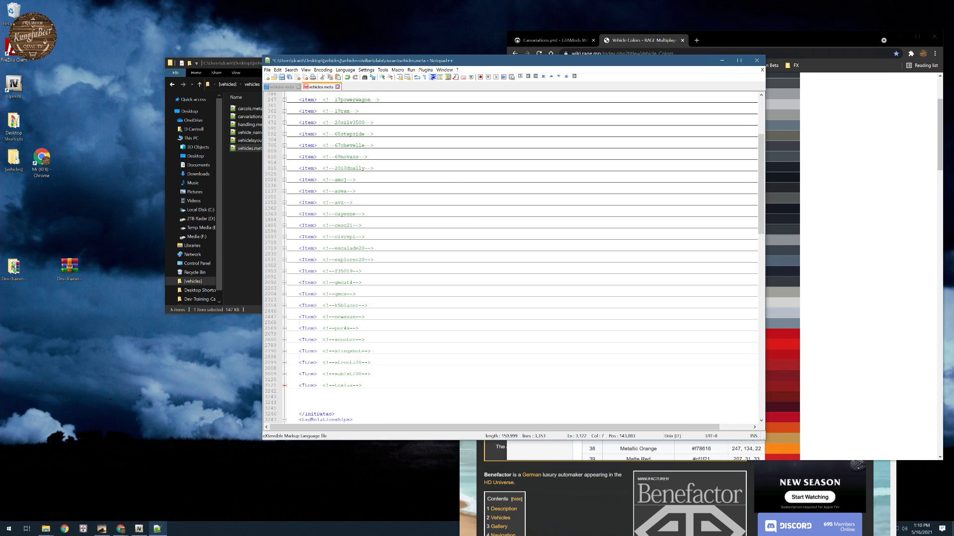
scroll(512, 258, up, 6)
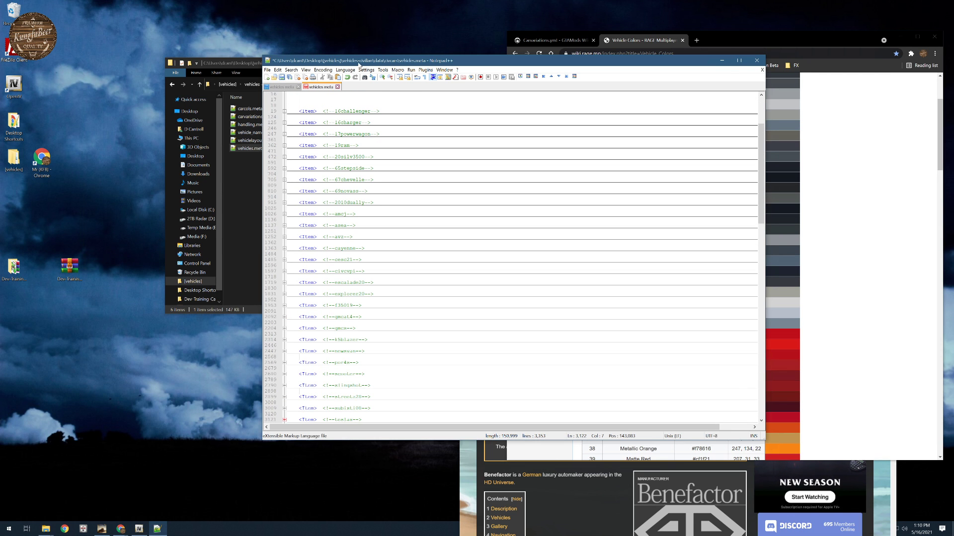
click(289, 77)
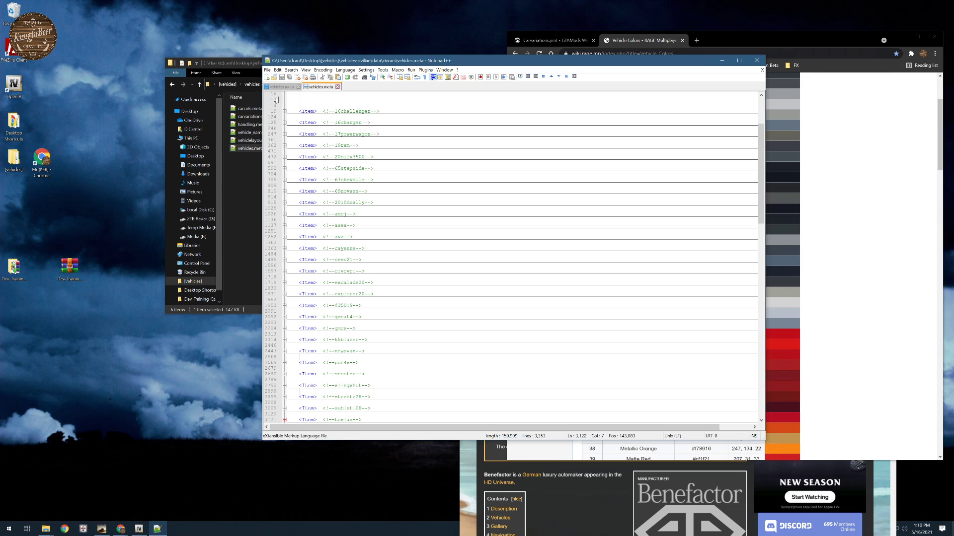
click(247, 195)
click(626, 63)
click(756, 60)
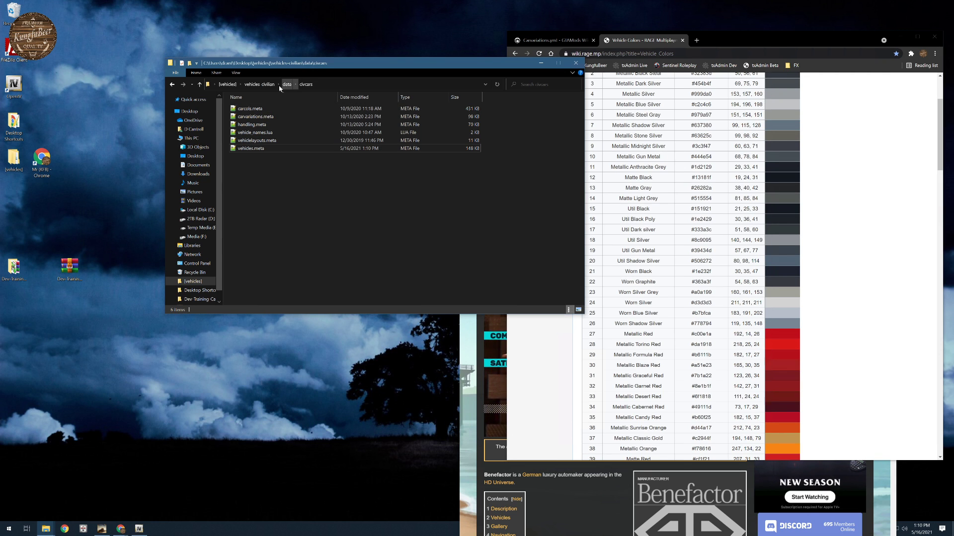
- Open fxmanifest.lua from the vehicles-civilian folder and arrange the editor beside the folder window
click(266, 85)
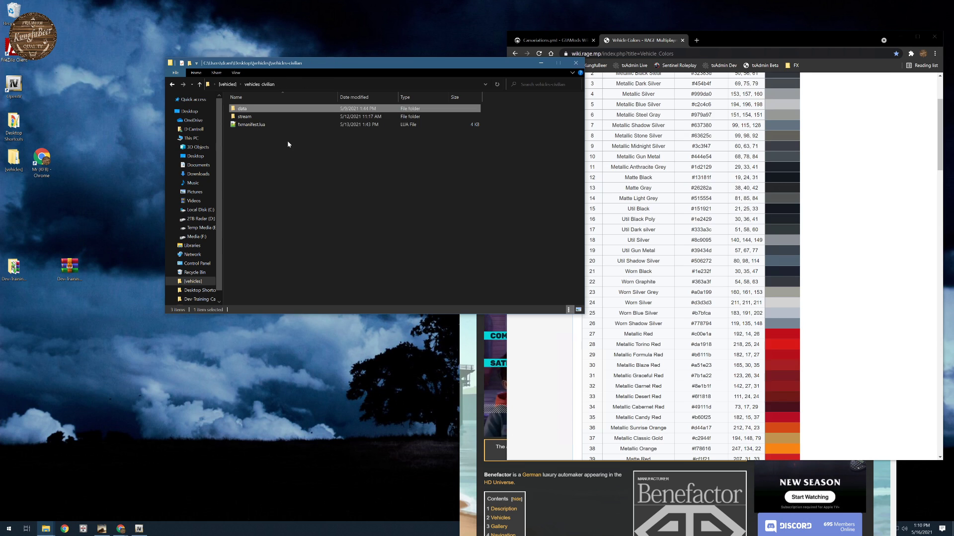
double_click(247, 124)
drag(470, 62, 618, 79)
drag(293, 64, 248, 61)
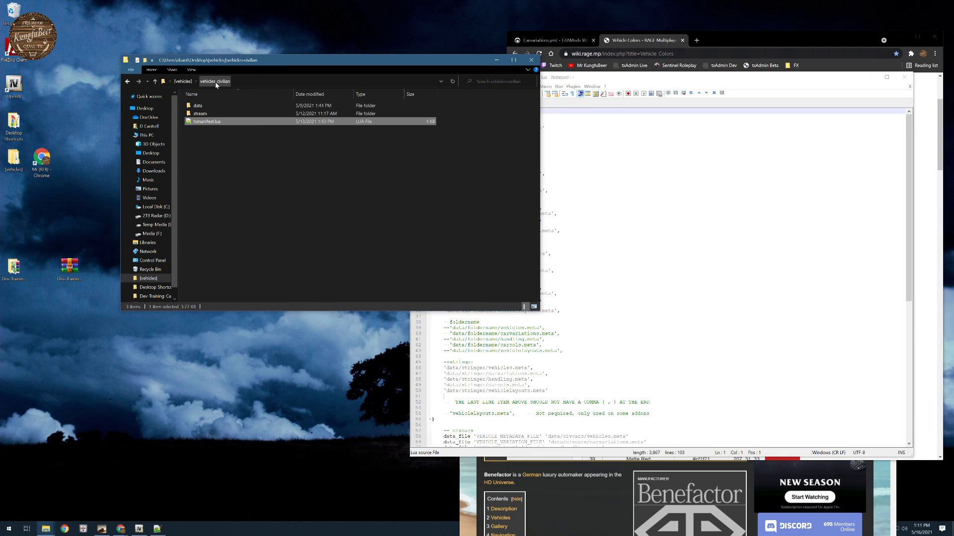
click(611, 197)
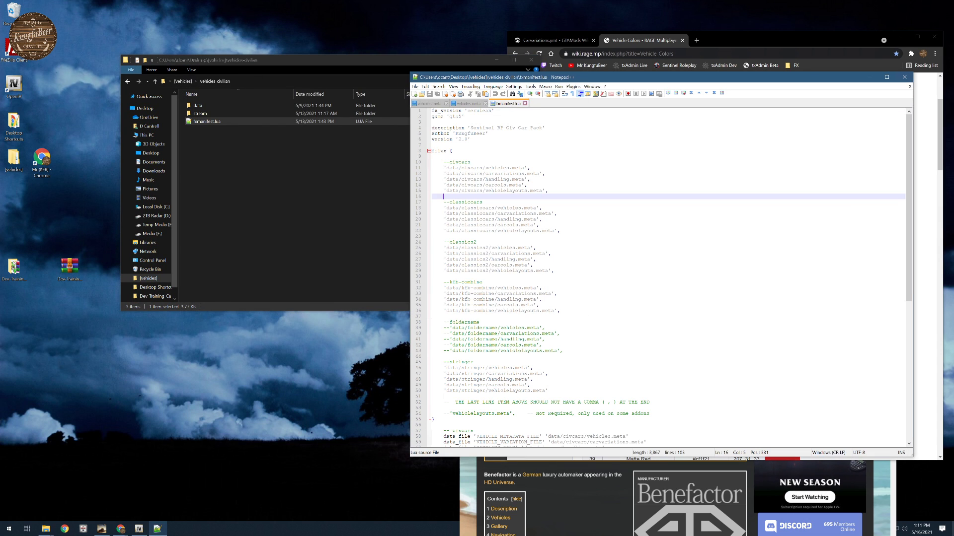
- Open vehicles-civilian's data folder and compare its subfolders with the files and data_file entries in fxmanifest.lua
double_click(198, 107)
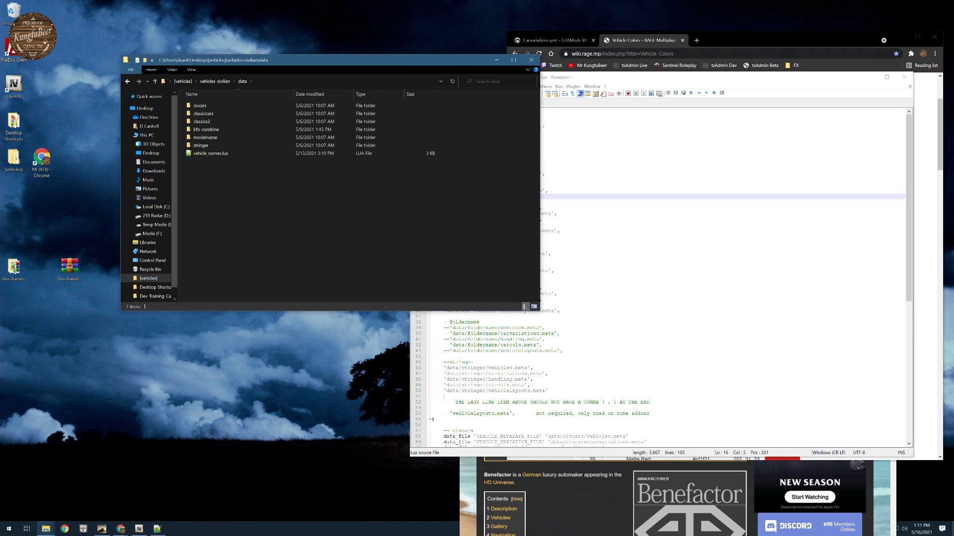
click(542, 208)
scroll(660, 273, down, 15)
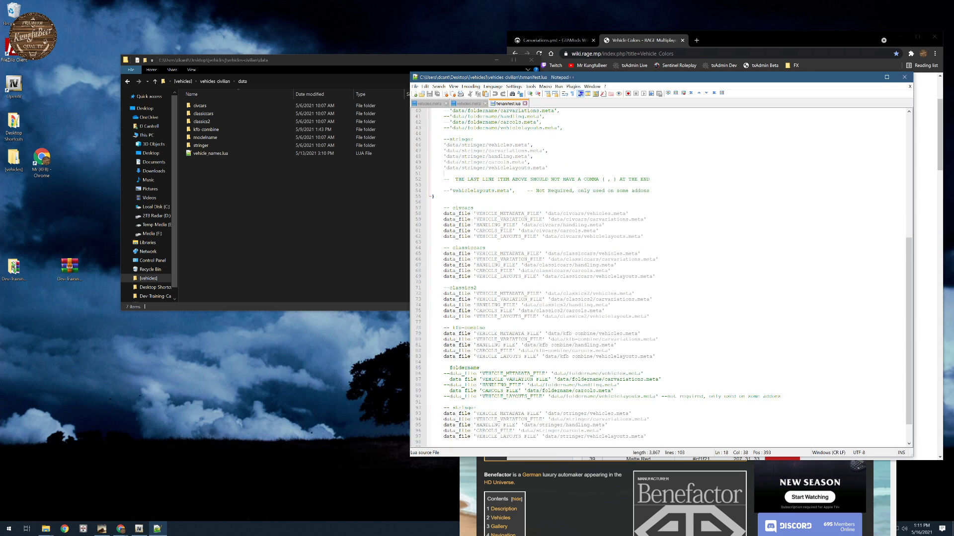
- Examine vehicle_names.lua from the data folder, close it, and review the client_script block that references it in fxmanifest.lua
double_click(207, 154)
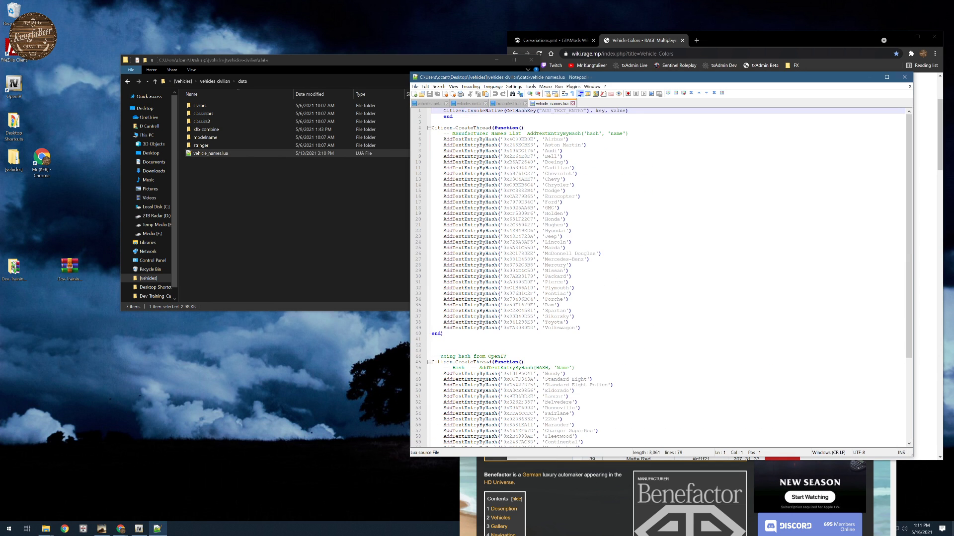
click(572, 103)
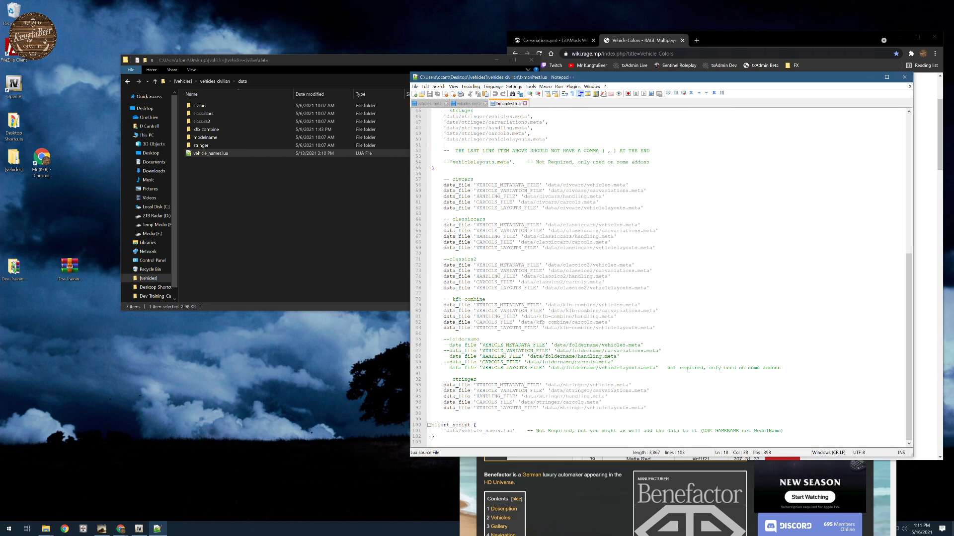
mouse_move(431, 425)
mouse_down()
mouse_move(516, 431)
mouse_move(435, 437)
mouse_up()
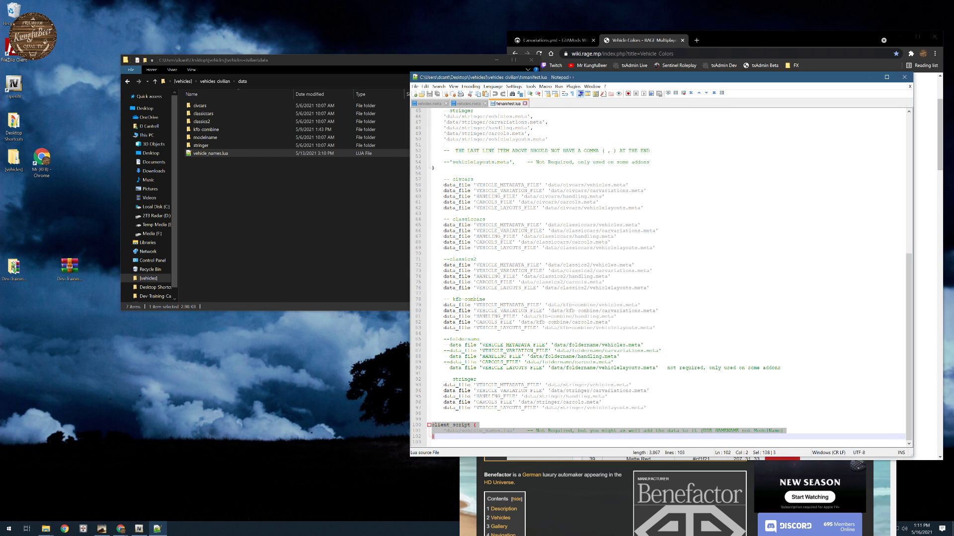
scroll(435, 437, up, 15)
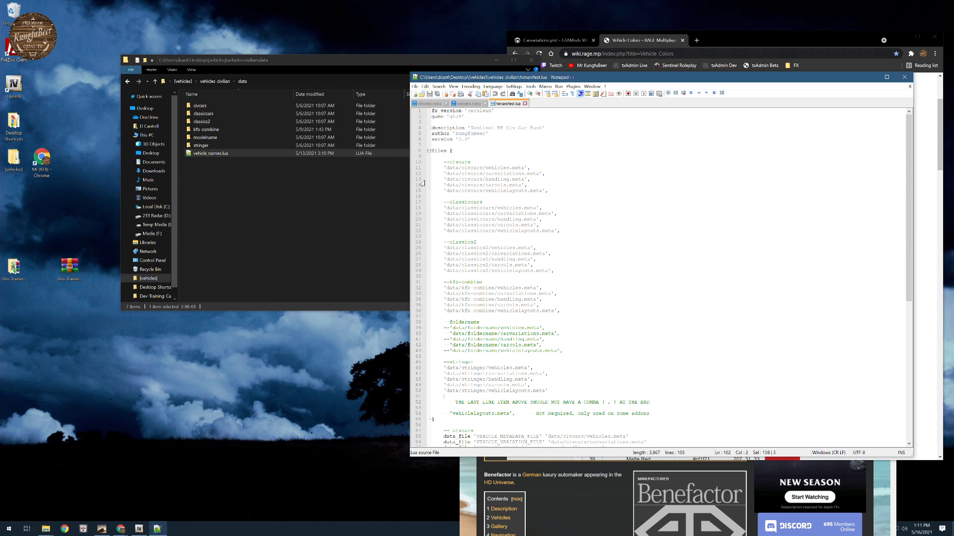
- Examine the civcars block in the files list of fxmanifest.lua and compare the per-folder blocks with the subfolders in data
drag(432, 162, 548, 190)
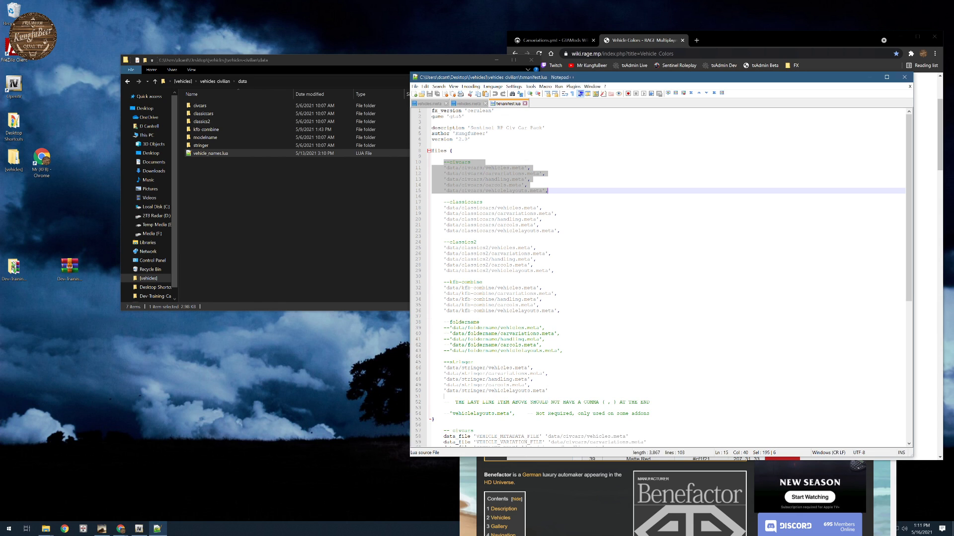
scroll(661, 278, down, 2)
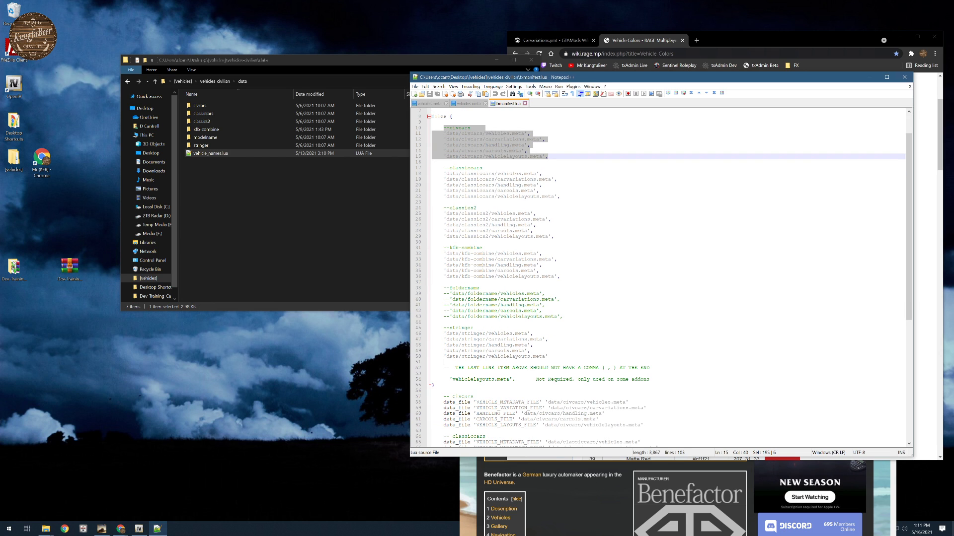
scroll(661, 278, down, 3)
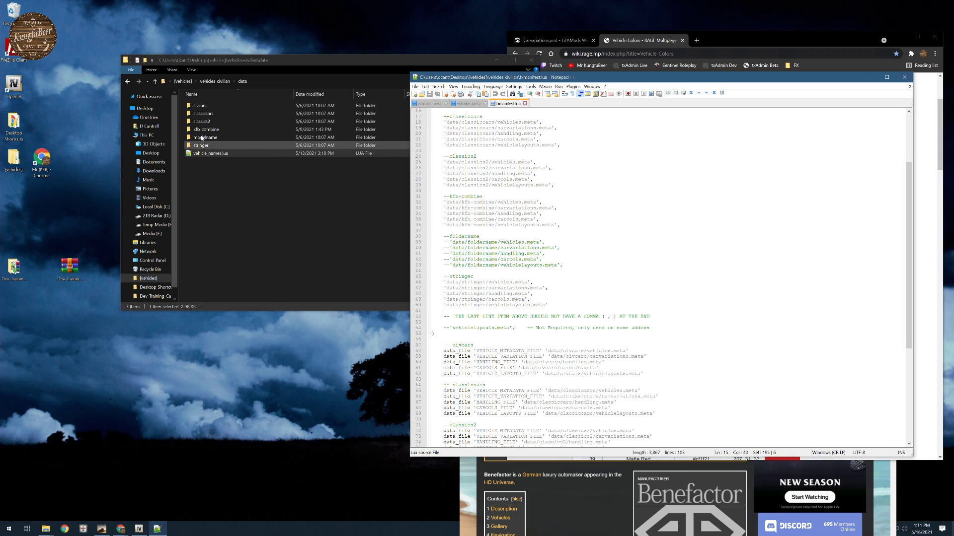
scroll(660, 278, down, 4)
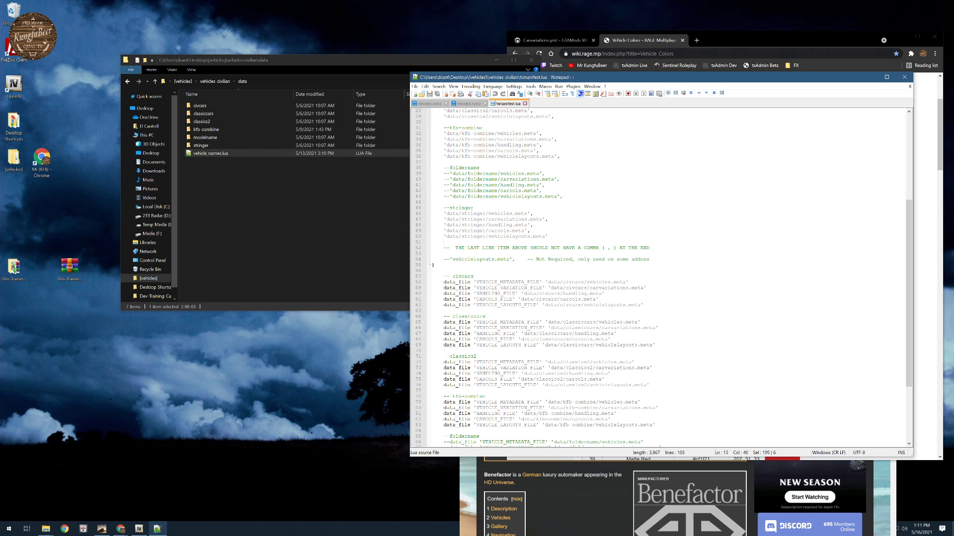
click(204, 196)
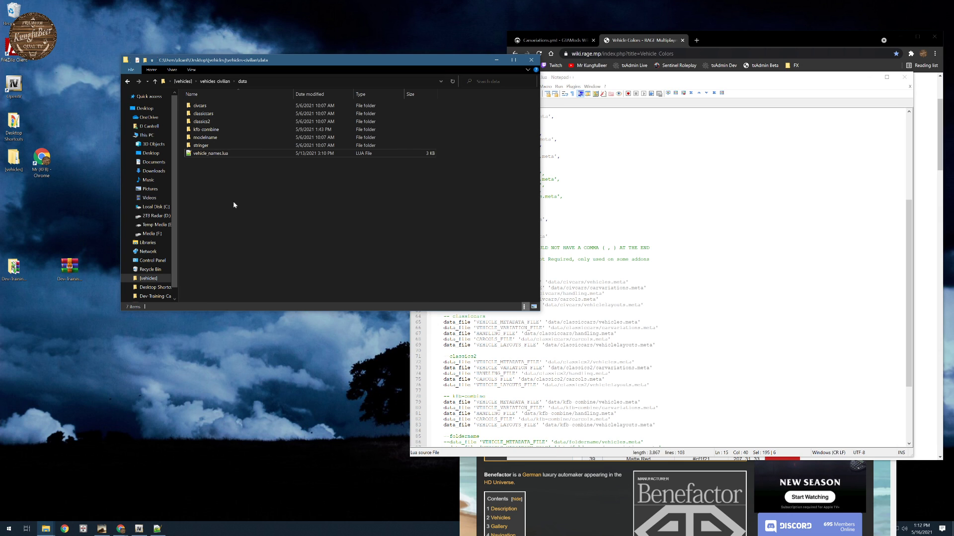
- Check how the stringer block's last vehiclelayouts.meta line ends the files list, and review the data_file entries for each folder
drag(566, 242, 565, 237)
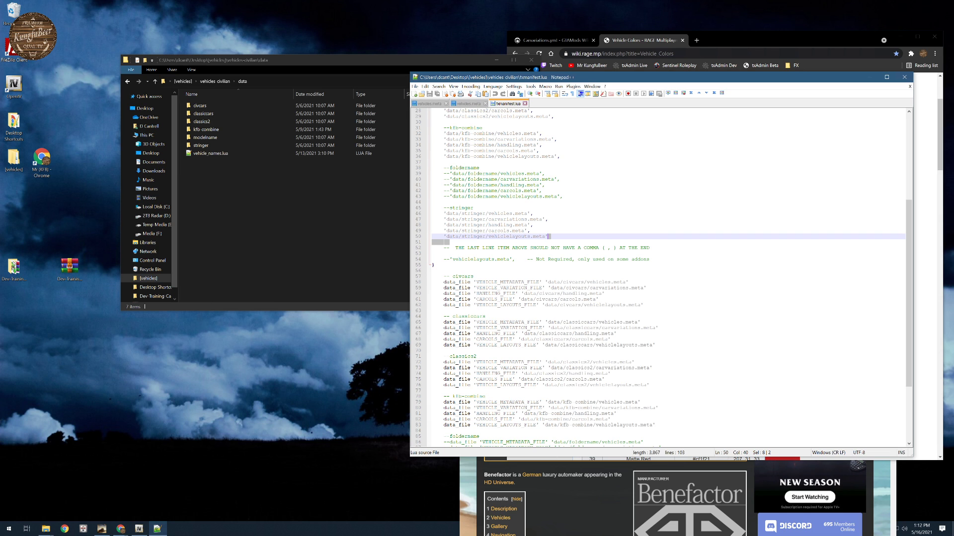
scroll(661, 277, down, 6)
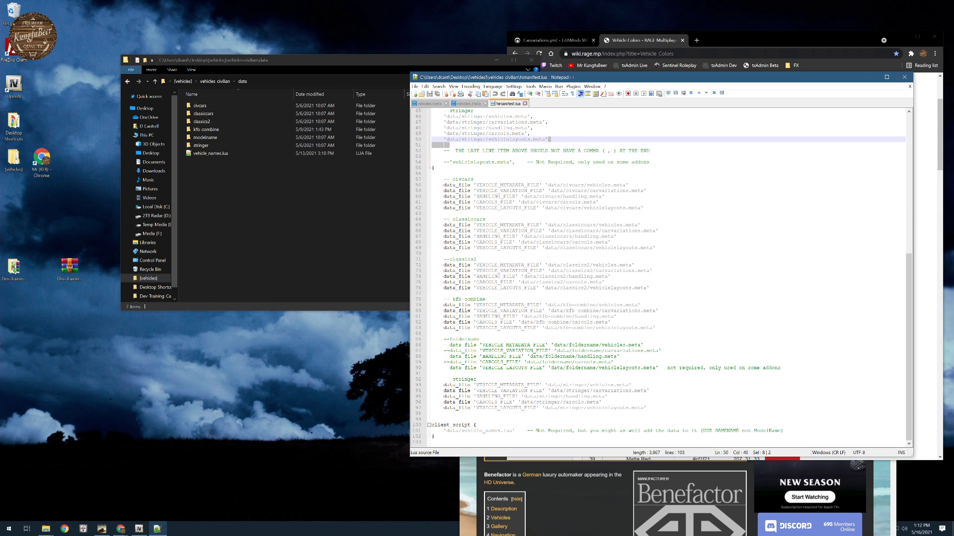
scroll(660, 277, up, 6)
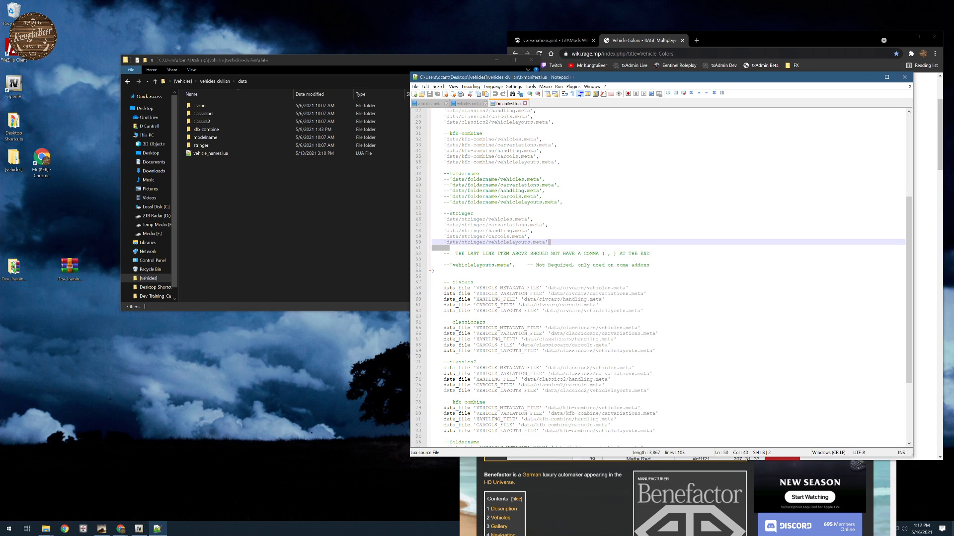
scroll(660, 277, up, 9)
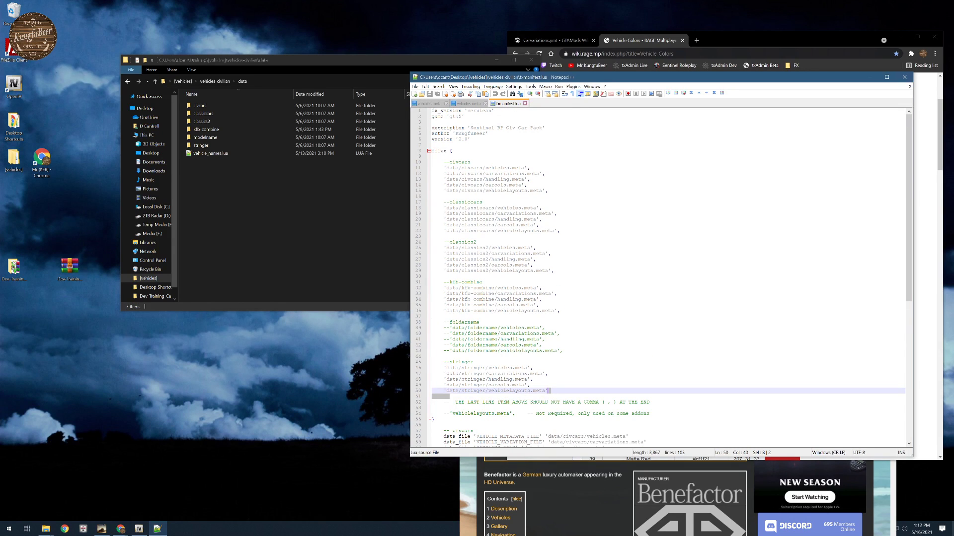